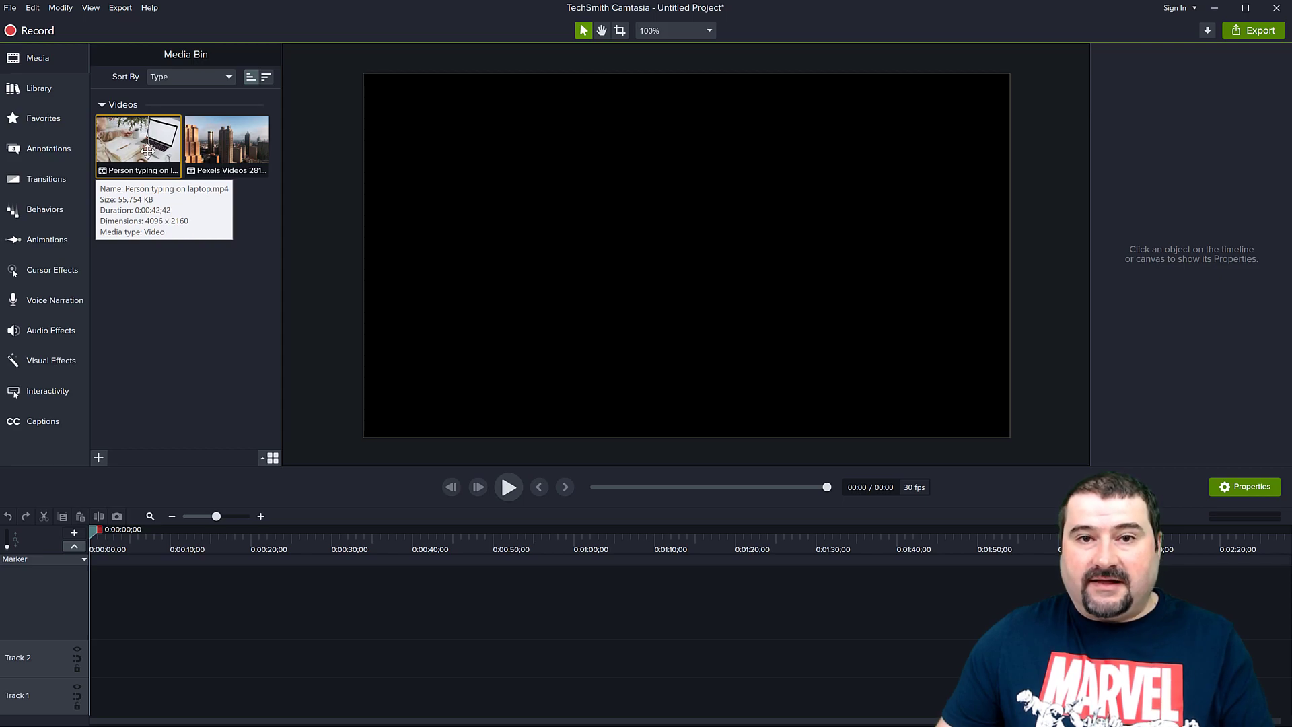
Add the Person typing on laptop video to the canvas and play it to about 33 seconds
{"action": "left_click_drag", "start_coordinate": [142, 150], "coordinate": [639, 243]}
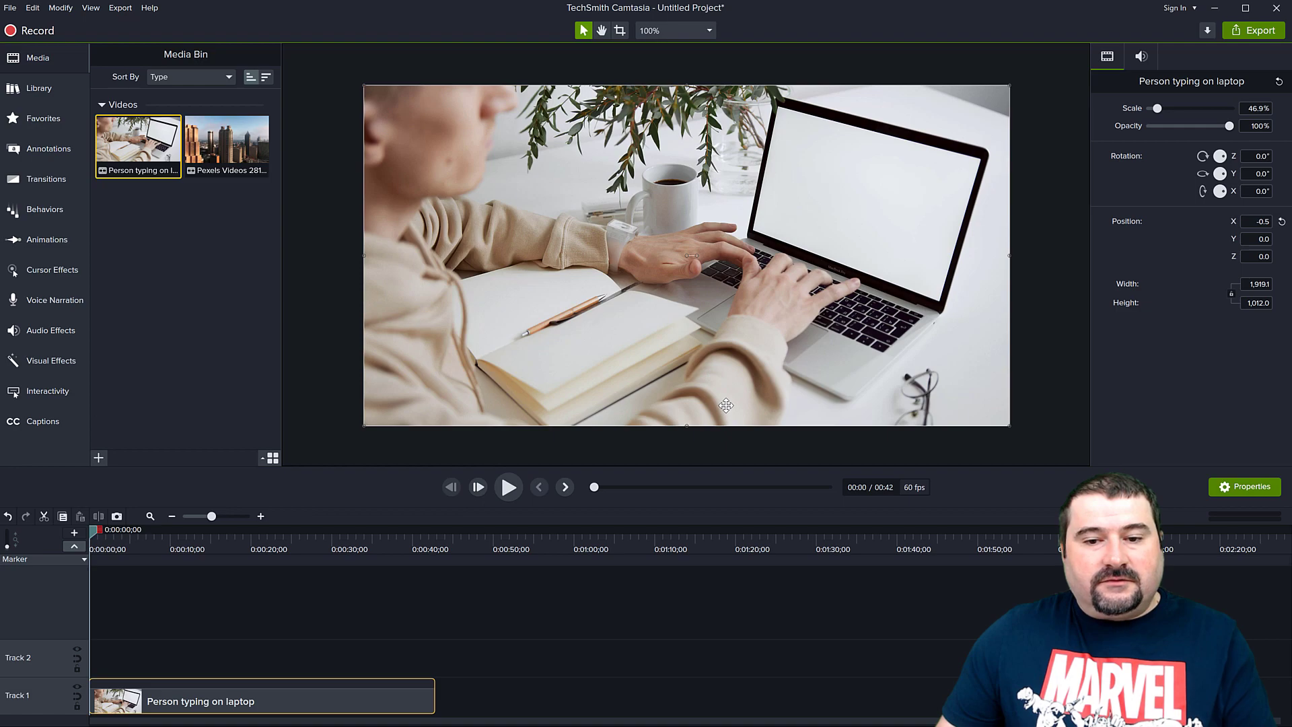
{"action": "left_click", "coordinate": [515, 484]}
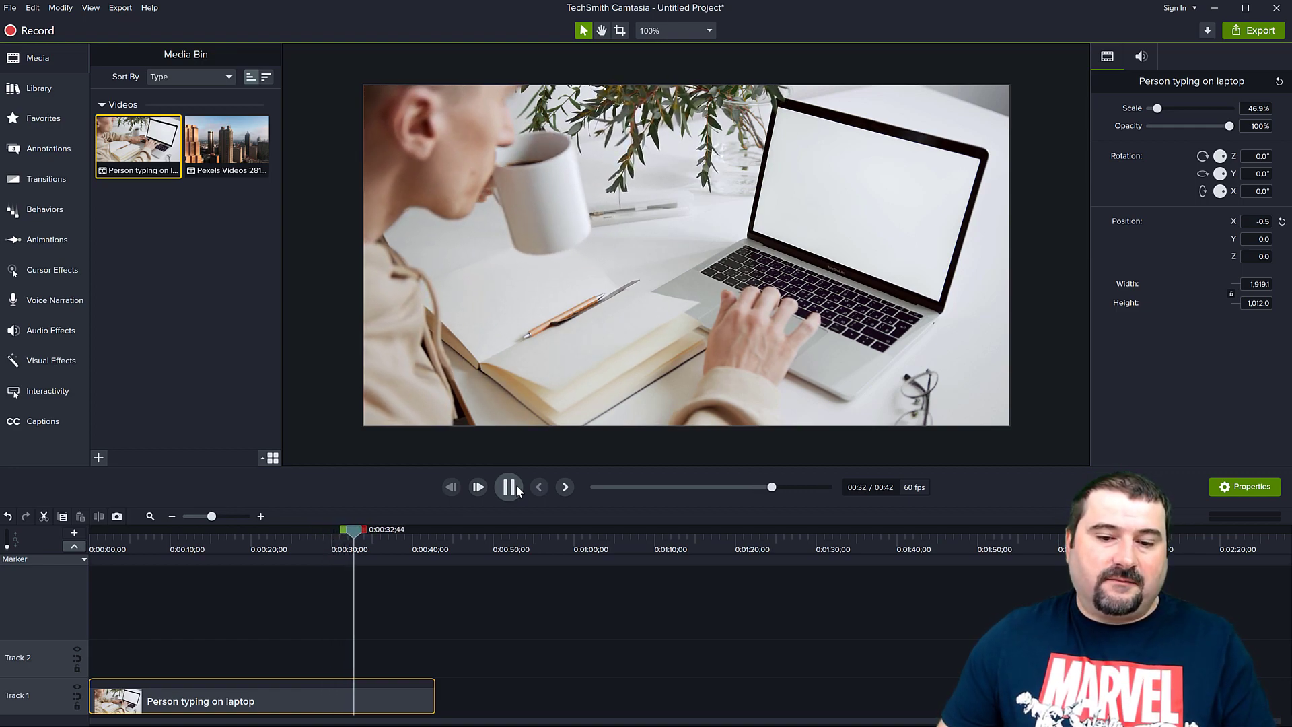
{"action": "left_click", "coordinate": [517, 486]}
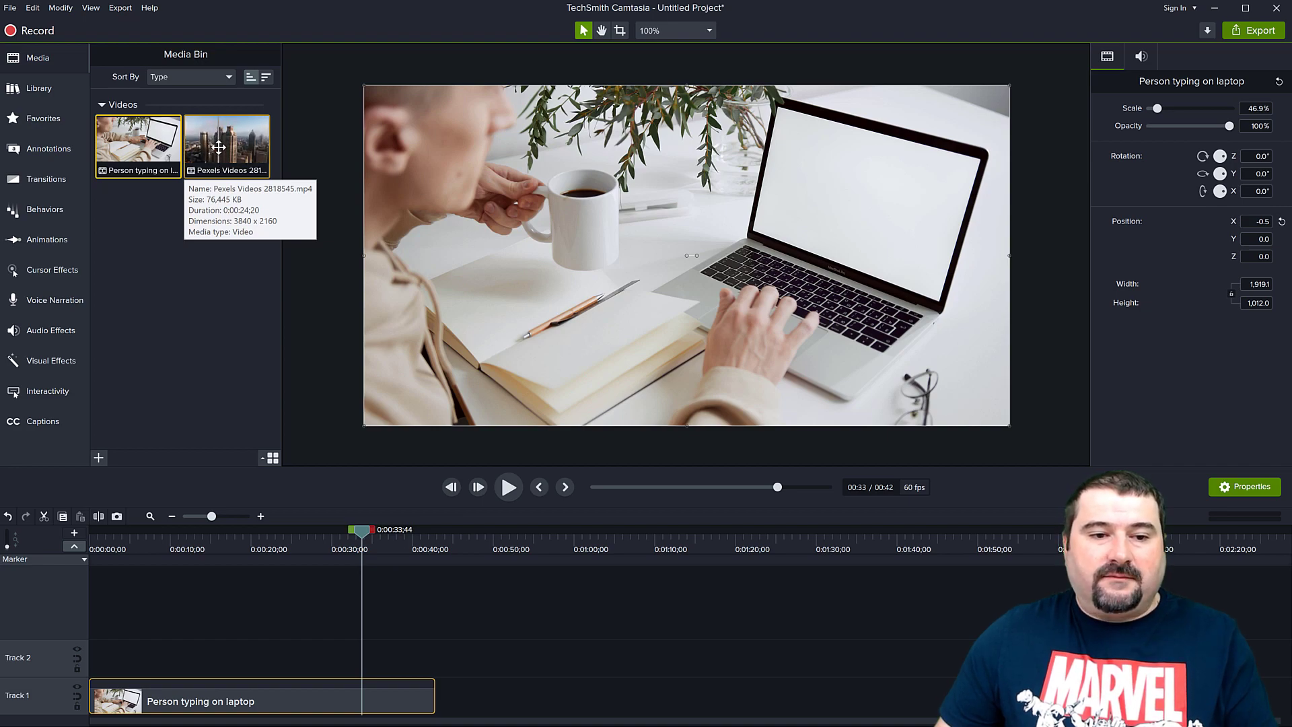
Overlay the Pexels Videos 2818545 clip on the laptop footage, center it, and scale it down to 18.2%
{"action": "left_click_drag", "start_coordinate": [223, 151], "coordinate": [675, 270]}
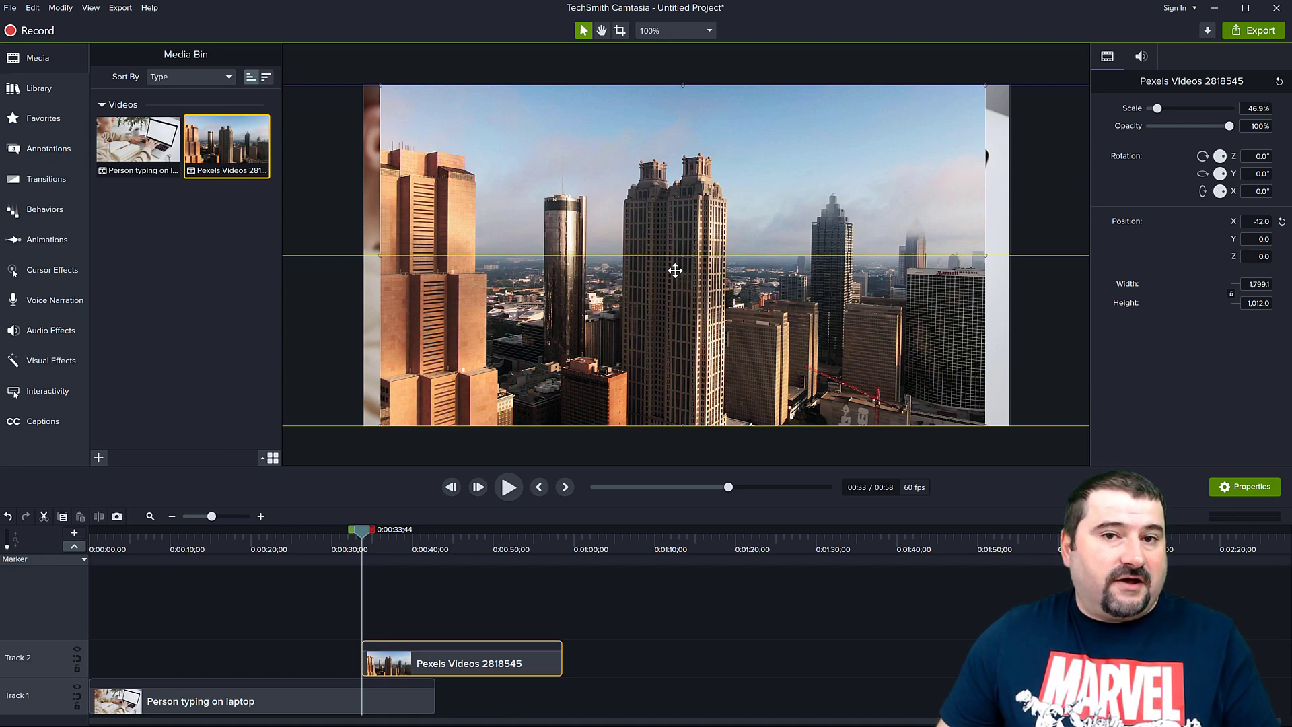
{"action": "left_click_drag", "start_coordinate": [674, 270], "coordinate": [679, 270]}
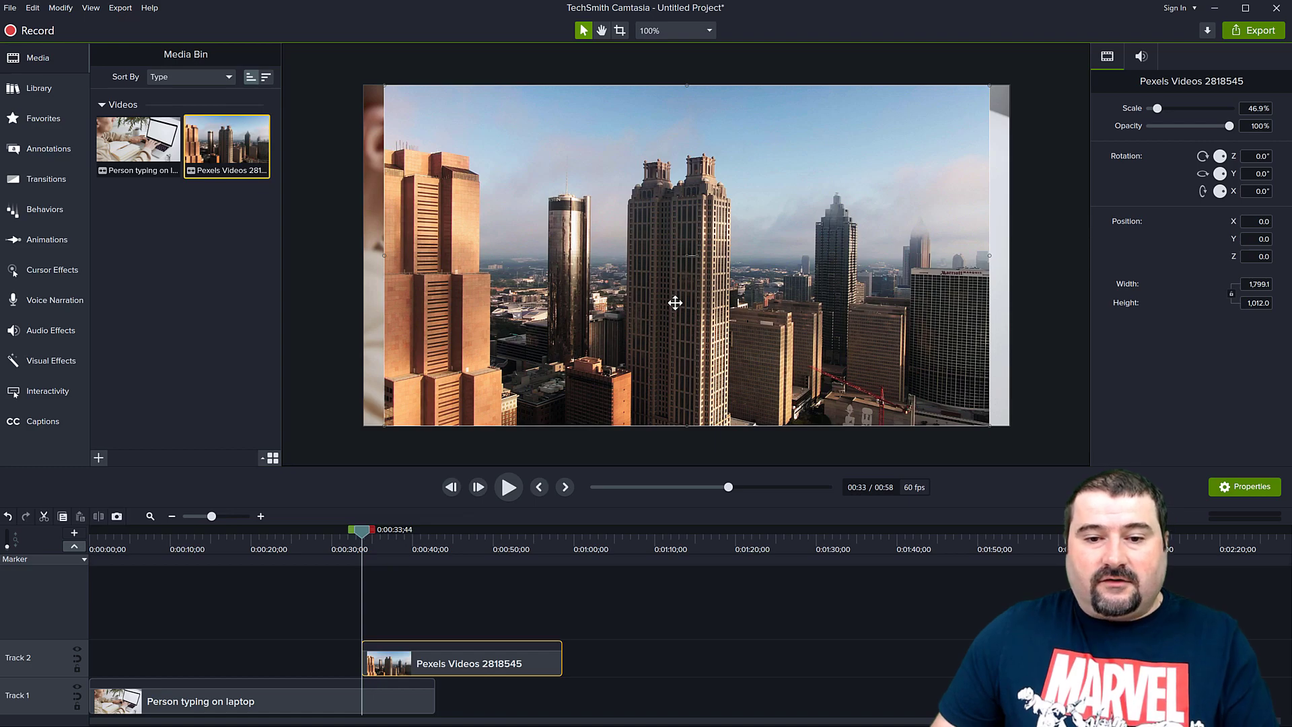
{"action": "left_click_drag", "start_coordinate": [384, 426], "coordinate": [754, 218]}
Try to fit the city clip to the laptop screen by rotating it to -17.3° and narrowing it to 576.8
{"action": "left_click_drag", "start_coordinate": [848, 216], "coordinate": [837, 261]}
{"action": "mouse_move", "coordinate": [937, 256]}
{"action": "left_mouse_down"}
{"action": "mouse_move", "coordinate": [907, 234]}
{"action": "mouse_move", "coordinate": [943, 257]}
{"action": "mouse_move", "coordinate": [934, 240]}
{"action": "left_mouse_up"}
{"action": "left_click_drag", "start_coordinate": [868, 189], "coordinate": [912, 243]}
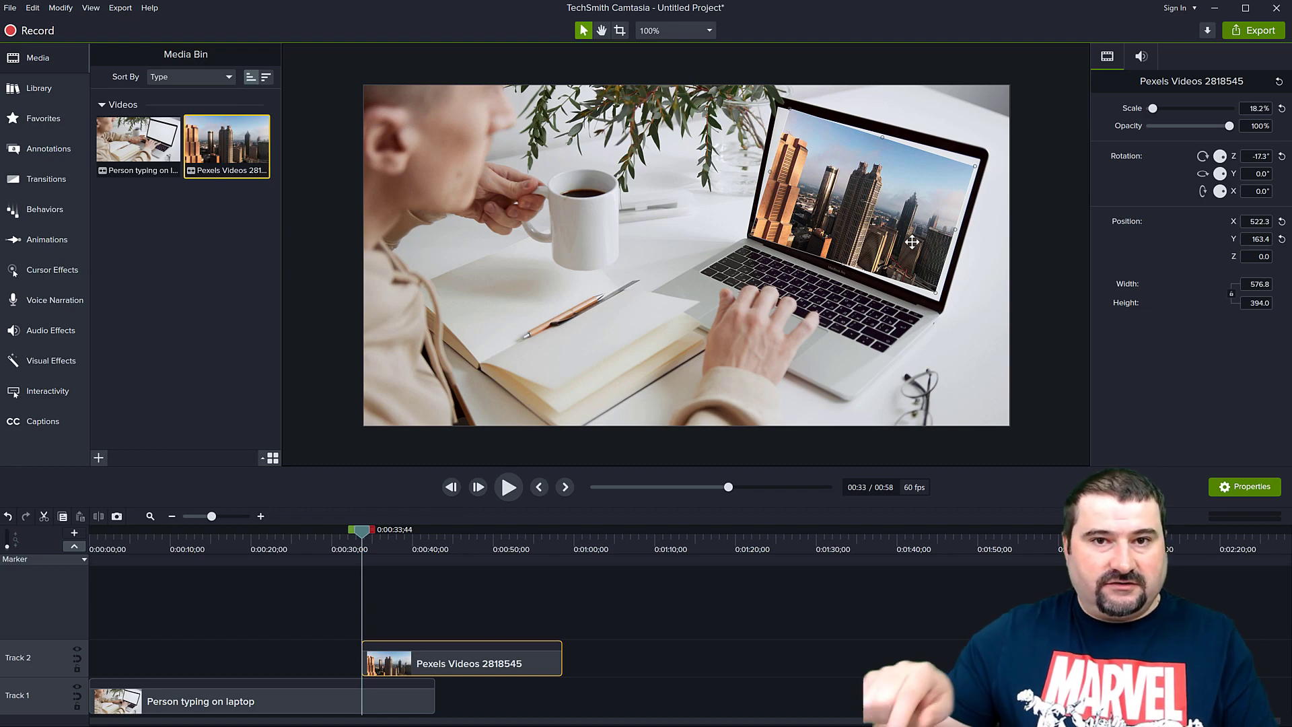
Undo the city clip's rotation and width changes
{"action": "scroll", "coordinate": [961, 265], "scroll_direction": "up", "scroll_amount": 5}
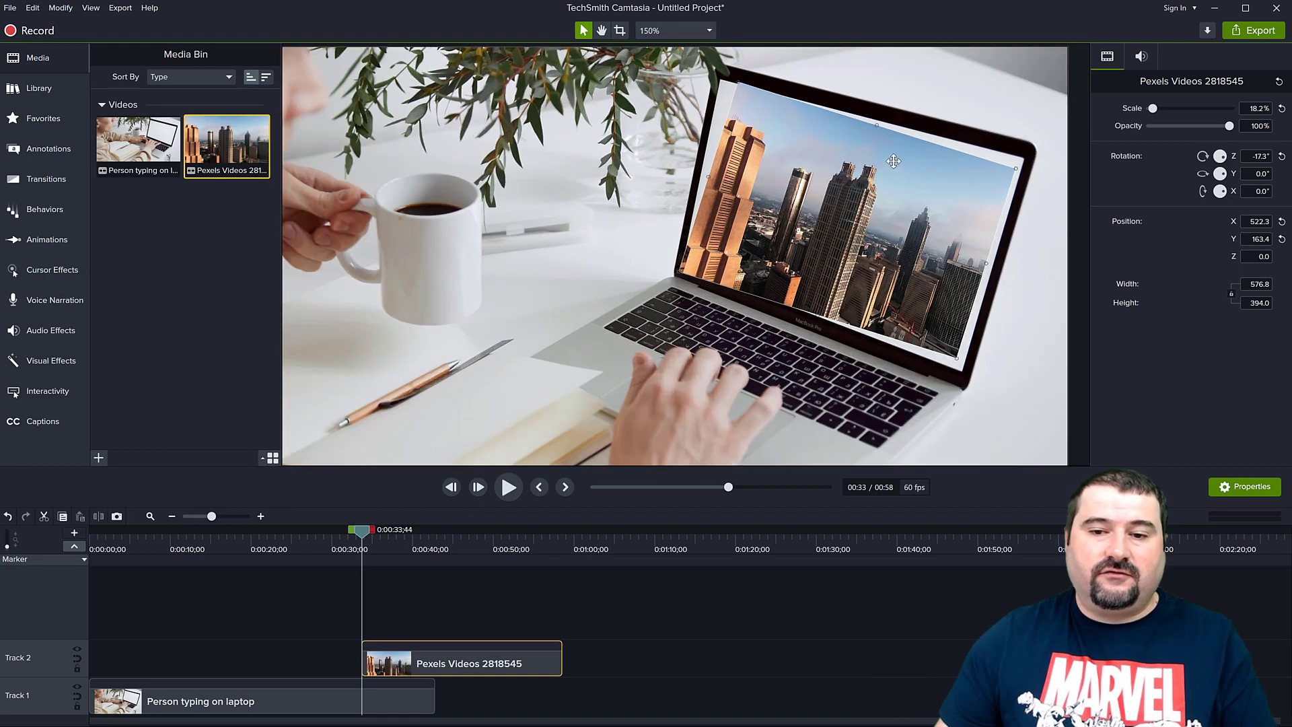
{"action": "key", "text": "space"}
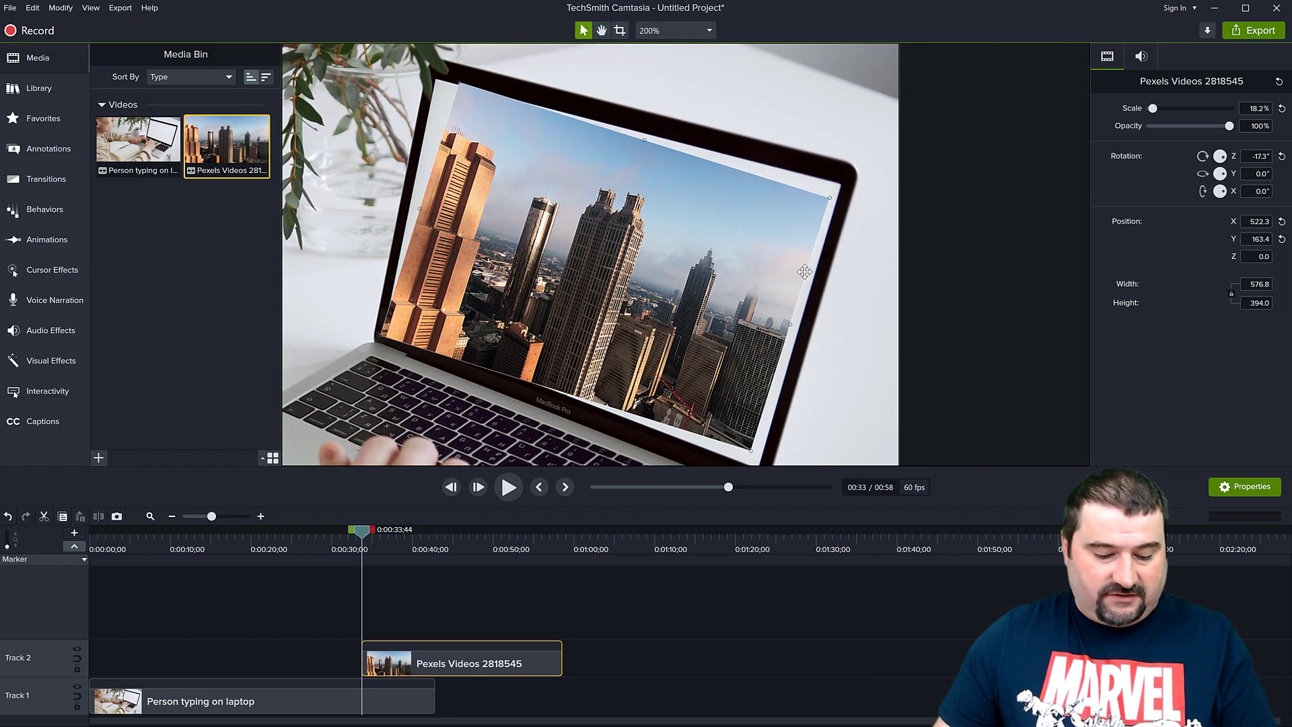
{"action": "key", "text": "space"}
{"action": "left_click_drag", "start_coordinate": [670, 296], "coordinate": [799, 265]}
{"action": "key", "text": "ctrl+z"}
{"action": "key", "text": "ctrl+z"}
{"action": "key", "text": "ctrl+z"}
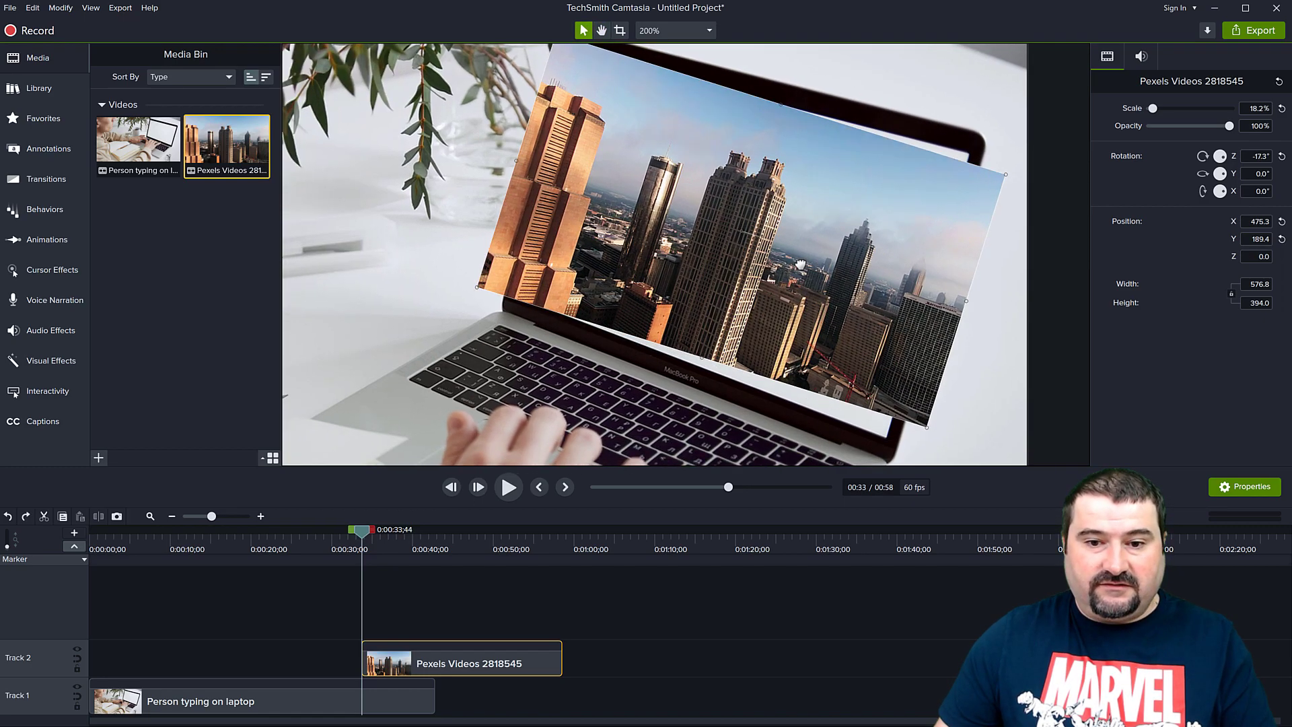
{"action": "key", "text": "ctrl+z"}
{"action": "left_click_drag", "start_coordinate": [835, 266], "coordinate": [781, 297]}
{"action": "left_click_drag", "start_coordinate": [816, 309], "coordinate": [811, 303]}
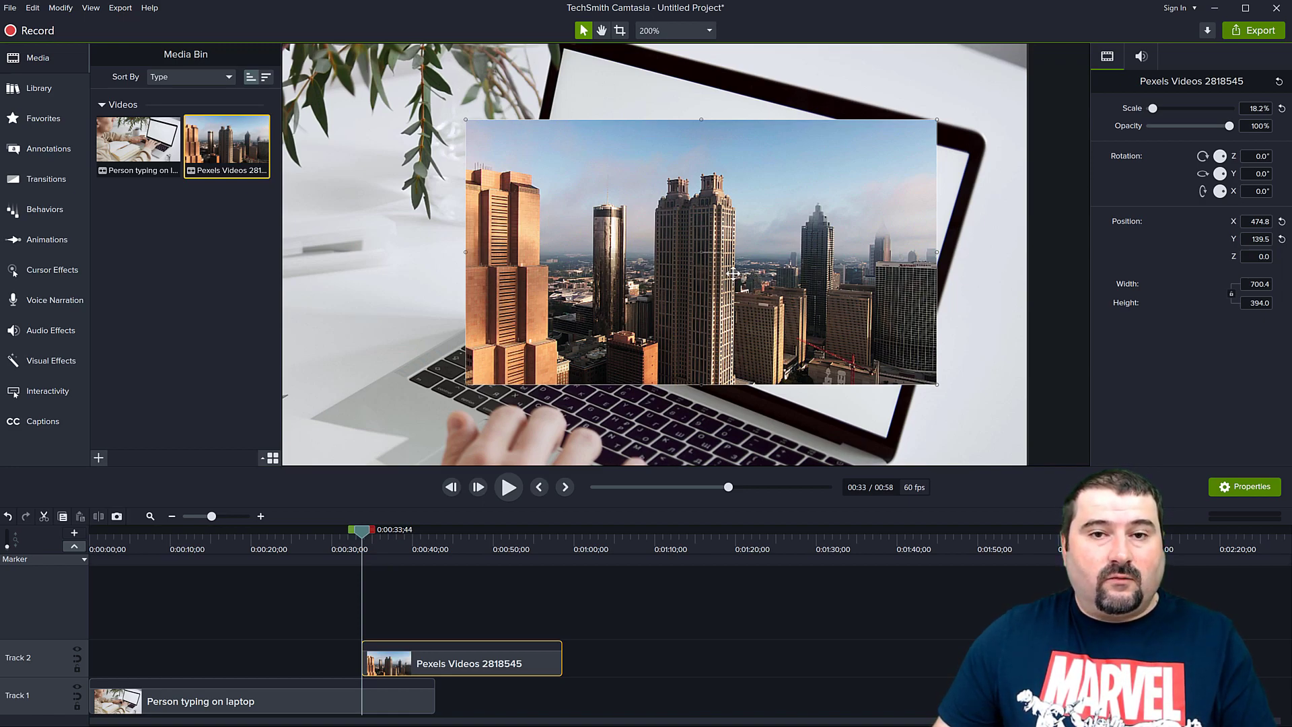
Try tilting the city clip about its X, Y and Z axes to follow the laptop screen's perspective
{"action": "mouse_move", "coordinate": [719, 272]}
{"action": "left_mouse_down"}
{"action": "mouse_move", "coordinate": [618, 278]}
{"action": "mouse_move", "coordinate": [767, 276]}
{"action": "mouse_move", "coordinate": [713, 269]}
{"action": "mouse_move", "coordinate": [745, 246]}
{"action": "mouse_move", "coordinate": [637, 287]}
{"action": "mouse_move", "coordinate": [691, 283]}
{"action": "mouse_move", "coordinate": [681, 283]}
{"action": "mouse_move", "coordinate": [692, 256]}
{"action": "mouse_move", "coordinate": [724, 277]}
{"action": "mouse_move", "coordinate": [712, 279]}
{"action": "left_mouse_up"}
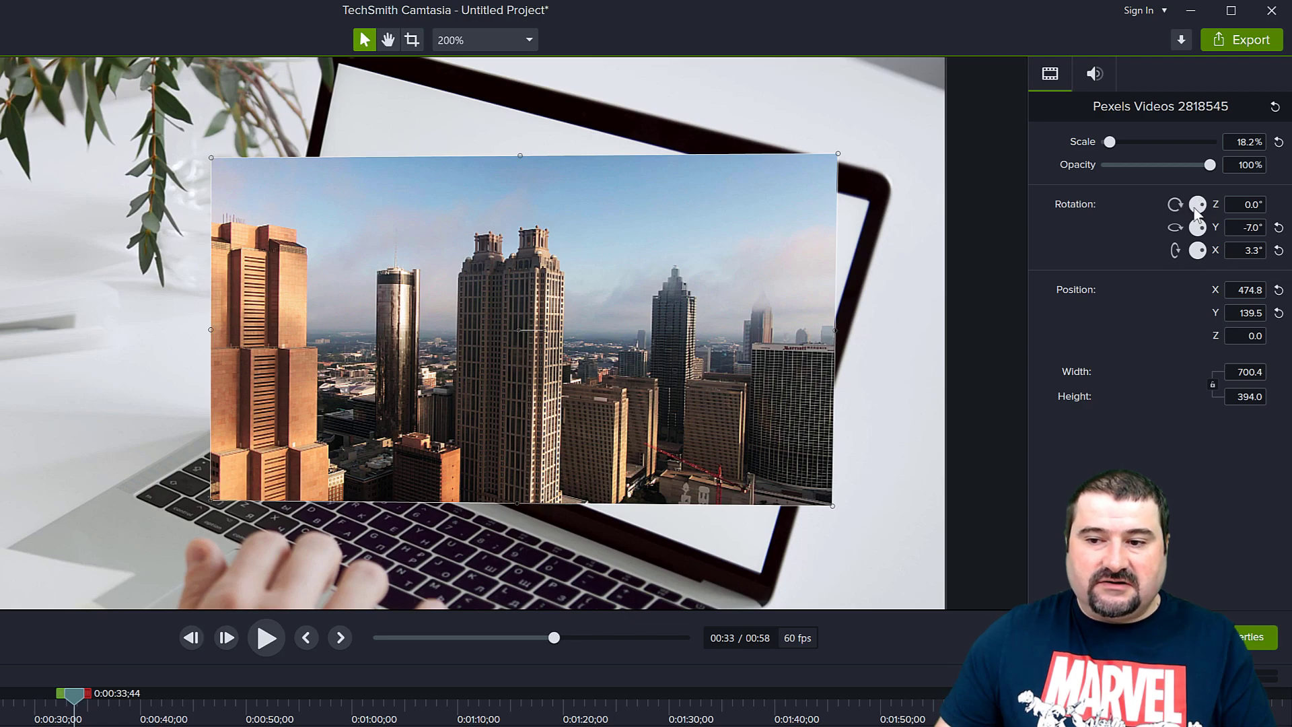
{"action": "left_click_drag", "start_coordinate": [1198, 205], "coordinate": [1209, 245]}
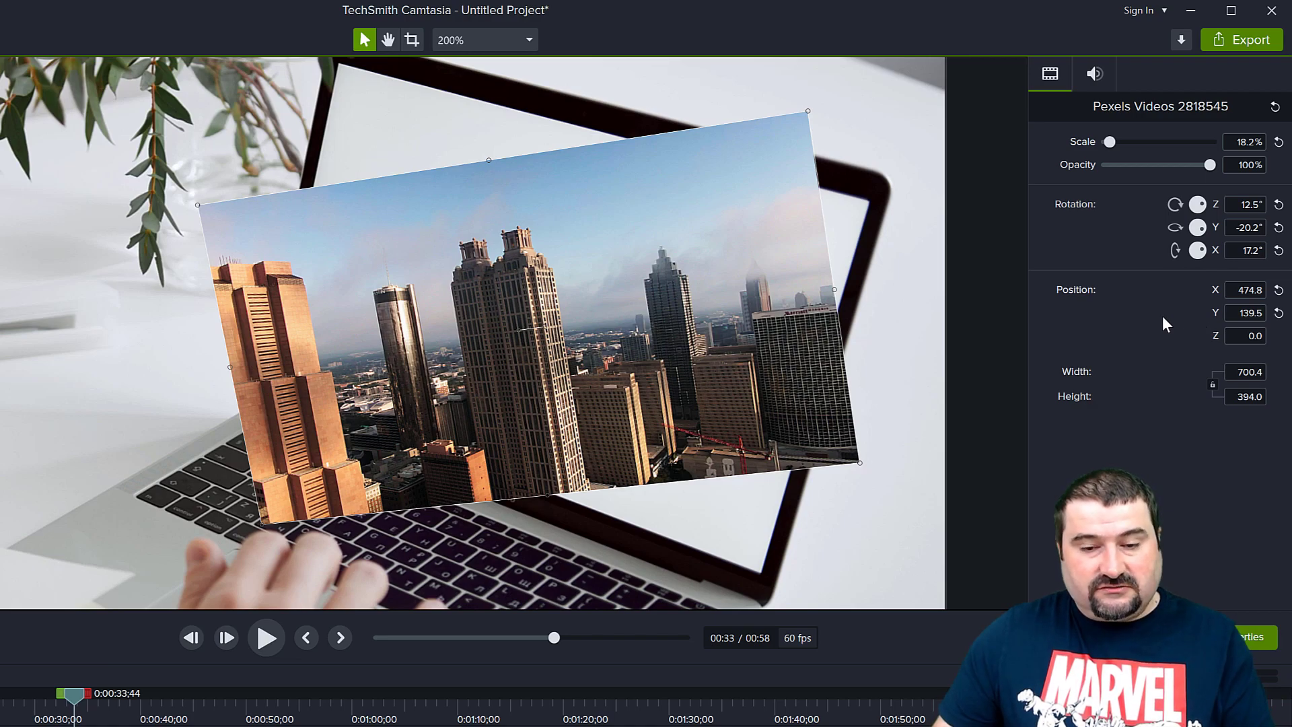
{"action": "left_click_drag", "start_coordinate": [587, 353], "coordinate": [652, 455]}
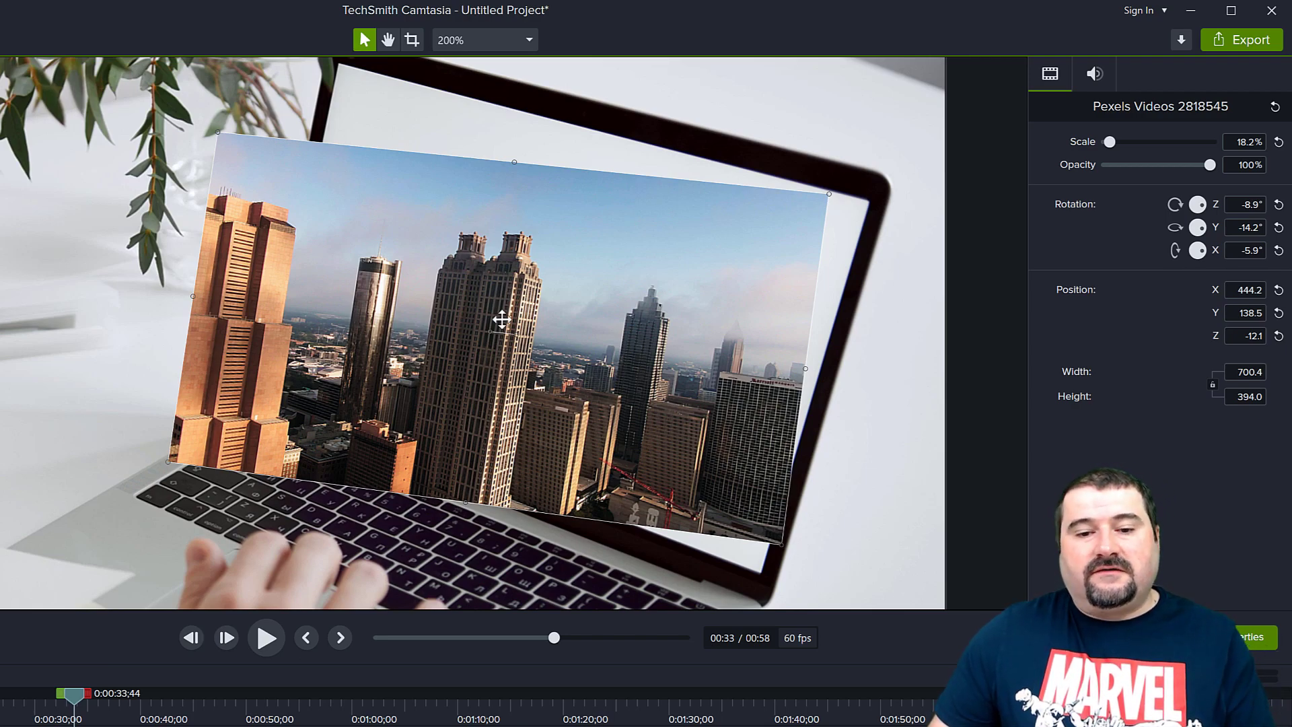
Rotate the city clip to about Z -12.9°, Y -37.3°, X 9.2° and move it over the laptop screen
{"action": "left_click_drag", "start_coordinate": [470, 366], "coordinate": [426, 381]}
{"action": "left_click_drag", "start_coordinate": [345, 217], "coordinate": [359, 206]}
{"action": "left_click_drag", "start_coordinate": [765, 288], "coordinate": [769, 303]}
{"action": "left_click_drag", "start_coordinate": [458, 173], "coordinate": [470, 167]}
{"action": "left_click_drag", "start_coordinate": [686, 507], "coordinate": [666, 519]}
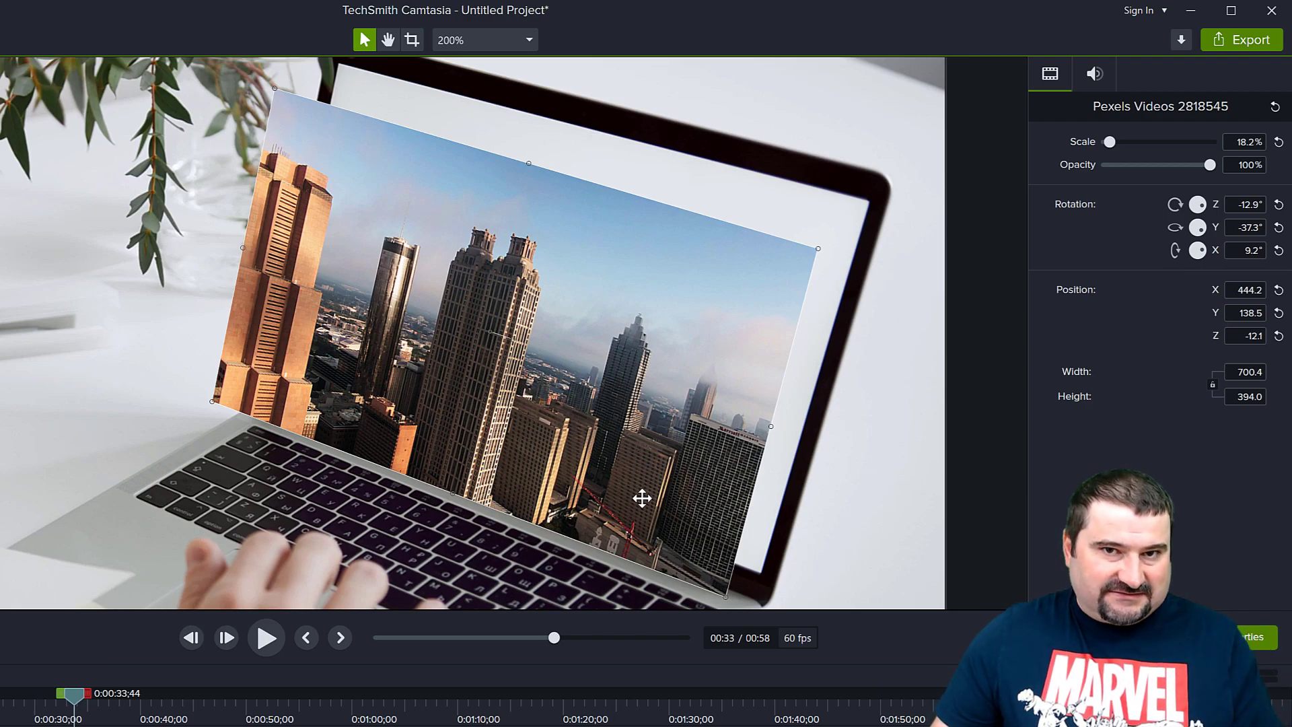
{"action": "left_click_drag", "start_coordinate": [451, 373], "coordinate": [501, 353]}
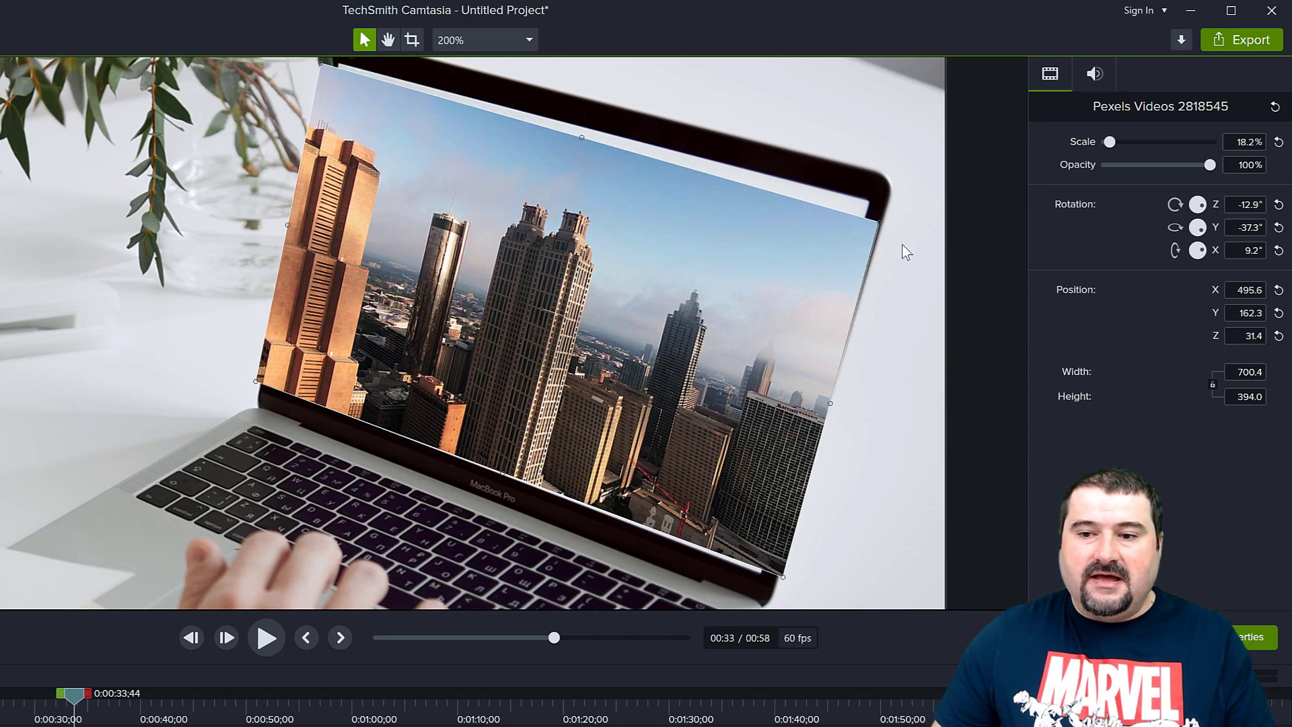
Lower the city clip's opacity to 68%, adjust its X rotation to 7.7°, and align its upper-left corner with the laptop screen
{"action": "left_click_drag", "start_coordinate": [1210, 165], "coordinate": [1179, 165]}
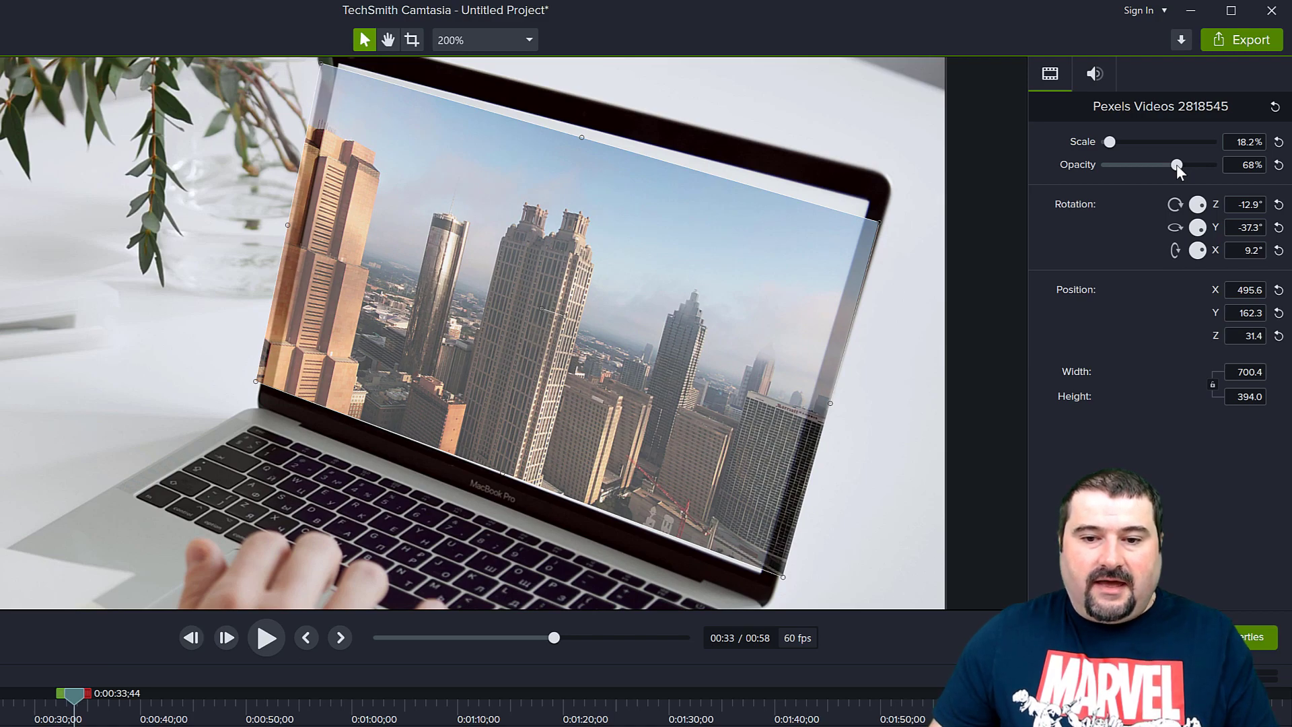
{"action": "left_click_drag", "start_coordinate": [540, 297], "coordinate": [539, 295]}
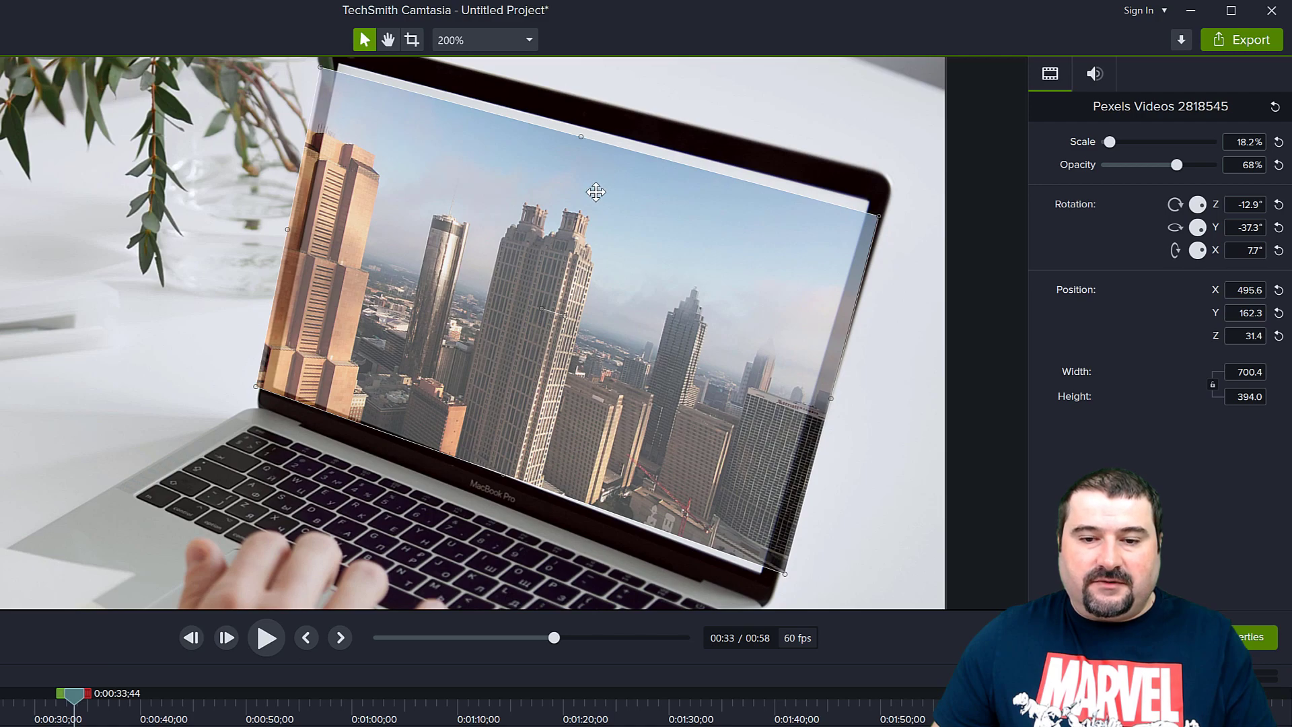
{"action": "left_click", "coordinate": [387, 40]}
{"action": "mouse_move", "coordinate": [560, 266]}
{"action": "left_mouse_down"}
{"action": "mouse_move", "coordinate": [537, 297]}
{"action": "mouse_move", "coordinate": [556, 289]}
{"action": "left_mouse_up"}
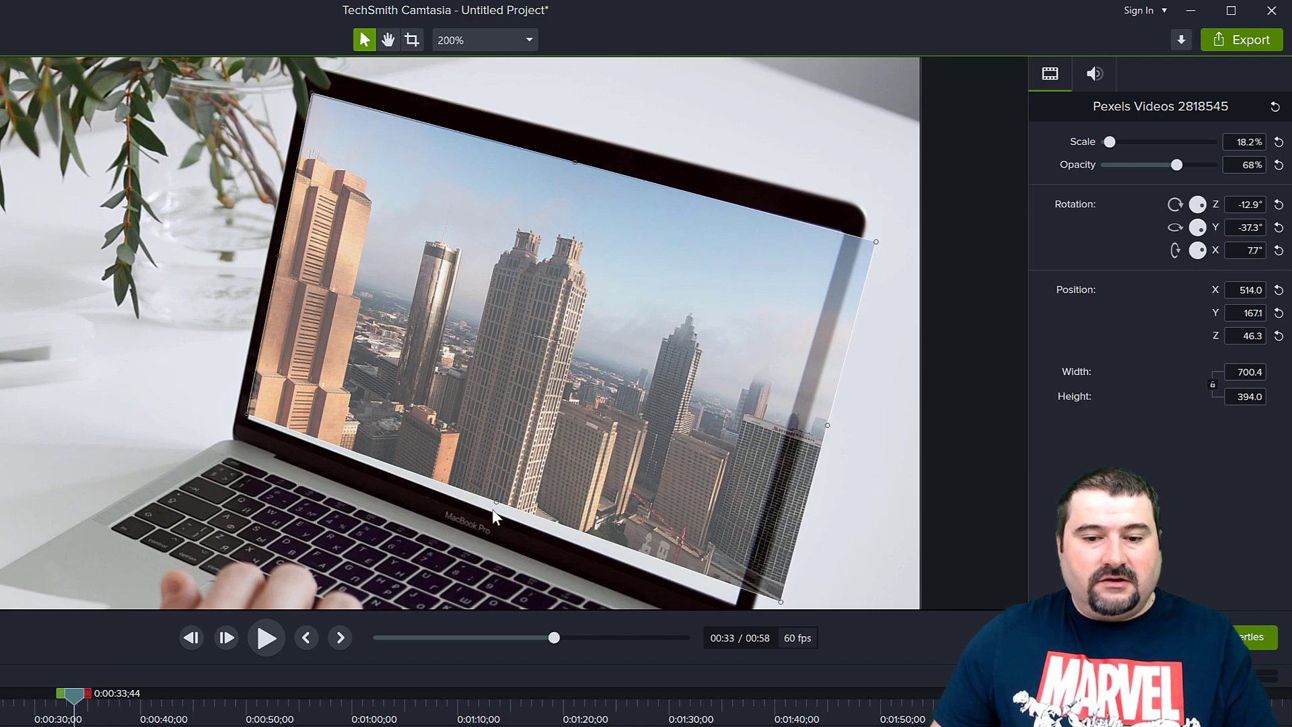
Resize the city clip to about 667.7 wide and 411.2 high so its edges meet the laptop screen
{"action": "left_click_drag", "start_coordinate": [495, 502], "coordinate": [495, 515]}
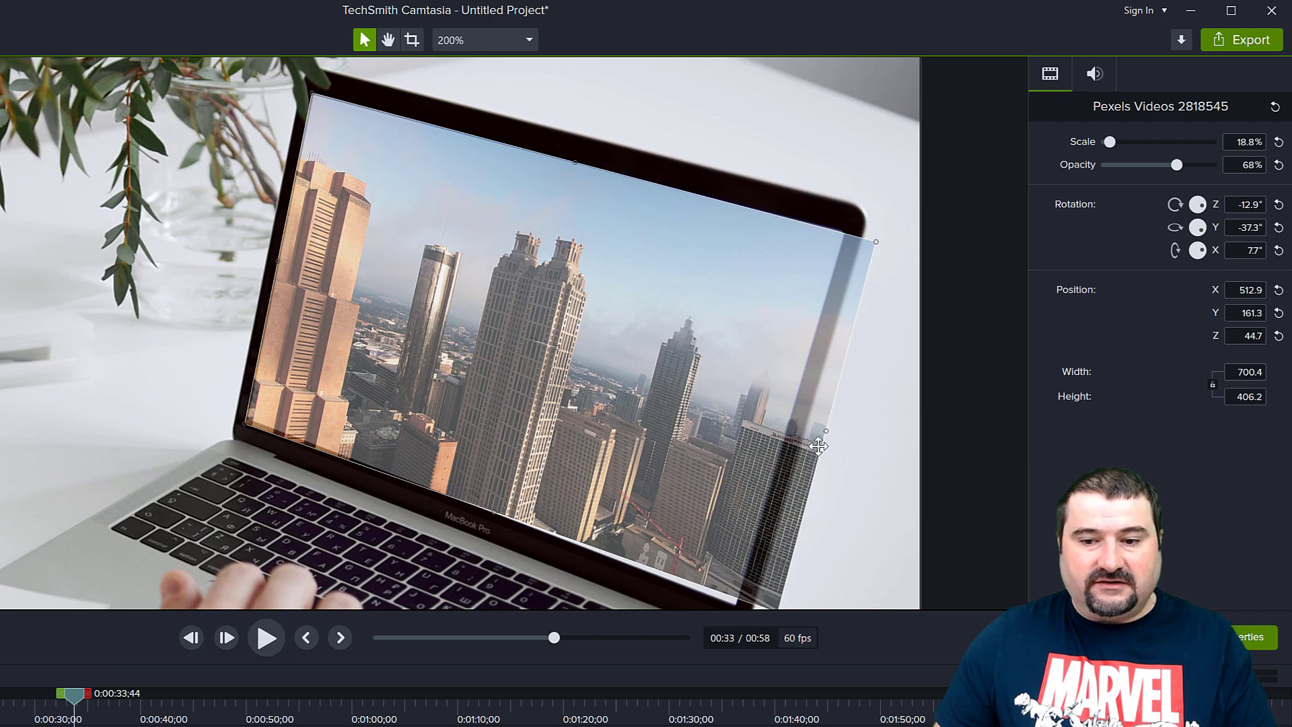
{"action": "left_click_drag", "start_coordinate": [823, 431], "coordinate": [793, 427]}
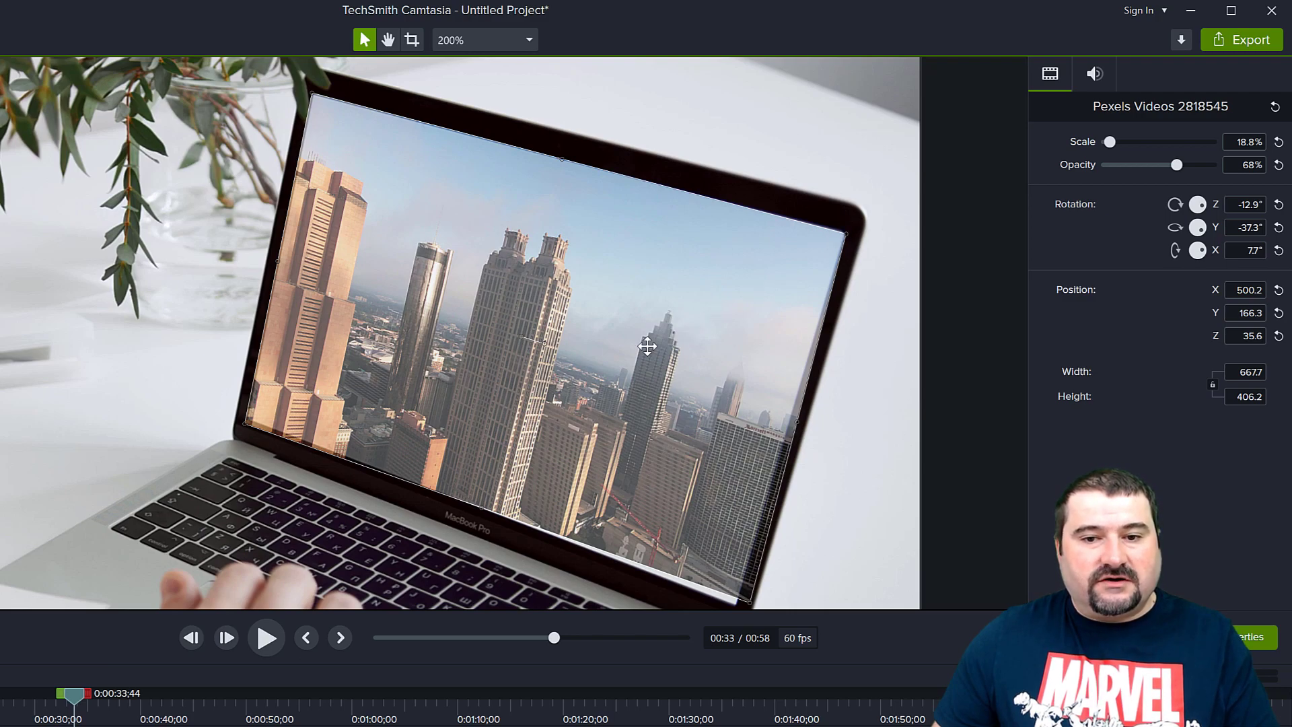
{"action": "left_click_drag", "start_coordinate": [647, 346], "coordinate": [647, 343]}
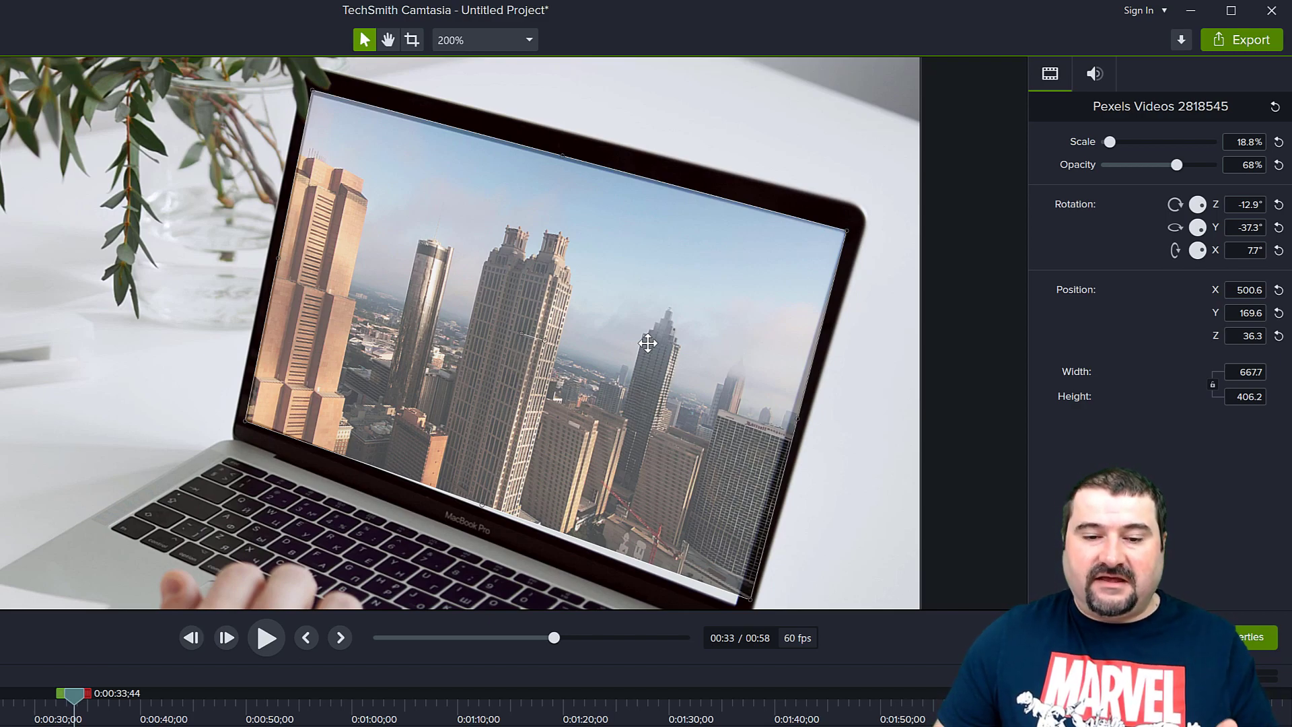
{"action": "scroll", "coordinate": [550, 452], "scroll_direction": "up", "scroll_amount": 2}
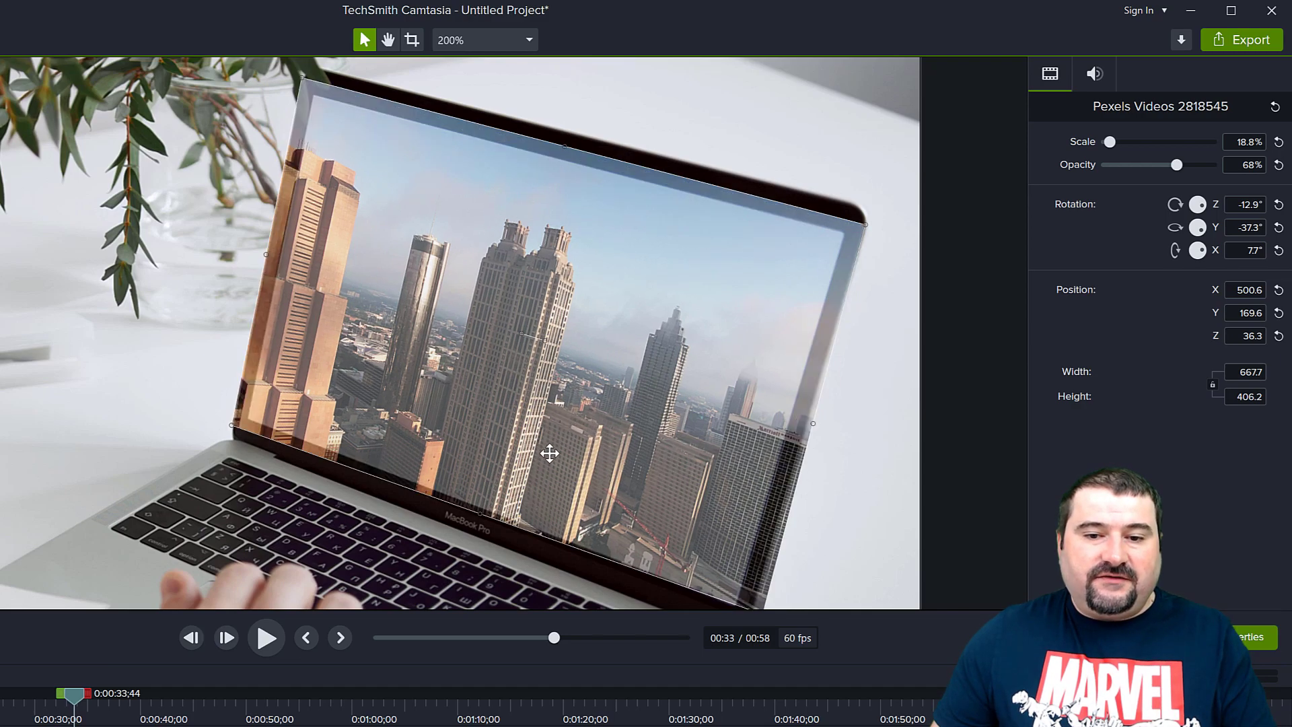
{"action": "scroll", "coordinate": [549, 452], "scroll_direction": "down", "scroll_amount": 2}
{"action": "scroll", "coordinate": [549, 453], "scroll_direction": "up", "scroll_amount": 3, "text": "ctrl"}
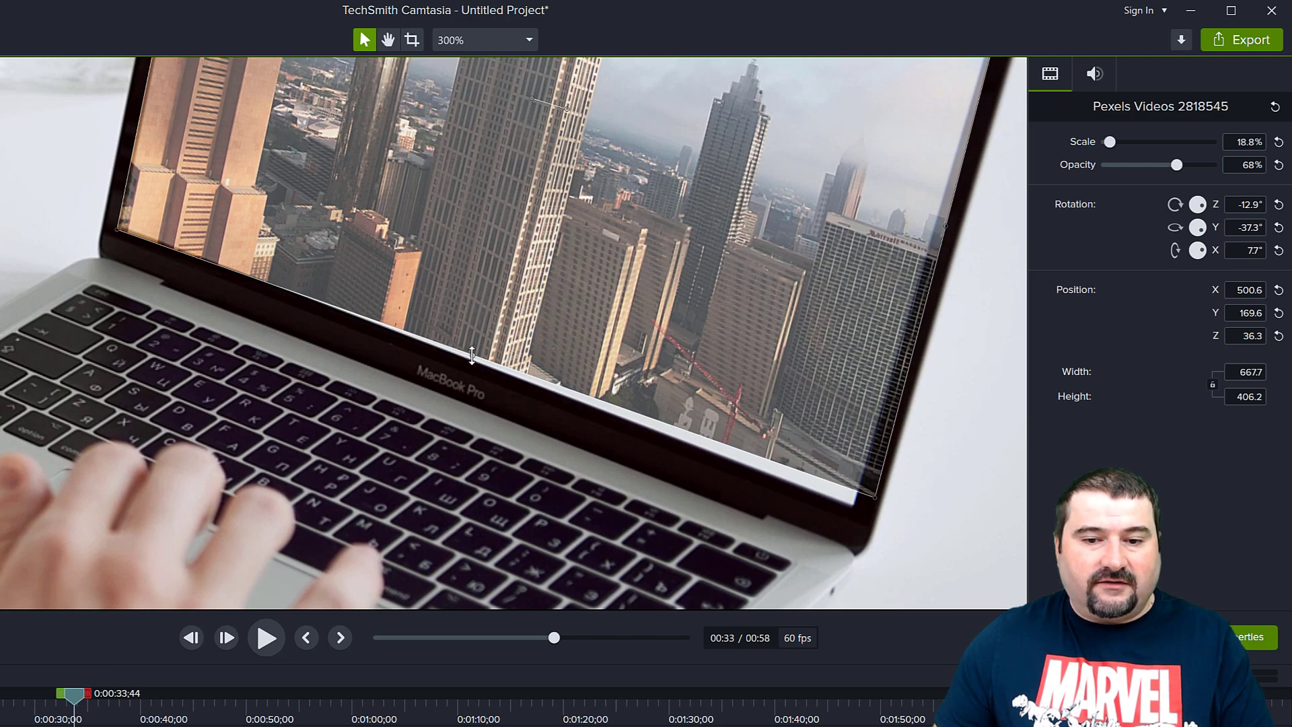
{"action": "left_click_drag", "start_coordinate": [473, 355], "coordinate": [472, 361]}
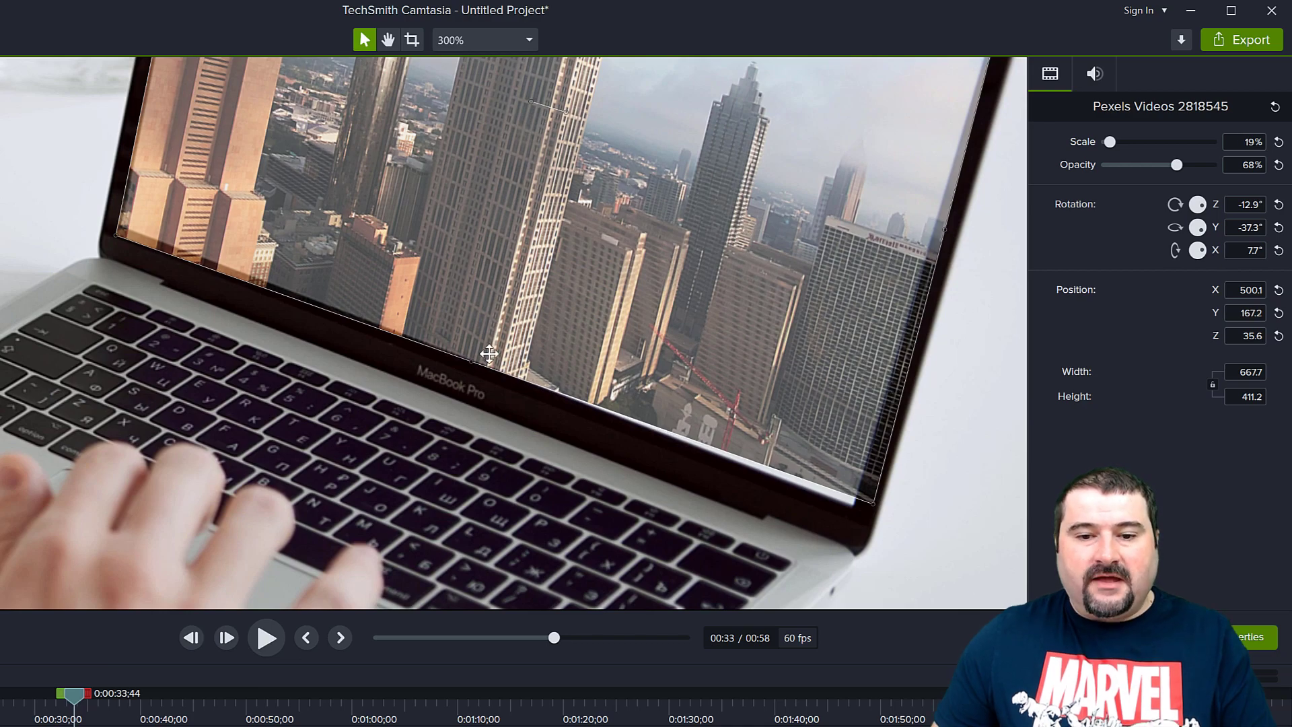
Fine-tune the city clip's rotation to about Y -37.1°, X 9.2° and stretch its height to about 427.4
{"action": "scroll", "coordinate": [587, 318], "scroll_direction": "down", "scroll_amount": 2, "text": "ctrl"}
{"action": "key", "text": "space"}
{"action": "left_click_drag", "start_coordinate": [594, 289], "coordinate": [555, 401]}
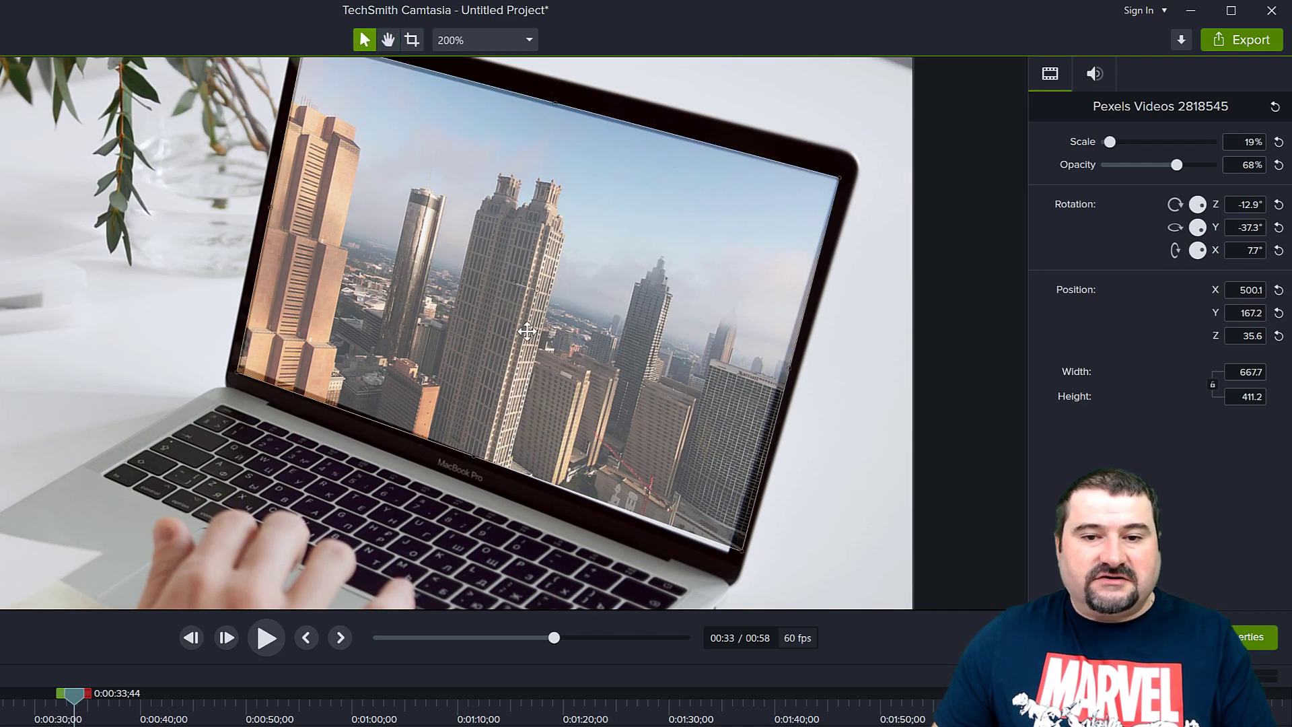
{"action": "left_click_drag", "start_coordinate": [526, 331], "coordinate": [523, 361]}
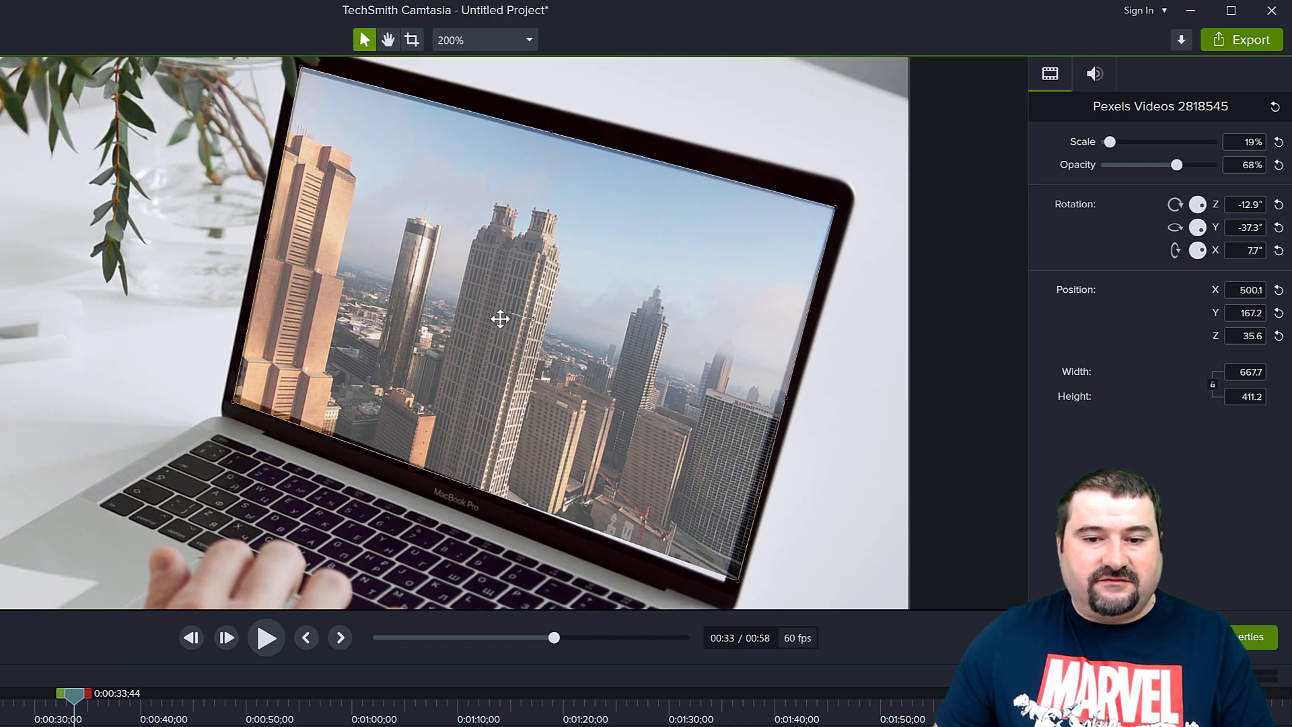
{"action": "left_click_drag", "start_coordinate": [486, 304], "coordinate": [482, 302]}
{"action": "left_click_drag", "start_coordinate": [327, 272], "coordinate": [327, 274]}
{"action": "left_click_drag", "start_coordinate": [672, 538], "coordinate": [677, 542]}
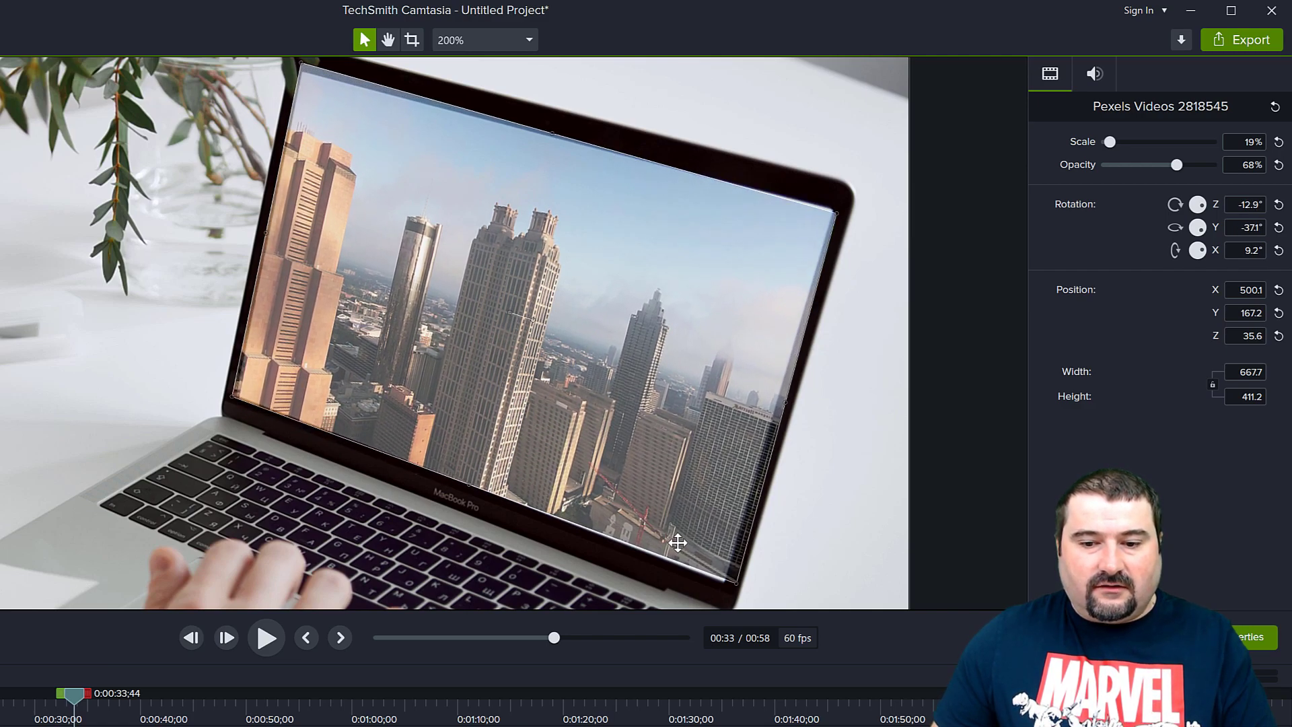
{"action": "left_click_drag", "start_coordinate": [552, 134], "coordinate": [551, 127]}
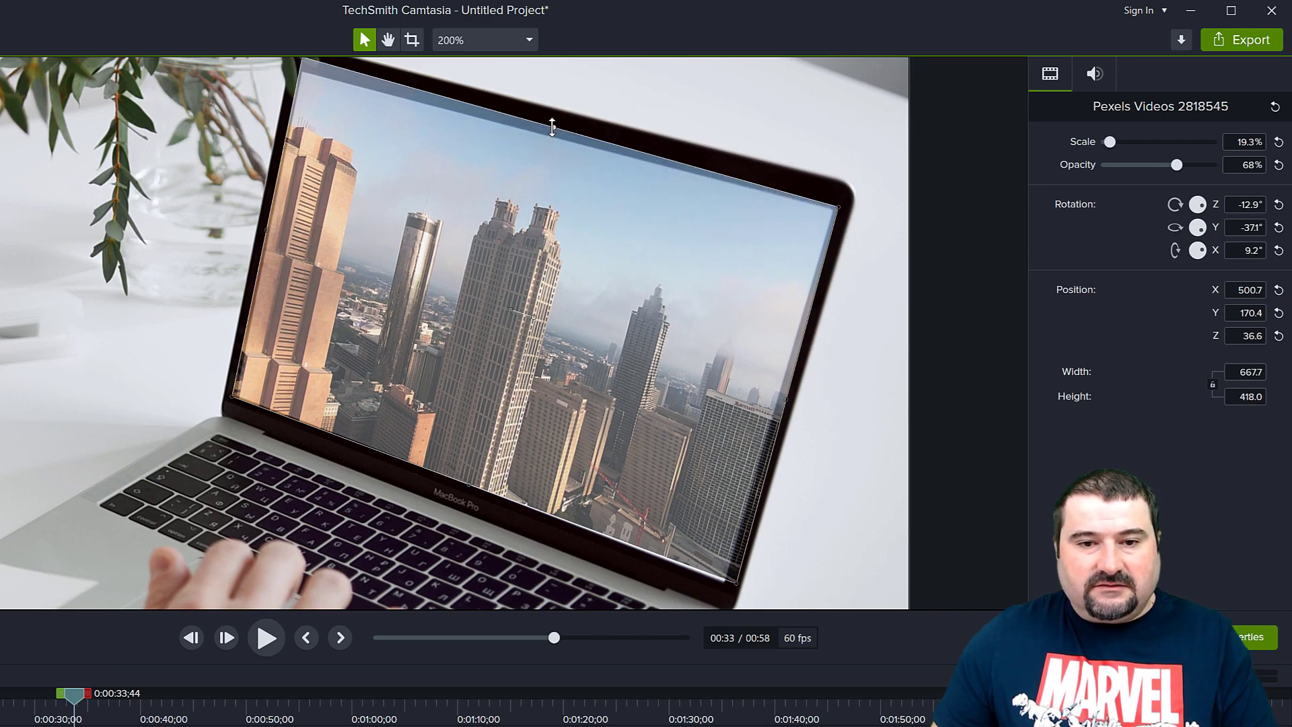
{"action": "left_click_drag", "start_coordinate": [472, 486], "coordinate": [468, 491]}
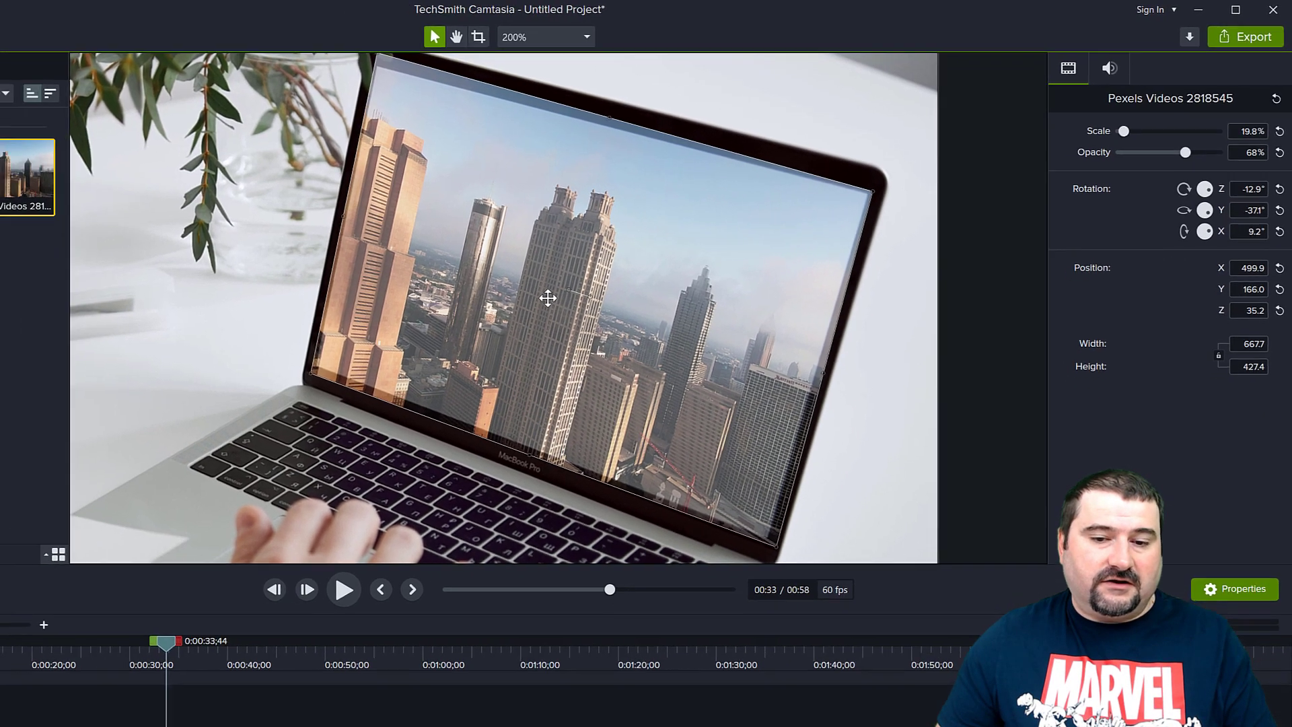
Preview the composite from about 33 seconds with the whole laptop footage in view
{"action": "scroll", "coordinate": [484, 323], "scroll_direction": "down", "scroll_amount": 5}
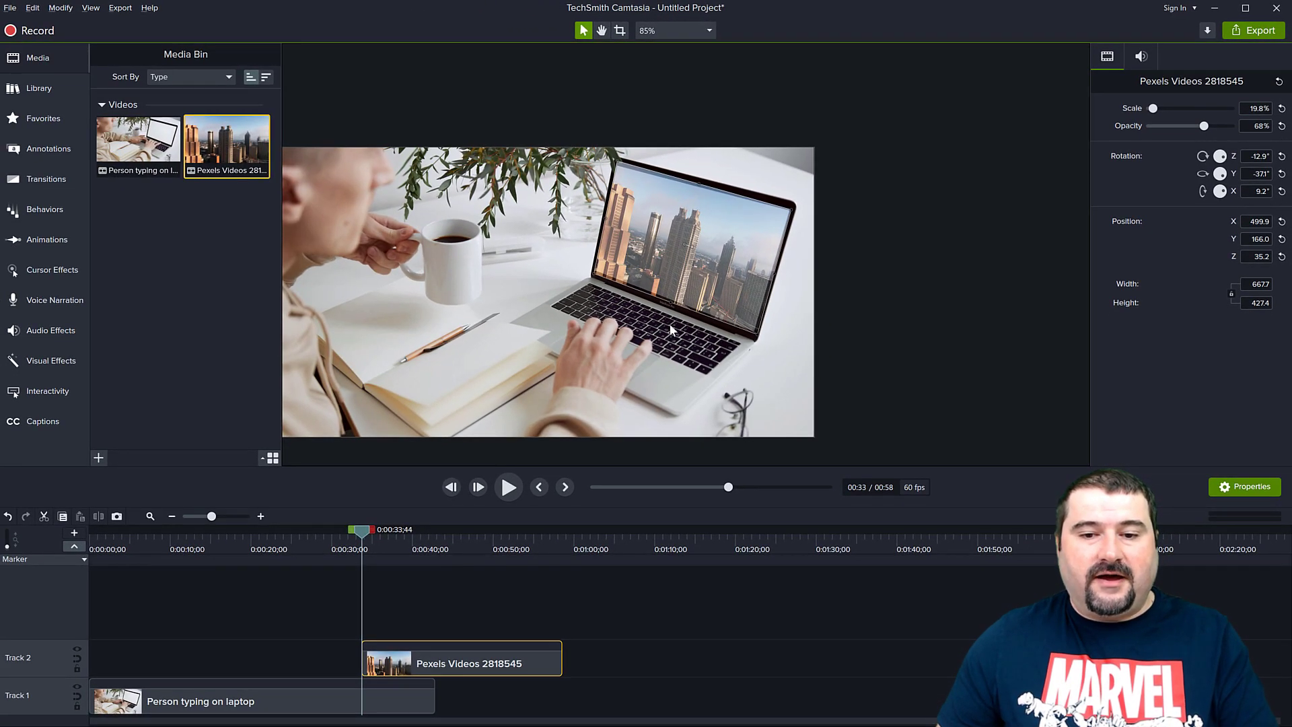
{"action": "key", "text": "space"}
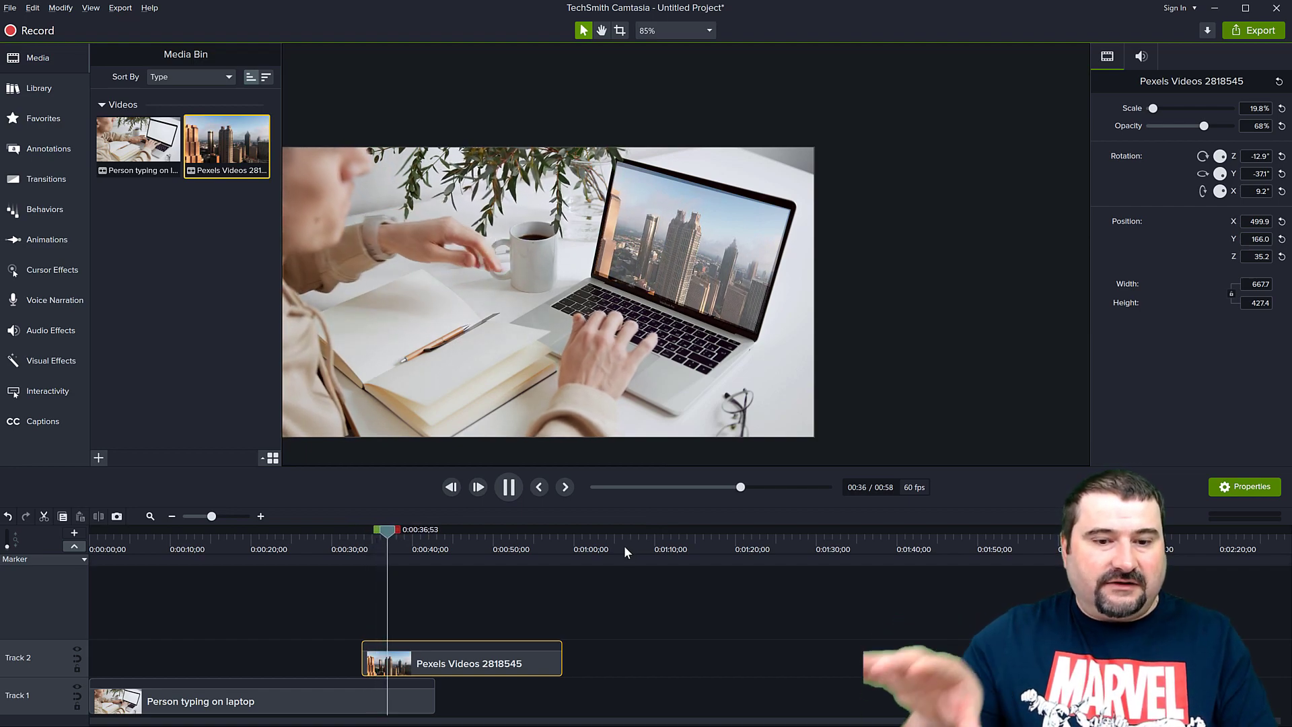
{"action": "key", "text": "space"}
Move the city clip to the start of Track 2 and play the composite from about 9 seconds
{"action": "left_click_drag", "start_coordinate": [490, 656], "coordinate": [202, 654]}
{"action": "left_click_drag", "start_coordinate": [388, 539], "coordinate": [166, 536]}
{"action": "key", "text": "space"}
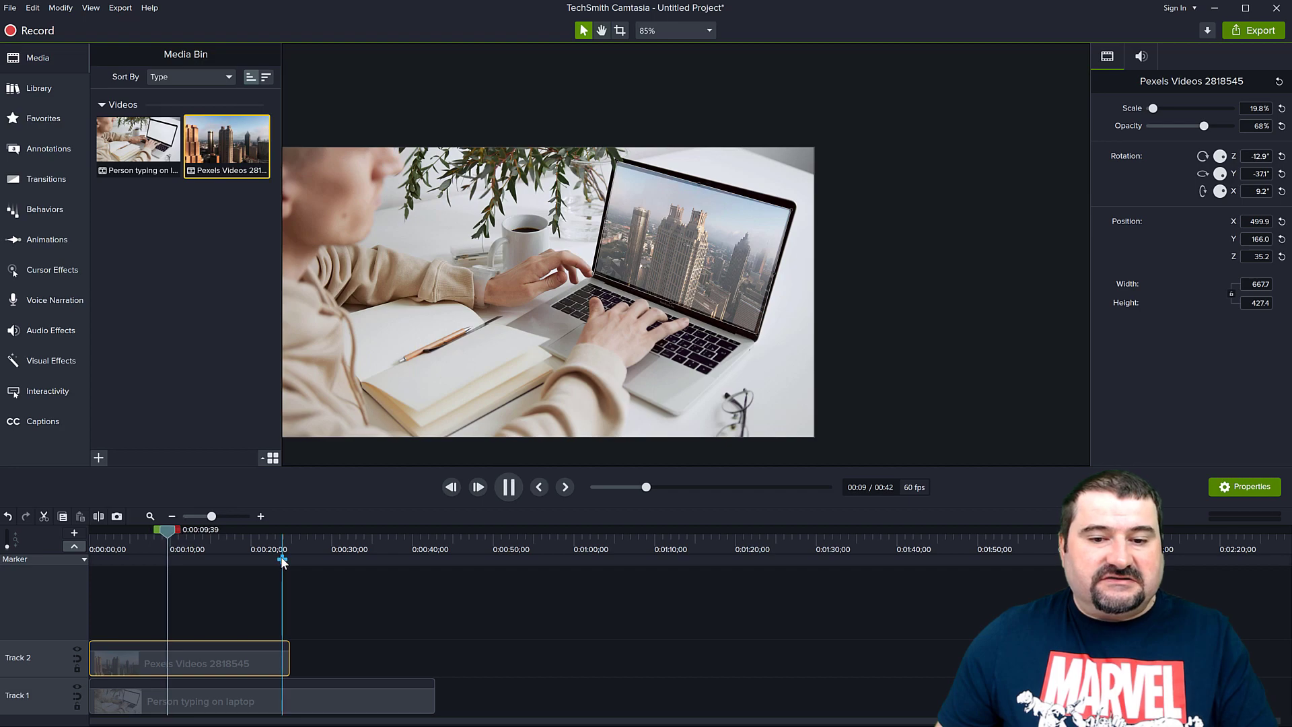
{"action": "key", "text": "space"}
Preview the laptop screen overlay up close until about 20 seconds, and return the playhead to about 9 seconds
{"action": "scroll", "coordinate": [646, 257], "scroll_direction": "up", "scroll_amount": 5}
{"action": "key", "text": "space"}
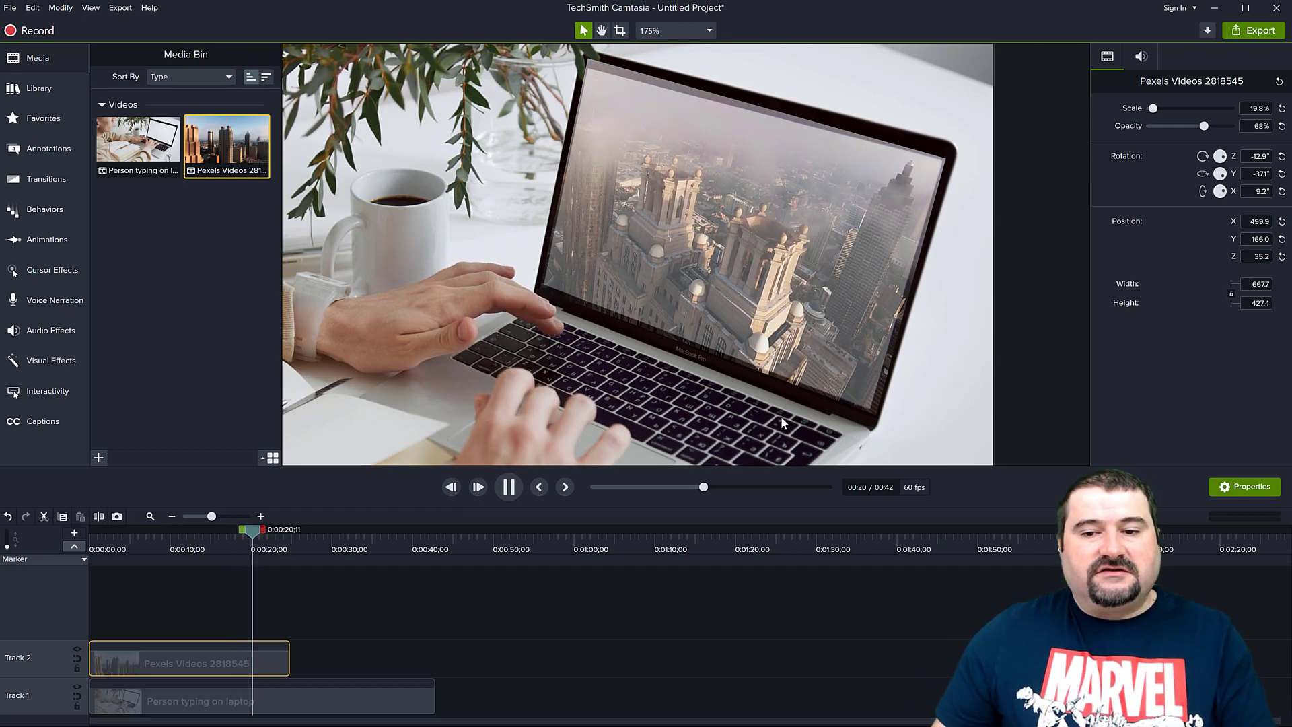
{"action": "key", "text": "space"}
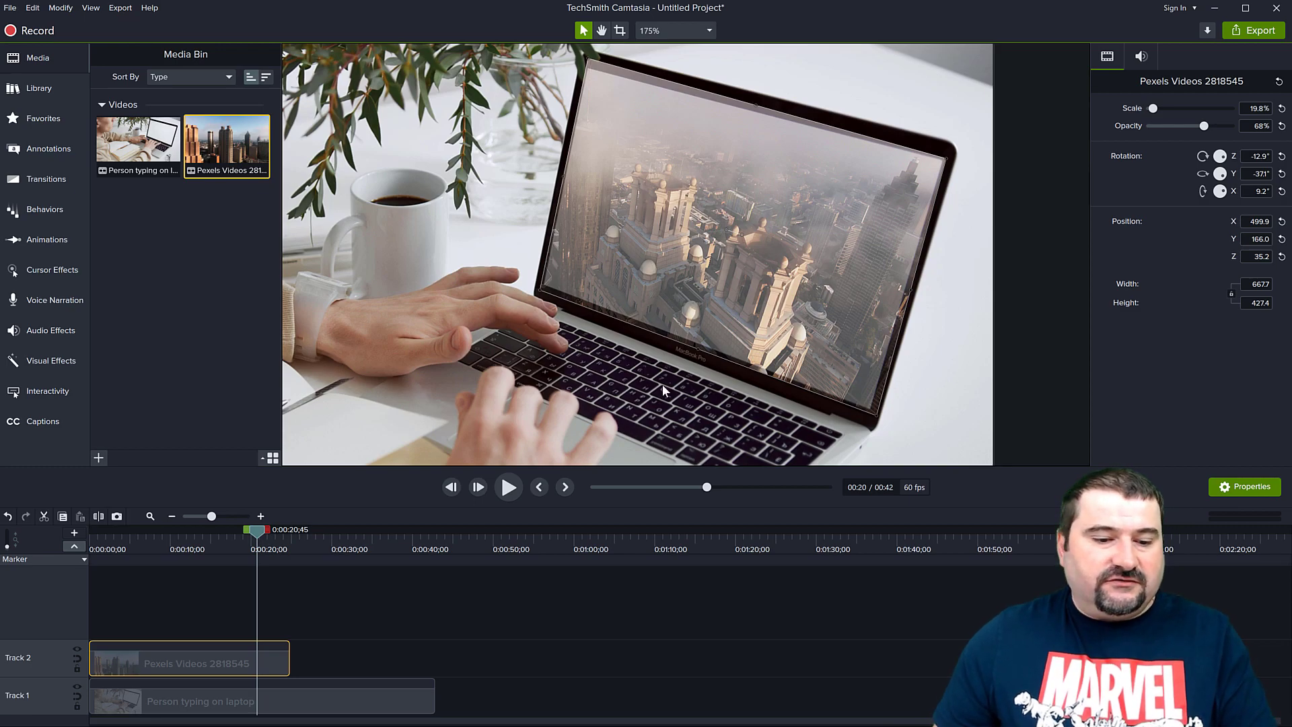
{"action": "left_click_drag", "start_coordinate": [255, 535], "coordinate": [163, 534]}
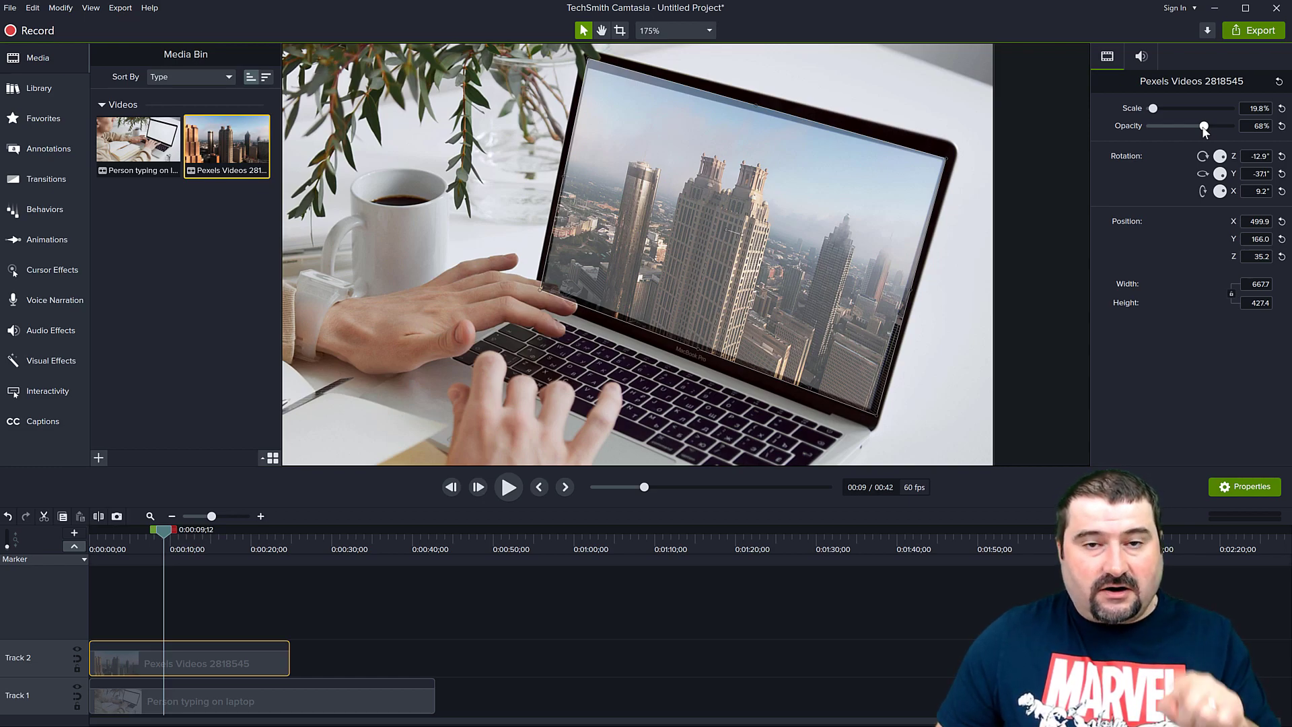
Restore the city clip to full opacity and disable Track 2 so only the laptop footage shows
{"action": "left_click_drag", "start_coordinate": [1204, 126], "coordinate": [1230, 127]}
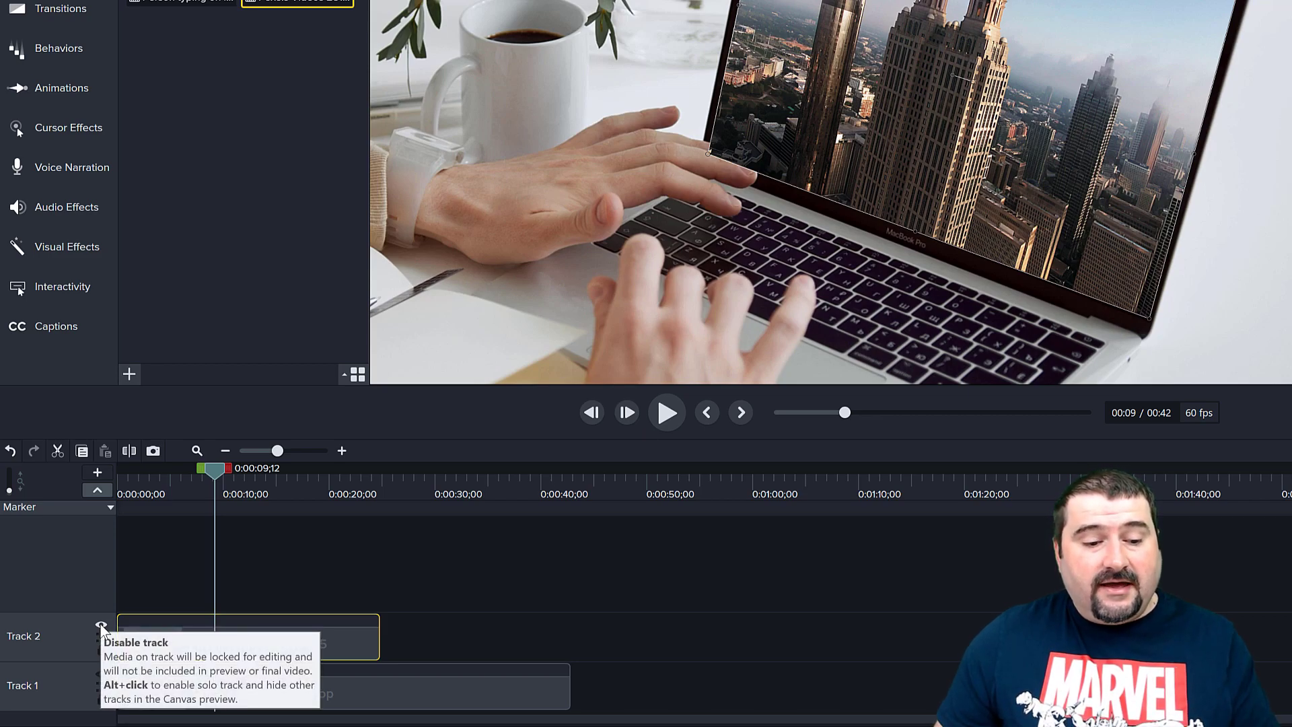
{"action": "left_click", "coordinate": [100, 625]}
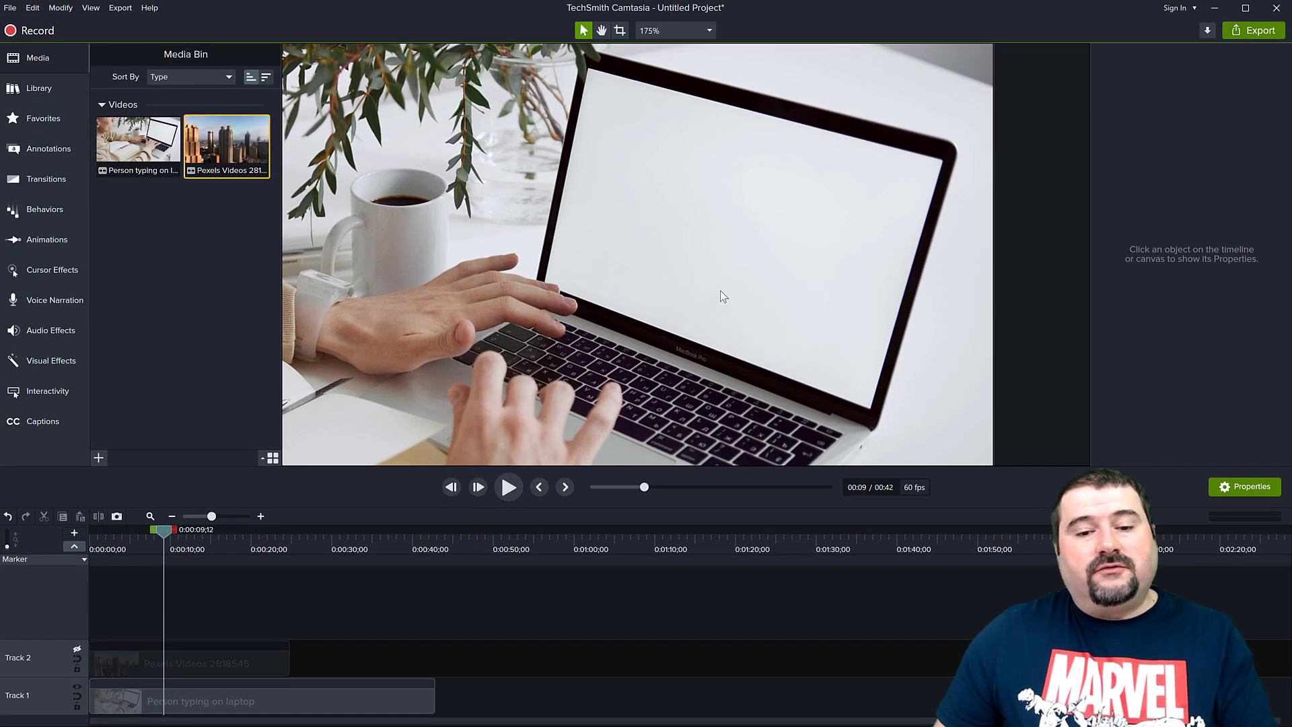
Review the track matte modes available for Track 1, including Alpha, Alpha Invert, Luminosity and Luminosity Invert
{"action": "left_click_drag", "start_coordinate": [721, 278], "coordinate": [710, 293]}
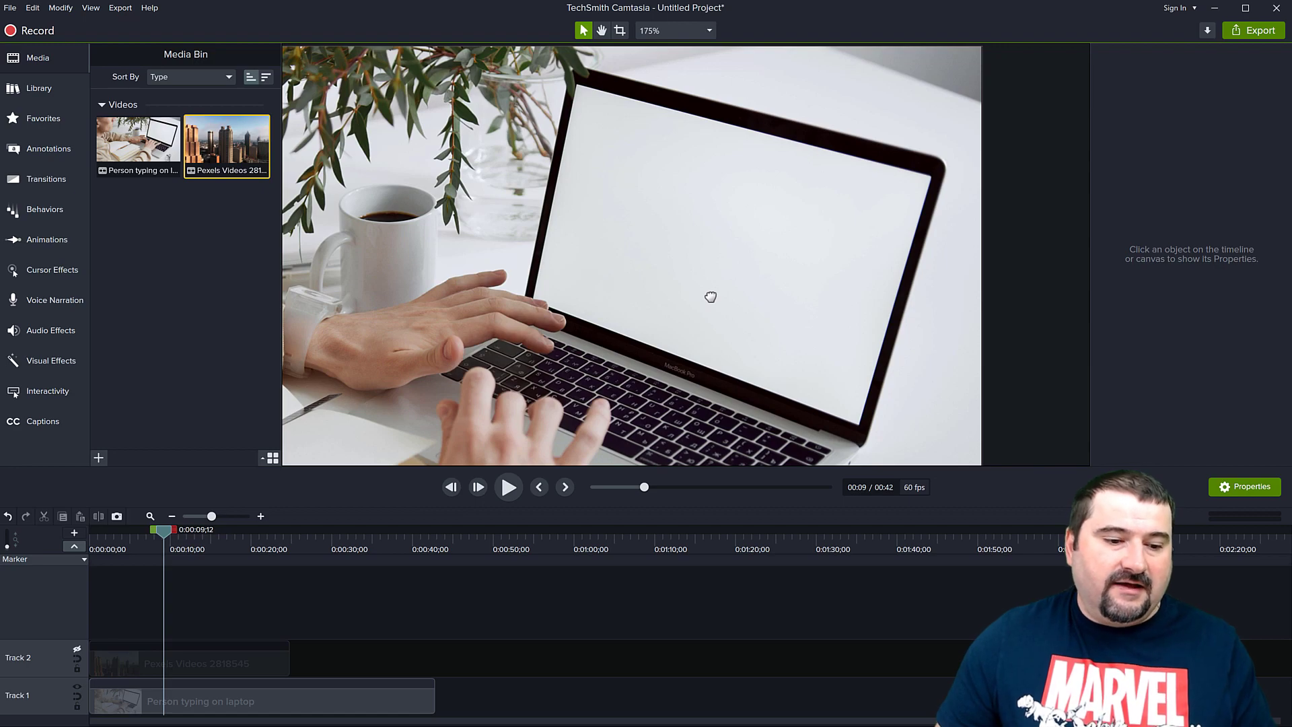
{"action": "left_click", "coordinate": [76, 687]}
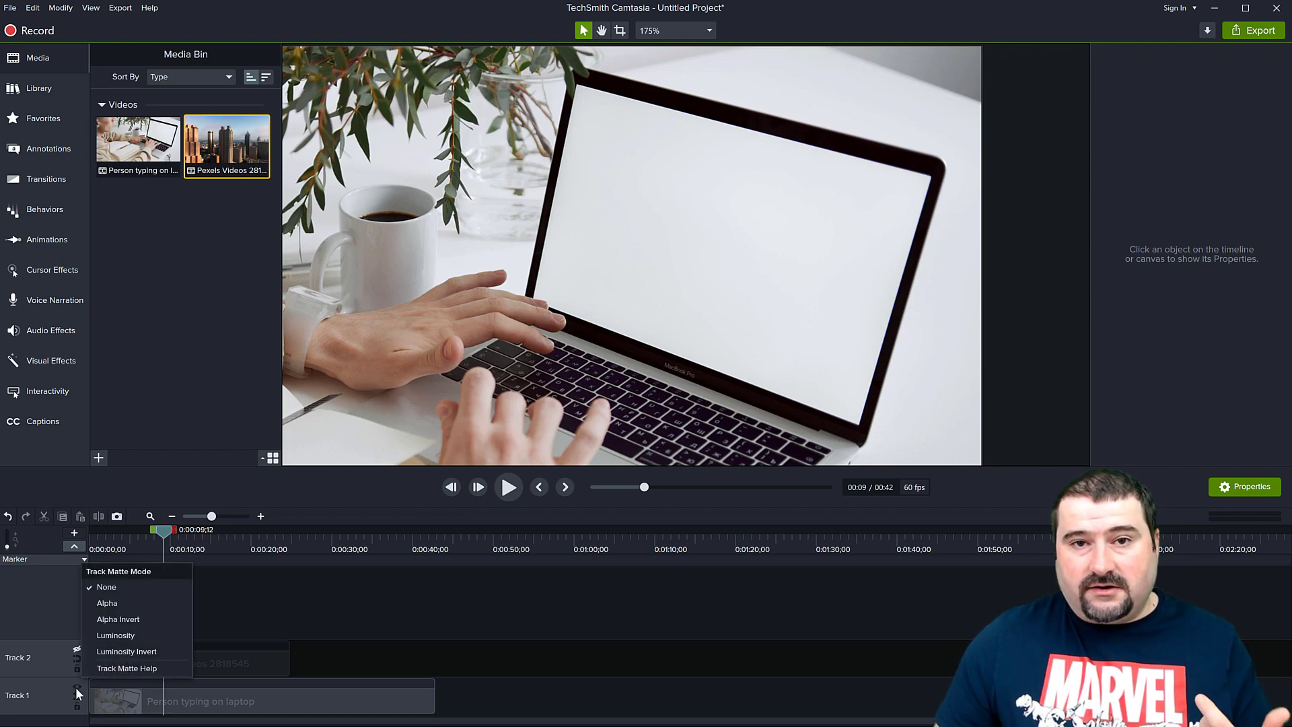
{"action": "left_click", "coordinate": [143, 651]}
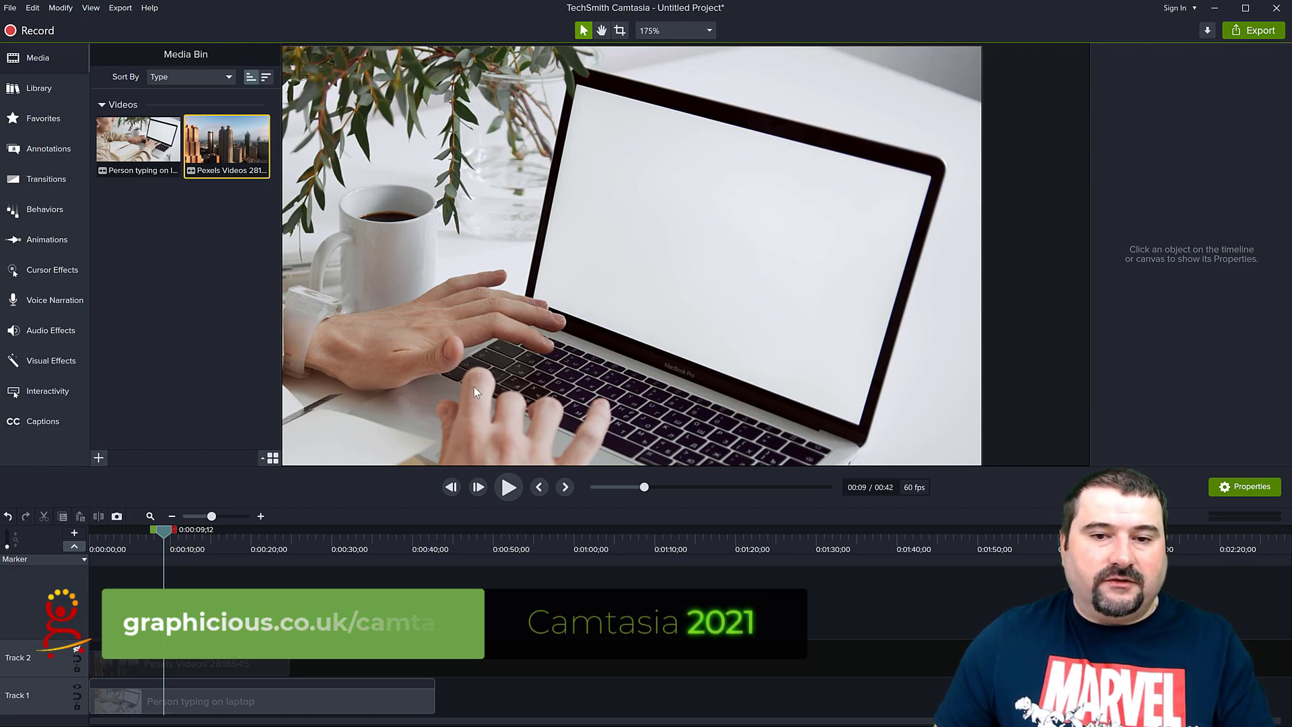
Add a basic white rectangle shape over the laptop screen at 9 seconds and change its fill to red
{"action": "key", "text": "space"}
{"action": "left_click_drag", "start_coordinate": [652, 262], "coordinate": [625, 275]}
{"action": "scroll", "coordinate": [625, 296], "scroll_direction": "down", "scroll_amount": 1}
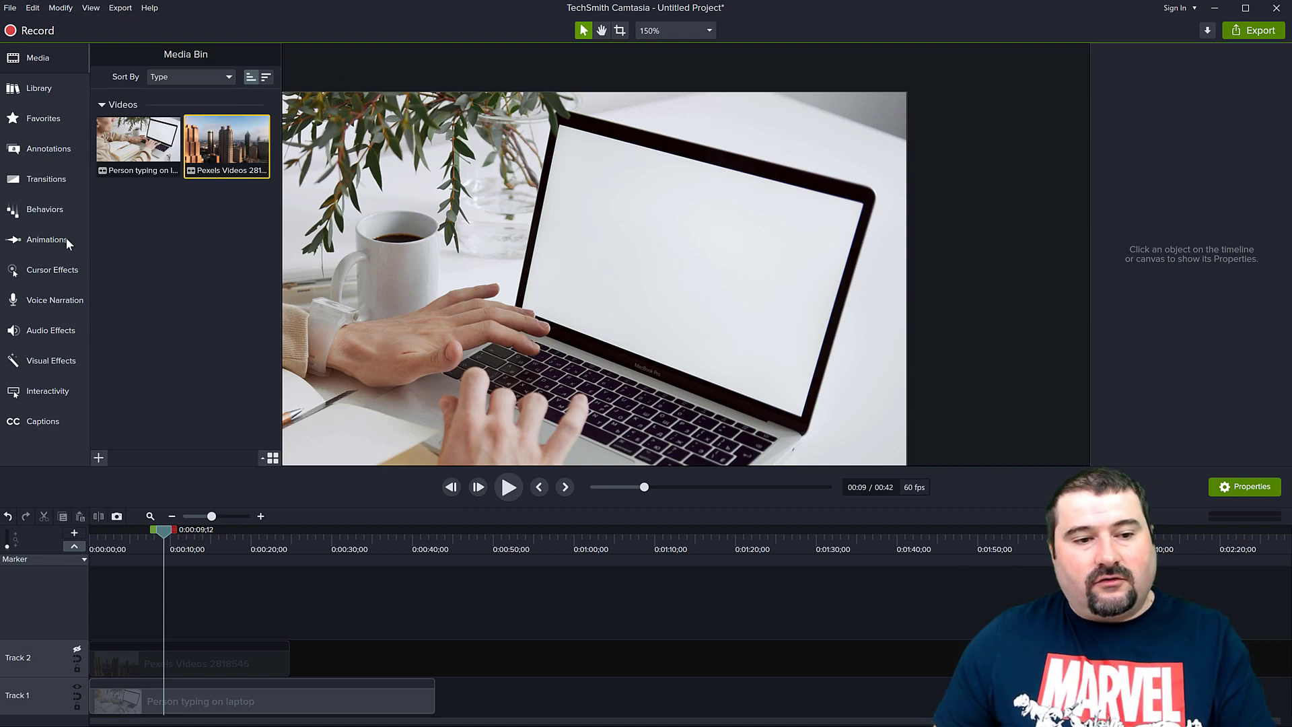
{"action": "left_click", "coordinate": [37, 149]}
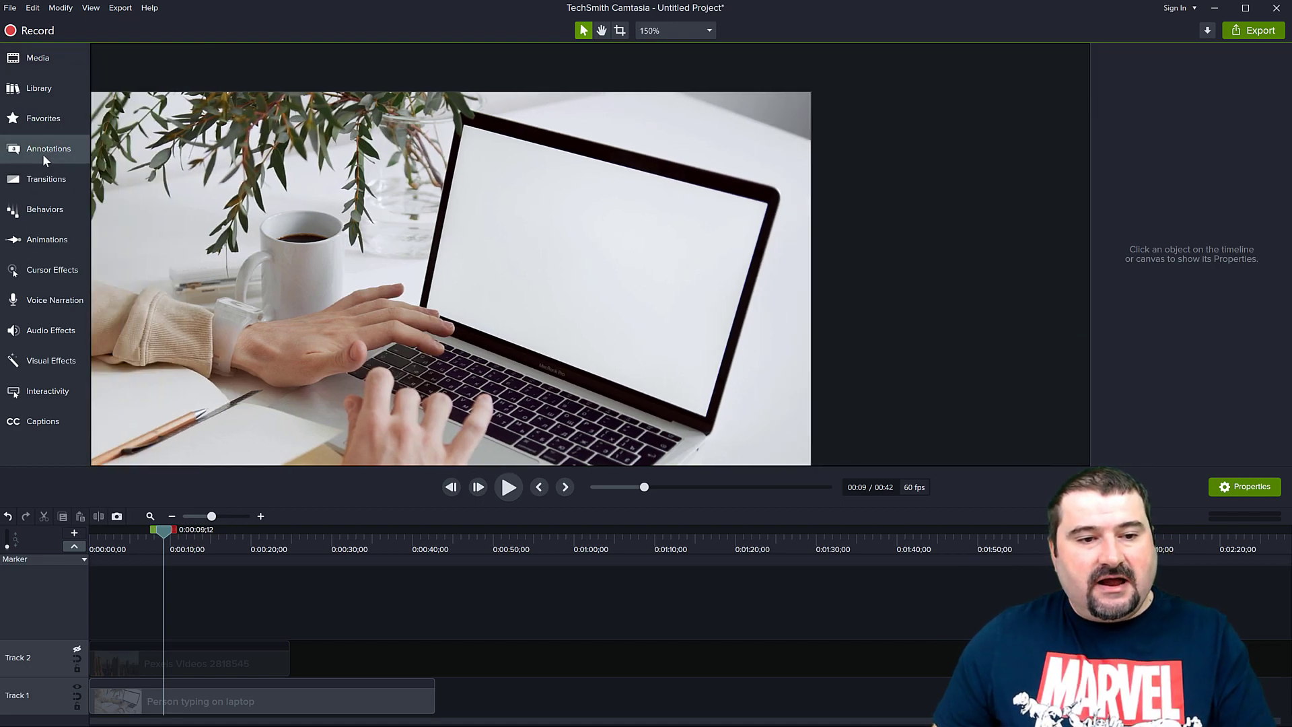
{"action": "left_click", "coordinate": [169, 57]}
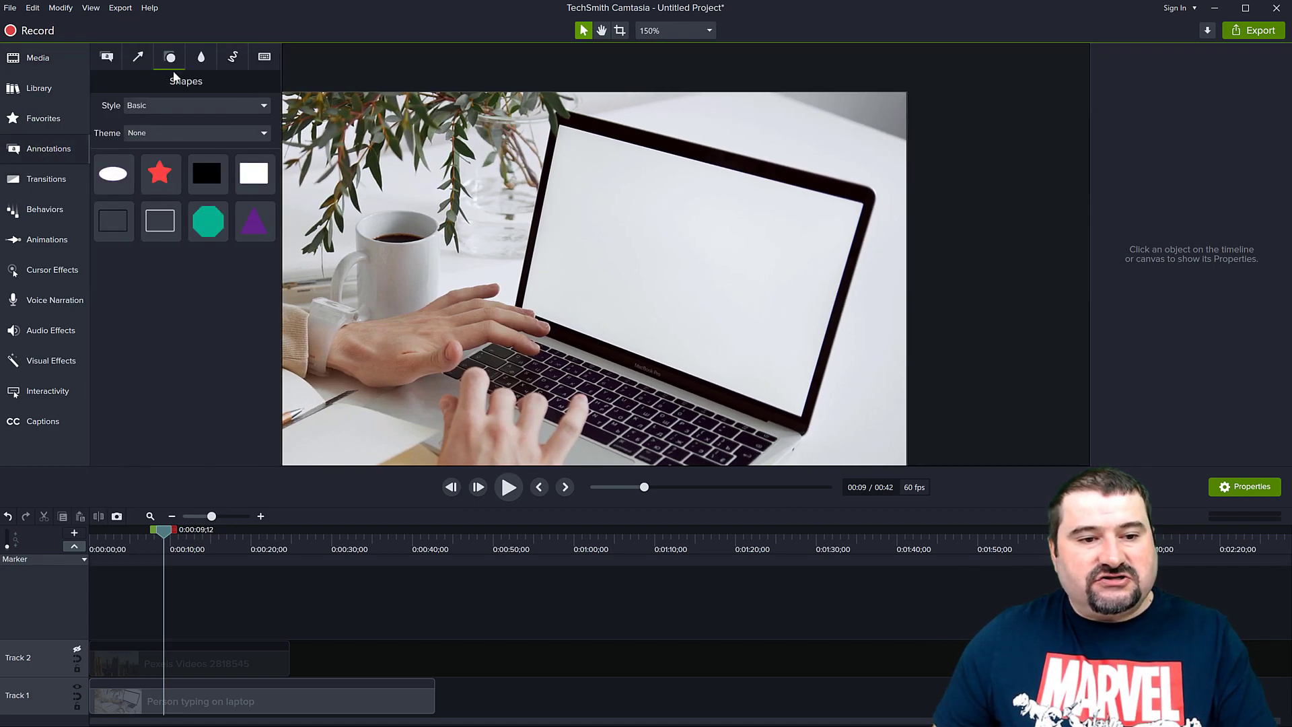
{"action": "left_click_drag", "start_coordinate": [254, 178], "coordinate": [671, 228]}
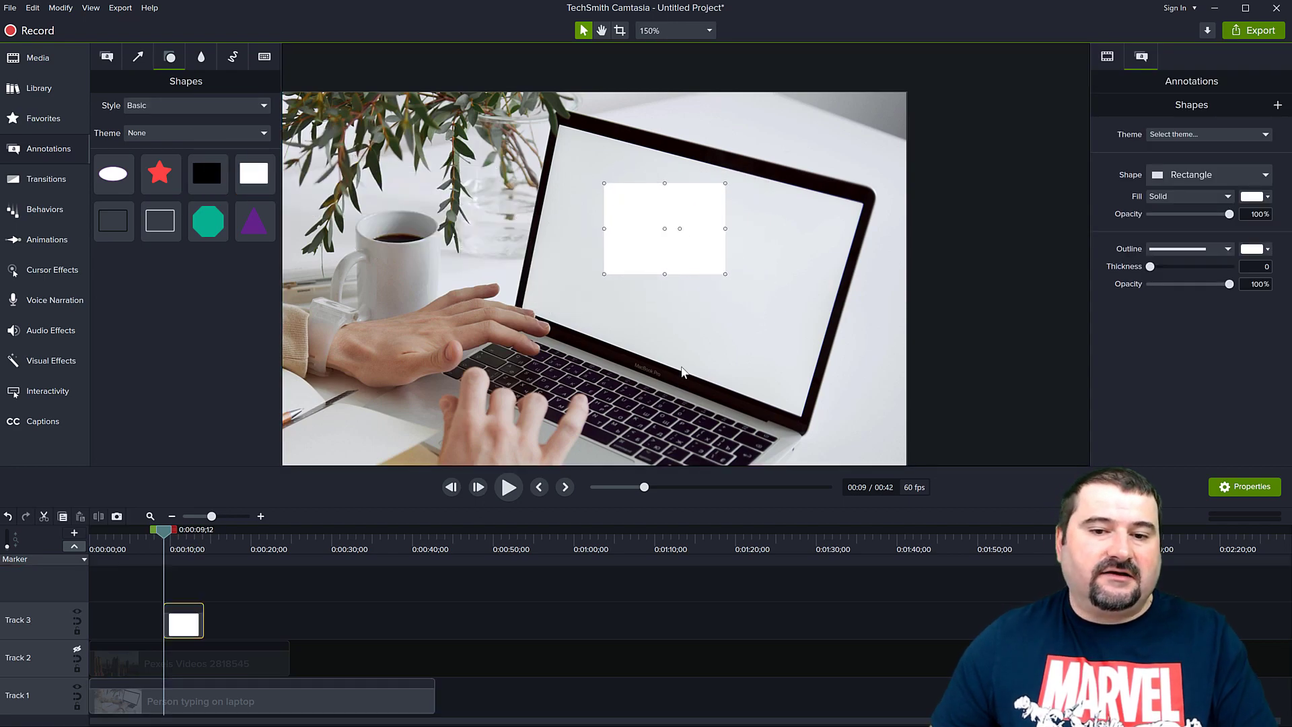
{"action": "left_click", "coordinate": [1261, 198]}
{"action": "left_click", "coordinate": [1248, 278]}
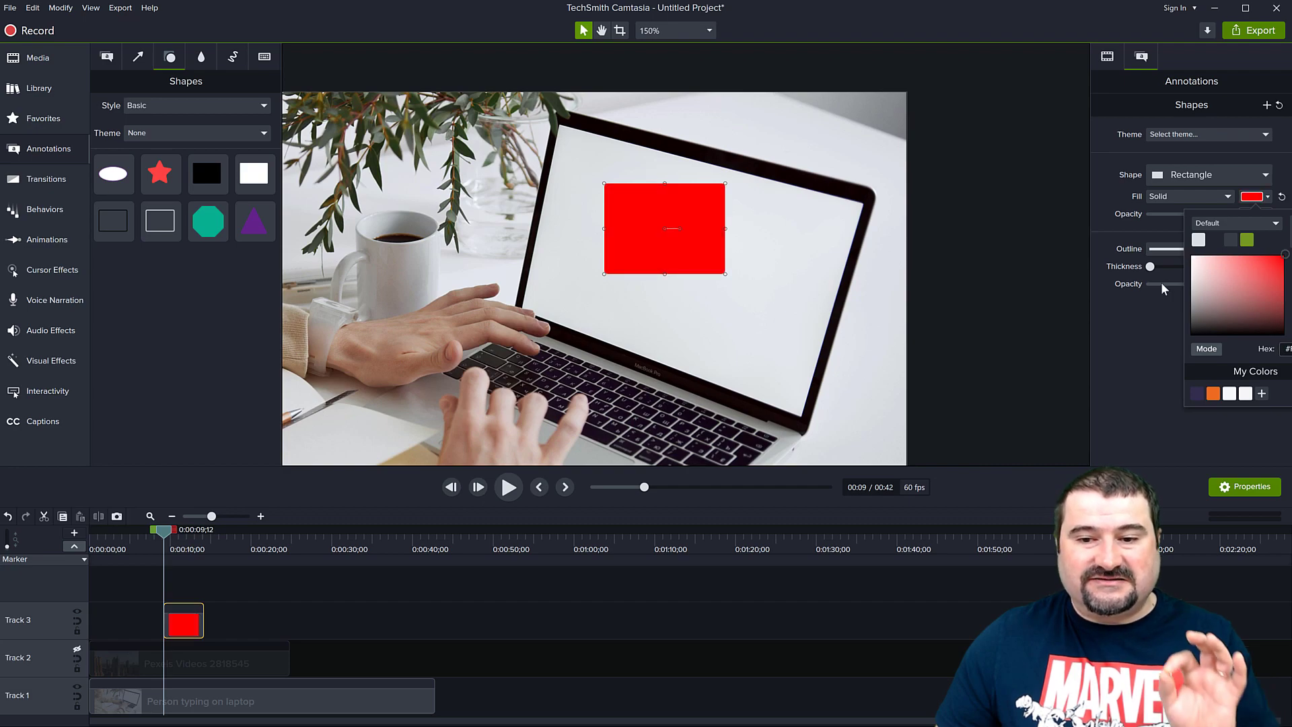
{"action": "left_click", "coordinate": [1091, 336]}
Widen the red rectangle to about 742 and rotate it to about -14.8° above the laptop screen's upper edge
{"action": "left_click_drag", "start_coordinate": [649, 261], "coordinate": [578, 171]}
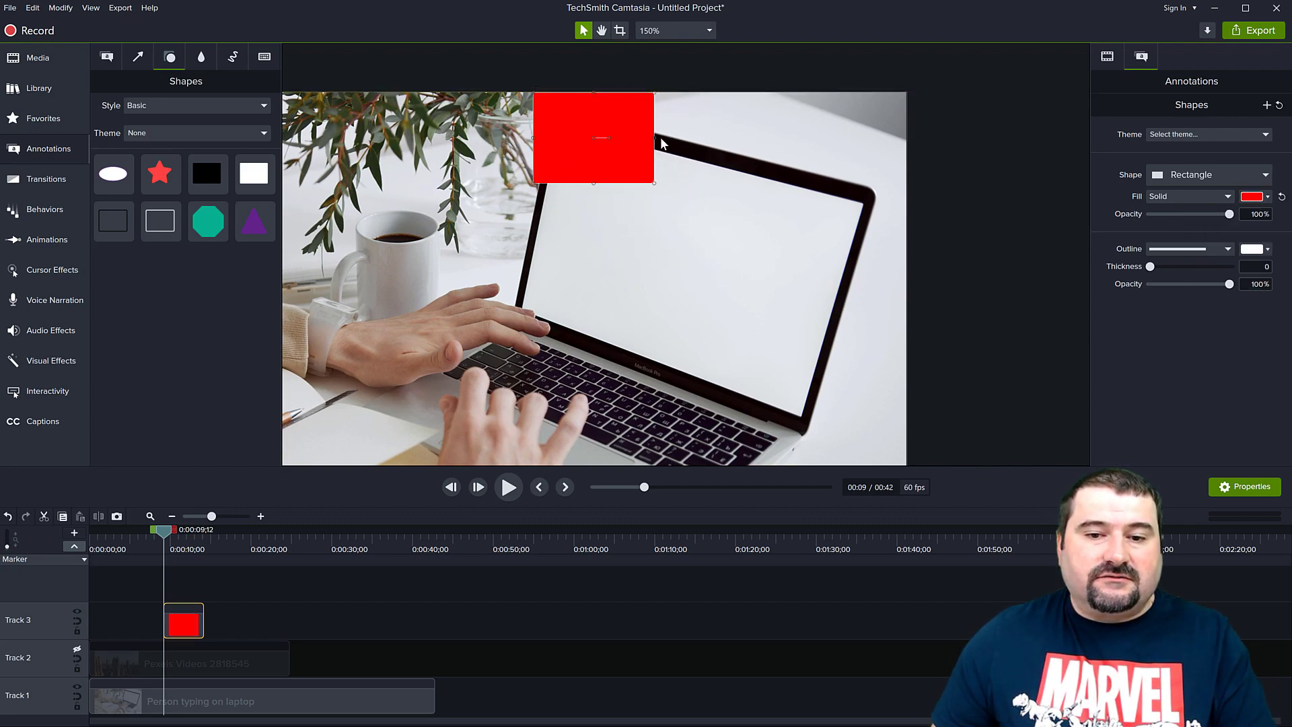
{"action": "left_click_drag", "start_coordinate": [654, 138], "coordinate": [862, 254]}
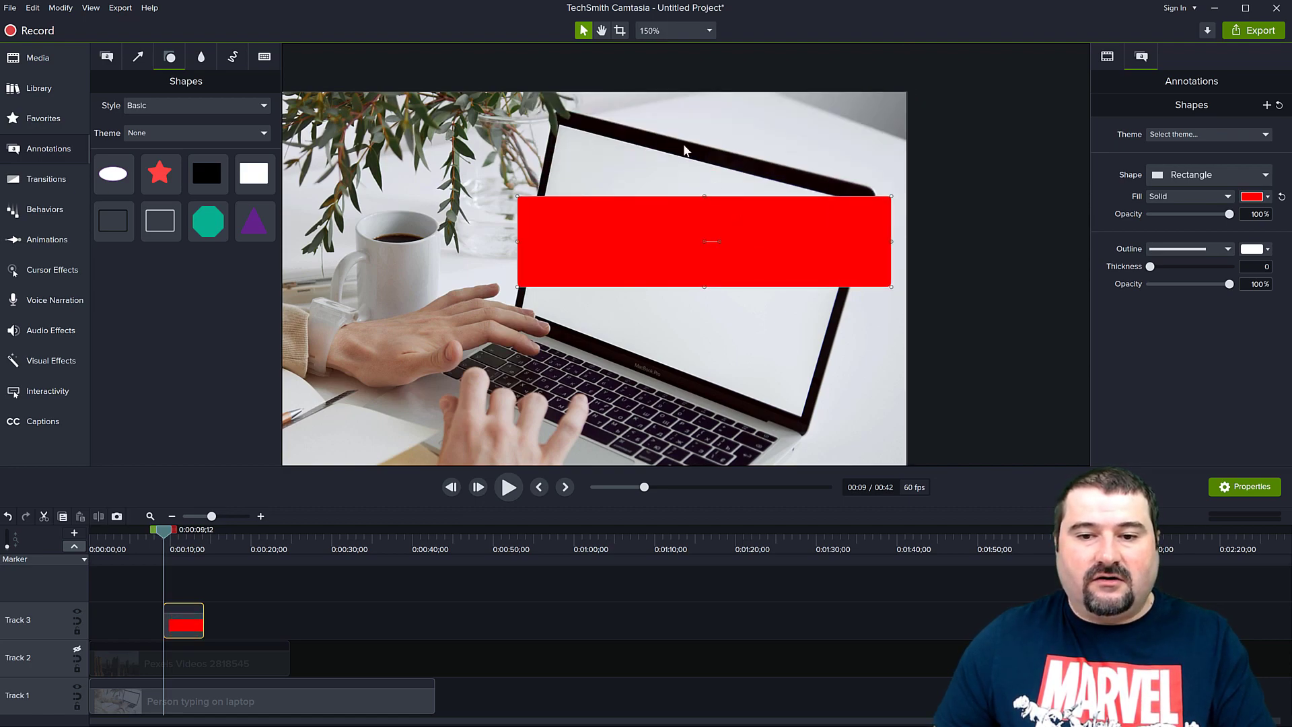
{"action": "left_click_drag", "start_coordinate": [716, 240], "coordinate": [767, 154]}
{"action": "scroll", "coordinate": [733, 135], "scroll_direction": "up", "scroll_amount": 5}
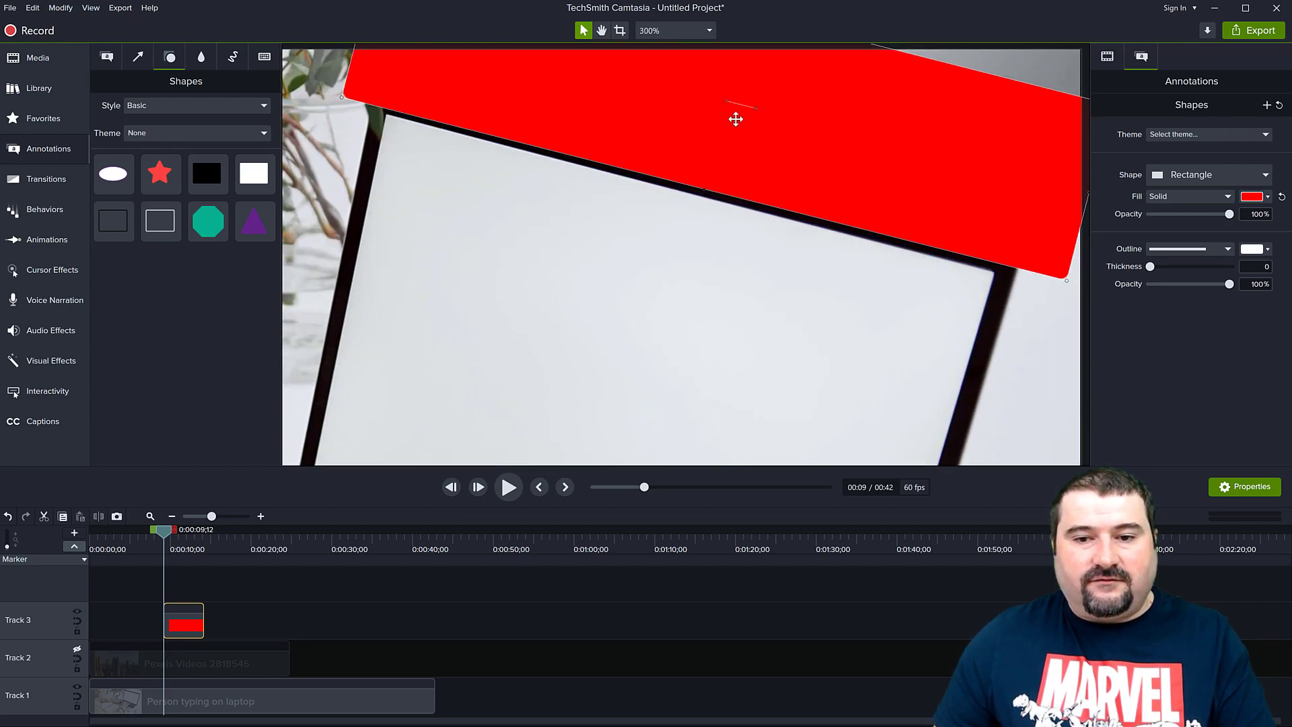
{"action": "left_click_drag", "start_coordinate": [756, 107], "coordinate": [765, 109]}
{"action": "left_click_drag", "start_coordinate": [765, 110], "coordinate": [767, 110]}
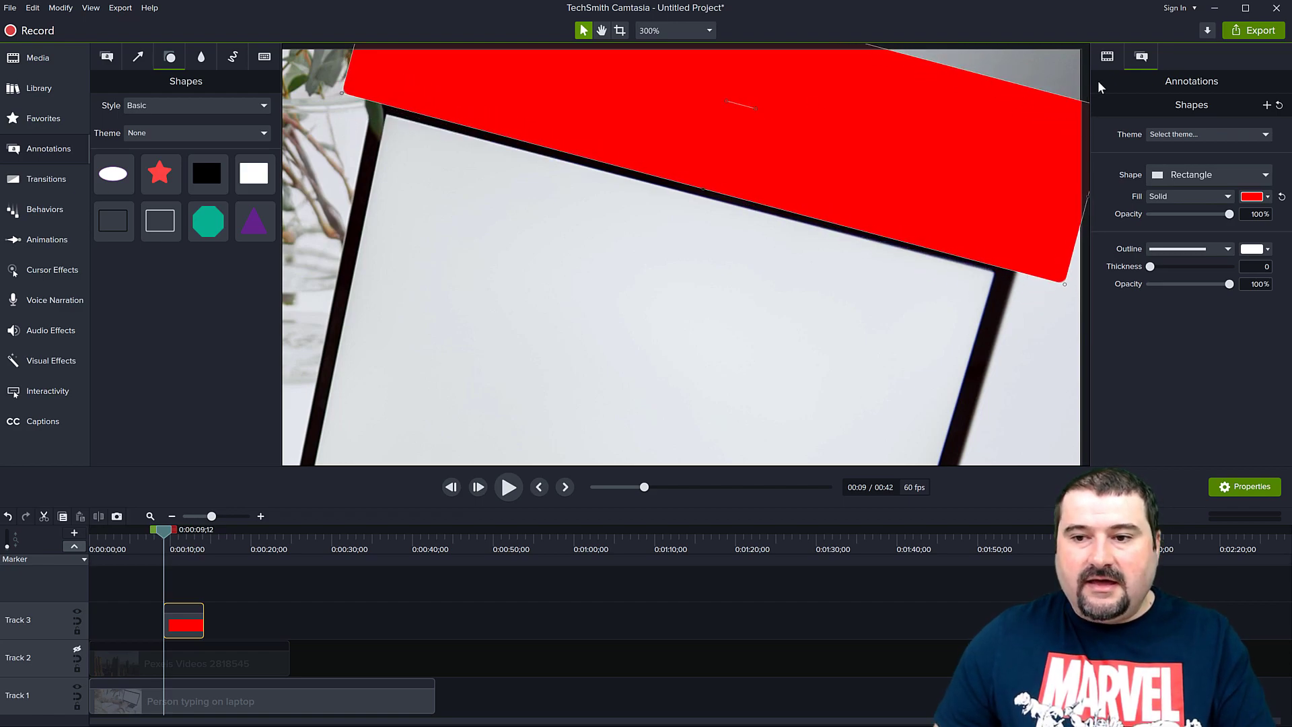
Set the upper rectangle's Z rotation to -14.4° and cover the top bezel with it at about X 606.8, Y 447.0
{"action": "left_click", "coordinate": [1107, 56]}
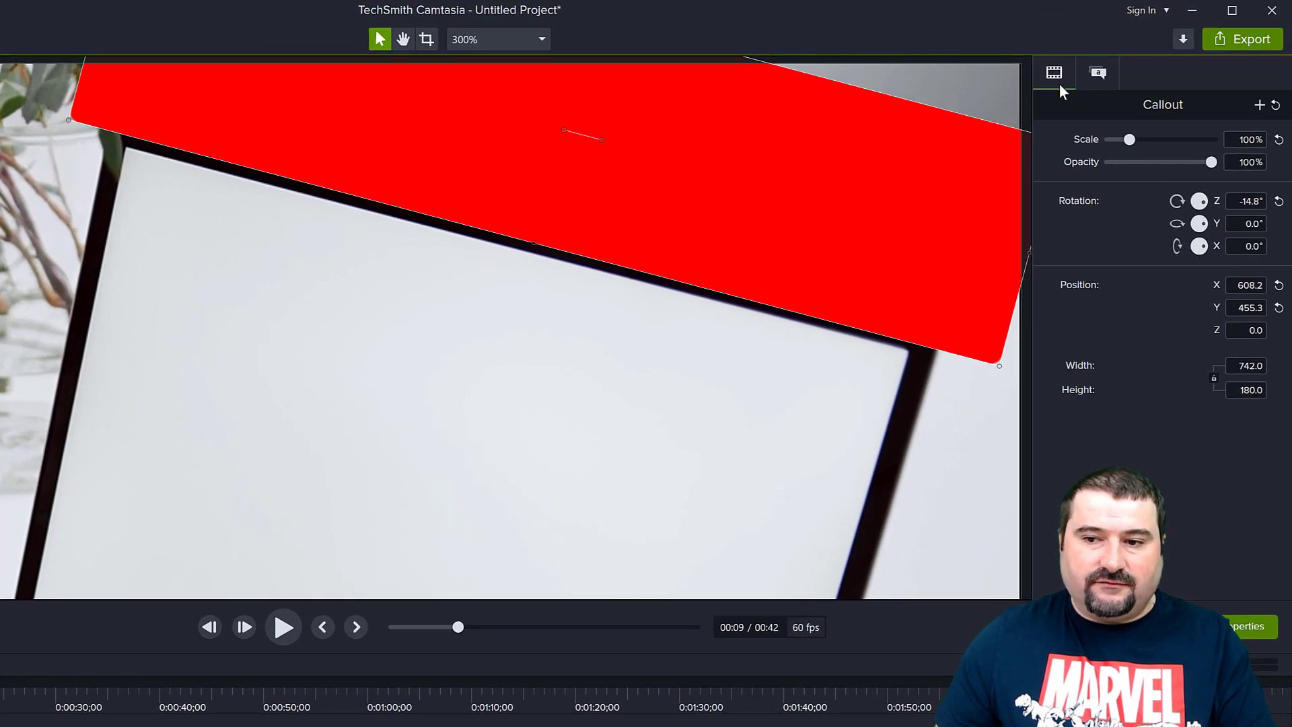
{"action": "left_click", "coordinate": [1239, 203]}
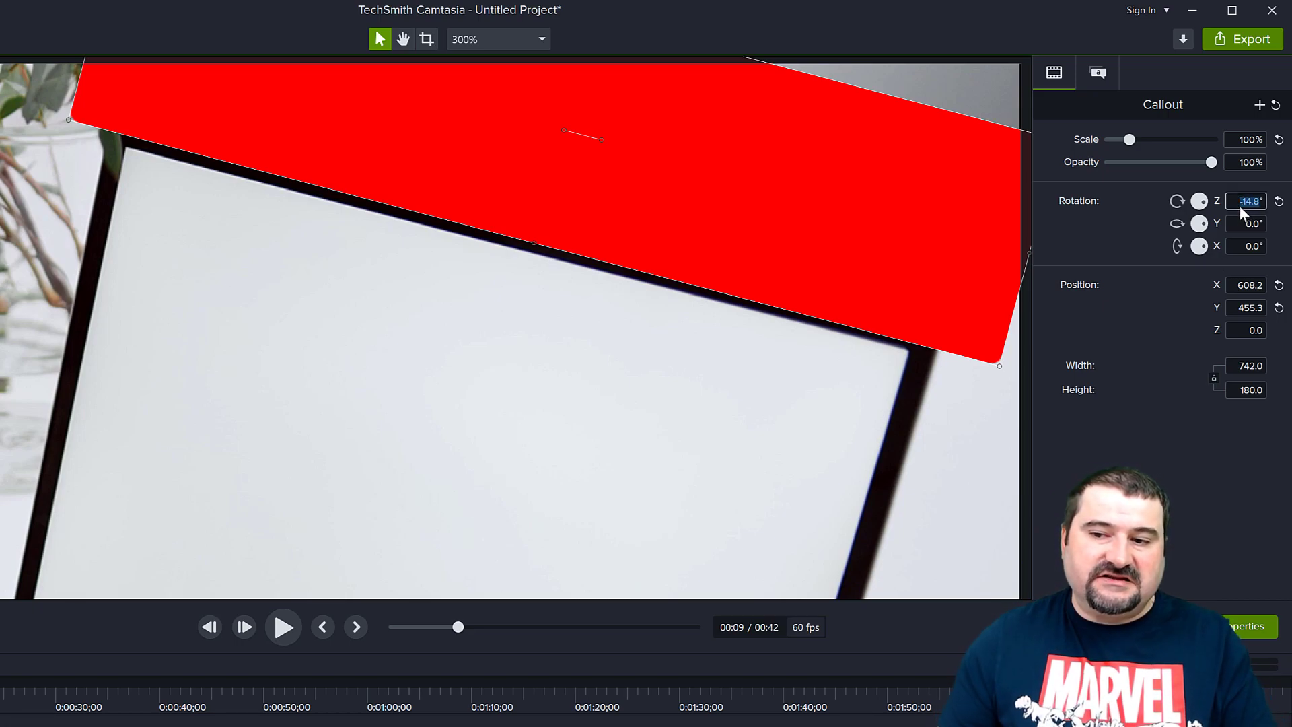
{"action": "key", "text": "Down"}
{"action": "key", "text": "Down"}
{"action": "key", "text": "Down"}
{"action": "key", "text": "Down"}
{"action": "key", "text": "Down"}
{"action": "key", "text": "Up"}
{"action": "key", "text": "Up"}
{"action": "key", "text": "Up"}
{"action": "key", "text": "Up"}
{"action": "key", "text": "Up"}
{"action": "key", "text": "Up"}
{"action": "key", "text": "Up"}
{"action": "key", "text": "Up"}
{"action": "key", "text": "Up"}
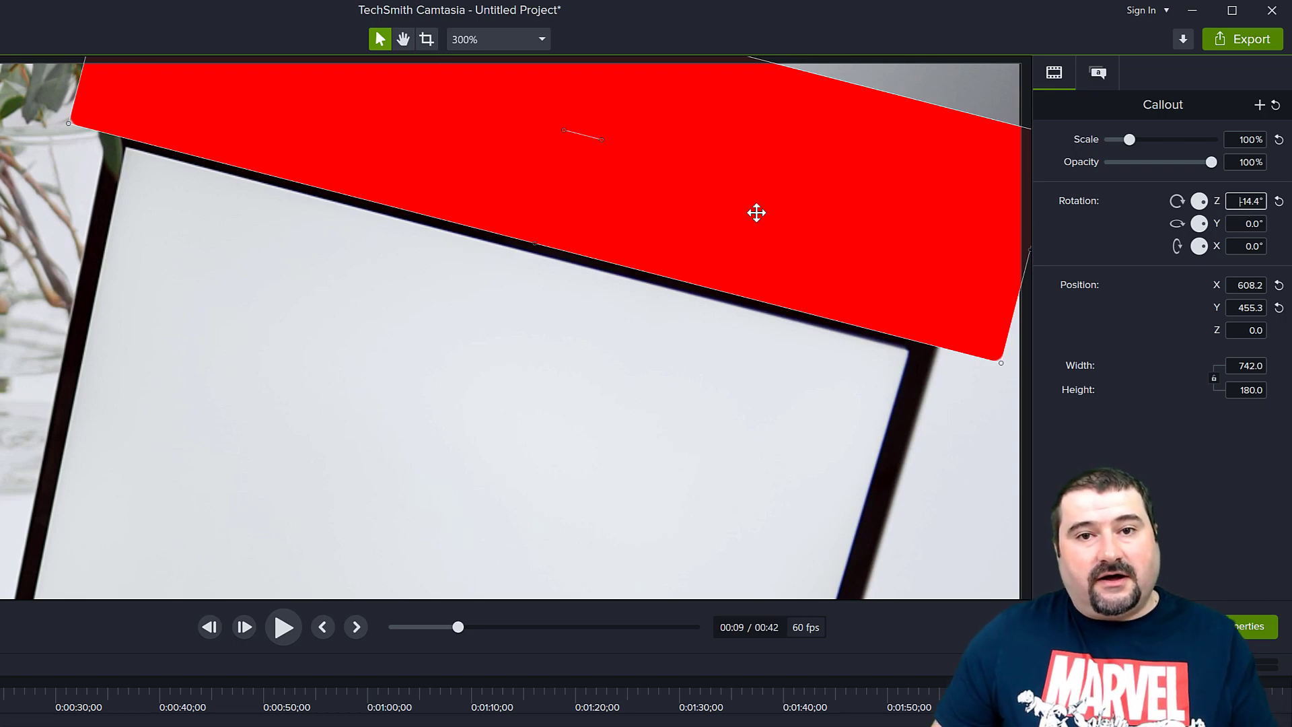
{"action": "left_click_drag", "start_coordinate": [759, 205], "coordinate": [759, 216]}
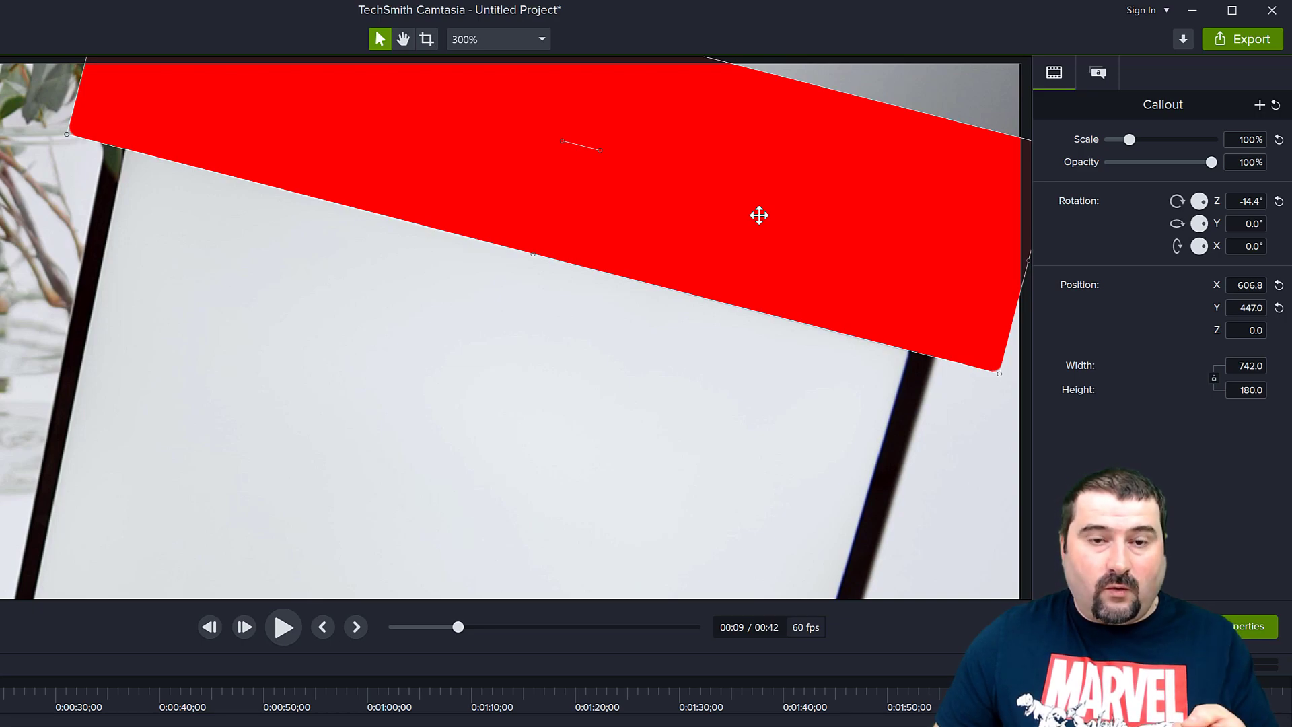
Duplicate the red rectangle and place the copy over the laptop screen's bottom bezel at about X 433.2, Y -125.3
{"action": "scroll", "coordinate": [719, 280], "scroll_direction": "down", "scroll_amount": 6}
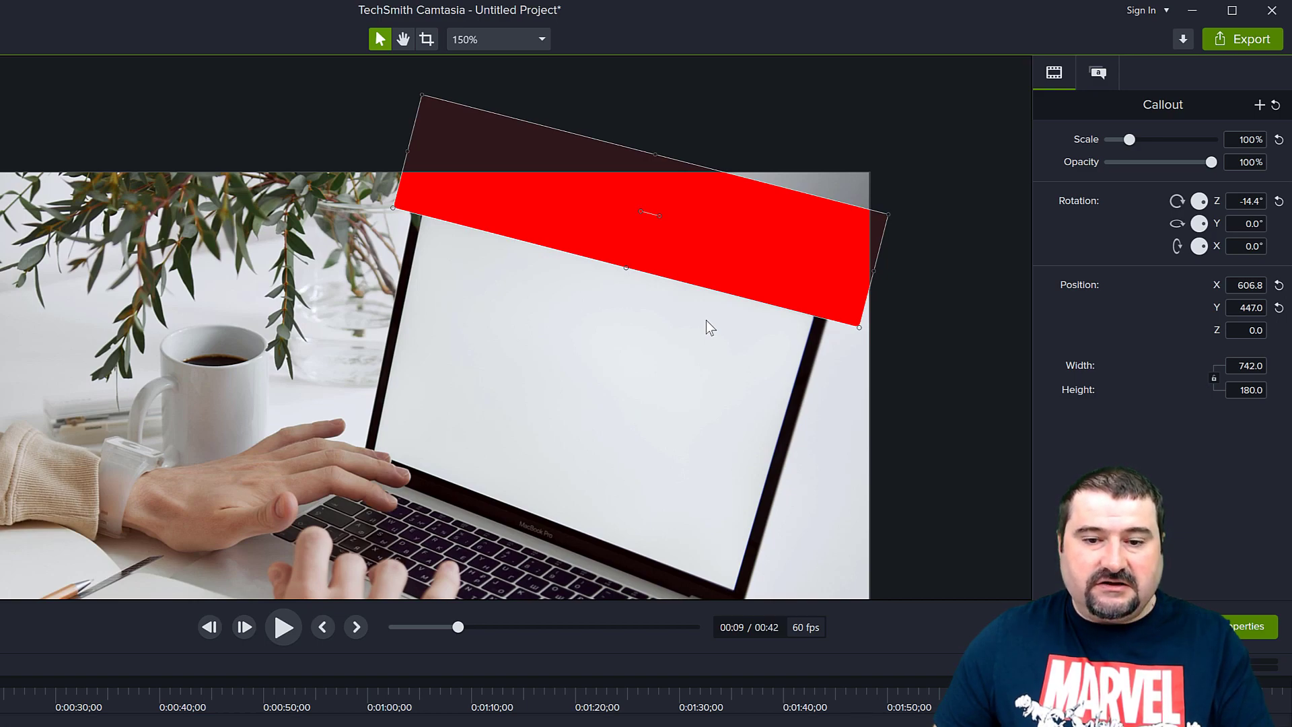
{"action": "left_click_drag", "start_coordinate": [748, 245], "coordinate": [648, 602]}
{"action": "key", "text": "space"}
{"action": "left_click_drag", "start_coordinate": [592, 561], "coordinate": [634, 420]}
{"action": "scroll", "coordinate": [547, 369], "scroll_direction": "up", "scroll_amount": 6}
Set the lower rectangle's Z rotation to -20.7° to align it with the screen's bottom edge
{"action": "left_click", "coordinate": [1244, 202]}
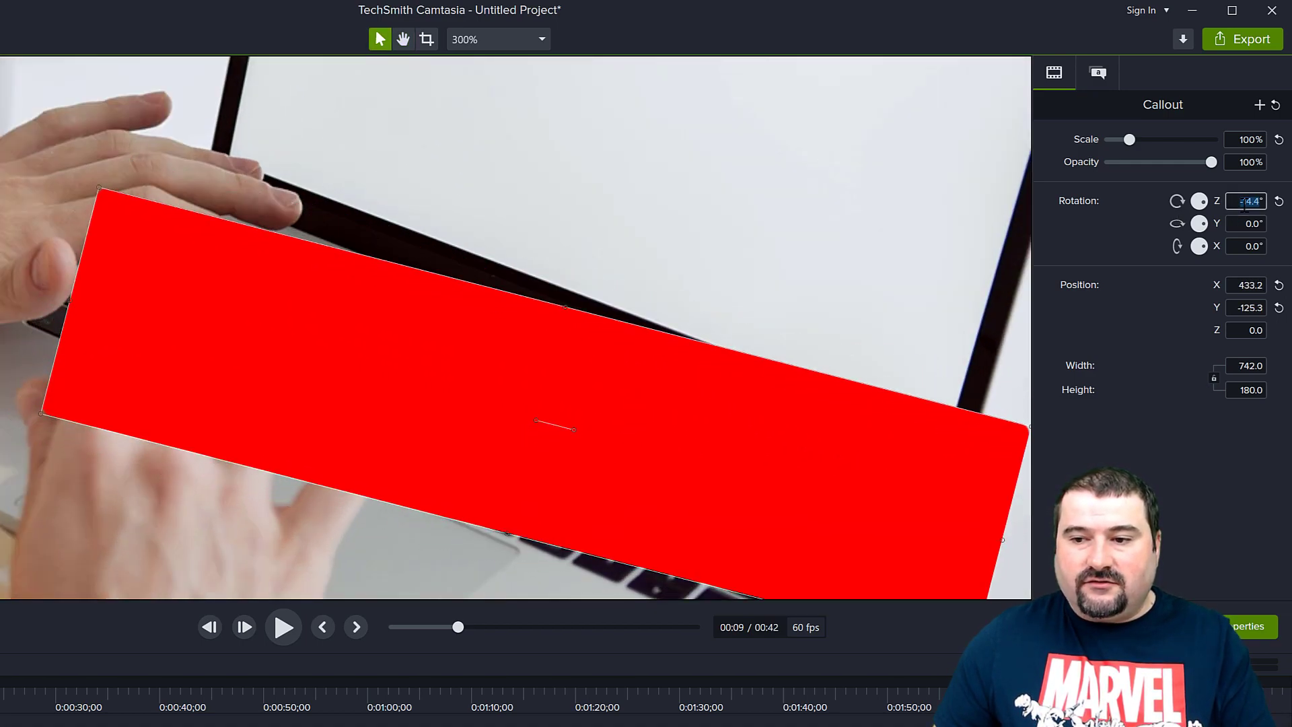
{"action": "key", "text": "Down"}
{"action": "key", "text": "Down"}
{"action": "key", "text": "Down"}
{"action": "key", "text": "Down"}
{"action": "key", "text": "Down"}
{"action": "key", "text": "Down"}
{"action": "key", "text": "Down"}
{"action": "key", "text": "Down"}
{"action": "key", "text": "Down"}
{"action": "key", "text": "Down"}
{"action": "key", "text": "Down"}
{"action": "key", "text": "Down"}
{"action": "key", "text": "Down"}
{"action": "key", "text": "Down"}
{"action": "key", "text": "Down"}
{"action": "key", "text": "Down"}
{"action": "key", "text": "Down"}
{"action": "key", "text": "Down"}
{"action": "key", "text": "Down"}
{"action": "key", "text": "Down"}
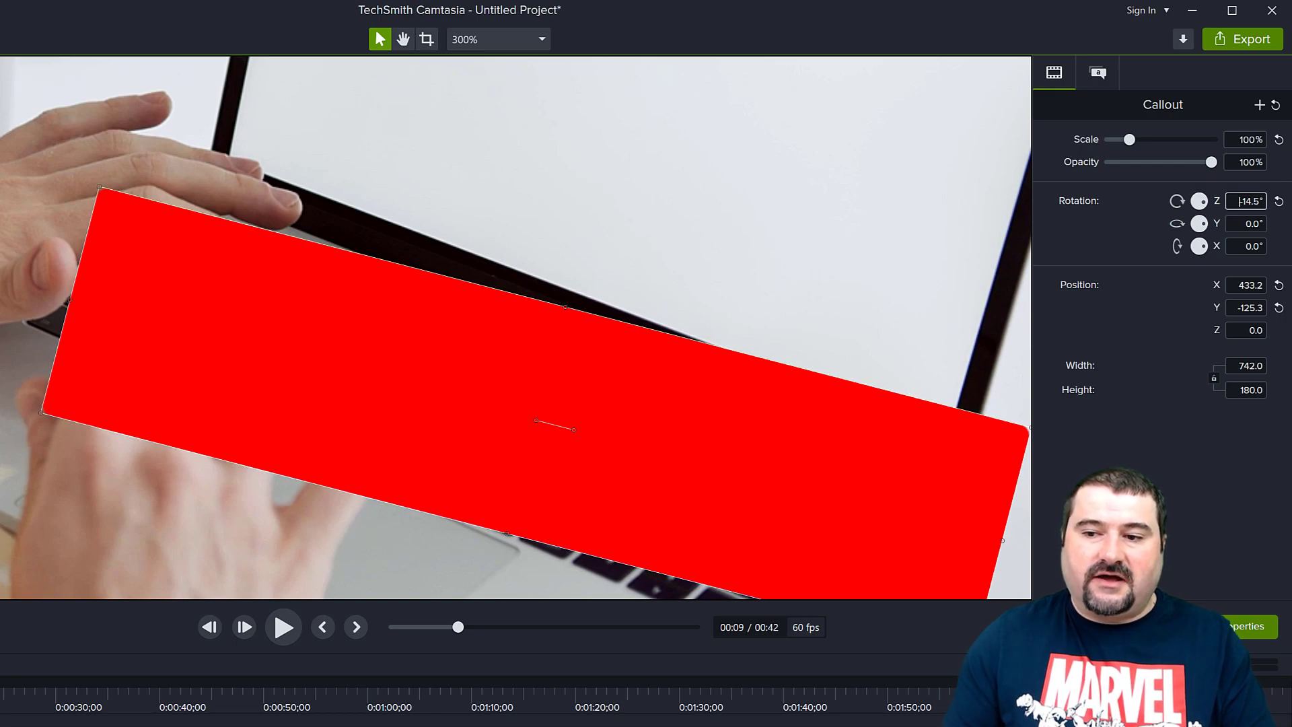
{"action": "key", "text": "Down"}
{"action": "key", "text": "Down"}
{"action": "key", "text": "Down"}
{"action": "key", "text": "Down"}
{"action": "key", "text": "Down"}
{"action": "key", "text": "Down"}
{"action": "key", "text": "Down"}
{"action": "key", "text": "Down"}
{"action": "key", "text": "Down"}
{"action": "key", "text": "Down"}
{"action": "key", "text": "Down"}
{"action": "key", "text": "Down"}
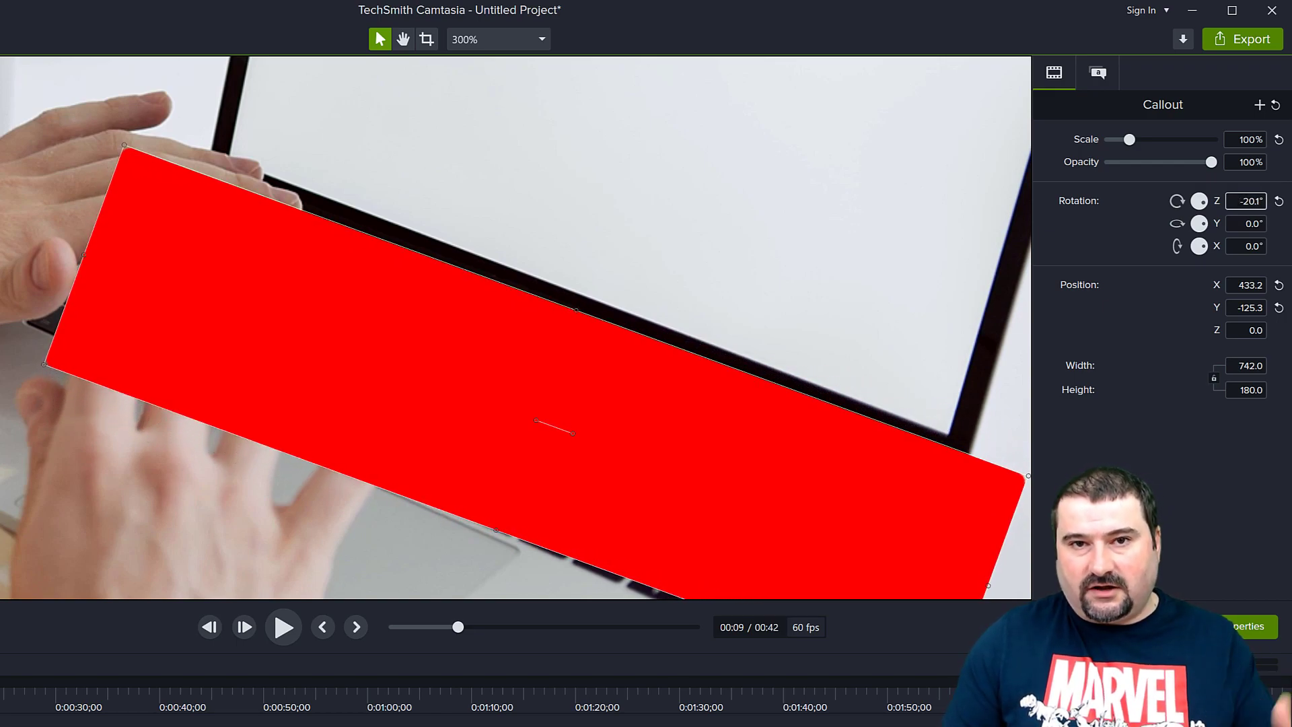
{"action": "key", "text": "Page_Up"}
{"action": "key", "text": "Page_Up"}
{"action": "key", "text": "Page_Up"}
{"action": "key", "text": "Page_Up"}
{"action": "key", "text": "Page_Up"}
{"action": "key", "text": "Page_Up"}
{"action": "key", "text": "Page_Up"}
{"action": "key", "text": "Page_Up"}
{"action": "key", "text": "Page_Up"}
{"action": "key", "text": "Page_Up"}
{"action": "key", "text": "Page_Up"}
{"action": "key", "text": "Page_Up"}
{"action": "key", "text": "Page_Up"}
{"action": "key", "text": "Page_Up"}
{"action": "key", "text": "Page_Up"}
{"action": "key", "text": "Page_Up"}
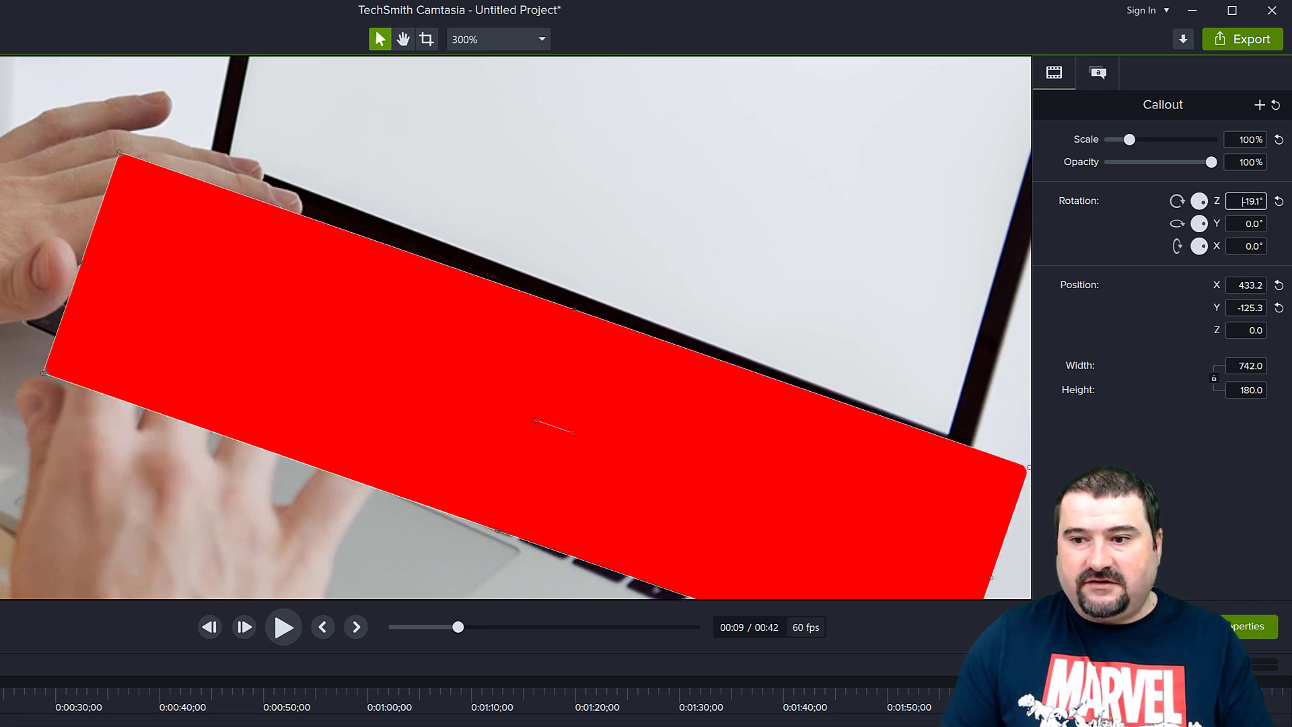
{"action": "key", "text": "Page_Down"}
{"action": "key", "text": "Page_Down"}
{"action": "key", "text": "Page_Down"}
{"action": "key", "text": "Page_Down"}
{"action": "key", "text": "Page_Down"}
{"action": "key", "text": "Page_Down"}
{"action": "key", "text": "Page_Down"}
{"action": "key", "text": "Page_Down"}
{"action": "key", "text": "Page_Down"}
{"action": "key", "text": "Page_Down"}
{"action": "key", "text": "Page_Down"}
{"action": "key", "text": "Page_Down"}
{"action": "key", "text": "Page_Down"}
{"action": "key", "text": "Page_Down"}
{"action": "key", "text": "Page_Down"}
{"action": "key", "text": "Page_Down"}
{"action": "key", "text": "Page_Down"}
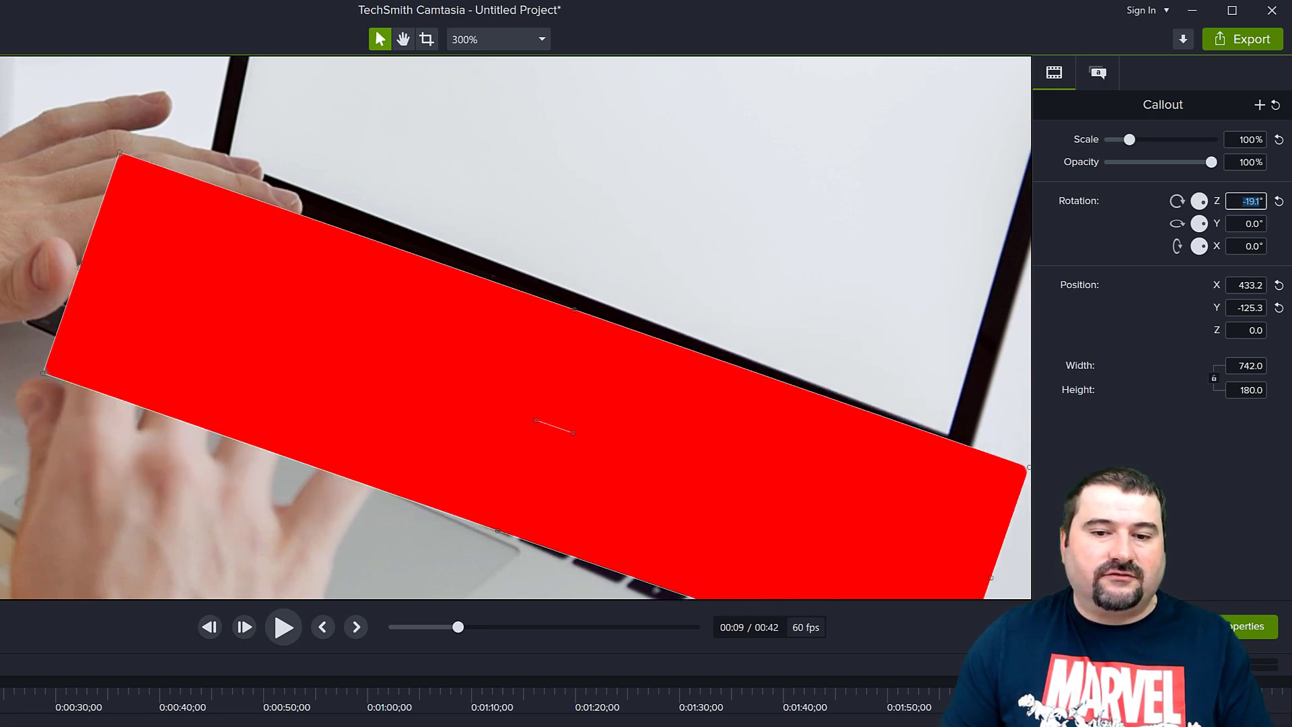
{"action": "key", "text": "Page_Up"}
{"action": "key", "text": "Page_Up"}
{"action": "key", "text": "Page_Up"}
{"action": "key", "text": "Page_Down"}
{"action": "key", "text": "Page_Down"}
{"action": "key", "text": "Page_Down"}
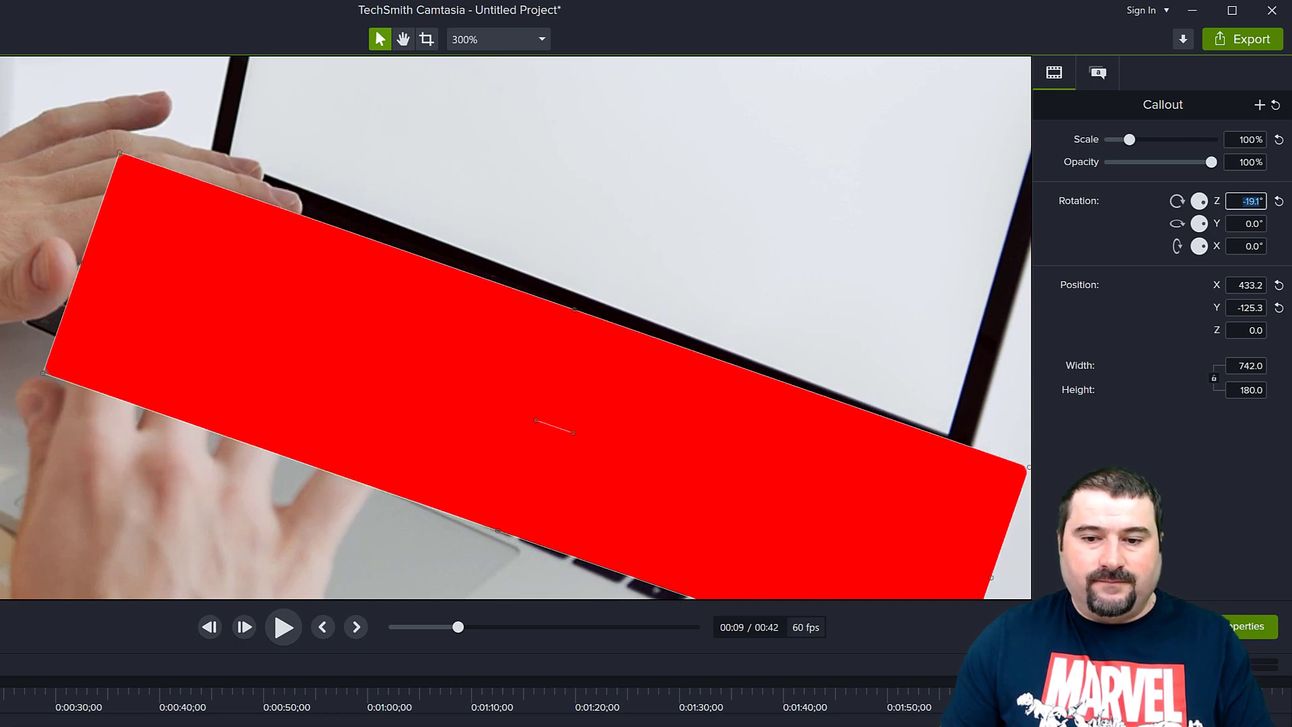
{"action": "type", "text": "-20.7"}
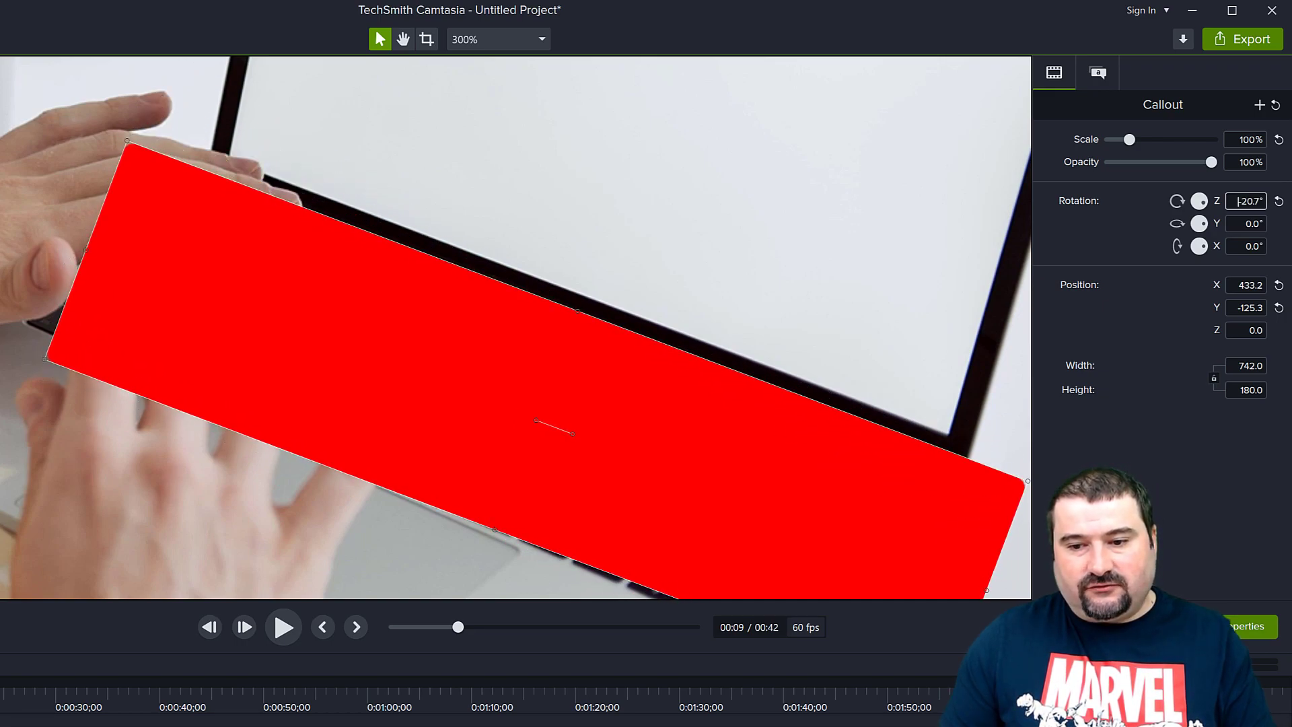
Fine-tune the lower rectangle to -20.9° Z rotation and about X 437.8, Y -113.0 along the screen's bottom edge
{"action": "left_click_drag", "start_coordinate": [556, 507], "coordinate": [565, 494]}
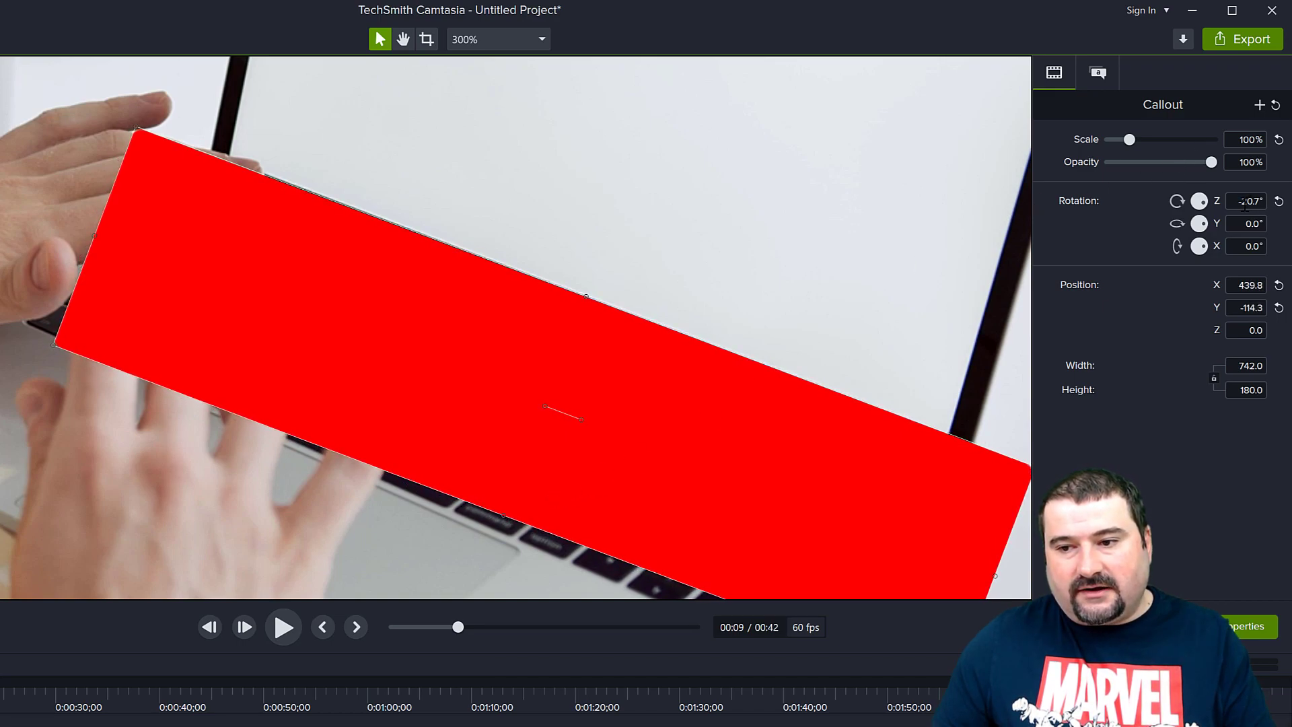
{"action": "scroll", "coordinate": [1244, 203], "scroll_direction": "down", "scroll_amount": 2}
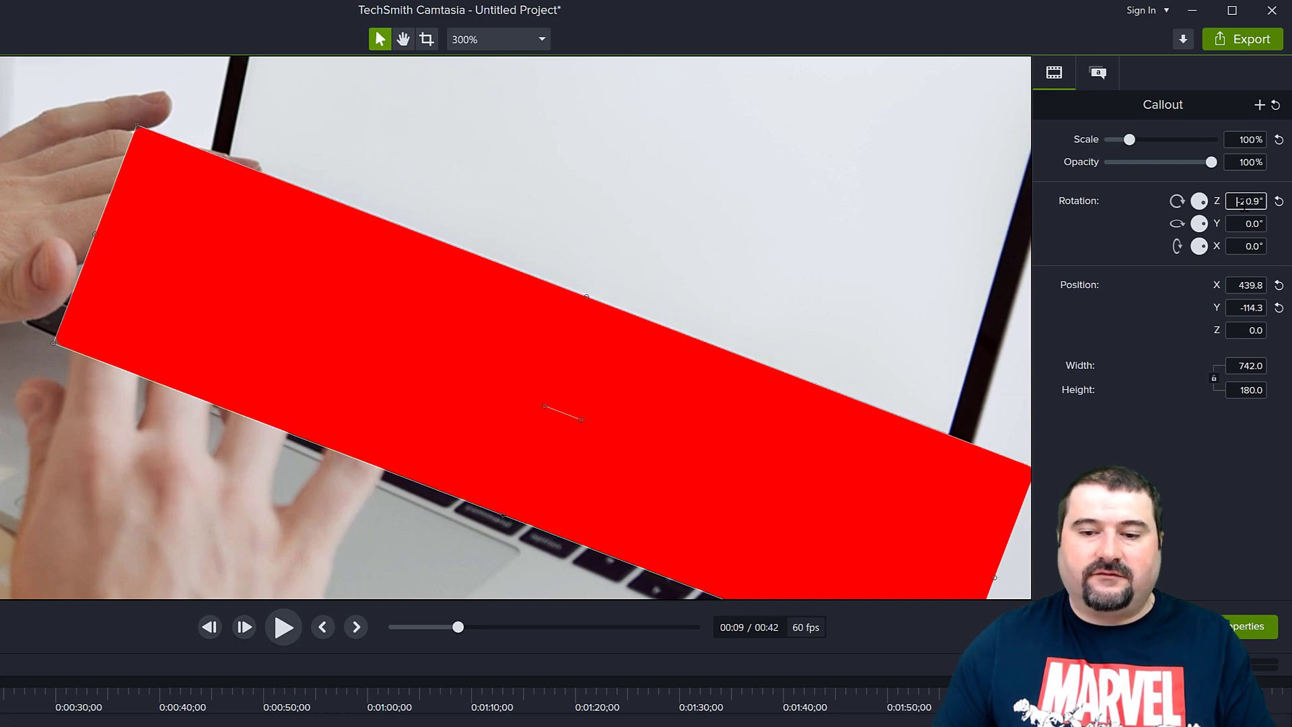
{"action": "left_click_drag", "start_coordinate": [712, 413], "coordinate": [709, 415]}
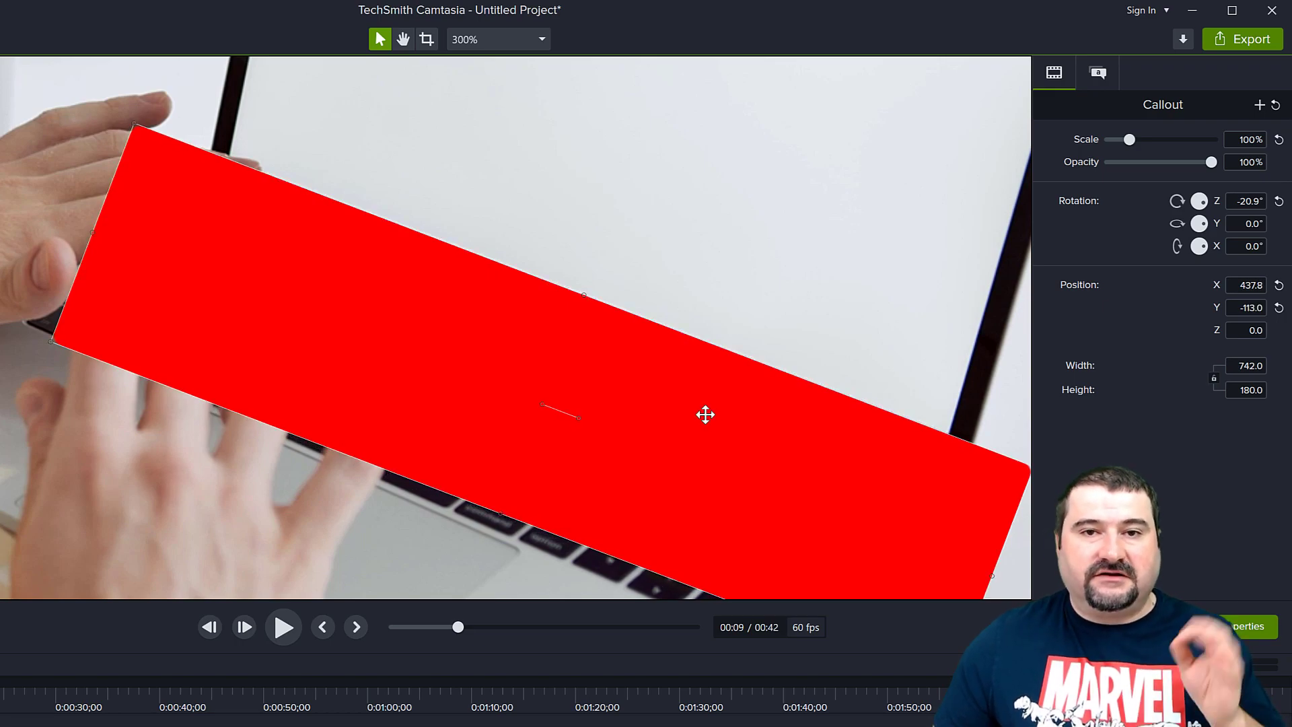
Duplicate the lower rectangle, rotate the copy to about -110.2°, and place it along the laptop screen's left edge at about X 133.8, Y 276.2
{"action": "scroll", "coordinate": [709, 415], "scroll_direction": "down", "scroll_amount": 3}
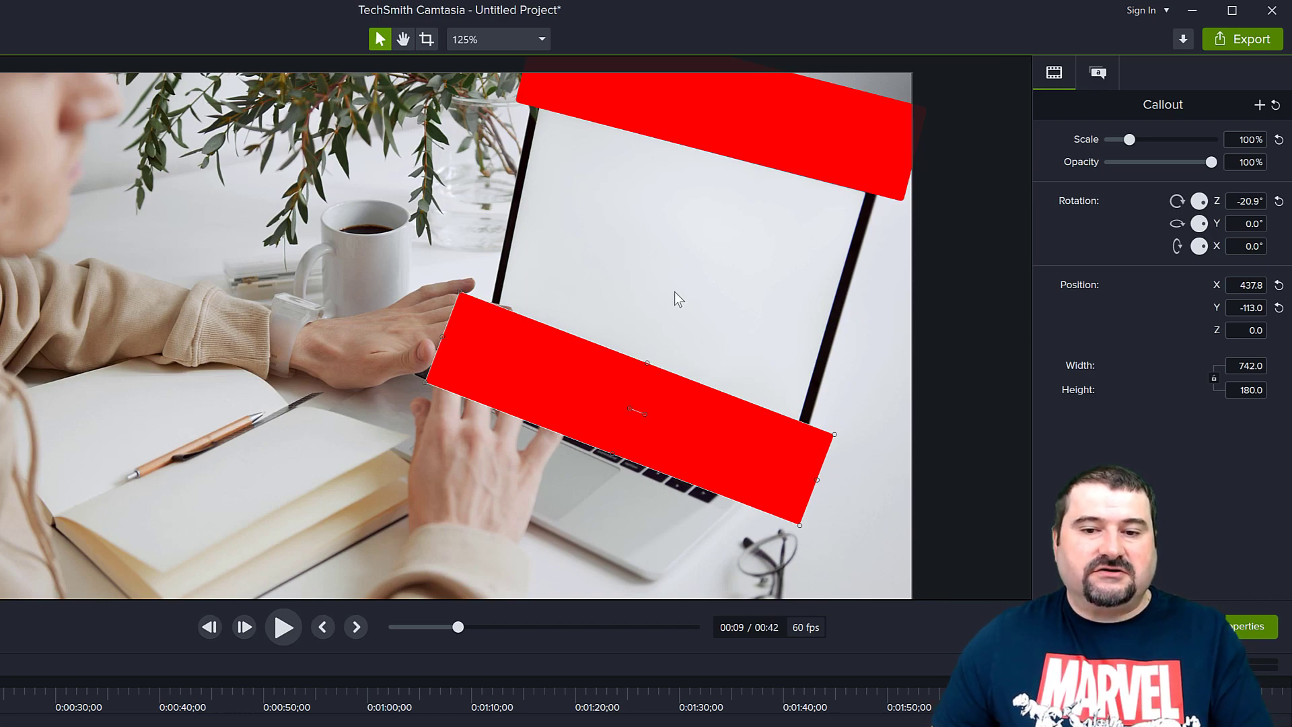
{"action": "mouse_move", "coordinate": [1181, 216]}
{"action": "left_mouse_down"}
{"action": "mouse_move", "coordinate": [1197, 214]}
{"action": "mouse_move", "coordinate": [1189, 224]}
{"action": "left_mouse_up"}
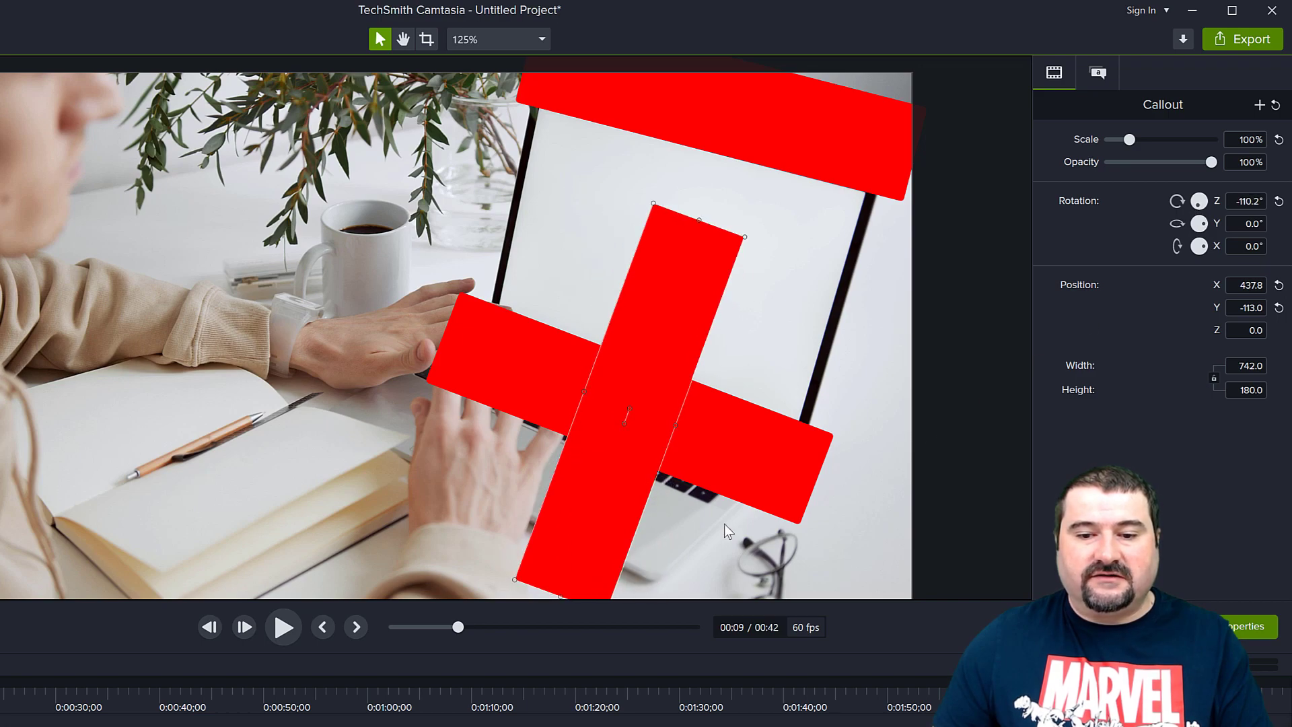
{"action": "left_click_drag", "start_coordinate": [579, 488], "coordinate": [444, 276]}
{"action": "scroll", "coordinate": [445, 268], "scroll_direction": "up", "scroll_amount": 2}
{"action": "scroll", "coordinate": [446, 267], "scroll_direction": "up", "scroll_amount": 2}
{"action": "key", "text": "space"}
{"action": "left_click_drag", "start_coordinate": [740, 294], "coordinate": [556, 504]}
{"action": "left_click_drag", "start_coordinate": [302, 352], "coordinate": [334, 332]}
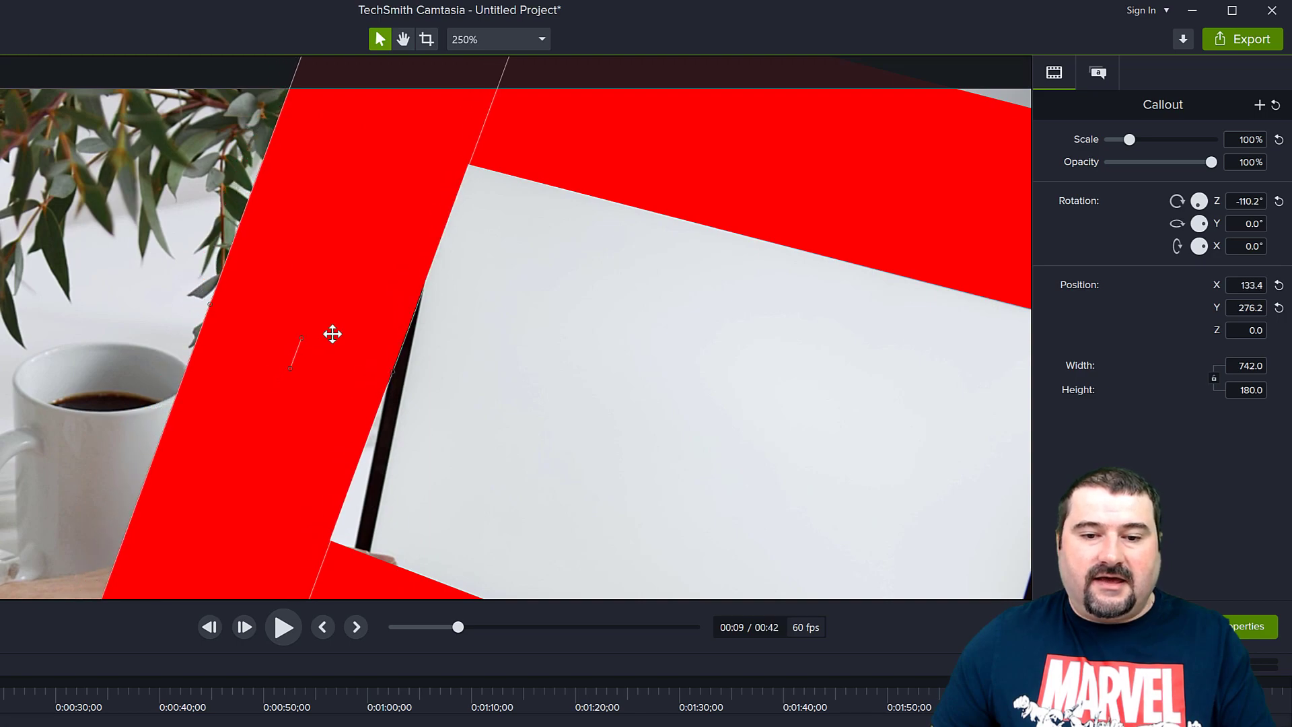
Lower the left rectangle's opacity to 75% and set its Z rotation to -101.2°, parallel to the laptop screen's left bezel
{"action": "left_click_drag", "start_coordinate": [1211, 162], "coordinate": [1185, 165]}
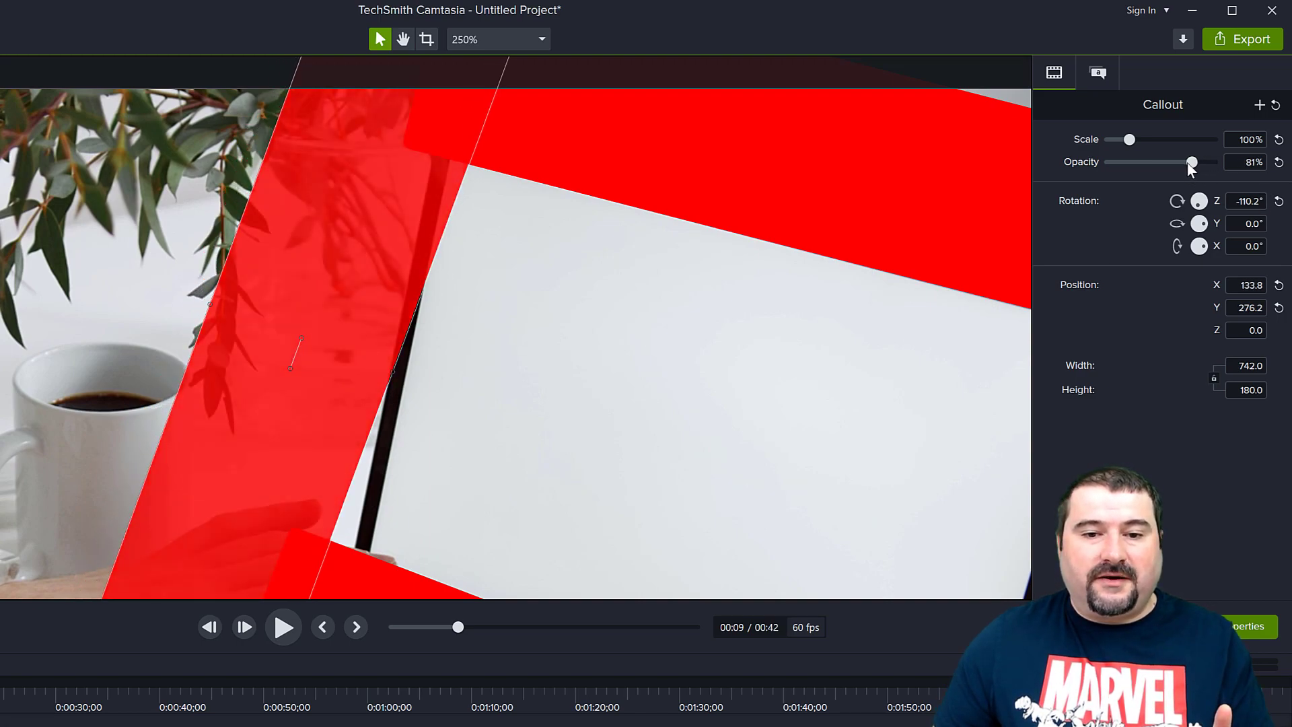
{"action": "left_click", "coordinate": [1248, 201]}
{"action": "key", "text": "Down"}
{"action": "key", "text": "Down"}
{"action": "key", "text": "Down"}
{"action": "key", "text": "Down"}
{"action": "key", "text": "Down"}
{"action": "key", "text": "Down"}
{"action": "key", "text": "Down"}
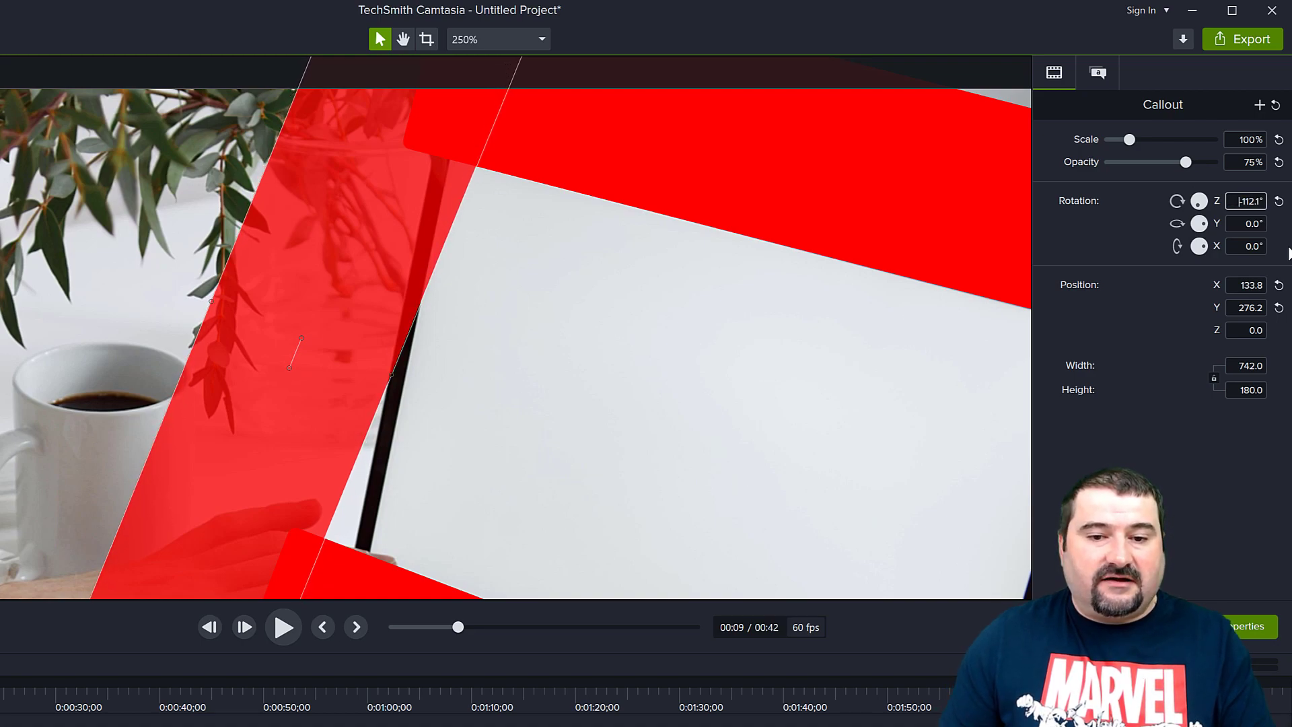
{"action": "key", "text": "Up"}
{"action": "key", "text": "Up"}
{"action": "key", "text": "Up"}
{"action": "key", "text": "Up"}
{"action": "key", "text": "Up"}
{"action": "key", "text": "Up"}
{"action": "key", "text": "Up"}
{"action": "key", "text": "Up"}
{"action": "key", "text": "Up"}
{"action": "key", "text": "Up"}
{"action": "key", "text": "Up"}
{"action": "key", "text": "Up"}
{"action": "key", "text": "Up"}
{"action": "key", "text": "Up"}
{"action": "key", "text": "Up"}
{"action": "key", "text": "Up"}
{"action": "key", "text": "Up"}
{"action": "key", "text": "Up"}
{"action": "key", "text": "Up"}
{"action": "key", "text": "Up"}
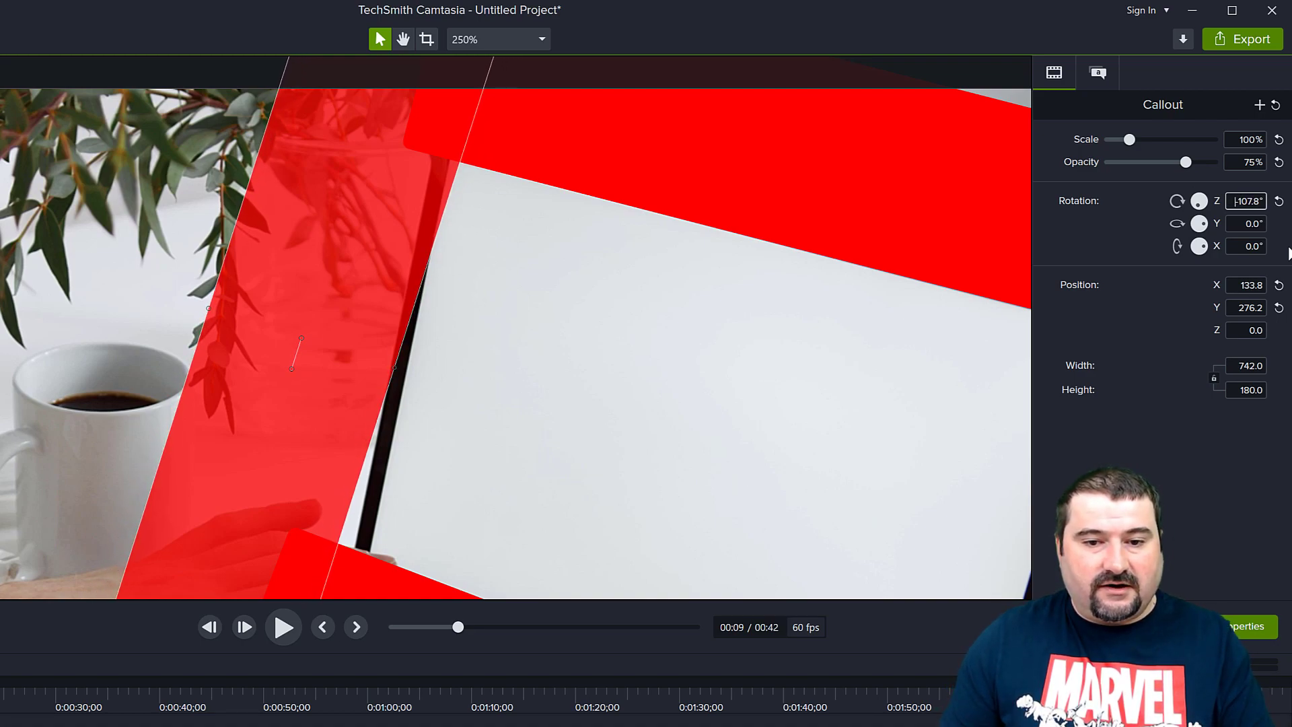
{"action": "key", "text": "Up"}
{"action": "key", "text": "Up"}
{"action": "key", "text": "Up"}
{"action": "key", "text": "Up"}
{"action": "key", "text": "Up"}
{"action": "key", "text": "Up"}
{"action": "key", "text": "Up"}
{"action": "key", "text": "Up"}
{"action": "key", "text": "Up"}
{"action": "key", "text": "Up"}
{"action": "key", "text": "Up"}
{"action": "key", "text": "Up"}
{"action": "key", "text": "Up"}
{"action": "key", "text": "Up"}
{"action": "key", "text": "Up"}
{"action": "key", "text": "Up"}
{"action": "key", "text": "Up"}
{"action": "key", "text": "Up"}
{"action": "key", "text": "Up"}
{"action": "key", "text": "Up"}
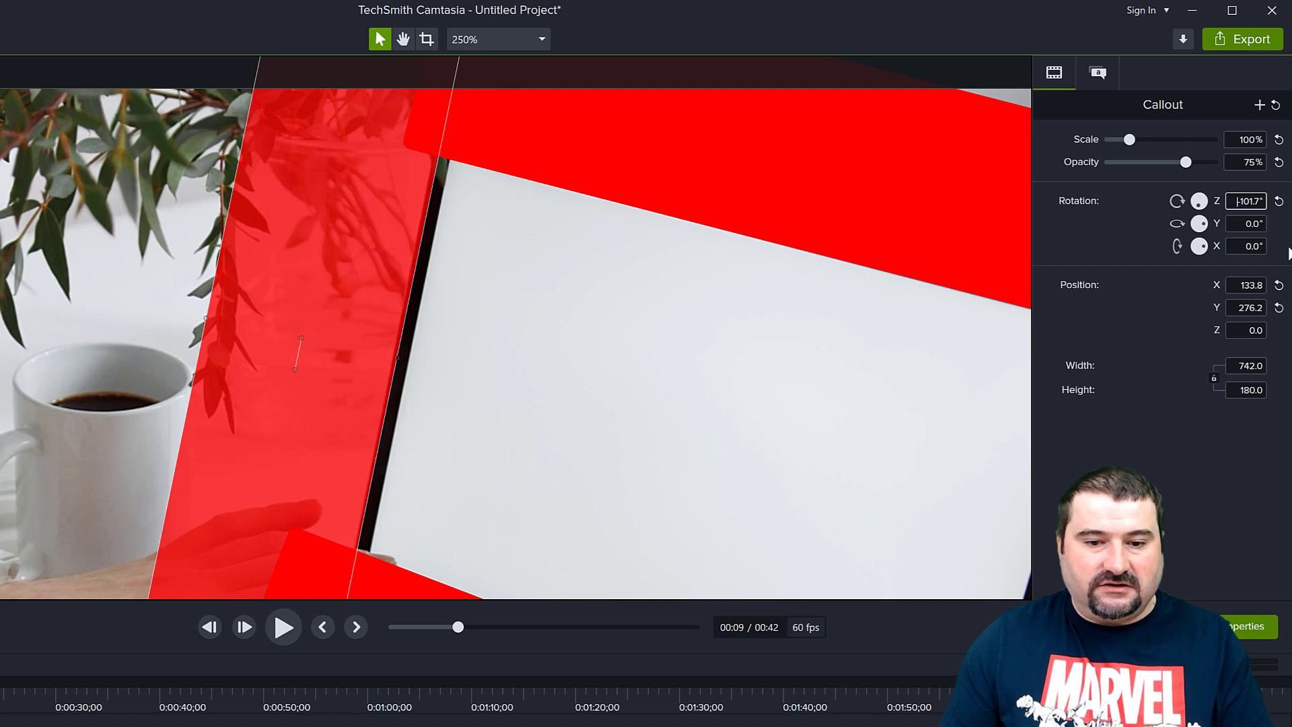
{"action": "key", "text": "Down"}
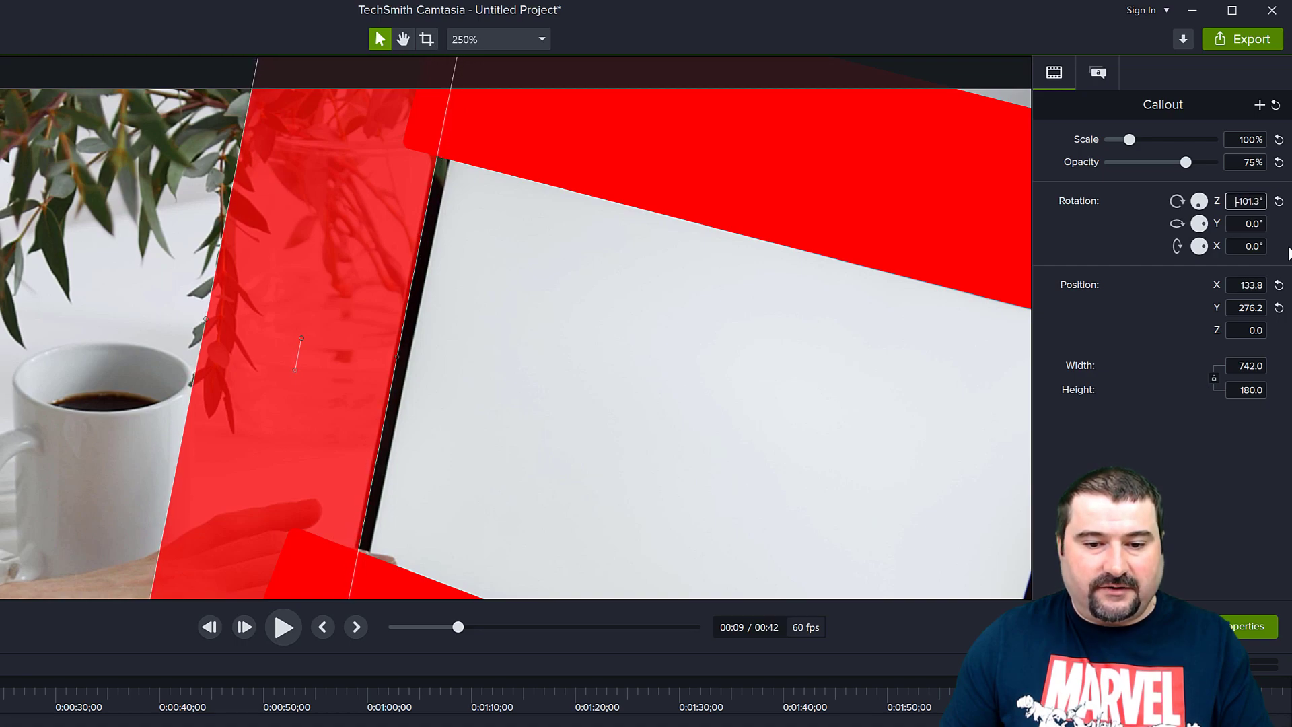
{"action": "key", "text": "Up"}
Align the left rectangle with the screen edge at X 145.4, Y 272.8 and -101.6° Z rotation, and restore its opacity to 100%
{"action": "left_click_drag", "start_coordinate": [348, 448], "coordinate": [356, 449]}
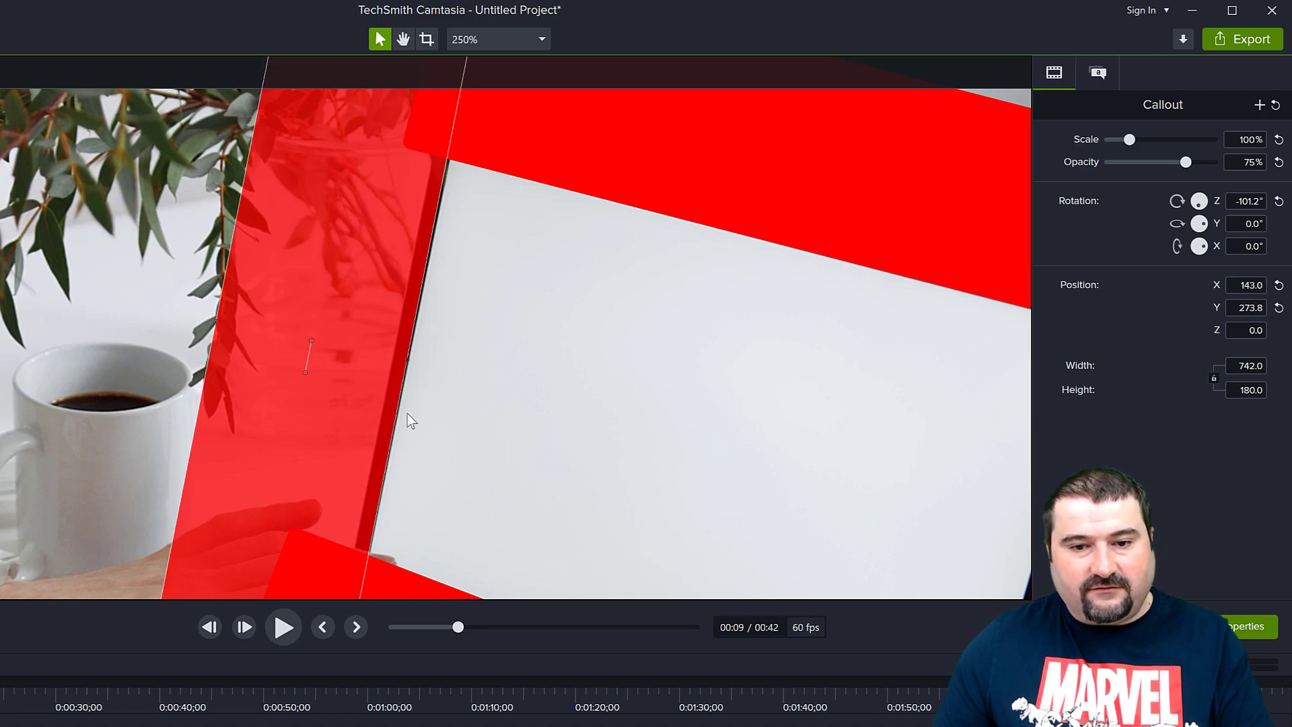
{"action": "left_click", "coordinate": [1253, 207]}
{"action": "key", "text": "Down"}
{"action": "key", "text": "Down"}
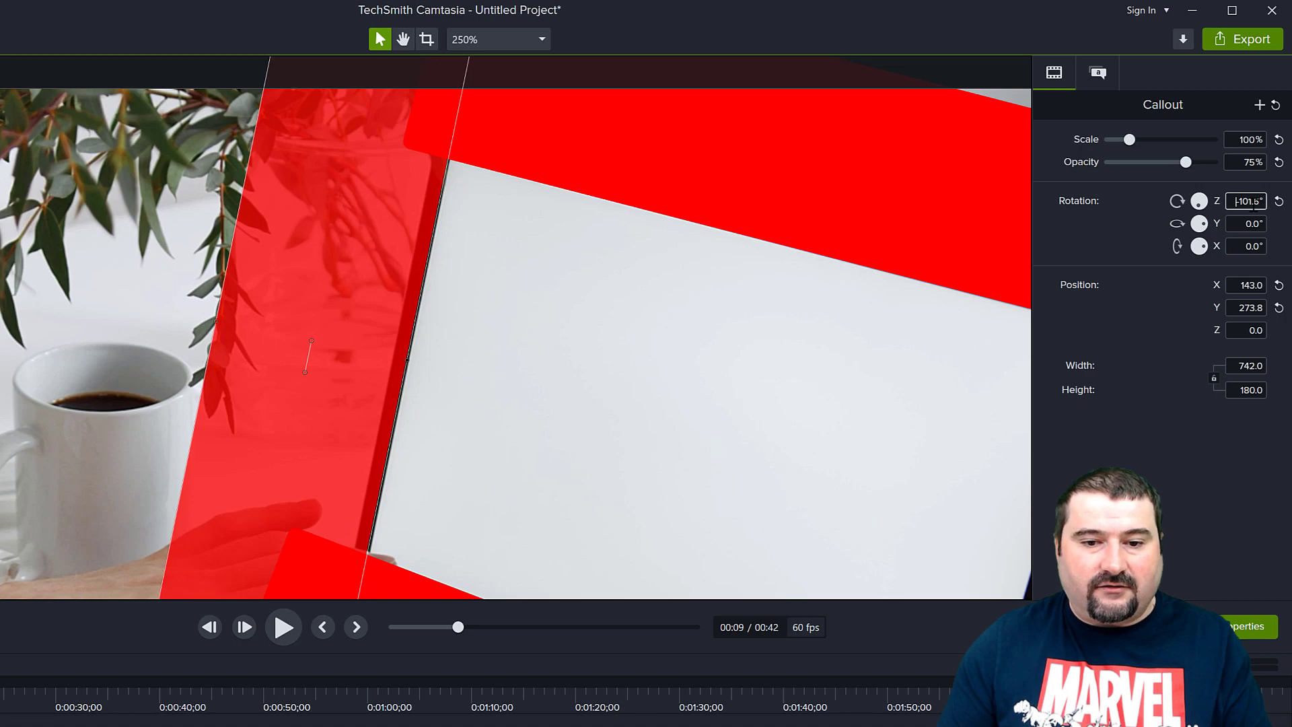
{"action": "scroll", "coordinate": [464, 404], "scroll_direction": "up", "scroll_amount": 1}
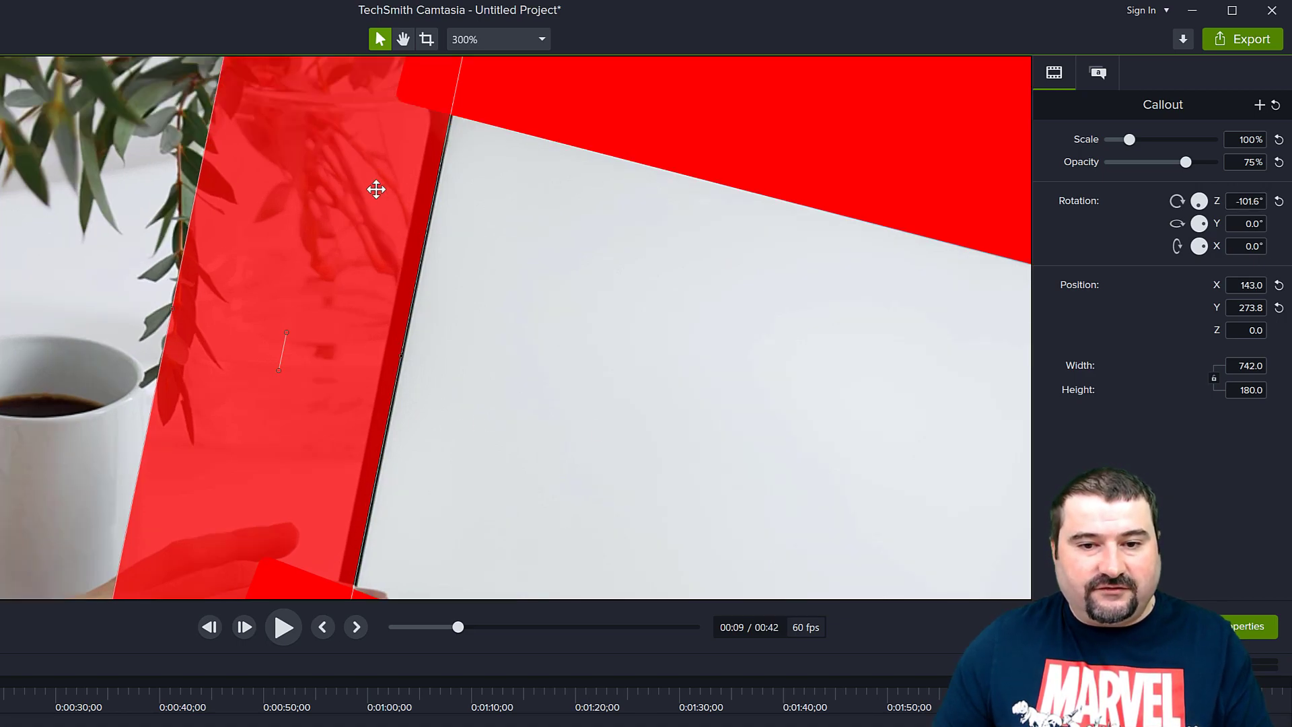
{"action": "left_click_drag", "start_coordinate": [377, 189], "coordinate": [378, 189]}
{"action": "scroll", "coordinate": [646, 404], "scroll_direction": "down", "scroll_amount": 2}
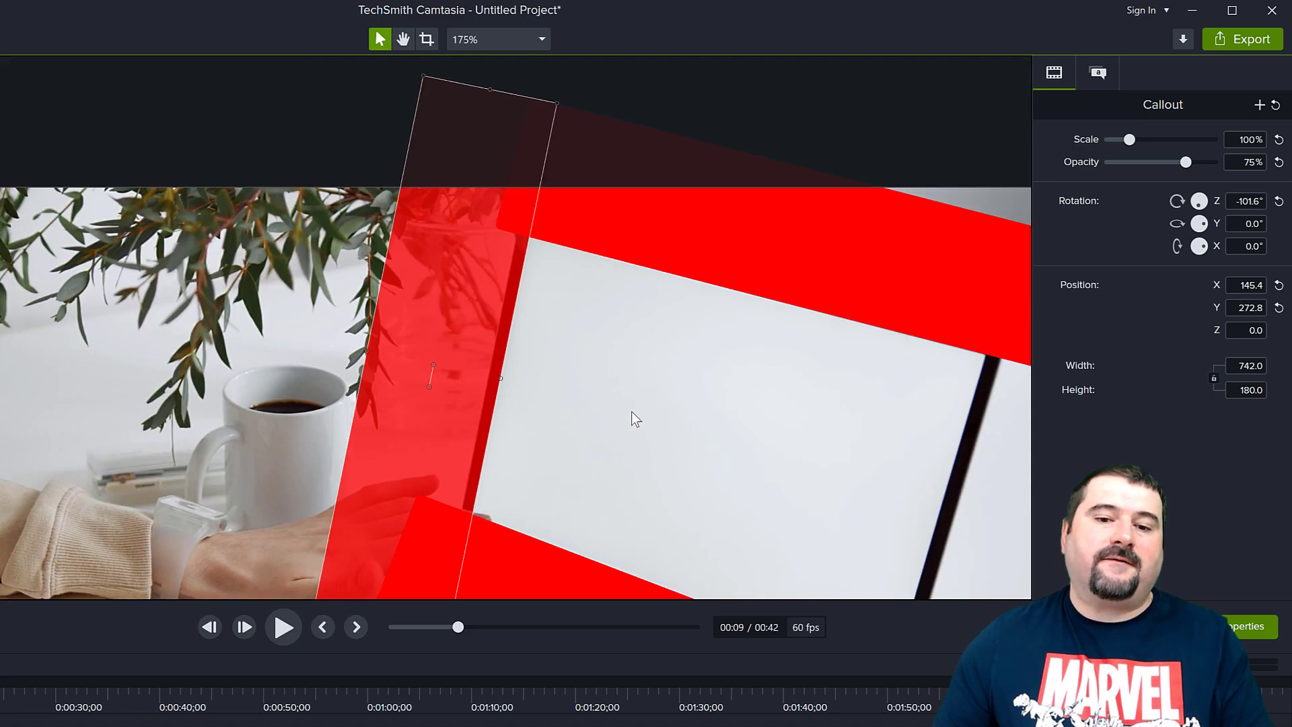
{"action": "left_click_drag", "start_coordinate": [1186, 162], "coordinate": [1244, 163]}
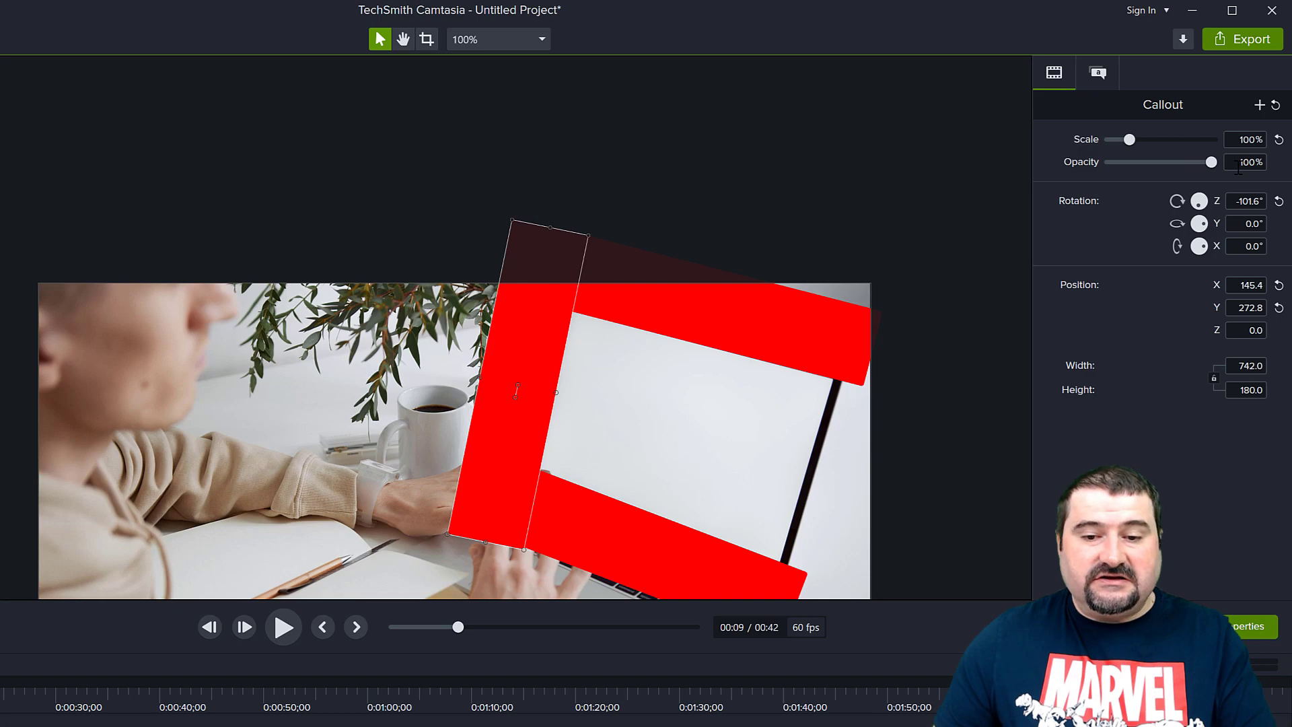
Duplicate the left rectangle, place the copy over the laptop screen's right bezel, and rotate it roughly parallel to that edge
{"action": "left_click_drag", "start_coordinate": [545, 321], "coordinate": [880, 403]}
{"action": "scroll", "coordinate": [819, 531], "scroll_direction": "up", "scroll_amount": 3}
{"action": "left_click_drag", "start_coordinate": [820, 520], "coordinate": [814, 513]}
{"action": "left_click", "coordinate": [1252, 205]}
{"action": "key", "text": "Down"}
{"action": "key", "text": "Down"}
{"action": "key", "text": "Down"}
{"action": "key", "text": "Down"}
{"action": "key", "text": "Down"}
{"action": "key", "text": "Down"}
{"action": "key", "text": "Down"}
{"action": "key", "text": "Down"}
{"action": "key", "text": "Down"}
{"action": "key", "text": "Down"}
{"action": "key", "text": "Down"}
{"action": "key", "text": "Down"}
{"action": "key", "text": "Down"}
{"action": "key", "text": "Down"}
{"action": "key", "text": "Down"}
{"action": "key", "text": "Down"}
{"action": "key", "text": "Down"}
{"action": "key", "text": "Down"}
{"action": "key", "text": "Down"}
{"action": "key", "text": "Down"}
{"action": "key", "text": "Down"}
{"action": "key", "text": "Down"}
Fine-tune the right rectangle to -106.2° Z rotation and about X 908.6, Y 85.0 along the screen's right edge
{"action": "mouse_move", "coordinate": [876, 475]}
{"action": "left_mouse_down"}
{"action": "mouse_move", "coordinate": [894, 487]}
{"action": "mouse_move", "coordinate": [882, 482]}
{"action": "left_mouse_up"}
{"action": "left_click", "coordinate": [1255, 205]}
{"action": "key", "text": "Up"}
{"action": "key", "text": "Up"}
{"action": "key", "text": "Up"}
{"action": "key", "text": "Up"}
{"action": "key", "text": "Up"}
{"action": "key", "text": "Up"}
{"action": "key", "text": "Up"}
{"action": "key", "text": "Up"}
{"action": "key", "text": "Up"}
{"action": "key", "text": "Down"}
{"action": "key", "text": "Down"}
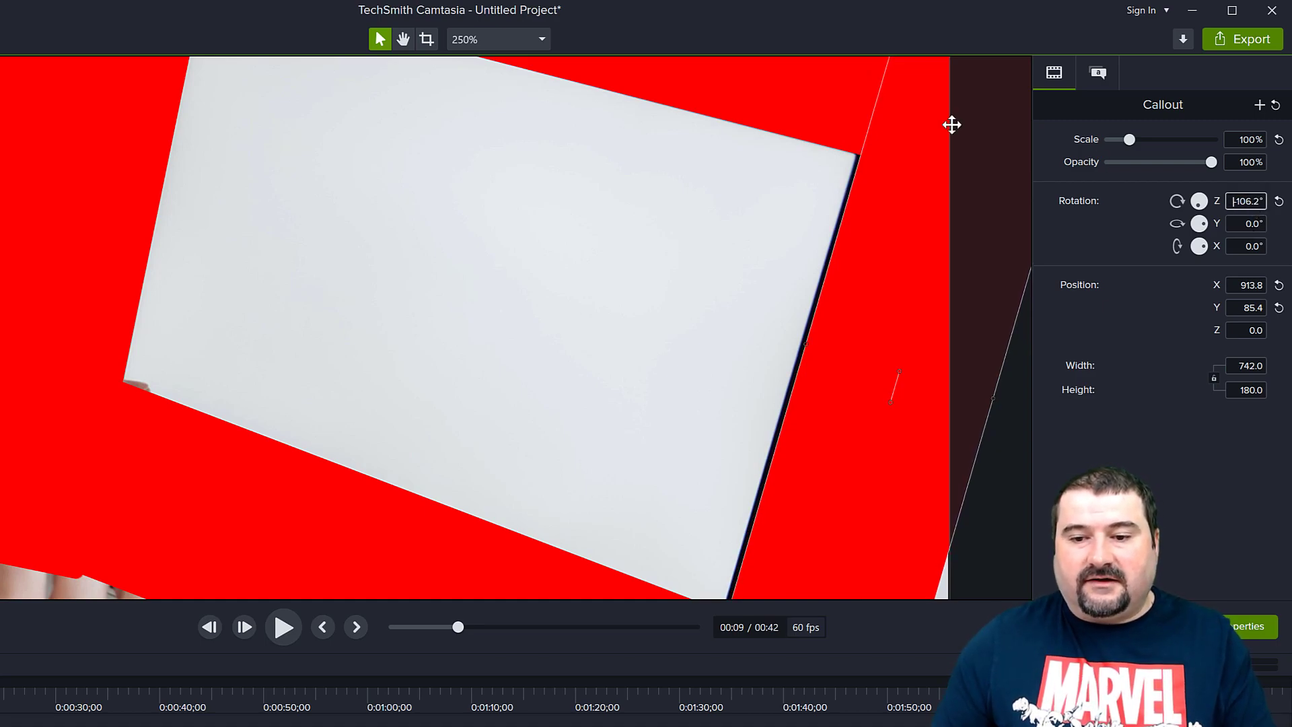
{"action": "left_click_drag", "start_coordinate": [862, 511], "coordinate": [857, 510]}
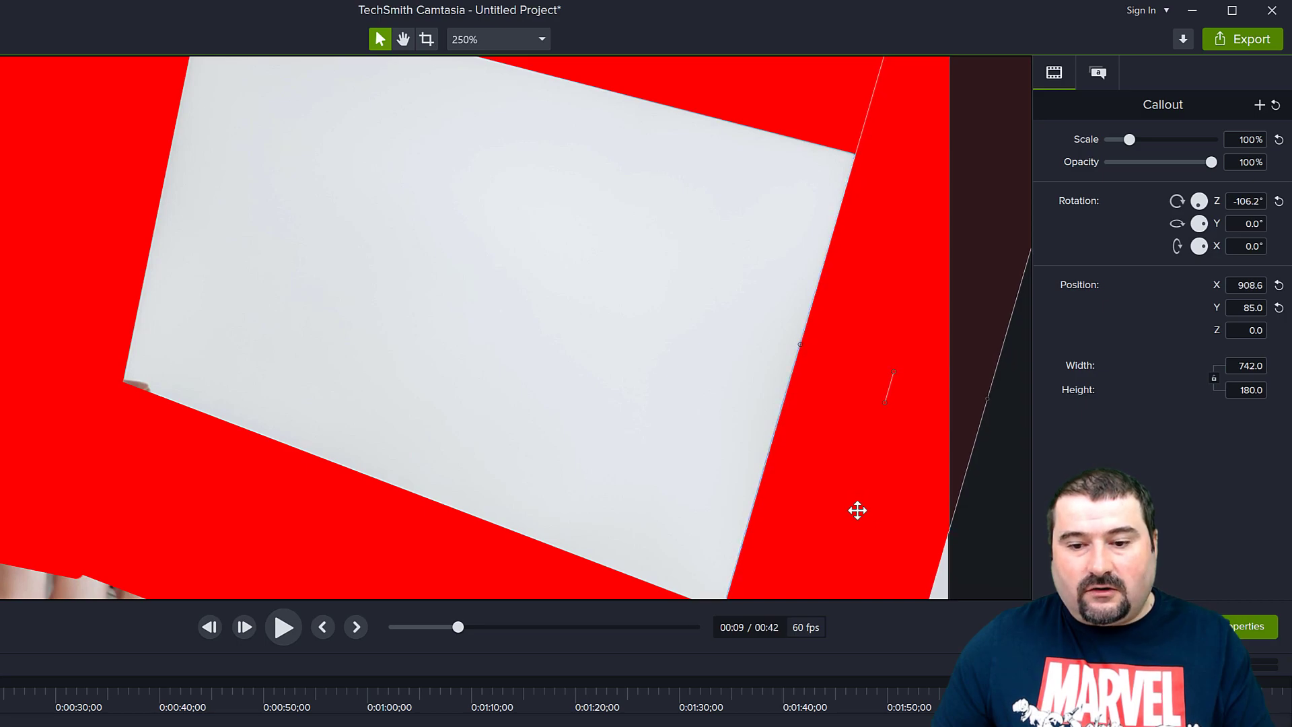
Make the city video's track, Track 2, visible again beneath the four red rectangles
{"action": "scroll", "coordinate": [733, 465], "scroll_direction": "down", "scroll_amount": 2}
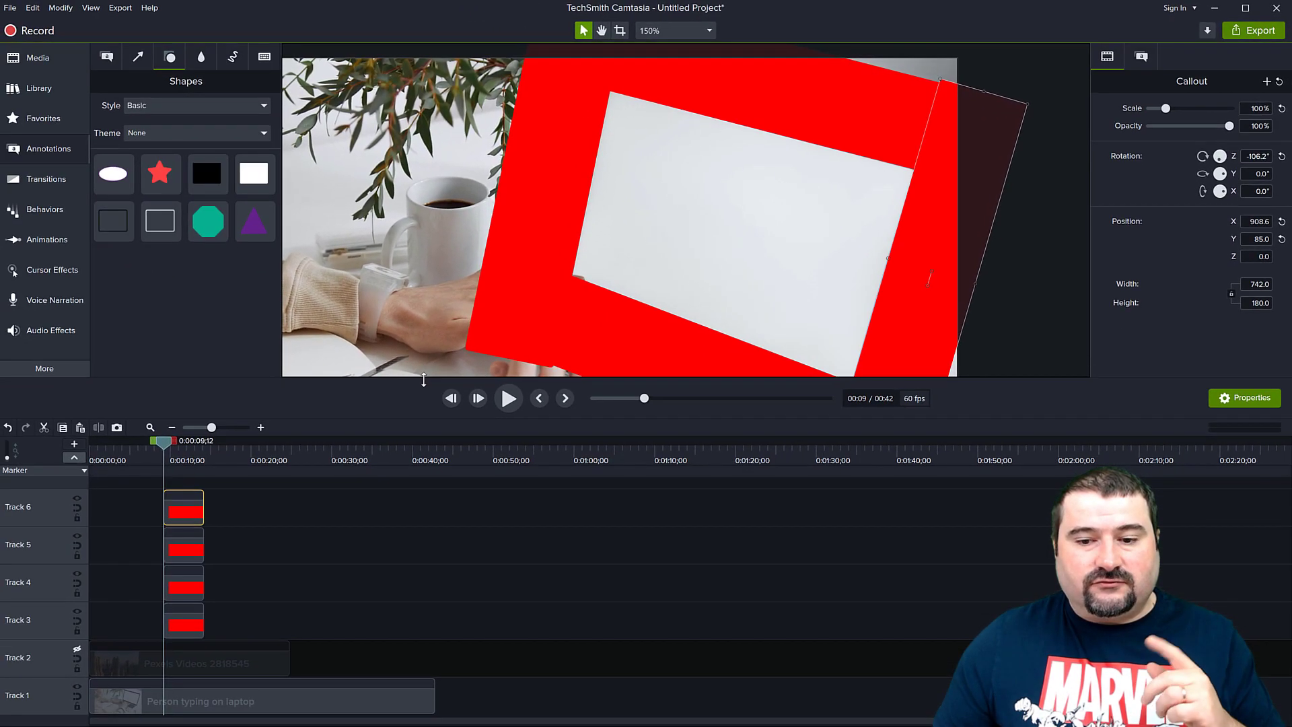
{"action": "scroll", "coordinate": [654, 294], "scroll_direction": "down", "scroll_amount": 1}
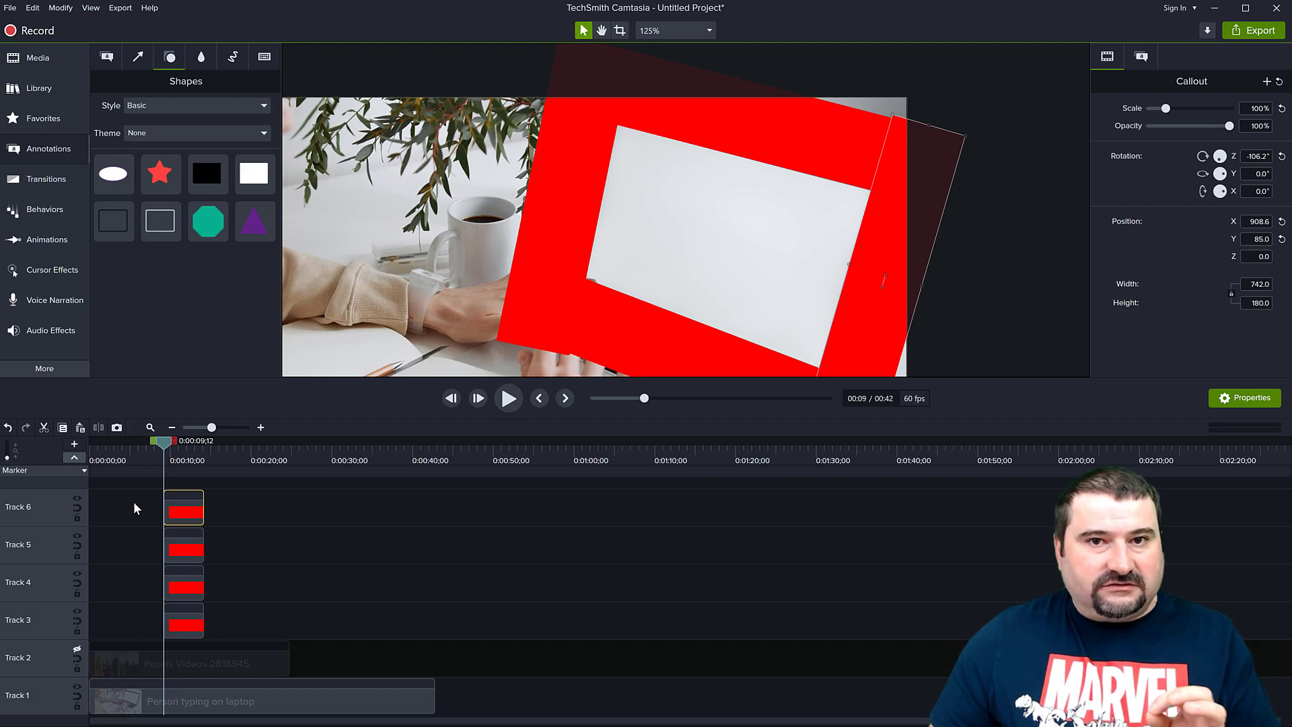
{"action": "left_click", "coordinate": [78, 650]}
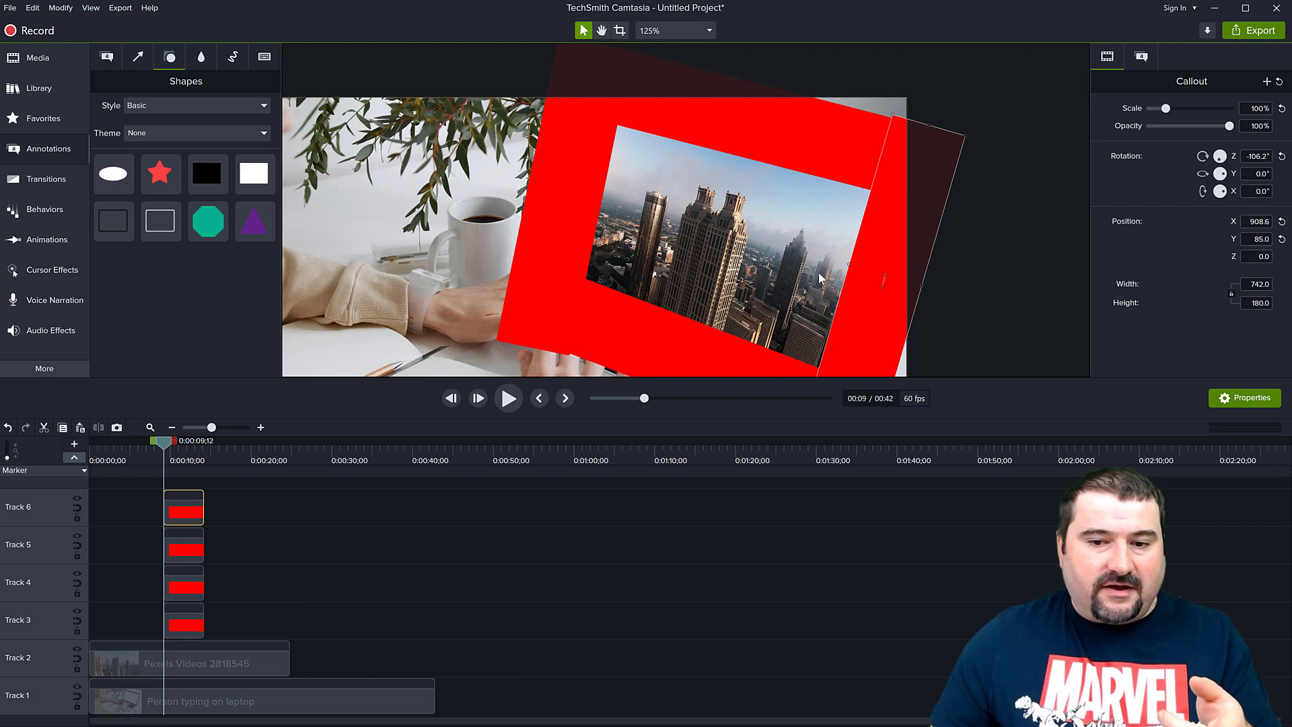
Extend all four rectangle clips to span the full length of the laptop video and check the frame at other times
{"action": "left_click_drag", "start_coordinate": [140, 495], "coordinate": [253, 629]}
{"action": "left_click_drag", "start_coordinate": [165, 548], "coordinate": [84, 549]}
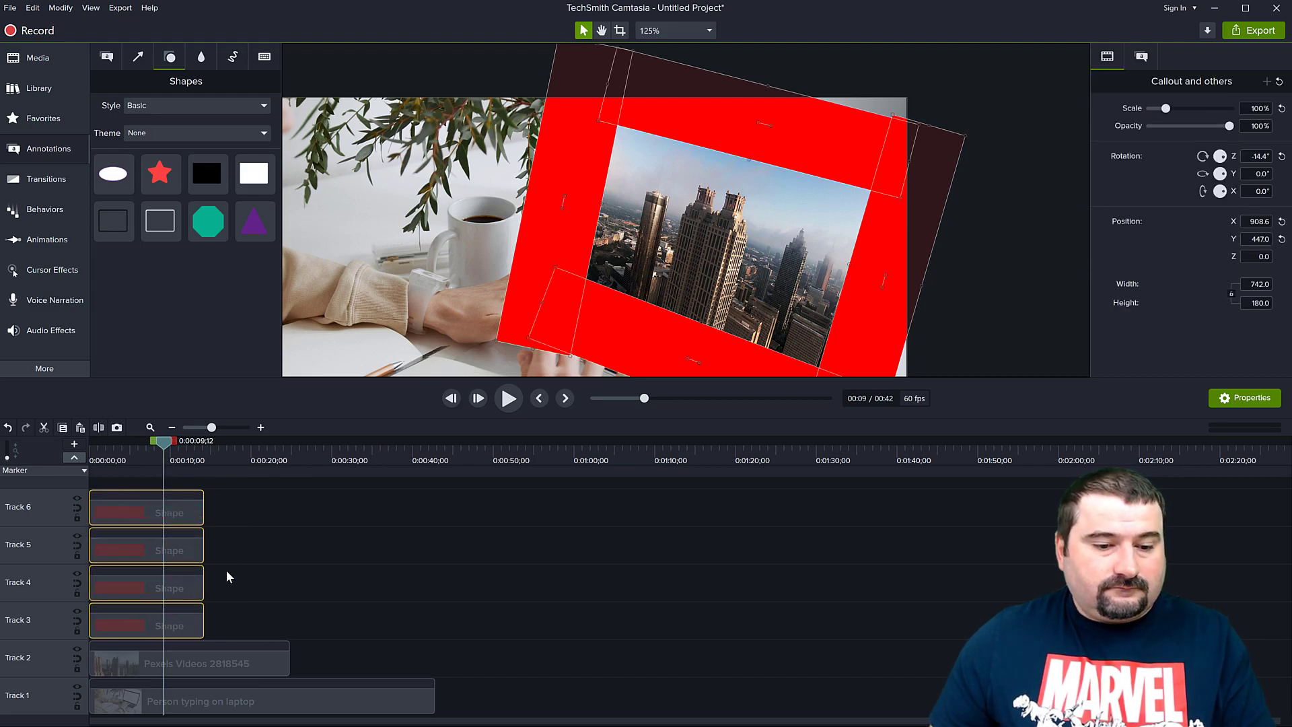
{"action": "left_click_drag", "start_coordinate": [205, 556], "coordinate": [431, 569]}
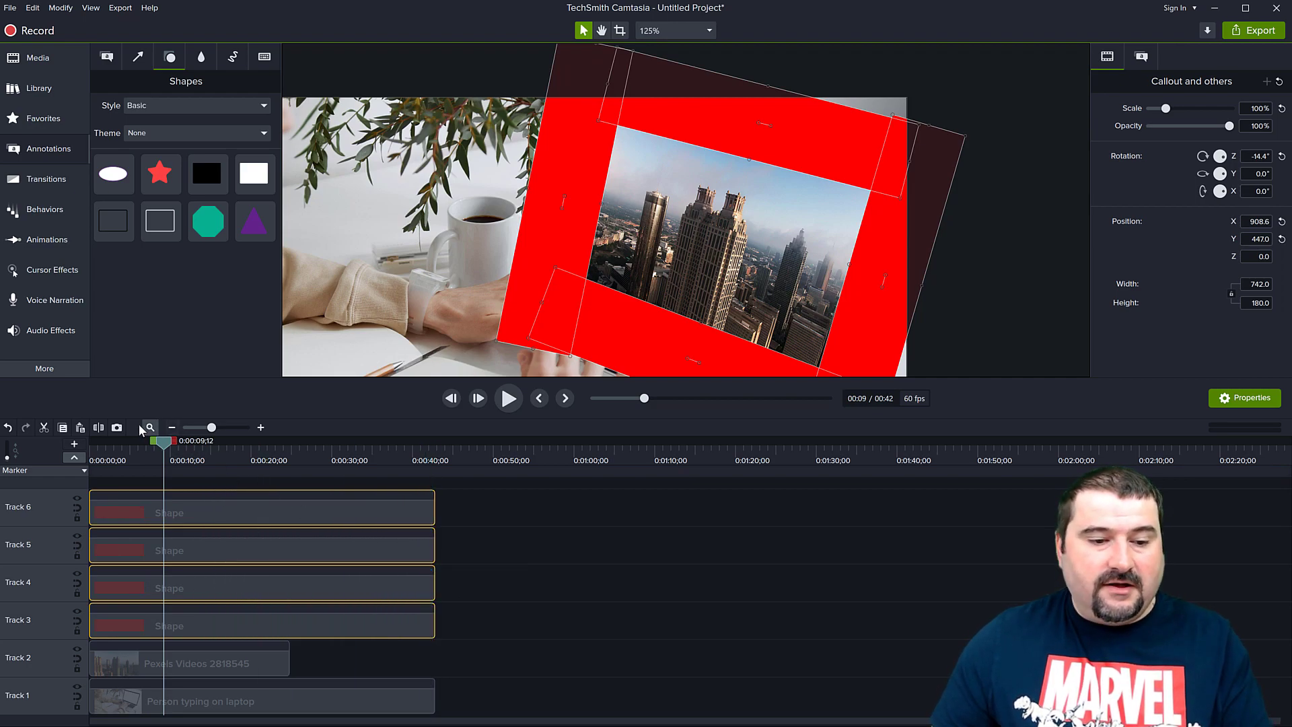
{"action": "left_click_drag", "start_coordinate": [164, 445], "coordinate": [359, 468]}
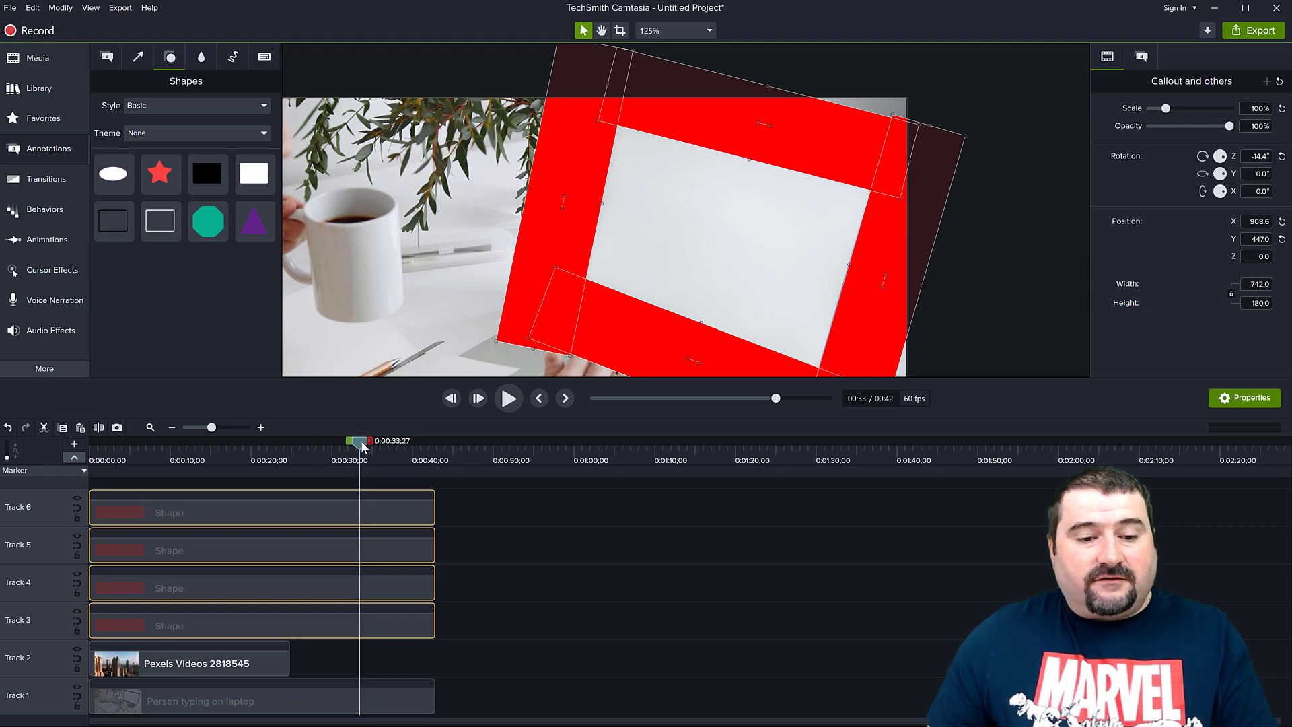
{"action": "left_click", "coordinate": [221, 448]}
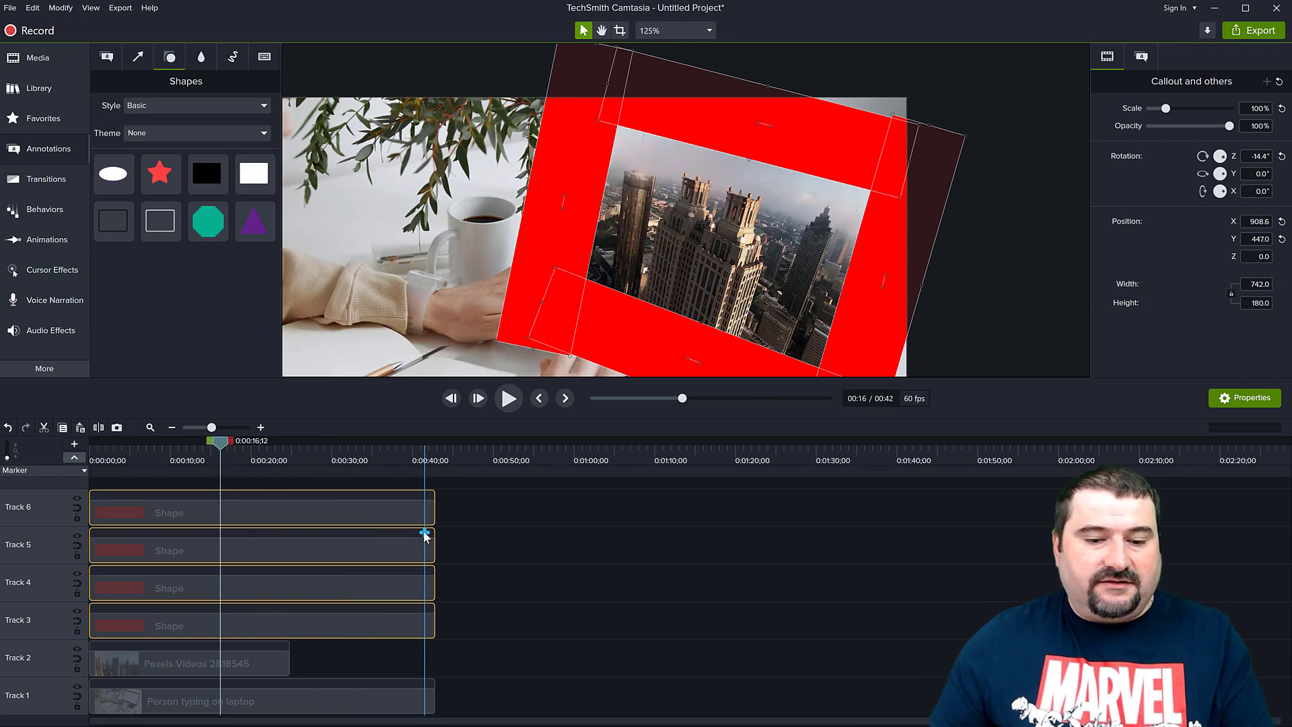
Group the four rectangle clips and rename the group Frame mask
{"action": "left_click_drag", "start_coordinate": [496, 508], "coordinate": [263, 622]}
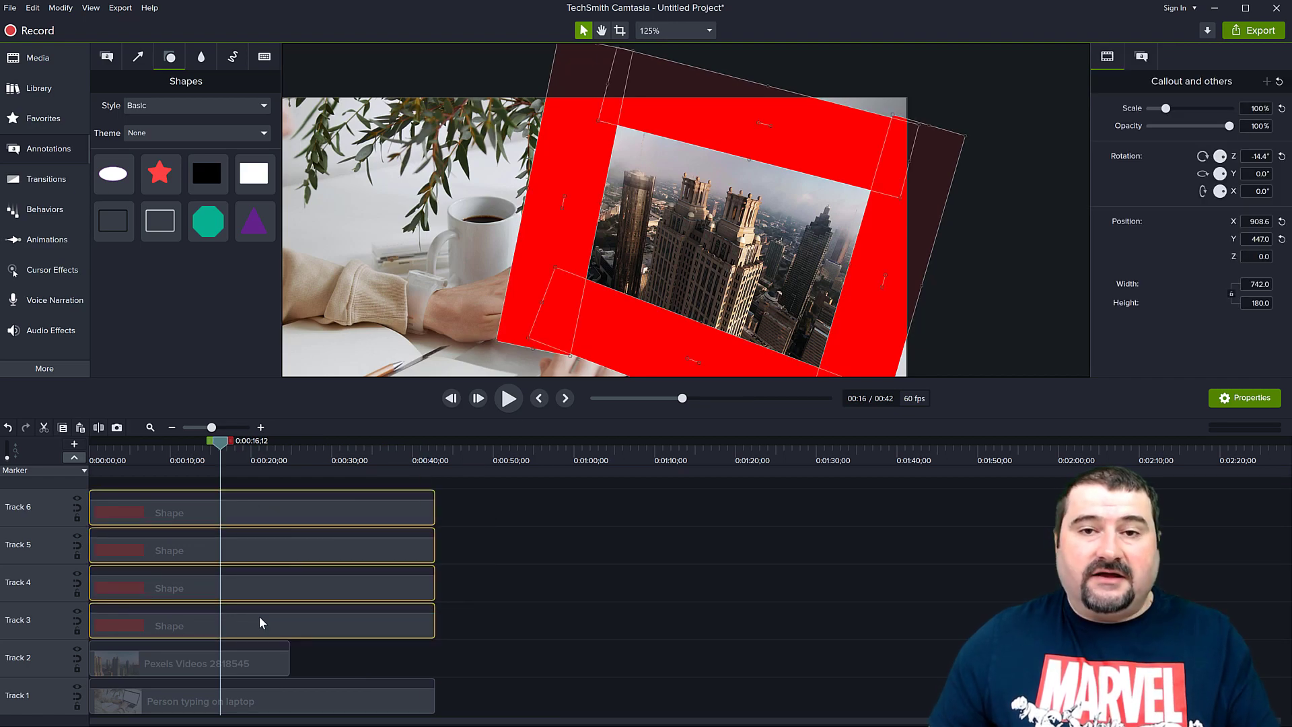
{"action": "key", "text": "ctrl+g"}
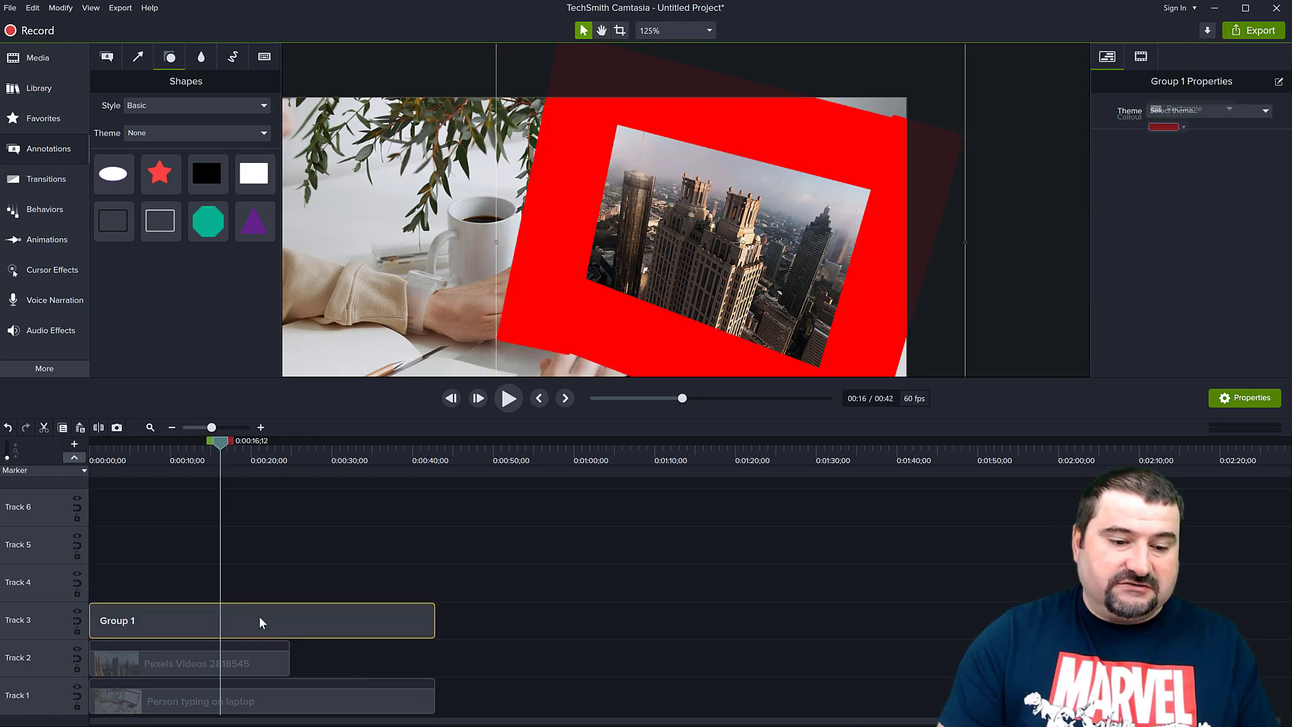
{"action": "right_click", "coordinate": [125, 638]}
{"action": "left_click", "coordinate": [155, 573]}
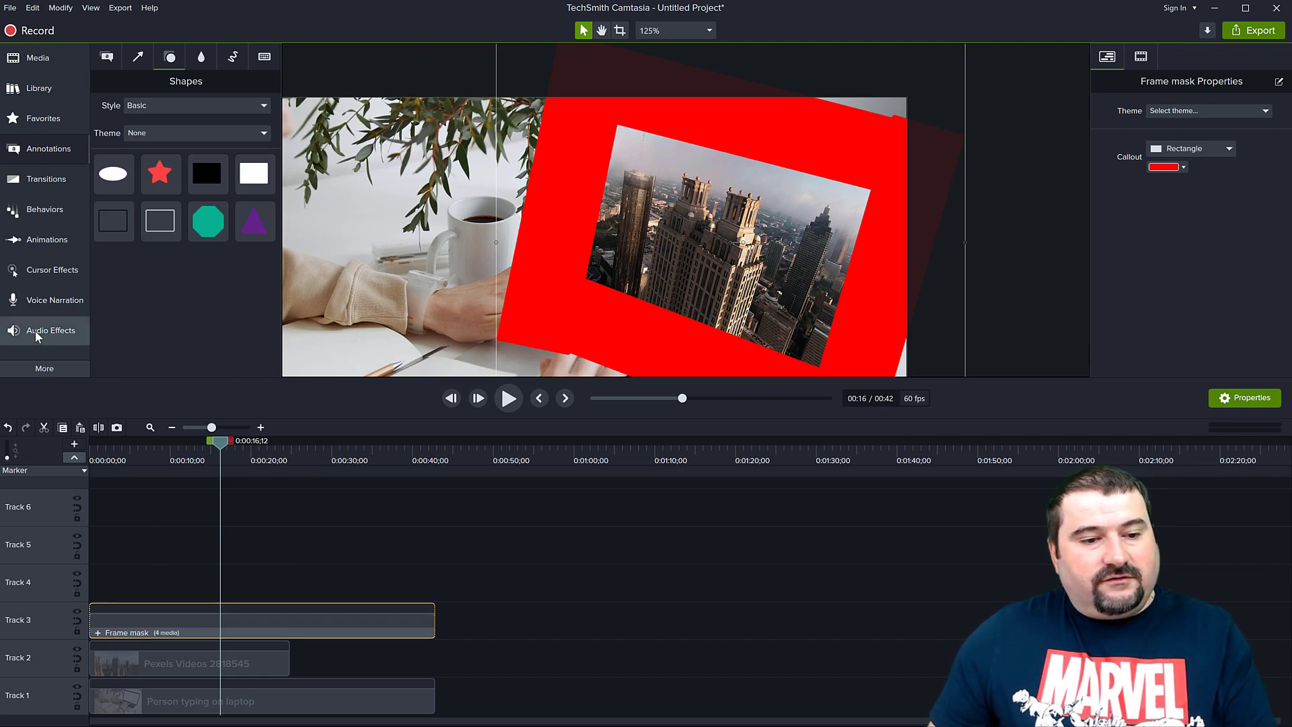
Apply the Media Matte visual effect to the Frame mask group and set its mode to Alpha Invert
{"action": "left_click", "coordinate": [41, 372]}
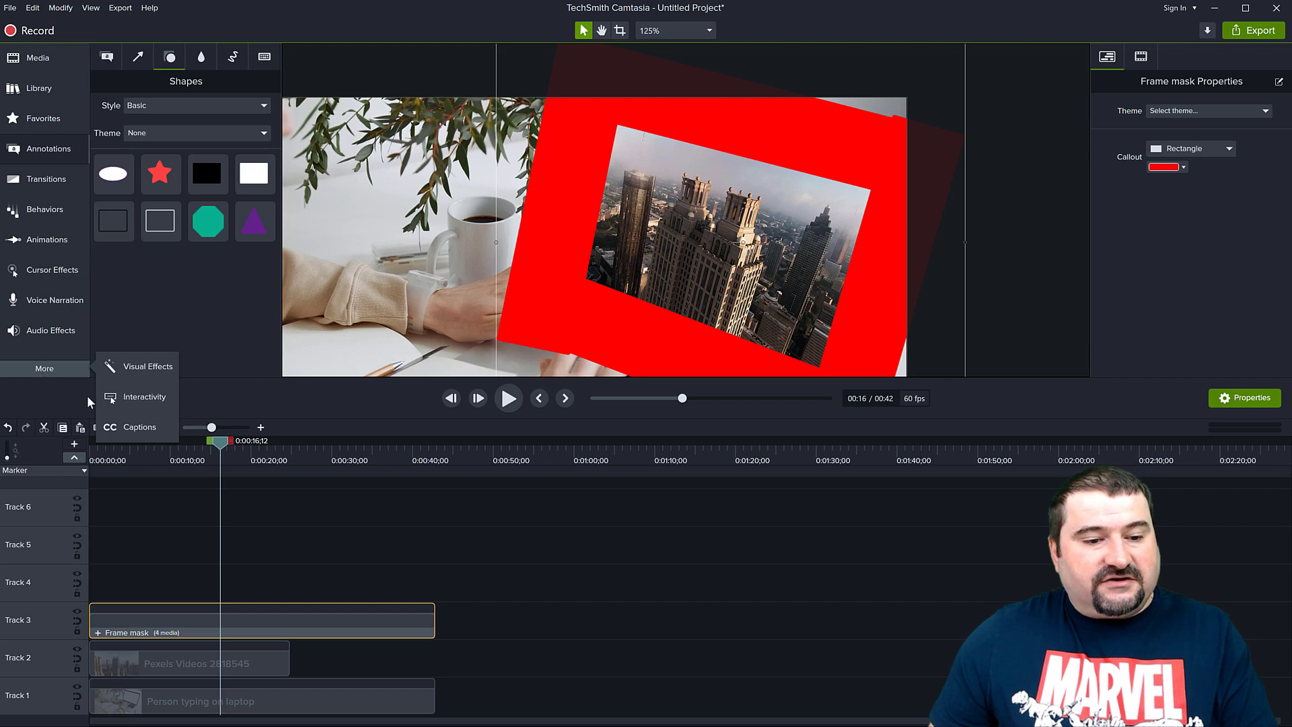
{"action": "left_click", "coordinate": [138, 366]}
{"action": "scroll", "coordinate": [142, 284], "scroll_direction": "down", "scroll_amount": 3}
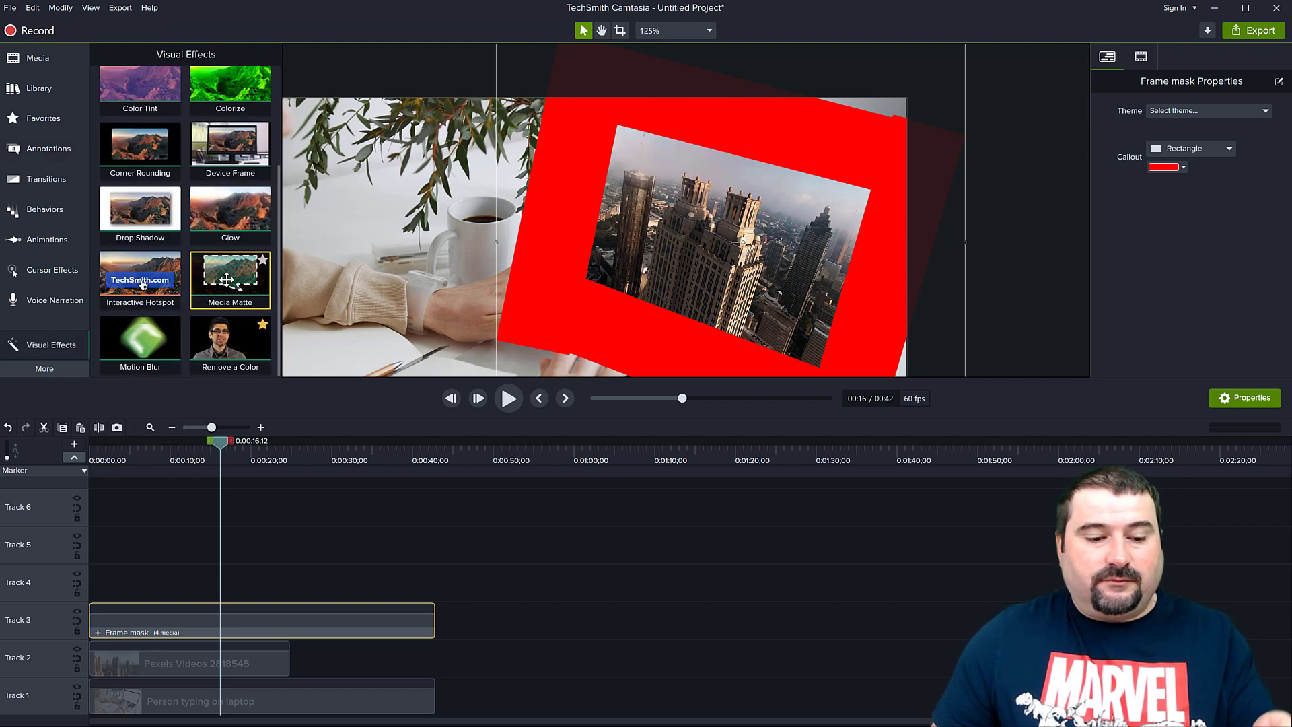
{"action": "left_click_drag", "start_coordinate": [227, 288], "coordinate": [156, 623]}
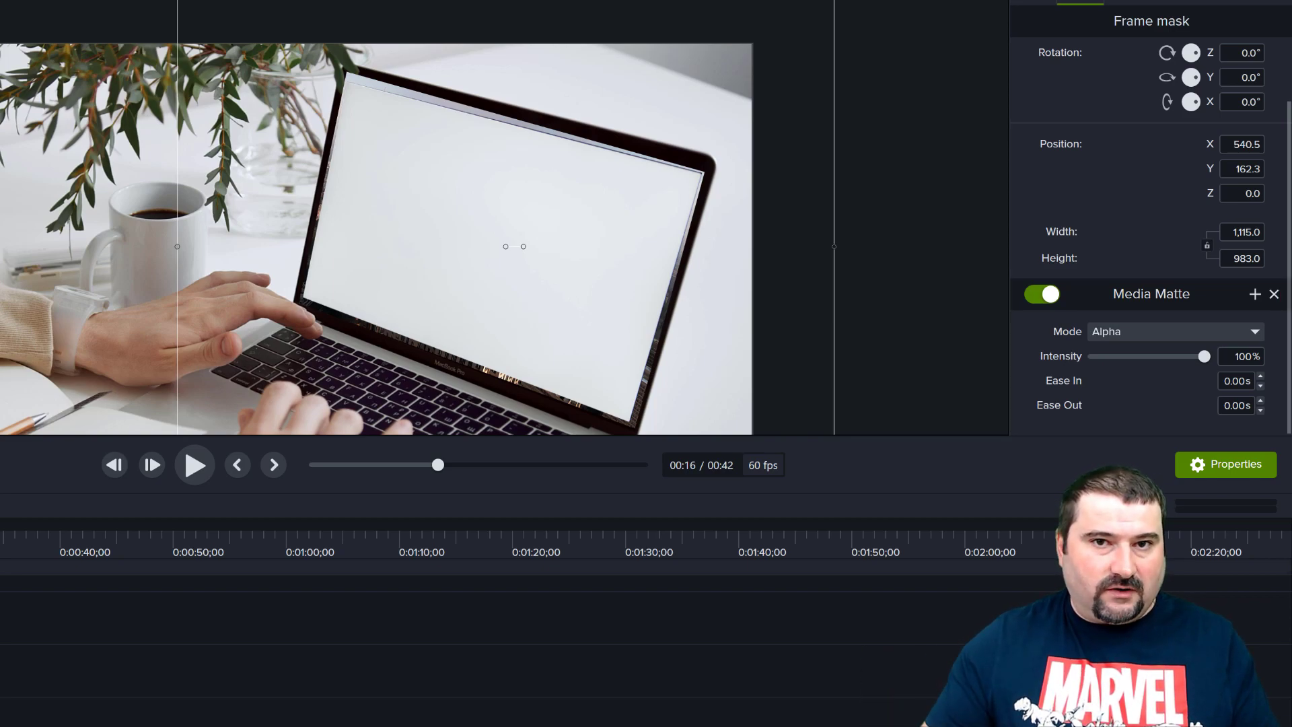
{"action": "left_click", "coordinate": [1124, 332]}
{"action": "left_click", "coordinate": [1122, 374]}
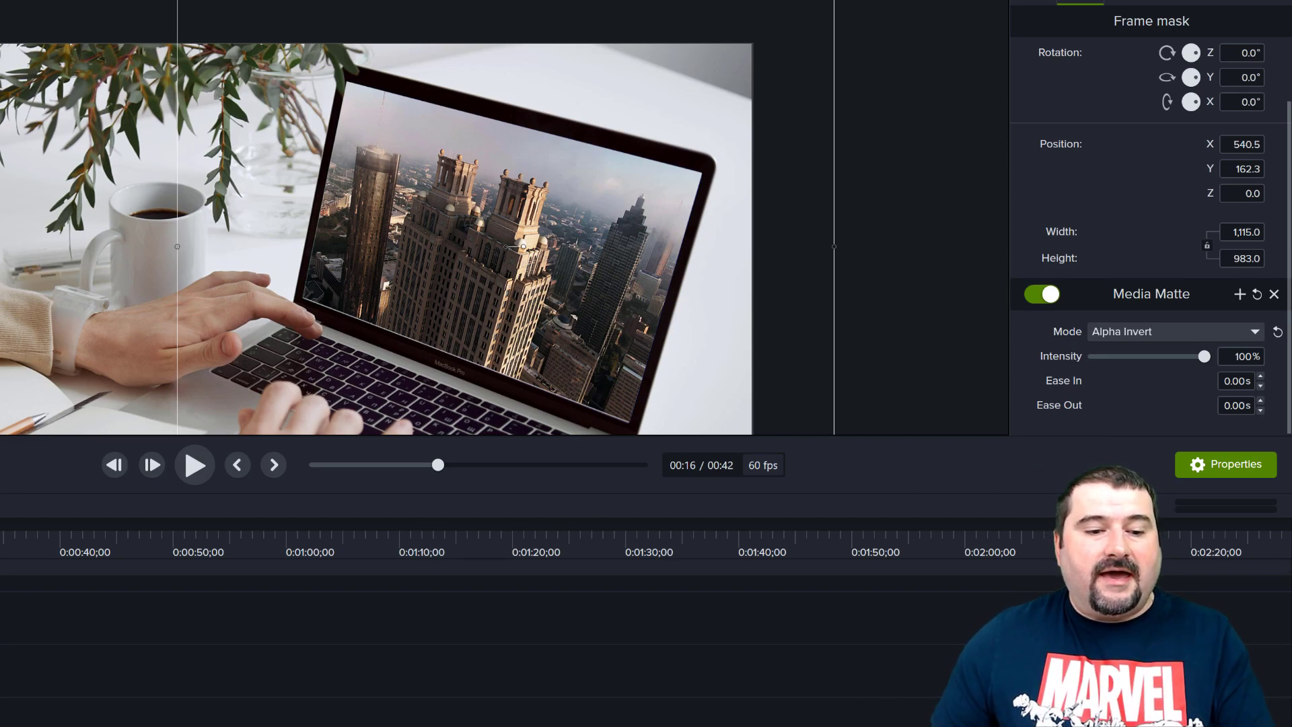
Play back the composite and inspect the city video's edges on the laptop screen in an enlarged preview
{"action": "key", "text": "space"}
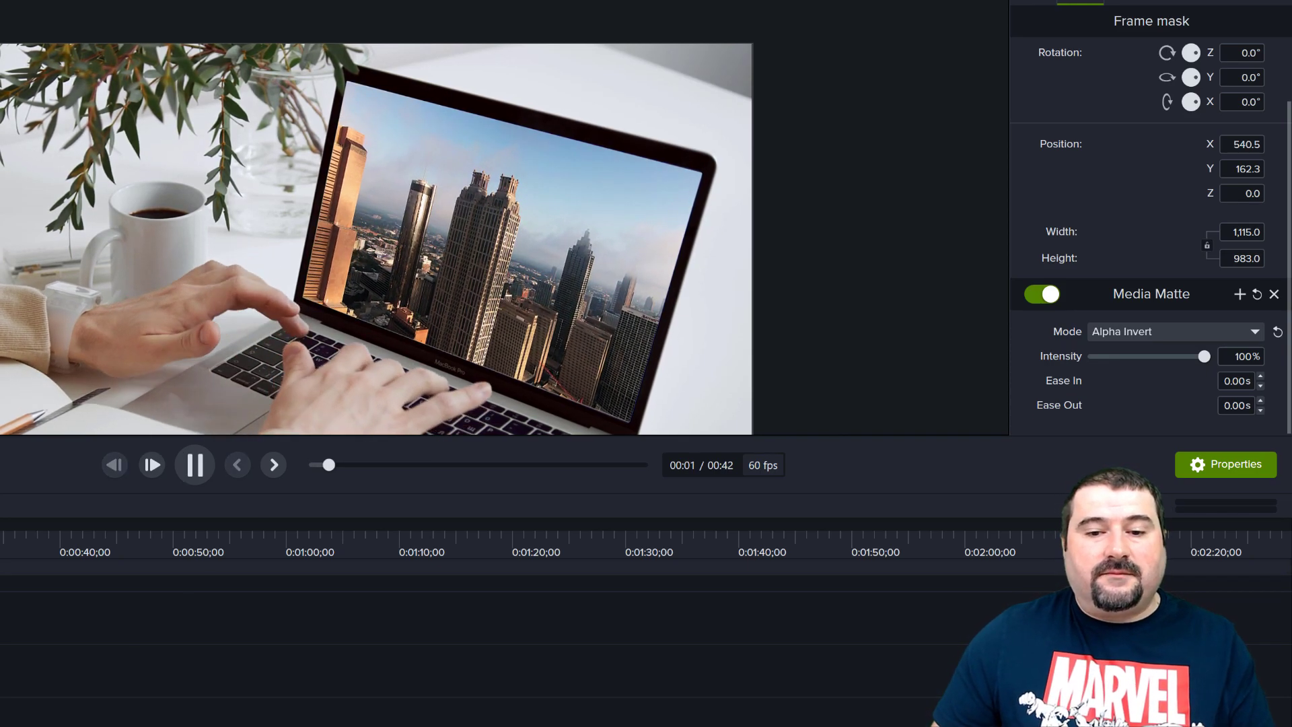
{"action": "key", "text": "space"}
{"action": "left_click_drag", "start_coordinate": [839, 438], "coordinate": [812, 708]}
{"action": "scroll", "coordinate": [563, 433], "scroll_direction": "up", "scroll_amount": 3}
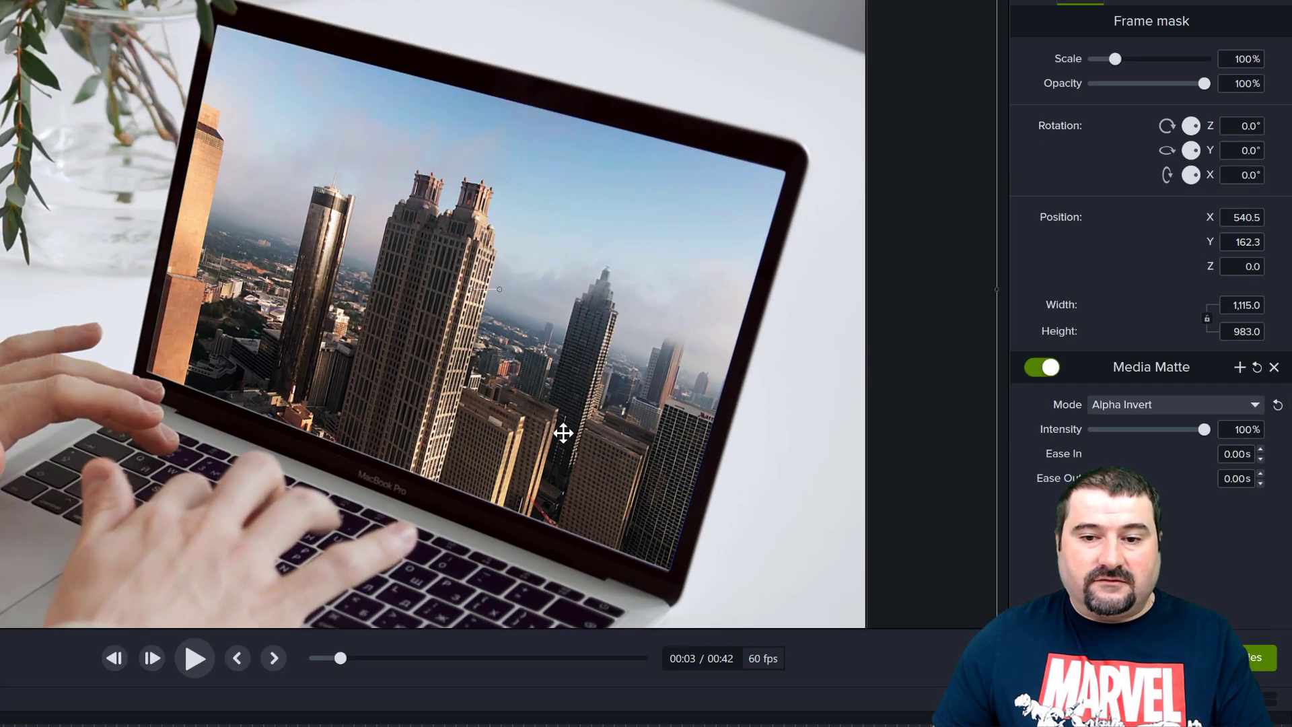
{"action": "key", "text": "space"}
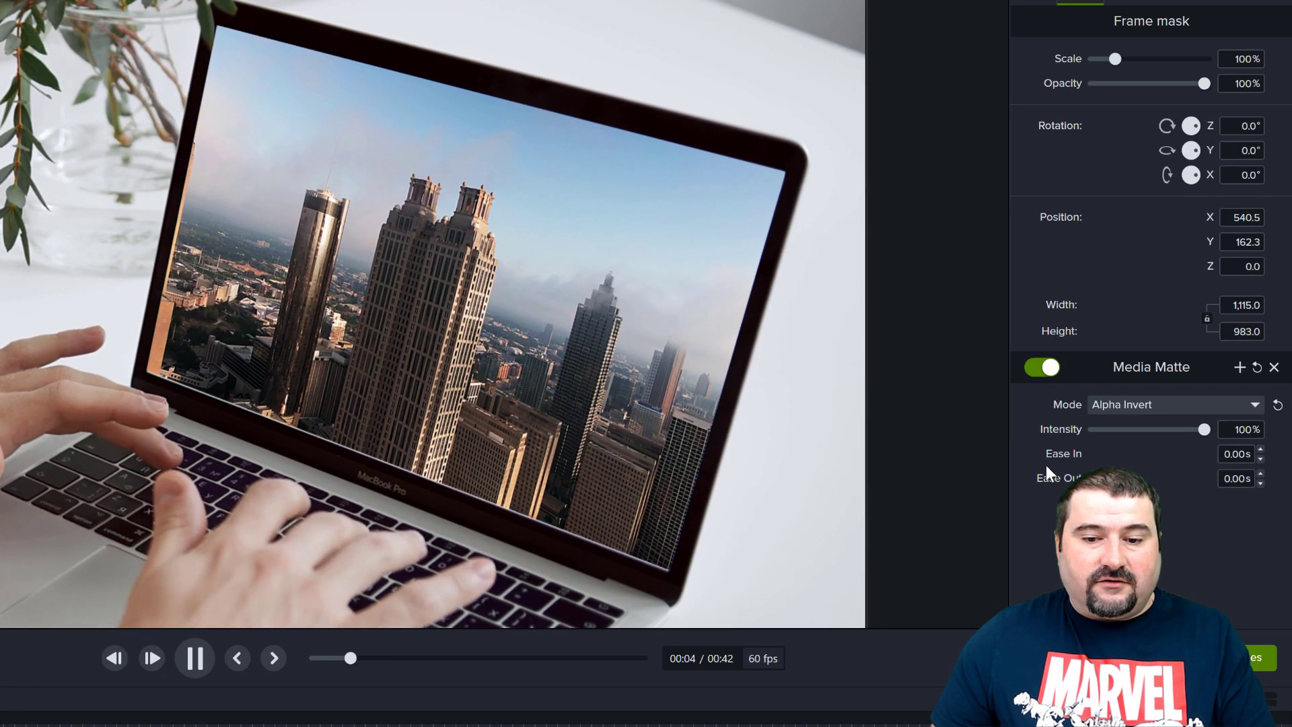
{"action": "key", "text": "space"}
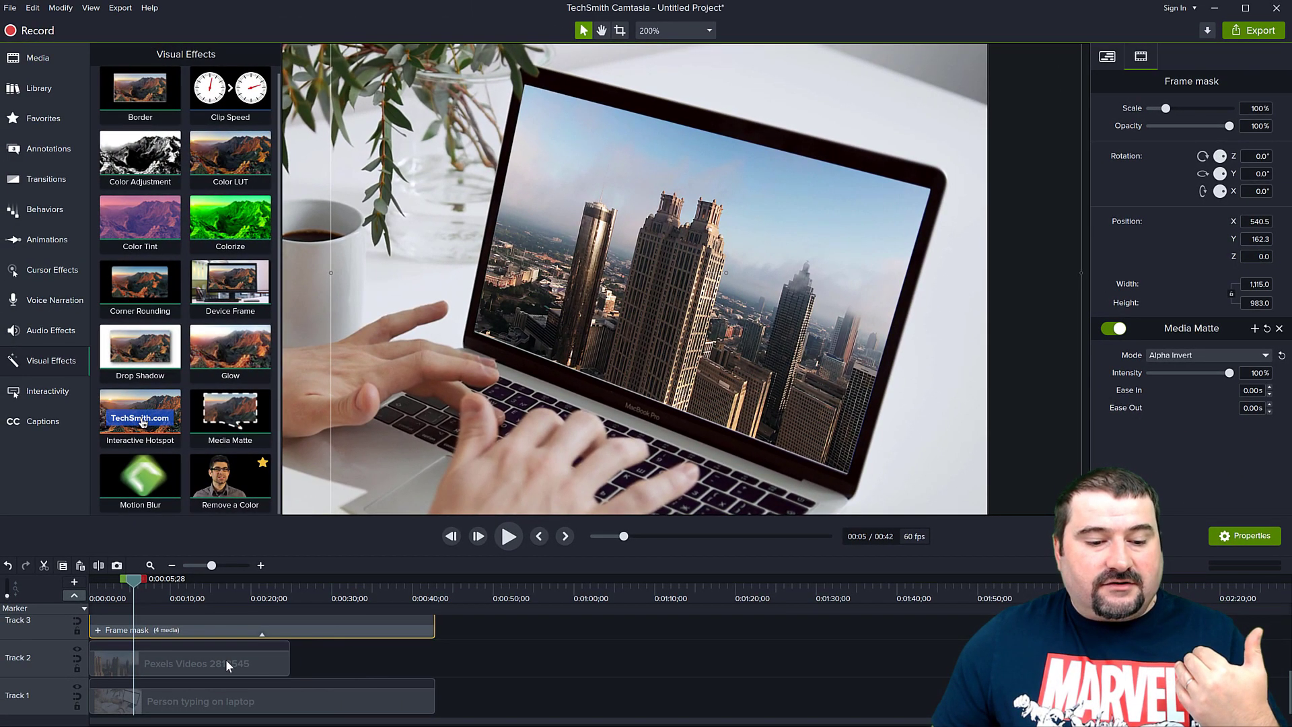
Open the Frame mask group on the timeline to access its four rectangle shapes
{"action": "left_click", "coordinate": [225, 659]}
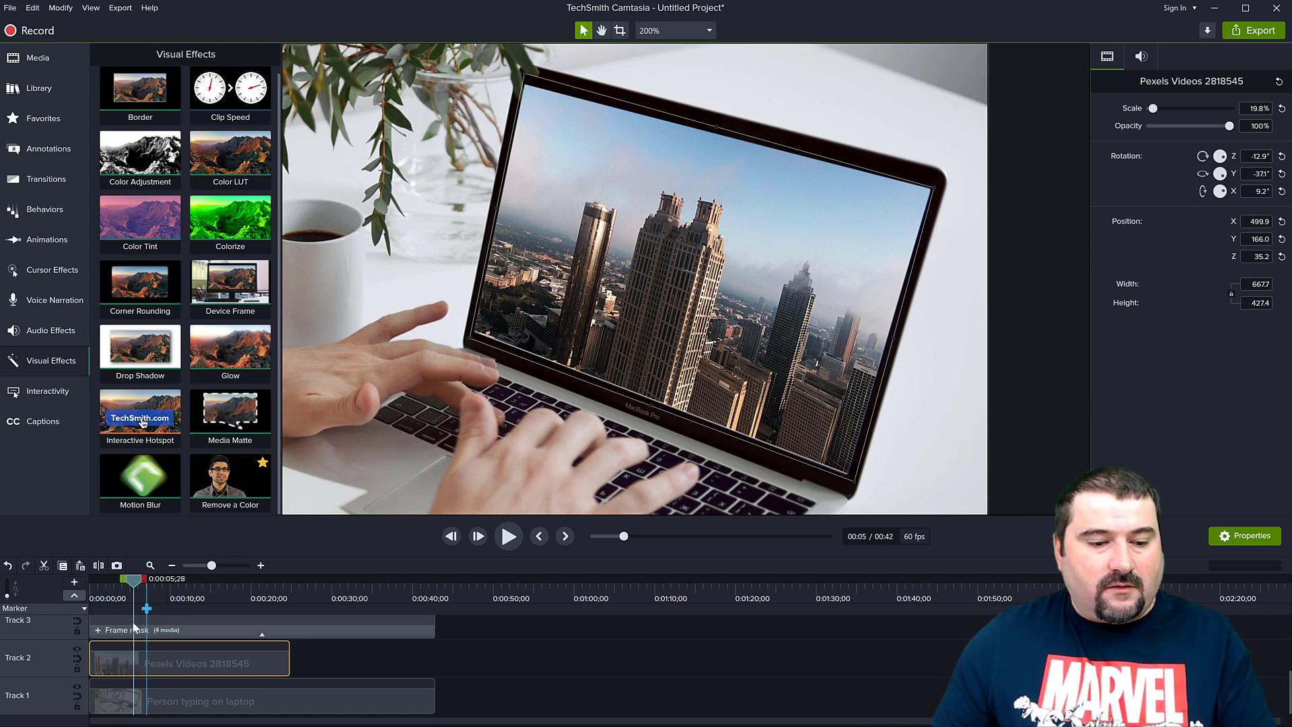
{"action": "left_click", "coordinate": [99, 631]}
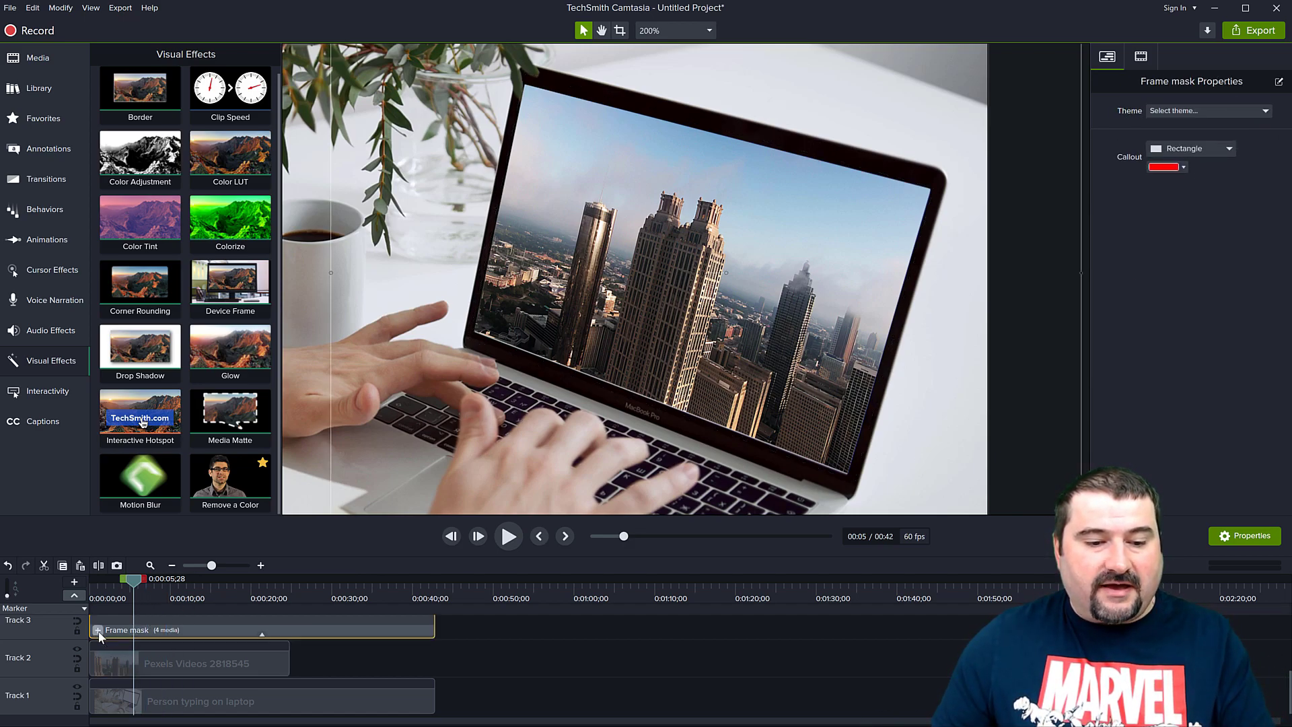
{"action": "left_click_drag", "start_coordinate": [374, 516], "coordinate": [375, 452]}
{"action": "scroll", "coordinate": [666, 317], "scroll_direction": "down", "scroll_amount": 1}
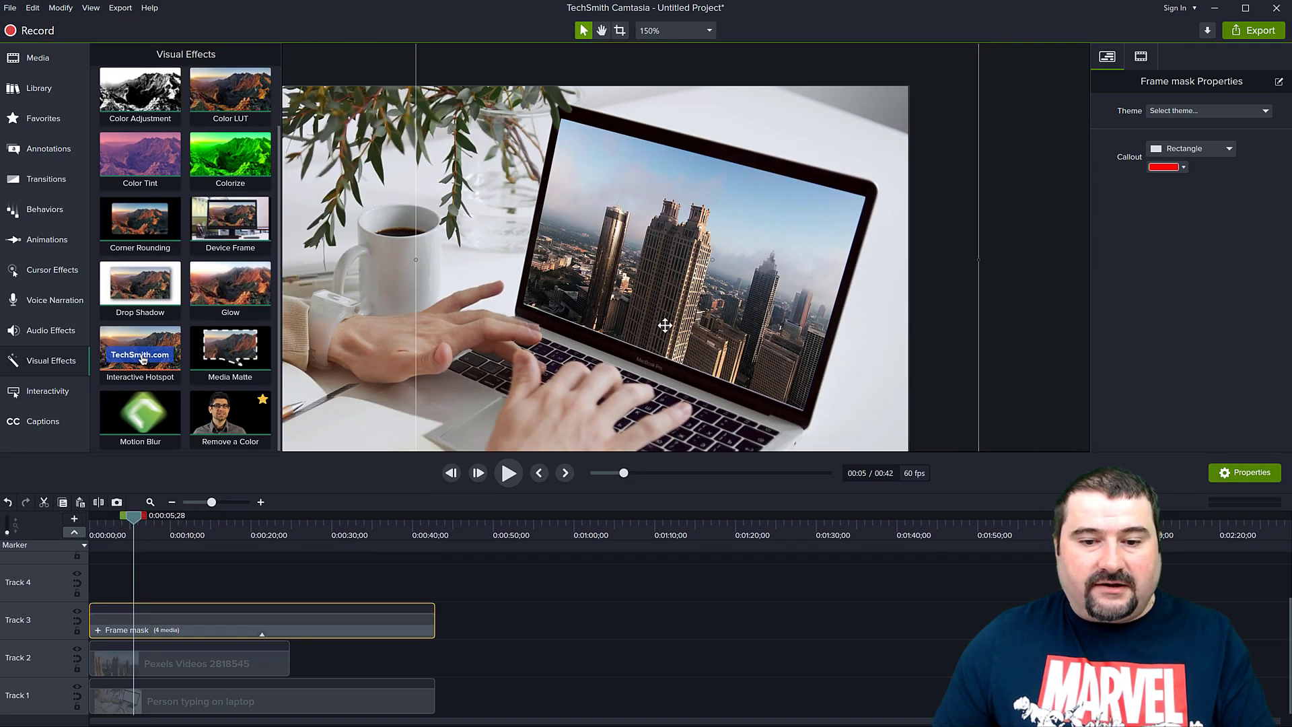
{"action": "key", "text": "space"}
{"action": "left_click_drag", "start_coordinate": [667, 318], "coordinate": [681, 264]}
{"action": "scroll", "coordinate": [681, 265], "scroll_direction": "up", "scroll_amount": 2}
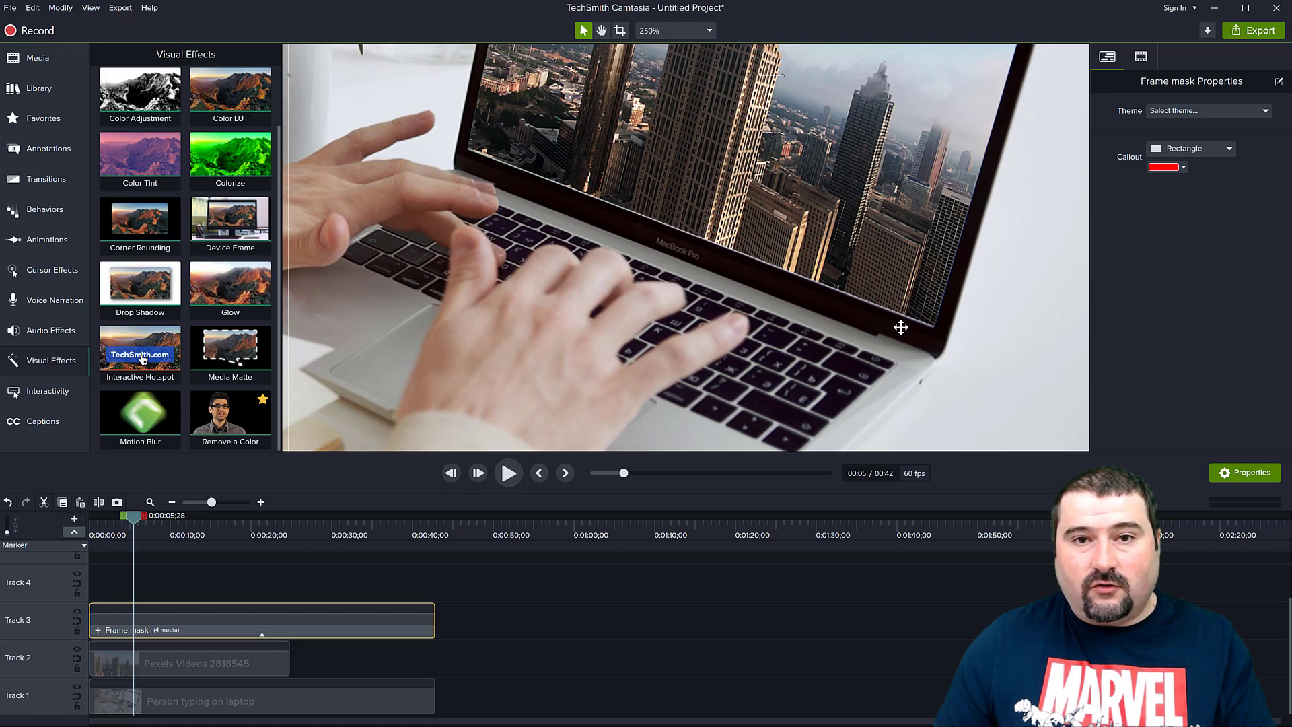
{"action": "left_click", "coordinate": [97, 630]}
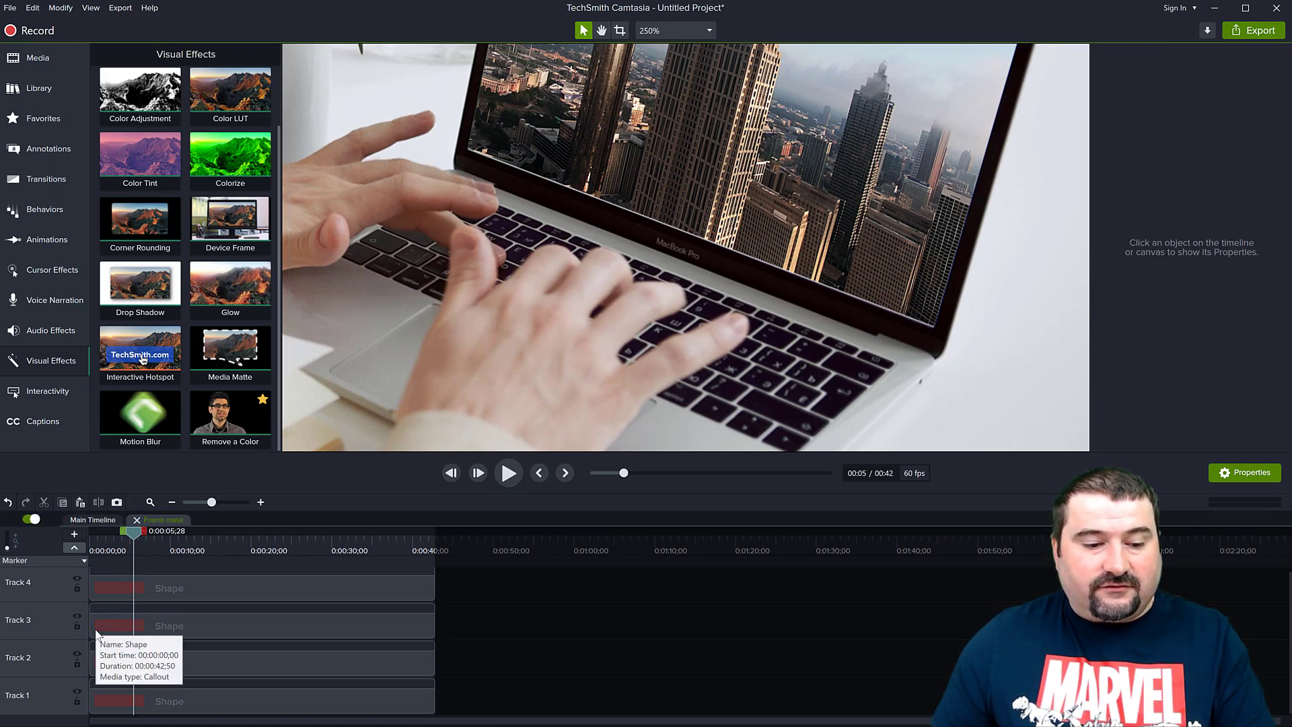
Inspect the individual rectangle shapes inside the Frame mask group, close the group and play back the whole composite
{"action": "left_click", "coordinate": [183, 635]}
{"action": "left_click", "coordinate": [196, 668]}
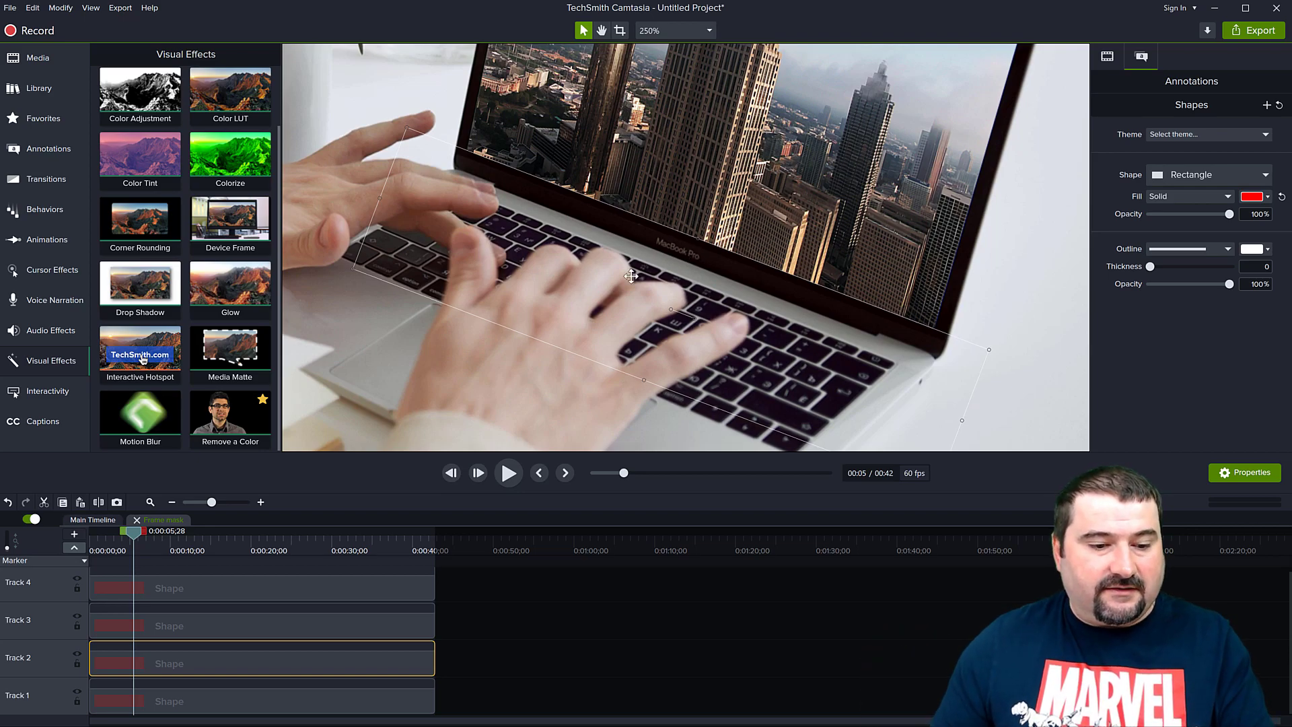
{"action": "left_click", "coordinate": [137, 521]}
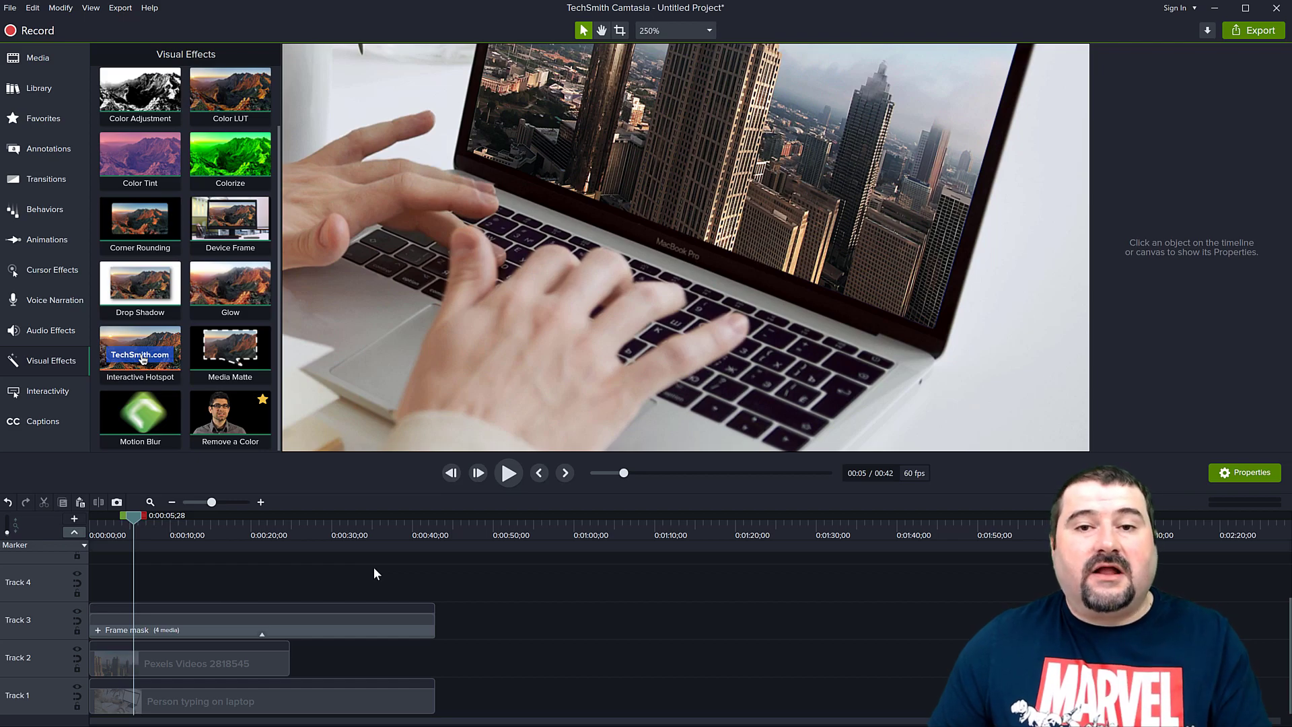
{"action": "scroll", "coordinate": [642, 244], "scroll_direction": "down", "scroll_amount": 3}
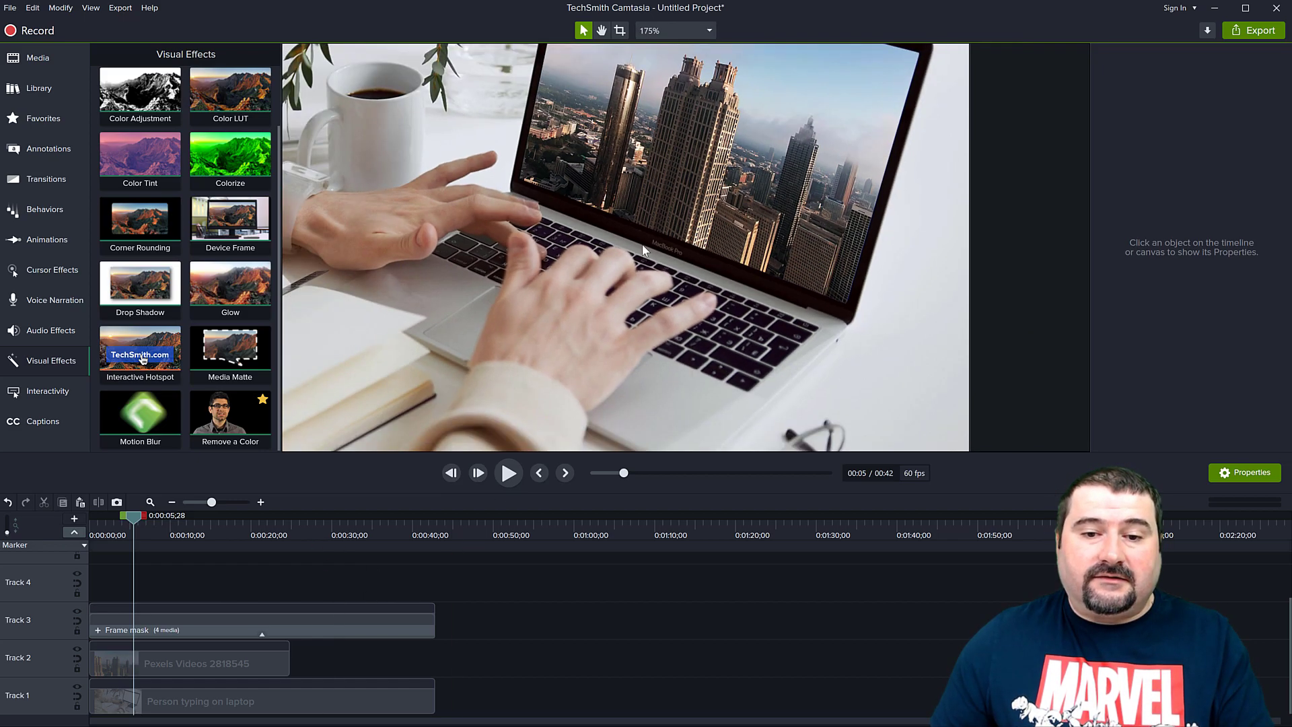
{"action": "key", "text": "space"}
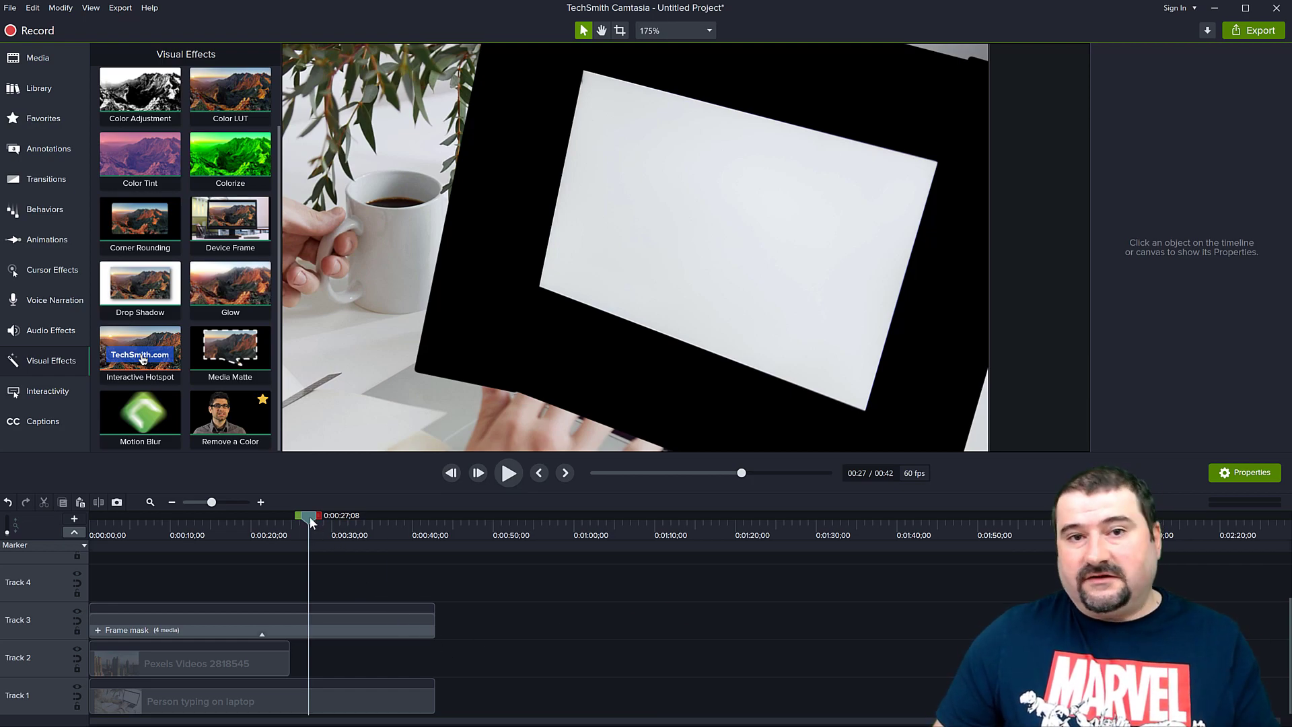
Add Clip Speed to the Pexels city clip, stretch it to 42 seconds 50 frames to match the laptop clip, and review the result
{"action": "left_click", "coordinate": [241, 663]}
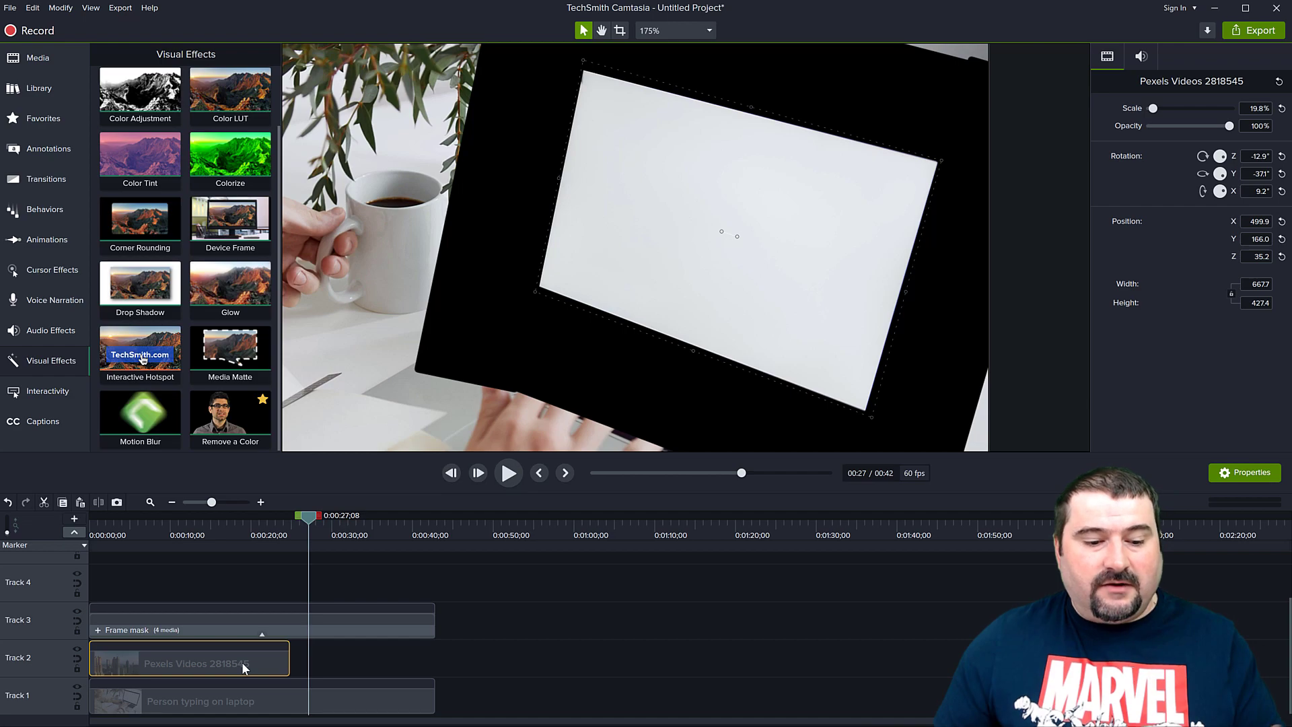
{"action": "right_click", "coordinate": [243, 667]}
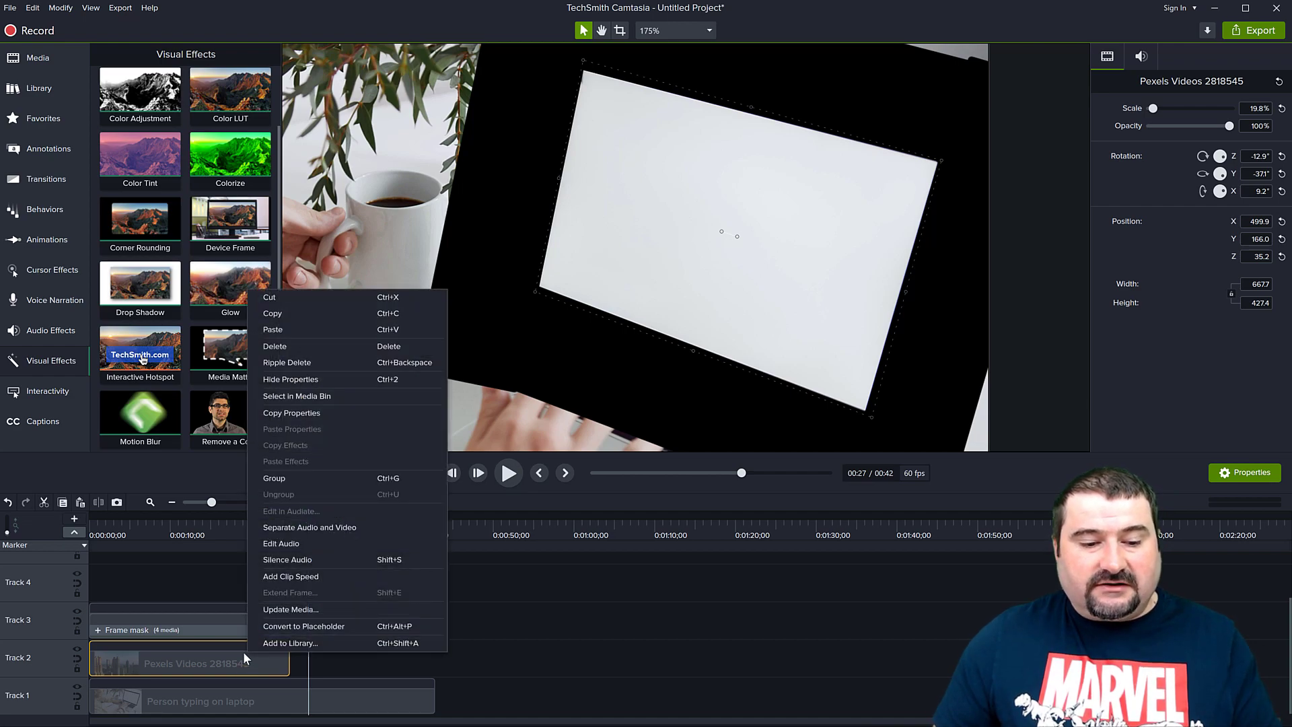
{"action": "left_click", "coordinate": [295, 576]}
{"action": "left_click_drag", "start_coordinate": [289, 667], "coordinate": [429, 665]}
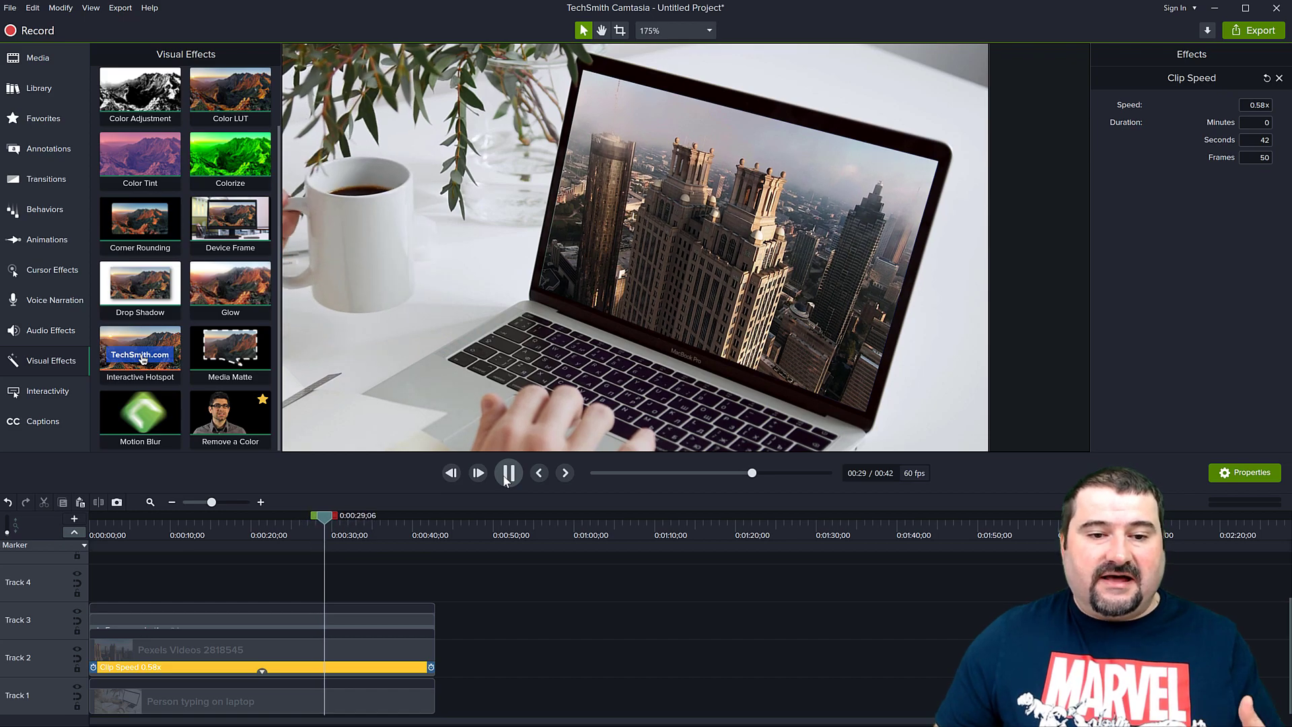
{"action": "left_click", "coordinate": [507, 476]}
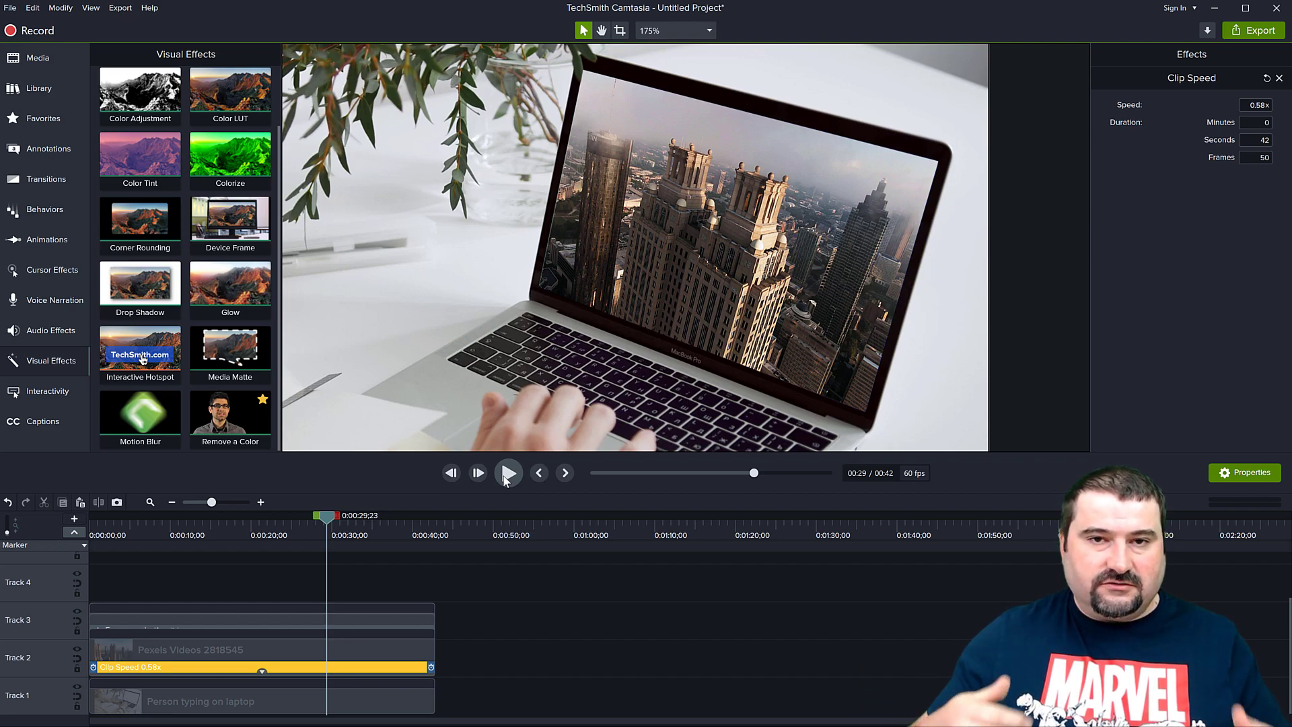
{"action": "left_click_drag", "start_coordinate": [321, 521], "coordinate": [209, 517]}
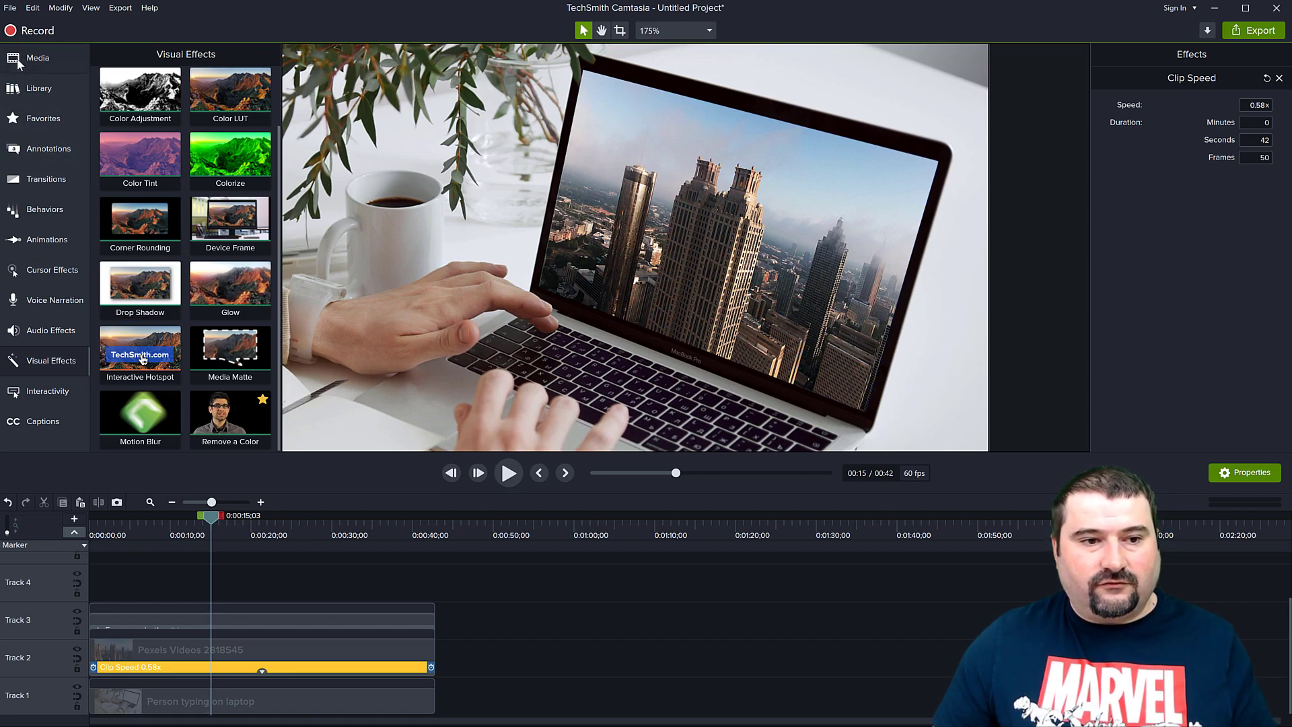
Select both videos in the Media Bin and examine the Proxy Video options available for them
{"action": "left_click", "coordinate": [38, 58]}
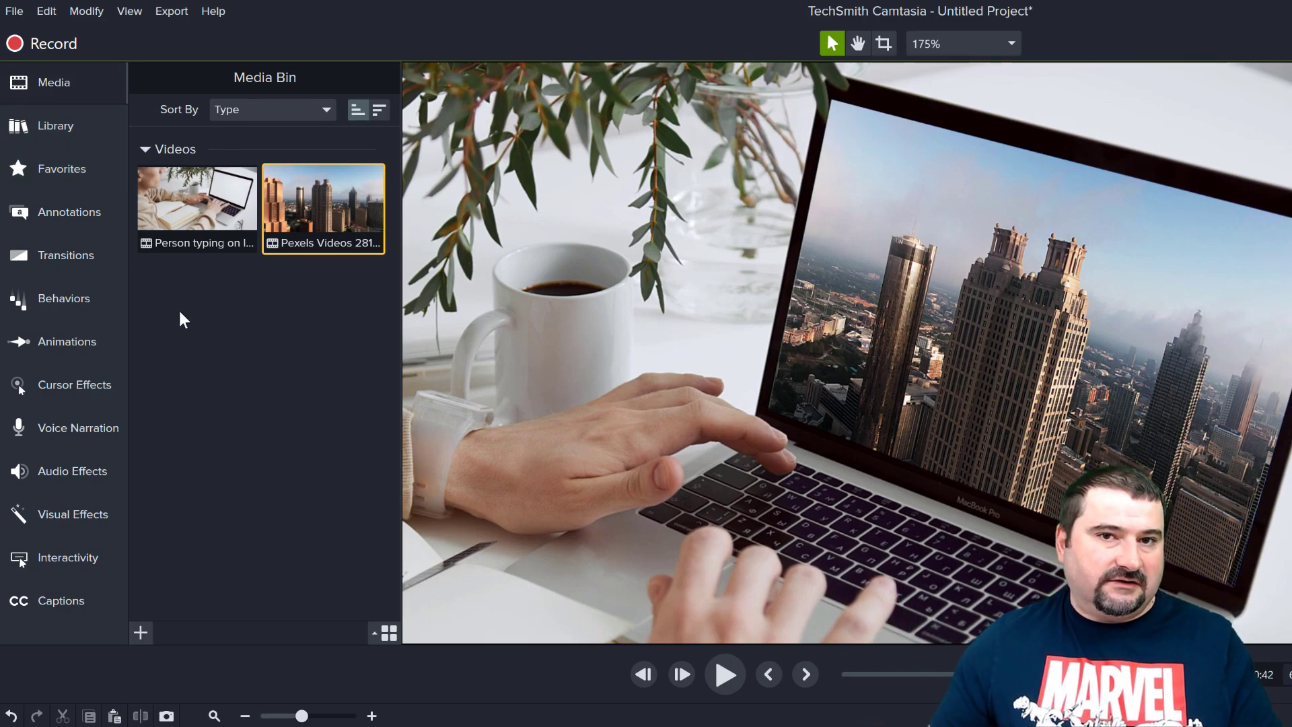
{"action": "left_click_drag", "start_coordinate": [194, 306], "coordinate": [300, 206]}
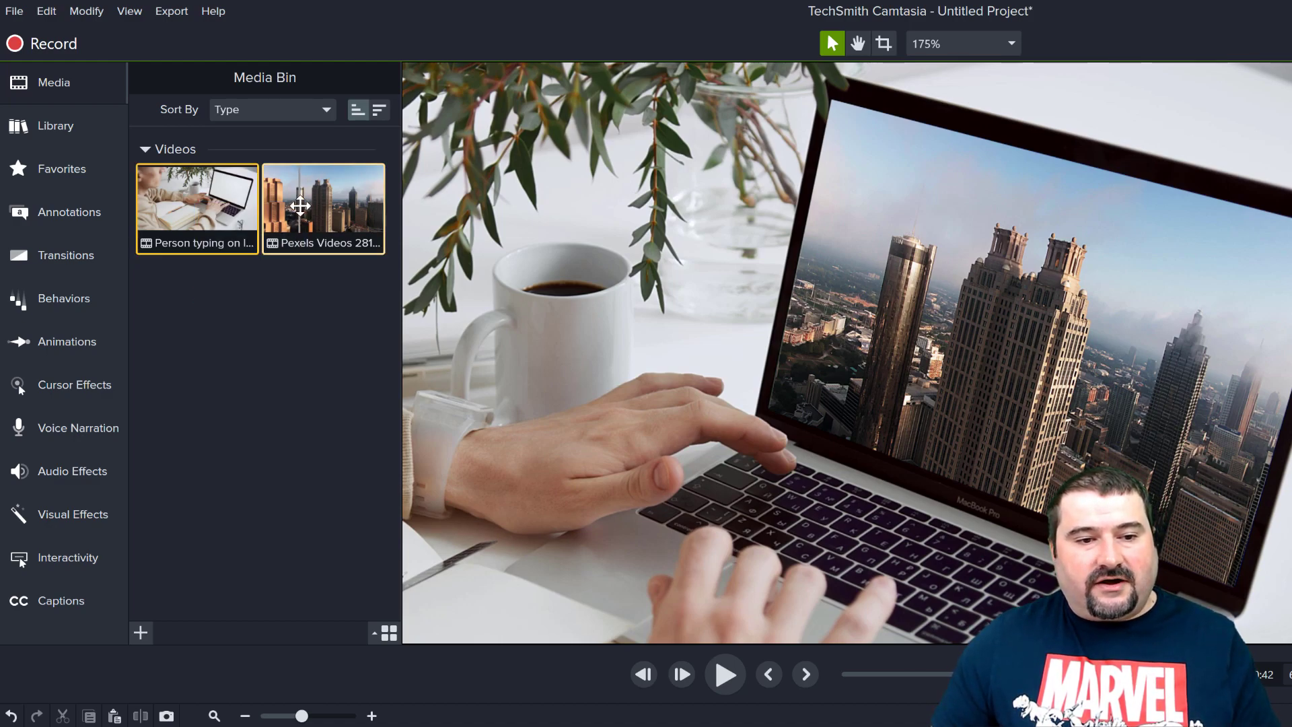
{"action": "right_click", "coordinate": [301, 205]}
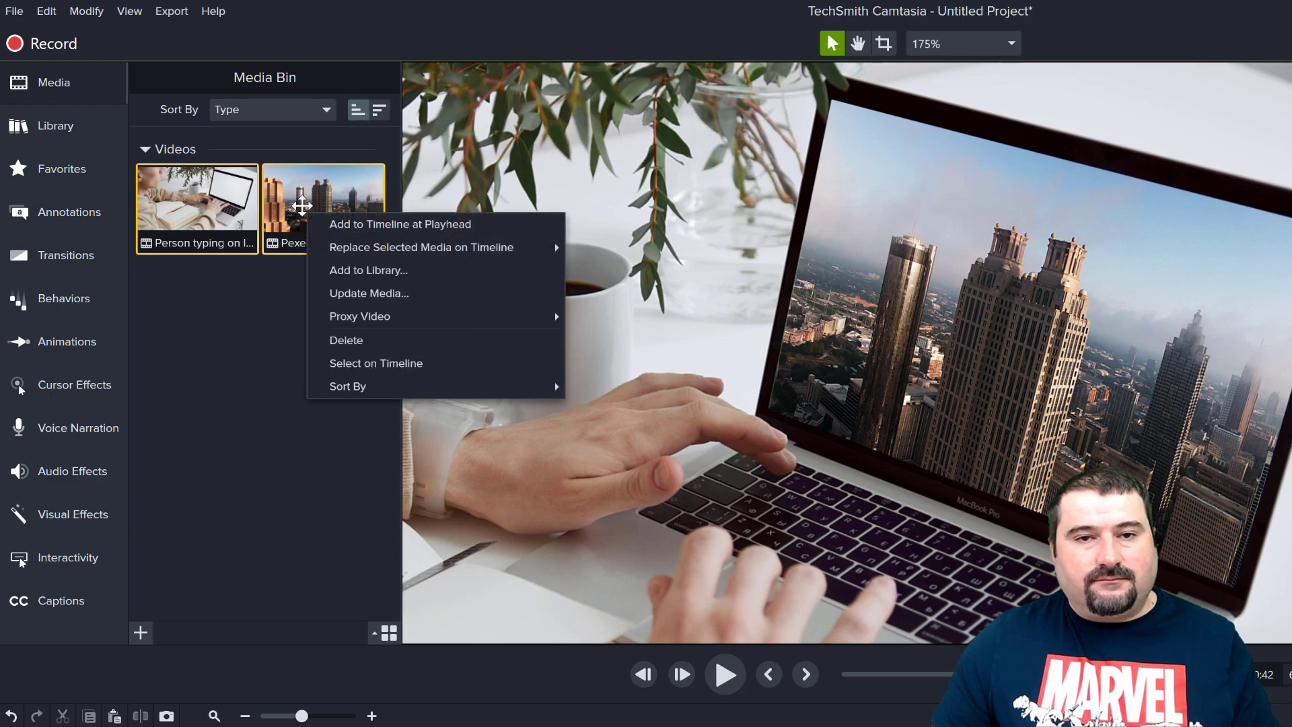
{"action": "mouse_move", "coordinate": [565, 317]}
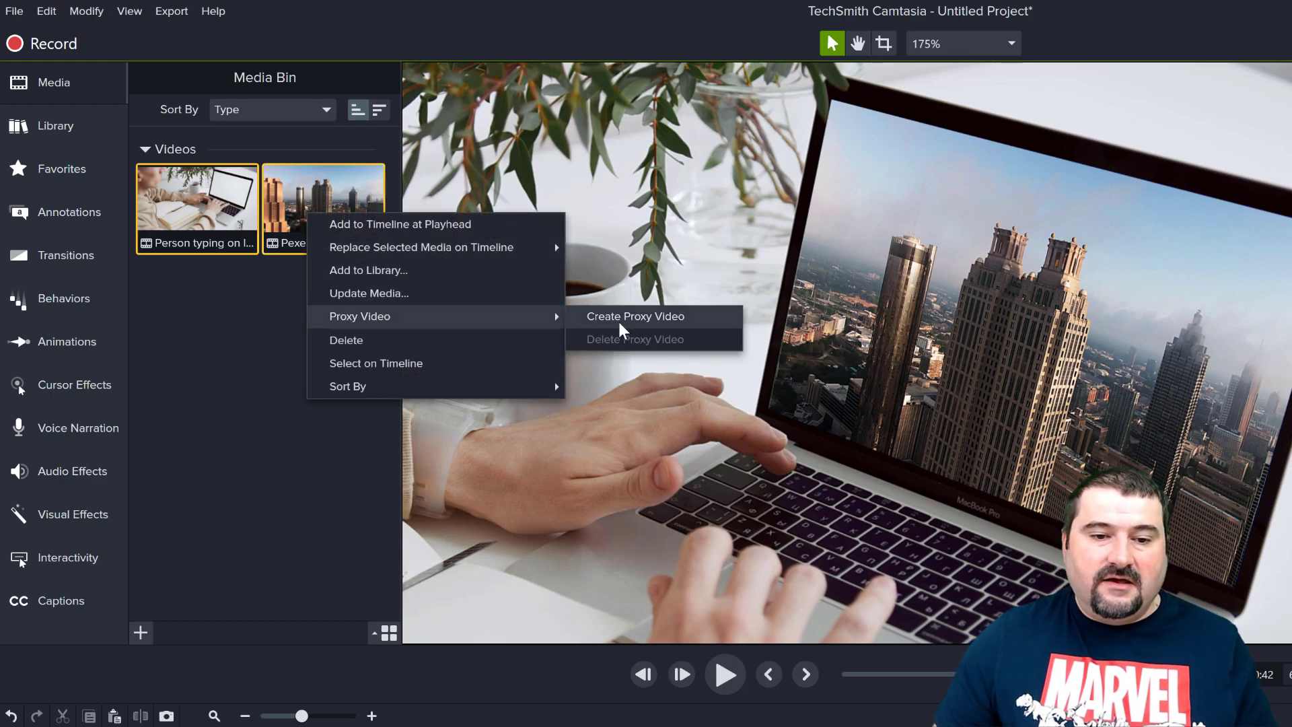
{"action": "left_click", "coordinate": [253, 537]}
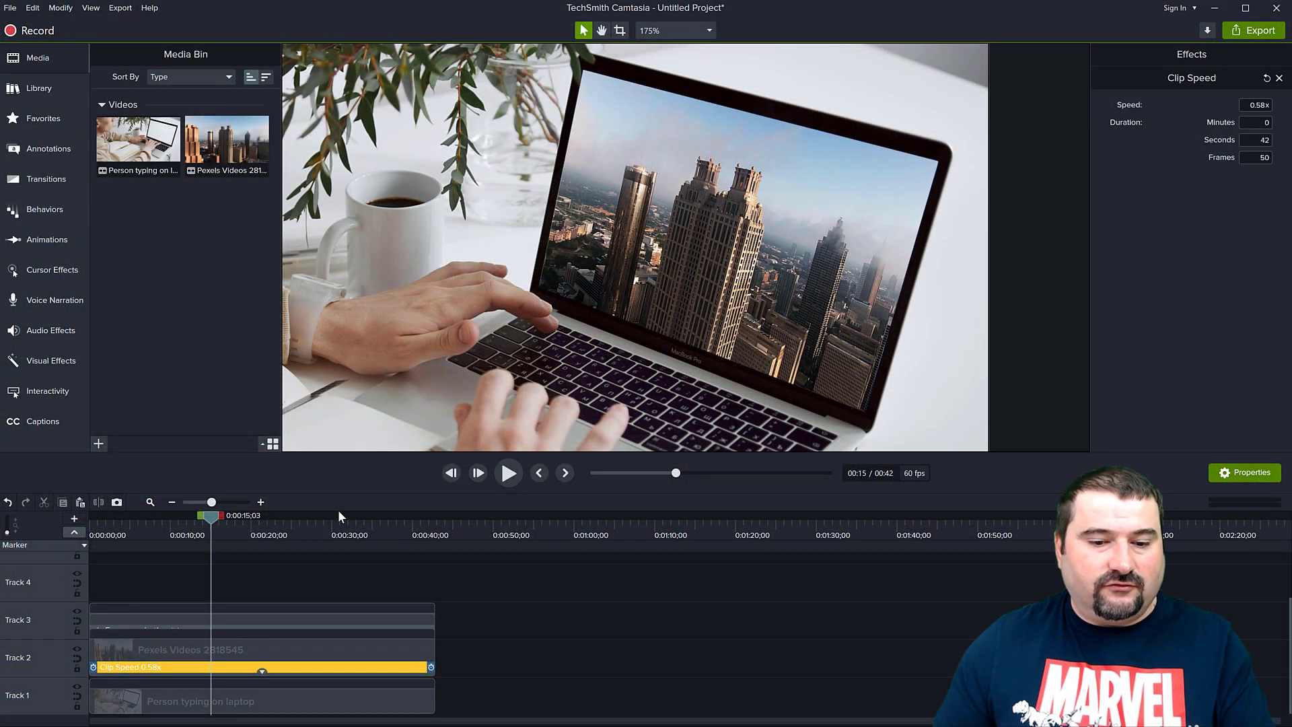
Start a new project and place the Laptop panning video on the canvas as the base clip on Track 1
{"action": "left_click", "coordinate": [11, 8]}
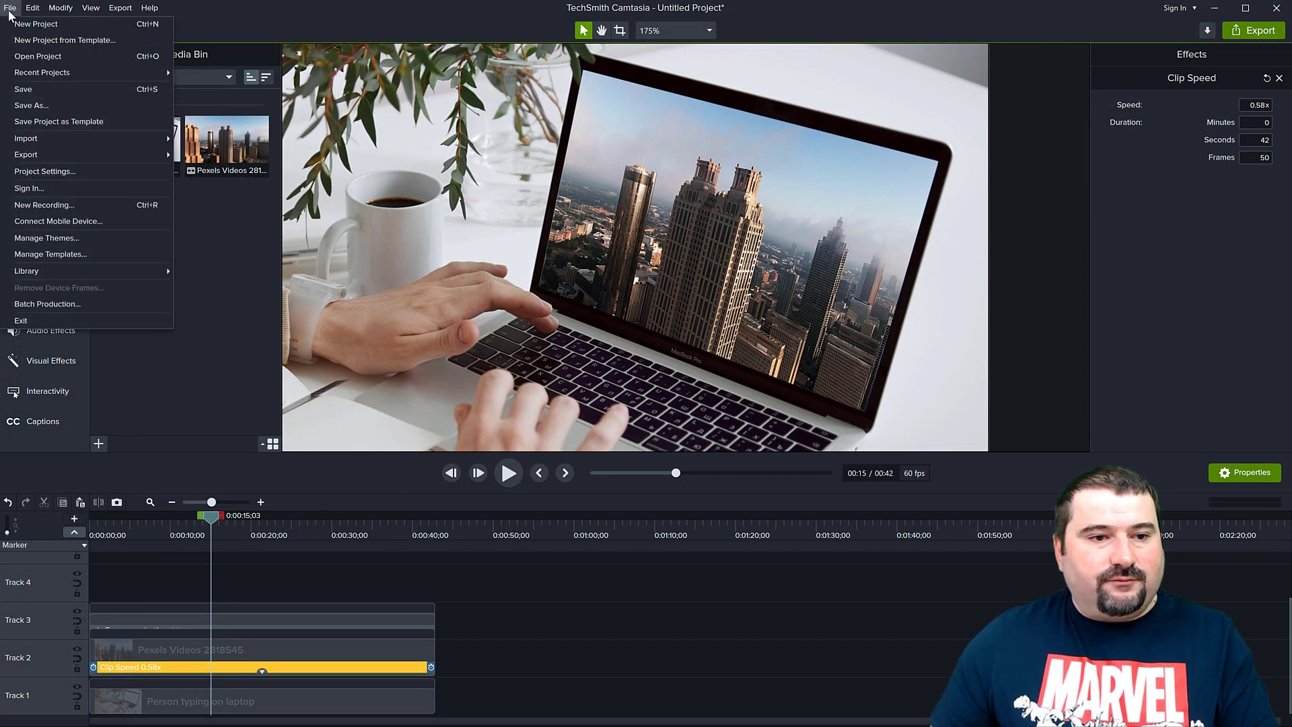
{"action": "left_click", "coordinate": [23, 26]}
{"action": "left_click", "coordinate": [886, 314]}
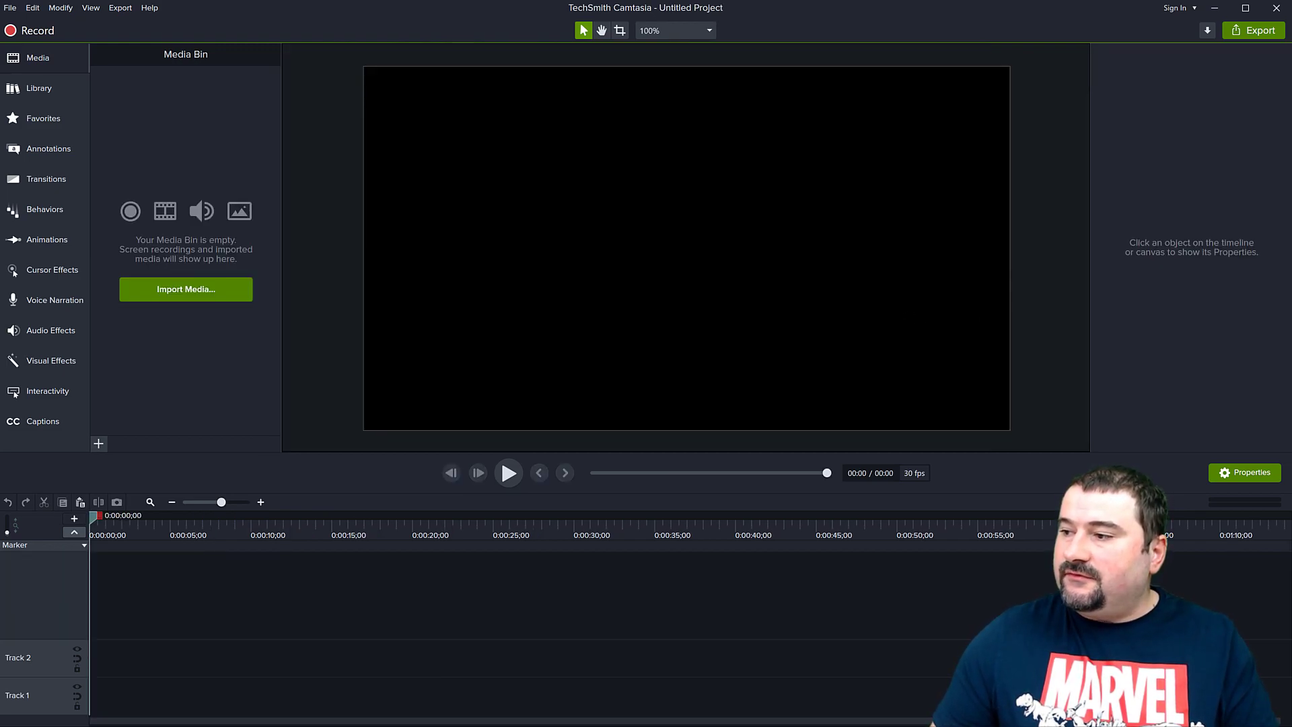
{"action": "left_click_drag", "start_coordinate": [143, 143], "coordinate": [704, 277]}
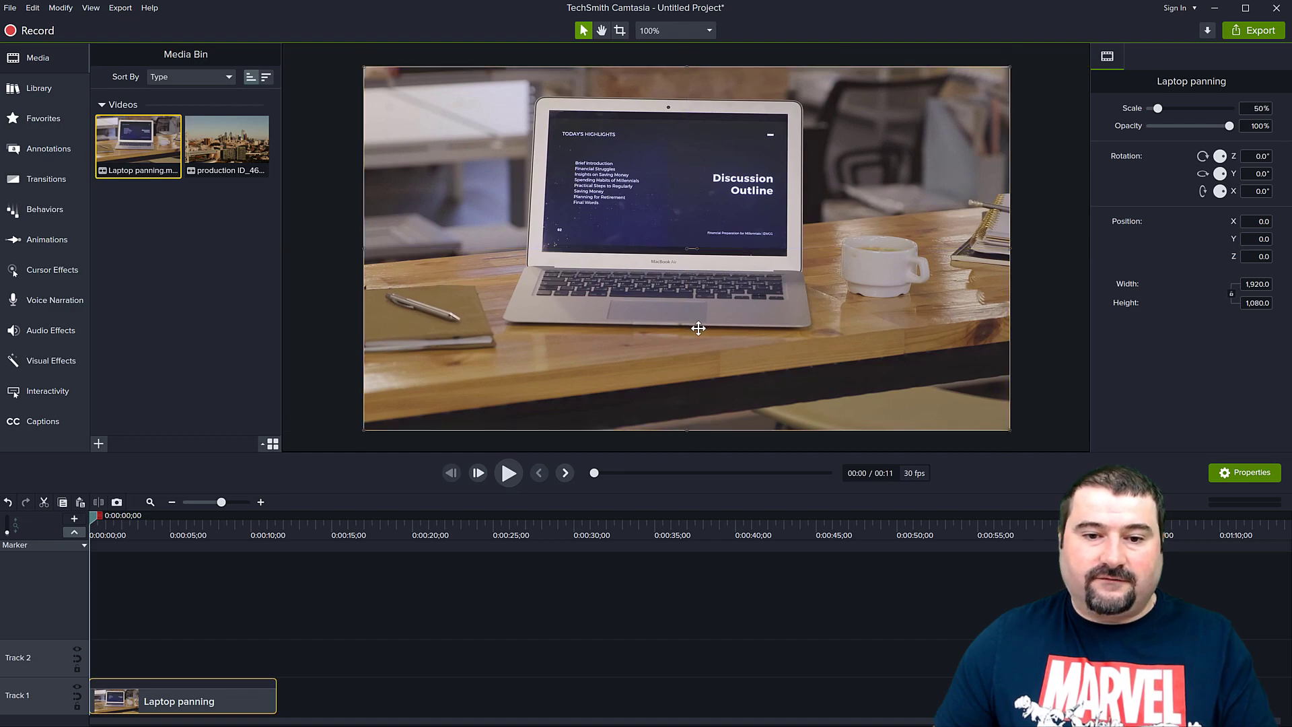
Scrub and play back the Laptop panning clip to examine the camera movement around the laptop
{"action": "left_click_drag", "start_coordinate": [95, 517], "coordinate": [178, 531]}
{"action": "key", "text": "space"}
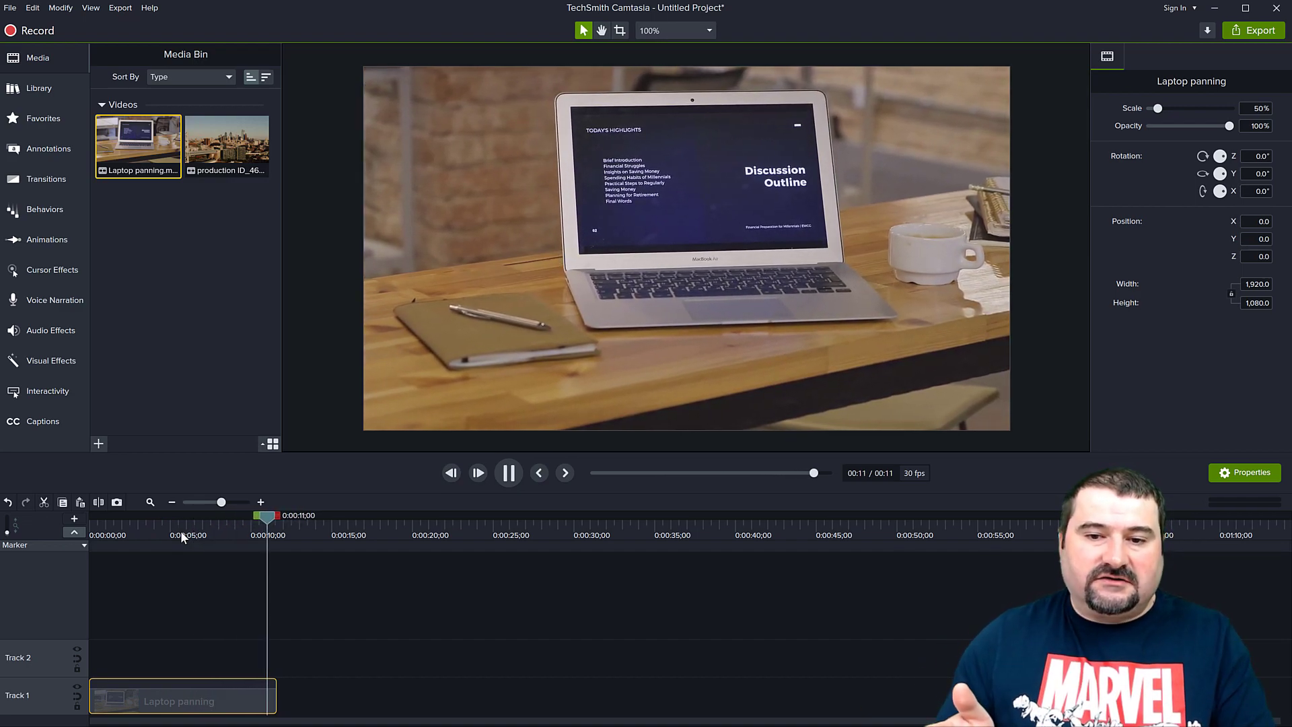
{"action": "key", "text": "space"}
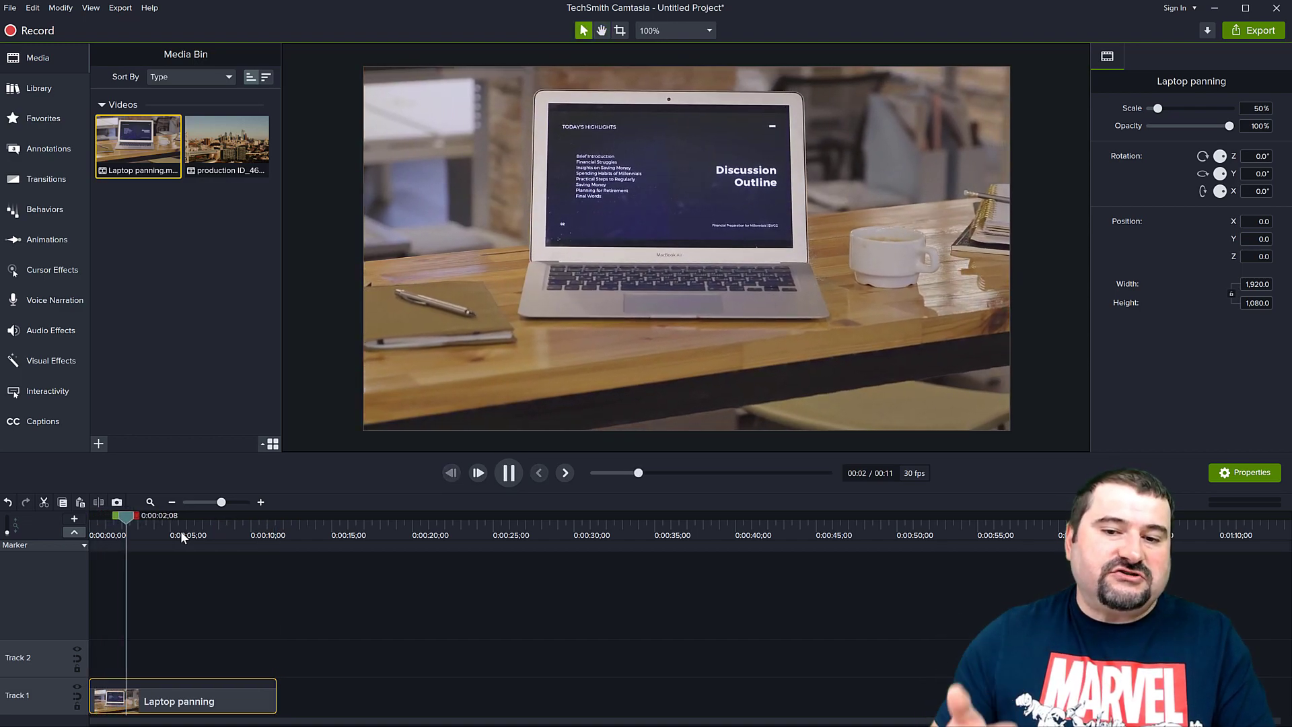
{"action": "key", "text": "space"}
Place the production ID_4687301 city video on Track 2 from the timeline start, filling the canvas, and hide Track 2
{"action": "left_click_drag", "start_coordinate": [586, 244], "coordinate": [619, 264]}
{"action": "left_click_drag", "start_coordinate": [364, 663], "coordinate": [238, 656]}
{"action": "left_click_drag", "start_coordinate": [598, 321], "coordinate": [665, 309]}
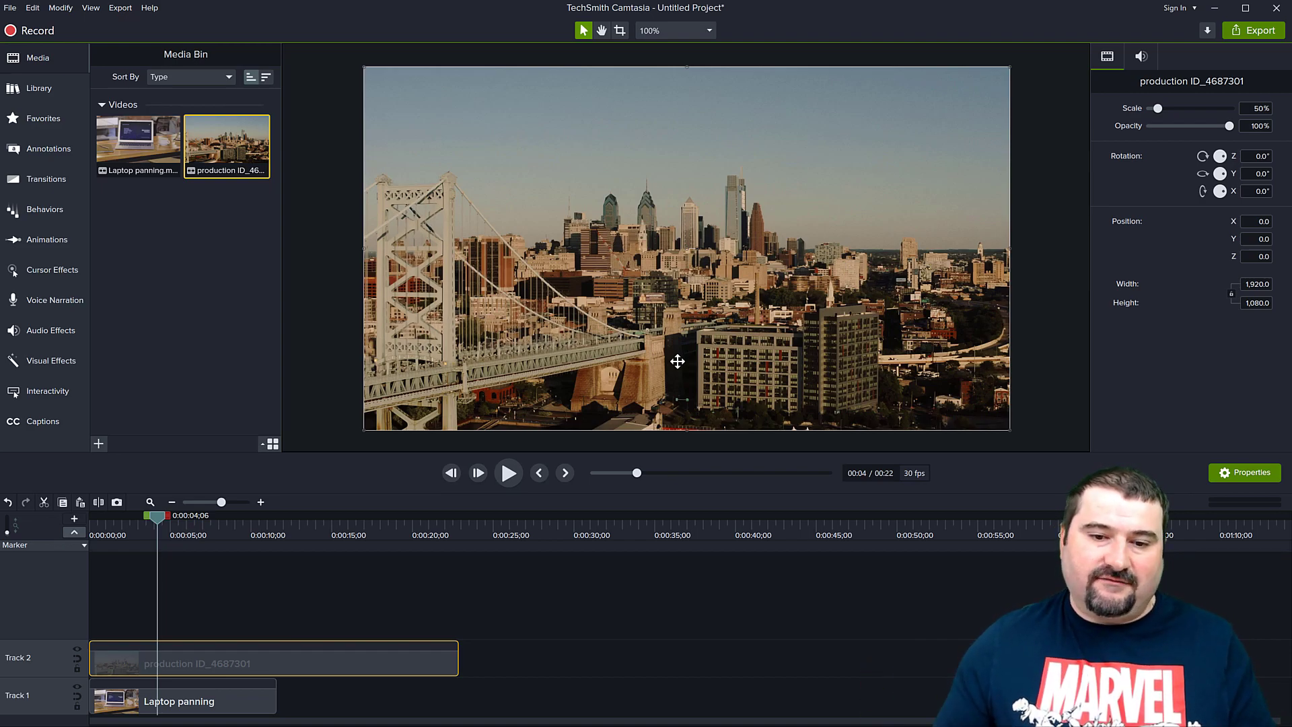
{"action": "left_click_drag", "start_coordinate": [159, 515], "coordinate": [88, 519]}
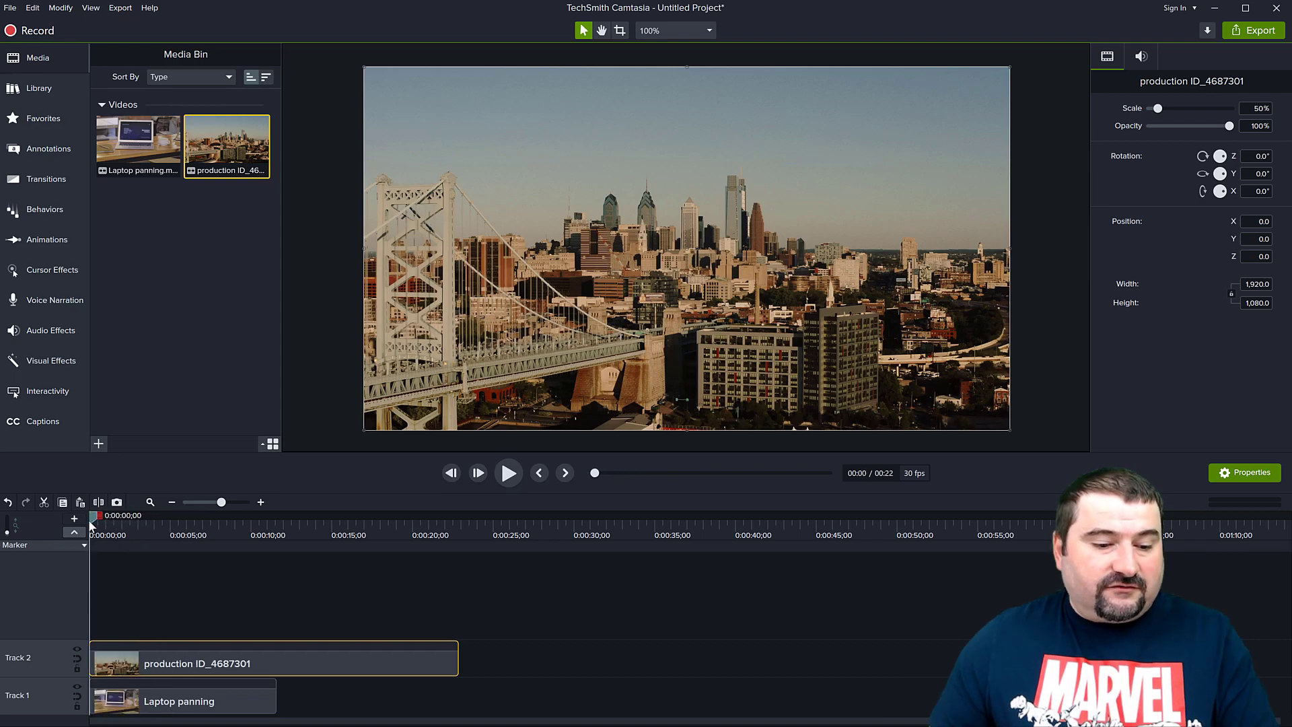
{"action": "left_click", "coordinate": [77, 649]}
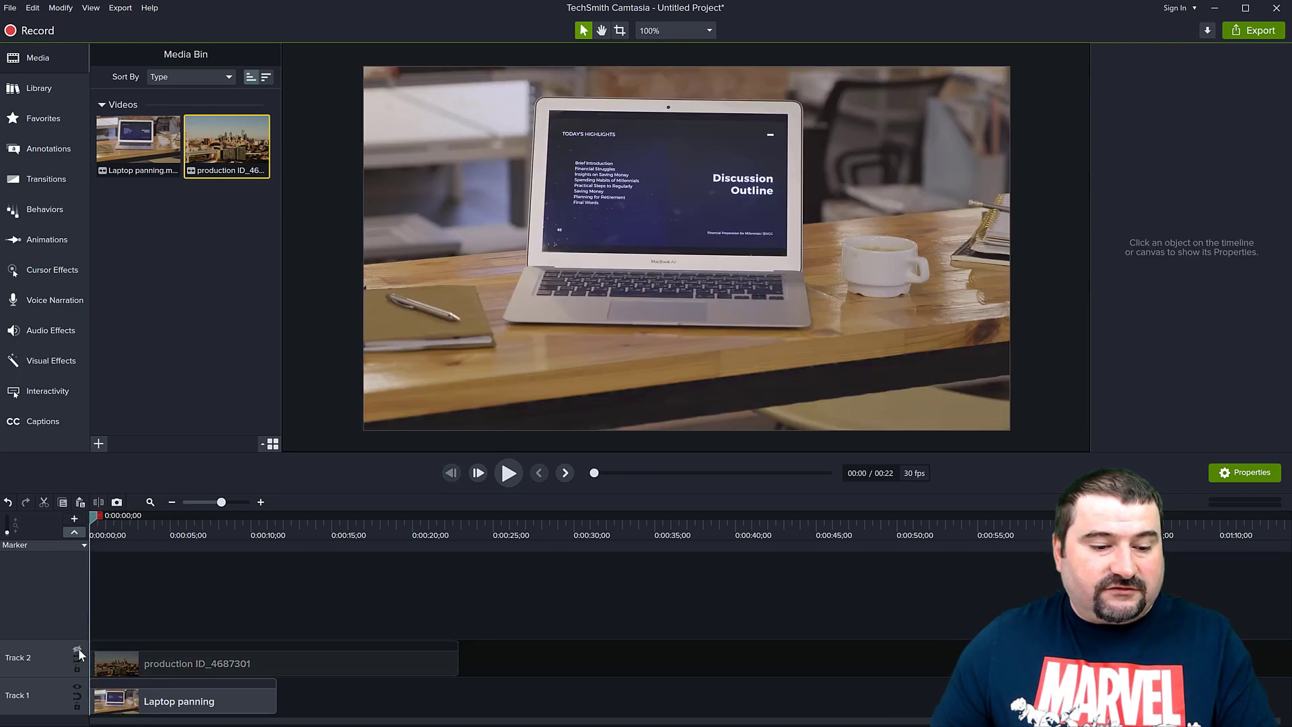
Move through the Laptop panning footage to check how the laptop screen's position shifts over time
{"action": "left_click_drag", "start_coordinate": [87, 517], "coordinate": [211, 537]}
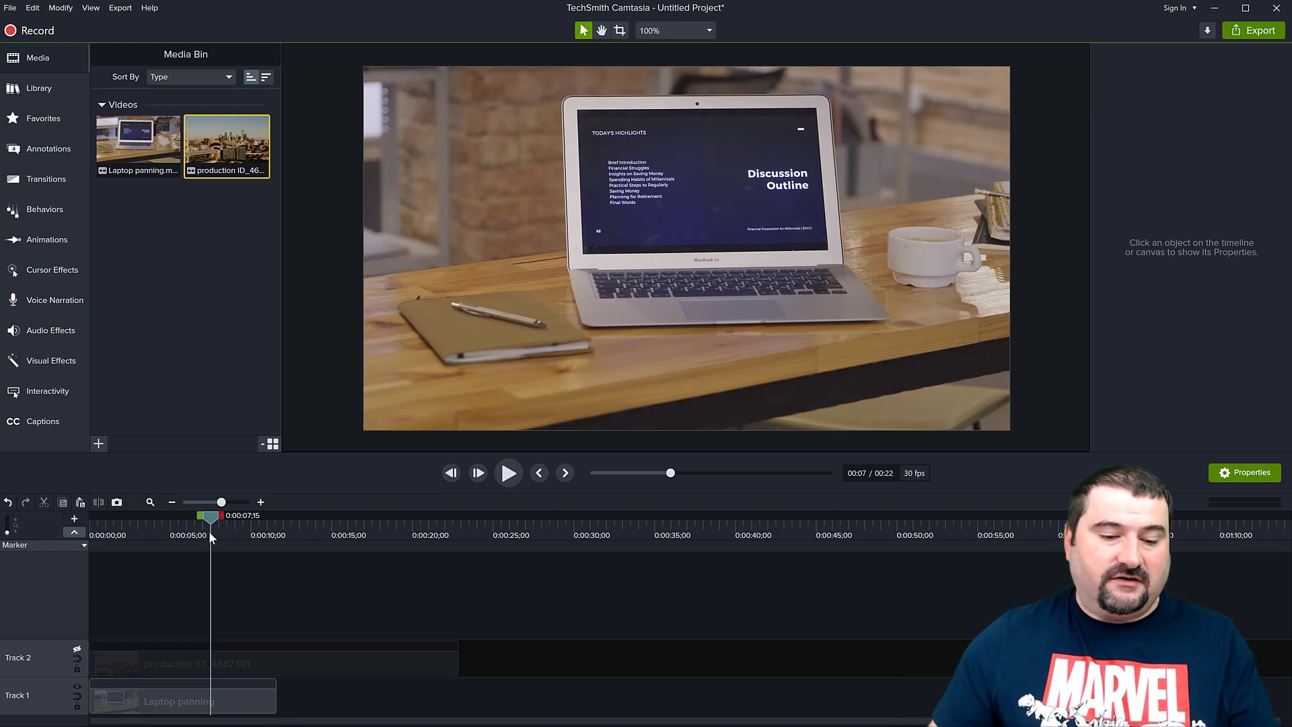
{"action": "mouse_move", "coordinate": [210, 516]}
{"action": "left_mouse_down"}
{"action": "mouse_move", "coordinate": [99, 527]}
{"action": "mouse_move", "coordinate": [240, 538]}
{"action": "mouse_move", "coordinate": [209, 537]}
{"action": "left_mouse_up"}
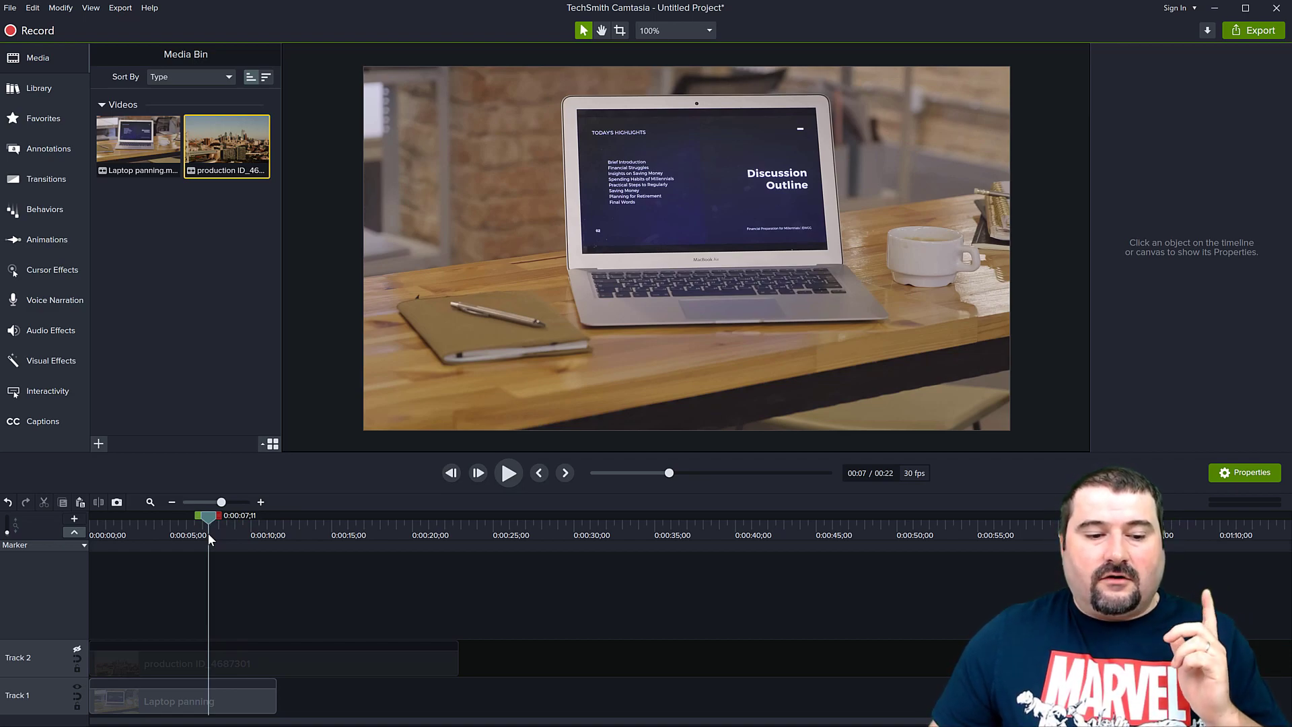
{"action": "left_click_drag", "start_coordinate": [207, 531], "coordinate": [113, 523]}
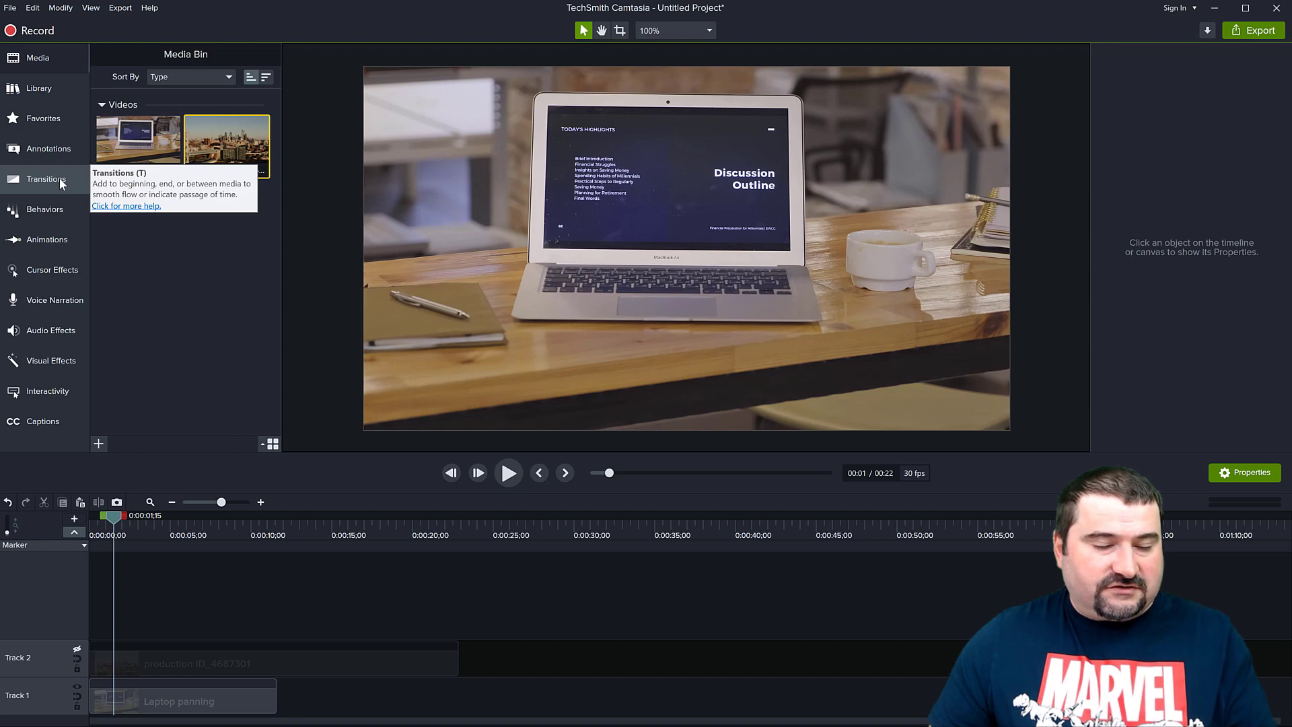
Add a basic solid rectangle over the laptop screen and set its fill colour to red
{"action": "left_click", "coordinate": [37, 151]}
{"action": "mouse_move", "coordinate": [250, 181]}
{"action": "left_mouse_down"}
{"action": "mouse_move", "coordinate": [577, 236]}
{"action": "mouse_move", "coordinate": [593, 153]}
{"action": "left_mouse_up"}
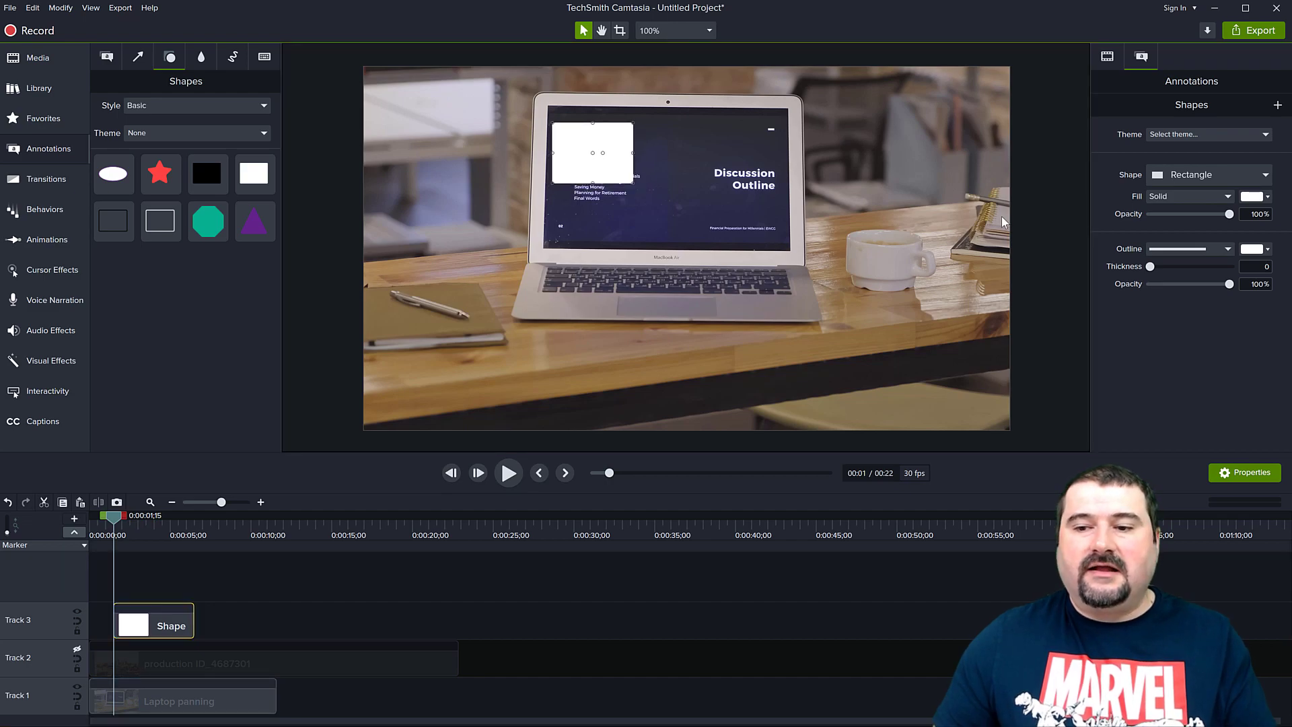
{"action": "left_click", "coordinate": [1268, 197]}
{"action": "left_click_drag", "start_coordinate": [1265, 264], "coordinate": [1286, 254]}
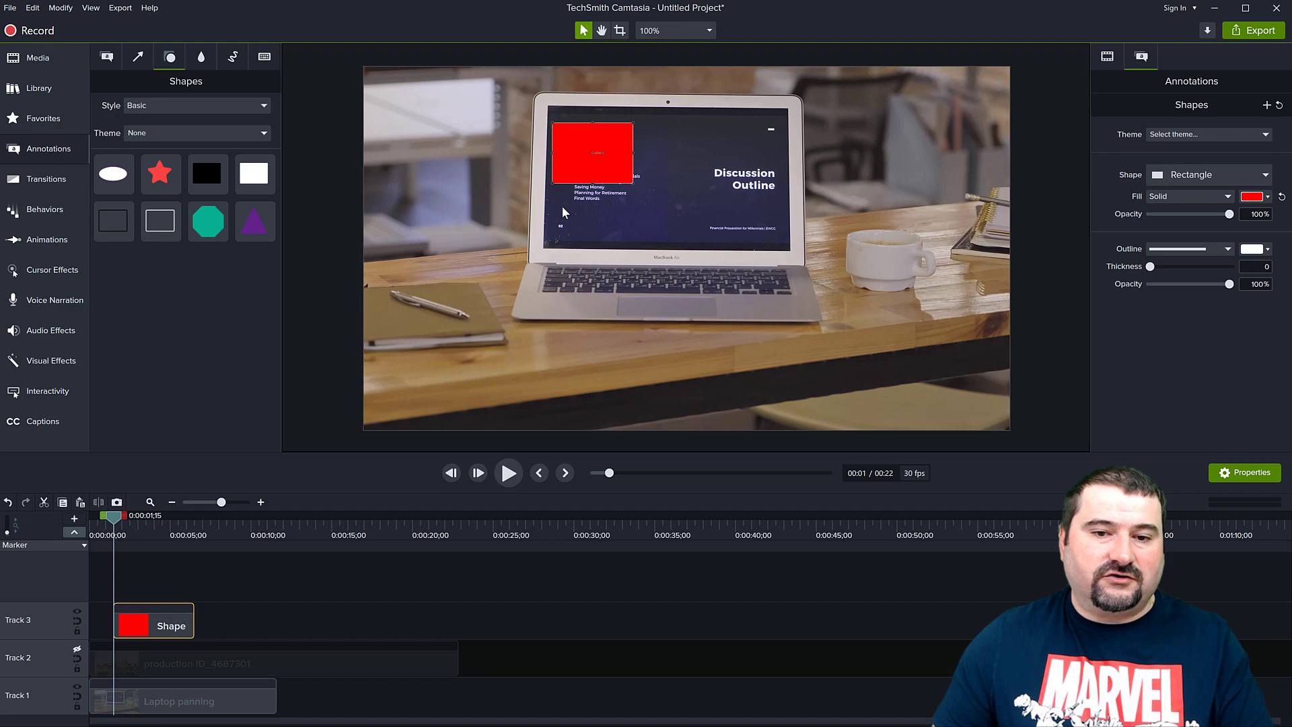
Extend the red rectangle's clip on Track 3 from the timeline start to the end of the Laptop panning clip
{"action": "left_click_drag", "start_coordinate": [116, 632], "coordinate": [92, 629]}
{"action": "left_click_drag", "start_coordinate": [195, 619], "coordinate": [276, 619]}
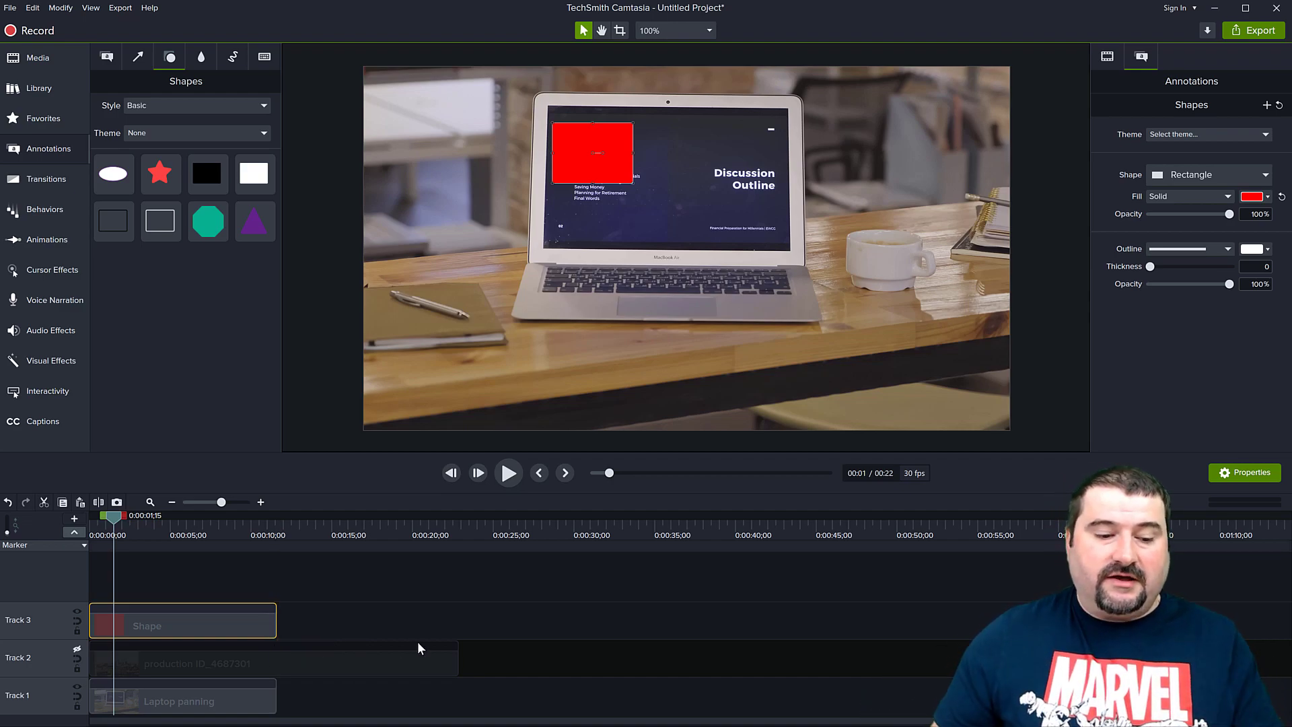
{"action": "scroll", "coordinate": [254, 685], "scroll_direction": "up", "scroll_amount": 3}
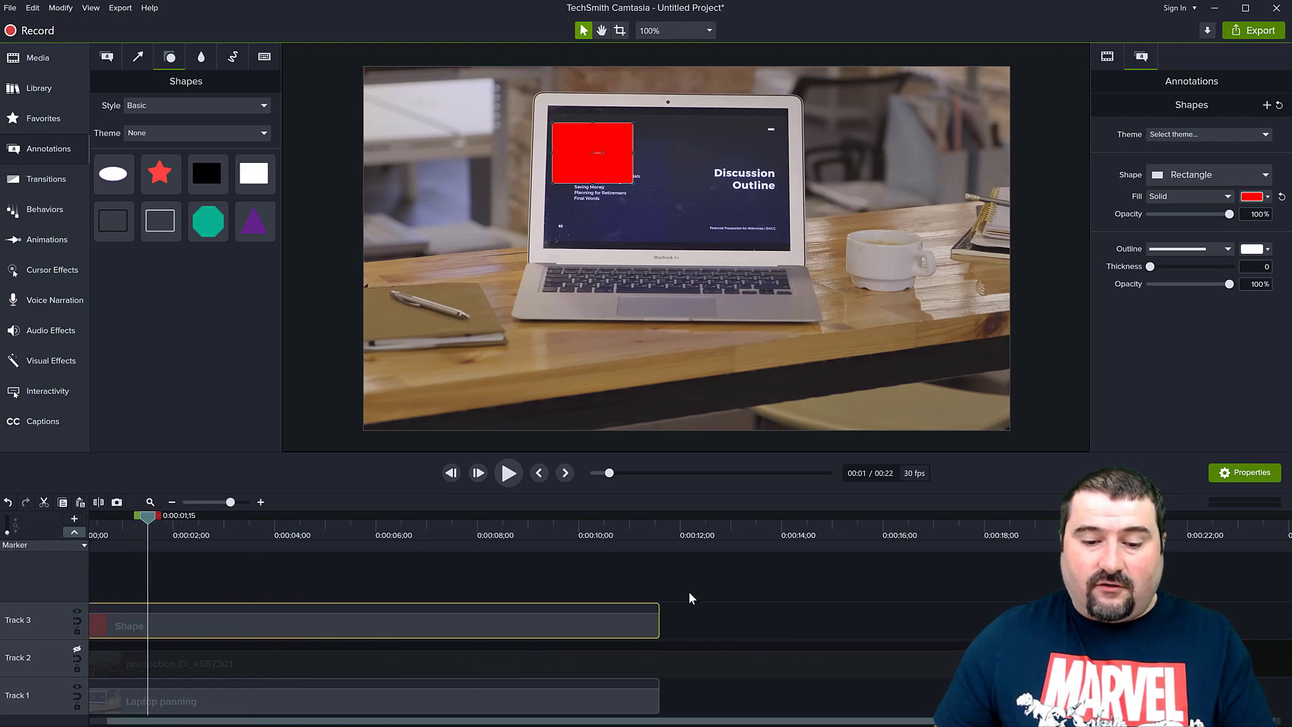
{"action": "scroll", "coordinate": [670, 684], "scroll_direction": "left", "scroll_amount": 1}
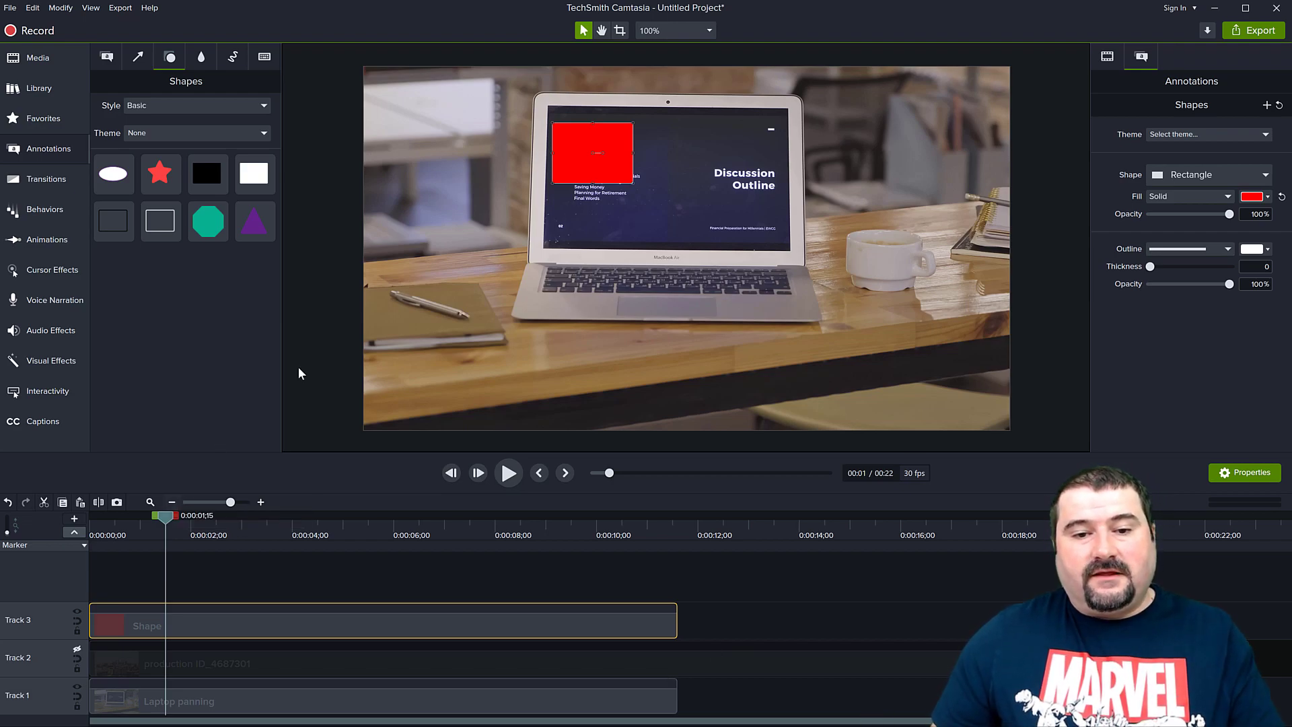
At the first frame, move the red rectangle over the laptop's top bezel and widen it to span the lid
{"action": "left_click_drag", "start_coordinate": [578, 162], "coordinate": [566, 87]}
{"action": "left_click_drag", "start_coordinate": [170, 525], "coordinate": [76, 532]}
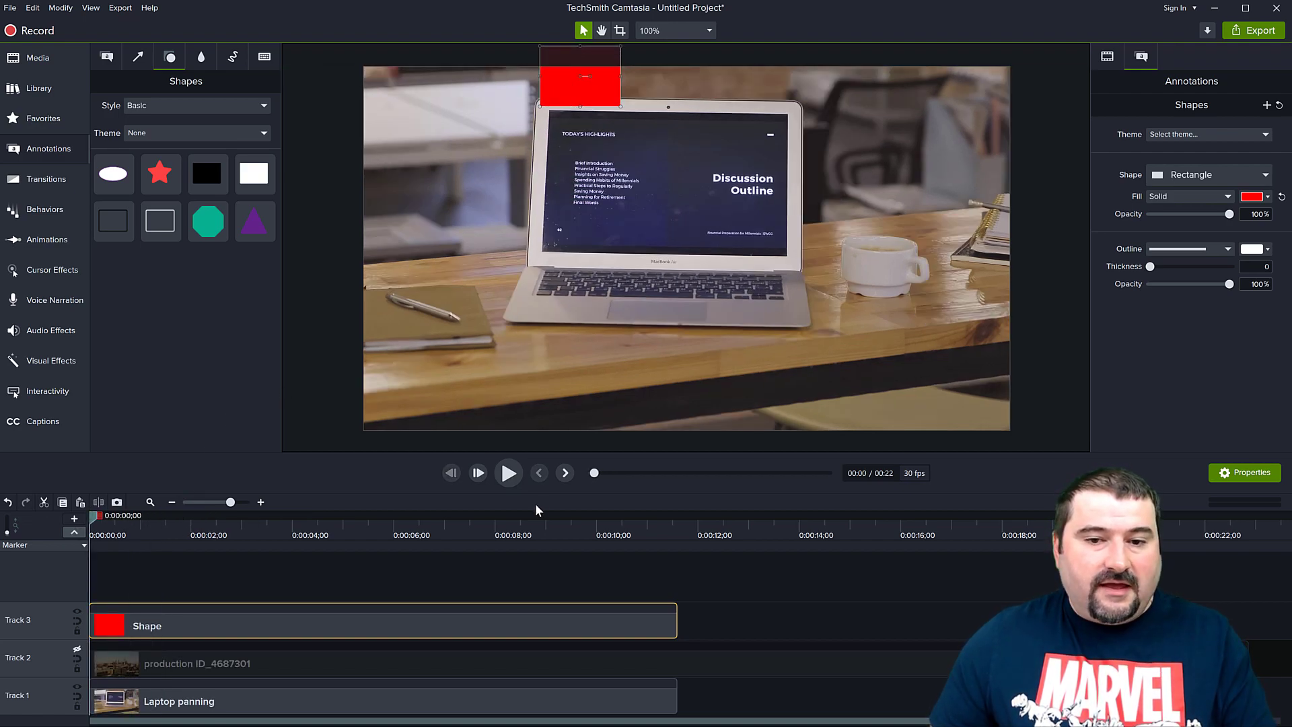
{"action": "left_click_drag", "start_coordinate": [627, 75], "coordinate": [812, 90]}
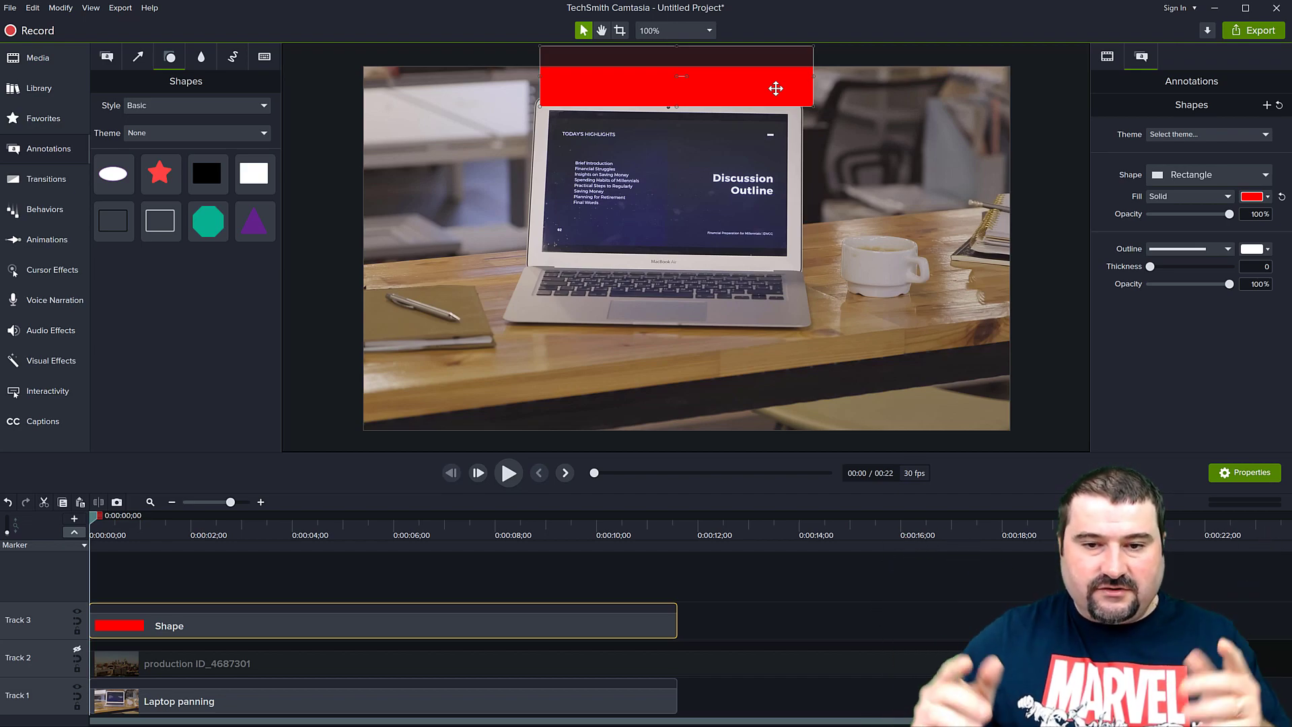
{"action": "left_click_drag", "start_coordinate": [707, 79], "coordinate": [702, 82]}
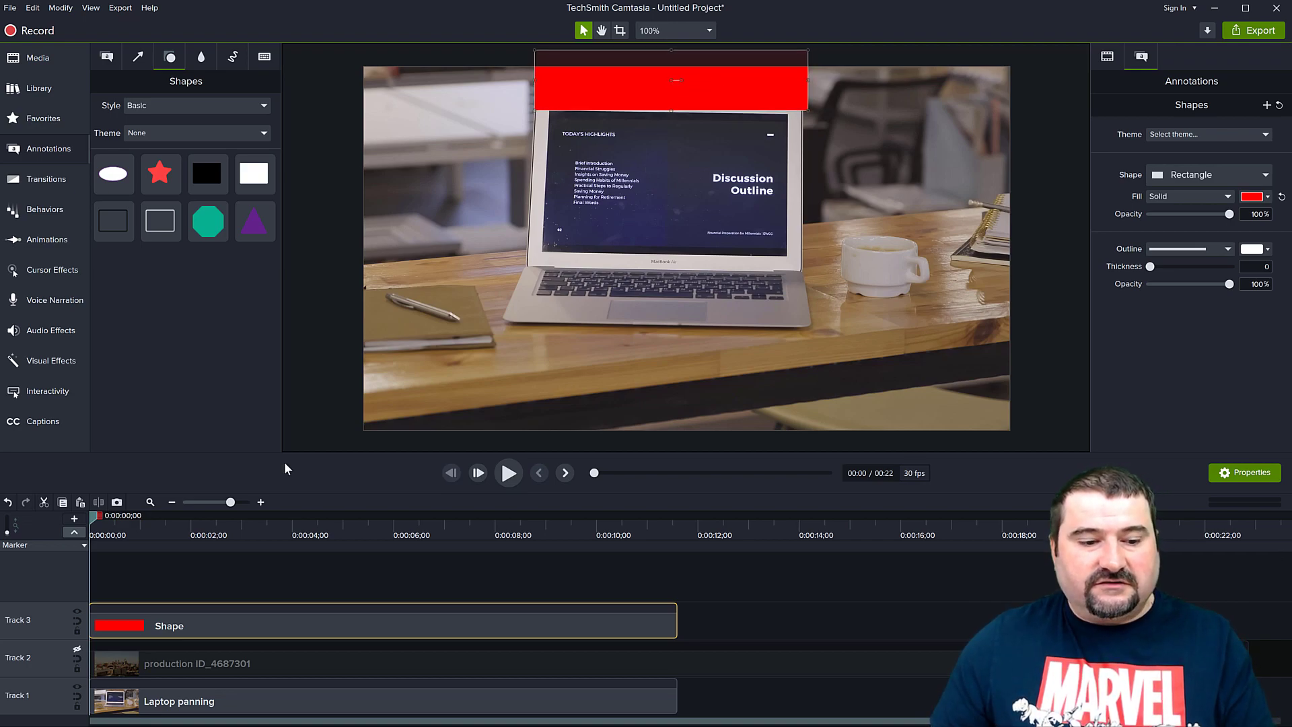
Check the rectangle near 8 seconds and widen it on both sides beyond the canvas edges
{"action": "left_click_drag", "start_coordinate": [96, 519], "coordinate": [516, 570]}
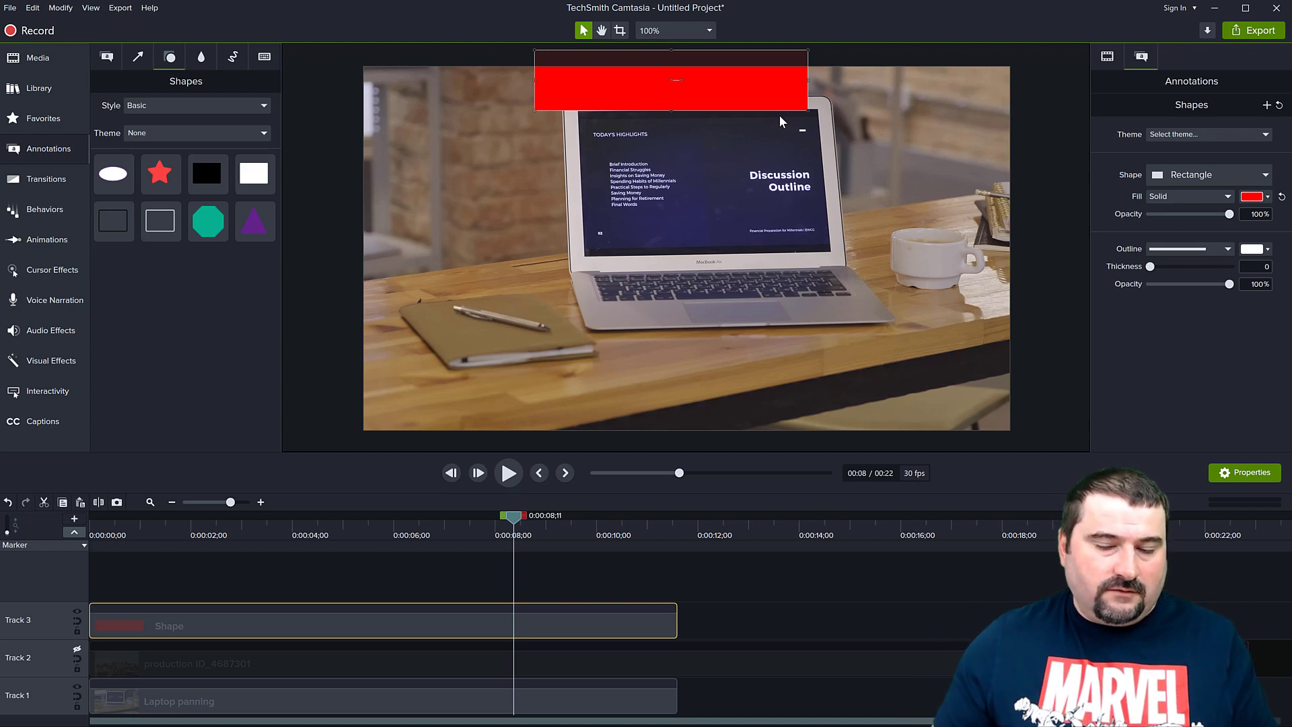
{"action": "left_click_drag", "start_coordinate": [533, 79], "coordinate": [344, 87]}
{"action": "left_click_drag", "start_coordinate": [806, 80], "coordinate": [1042, 84]}
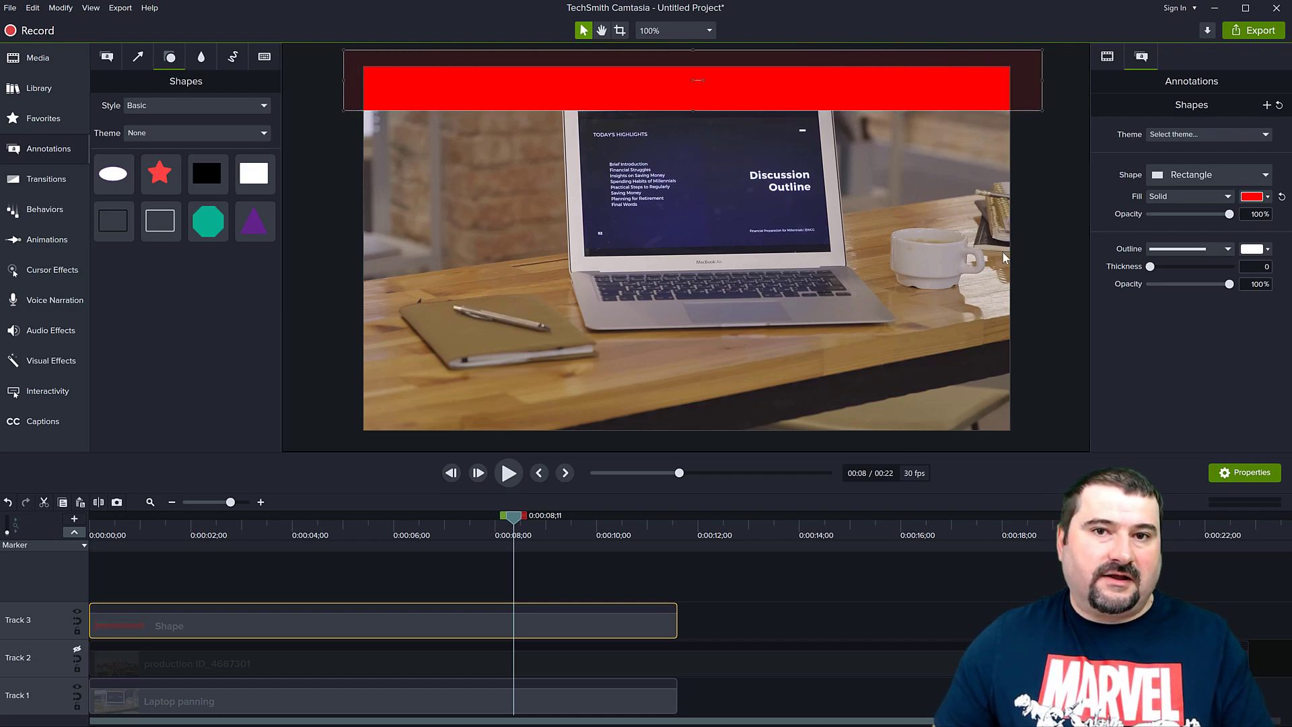
Stretch the red rectangle upward well past the canvas, to a height of 395
{"action": "scroll", "coordinate": [1003, 251], "scroll_direction": "up", "scroll_amount": 5}
{"action": "scroll", "coordinate": [1002, 251], "scroll_direction": "down", "scroll_amount": 6}
{"action": "key", "text": "space"}
{"action": "left_click_drag", "start_coordinate": [769, 135], "coordinate": [760, 271]}
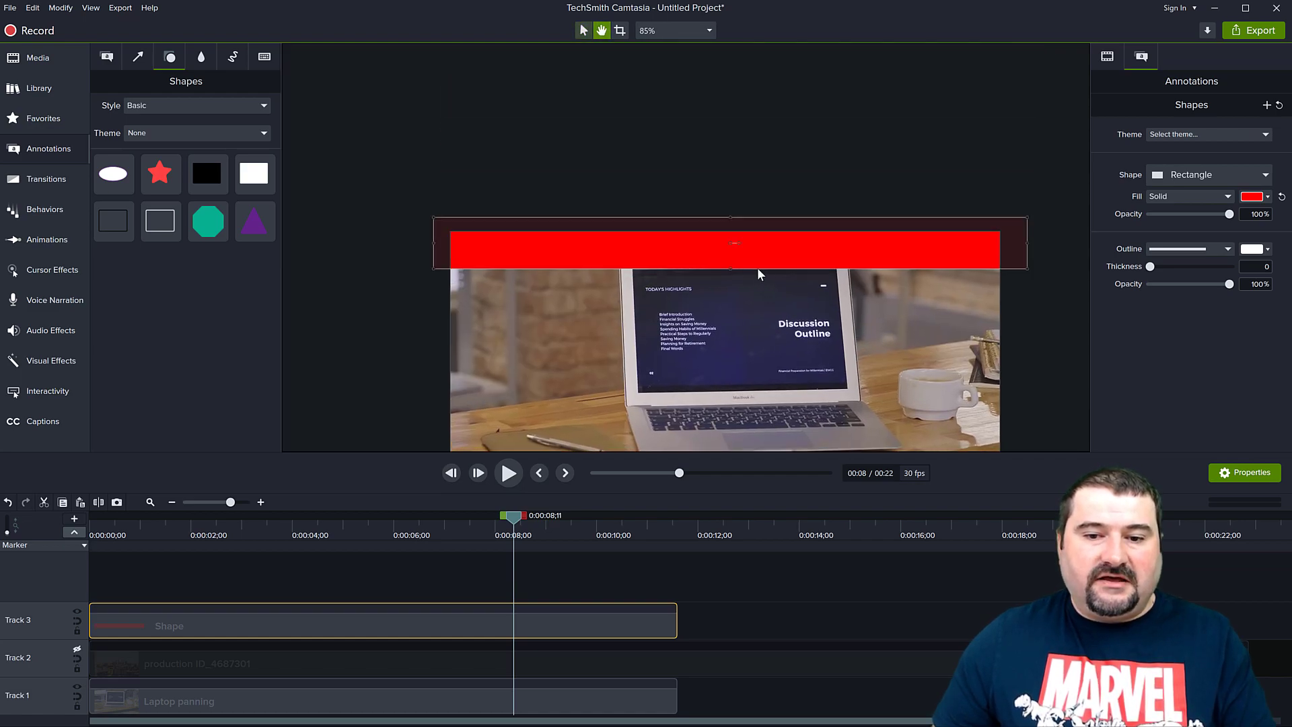
{"action": "left_click_drag", "start_coordinate": [730, 213], "coordinate": [731, 156]}
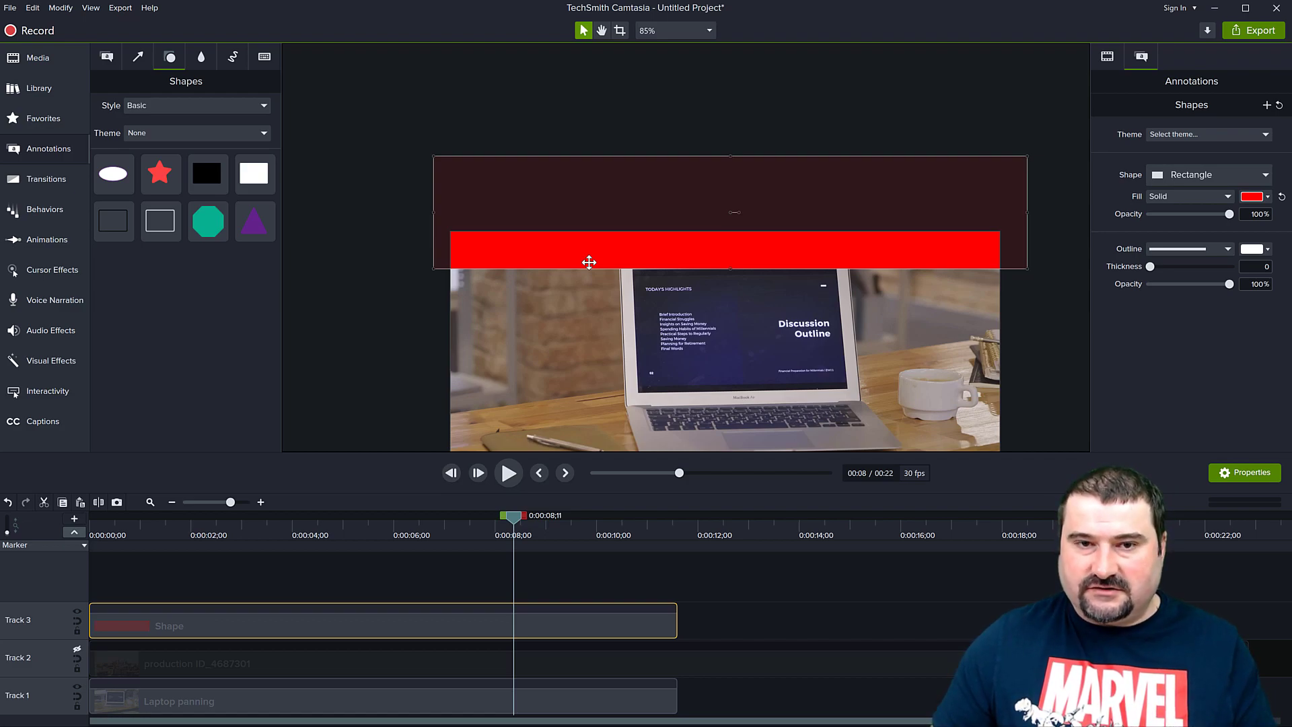
{"action": "scroll", "coordinate": [740, 275], "scroll_direction": "up", "scroll_amount": 2}
{"action": "scroll", "coordinate": [739, 275], "scroll_direction": "up", "scroll_amount": 4}
{"action": "left_click_drag", "start_coordinate": [759, 222], "coordinate": [758, 224]}
At the first frame, rotate the red rectangle to -0.9° on Z and shift it to line up with the laptop screen's upper edge
{"action": "left_click_drag", "start_coordinate": [515, 516], "coordinate": [63, 535]}
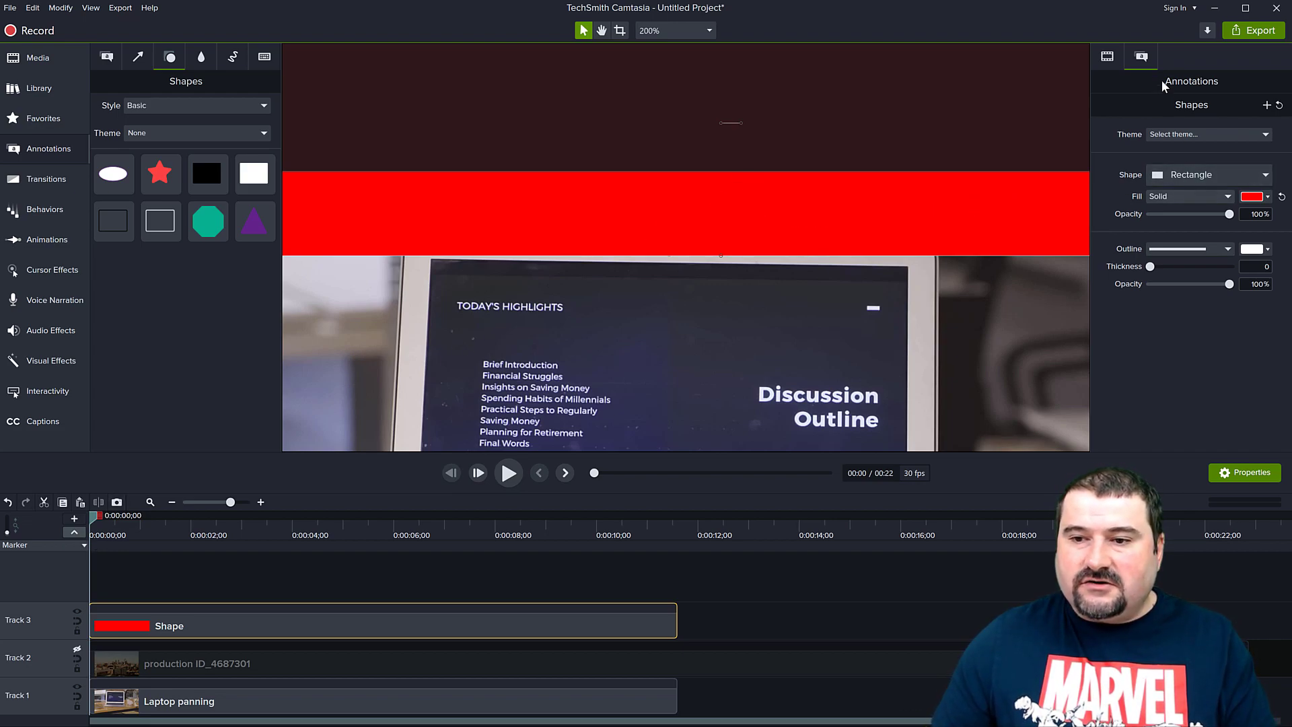
{"action": "left_click", "coordinate": [1109, 57]}
{"action": "left_click", "coordinate": [1256, 156]}
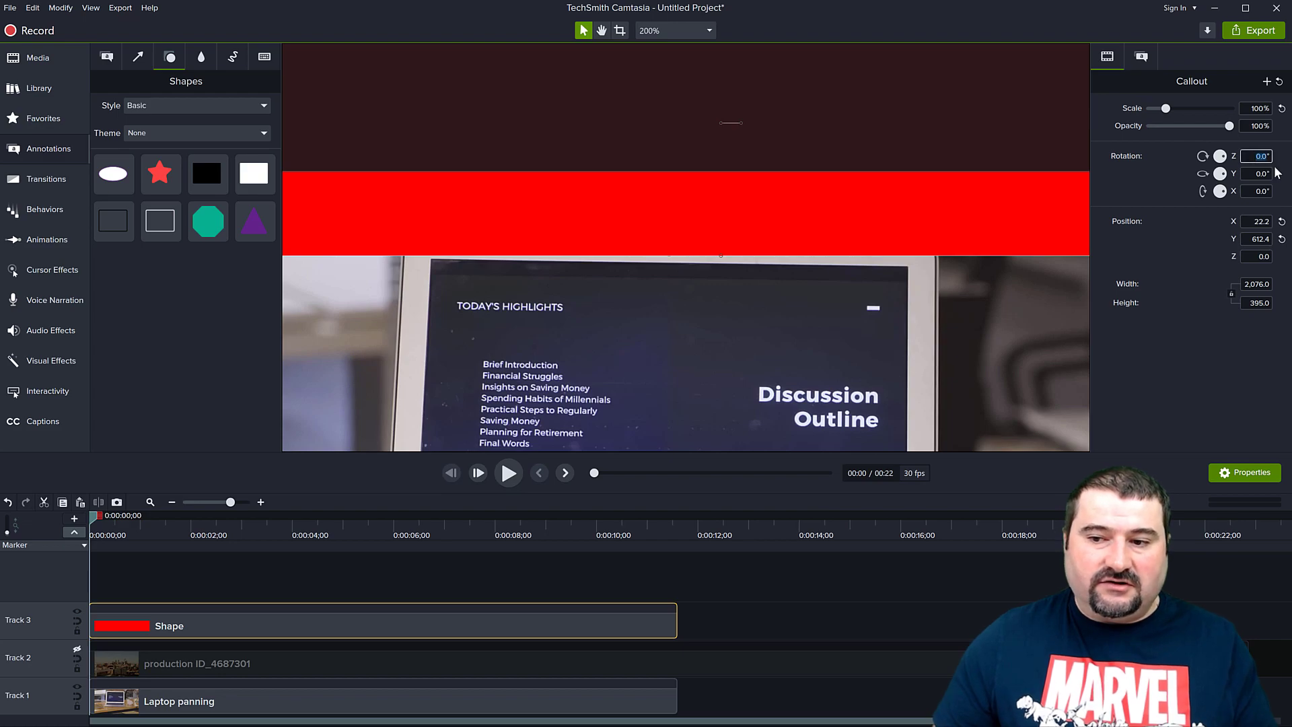
{"action": "type", "text": "0.5"}
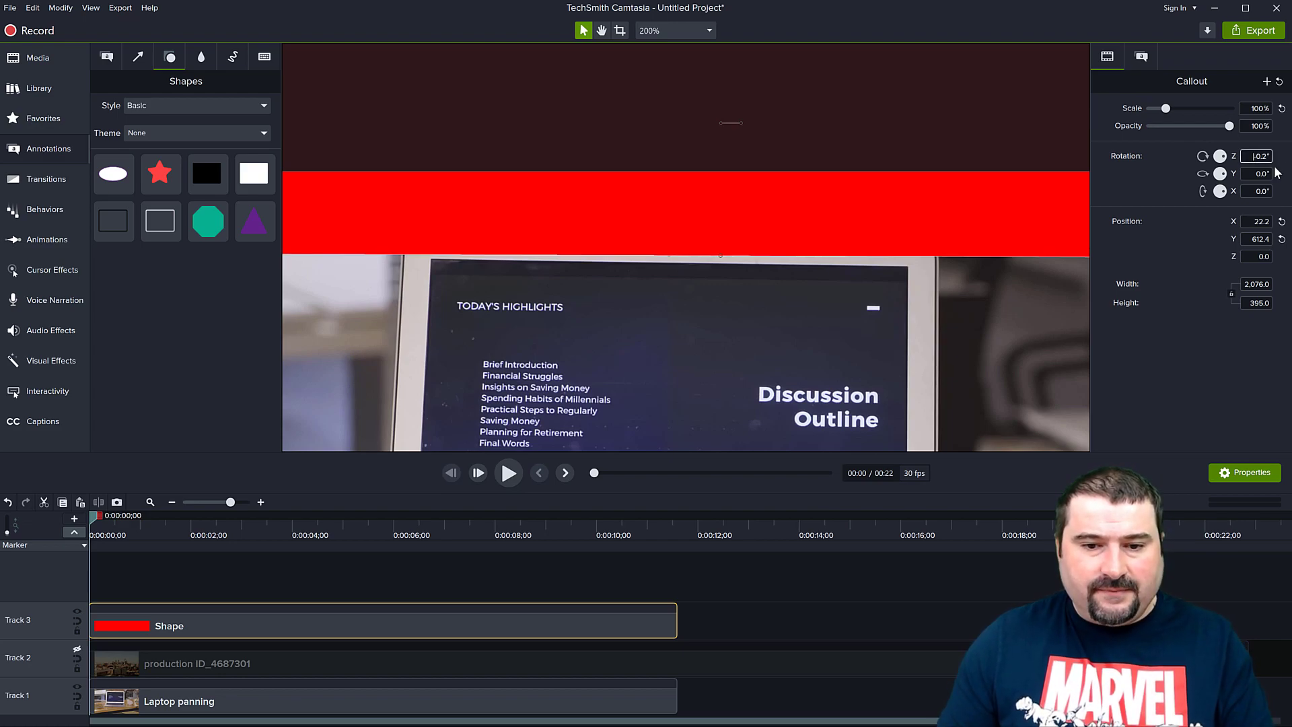
{"action": "key", "text": "Down"}
{"action": "key", "text": "Down"}
{"action": "key", "text": "Down"}
{"action": "key", "text": "Down"}
{"action": "key", "text": "Down"}
{"action": "key", "text": "Up"}
{"action": "key", "text": "Down"}
{"action": "left_click_drag", "start_coordinate": [903, 218], "coordinate": [901, 227]}
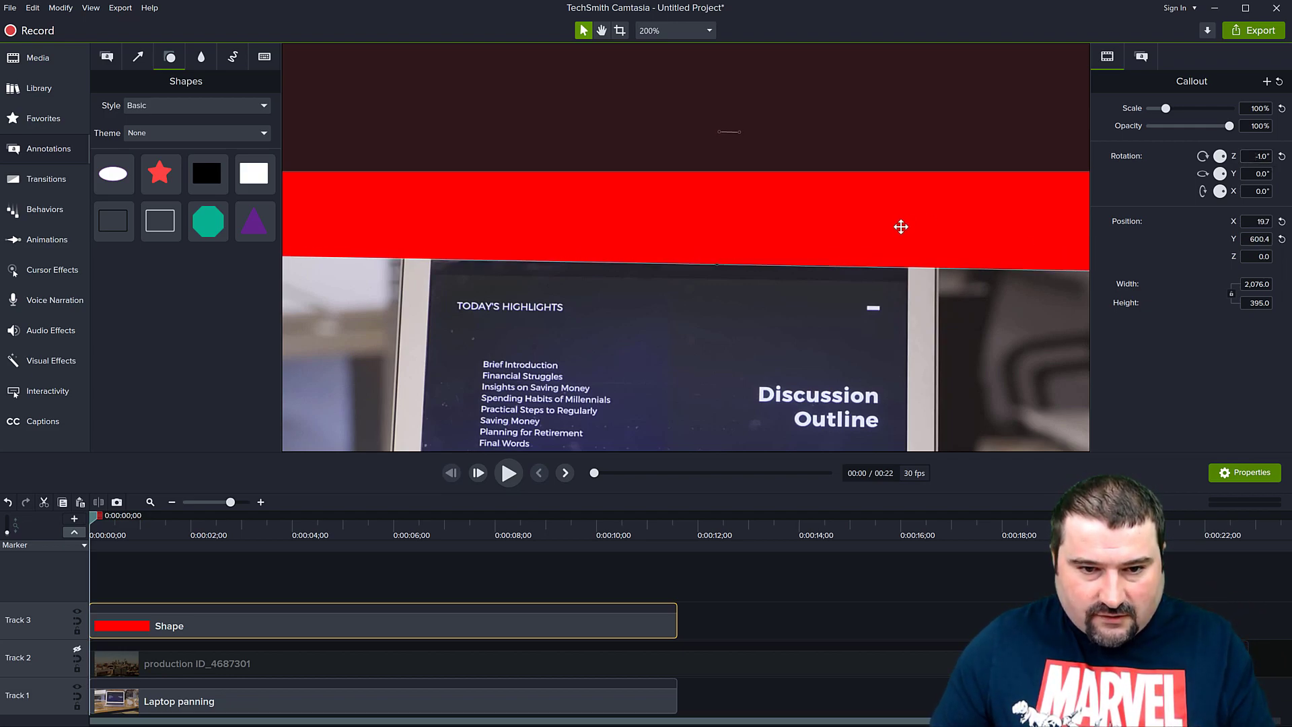
{"action": "left_click", "coordinate": [1254, 156]}
{"action": "key", "text": "Up"}
{"action": "left_click", "coordinate": [1191, 381]}
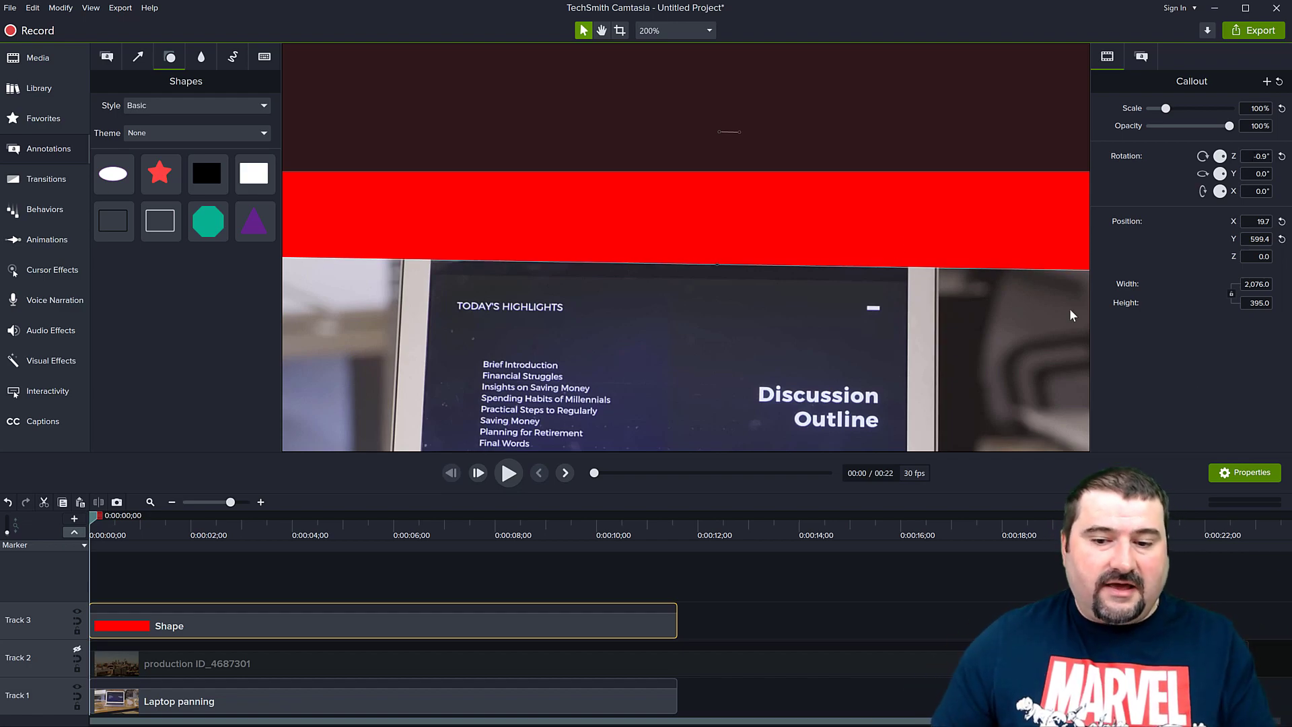
Cover everything below the laptop screen with a duplicate of the red rectangle, enlarged downward to a height of 674
{"action": "scroll", "coordinate": [837, 289], "scroll_direction": "down", "scroll_amount": 5}
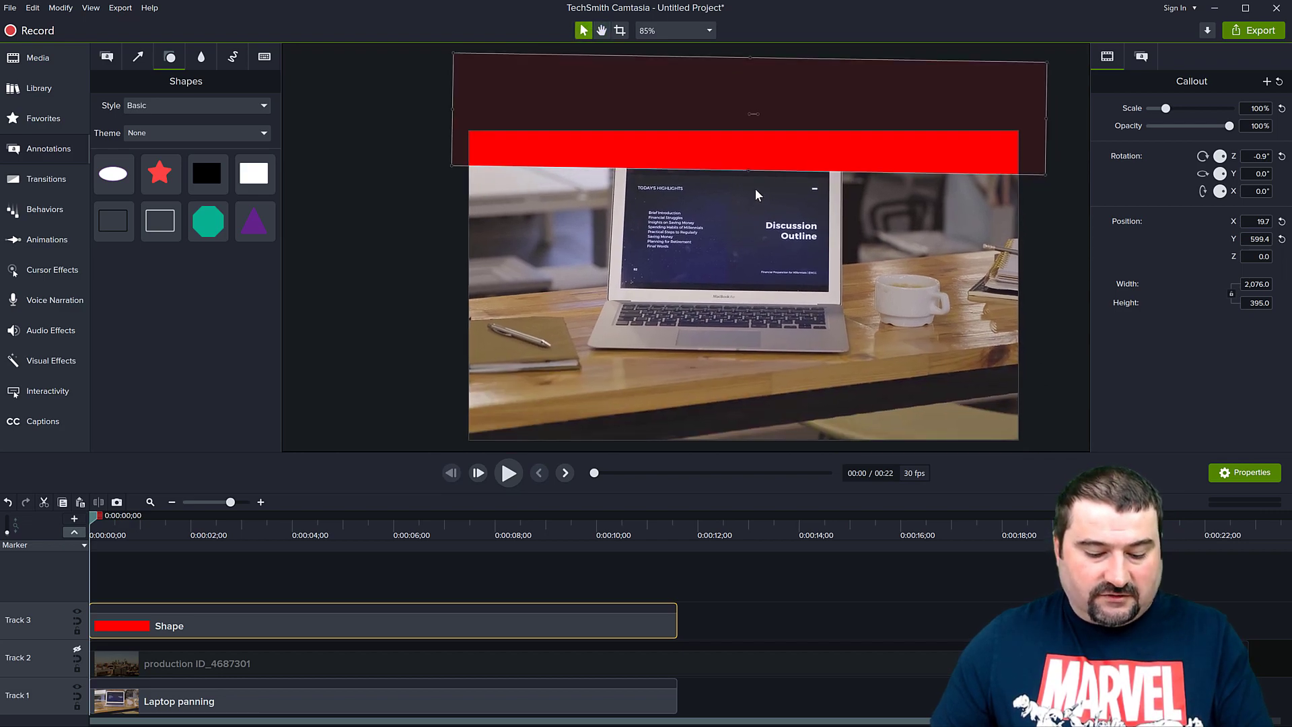
{"action": "key", "text": "ctrl+d"}
{"action": "left_click_drag", "start_coordinate": [758, 115], "coordinate": [762, 389]}
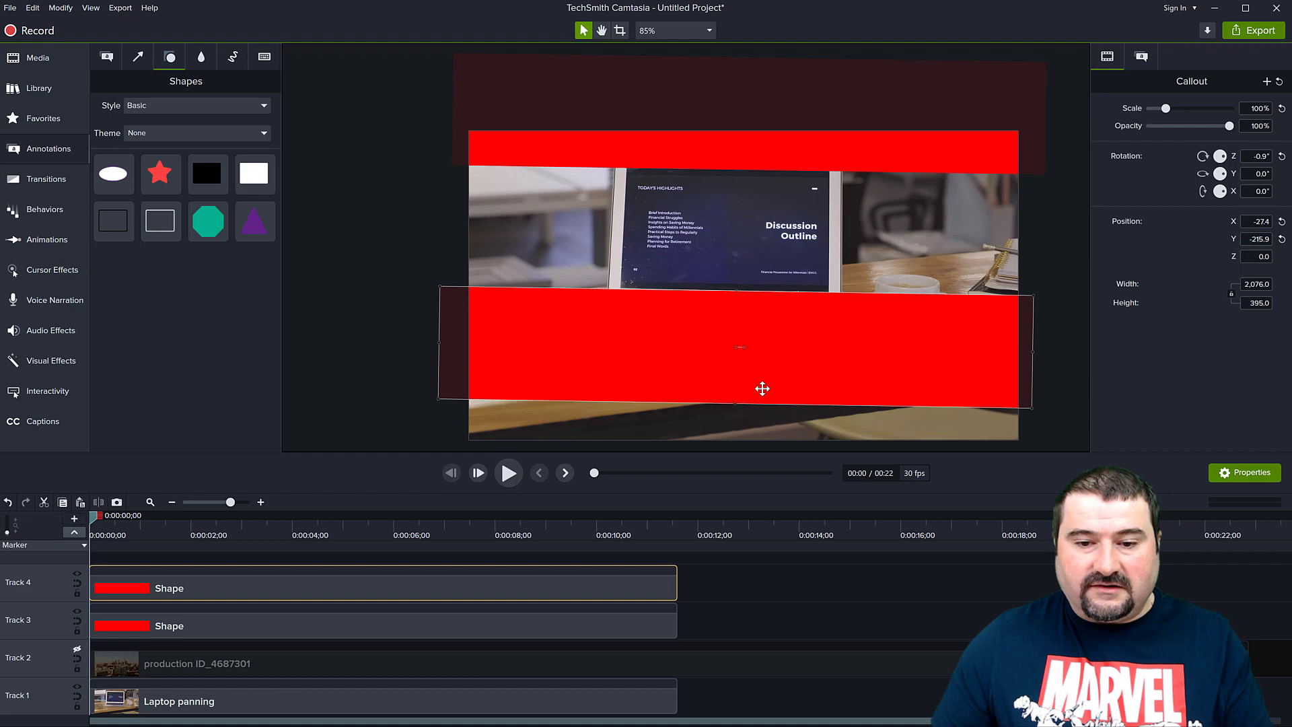
{"action": "scroll", "coordinate": [742, 344], "scroll_direction": "up", "scroll_amount": 4}
{"action": "scroll", "coordinate": [742, 344], "scroll_direction": "down", "scroll_amount": 1}
{"action": "left_click_drag", "start_coordinate": [727, 313], "coordinate": [728, 312]}
{"action": "scroll", "coordinate": [734, 317], "scroll_direction": "down", "scroll_amount": 2}
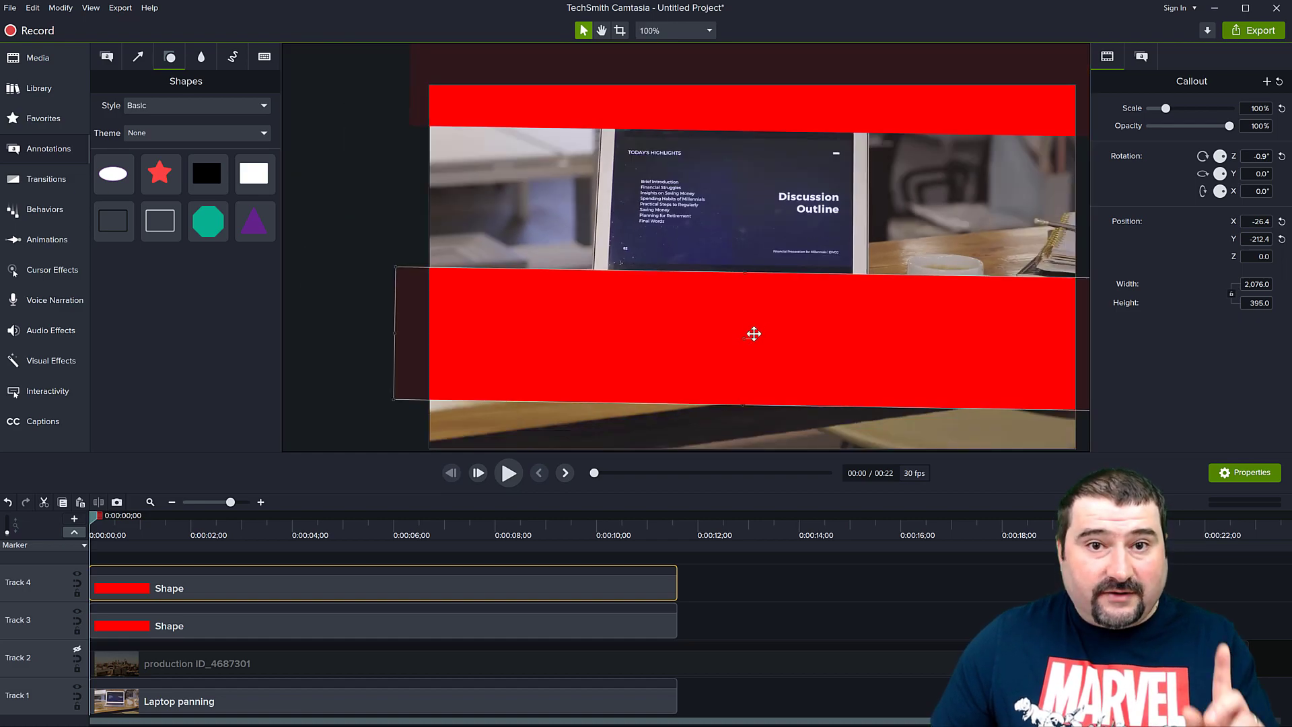
{"action": "scroll", "coordinate": [746, 409], "scroll_direction": "down", "scroll_amount": 1}
{"action": "left_click_drag", "start_coordinate": [761, 398], "coordinate": [729, 376]}
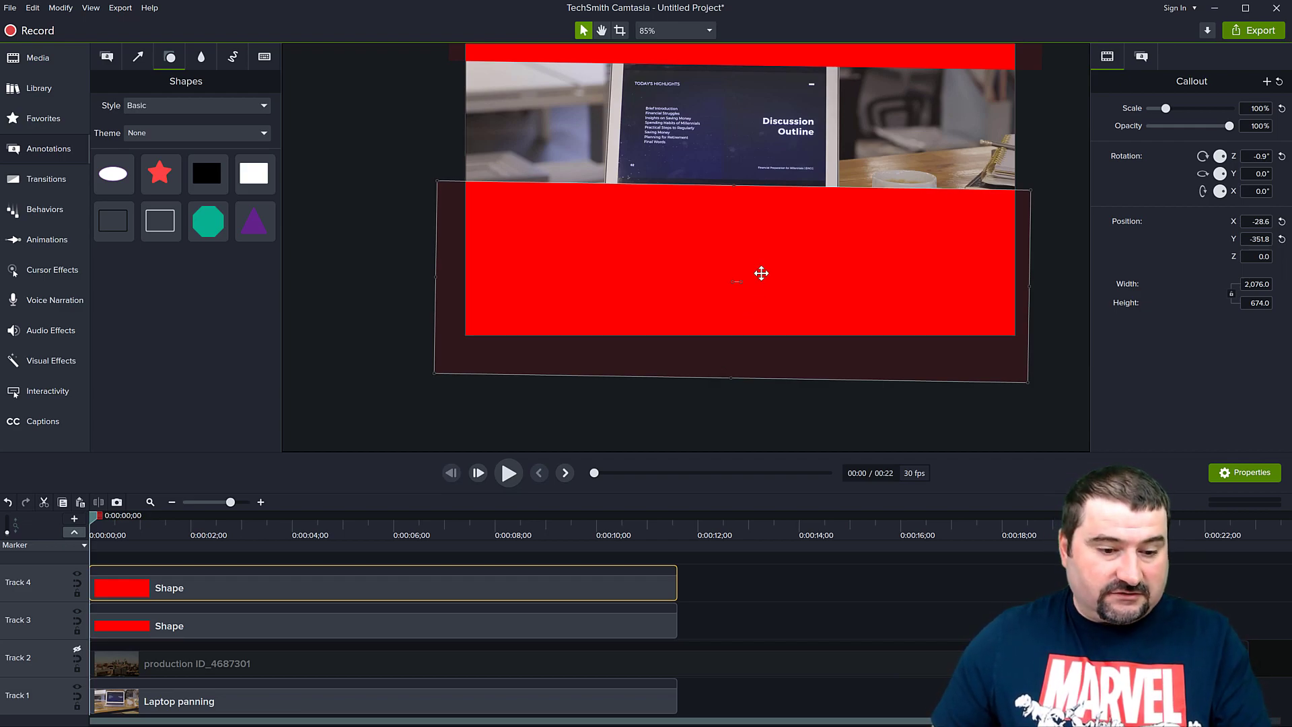
Duplicate the lower red rectangle, rotate the copy to 90° on Z and place it along the laptop screen's left side
{"action": "key", "text": "ctrl+d"}
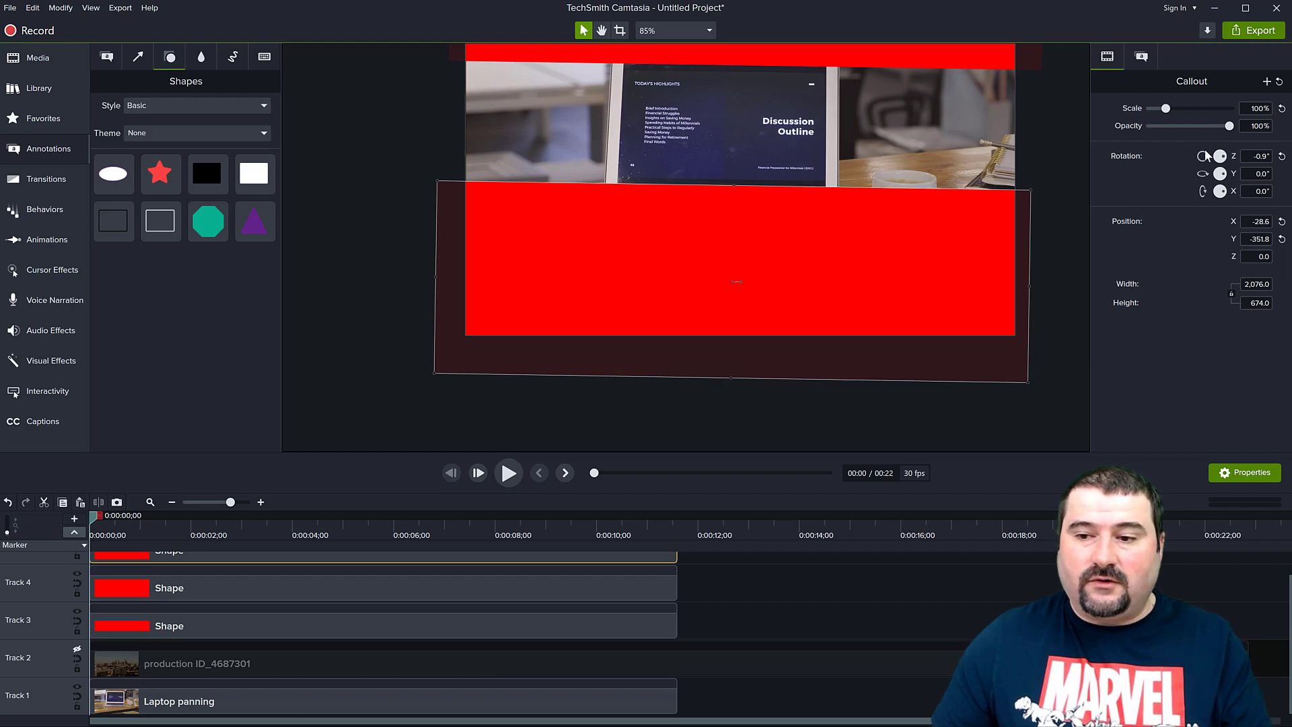
{"action": "left_click", "coordinate": [1254, 158]}
{"action": "type", "text": "90"}
{"action": "key", "text": "Return"}
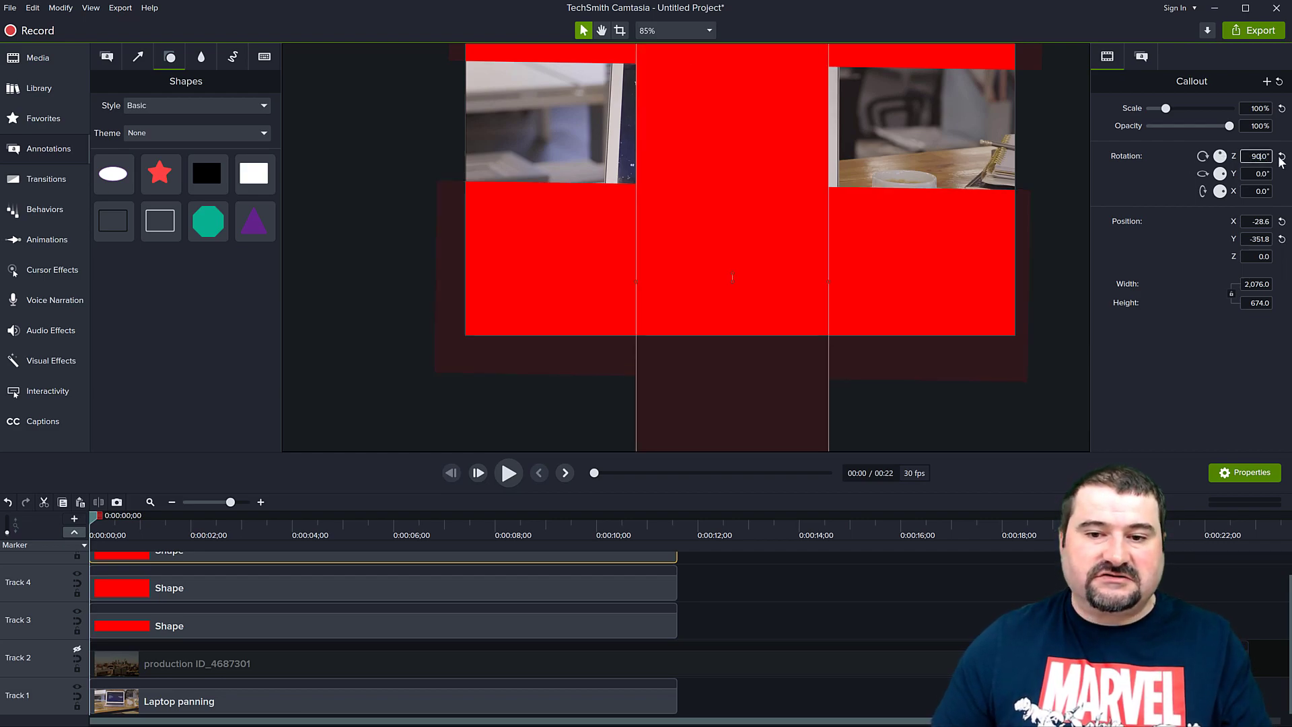
{"action": "left_click_drag", "start_coordinate": [732, 395], "coordinate": [547, 305]}
Shorten the vertical red rectangle at both ends to a width of 1,398, keeping it slightly beyond the canvas
{"action": "scroll", "coordinate": [546, 305], "scroll_direction": "down", "scroll_amount": 5}
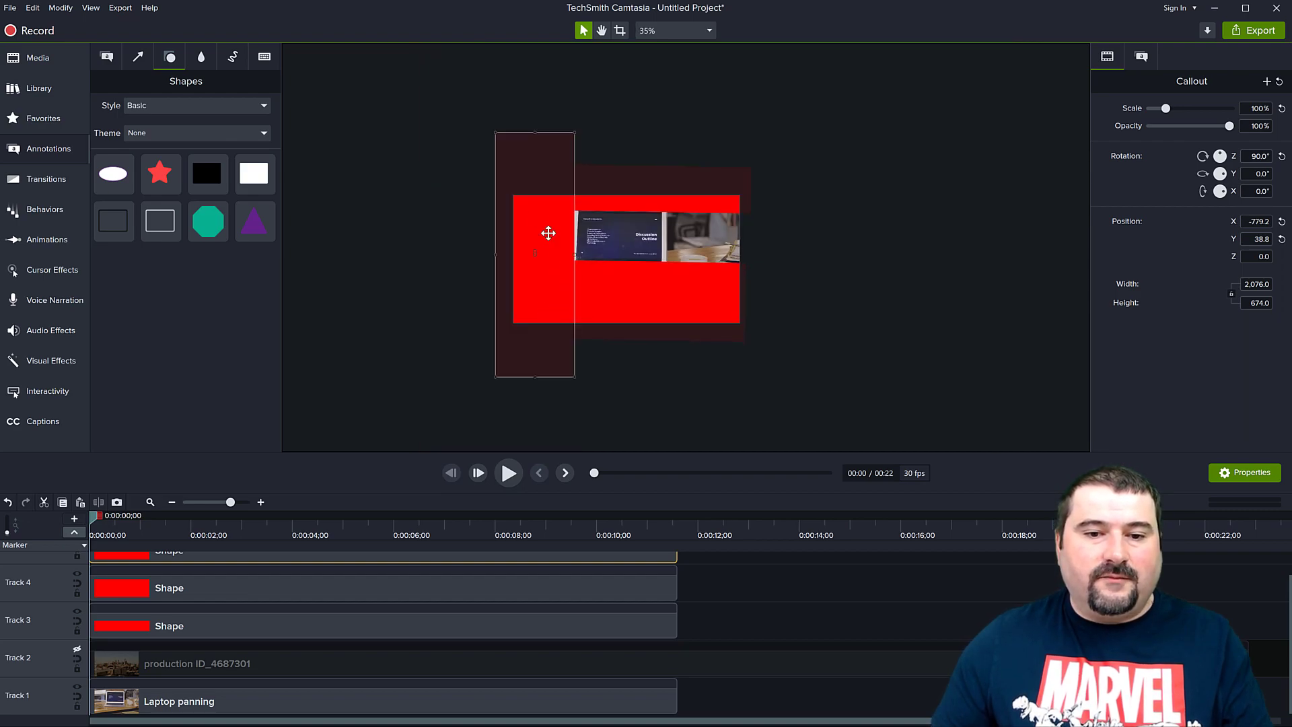
{"action": "left_click_drag", "start_coordinate": [534, 133], "coordinate": [535, 173]}
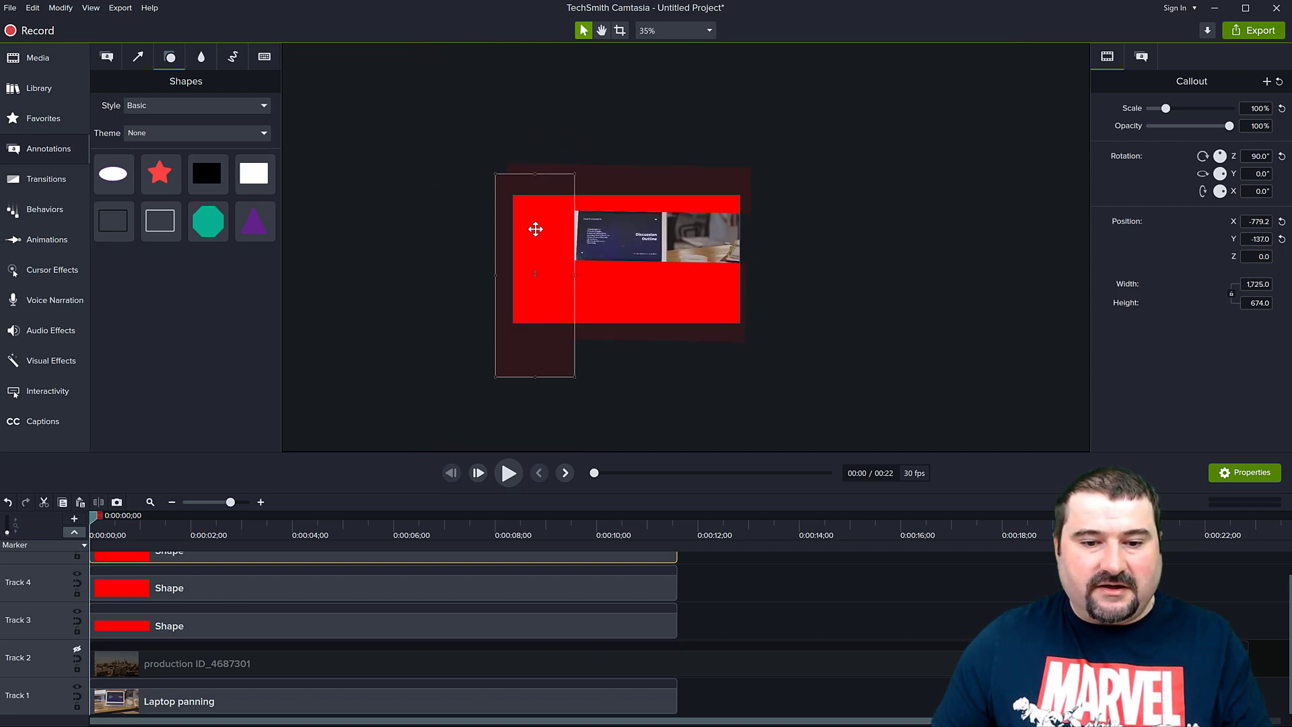
{"action": "left_click_drag", "start_coordinate": [536, 375], "coordinate": [533, 338]}
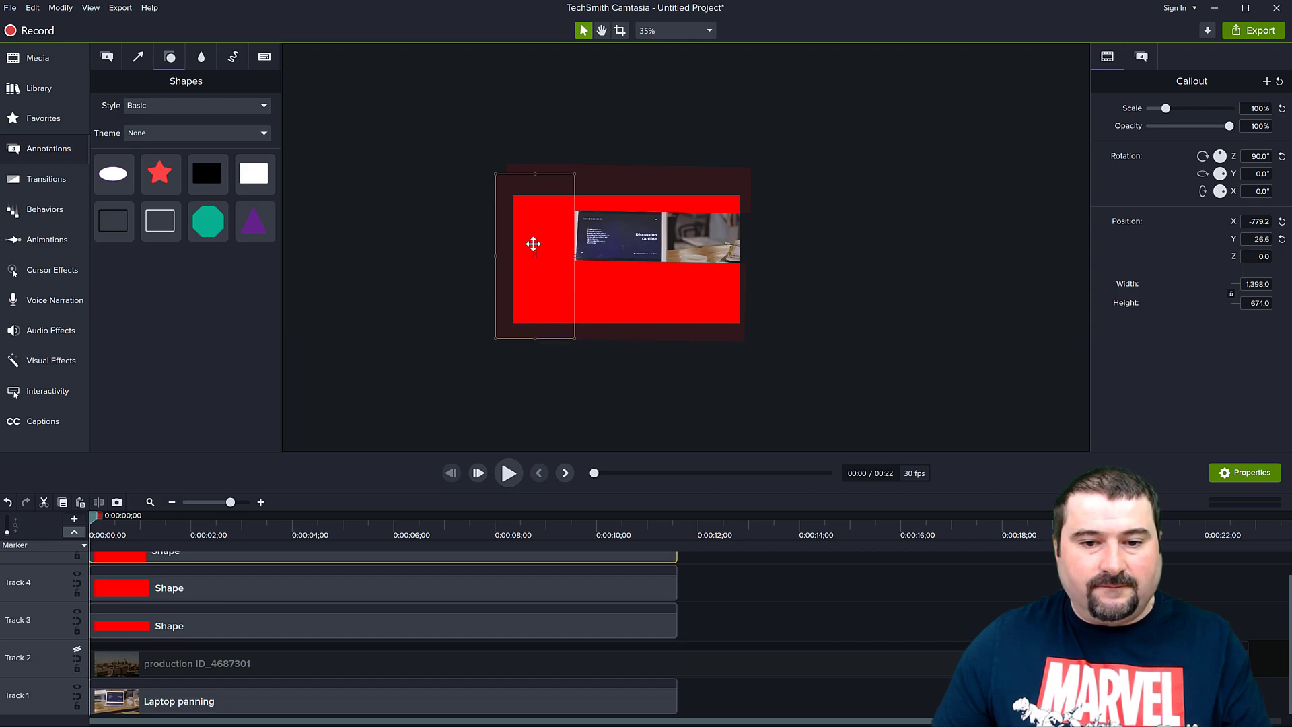
Rotate the vertical red rectangle to 86.9° on Z and move it flush with the laptop screen's slanted left edge
{"action": "scroll", "coordinate": [533, 245], "scroll_direction": "up", "scroll_amount": 5}
{"action": "scroll", "coordinate": [533, 243], "scroll_direction": "up", "scroll_amount": 1}
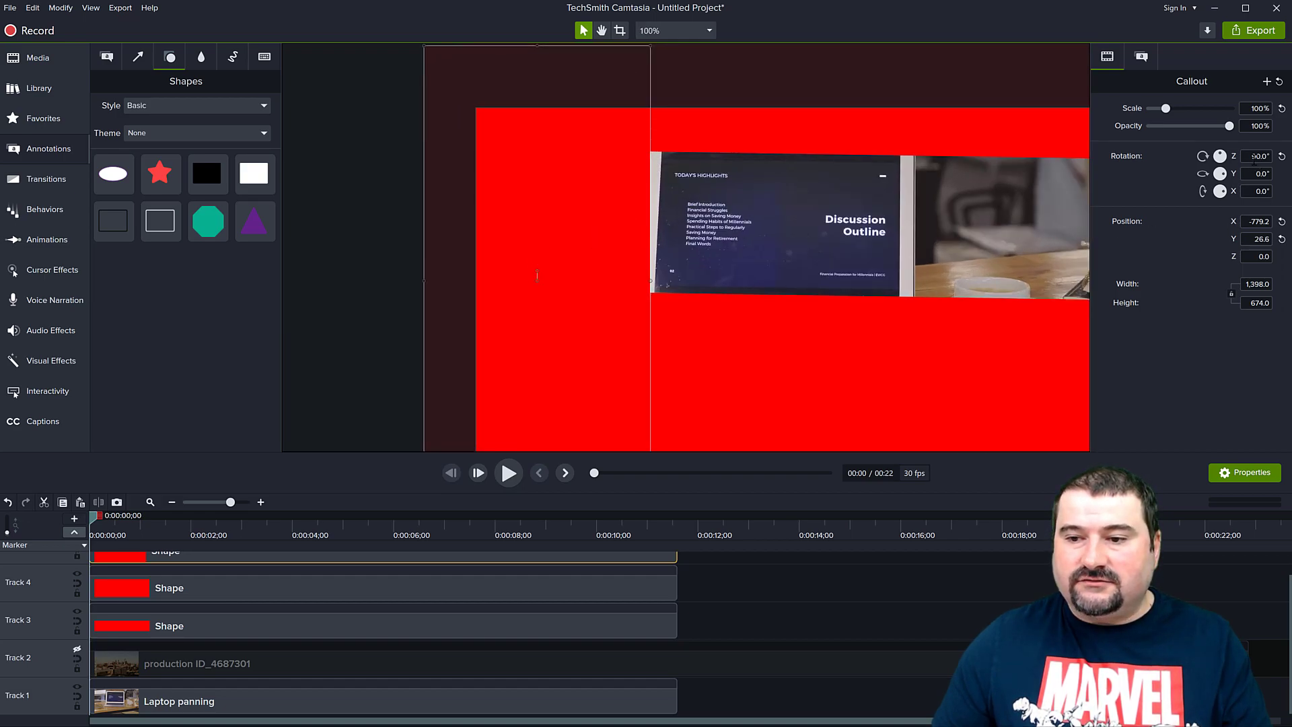
{"action": "scroll", "coordinate": [1254, 159], "scroll_direction": "up", "scroll_amount": 5}
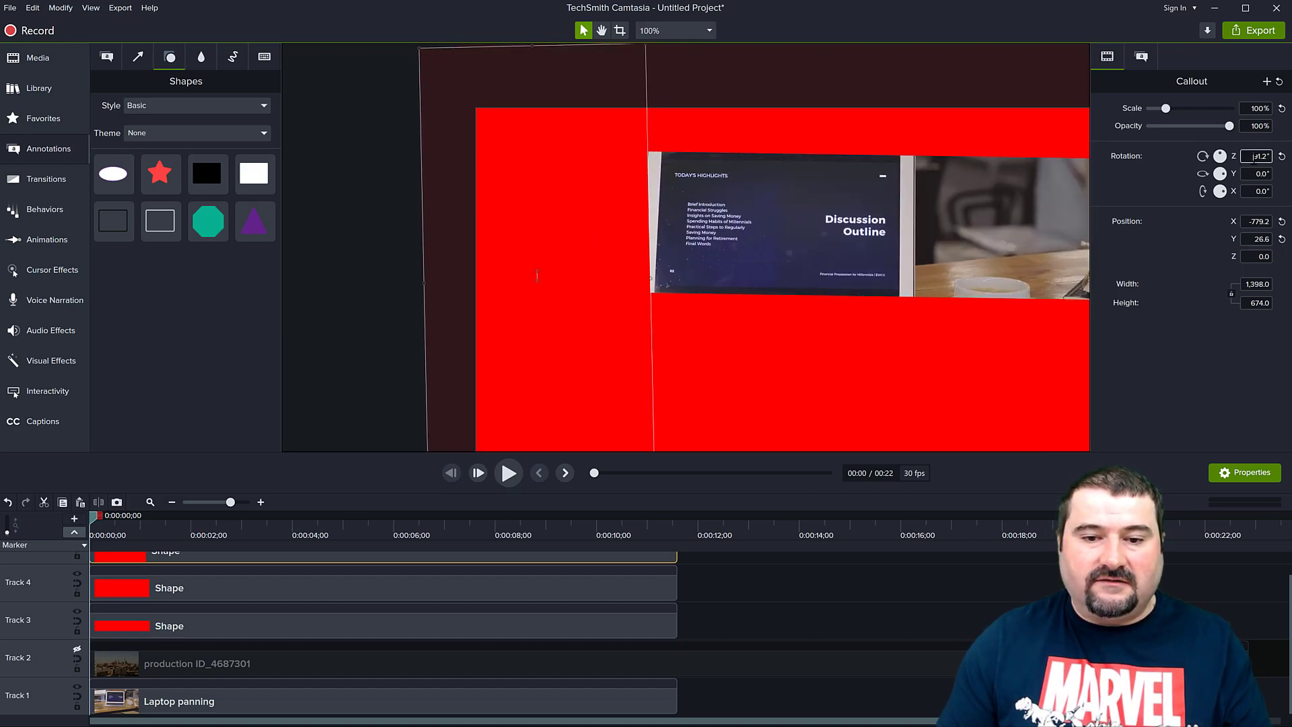
{"action": "scroll", "coordinate": [1254, 159], "scroll_direction": "down", "scroll_amount": 2}
{"action": "scroll", "coordinate": [1254, 158], "scroll_direction": "down", "scroll_amount": 4}
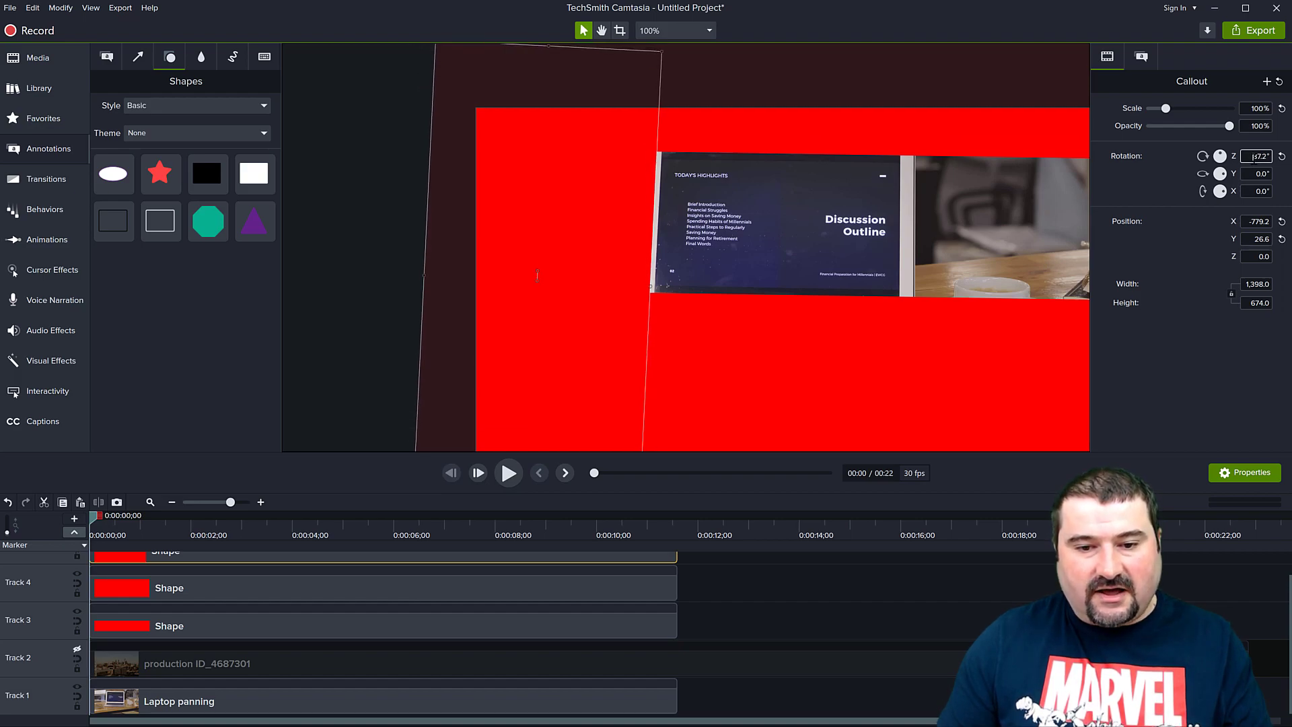
{"action": "scroll", "coordinate": [717, 183], "scroll_direction": "up", "scroll_amount": 3}
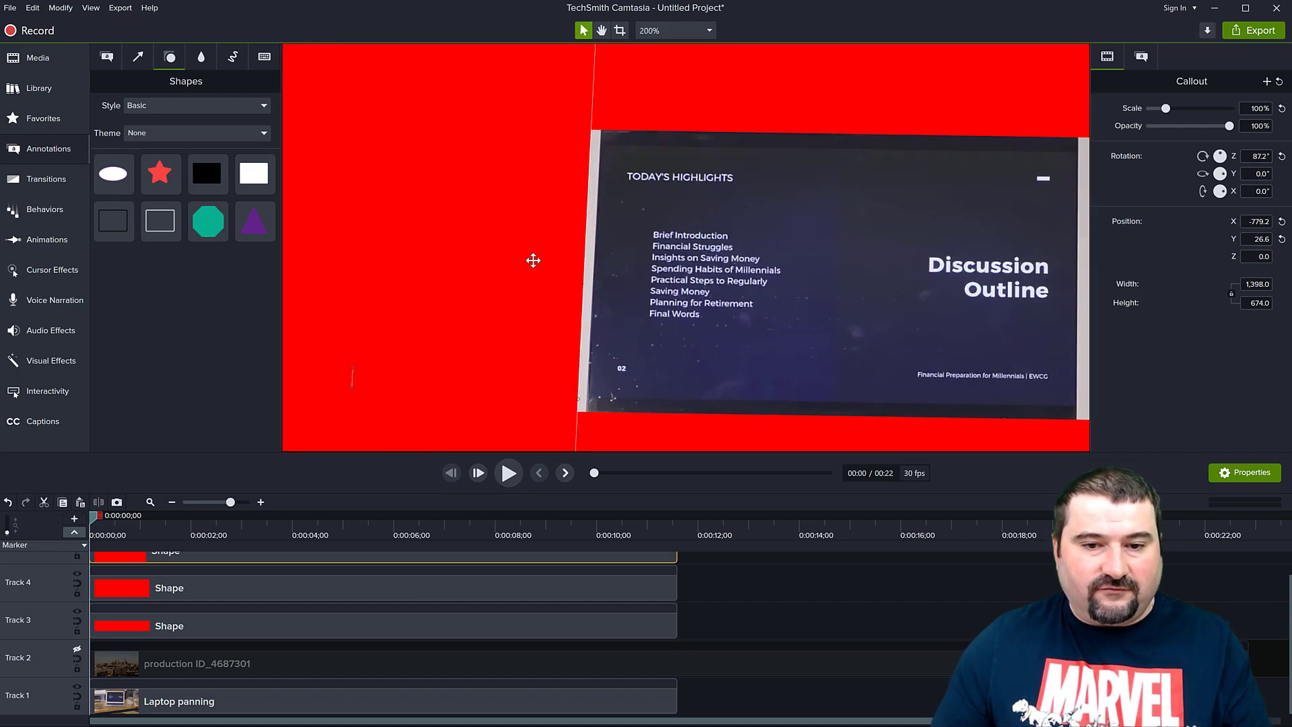
{"action": "left_click_drag", "start_coordinate": [538, 261], "coordinate": [541, 261]}
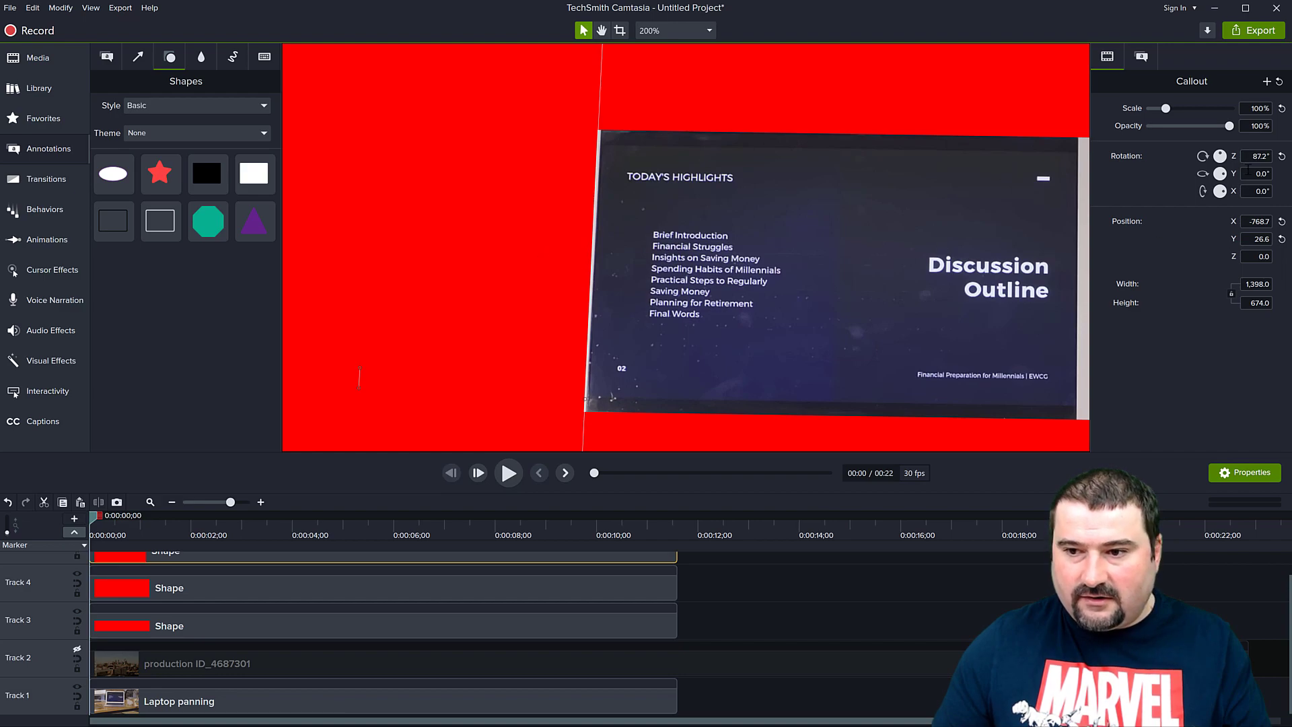
{"action": "scroll", "coordinate": [1255, 156], "scroll_direction": "down", "scroll_amount": 3}
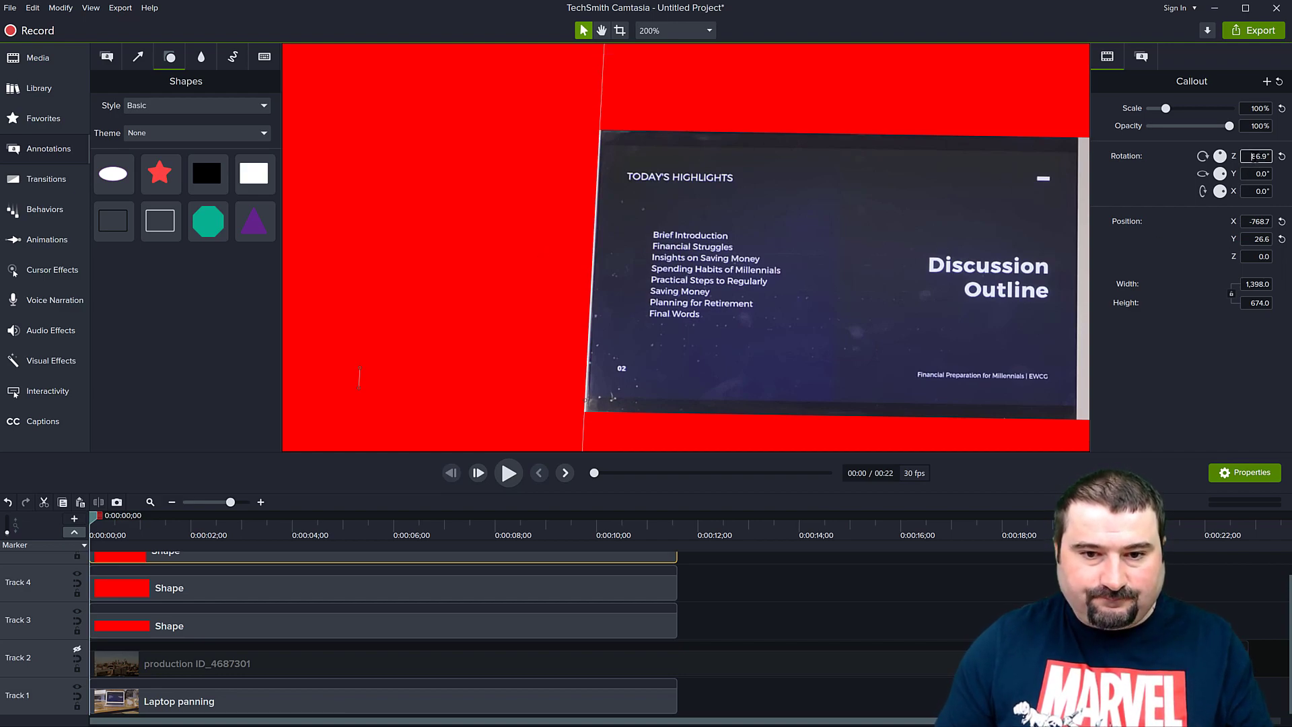
{"action": "left_click_drag", "start_coordinate": [529, 257], "coordinate": [531, 258]}
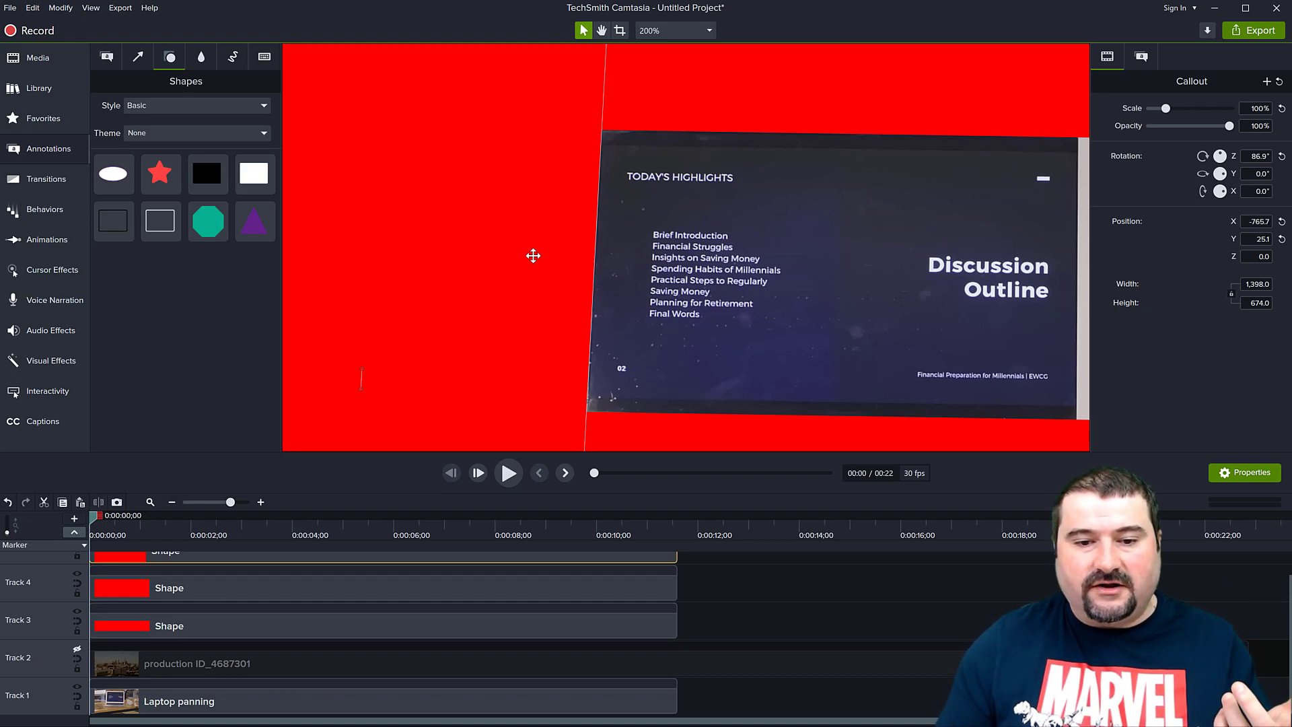
Nudge the vertical red rectangle horizontally in small and large increments, finishing at X position -764.7 on the screen's left edge
{"action": "key", "text": "Left"}
{"action": "key", "text": "Left"}
{"action": "key", "text": "Right"}
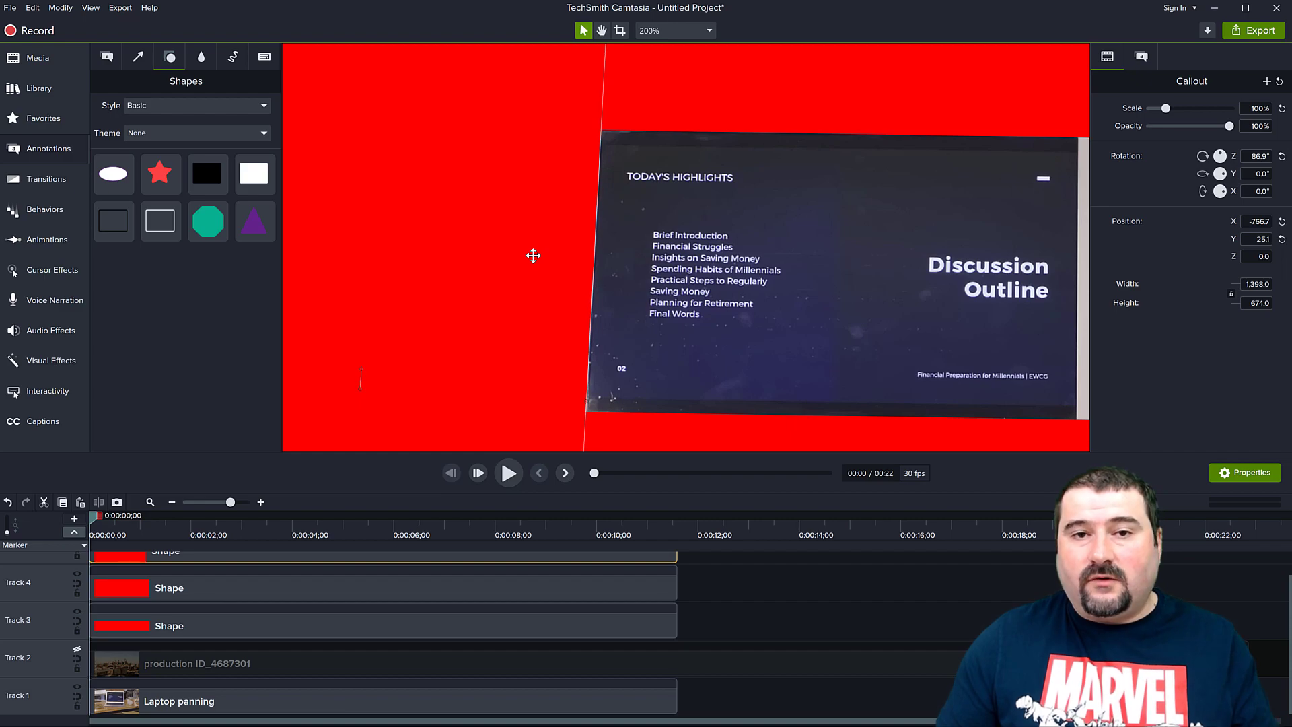
{"action": "key", "text": "shift+Left"}
{"action": "key", "text": "shift+Left"}
{"action": "key", "text": "shift+Right"}
{"action": "key", "text": "shift+Right"}
{"action": "key", "text": "shift+Left"}
{"action": "key", "text": "shift+Left"}
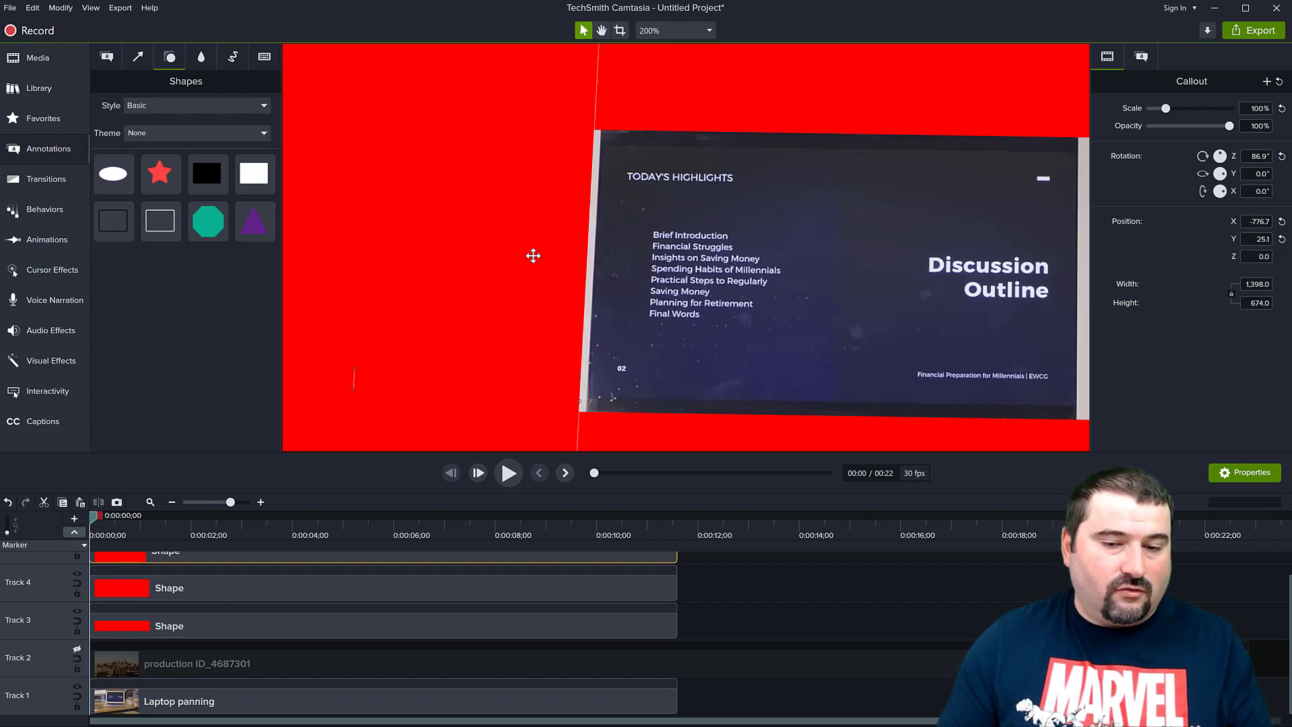
{"action": "key", "text": "shift+Right"}
{"action": "key", "text": "shift+Right"}
{"action": "key", "text": "Right"}
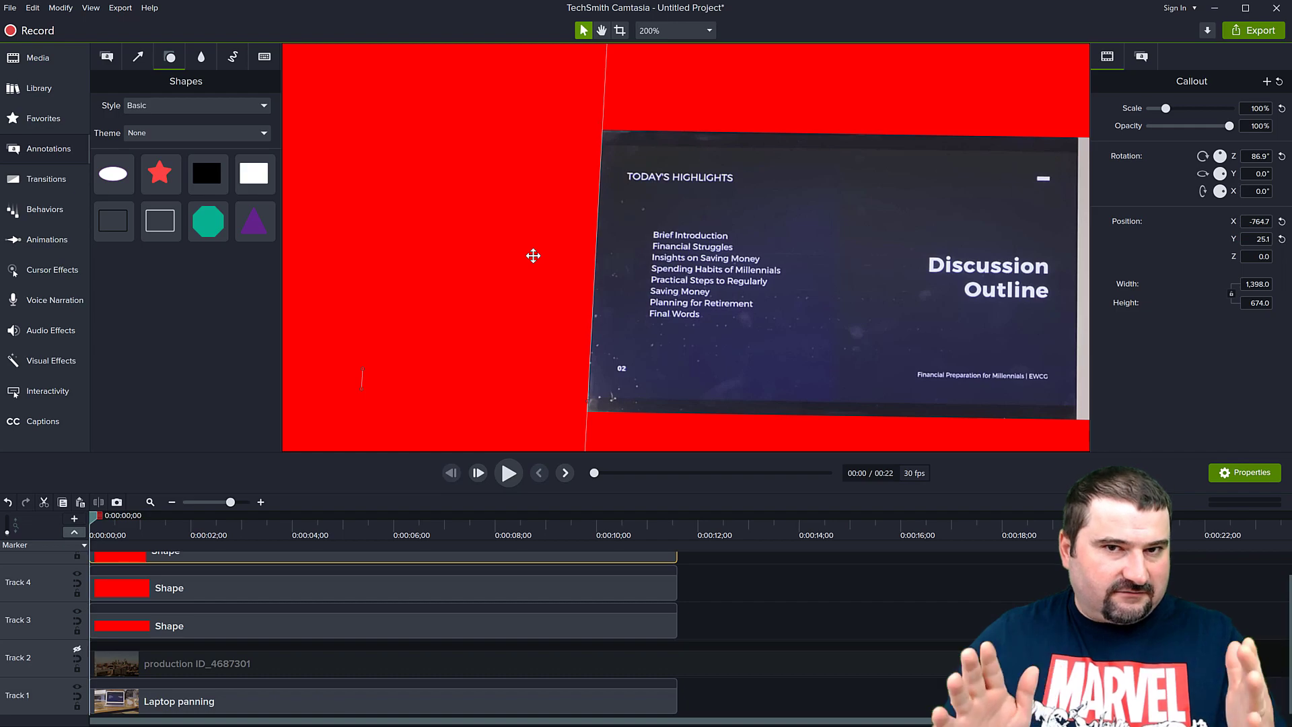
Duplicate the left red rectangle to the laptop screen's right side, rotate the copy to 89.7° on Z and align it with that edge
{"action": "scroll", "coordinate": [570, 235], "scroll_direction": "down", "scroll_amount": 5}
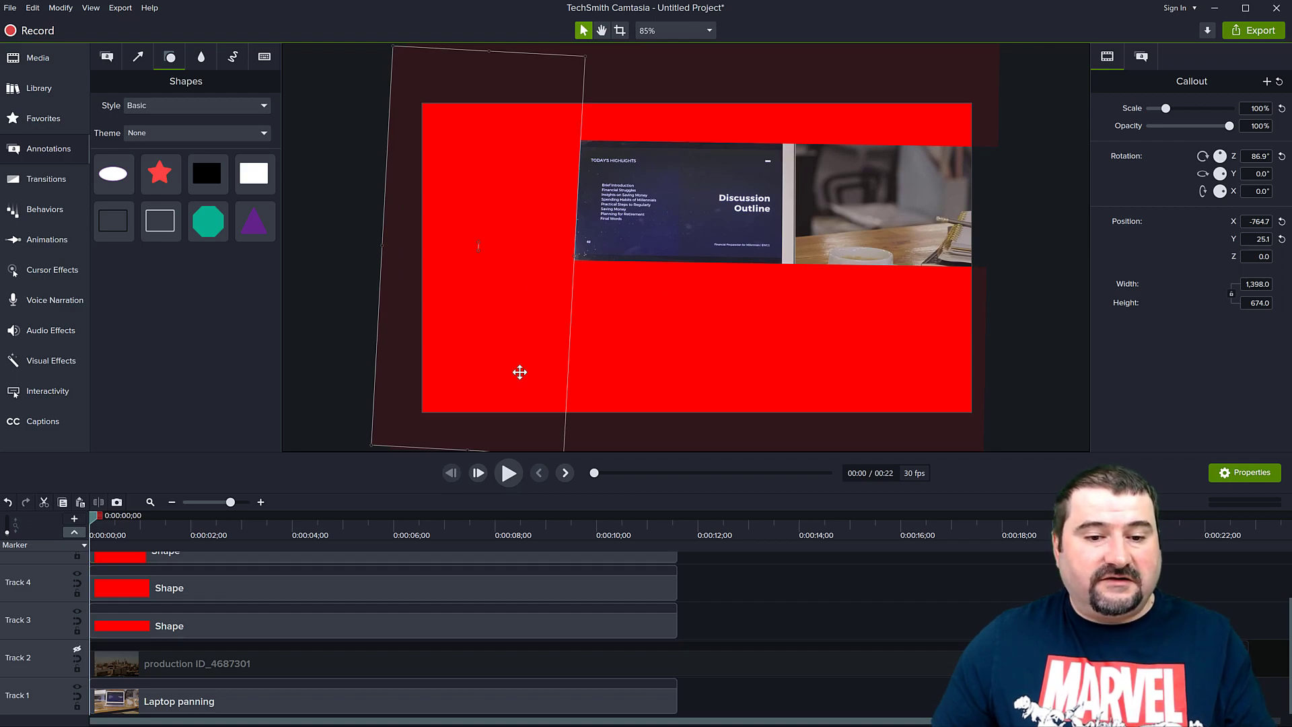
{"action": "left_click_drag", "start_coordinate": [475, 319], "coordinate": [880, 304]}
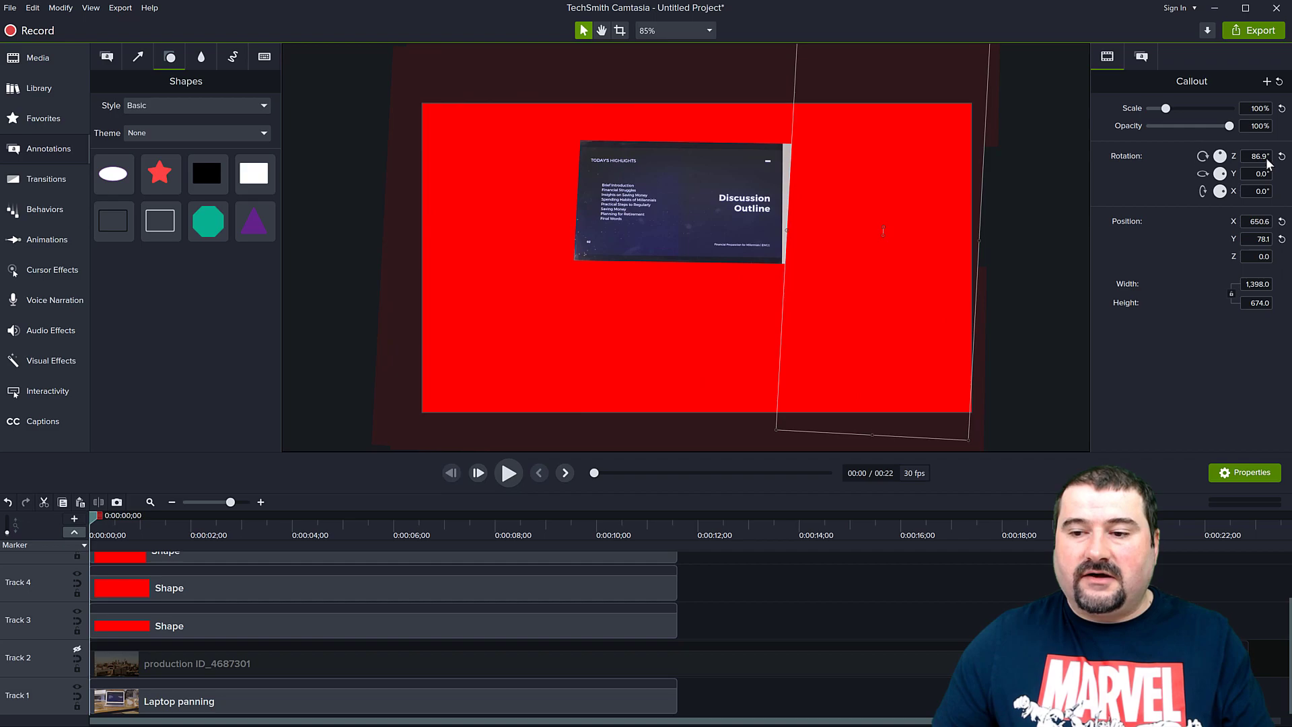
{"action": "scroll", "coordinate": [841, 191], "scroll_direction": "up", "scroll_amount": 5}
{"action": "left_click_drag", "start_coordinate": [1258, 156], "coordinate": [1254, 159]}
{"action": "left_click_drag", "start_coordinate": [937, 236], "coordinate": [927, 237]}
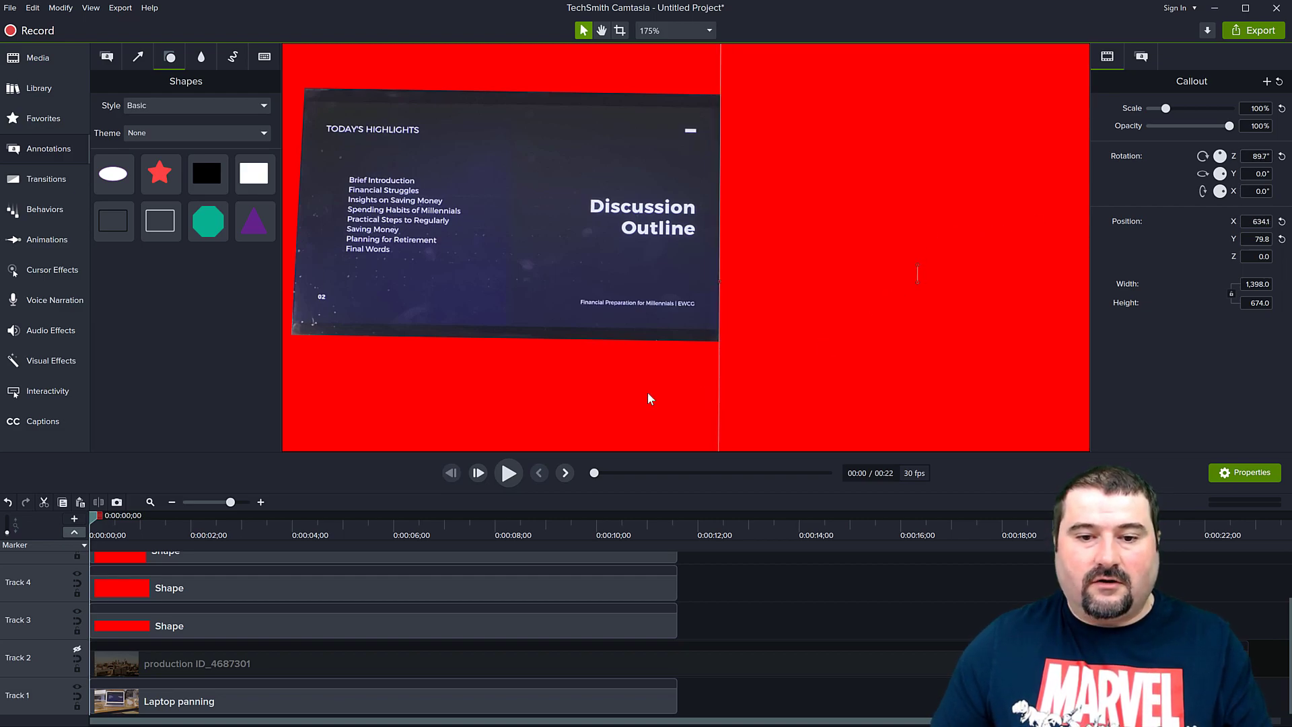
{"action": "scroll", "coordinate": [649, 398], "scroll_direction": "down", "scroll_amount": 3}
{"action": "key", "text": "space"}
{"action": "left_click_drag", "start_coordinate": [558, 407], "coordinate": [682, 298]}
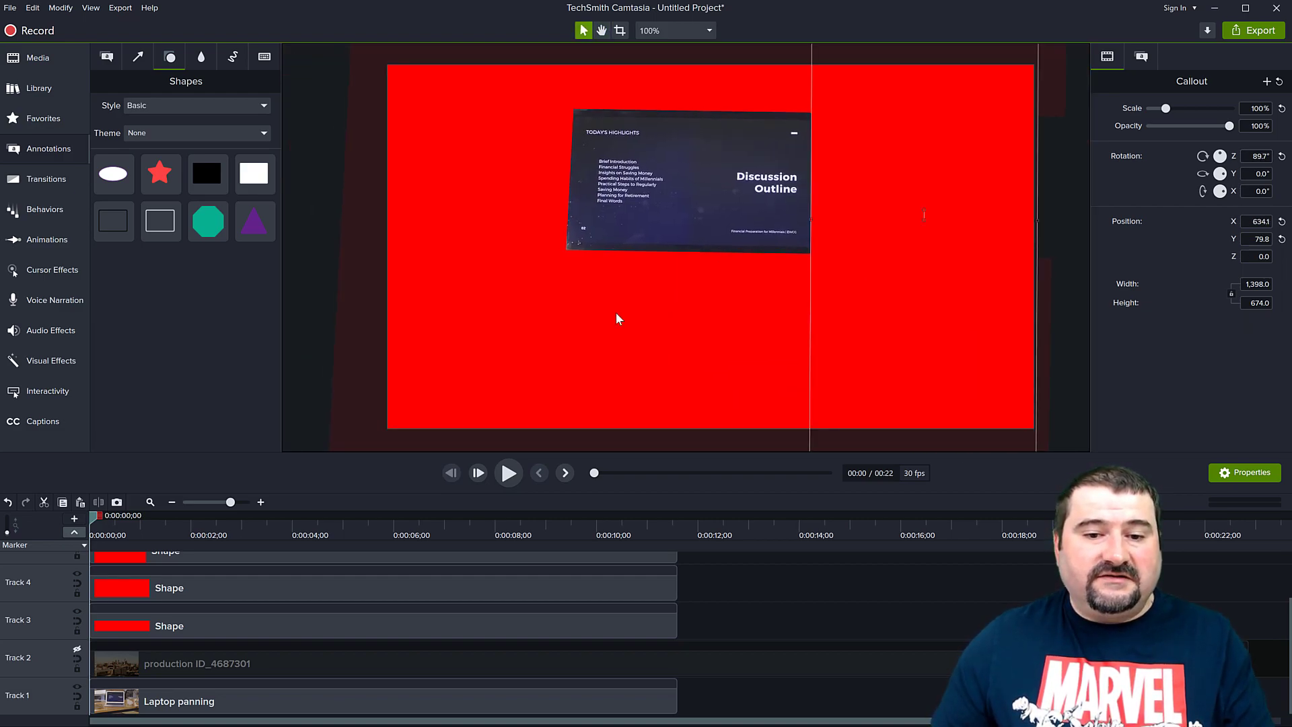
{"action": "left_click", "coordinate": [328, 285]}
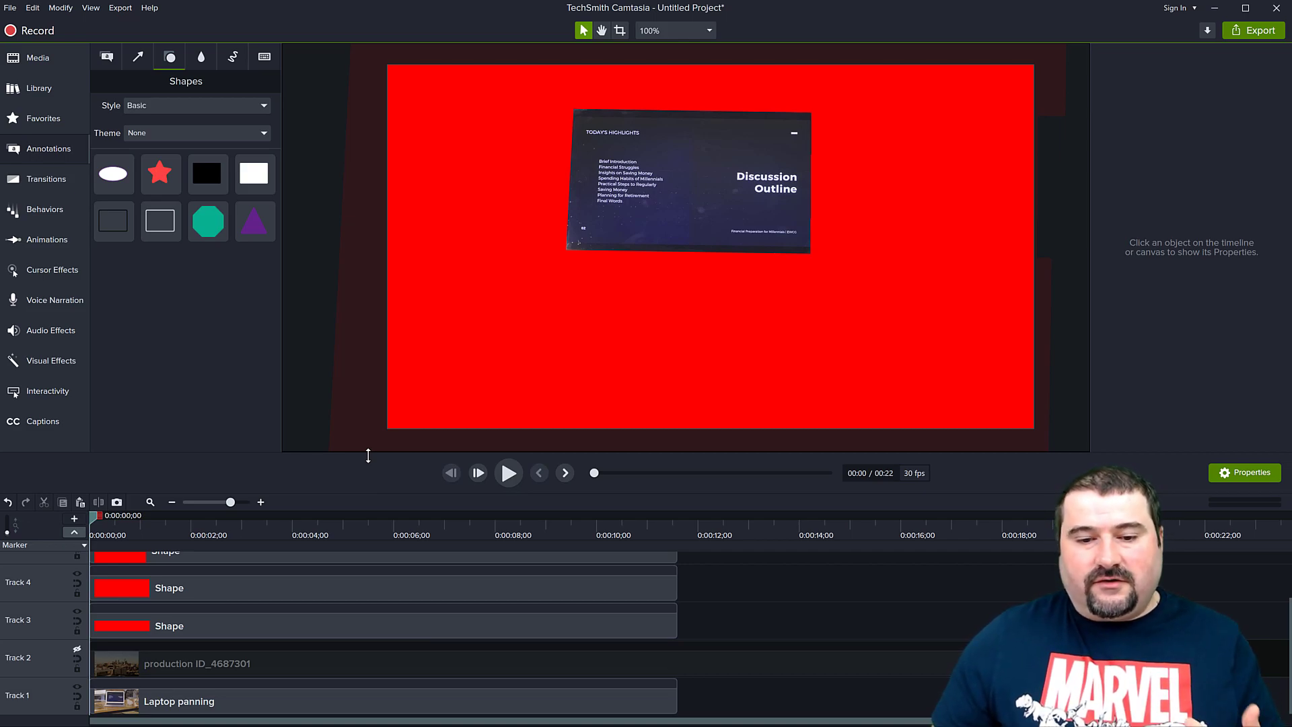
Enlarge the timeline area and add a custom animation to all four red shapes on Tracks 3 to 6 at 0:00:10;07
{"action": "left_click_drag", "start_coordinate": [640, 454], "coordinate": [640, 424]}
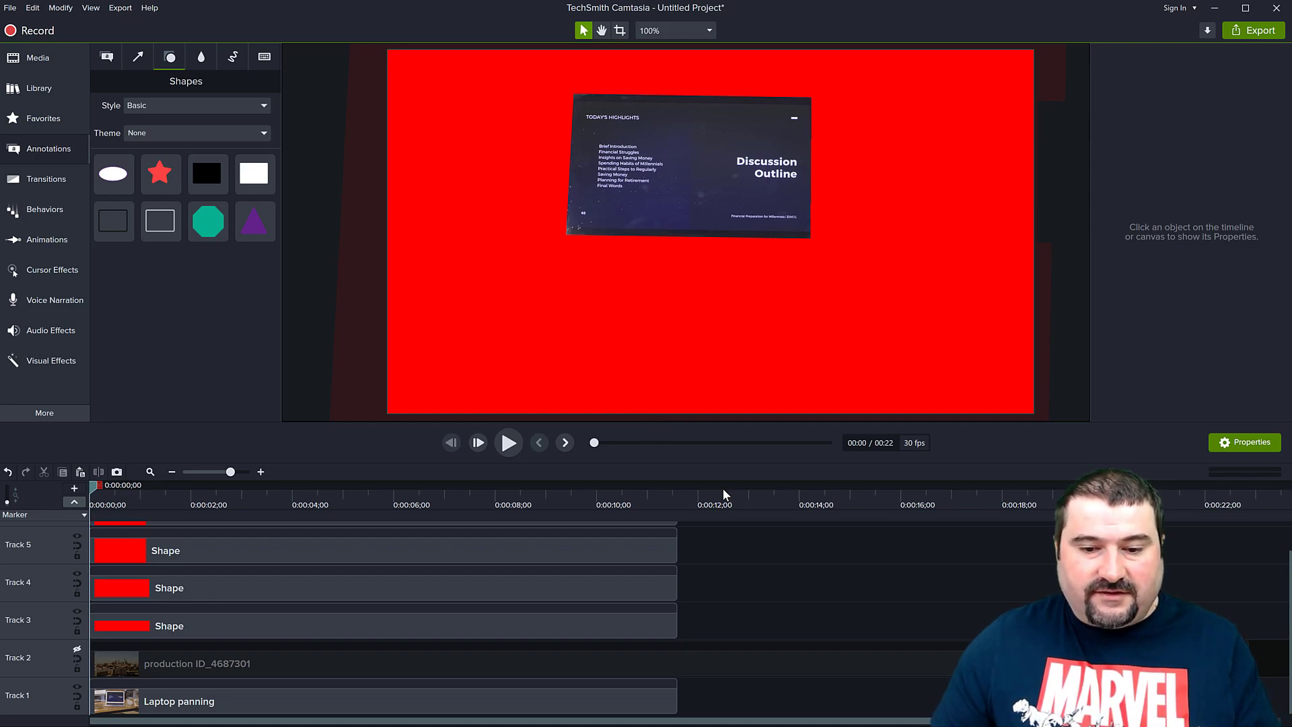
{"action": "left_click_drag", "start_coordinate": [739, 425], "coordinate": [736, 356]}
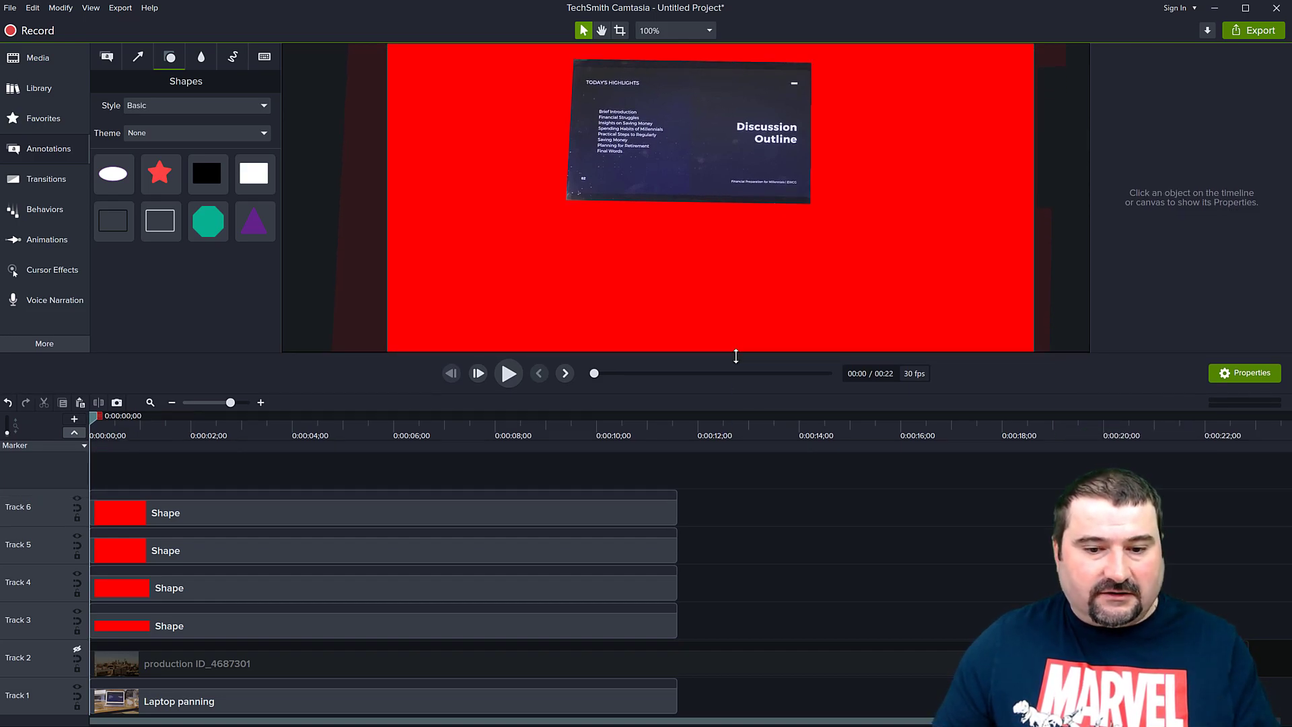
{"action": "left_click_drag", "start_coordinate": [767, 472], "coordinate": [386, 629]}
{"action": "left_click_drag", "start_coordinate": [95, 423], "coordinate": [611, 482]}
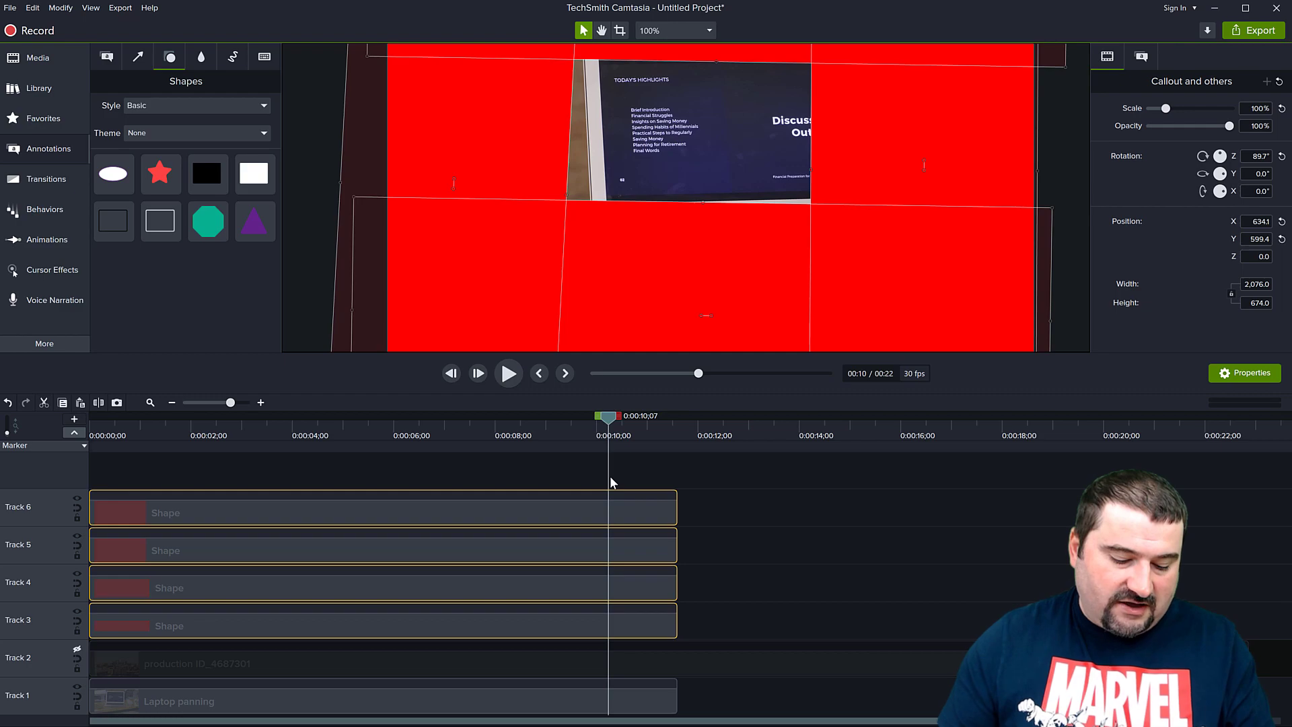
{"action": "key", "text": "shift+a"}
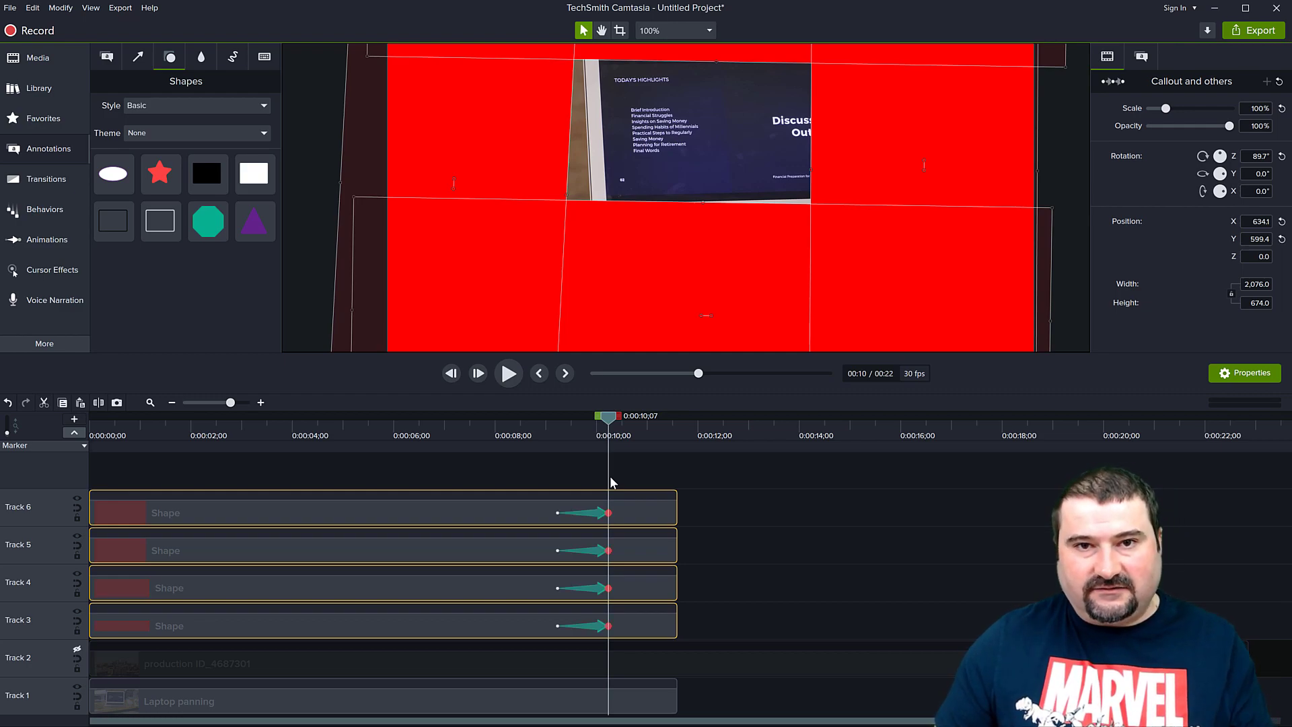
Select the custom animations of all four red shapes and move them along Tracks 3 to 6 to end at 0:00:11;16
{"action": "left_click", "coordinate": [597, 626]}
{"action": "left_click", "coordinate": [596, 588], "text": "ctrl"}
{"action": "left_click", "coordinate": [599, 551], "text": "ctrl"}
{"action": "left_click", "coordinate": [596, 515], "text": "ctrl"}
{"action": "left_click_drag", "start_coordinate": [608, 513], "coordinate": [655, 516]}
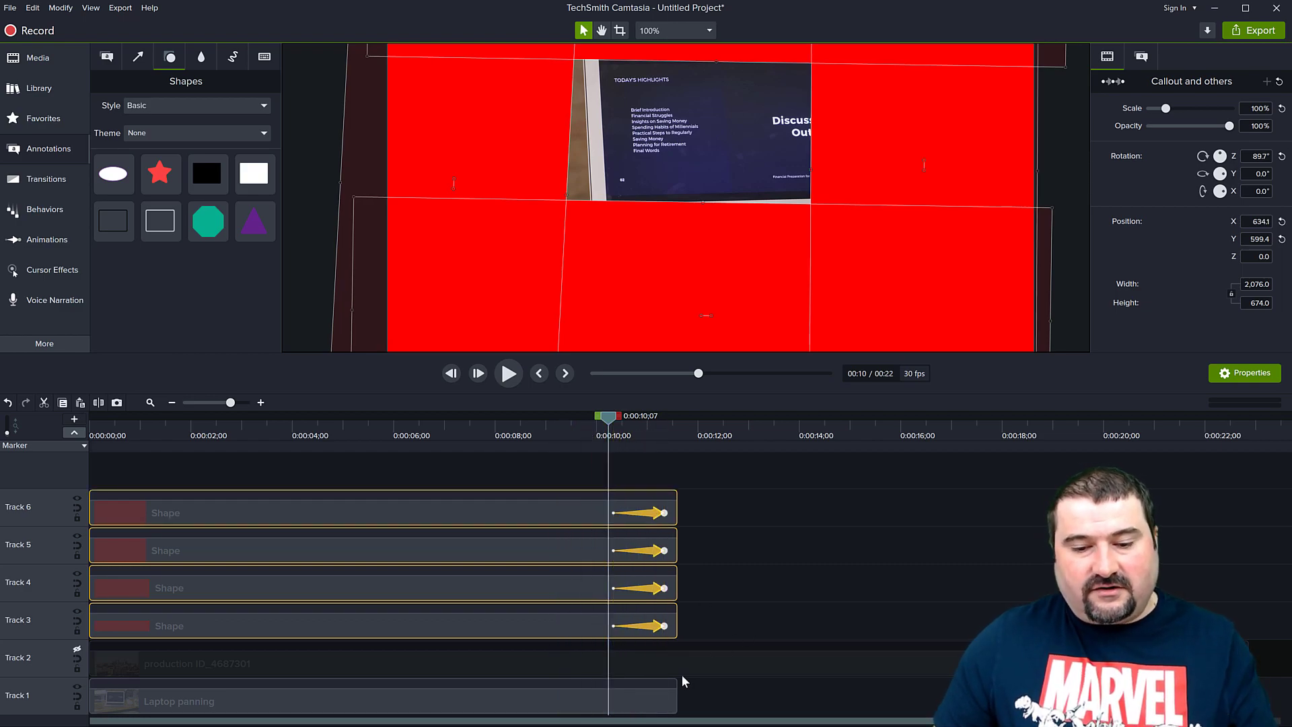
{"action": "scroll", "coordinate": [684, 673], "scroll_direction": "up", "scroll_amount": 4}
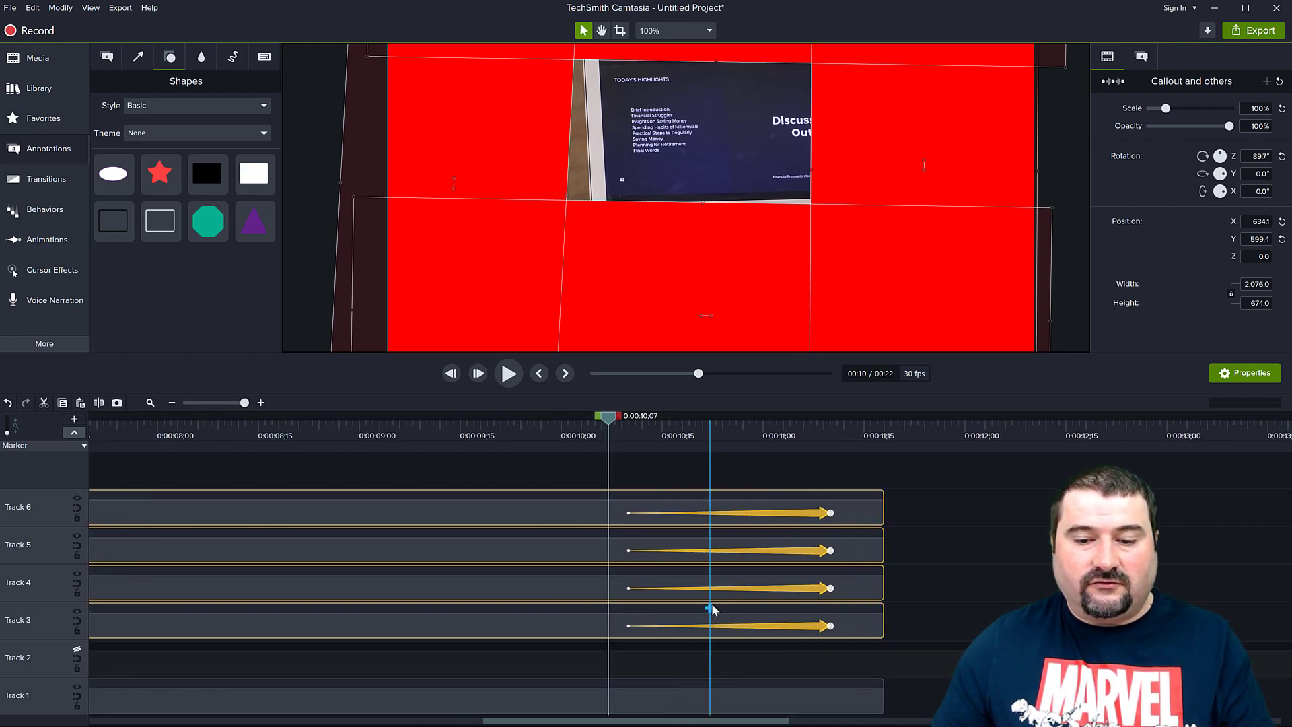
{"action": "scroll", "coordinate": [715, 608], "scroll_direction": "right", "scroll_amount": 5}
{"action": "left_click_drag", "start_coordinate": [203, 423], "coordinate": [473, 431]}
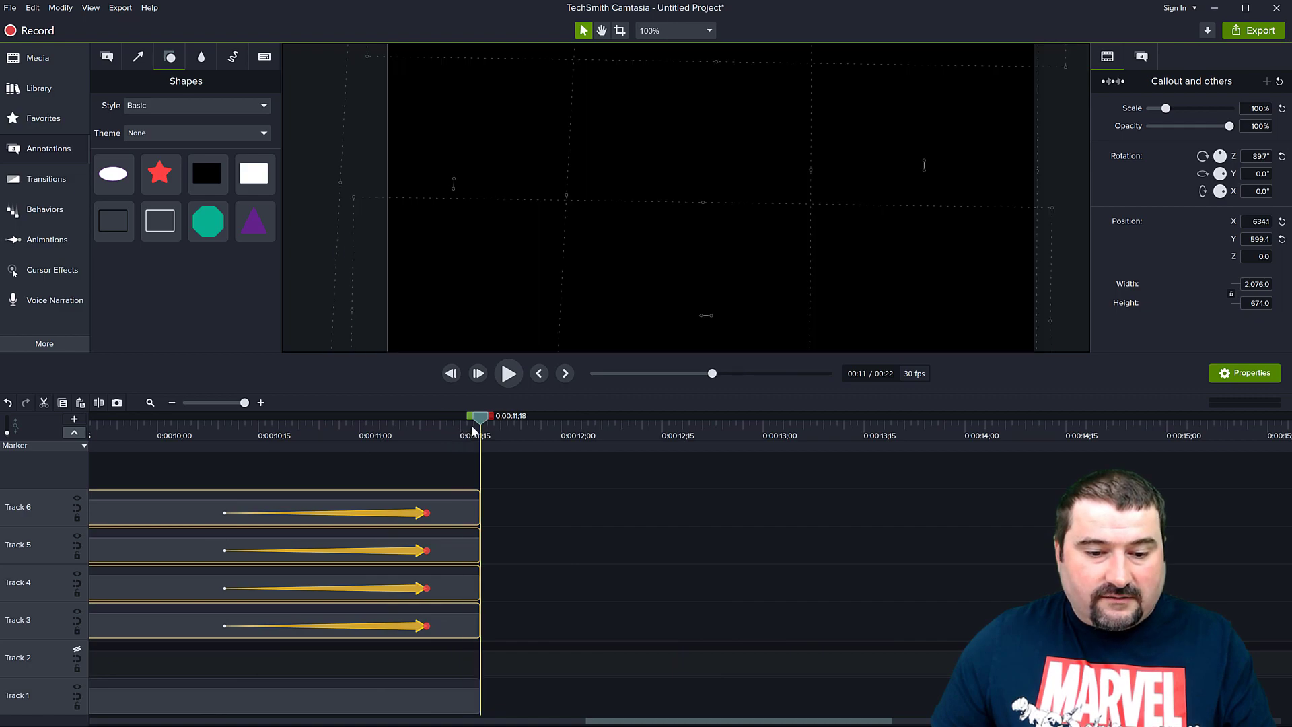
{"action": "left_click", "coordinate": [451, 373]}
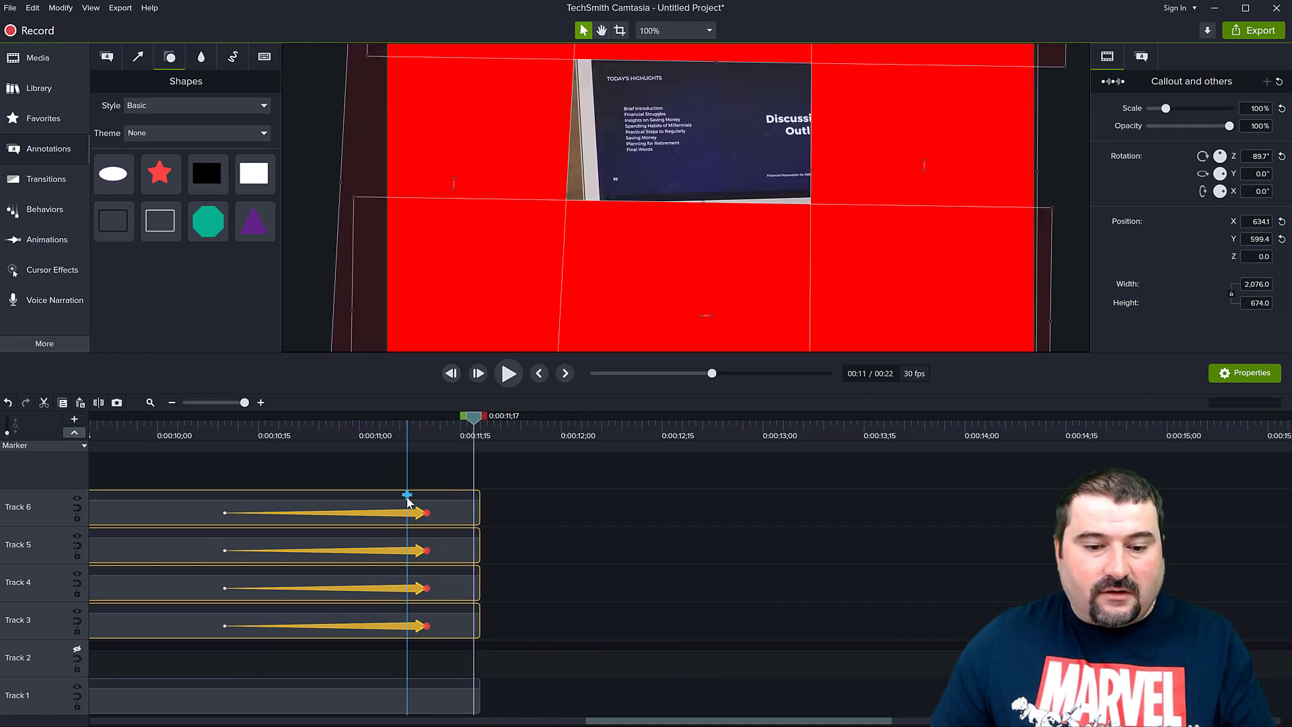
{"action": "left_click_drag", "start_coordinate": [412, 519], "coordinate": [460, 515]}
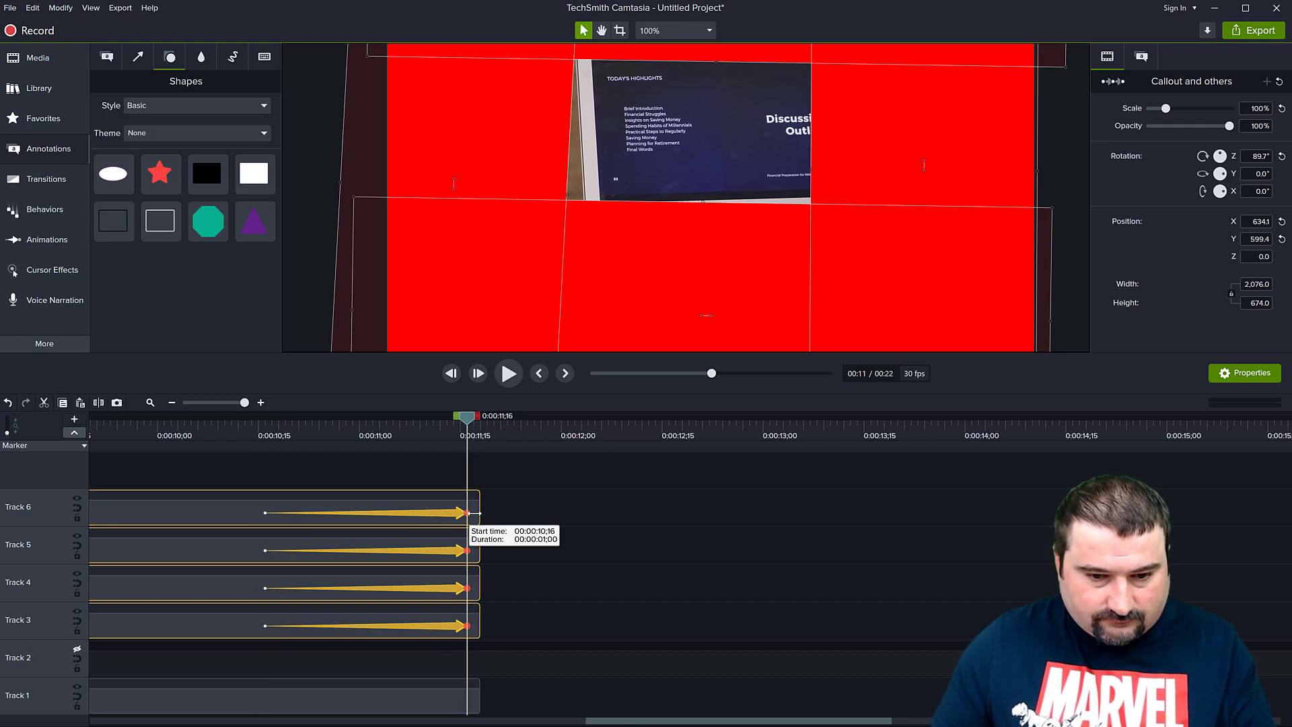
Select the four shape animations on Tracks 3 to 6 together and extend their start back to the beginning of the clips
{"action": "left_click", "coordinate": [474, 512]}
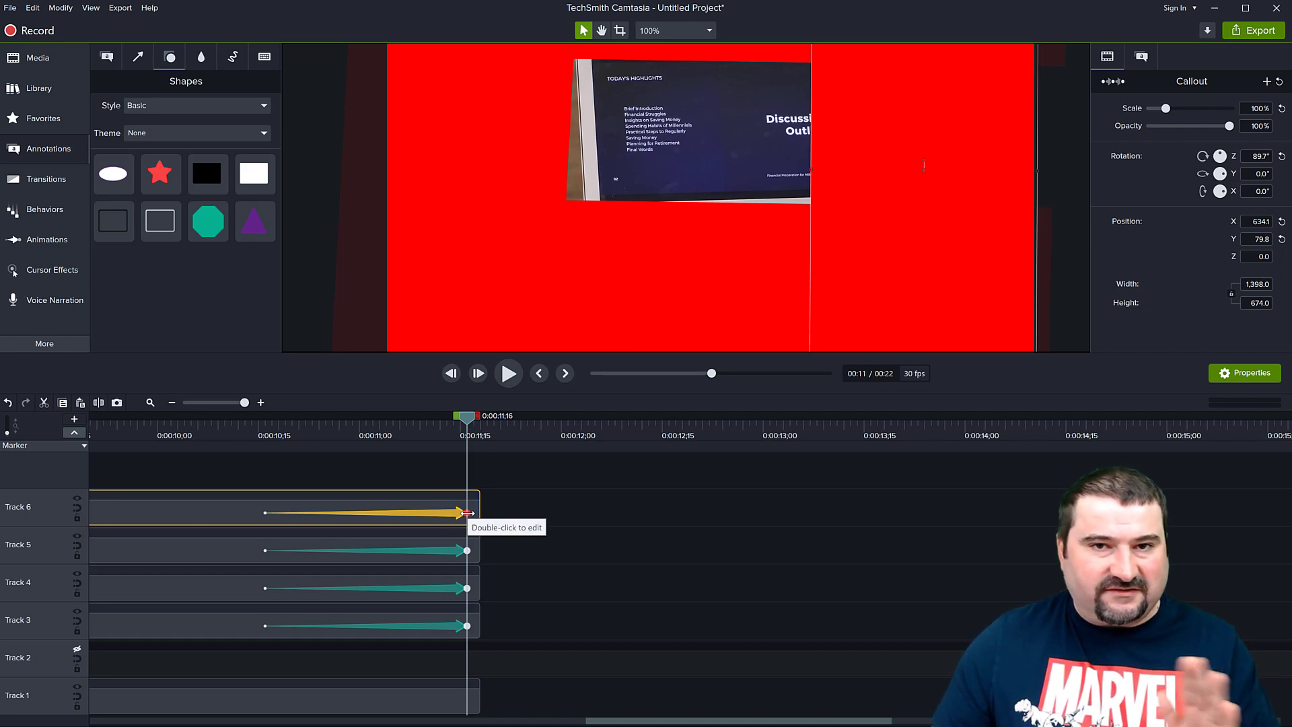
{"action": "left_click", "coordinate": [460, 557], "text": "ctrl"}
{"action": "left_click", "coordinate": [456, 592], "text": "ctrl"}
{"action": "left_click", "coordinate": [452, 629], "text": "ctrl"}
{"action": "scroll", "coordinate": [453, 634], "scroll_direction": "down", "scroll_amount": 1}
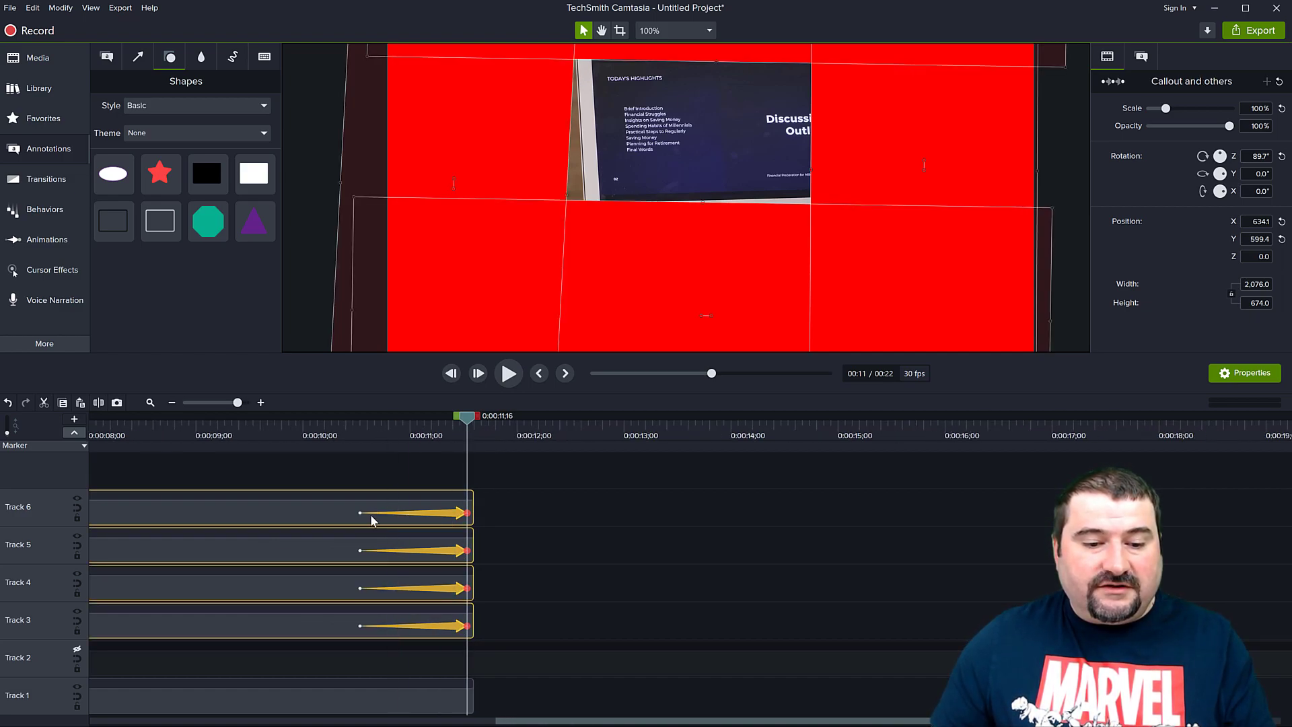
{"action": "scroll", "coordinate": [408, 582], "scroll_direction": "left", "scroll_amount": 1}
{"action": "scroll", "coordinate": [408, 582], "scroll_direction": "left", "scroll_amount": 4}
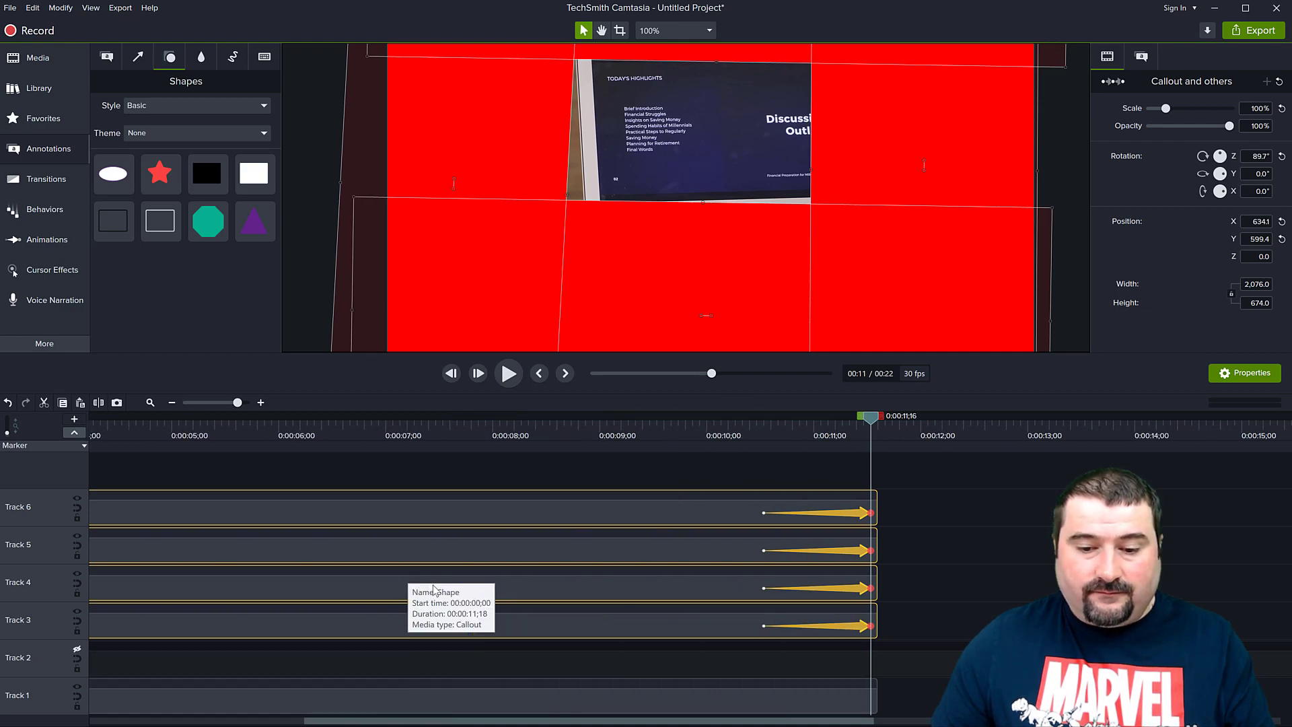
{"action": "scroll", "coordinate": [408, 582], "scroll_direction": "down", "scroll_amount": 1}
{"action": "left_click_drag", "start_coordinate": [509, 513], "coordinate": [90, 516]}
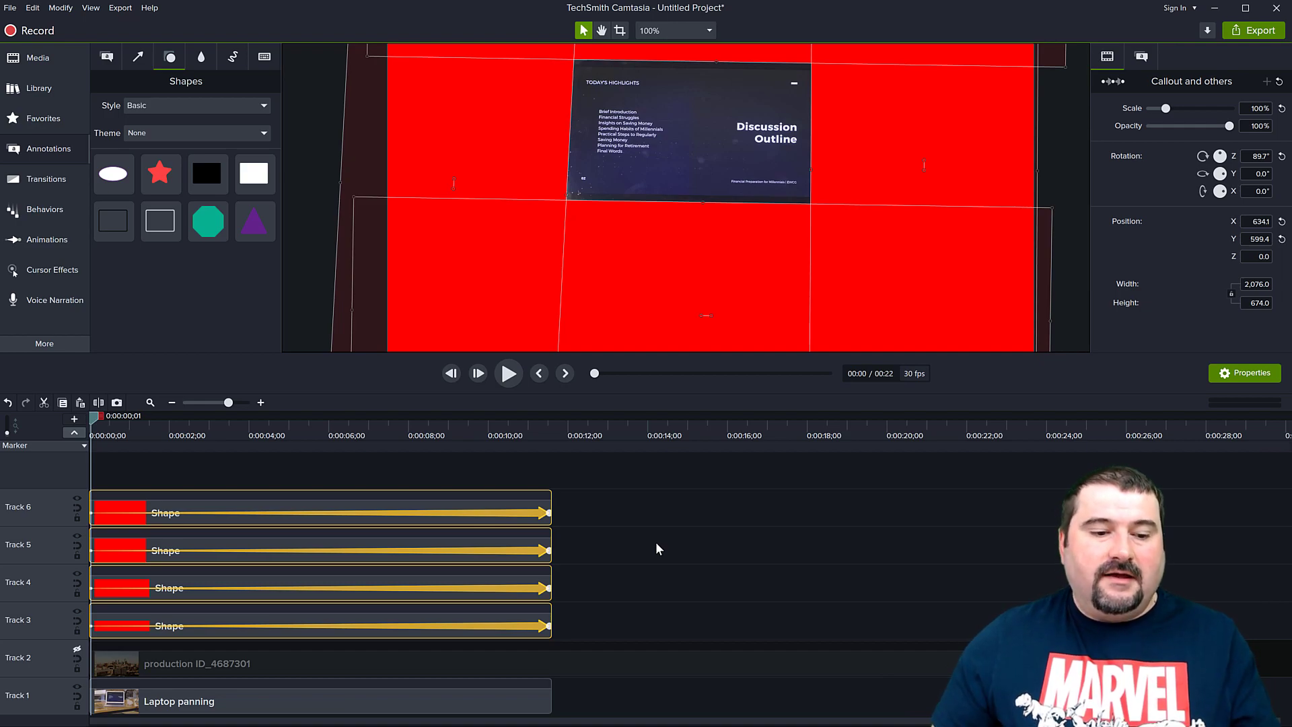
Set the easing of all four shape animations to Linear and check that the option is applied
{"action": "left_click_drag", "start_coordinate": [94, 420], "coordinate": [466, 463]}
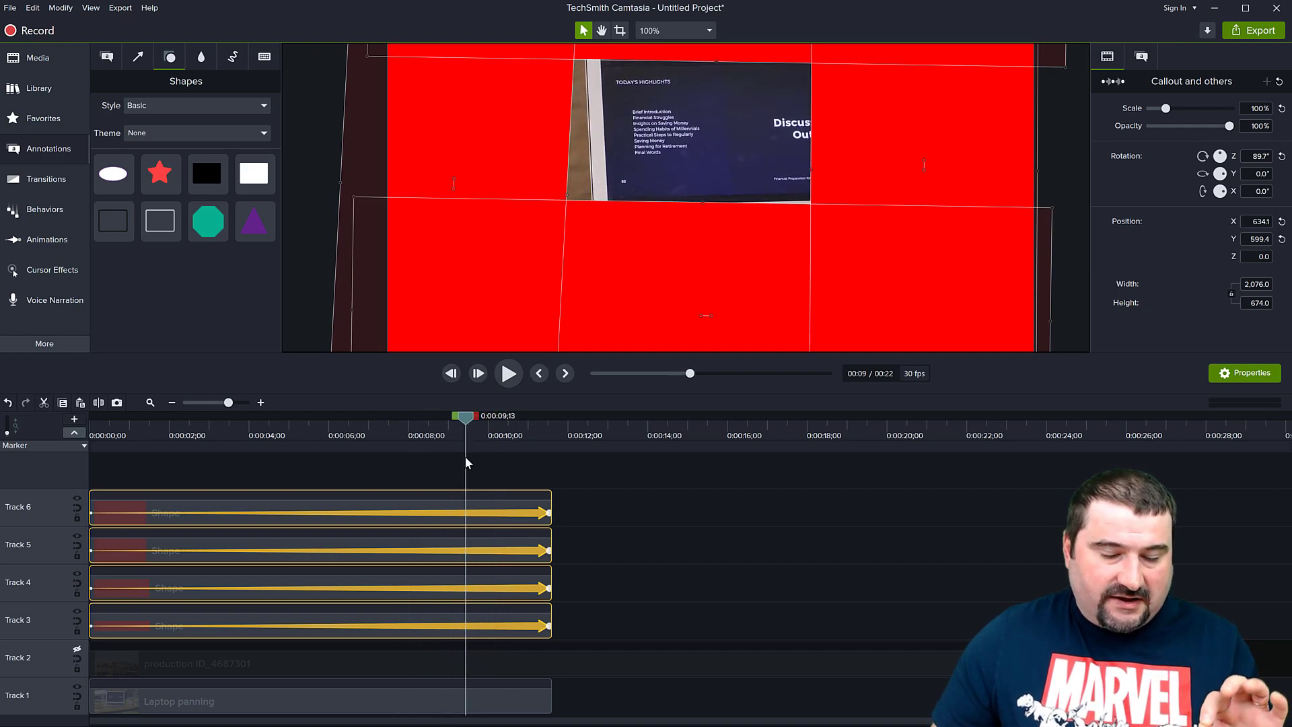
{"action": "right_click", "coordinate": [485, 516]}
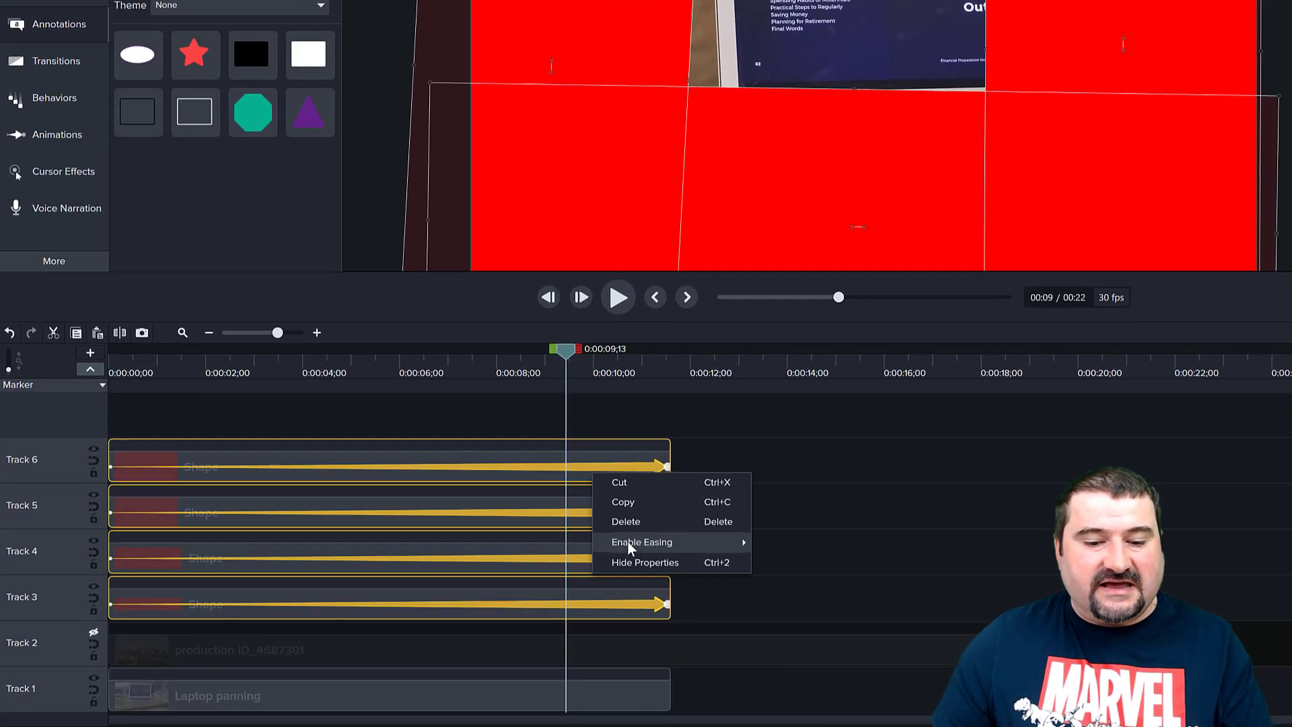
{"action": "mouse_move", "coordinate": [521, 581]}
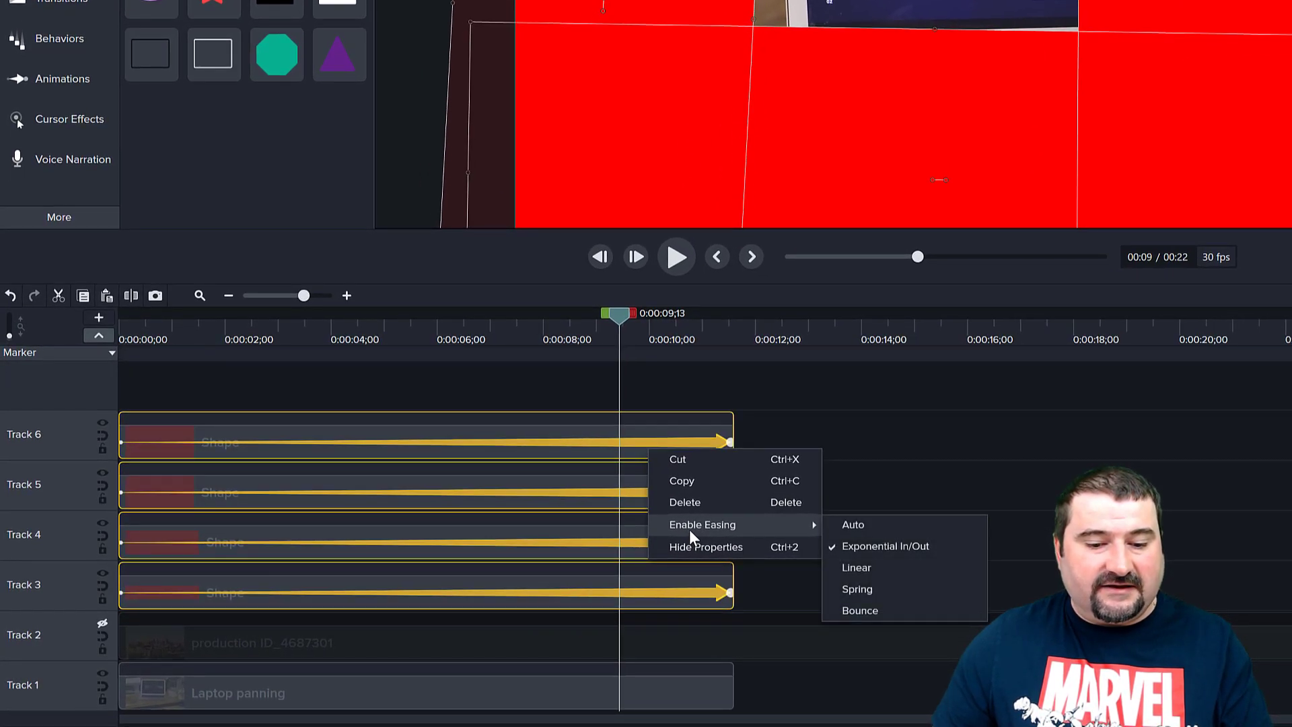
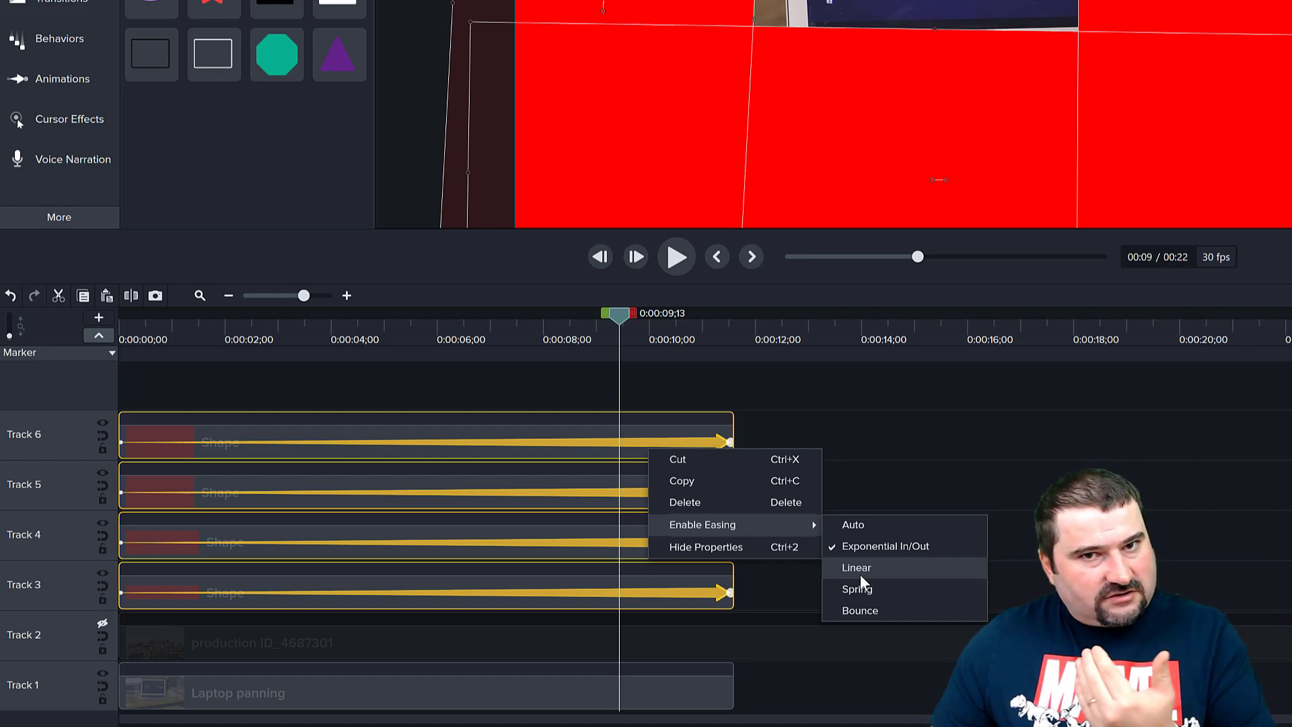
{"action": "left_click", "coordinate": [861, 576]}
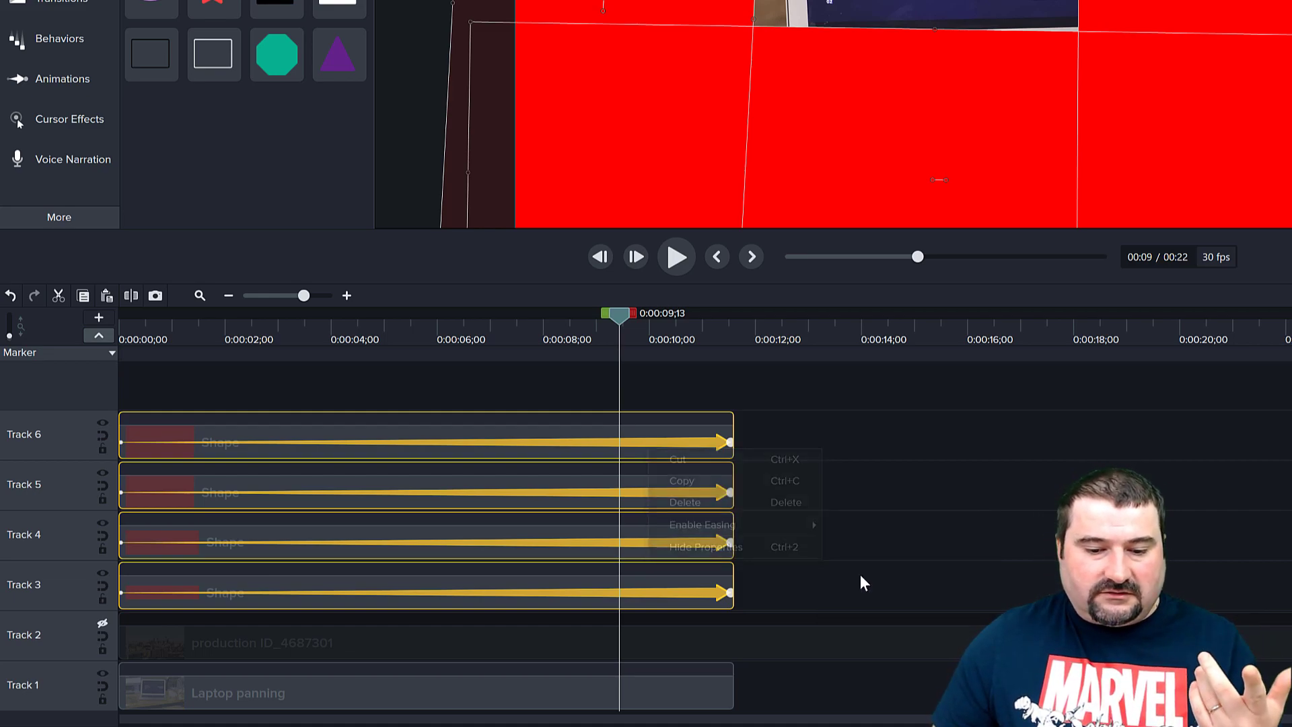
{"action": "right_click", "coordinate": [721, 499]}
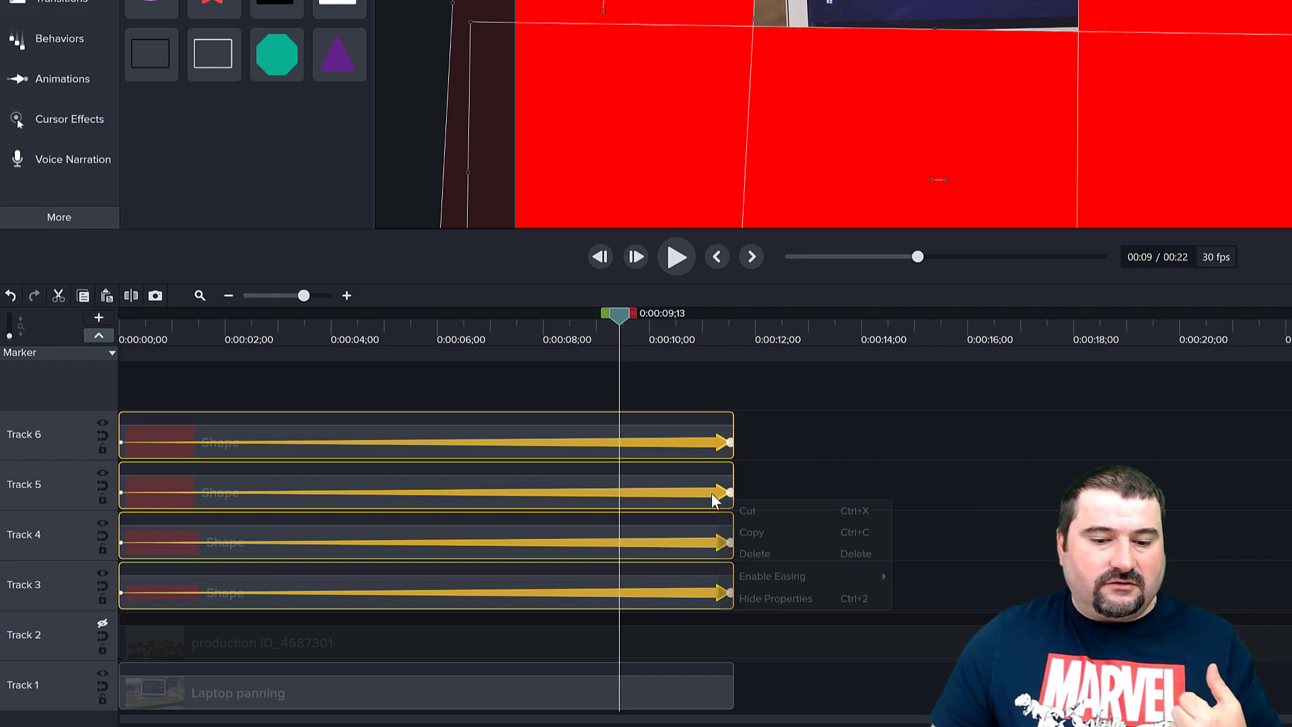
{"action": "mouse_move", "coordinate": [847, 579]}
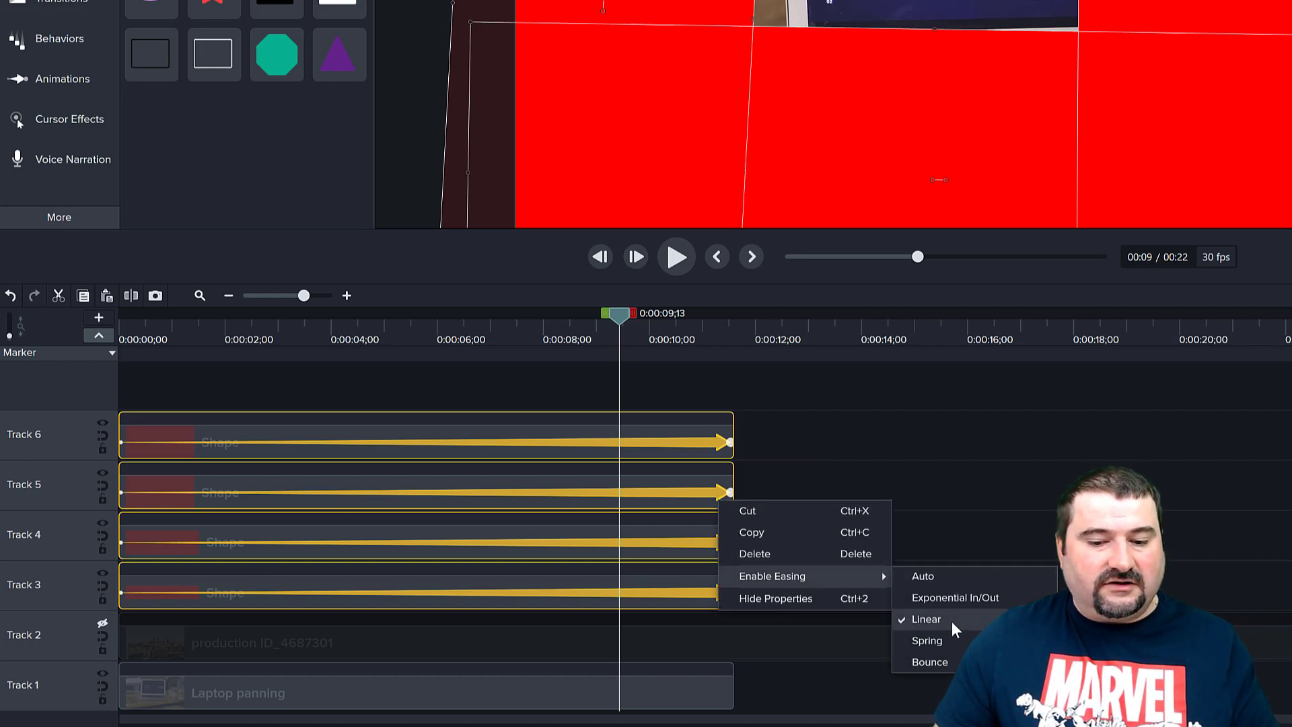
{"action": "left_click", "coordinate": [944, 471]}
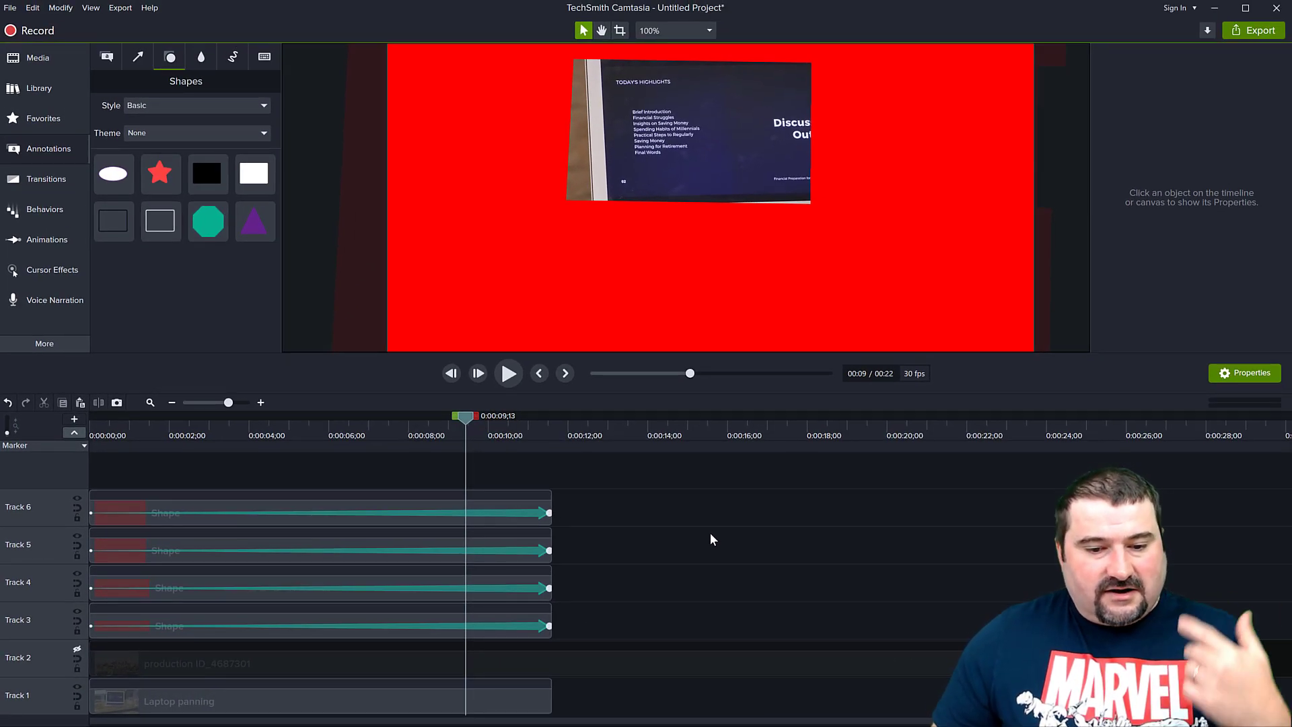
Place the playhead at 0:00:11;16, exactly on the end keyframes of the four red shapes
{"action": "left_click_drag", "start_coordinate": [465, 417], "coordinate": [545, 428]}
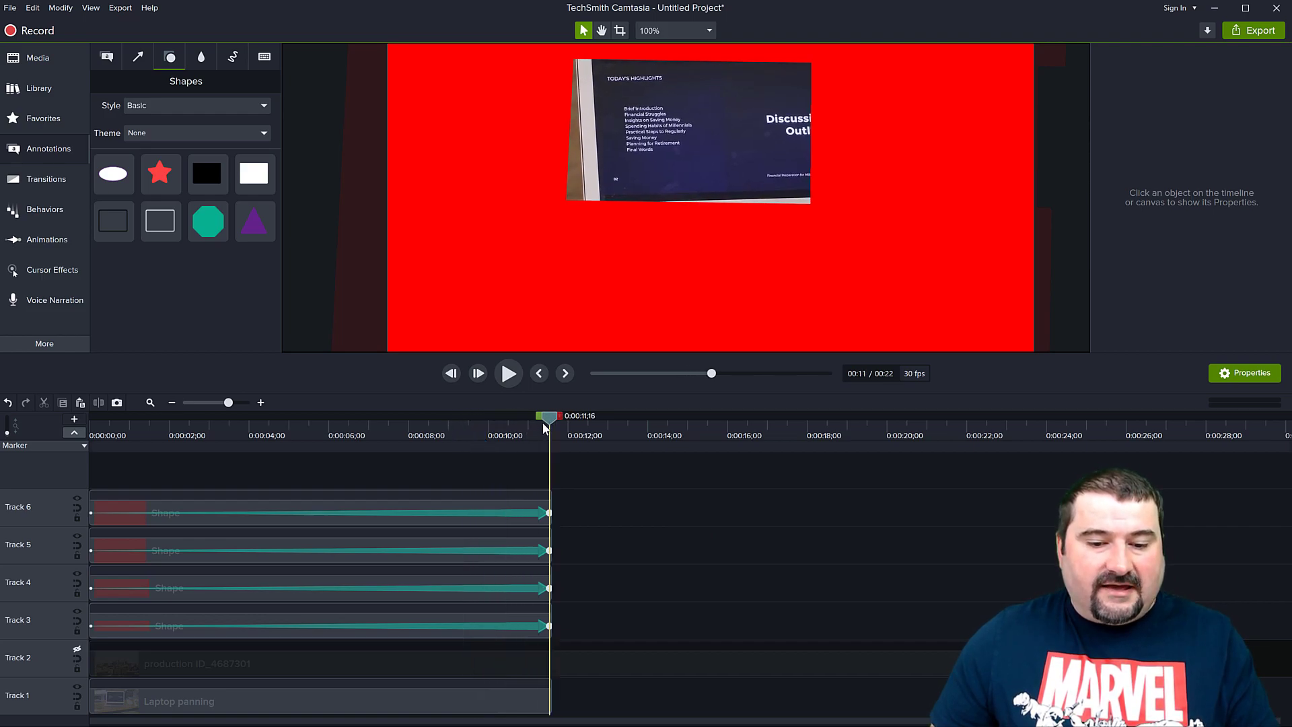
{"action": "left_click", "coordinate": [487, 509]}
{"action": "left_click", "coordinate": [761, 274]}
{"action": "left_click", "coordinate": [512, 127]}
{"action": "scroll", "coordinate": [544, 208], "scroll_direction": "up", "scroll_amount": 1}
{"action": "scroll", "coordinate": [545, 211], "scroll_direction": "down", "scroll_amount": 1}
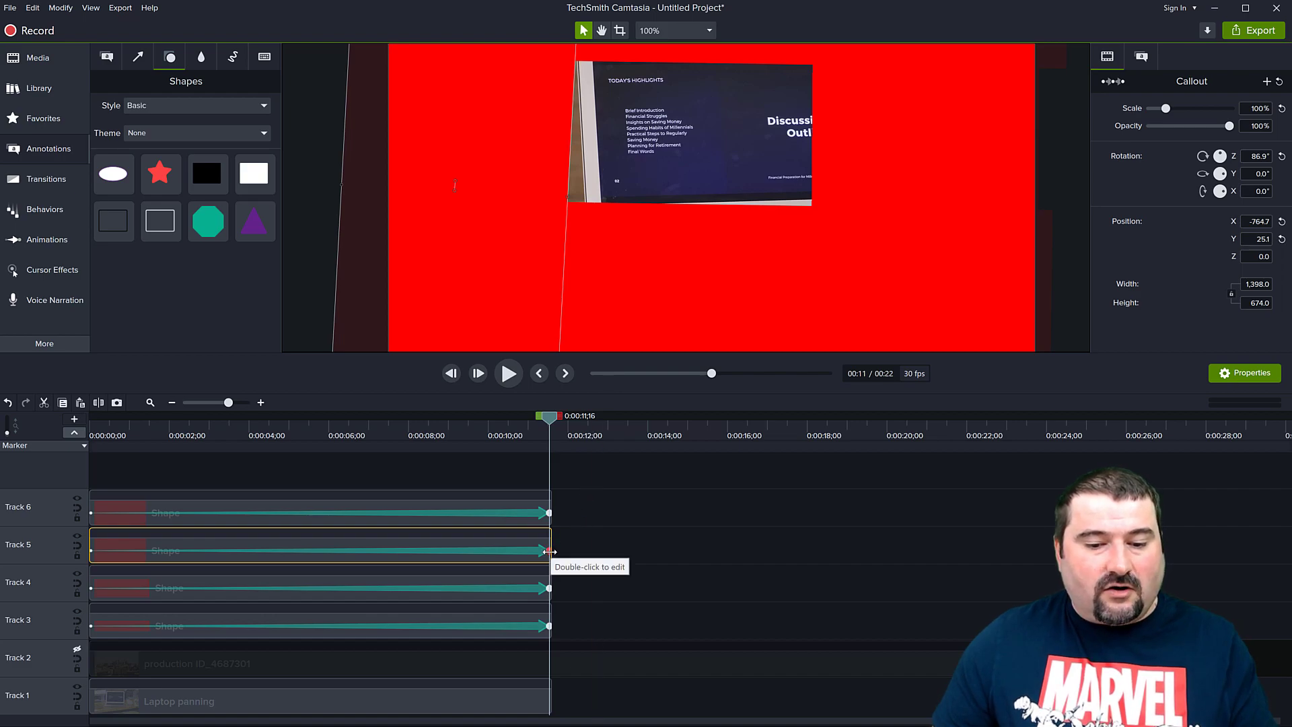
{"action": "scroll", "coordinate": [550, 551], "scroll_direction": "up", "scroll_amount": 3}
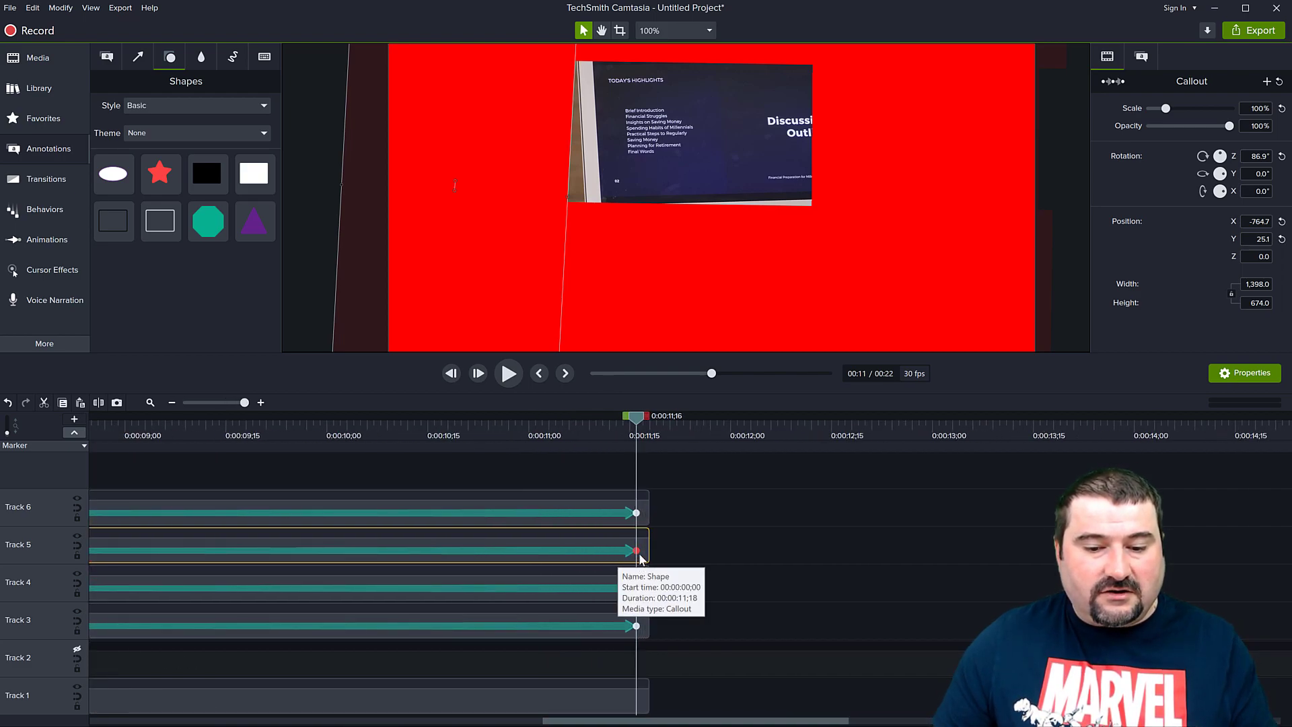
Rotate the lower red rectangle to 1.4° on Z at the end keyframe and move it flush with the laptop screen's bottom edge
{"action": "left_click", "coordinate": [660, 277]}
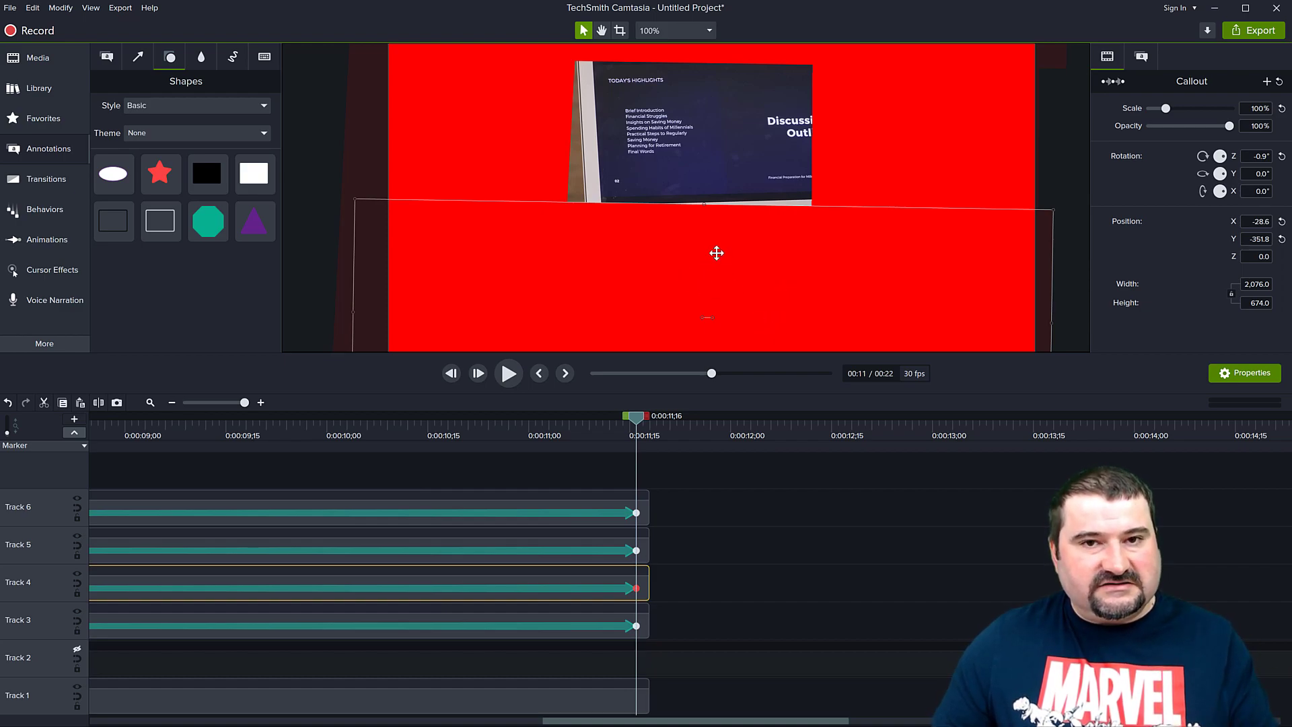
{"action": "scroll", "coordinate": [715, 253], "scroll_direction": "up", "scroll_amount": 2}
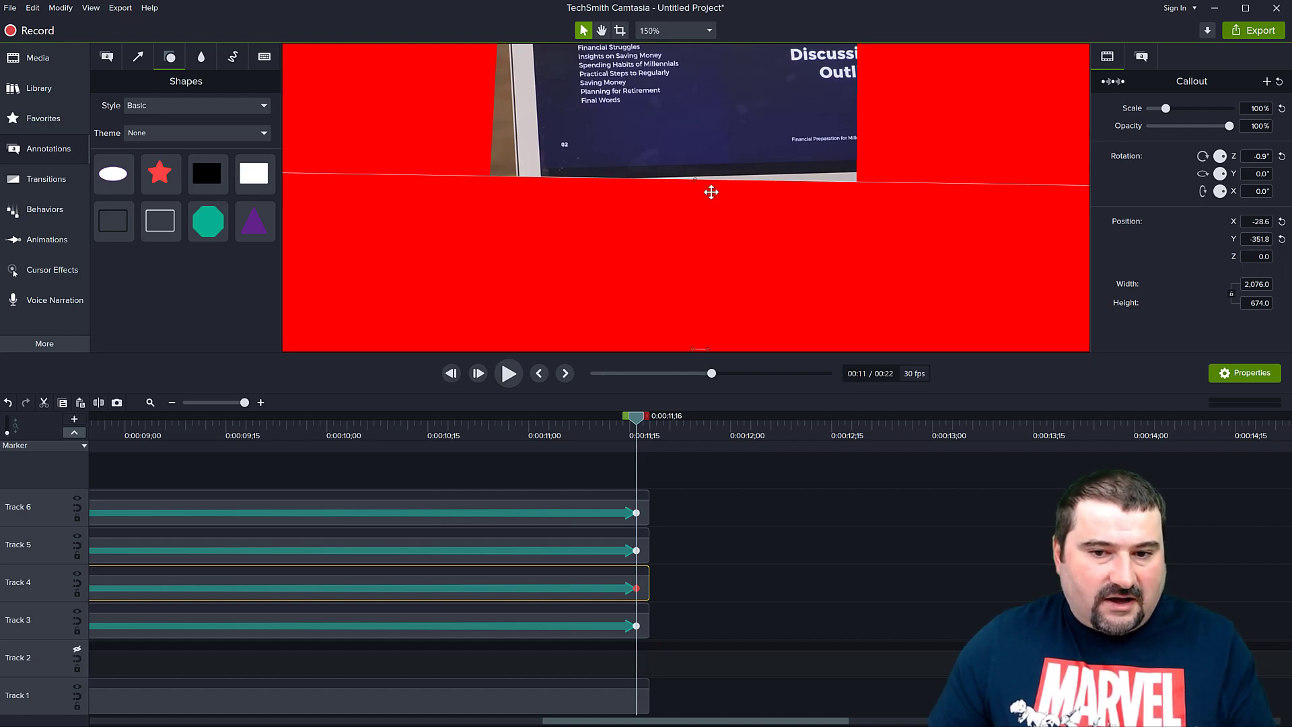
{"action": "left_click", "coordinate": [1262, 156]}
{"action": "key", "text": "Up"}
{"action": "key", "text": "Up"}
{"action": "key", "text": "Up"}
{"action": "key", "text": "Up"}
{"action": "key", "text": "Up"}
{"action": "key", "text": "Up"}
{"action": "key", "text": "Up"}
{"action": "key", "text": "Up"}
{"action": "key", "text": "Up"}
{"action": "key", "text": "Up"}
{"action": "key", "text": "Up"}
{"action": "key", "text": "Up"}
{"action": "key", "text": "Up"}
{"action": "key", "text": "Up"}
{"action": "key", "text": "Up"}
{"action": "key", "text": "Up"}
{"action": "key", "text": "Up"}
{"action": "key", "text": "Up"}
{"action": "key", "text": "Up"}
{"action": "key", "text": "Up"}
{"action": "key", "text": "Down"}
{"action": "key", "text": "Down"}
{"action": "key", "text": "Down"}
{"action": "key", "text": "Down"}
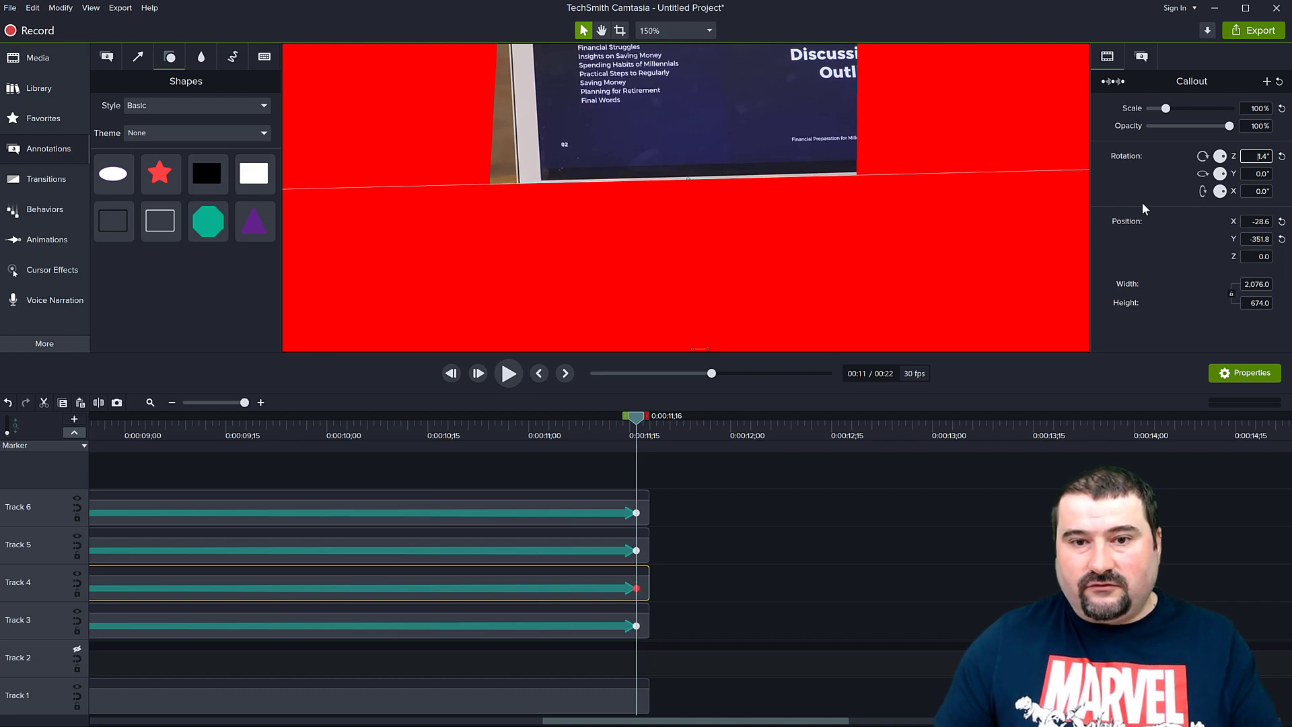
{"action": "left_click_drag", "start_coordinate": [726, 255], "coordinate": [725, 237]}
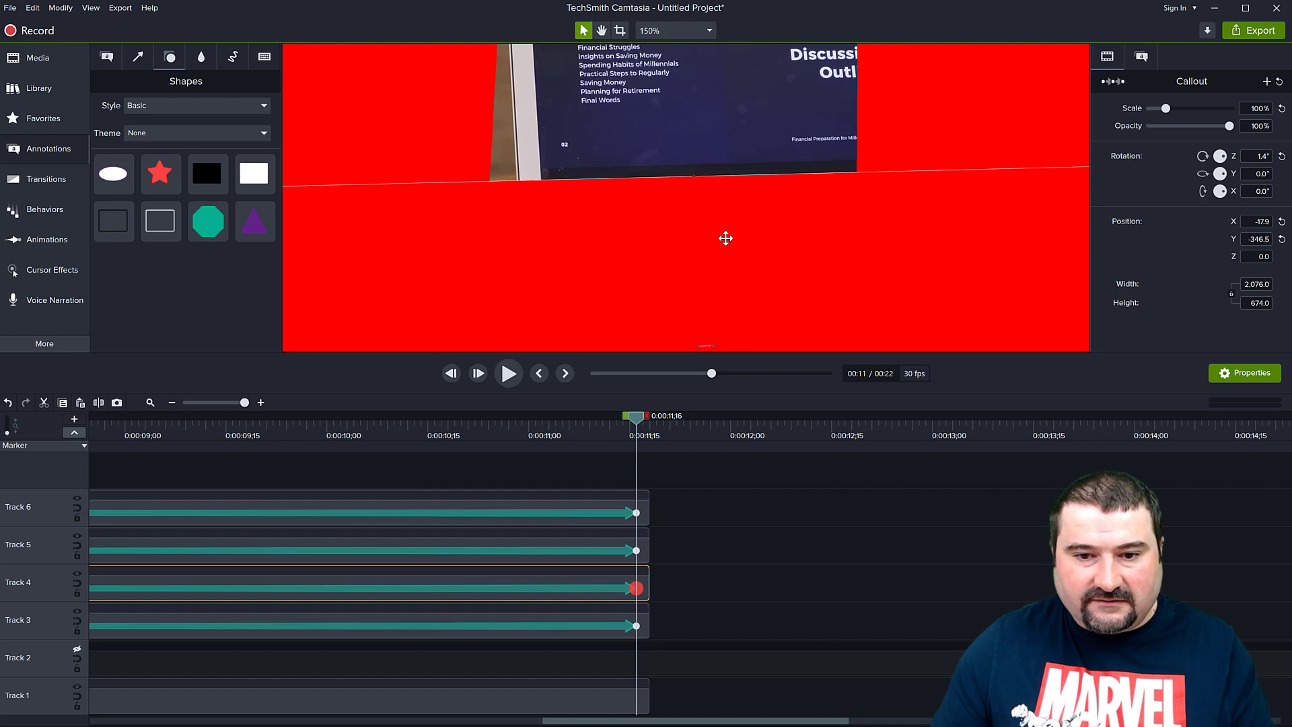
Rotate the left red rectangle to 93.2° on Z at the end keyframe and move it to X -680.7 near the screen's left edge
{"action": "left_click", "coordinate": [425, 122]}
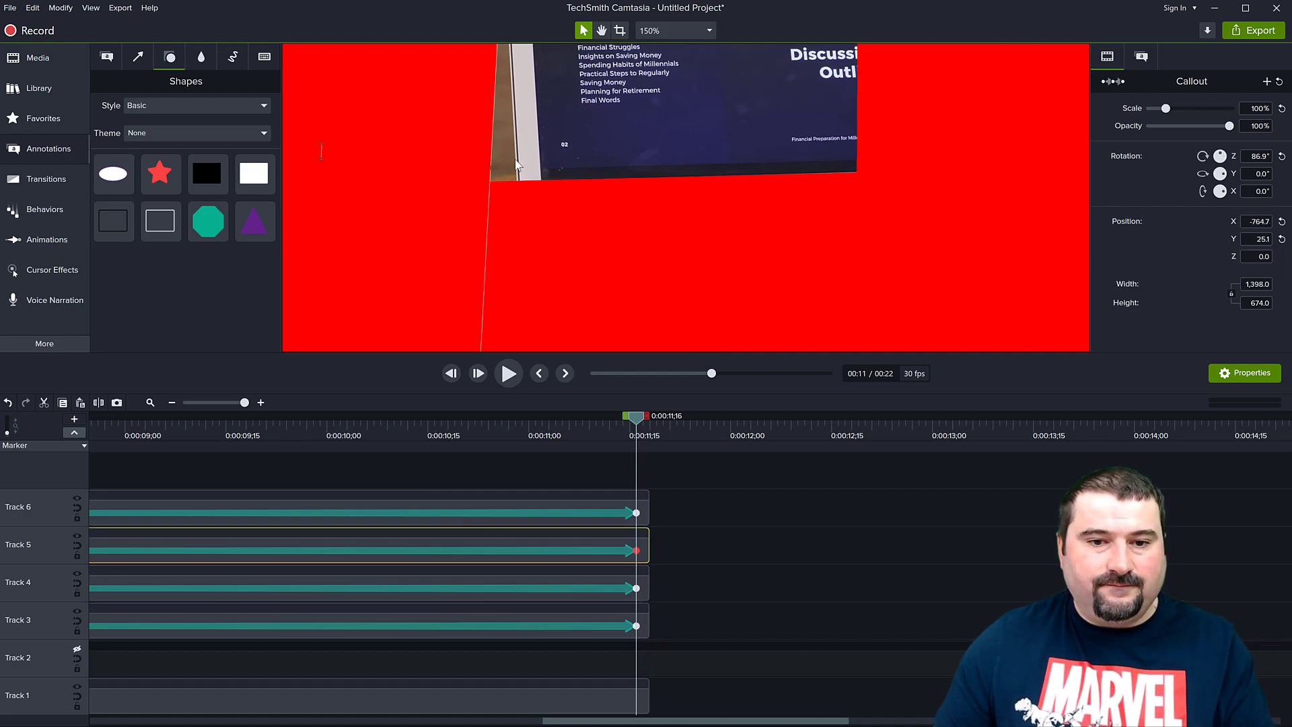
{"action": "key", "text": "space"}
{"action": "left_click_drag", "start_coordinate": [632, 139], "coordinate": [644, 261]}
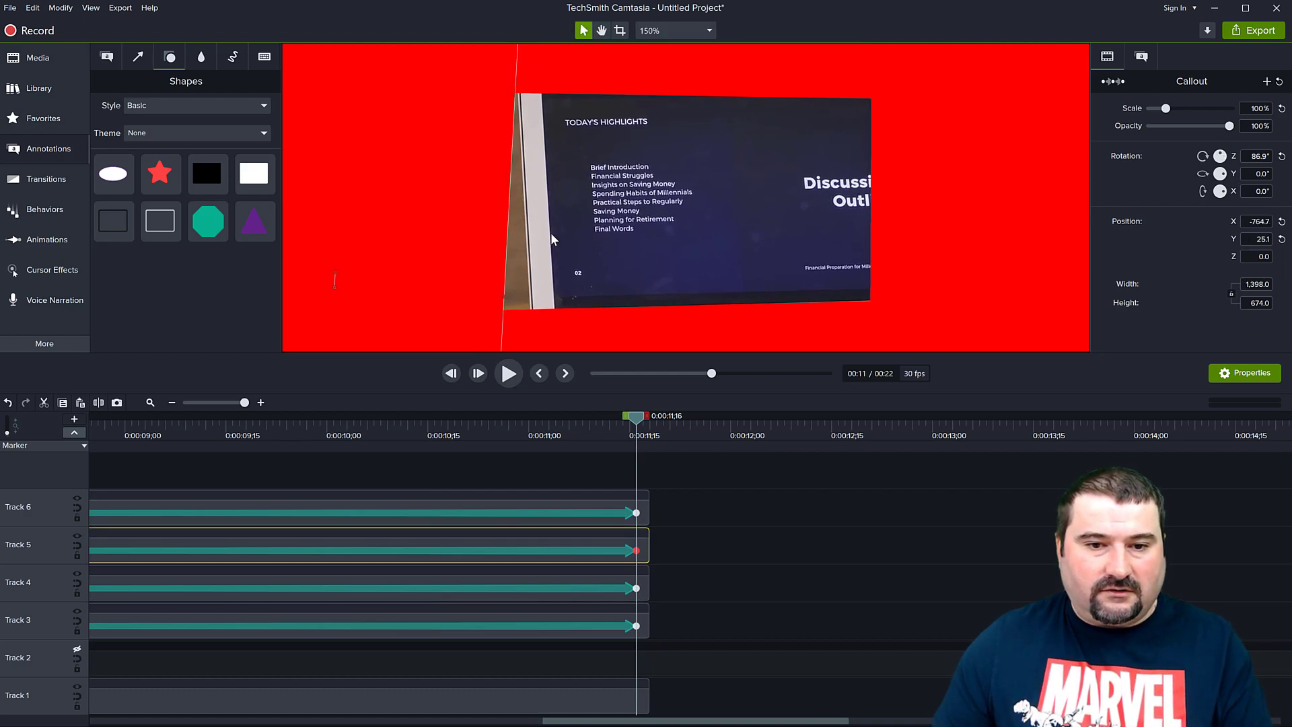
{"action": "key", "text": "space"}
{"action": "left_click_drag", "start_coordinate": [564, 238], "coordinate": [566, 213]}
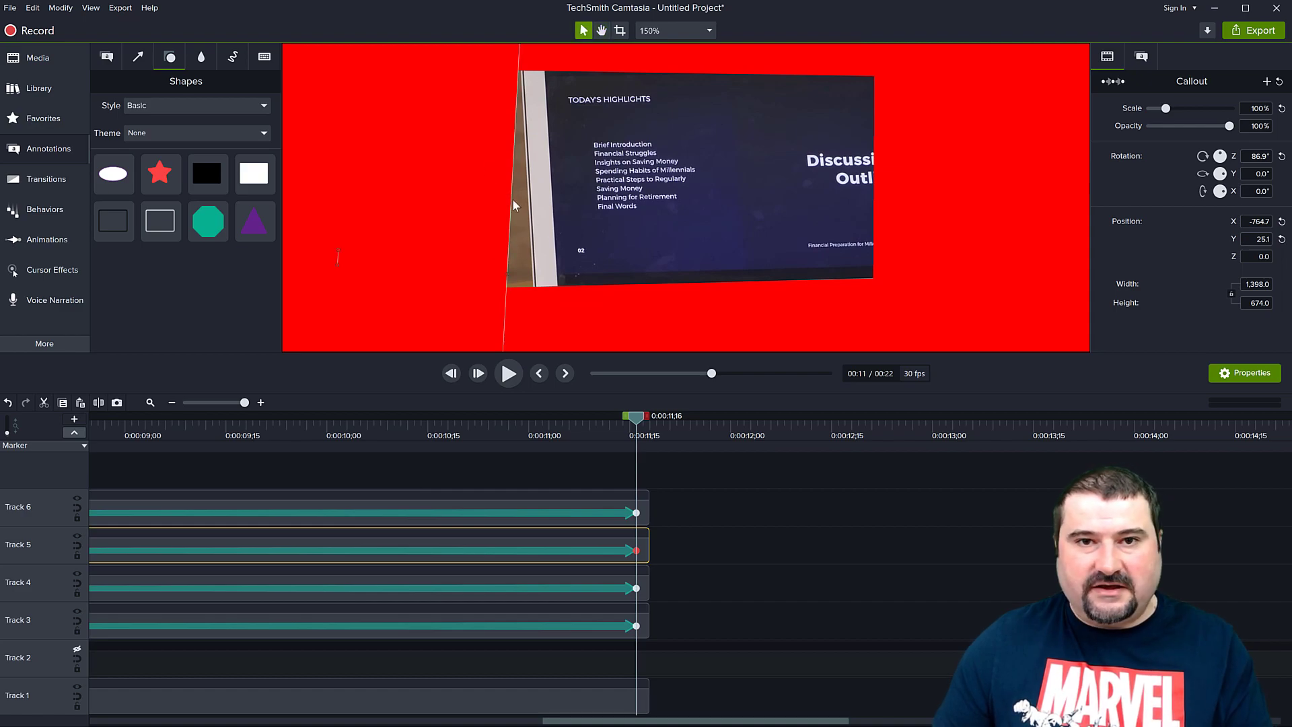
{"action": "left_click", "coordinate": [1252, 158]}
{"action": "scroll", "coordinate": [1253, 158], "scroll_direction": "up", "scroll_amount": 1}
{"action": "scroll", "coordinate": [1253, 158], "scroll_direction": "up", "scroll_amount": 20}
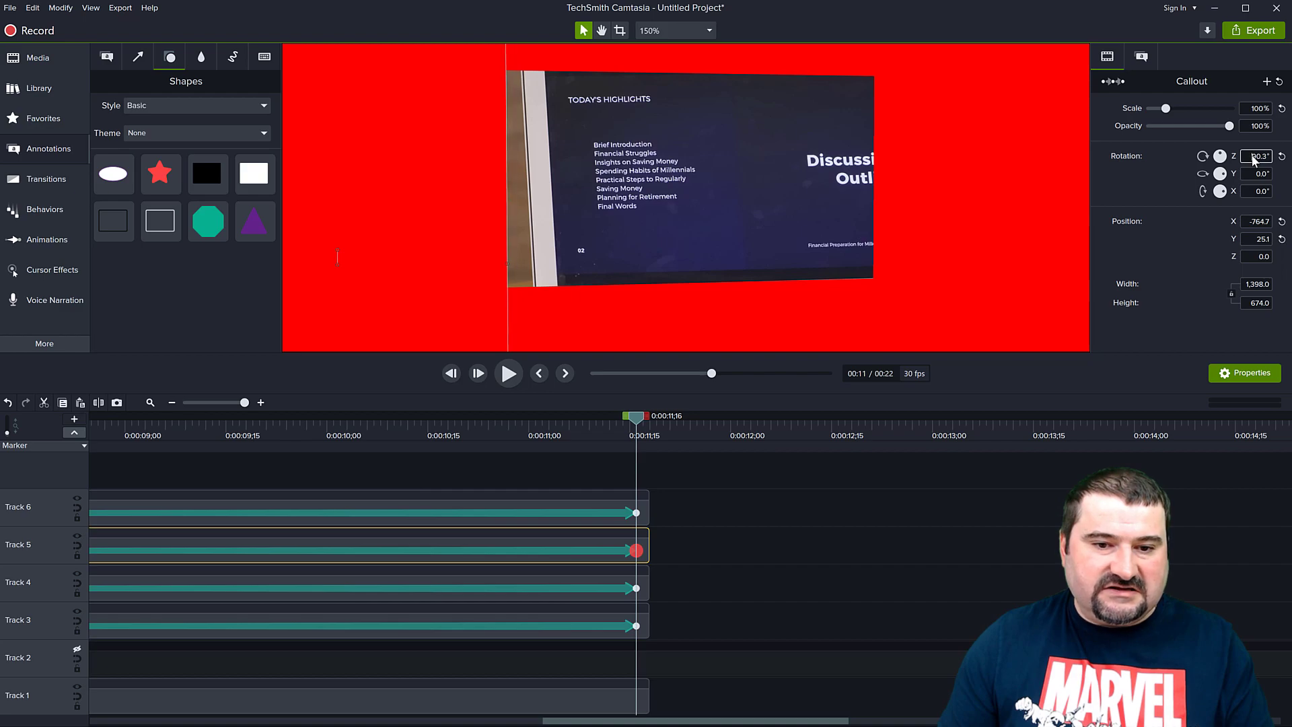
{"action": "scroll", "coordinate": [1253, 158], "scroll_direction": "up", "scroll_amount": 6}
{"action": "left_click_drag", "start_coordinate": [438, 213], "coordinate": [481, 216]}
{"action": "scroll", "coordinate": [1243, 156], "scroll_direction": "up", "scroll_amount": 3}
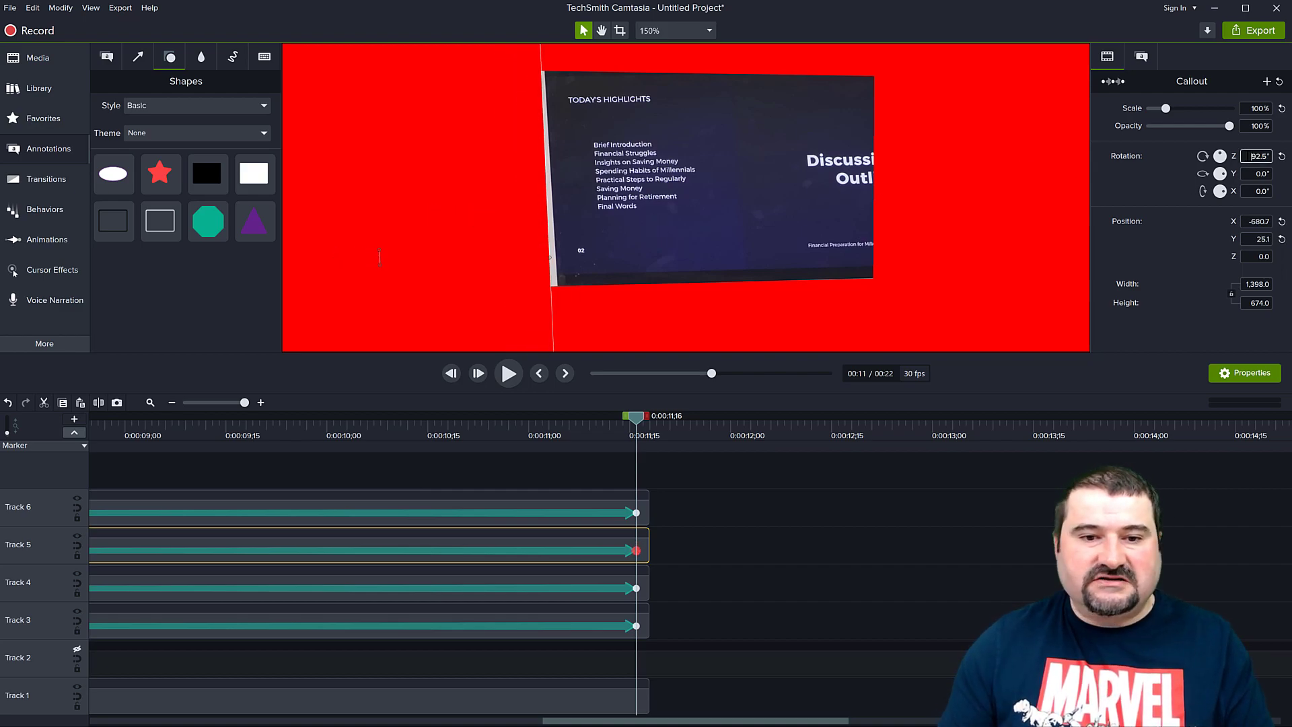
{"action": "scroll", "coordinate": [1252, 156], "scroll_direction": "up", "scroll_amount": 5}
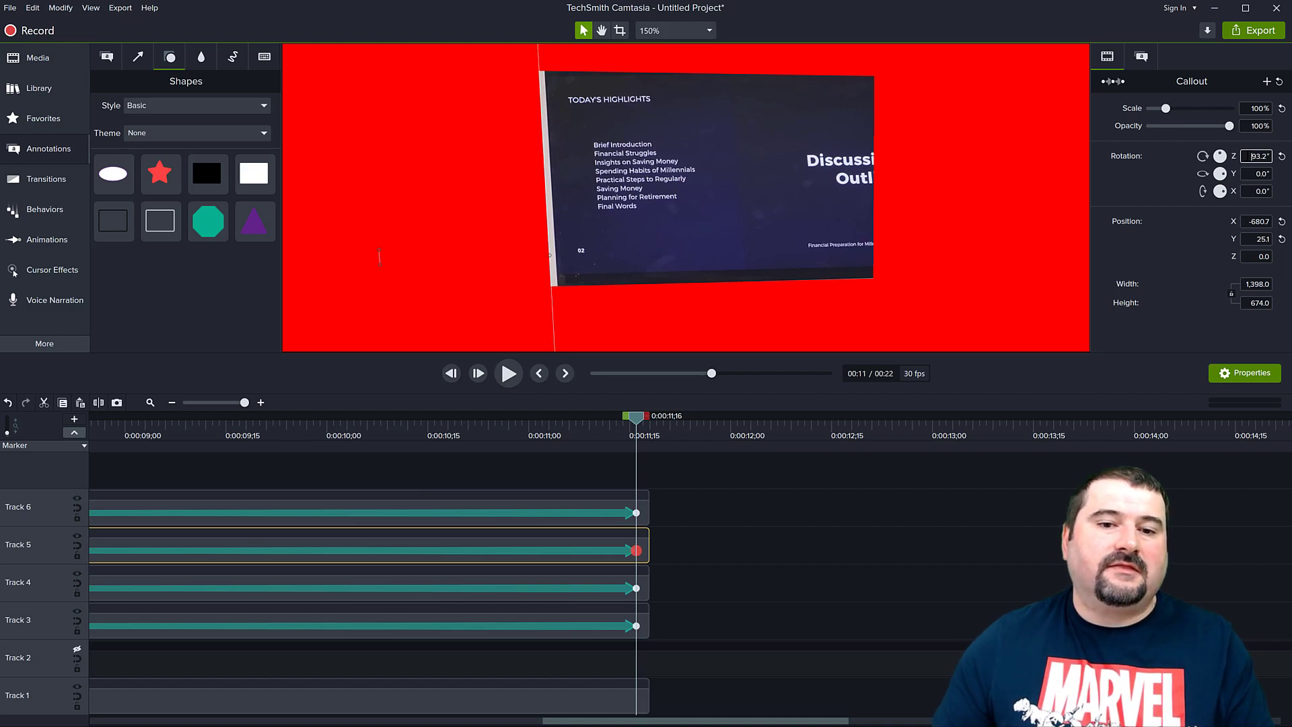
At 0:00:11;16, move the Track 5 shape onto the screen's left edge and fit the Track 6 shape to its right edge, rotated 95.9° in Z
{"action": "left_click_drag", "start_coordinate": [508, 223], "coordinate": [517, 225]}
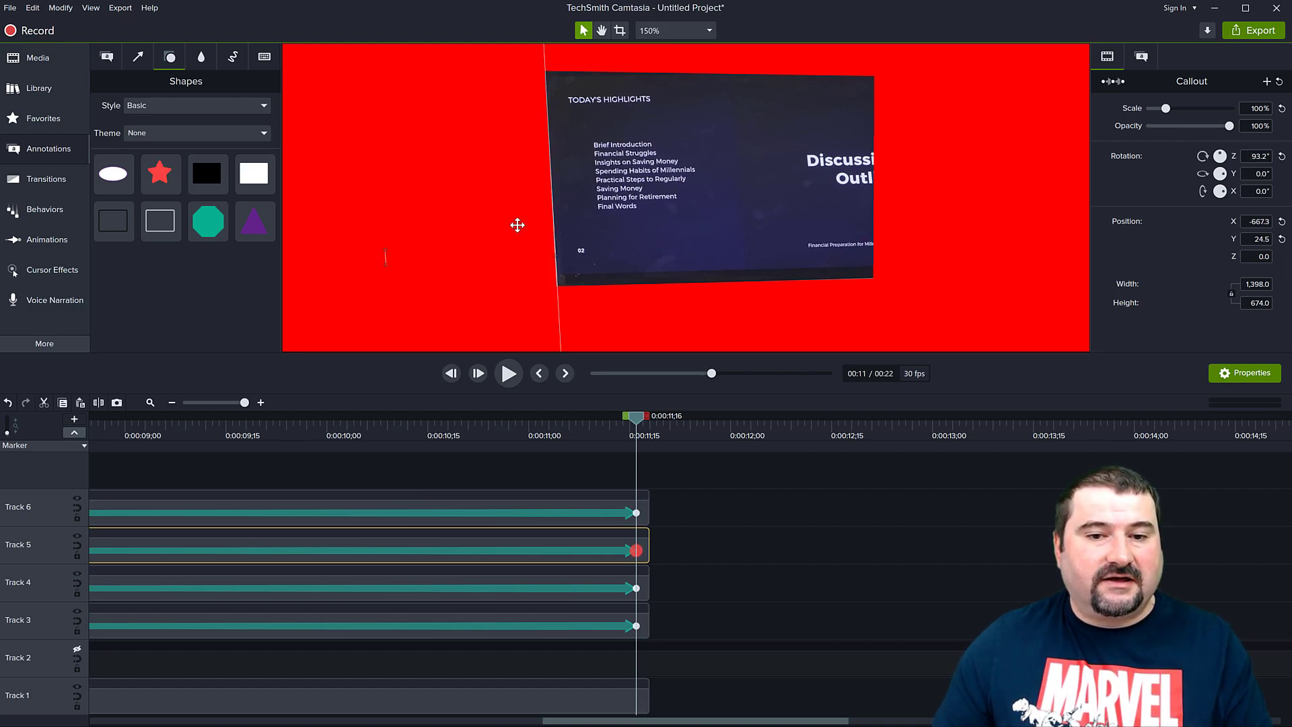
{"action": "left_click", "coordinate": [977, 191]}
{"action": "left_click_drag", "start_coordinate": [940, 202], "coordinate": [1013, 201]}
{"action": "scroll", "coordinate": [1253, 156], "scroll_direction": "up", "scroll_amount": 1}
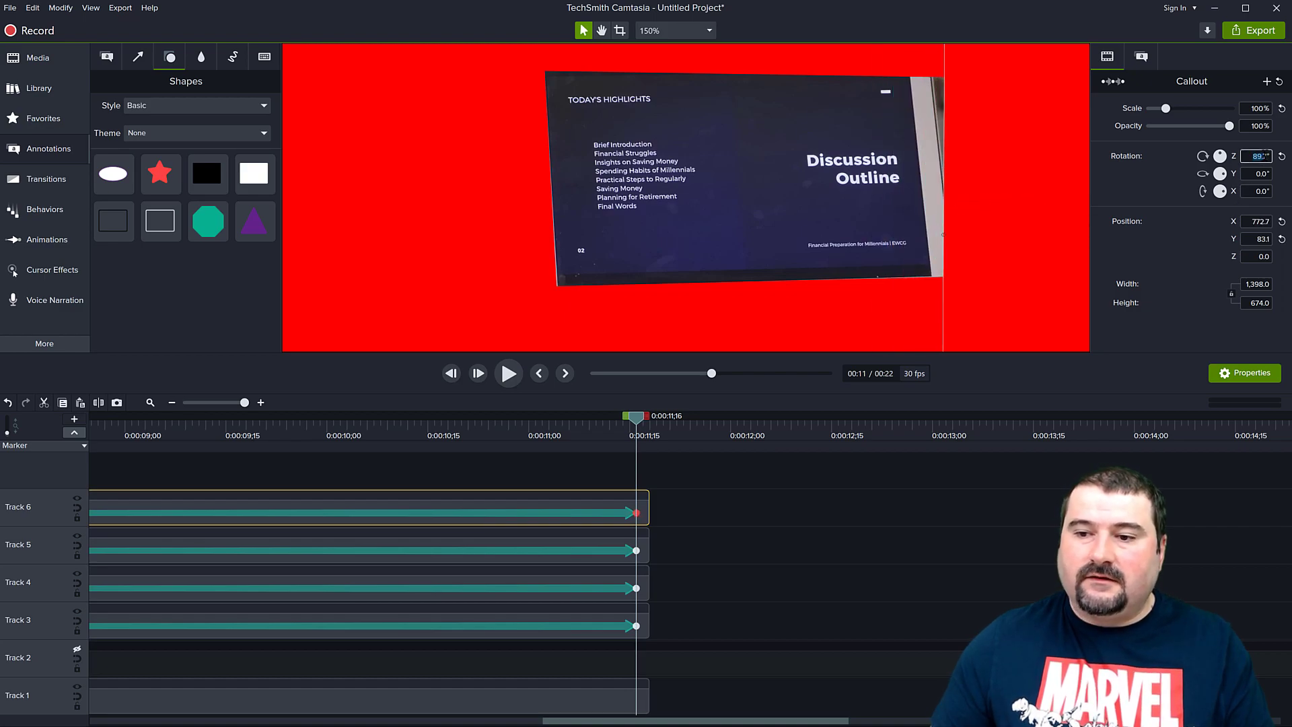
{"action": "scroll", "coordinate": [1251, 156], "scroll_direction": "up", "scroll_amount": 10}
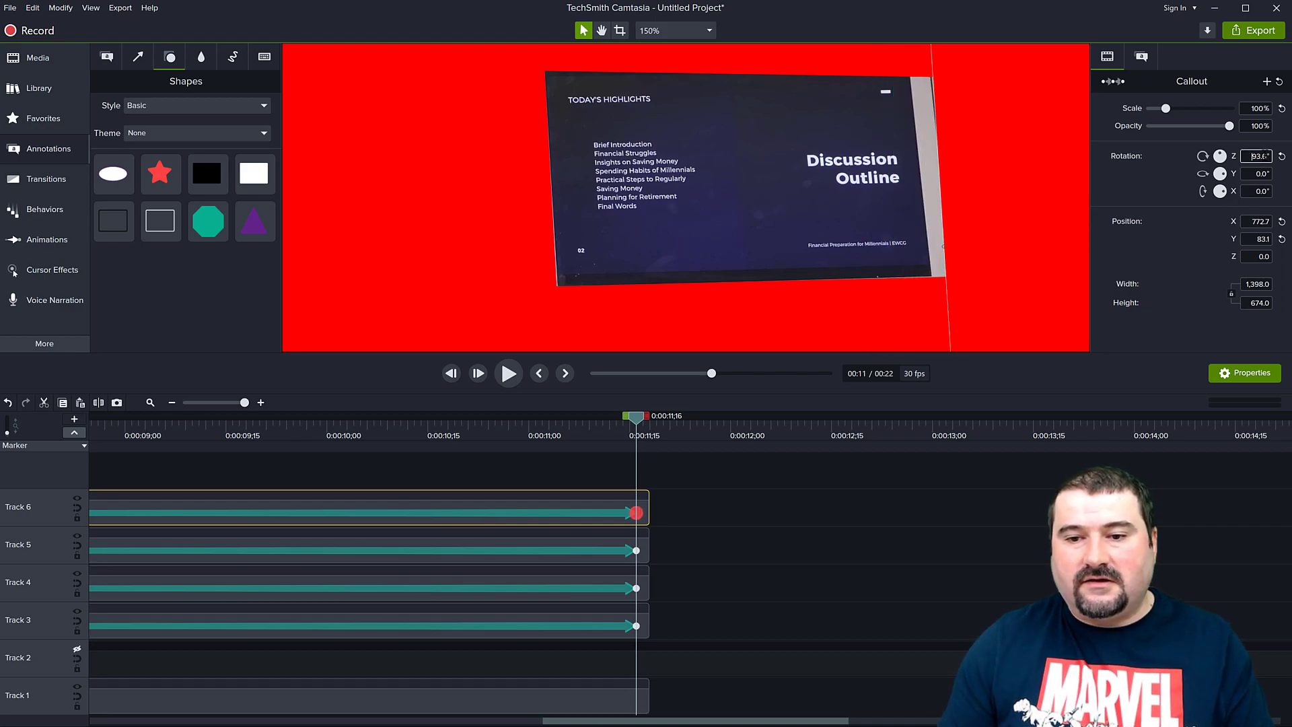
{"action": "scroll", "coordinate": [1253, 156], "scroll_direction": "up", "scroll_amount": 1}
{"action": "left_click_drag", "start_coordinate": [977, 174], "coordinate": [962, 175]}
{"action": "left_click", "coordinate": [1256, 157]}
{"action": "scroll", "coordinate": [1254, 157], "scroll_direction": "up", "scroll_amount": 2}
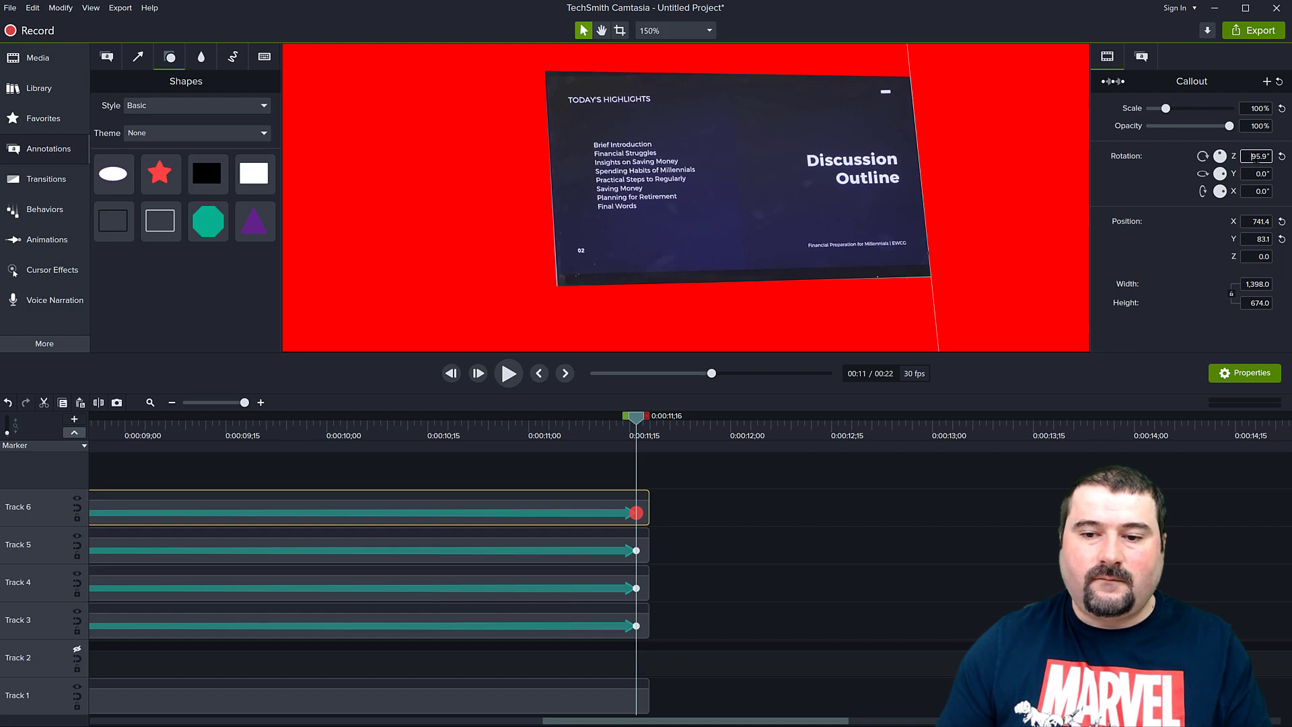
Align the Track 3 red shape with the laptop screen's top edge, with Z rotation 0.8° and position X 17.7, Y 624.8
{"action": "key", "text": "space"}
{"action": "left_click_drag", "start_coordinate": [802, 204], "coordinate": [751, 302]}
{"action": "left_click", "coordinate": [717, 149]}
{"action": "left_click_drag", "start_coordinate": [717, 153], "coordinate": [718, 130]}
{"action": "scroll", "coordinate": [1256, 155], "scroll_direction": "up", "scroll_amount": 20}
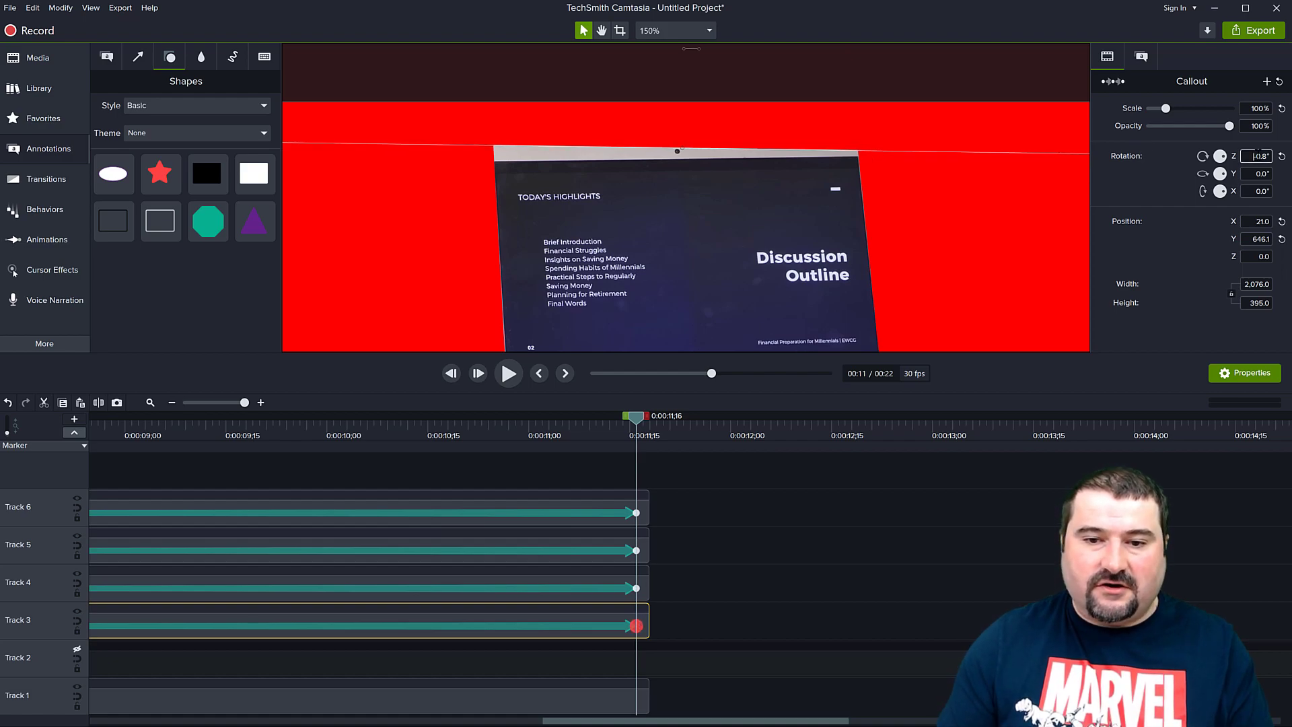
{"action": "scroll", "coordinate": [1257, 155], "scroll_direction": "down", "scroll_amount": 5}
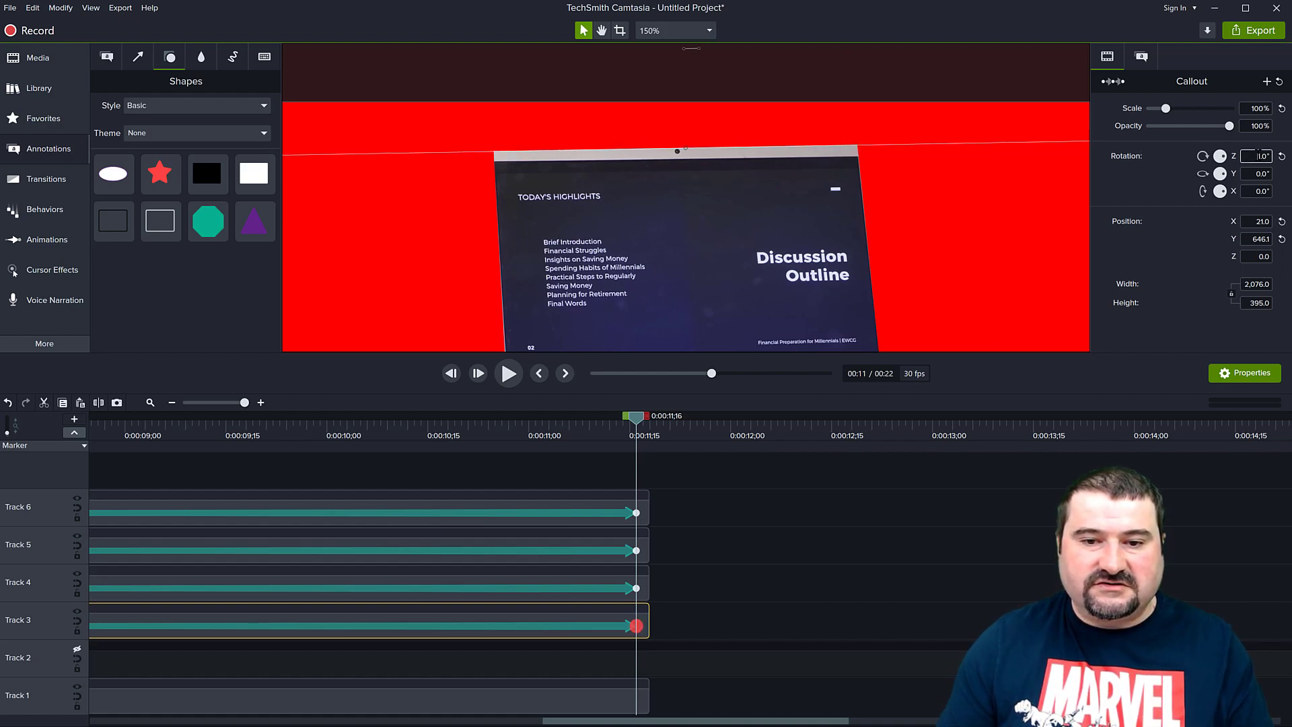
{"action": "left_click_drag", "start_coordinate": [710, 107], "coordinate": [710, 130]}
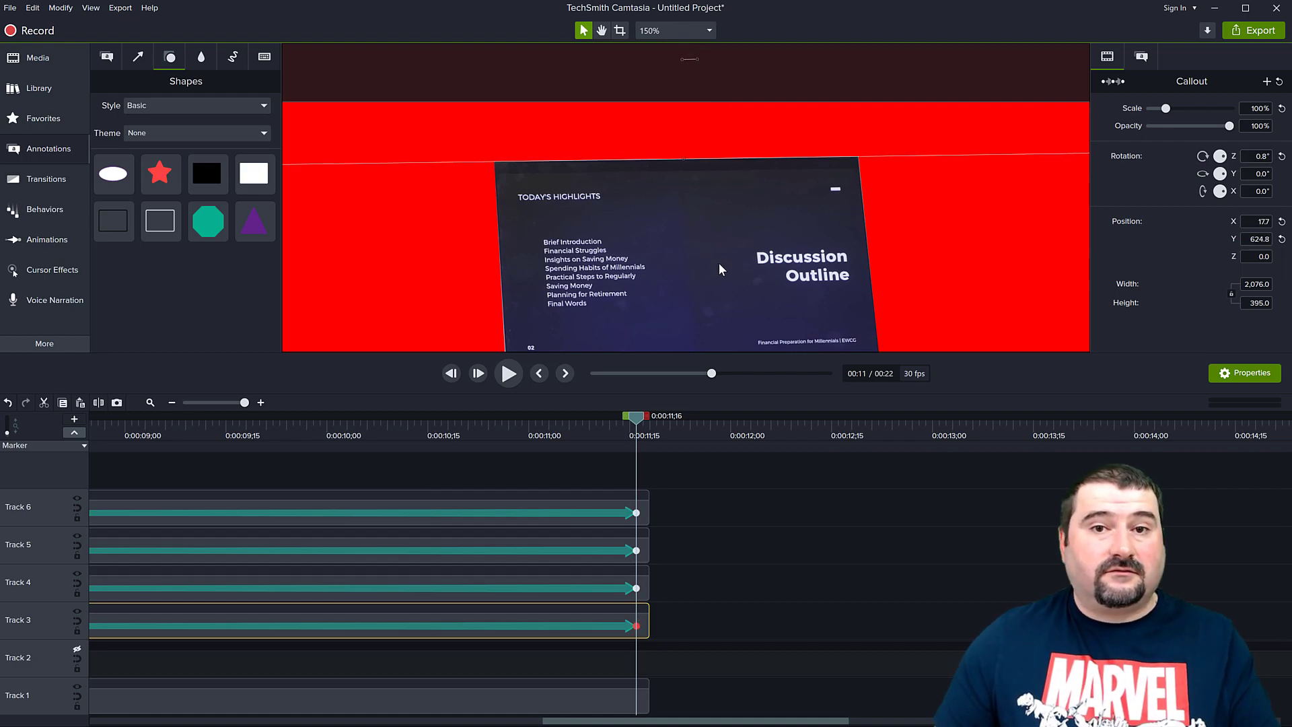
Refine the left red shape on Track 5 to Z rotation 93.6° and X position -667.3 along the screen's left edge
{"action": "left_click_drag", "start_coordinate": [713, 294], "coordinate": [716, 210]}
{"action": "key", "text": "v"}
{"action": "left_click", "coordinate": [396, 243]}
{"action": "left_click", "coordinate": [1258, 160]}
{"action": "key", "text": "Up"}
{"action": "key", "text": "Up"}
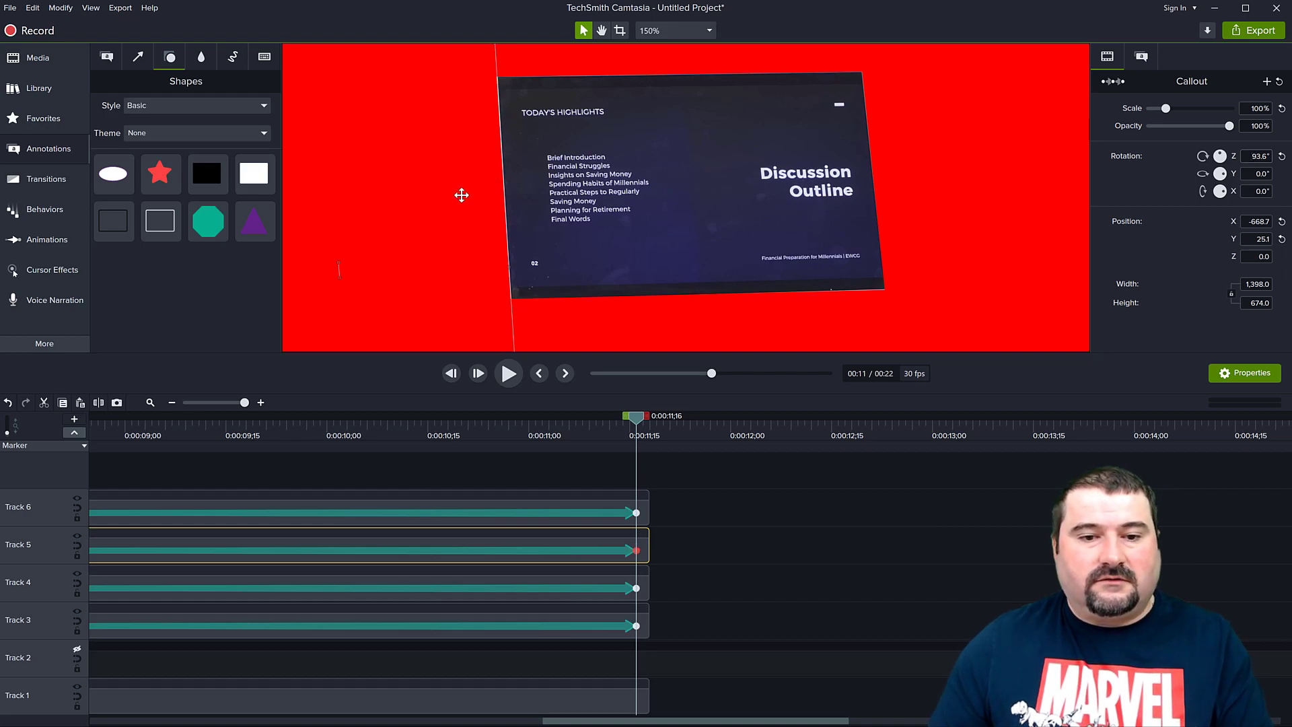
{"action": "key", "text": "Right"}
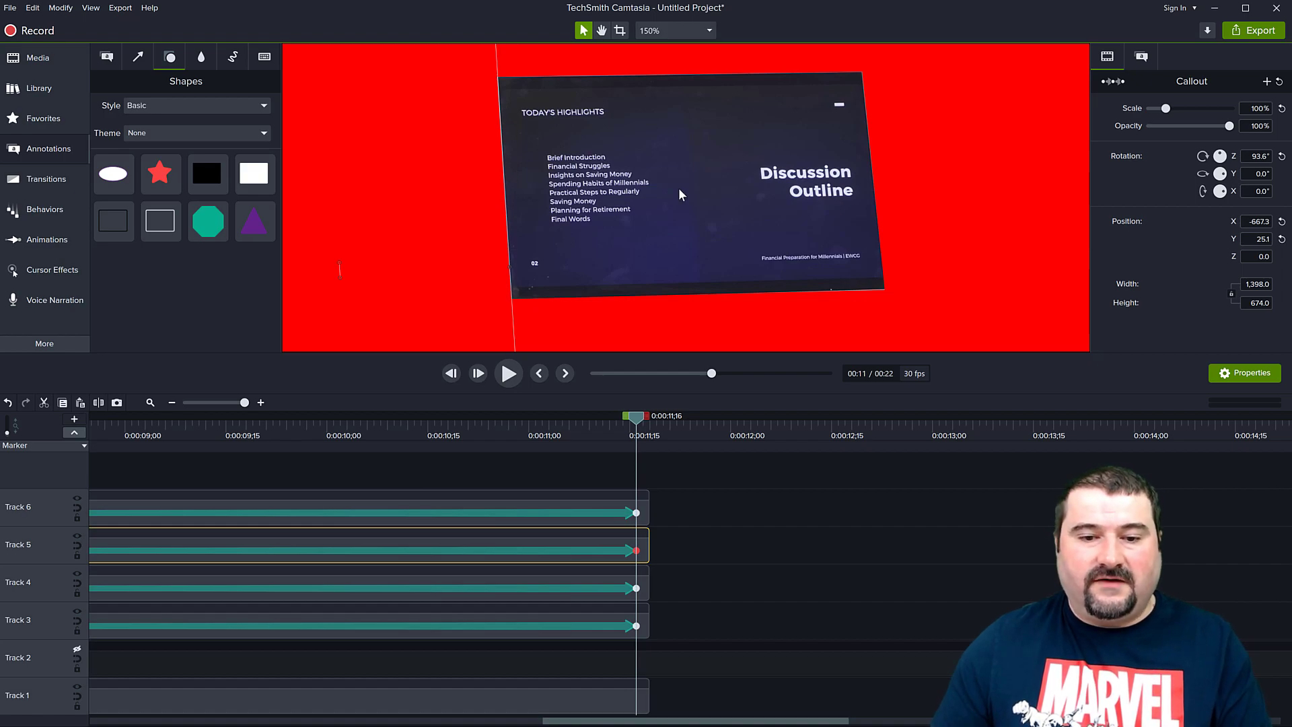
Scrub through the clip from the last keyframe back to the start and through the middle, examining how the red shapes follow the laptop screen
{"action": "scroll", "coordinate": [708, 507], "scroll_direction": "down", "scroll_amount": 5}
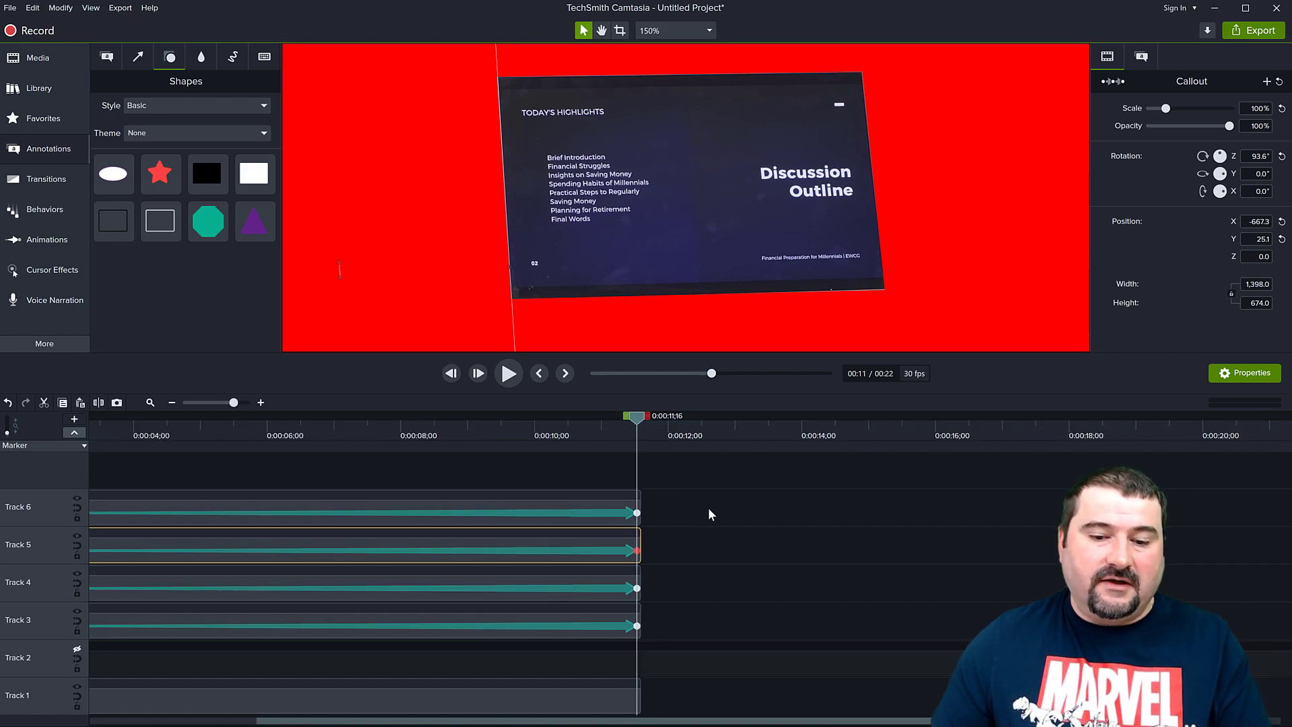
{"action": "scroll", "coordinate": [682, 201], "scroll_direction": "down", "scroll_amount": 3}
{"action": "scroll", "coordinate": [681, 207], "scroll_direction": "down", "scroll_amount": 1}
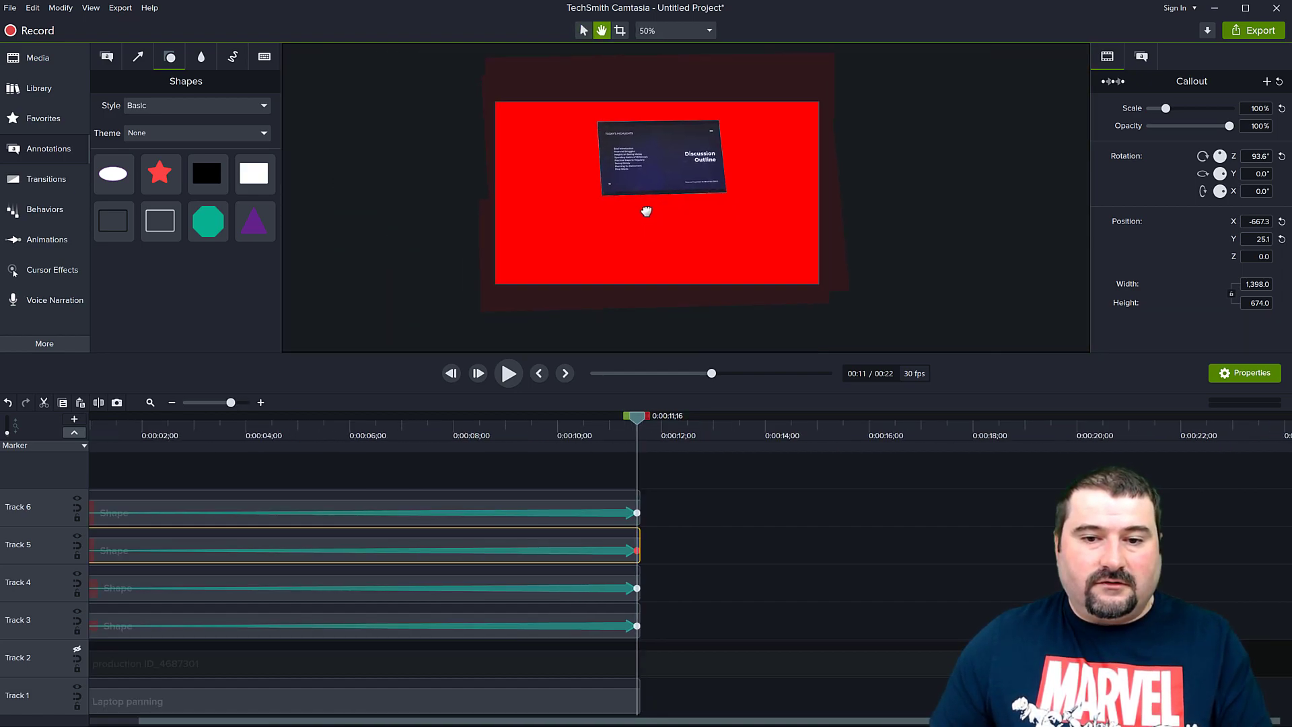
{"action": "scroll", "coordinate": [644, 217], "scroll_direction": "up", "scroll_amount": 1}
{"action": "left_click", "coordinate": [710, 471]}
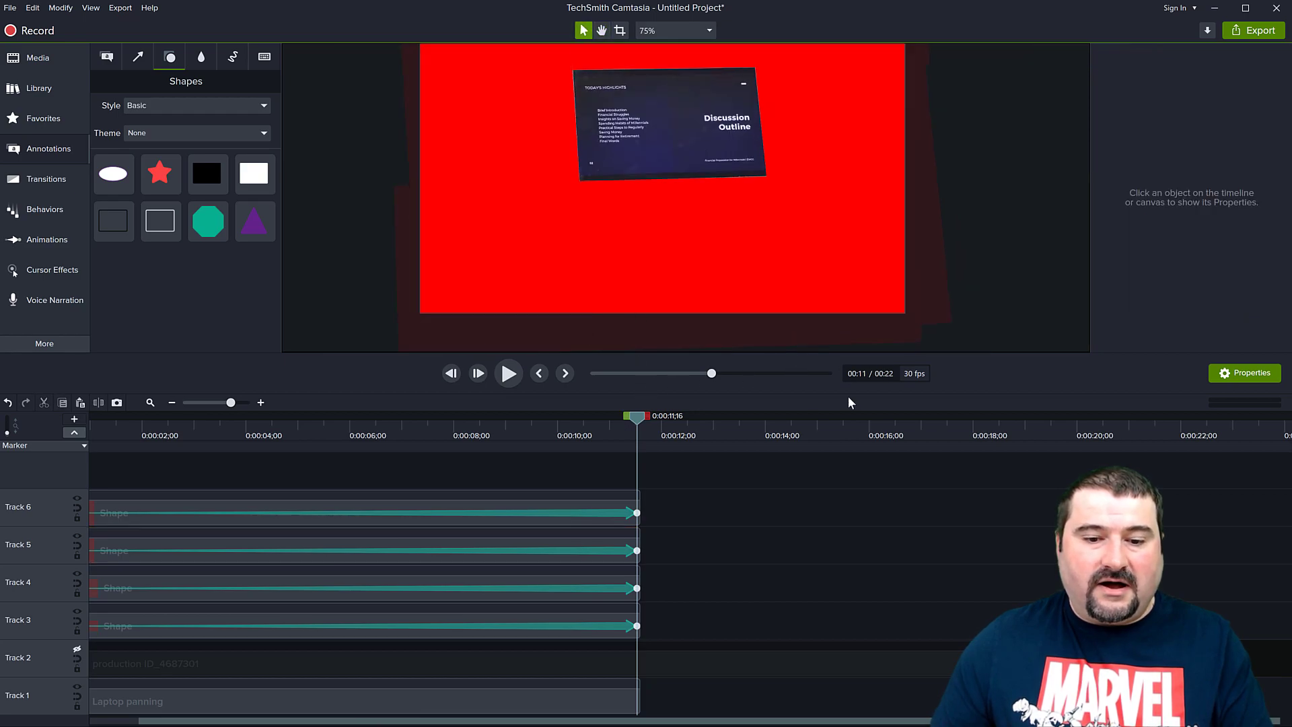
{"action": "left_click_drag", "start_coordinate": [639, 419], "coordinate": [319, 420]}
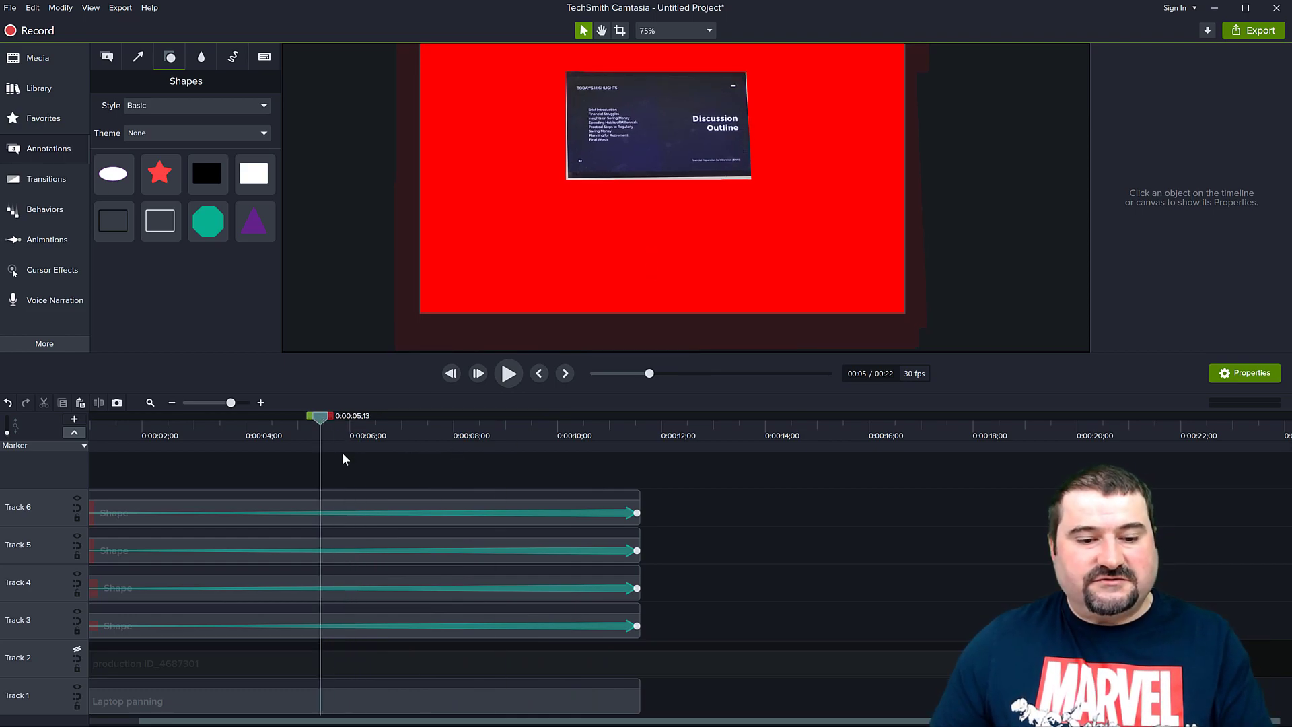
{"action": "left_click_drag", "start_coordinate": [317, 421], "coordinate": [85, 421]}
{"action": "scroll", "coordinate": [306, 536], "scroll_direction": "down", "scroll_amount": 1}
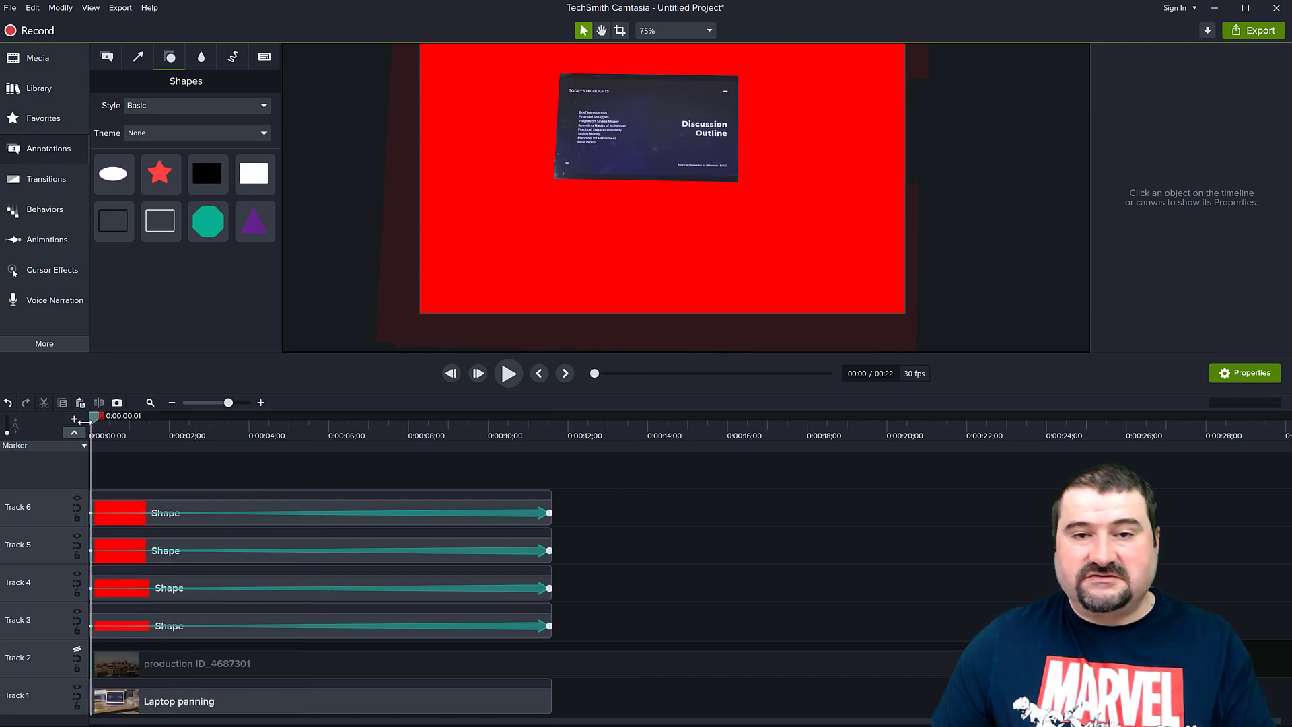
{"action": "left_click_drag", "start_coordinate": [95, 418], "coordinate": [551, 471]}
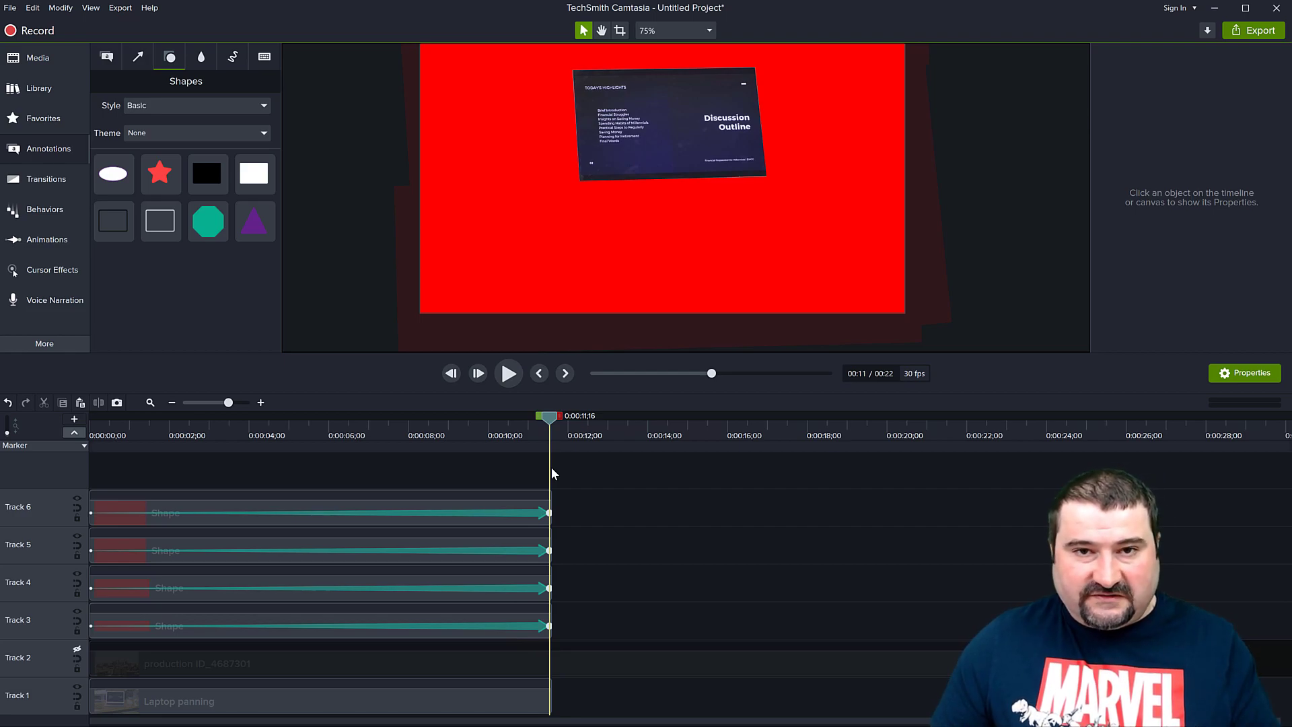
{"action": "left_click_drag", "start_coordinate": [548, 467], "coordinate": [322, 489]}
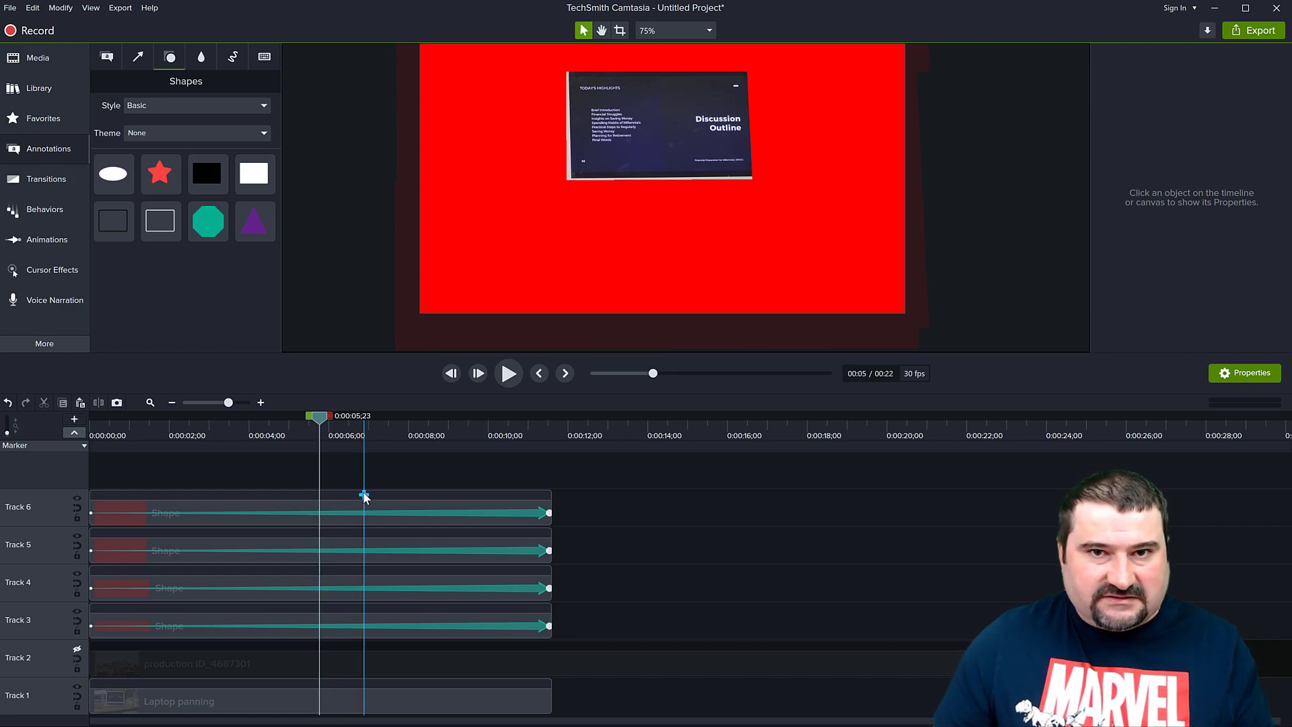
At 0:00:03;07, keyframe the Track 4 red shape against the screen's bottom edge with Z rotation 0° and position X -26.2, Y -329.6
{"action": "left_click", "coordinate": [640, 232]}
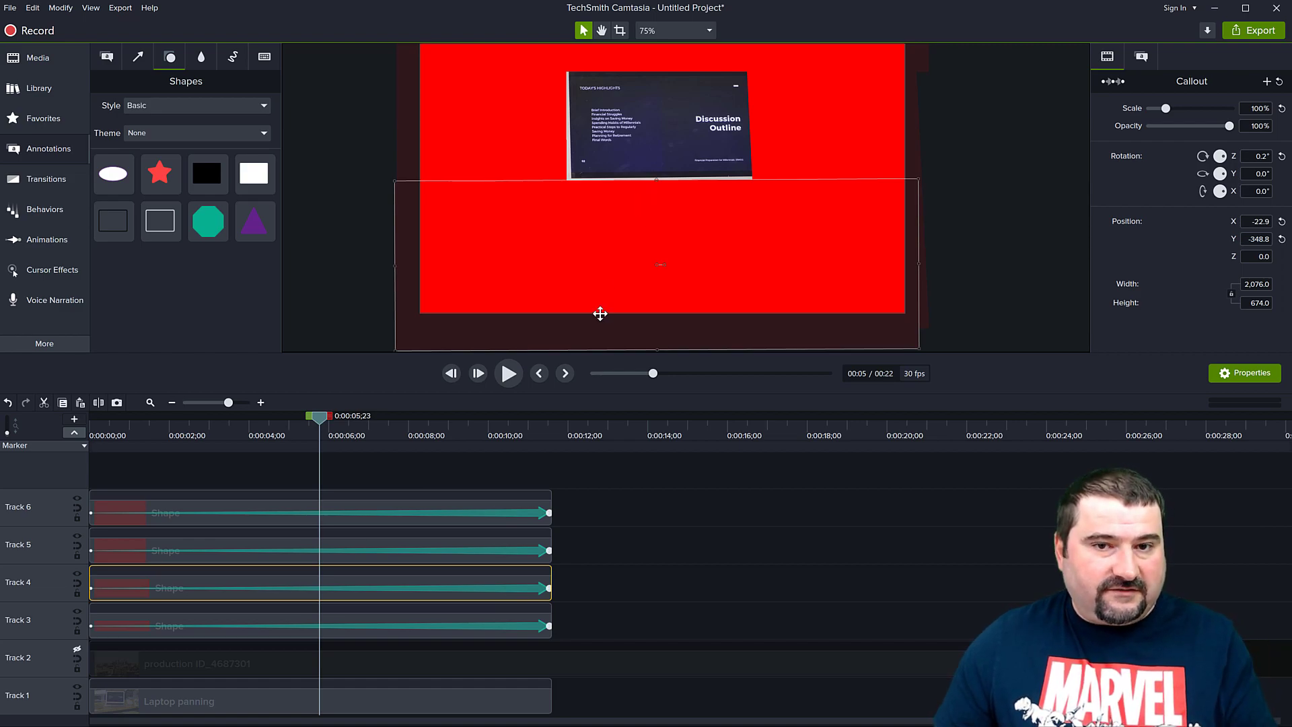
{"action": "scroll", "coordinate": [652, 187], "scroll_direction": "up", "scroll_amount": 5}
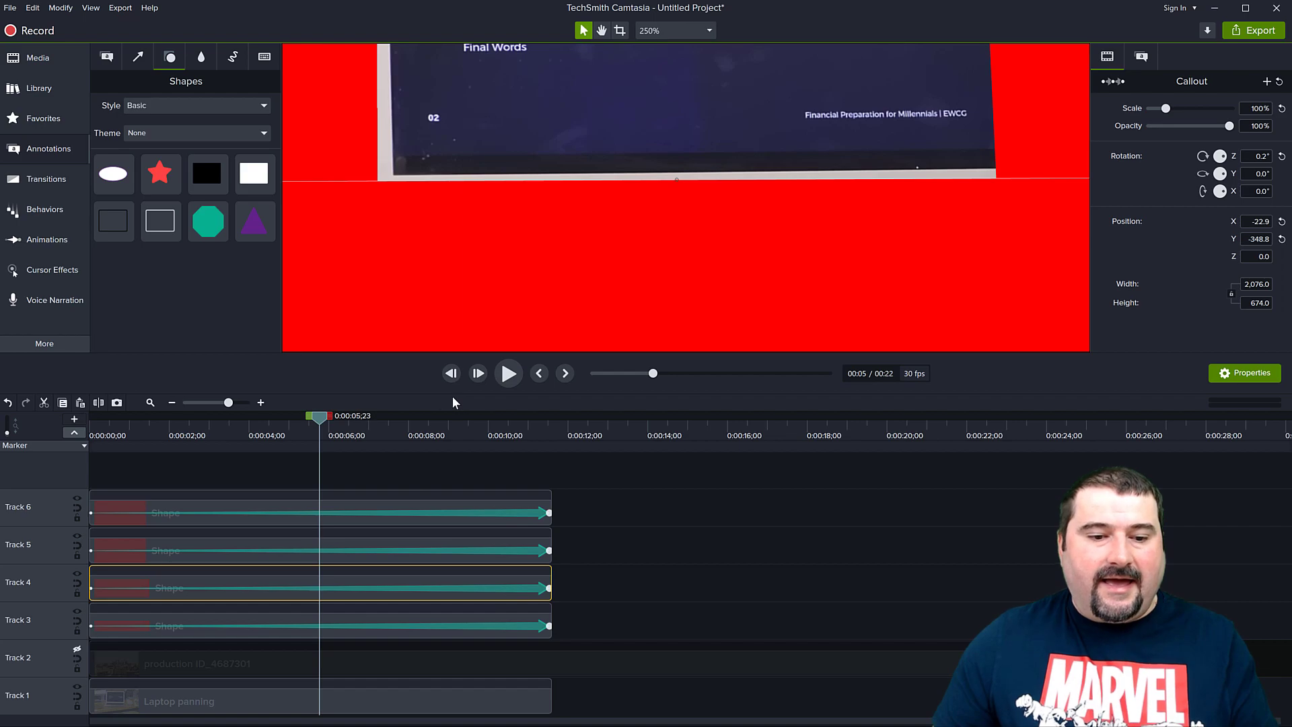
{"action": "left_click_drag", "start_coordinate": [318, 418], "coordinate": [192, 434]}
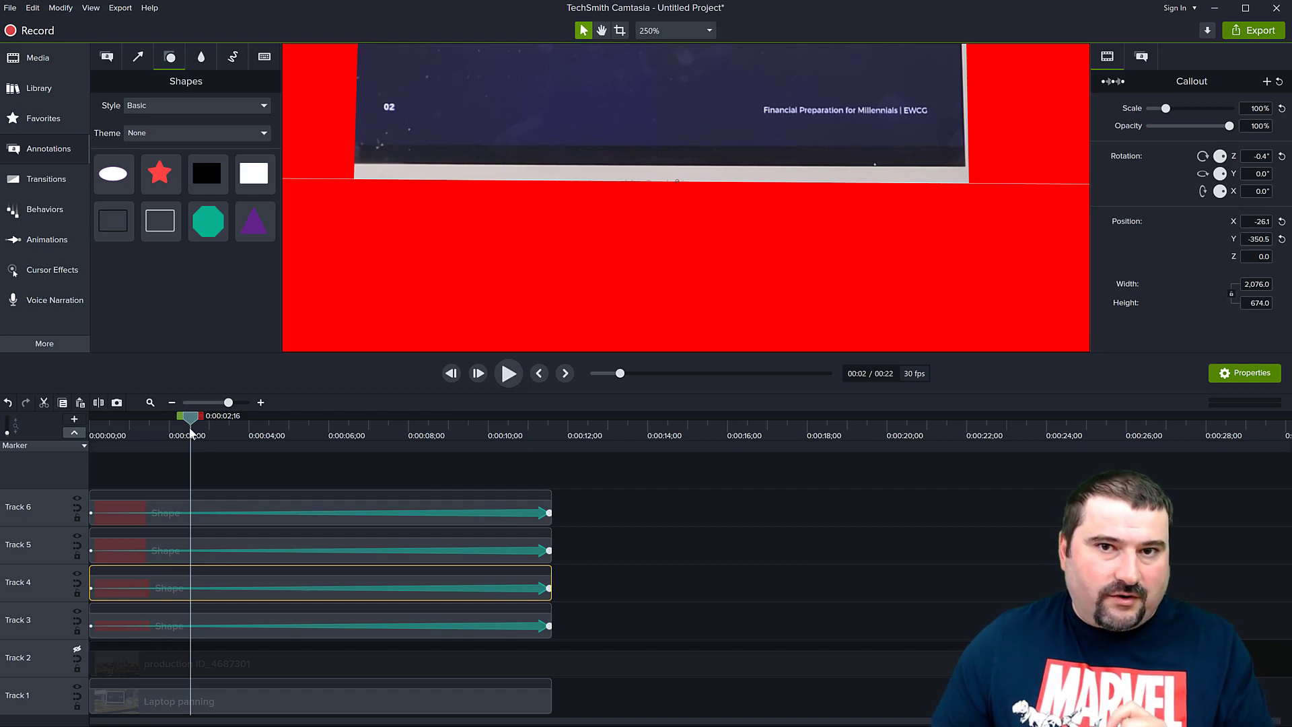
{"action": "left_click_drag", "start_coordinate": [184, 427], "coordinate": [242, 424]}
{"action": "left_click_drag", "start_coordinate": [226, 421], "coordinate": [218, 421]}
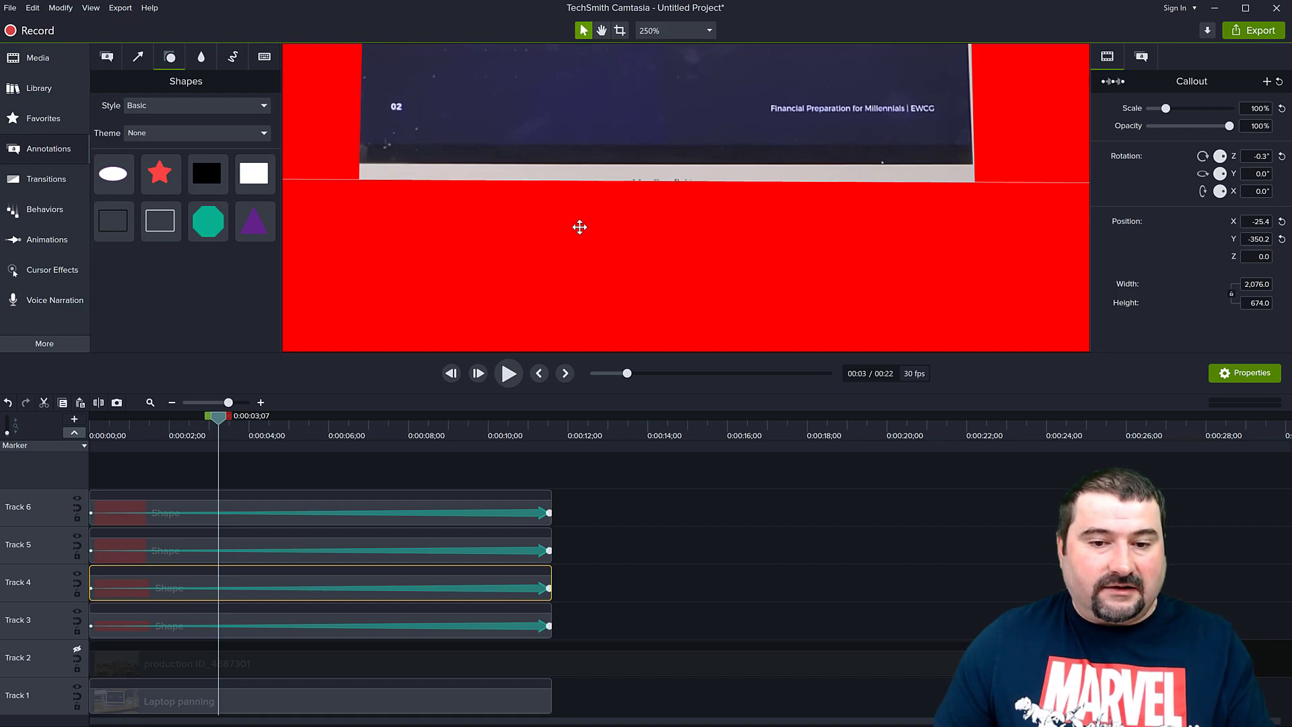
{"action": "left_click_drag", "start_coordinate": [603, 245], "coordinate": [603, 228]}
{"action": "left_click", "coordinate": [1255, 156]}
{"action": "type", "text": "0"}
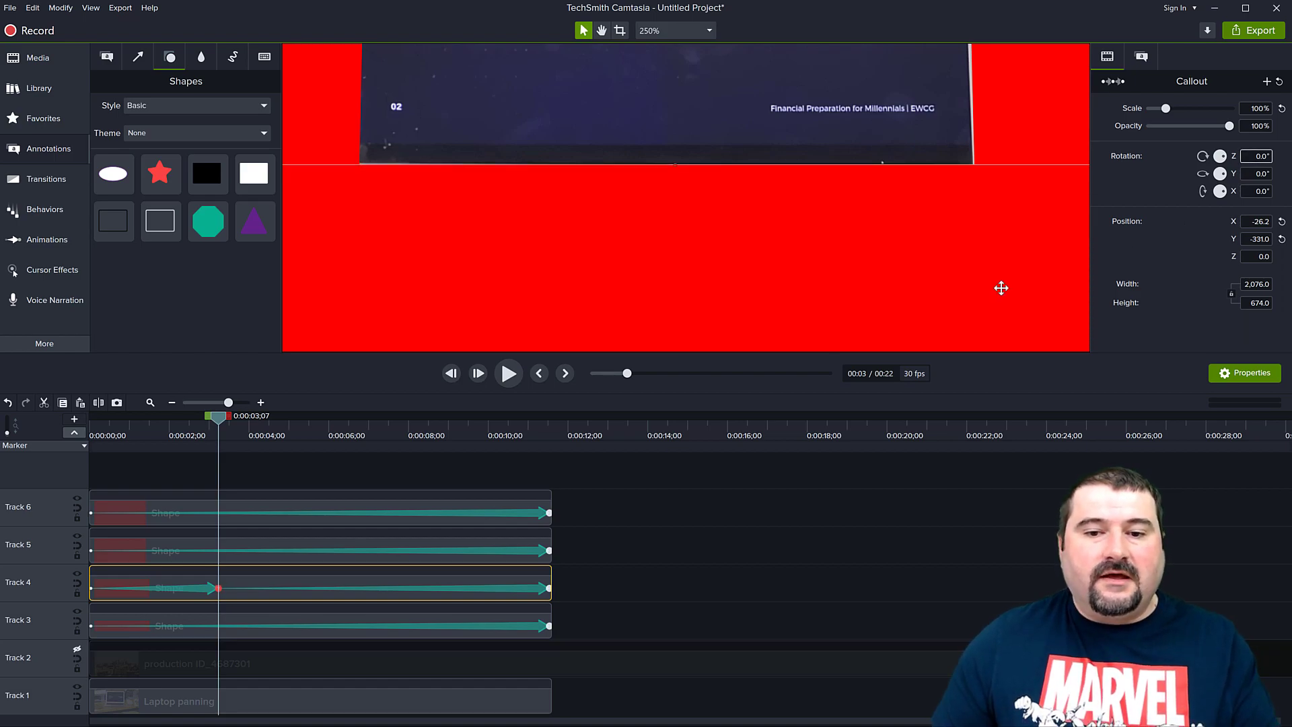
{"action": "left_click_drag", "start_coordinate": [700, 238], "coordinate": [700, 236]}
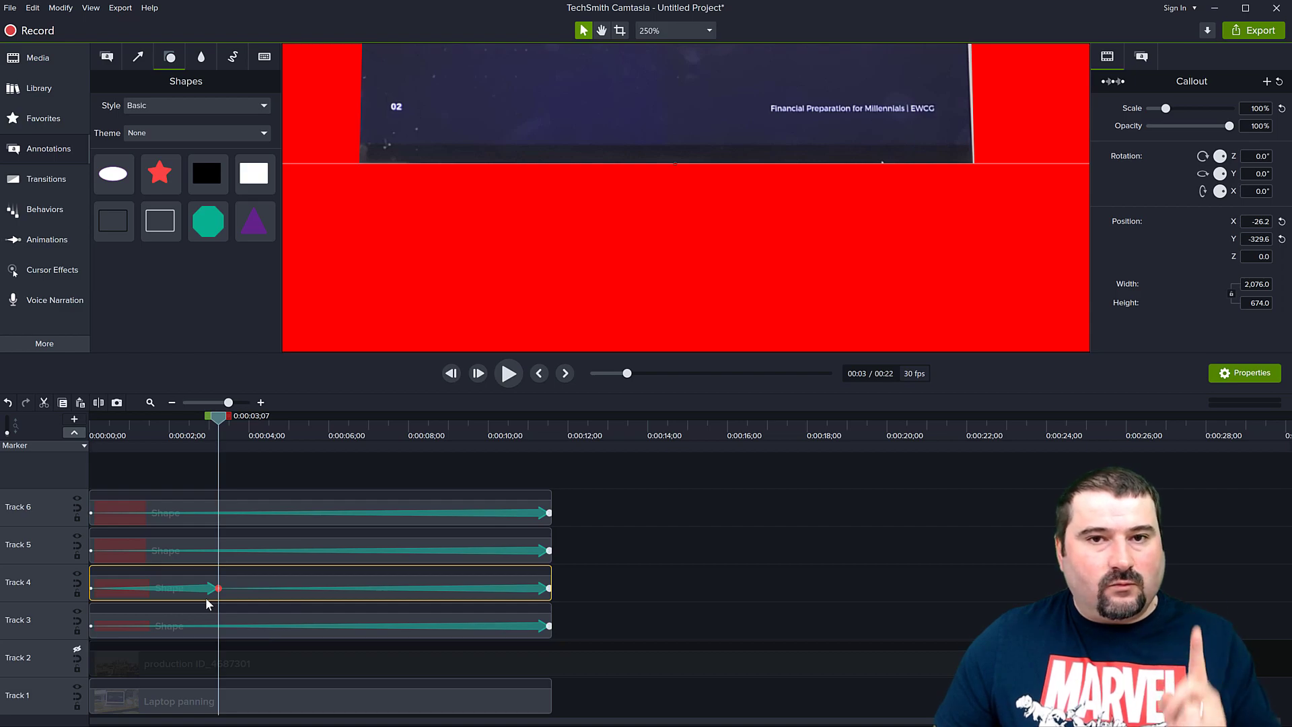
Play back the correction, and at 0:00:07;11 realign the Track 4 shape with Z rotation 1.0° and position X -15.3, Y -347.7
{"action": "left_click_drag", "start_coordinate": [220, 423], "coordinate": [96, 438]}
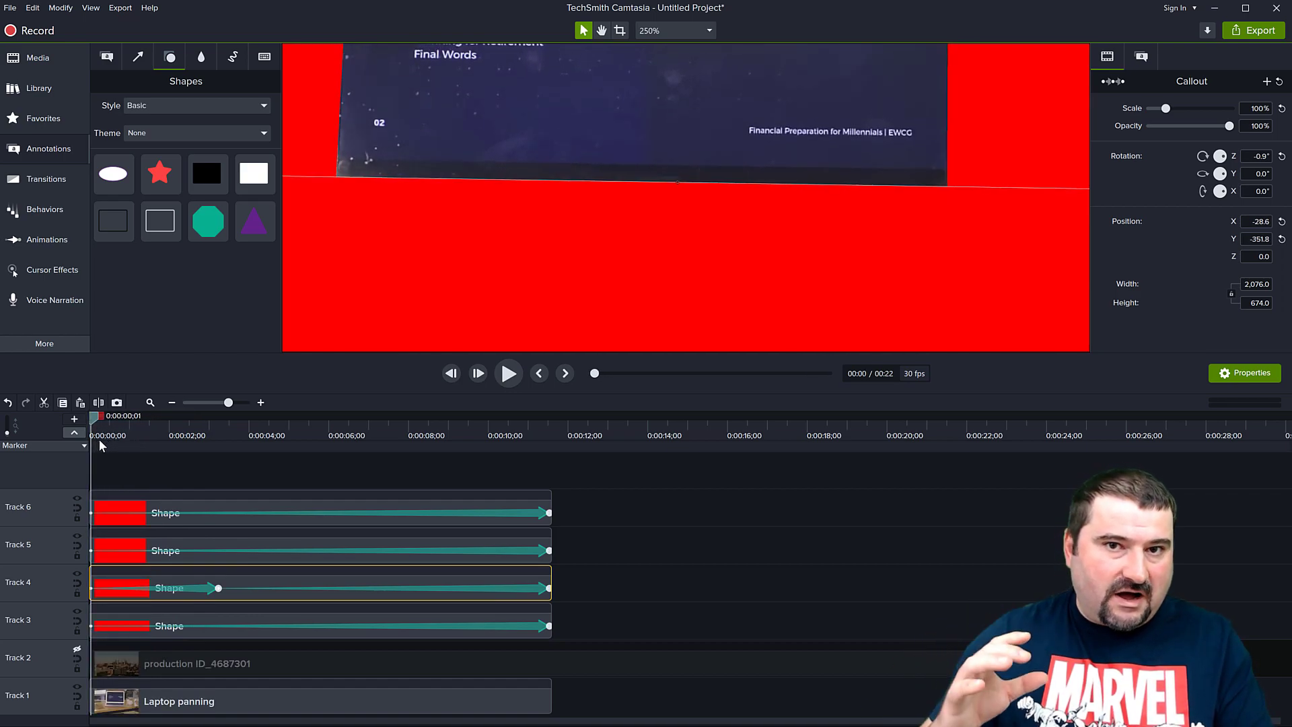
{"action": "key", "text": "space"}
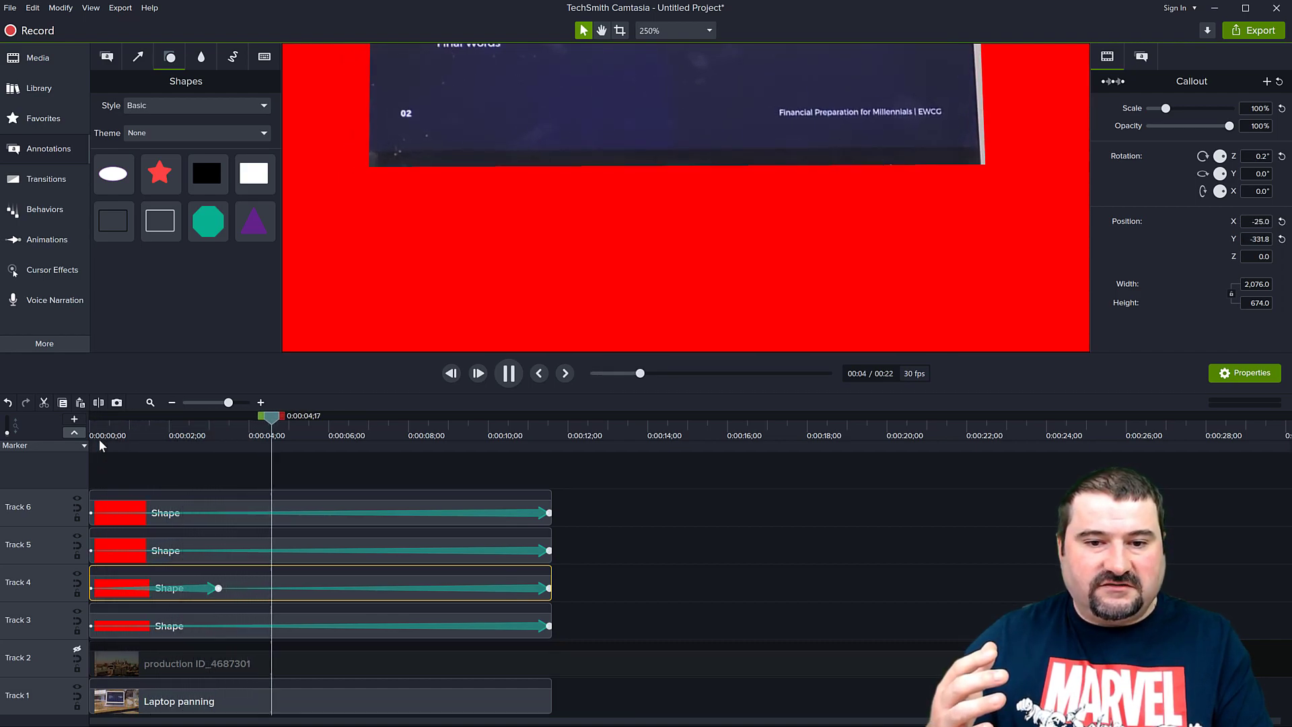
{"action": "key", "text": "space"}
{"action": "mouse_move", "coordinate": [355, 423]}
{"action": "left_mouse_down"}
{"action": "mouse_move", "coordinate": [283, 421]}
{"action": "mouse_move", "coordinate": [334, 426]}
{"action": "left_mouse_up"}
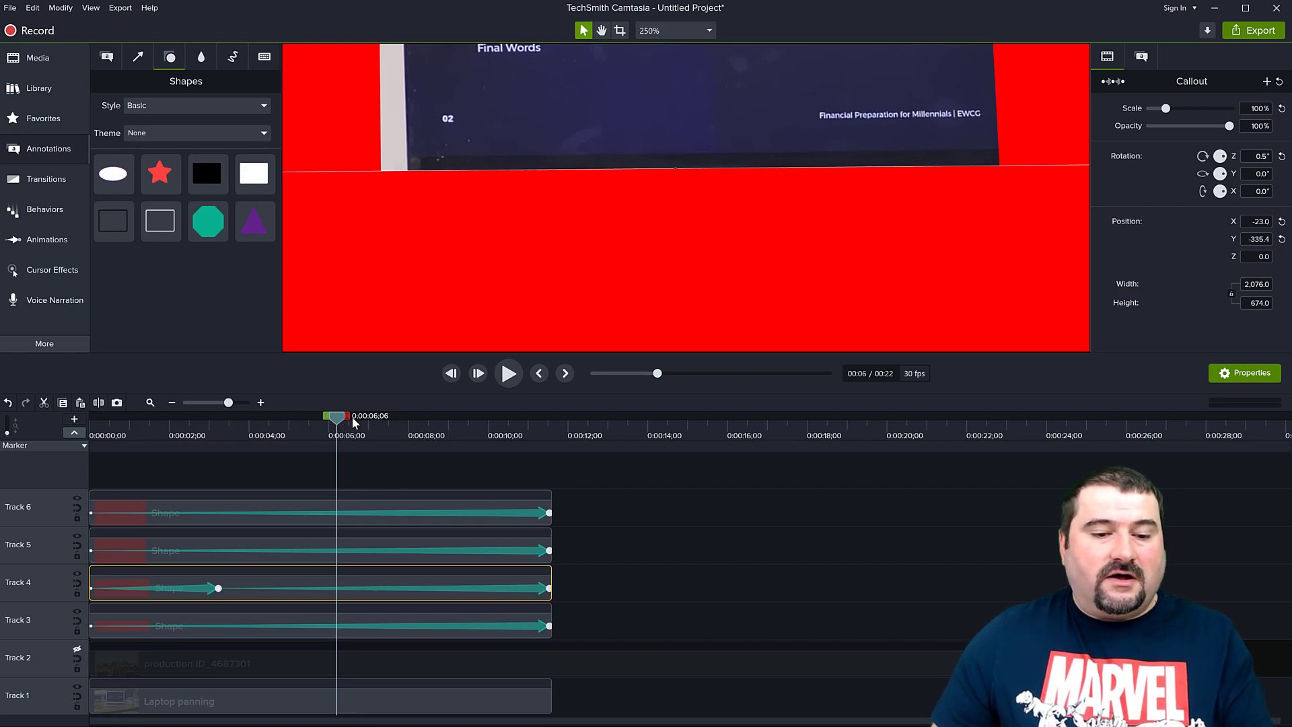
{"action": "left_click_drag", "start_coordinate": [337, 418], "coordinate": [386, 431]}
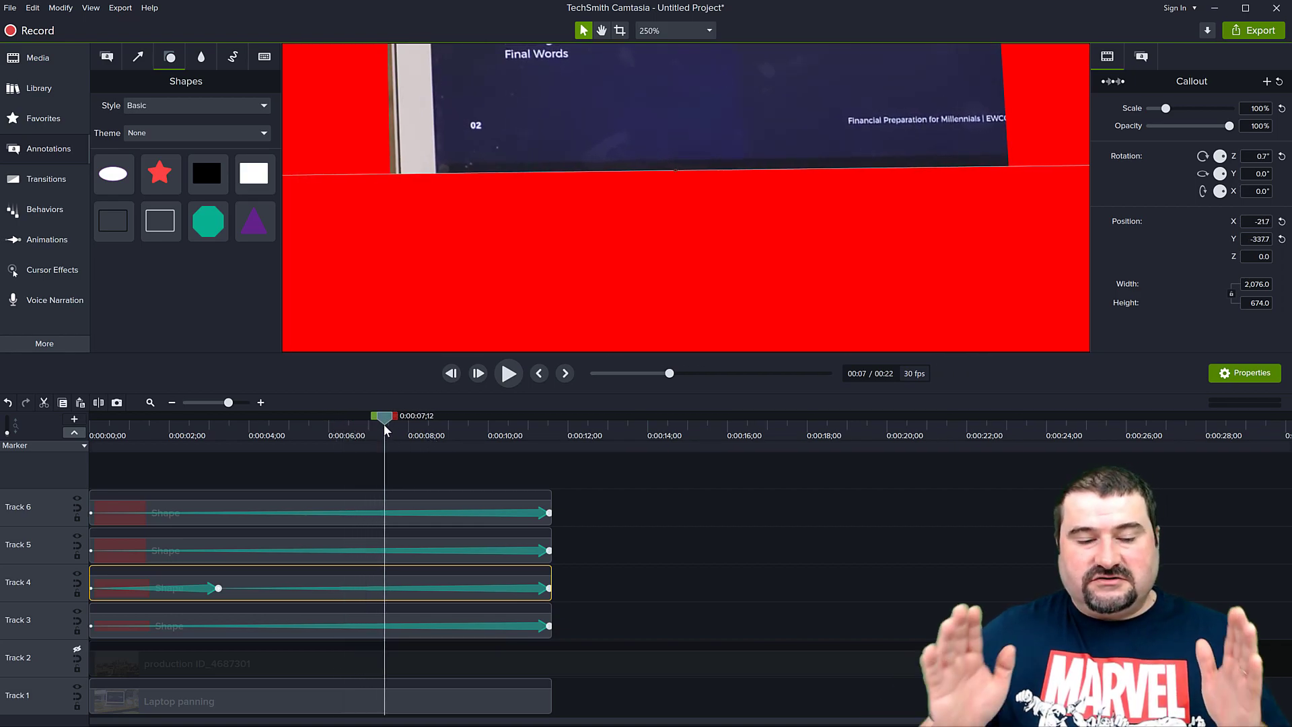
{"action": "mouse_move", "coordinate": [380, 420]}
{"action": "left_mouse_down"}
{"action": "mouse_move", "coordinate": [280, 421]}
{"action": "mouse_move", "coordinate": [380, 436]}
{"action": "left_mouse_up"}
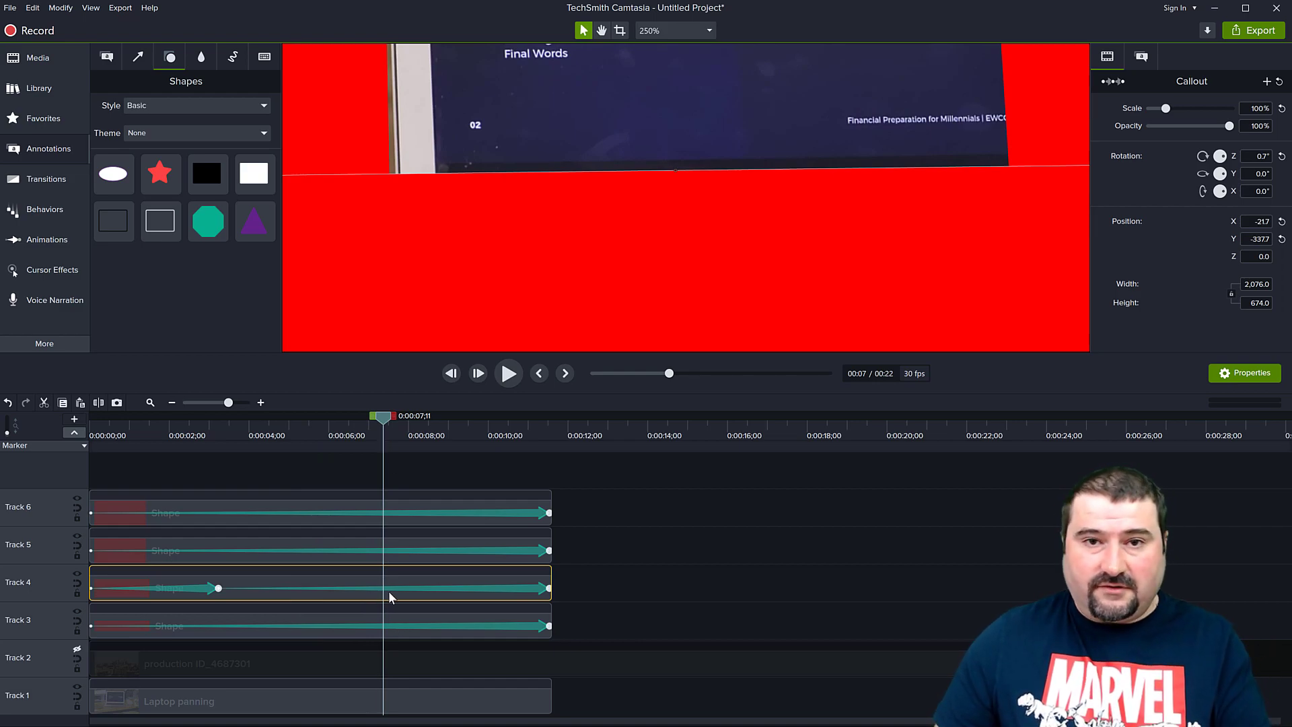
{"action": "left_click_drag", "start_coordinate": [619, 236], "coordinate": [626, 248]}
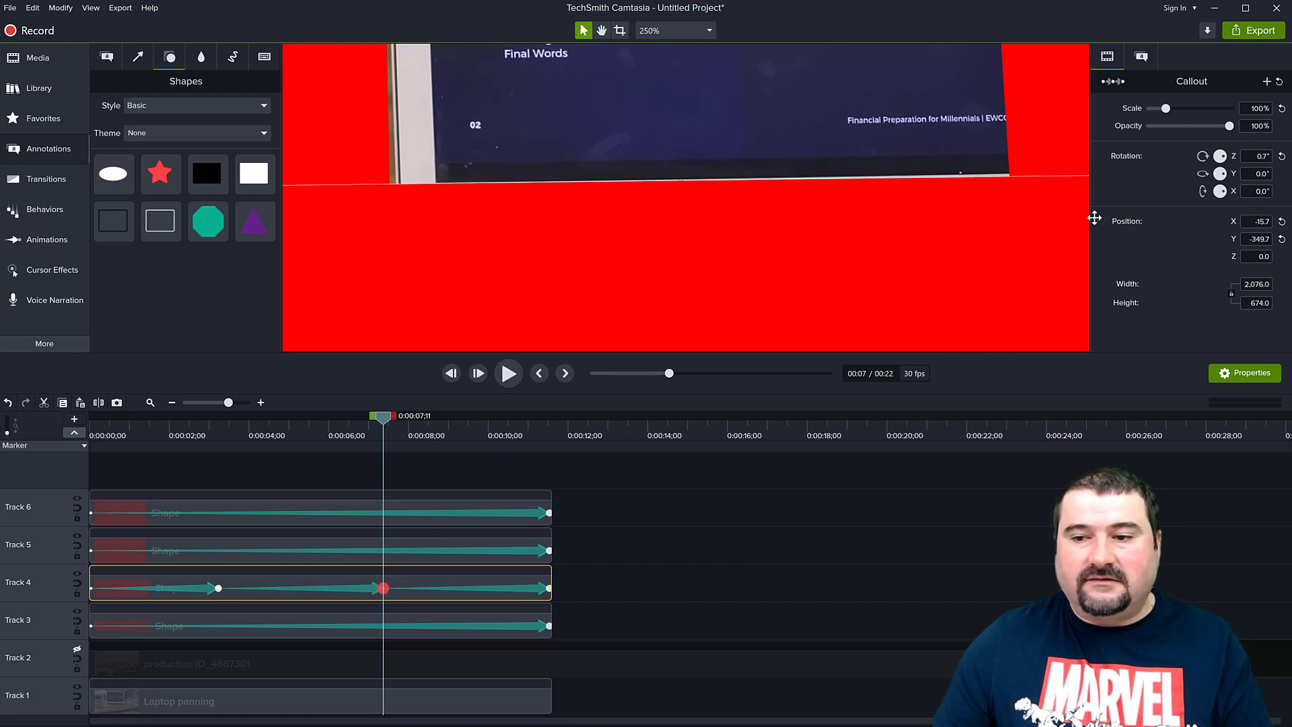
{"action": "scroll", "coordinate": [1258, 155], "scroll_direction": "up", "scroll_amount": 3}
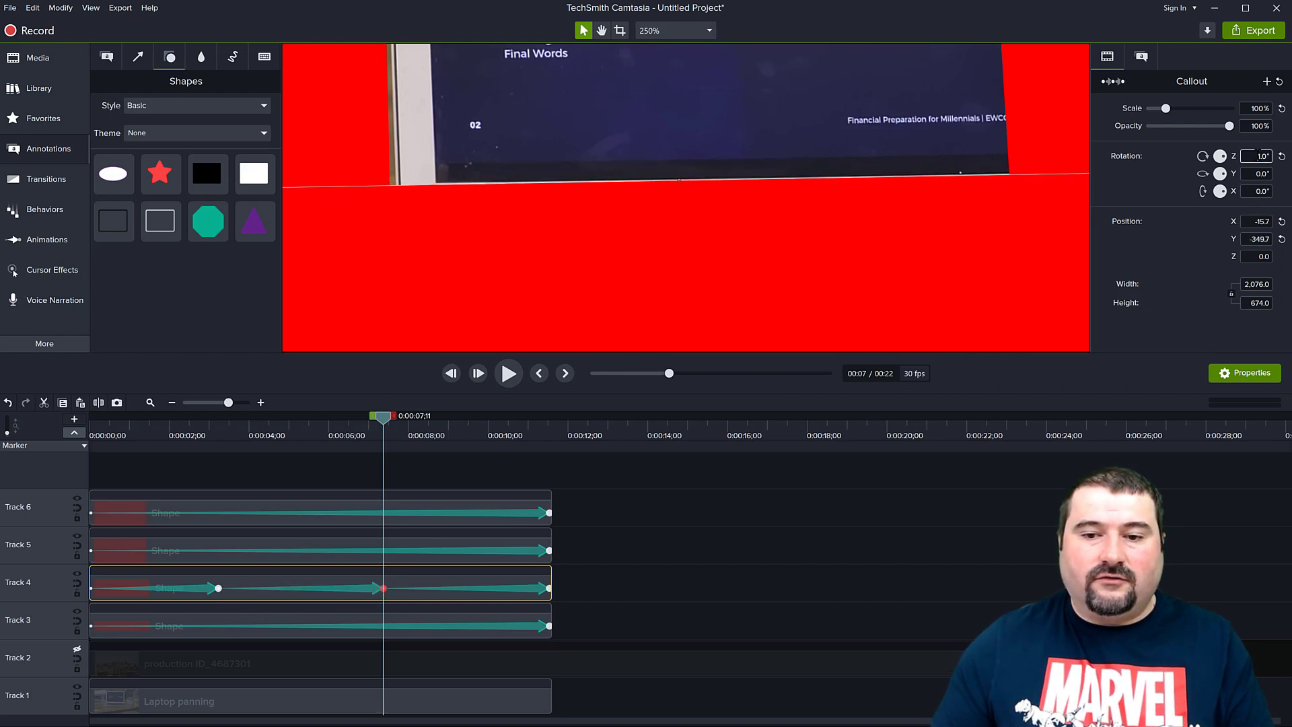
{"action": "left_click_drag", "start_coordinate": [920, 253], "coordinate": [920, 253]}
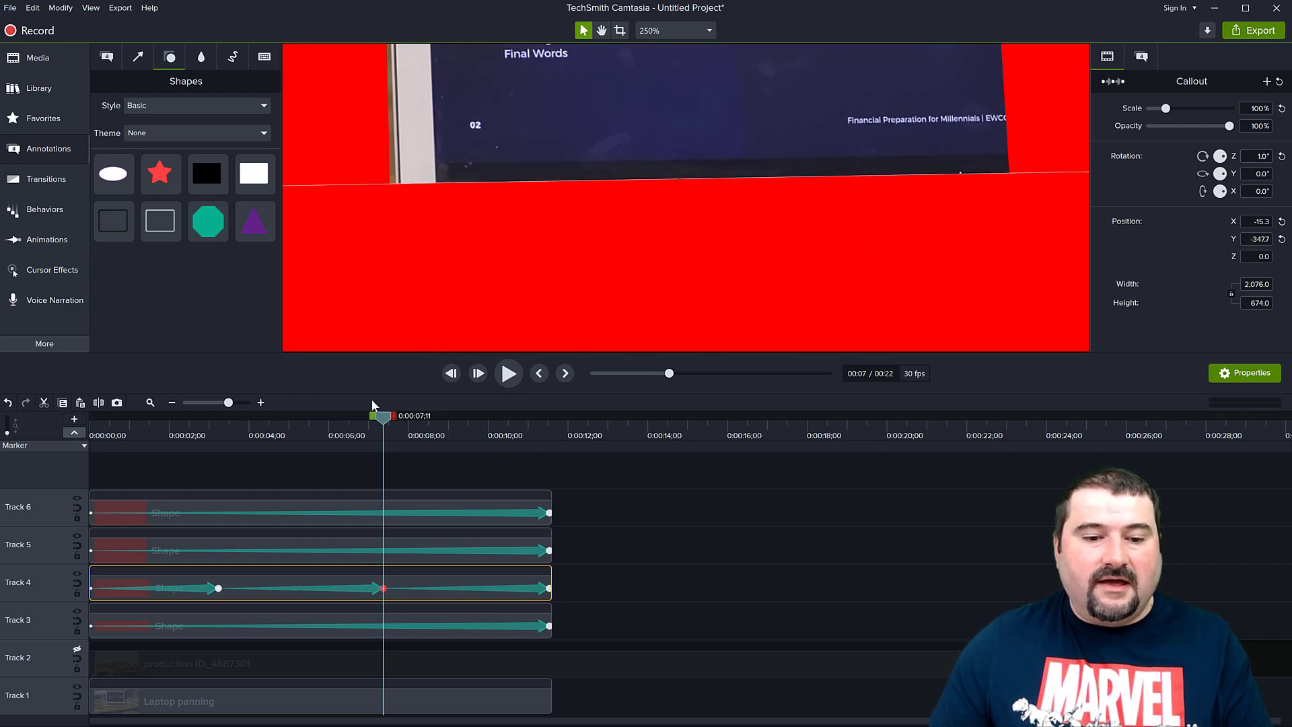
Realign the Track 4 shape with the screen's bottom edge at about 9 seconds, at 0:00:05;04, and at 0:00:01;20 with Z rotation -0.7°
{"action": "left_click_drag", "start_coordinate": [384, 420], "coordinate": [464, 430]}
{"action": "left_click_drag", "start_coordinate": [704, 302], "coordinate": [705, 305]}
{"action": "left_click_drag", "start_coordinate": [467, 418], "coordinate": [294, 420]}
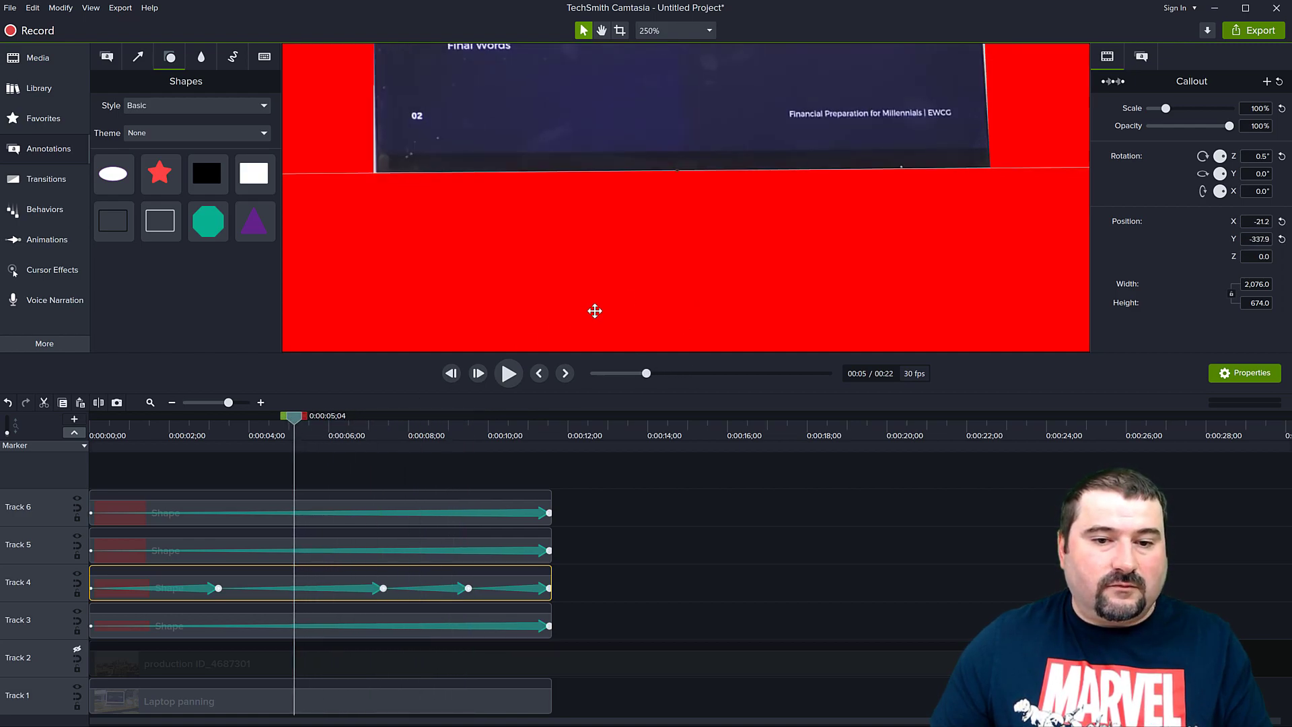
{"action": "left_click_drag", "start_coordinate": [730, 291], "coordinate": [728, 288]}
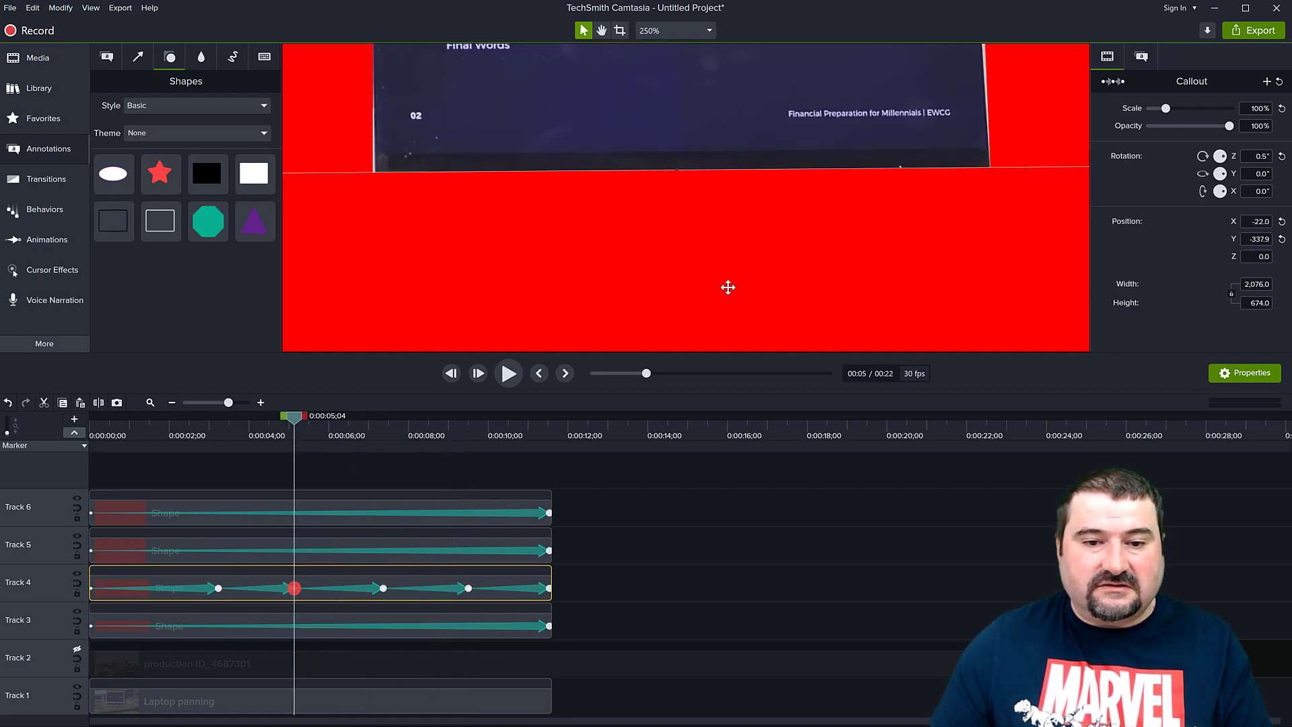
{"action": "left_click_drag", "start_coordinate": [291, 419], "coordinate": [156, 421]}
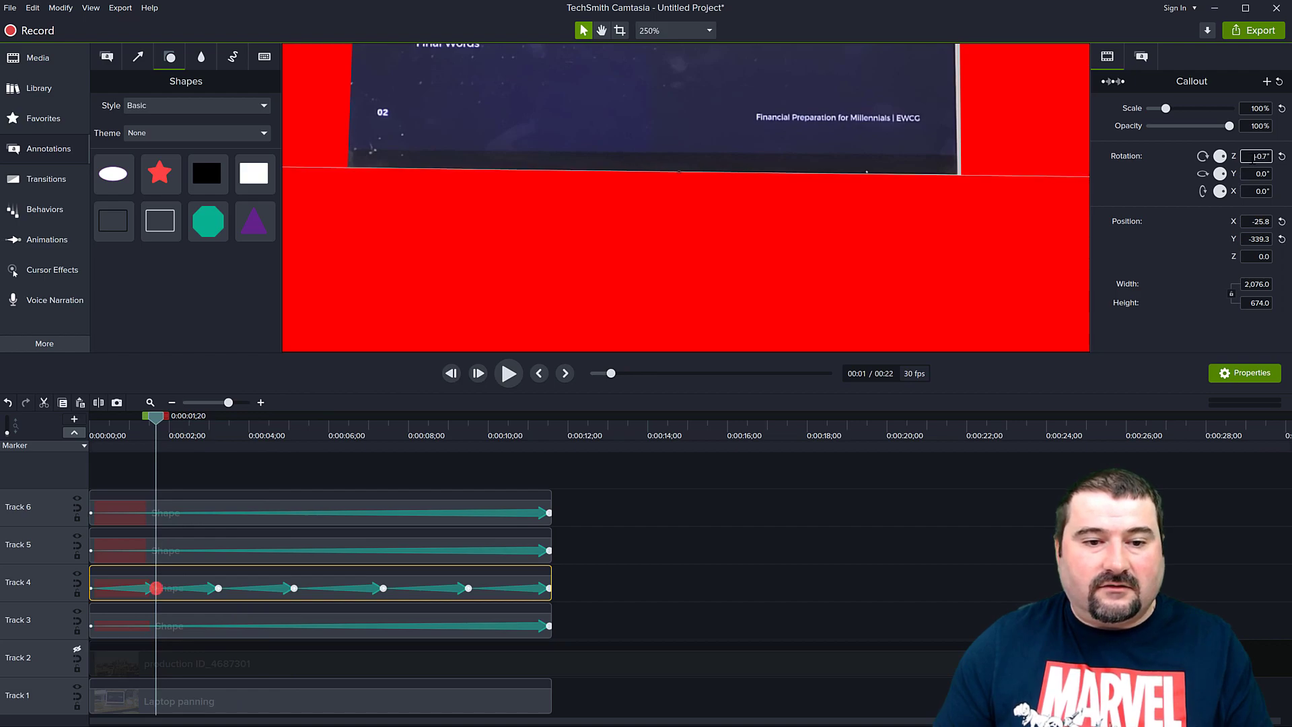
Play back the shot from the start, and at 0:00:06;12 realign the Track 4 shape to position X -11.4, Y -340.3
{"action": "left_click_drag", "start_coordinate": [151, 423], "coordinate": [89, 424]}
{"action": "key", "text": "space"}
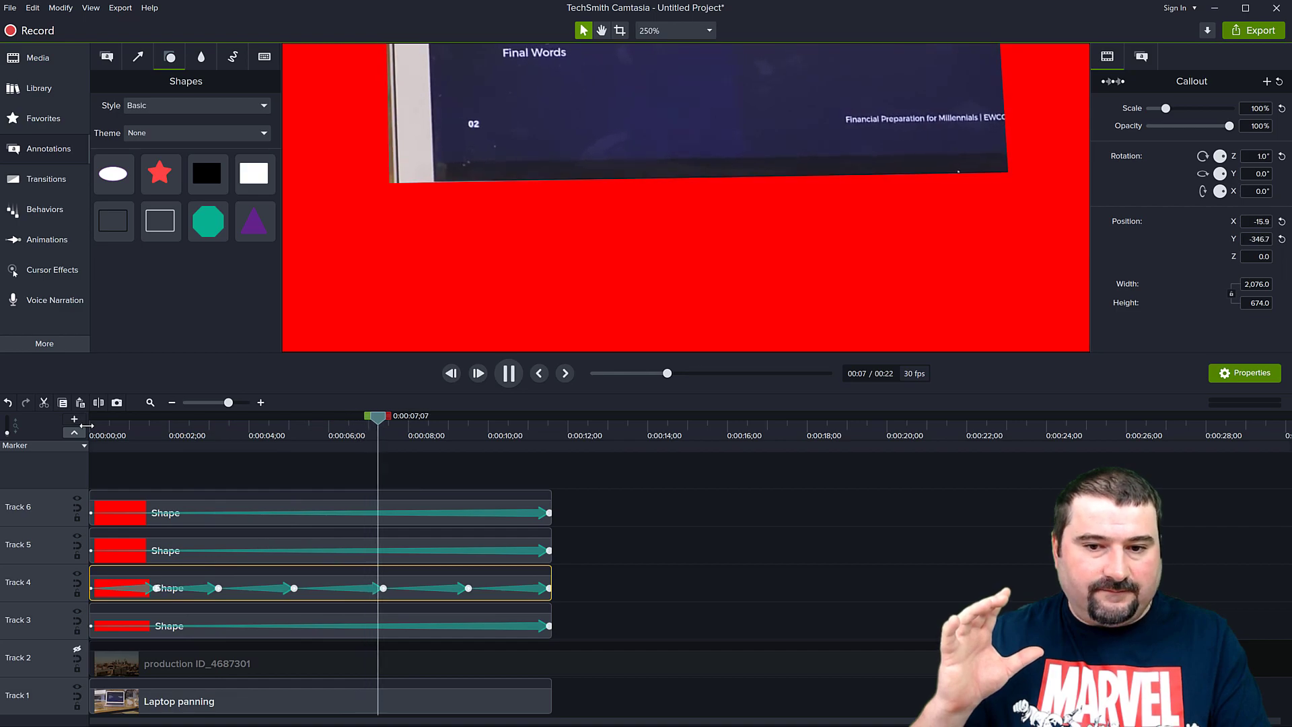
{"action": "key", "text": "space"}
{"action": "left_click_drag", "start_coordinate": [388, 423], "coordinate": [344, 429]}
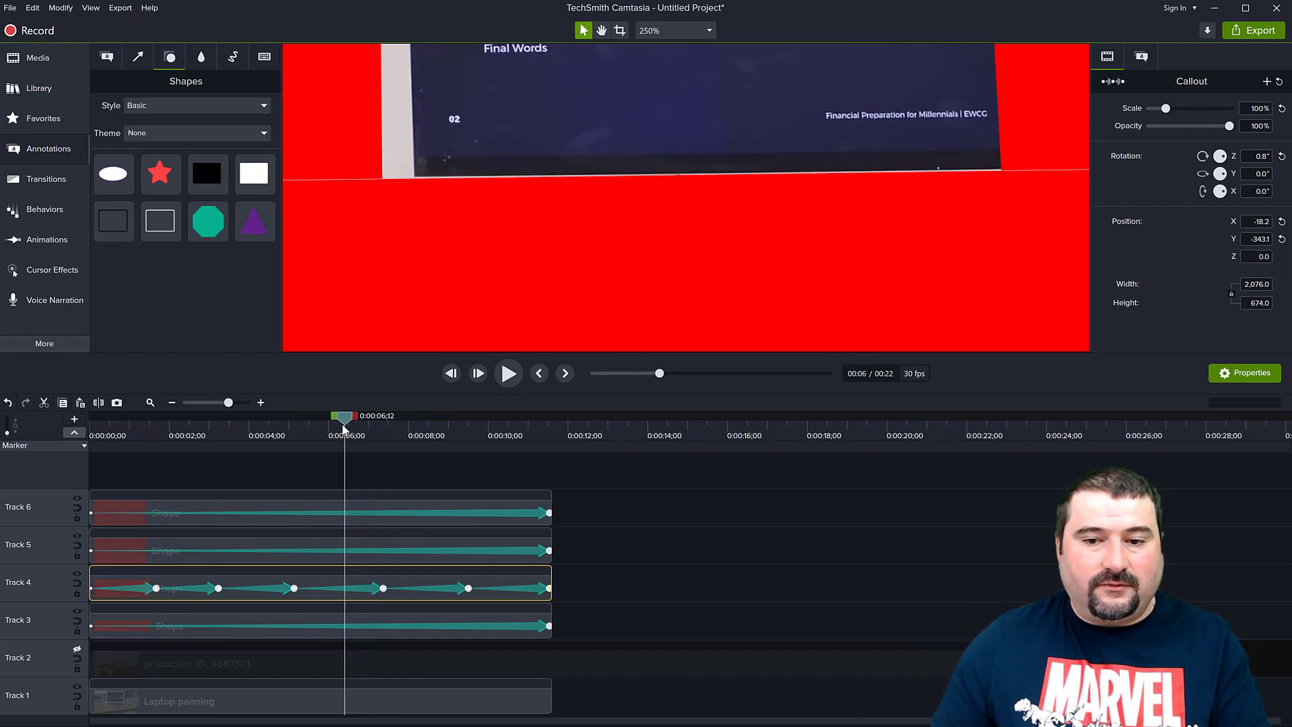
{"action": "left_click_drag", "start_coordinate": [663, 288], "coordinate": [669, 286]}
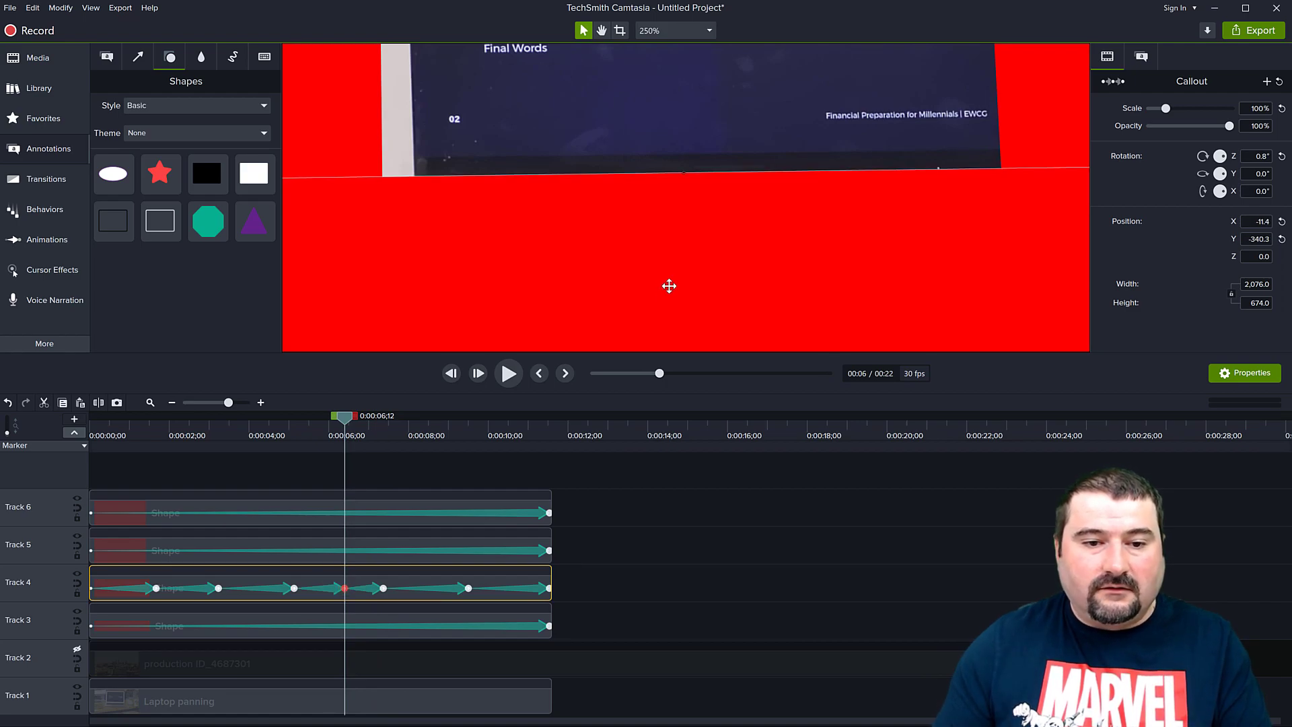
Realign the Track 4 shape with the screen's bottom edge at 0:00:08;22 with position X -15.5, Y -355.8 and at 0:00:10;26 with Y -348.4
{"action": "key", "text": "space"}
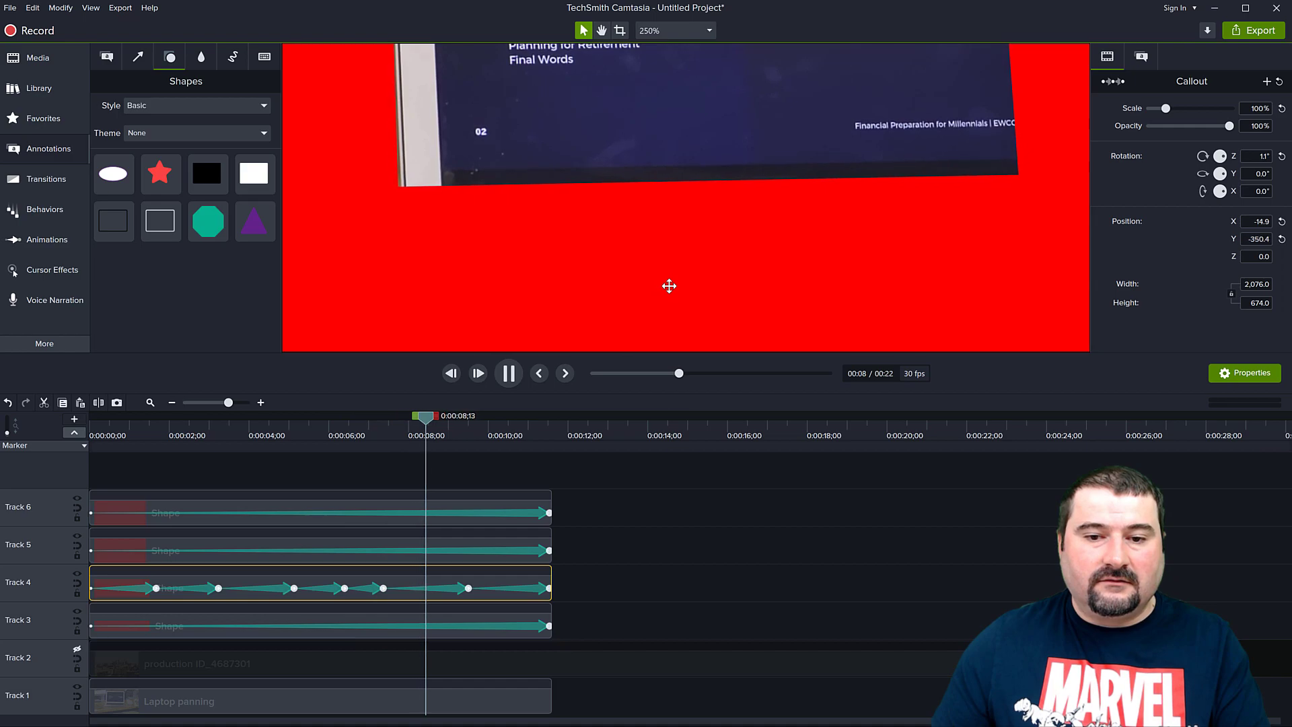
{"action": "left_click_drag", "start_coordinate": [763, 253], "coordinate": [761, 257]}
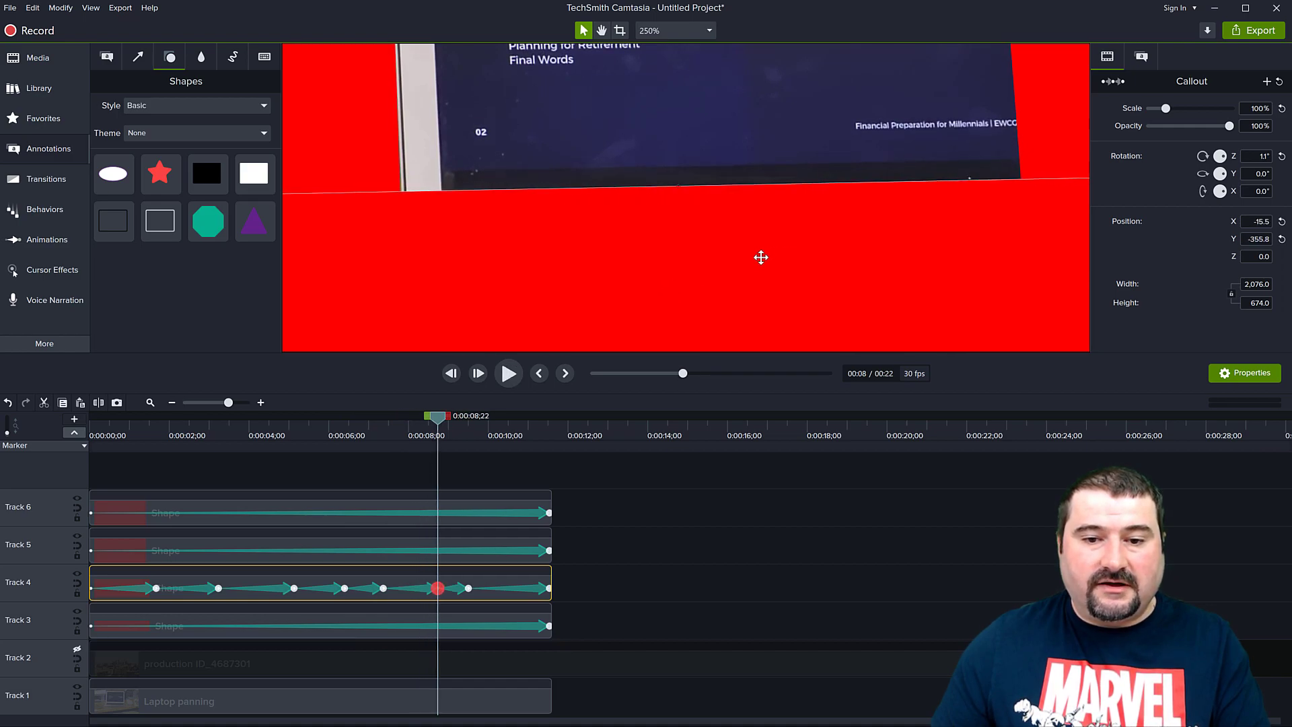
{"action": "key", "text": "space"}
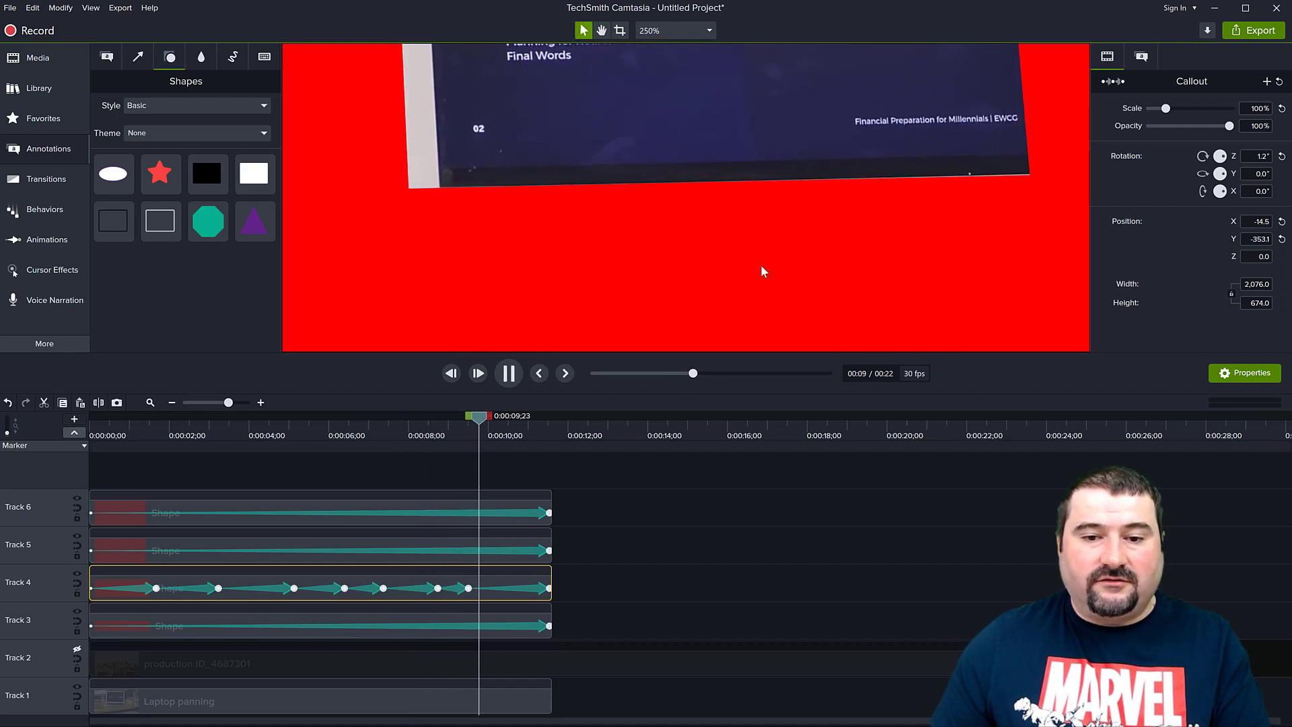
{"action": "key", "text": "space"}
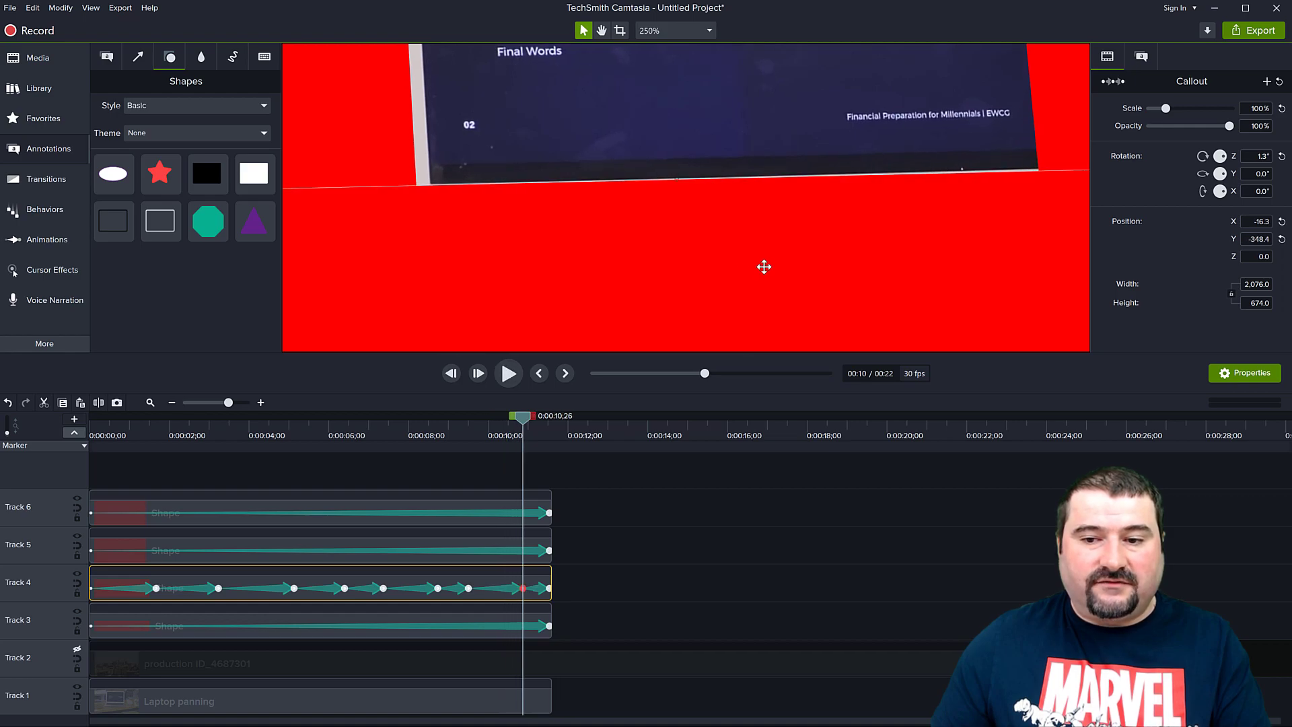
{"action": "key", "text": "space"}
{"action": "key", "text": "space"}
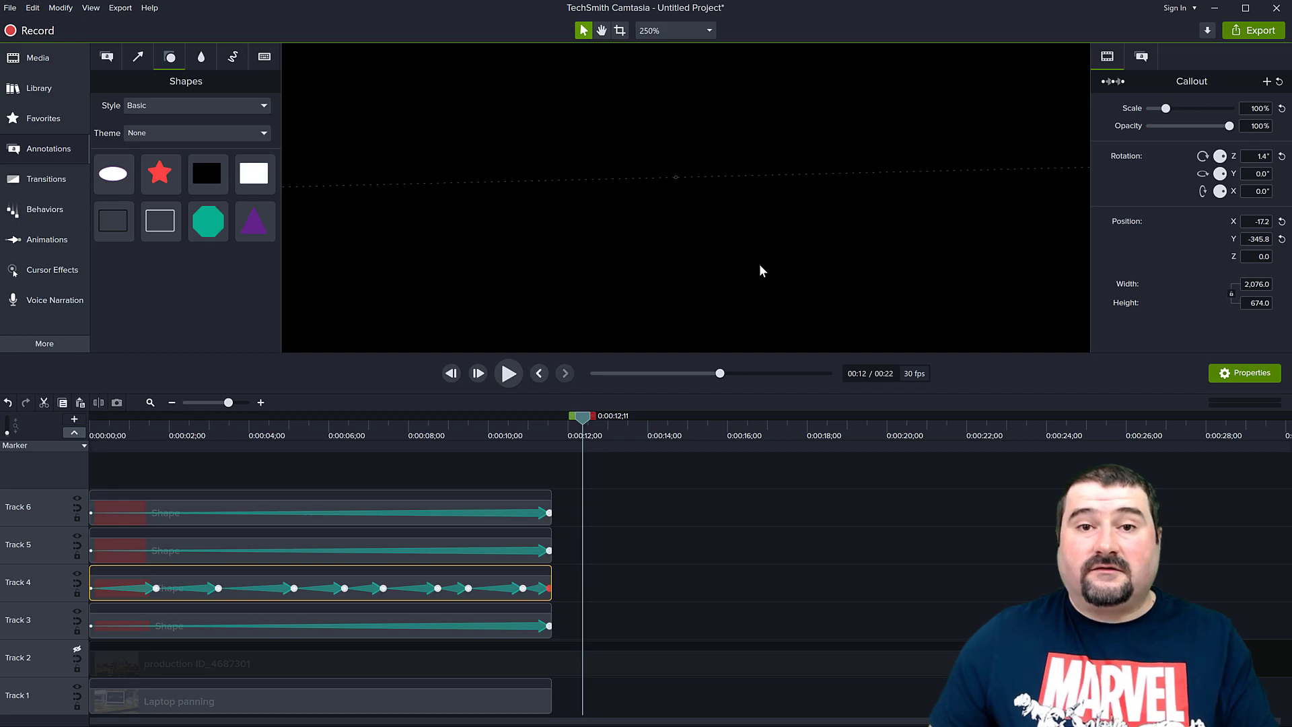
At 0:00:03;07, keyframe the Track 3 red shape against the screen's top edge with position X 15.1, Y 628.5
{"action": "left_click_drag", "start_coordinate": [589, 418], "coordinate": [94, 420]}
{"action": "key", "text": "space"}
{"action": "left_click_drag", "start_coordinate": [683, 149], "coordinate": [692, 272]}
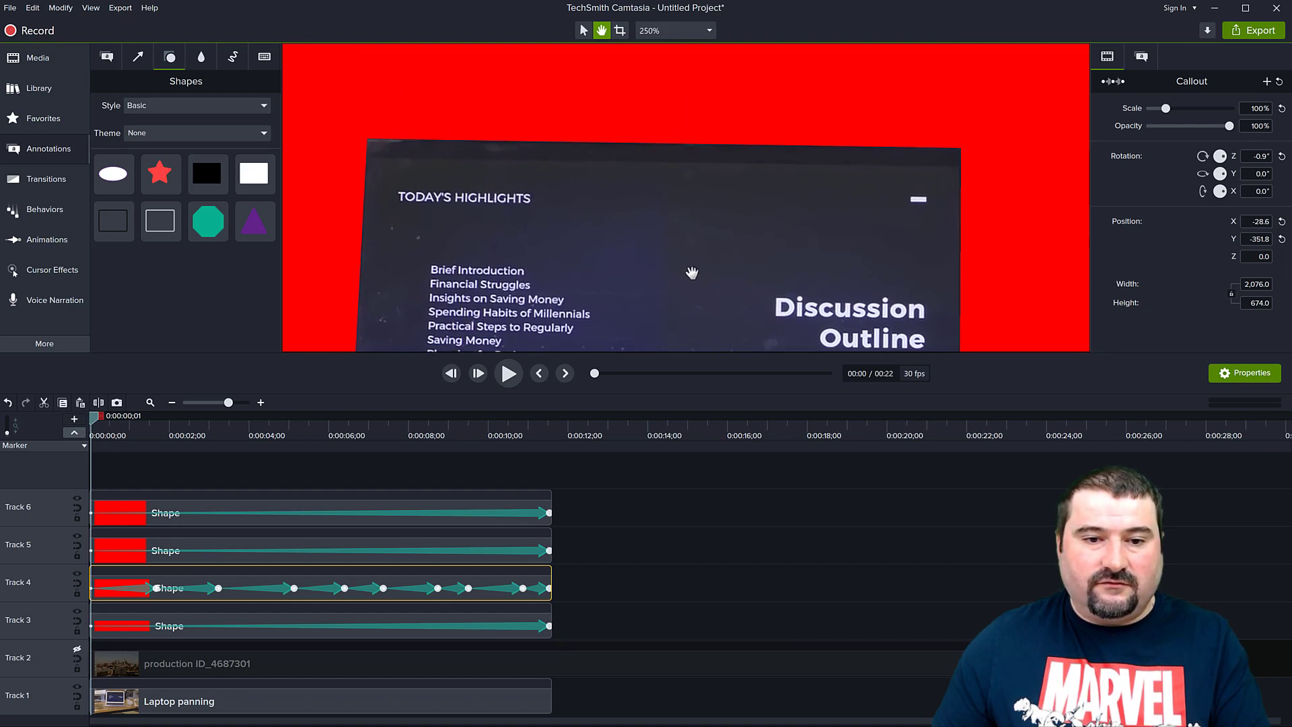
{"action": "left_click_drag", "start_coordinate": [95, 423], "coordinate": [221, 436]}
{"action": "left_click_drag", "start_coordinate": [718, 125], "coordinate": [689, 97]}
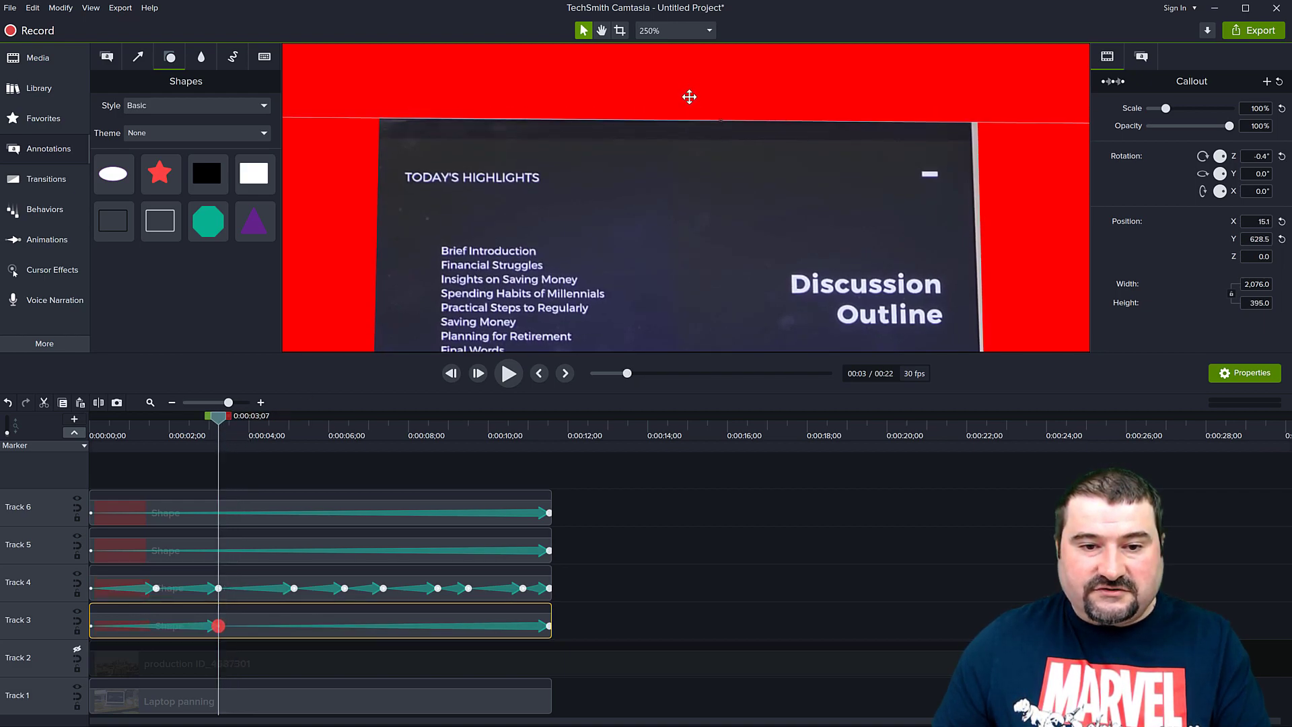
Realign the Track 3 shape at 0:00:07;11 with Z rotation 0.6°, X 16.2, Y 611.8, and at 0:00:10;01 with position Y 616.9
{"action": "left_click_drag", "start_coordinate": [219, 422], "coordinate": [387, 439]}
{"action": "left_click_drag", "start_coordinate": [720, 55], "coordinate": [719, 86]}
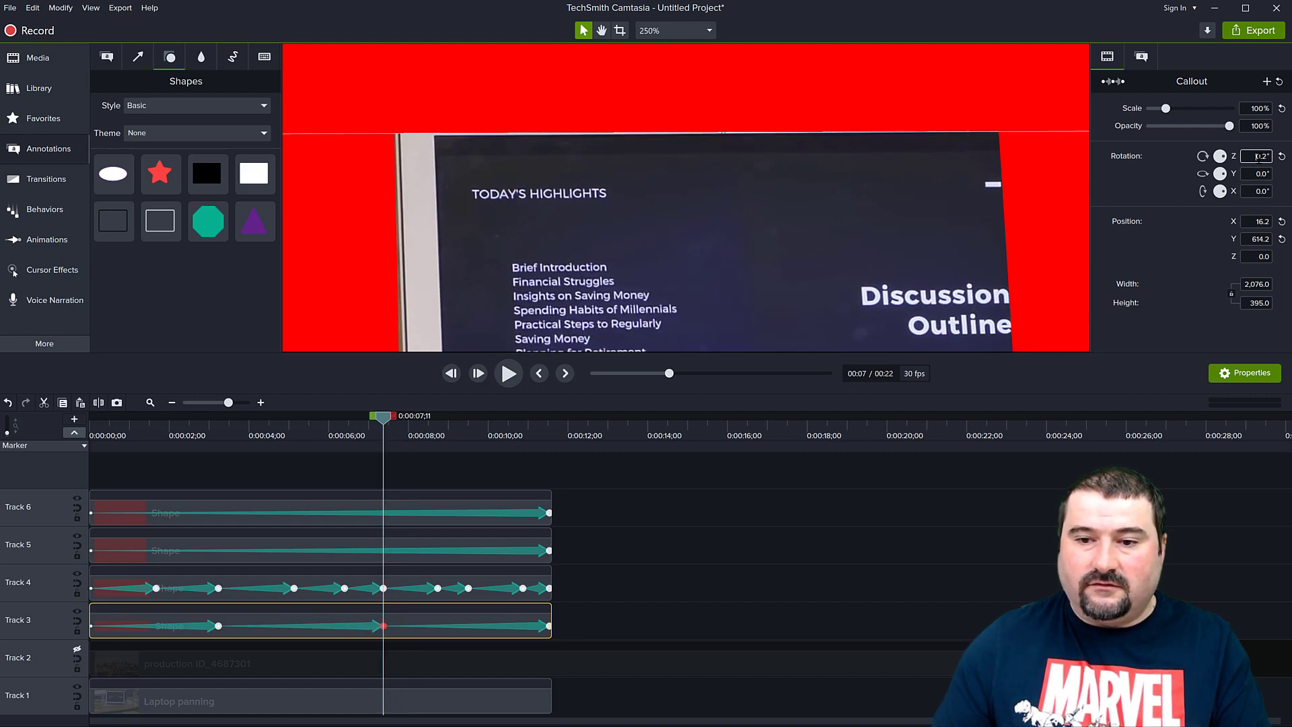
{"action": "scroll", "coordinate": [1258, 158], "scroll_direction": "up", "scroll_amount": 5}
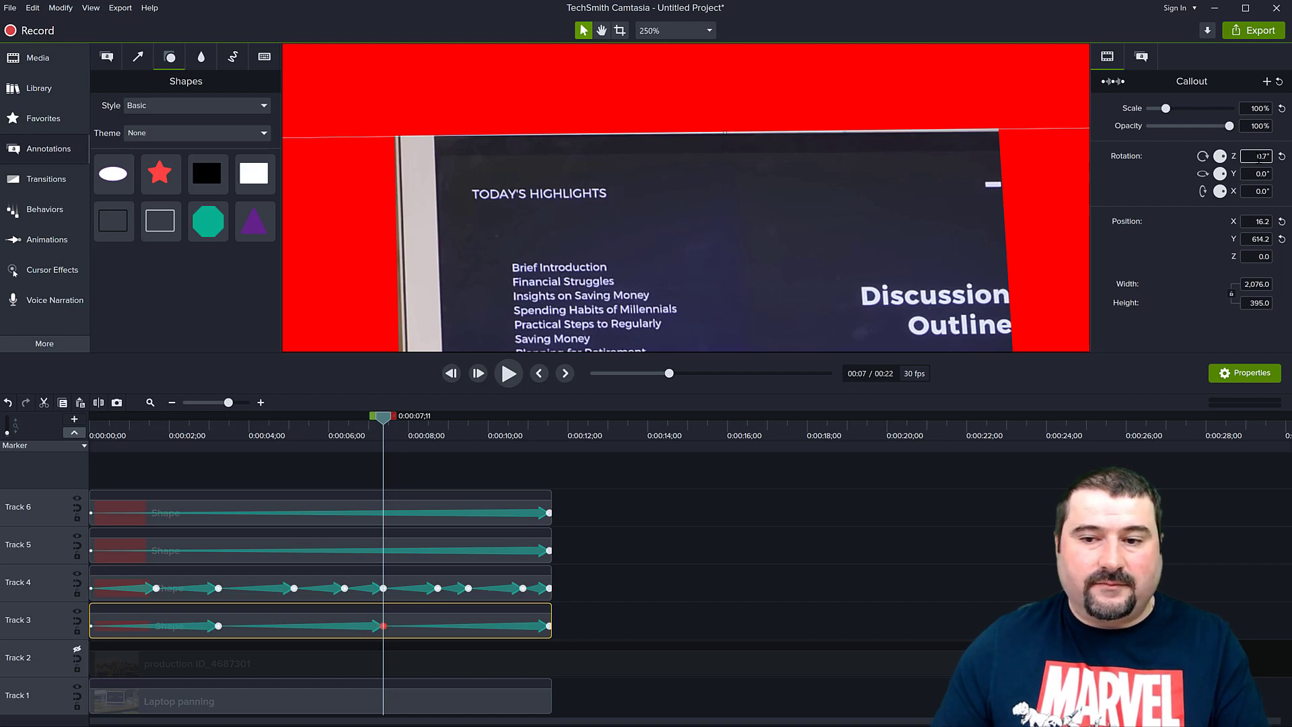
{"action": "scroll", "coordinate": [1258, 156], "scroll_direction": "down", "scroll_amount": 1}
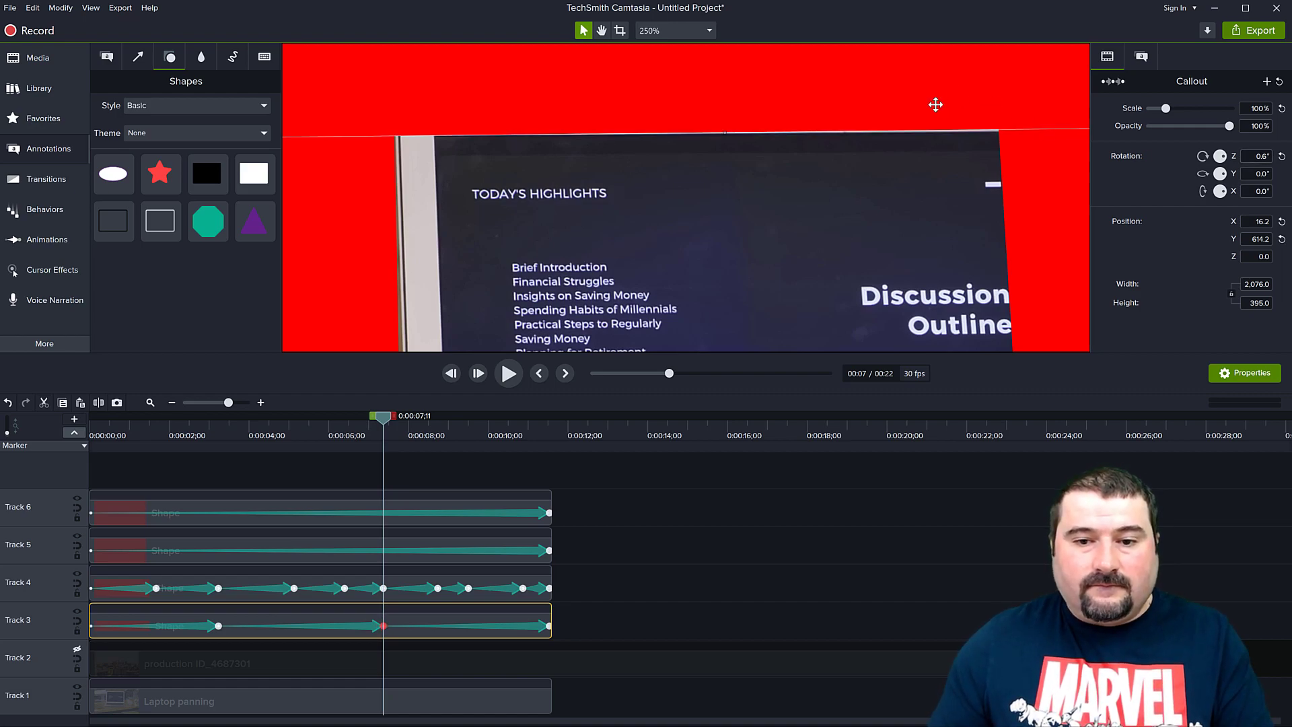
{"action": "key", "text": "Down"}
{"action": "key", "text": "Down"}
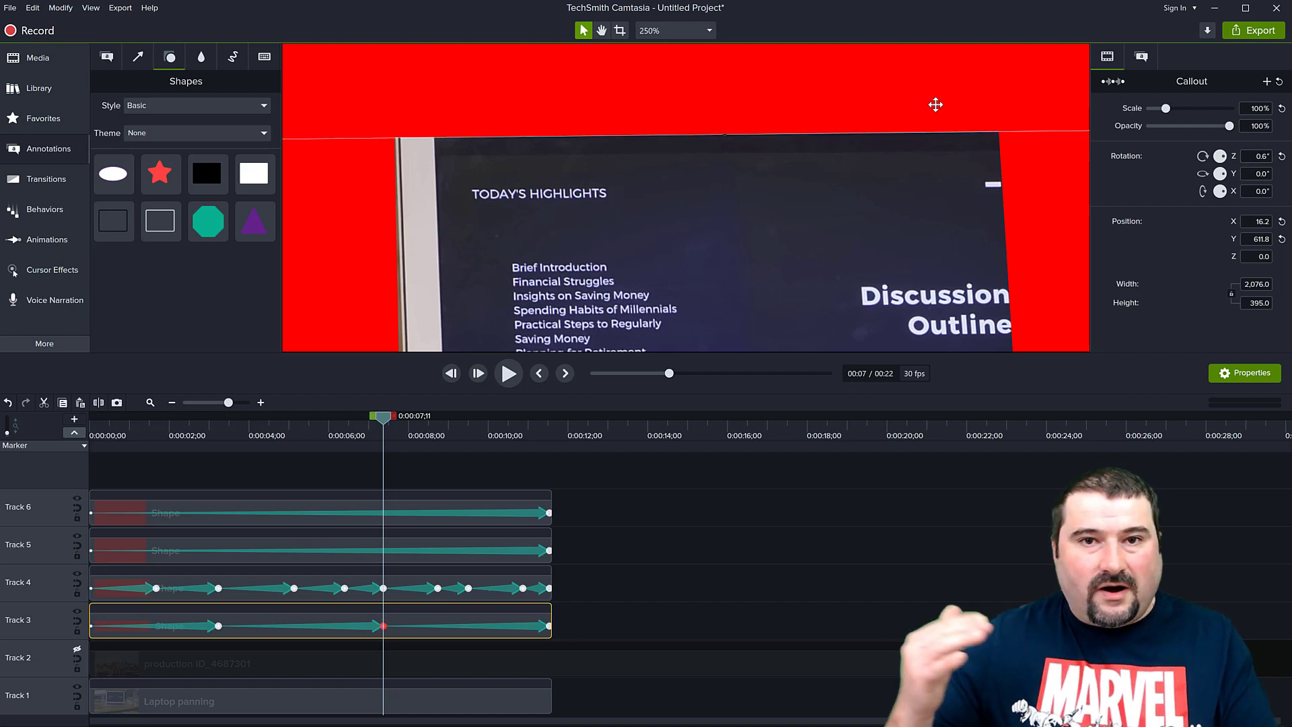
{"action": "left_click_drag", "start_coordinate": [387, 428], "coordinate": [491, 438]}
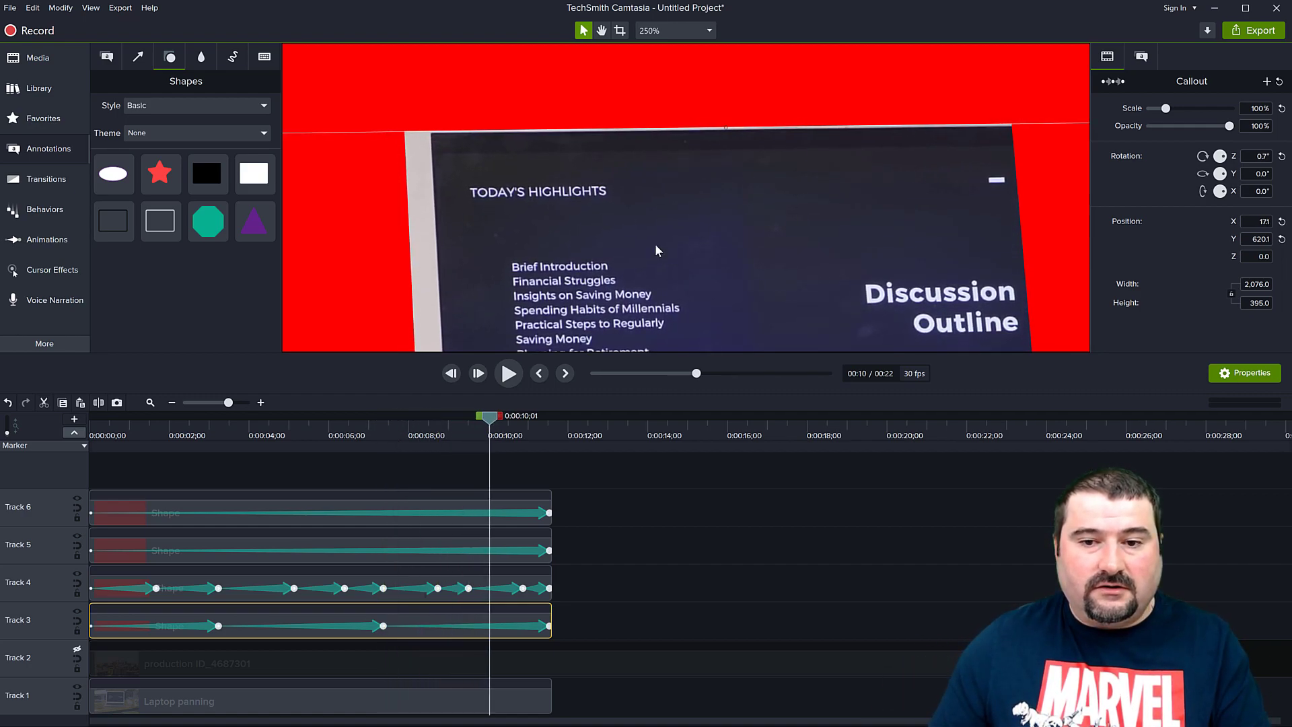
{"action": "left_click_drag", "start_coordinate": [716, 98], "coordinate": [716, 100]}
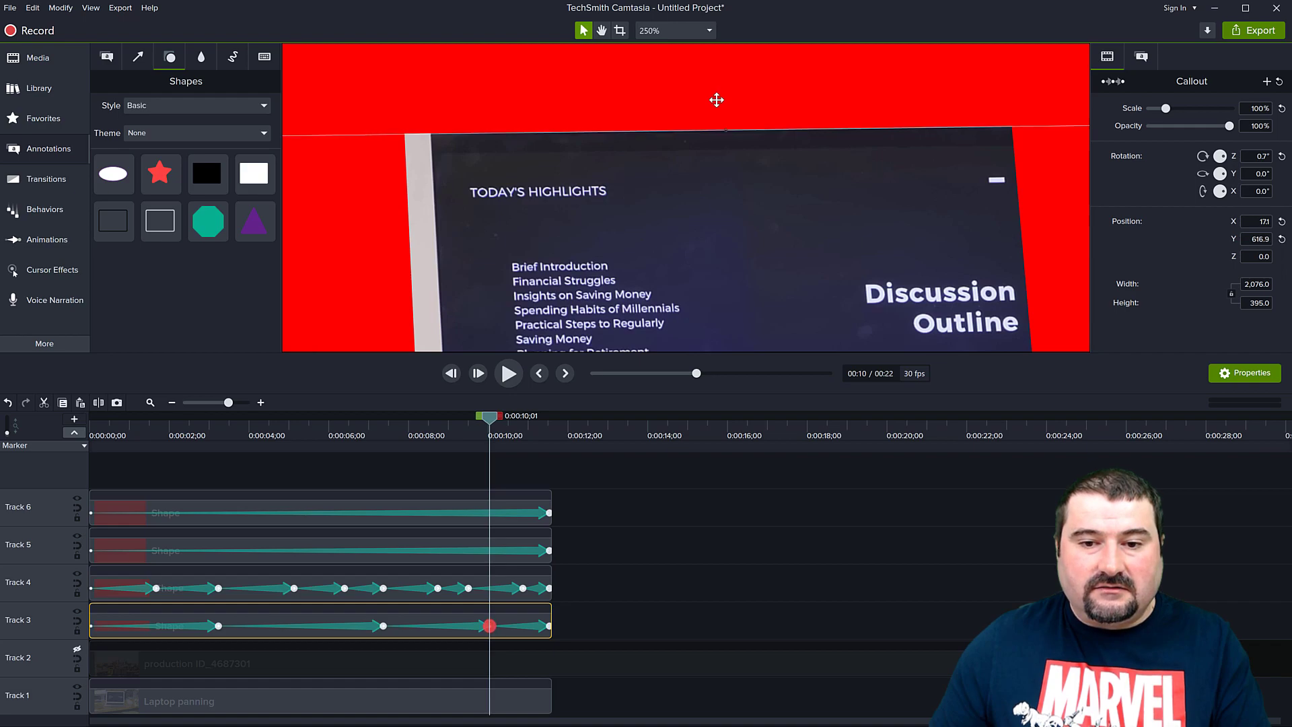
Step through the clip frame by frame from the start to about 5 seconds, examining how the Track 3 shape follows the screen's top edge
{"action": "left_click_drag", "start_coordinate": [491, 421], "coordinate": [93, 428]}
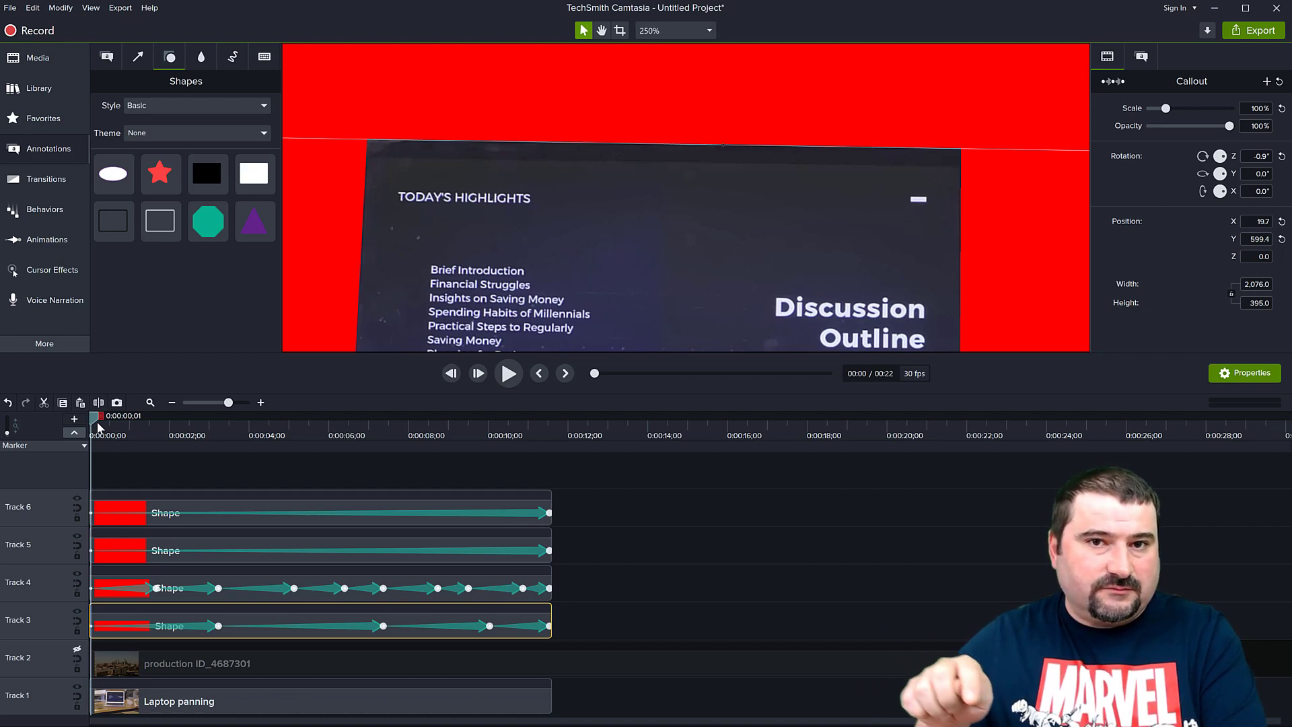
{"action": "left_click_drag", "start_coordinate": [97, 421], "coordinate": [100, 424]}
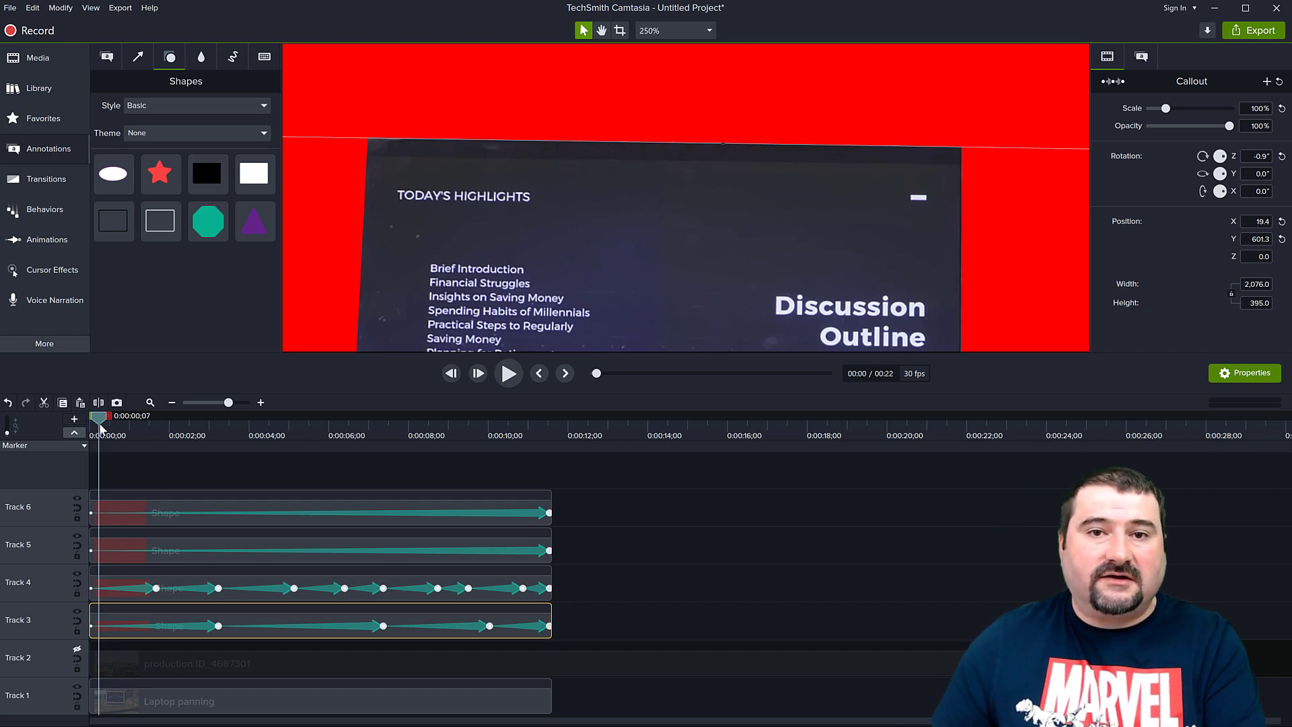
{"action": "key", "text": "period"}
{"action": "key", "text": "period"}
{"action": "key", "text": "period"}
{"action": "key", "text": "period"}
{"action": "key", "text": "period"}
{"action": "key", "text": "period"}
{"action": "key", "text": "period"}
{"action": "key", "text": "period"}
{"action": "key", "text": "period"}
{"action": "key", "text": "period"}
{"action": "key", "text": "period"}
{"action": "key", "text": "period"}
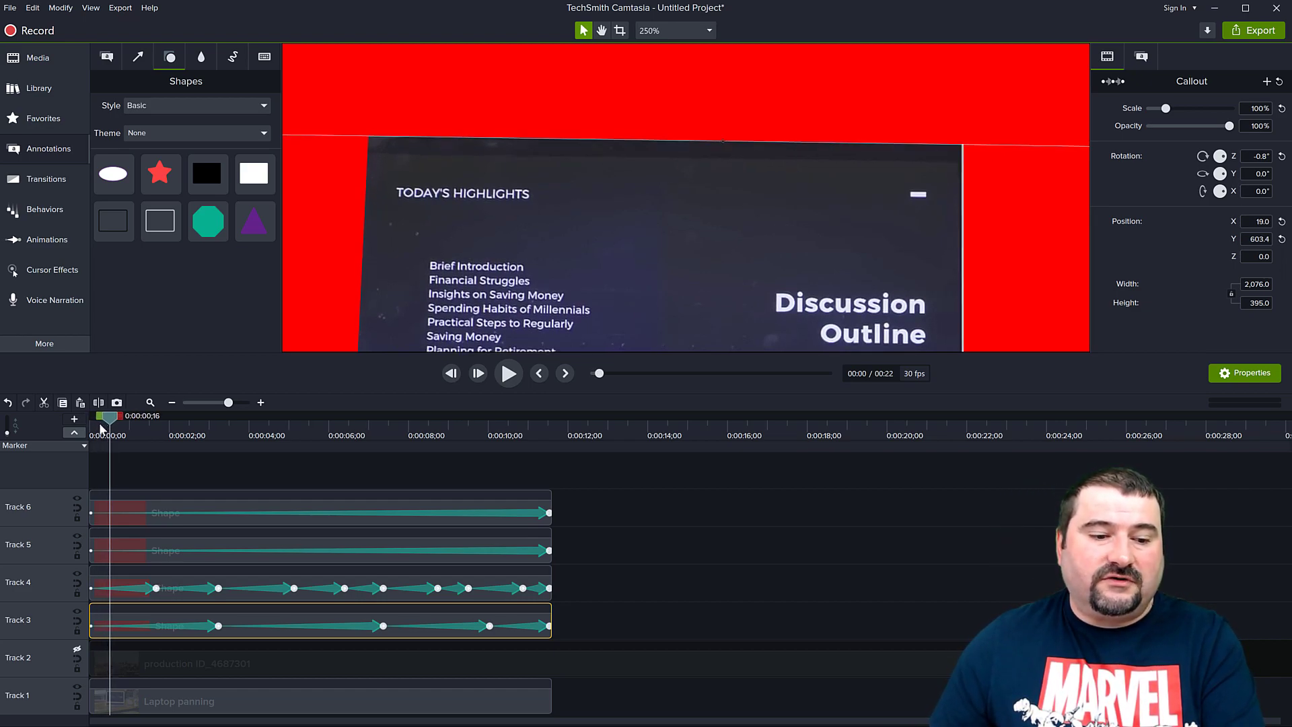
{"action": "key", "text": "period"}
{"action": "key", "text": "period"}
{"action": "key", "text": "period"}
{"action": "key", "text": "period"}
{"action": "key", "text": "period"}
{"action": "key", "text": "period"}
{"action": "key", "text": "period"}
{"action": "key", "text": "period"}
{"action": "key", "text": "period"}
{"action": "key", "text": "period"}
{"action": "key", "text": "period"}
{"action": "key", "text": "period"}
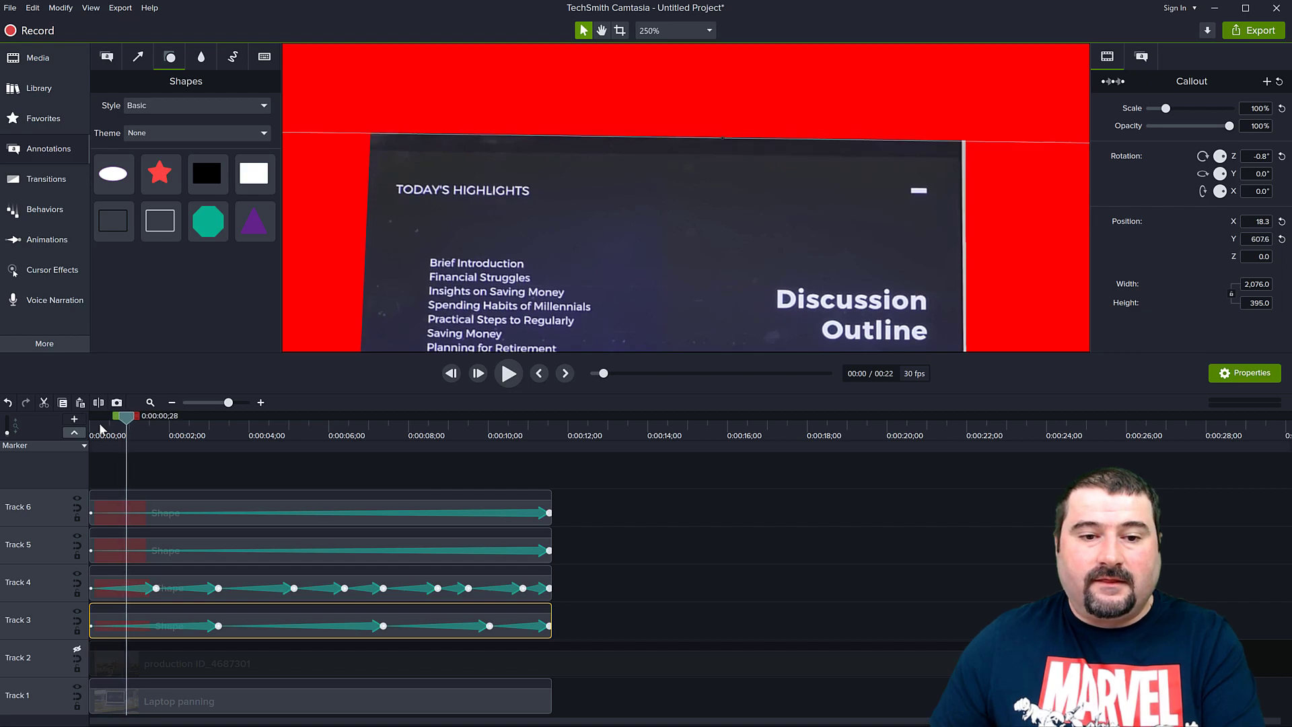
{"action": "key", "text": "period"}
{"action": "key", "text": "period"}
{"action": "key", "text": "period"}
{"action": "key", "text": "period"}
{"action": "key", "text": "period"}
{"action": "key", "text": "period"}
{"action": "key", "text": "period"}
{"action": "key", "text": "period"}
{"action": "key", "text": "period"}
{"action": "key", "text": "period"}
{"action": "key", "text": "period"}
{"action": "key", "text": "period"}
{"action": "key", "text": "period"}
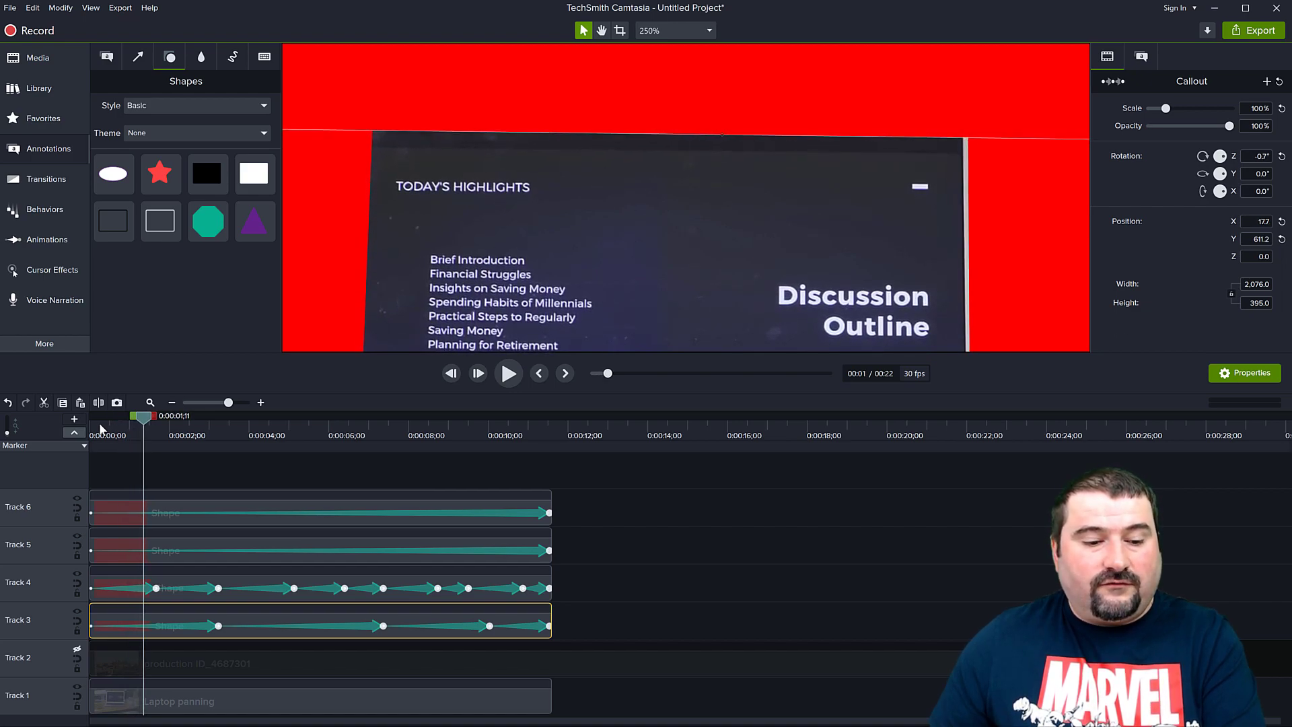
{"action": "key", "text": "period"}
{"action": "key", "text": "period"}
{"action": "key", "text": "period"}
{"action": "key", "text": "period"}
{"action": "key", "text": "period"}
{"action": "key", "text": "period"}
{"action": "key", "text": "period"}
{"action": "key", "text": "period"}
{"action": "key", "text": "period"}
{"action": "key", "text": "period"}
{"action": "key", "text": "period"}
{"action": "key", "text": "period"}
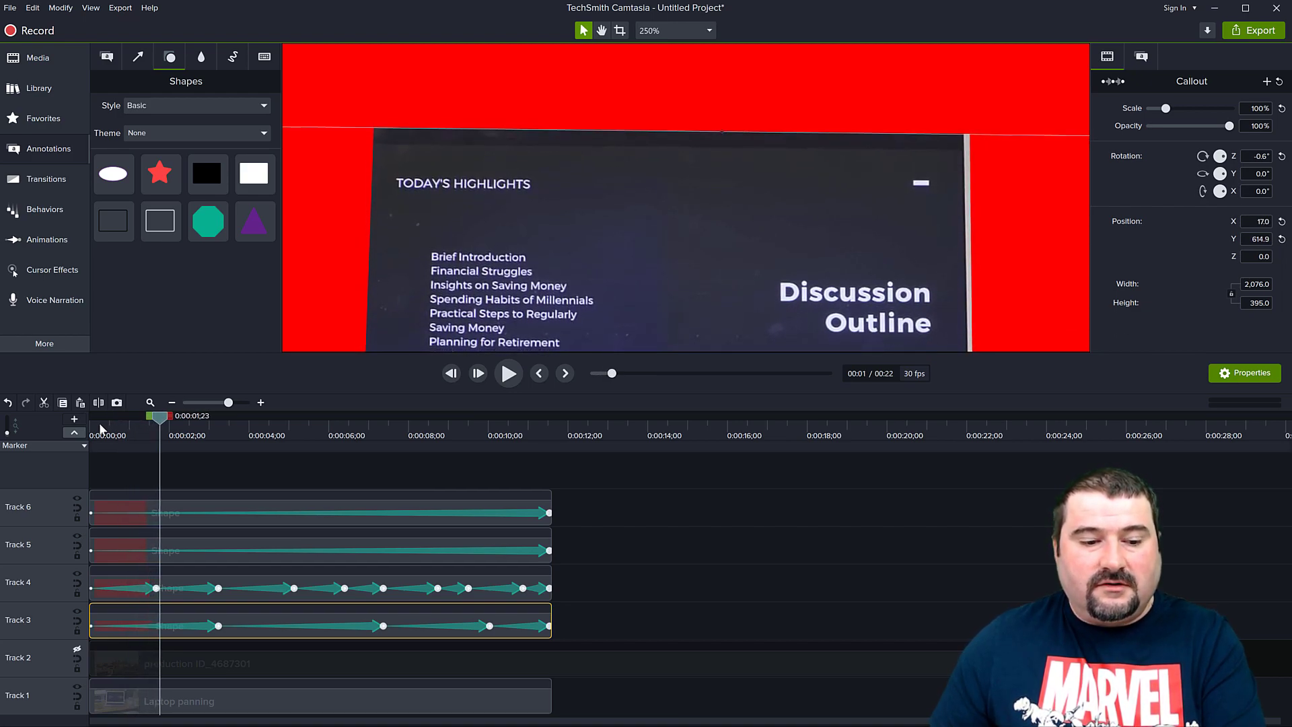
{"action": "key", "text": "period"}
{"action": "key", "text": "period"}
{"action": "key", "text": "period"}
{"action": "key", "text": "period"}
{"action": "key", "text": "period"}
{"action": "key", "text": "period"}
{"action": "key", "text": "period"}
{"action": "key", "text": "period"}
{"action": "key", "text": "period"}
{"action": "key", "text": "period"}
{"action": "key", "text": "period"}
{"action": "key", "text": "period"}
{"action": "key", "text": "period"}
{"action": "key", "text": "period"}
{"action": "key", "text": "period"}
{"action": "key", "text": "period"}
{"action": "key", "text": "period"}
{"action": "key", "text": "period"}
{"action": "key", "text": "period"}
{"action": "key", "text": "period"}
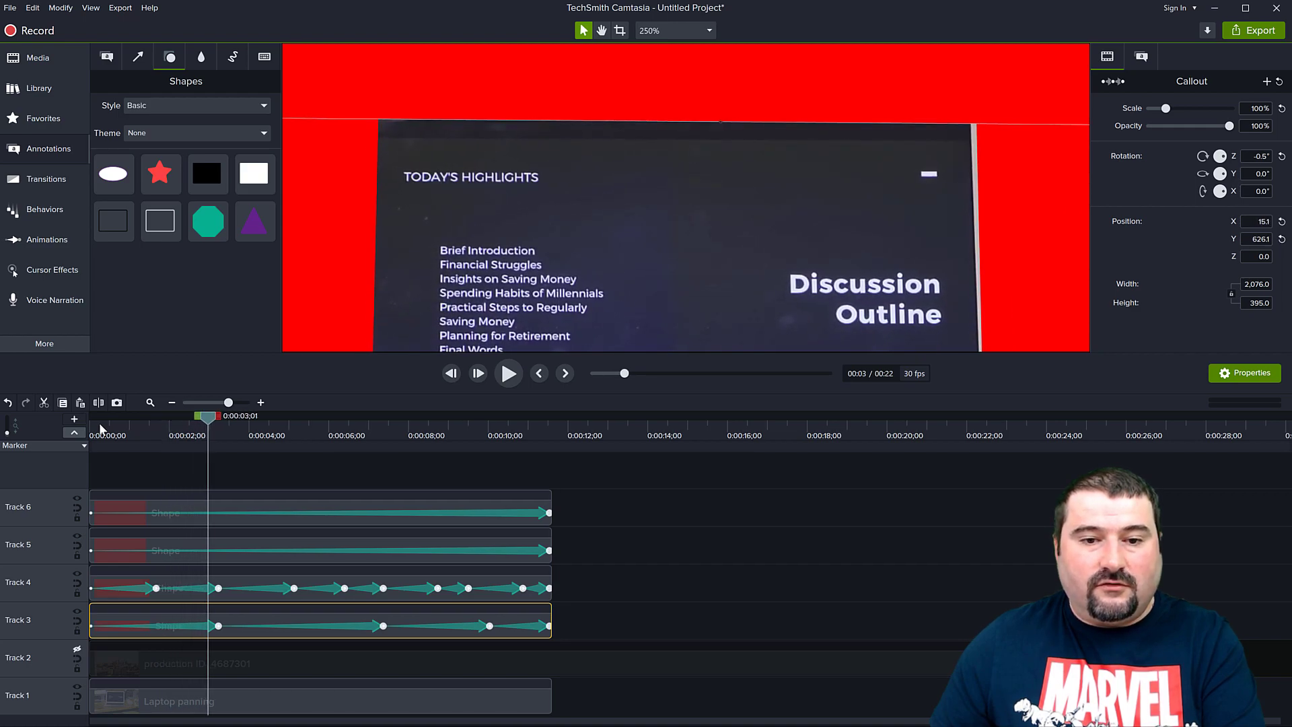
{"action": "key", "text": "period"}
{"action": "key", "text": "period"}
{"action": "key", "text": "period"}
{"action": "key", "text": "period"}
{"action": "key", "text": "period"}
{"action": "key", "text": "period"}
{"action": "key", "text": "period"}
{"action": "key", "text": "period"}
{"action": "key", "text": "period"}
{"action": "key", "text": "period"}
{"action": "key", "text": "period"}
{"action": "key", "text": "period"}
{"action": "key", "text": "period"}
{"action": "key", "text": "period"}
{"action": "key", "text": "period"}
{"action": "key", "text": "period"}
{"action": "key", "text": "period"}
{"action": "key", "text": "period"}
{"action": "key", "text": "period"}
{"action": "key", "text": "period"}
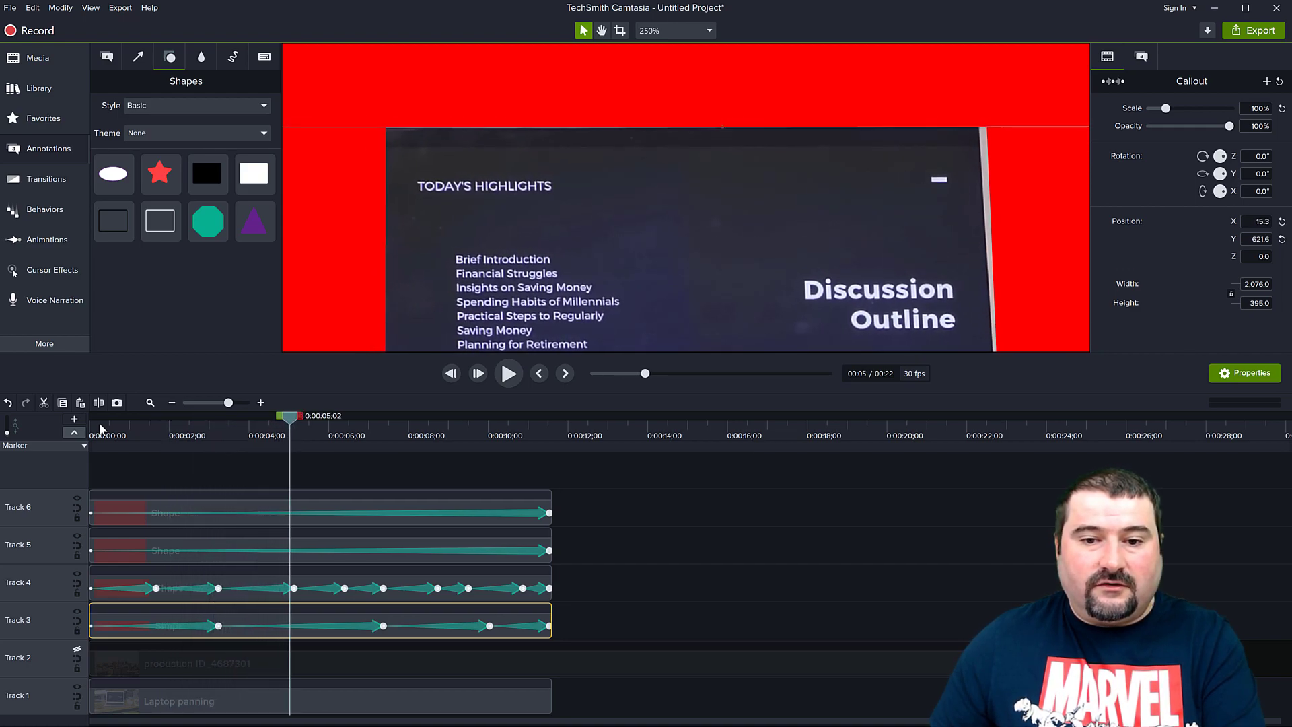
Go back to 0:00:04;19 and keyframe the Track 3 shape against the screen's top edge with position X 15.2, Y 622.1
{"action": "key", "text": "comma"}
{"action": "key", "text": "comma"}
{"action": "key", "text": "comma"}
{"action": "key", "text": "comma"}
{"action": "key", "text": "comma"}
{"action": "key", "text": "comma"}
{"action": "key", "text": "comma"}
{"action": "key", "text": "comma"}
{"action": "key", "text": "comma"}
{"action": "key", "text": "comma"}
{"action": "key", "text": "comma"}
{"action": "key", "text": "comma"}
{"action": "key", "text": "comma"}
{"action": "key", "text": "comma"}
{"action": "key", "text": "comma"}
{"action": "key", "text": "comma"}
{"action": "key", "text": "comma"}
{"action": "key", "text": "comma"}
{"action": "key", "text": "comma"}
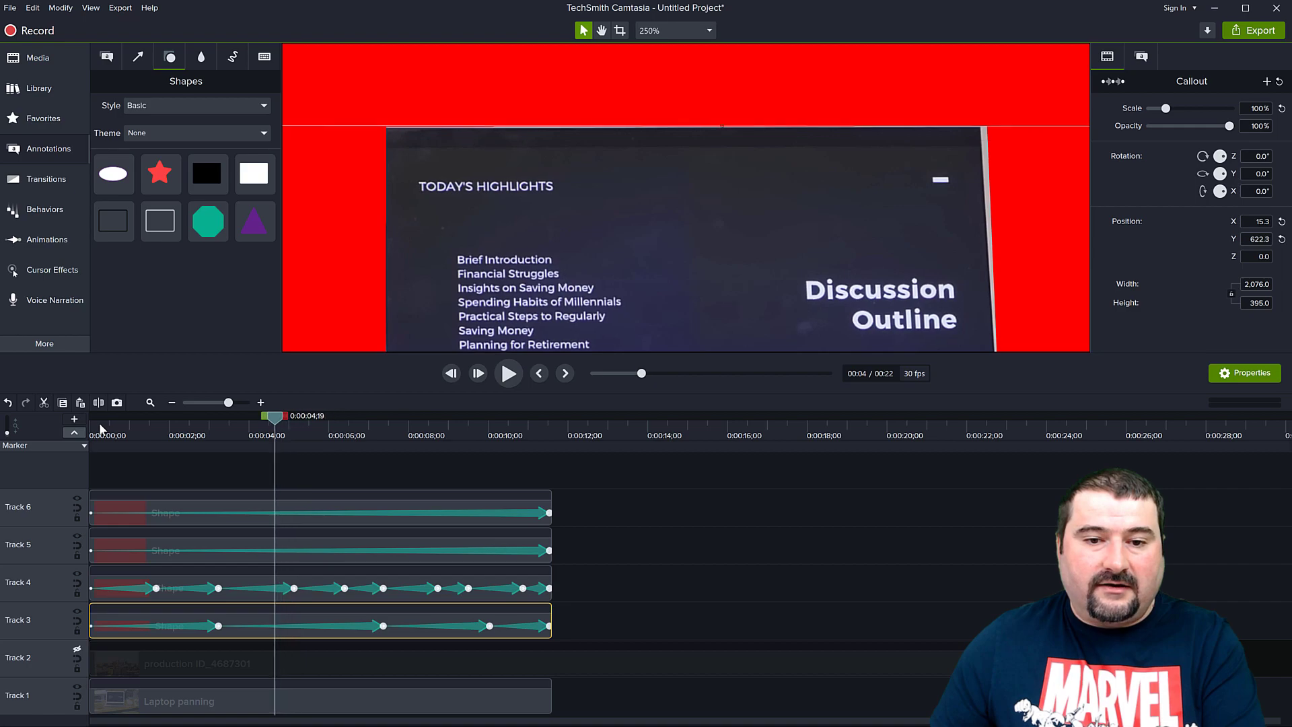
{"action": "left_click_drag", "start_coordinate": [569, 98], "coordinate": [569, 99]}
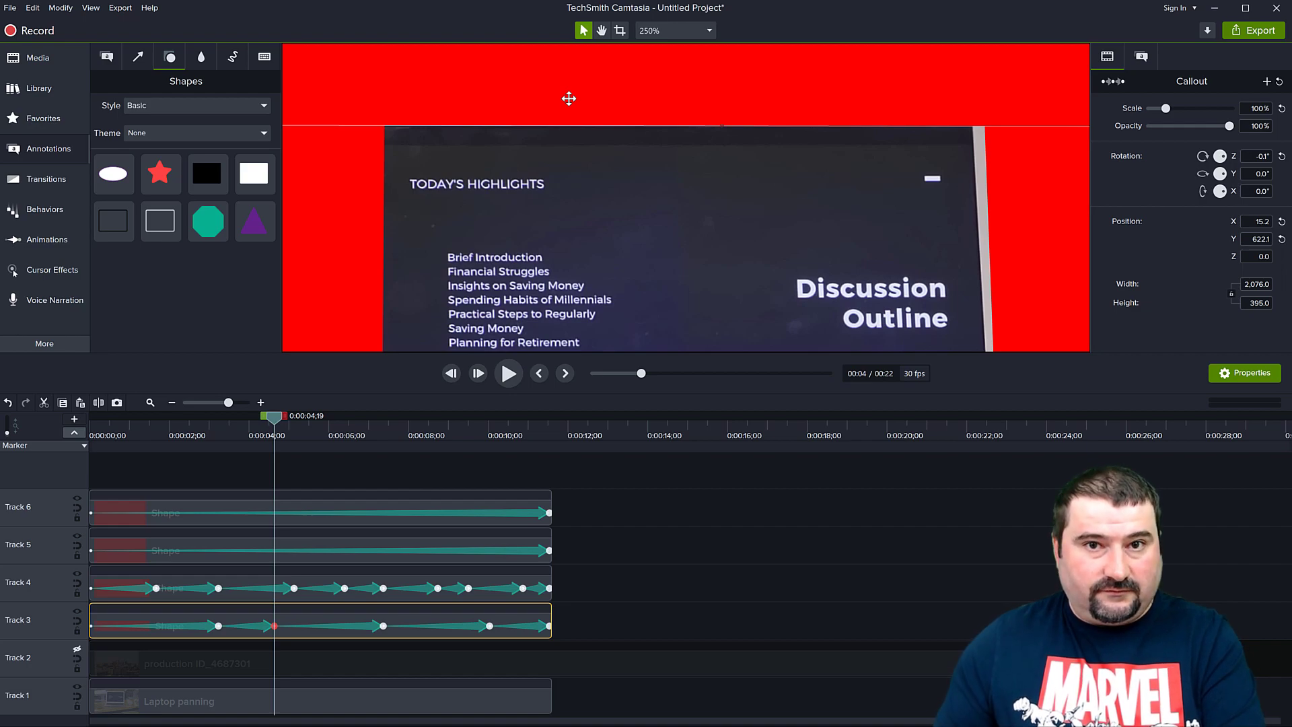
Step through the clip frame by frame from 0:00:04;19 to about 7 seconds, examining the Track 3 shape against the screen's top edge
{"action": "key", "text": "period"}
{"action": "key", "text": "period"}
{"action": "key", "text": "period"}
{"action": "key", "text": "period"}
{"action": "key", "text": "period"}
{"action": "key", "text": "period"}
{"action": "key", "text": "period"}
{"action": "key", "text": "period"}
{"action": "key", "text": "period"}
{"action": "key", "text": "period"}
{"action": "key", "text": "period"}
{"action": "key", "text": "period"}
{"action": "key", "text": "period"}
{"action": "key", "text": "period"}
{"action": "key", "text": "period"}
{"action": "key", "text": "period"}
{"action": "key", "text": "period"}
{"action": "key", "text": "period"}
{"action": "key", "text": "period"}
{"action": "key", "text": "period"}
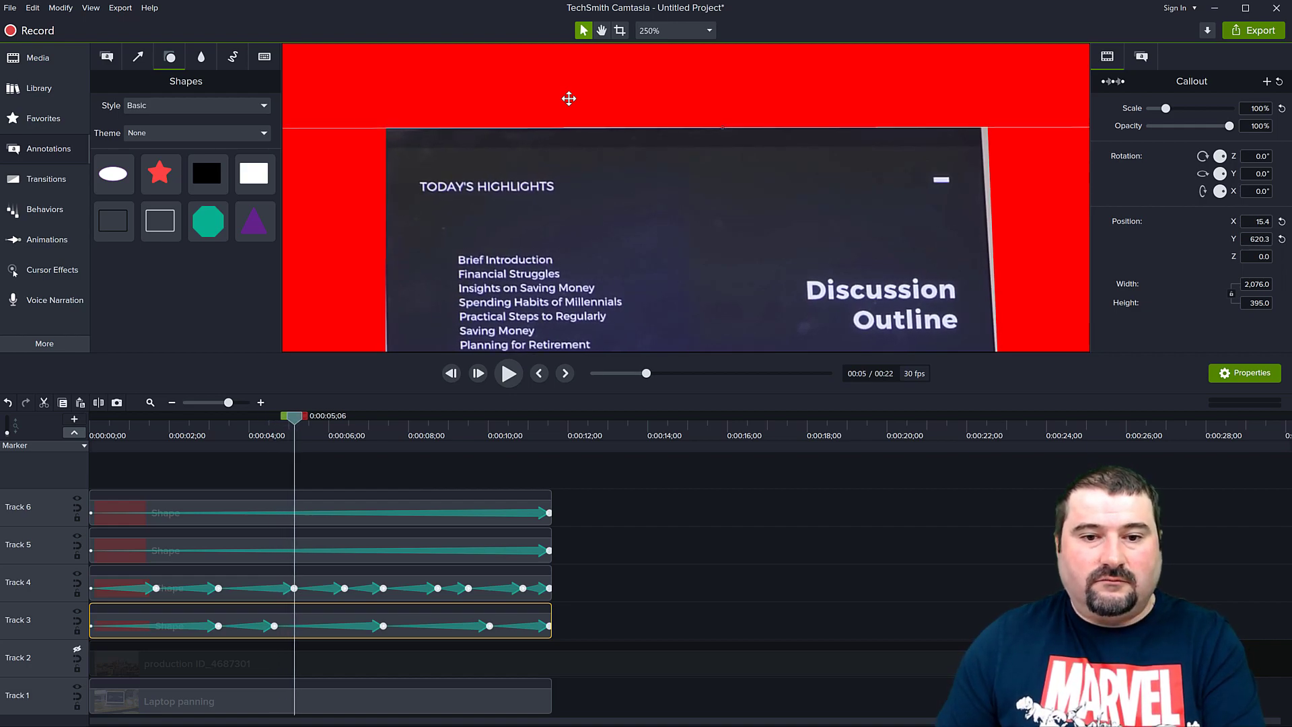
{"action": "key", "text": "period"}
{"action": "key", "text": "period"}
{"action": "key", "text": "period"}
{"action": "key", "text": "period"}
{"action": "key", "text": "period"}
{"action": "key", "text": "period"}
{"action": "key", "text": "period"}
{"action": "key", "text": "period"}
{"action": "key", "text": "period"}
{"action": "key", "text": "period"}
{"action": "key", "text": "period"}
{"action": "key", "text": "period"}
{"action": "key", "text": "period"}
{"action": "key", "text": "period"}
{"action": "key", "text": "period"}
{"action": "key", "text": "period"}
{"action": "key", "text": "period"}
{"action": "key", "text": "period"}
{"action": "key", "text": "period"}
{"action": "key", "text": "period"}
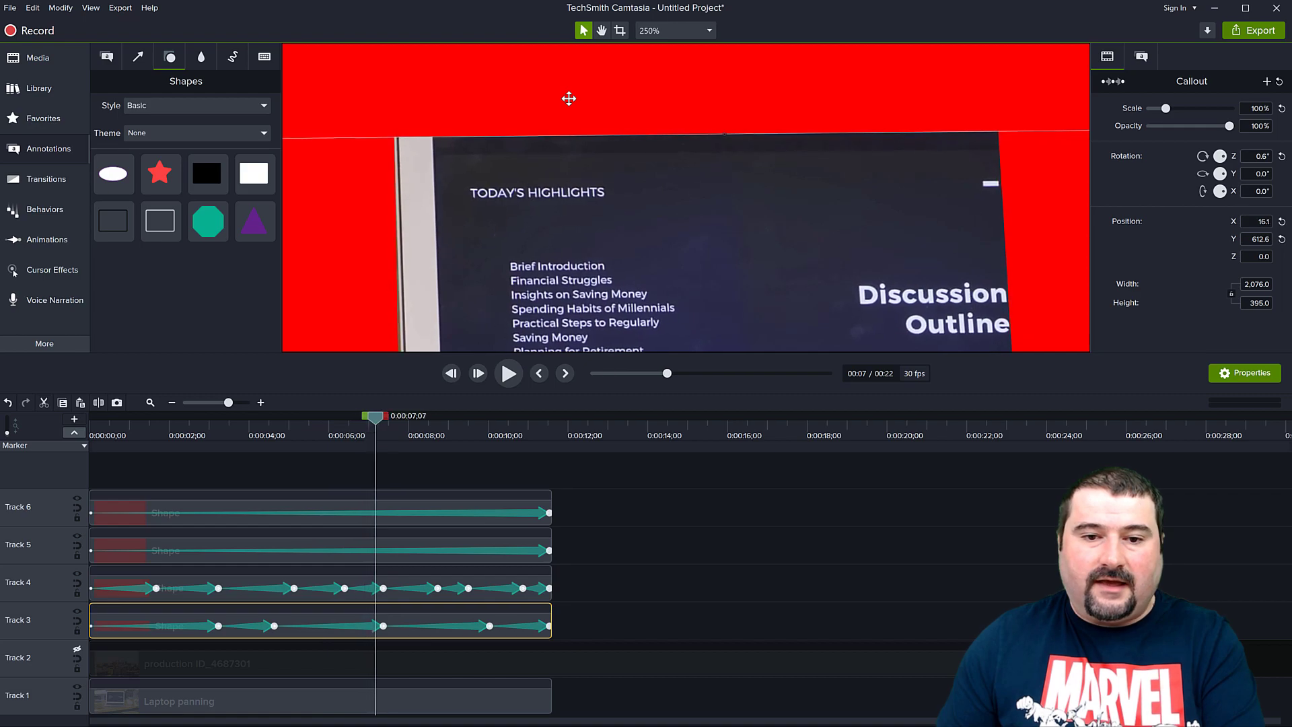
At 0:00:08;05, nudge the Track 3 shape down onto the screen's top edge, keyframing position X 16.5, Y 609.4
{"action": "key", "text": "period"}
{"action": "key", "text": "period"}
{"action": "key", "text": "period"}
{"action": "key", "text": "period"}
{"action": "key", "text": "period"}
{"action": "key", "text": "period"}
{"action": "key", "text": "period"}
{"action": "key", "text": "period"}
{"action": "key", "text": "period"}
{"action": "key", "text": "period"}
{"action": "key", "text": "period"}
{"action": "key", "text": "period"}
{"action": "key", "text": "period"}
{"action": "key", "text": "Down"}
{"action": "key", "text": "Down"}
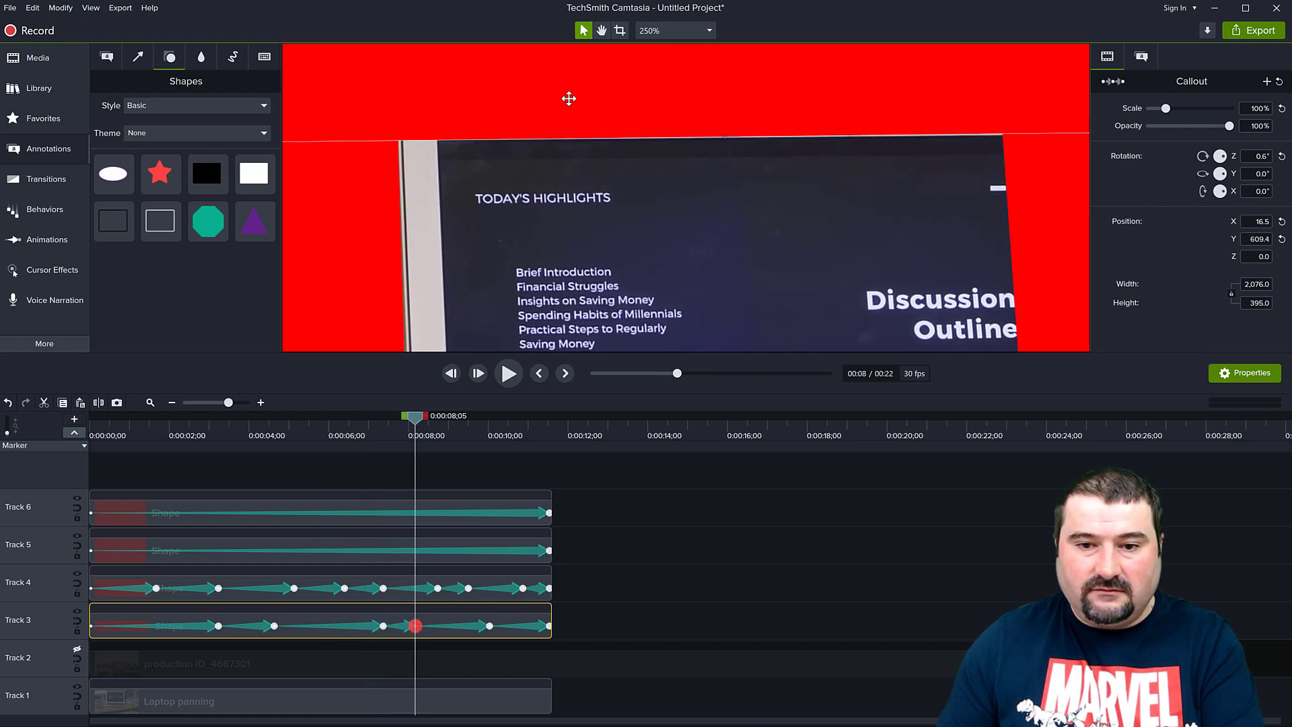
Check the frames up to 0:00:10;00, then return to 0:00:09;13 and keyframe the Track 3 shape lower at X 16.9, Y 613.0
{"action": "key", "text": "period"}
{"action": "key", "text": "period"}
{"action": "key", "text": "period"}
{"action": "key", "text": "period"}
{"action": "key", "text": "period"}
{"action": "key", "text": "period"}
{"action": "key", "text": "period"}
{"action": "key", "text": "period"}
{"action": "key", "text": "period"}
{"action": "key", "text": "period"}
{"action": "key", "text": "period"}
{"action": "key", "text": "period"}
{"action": "key", "text": "period"}
{"action": "key", "text": "period"}
{"action": "key", "text": "period"}
{"action": "key", "text": "period"}
{"action": "key", "text": "period"}
{"action": "key", "text": "period"}
{"action": "key", "text": "period"}
{"action": "key", "text": "period"}
{"action": "key", "text": "period"}
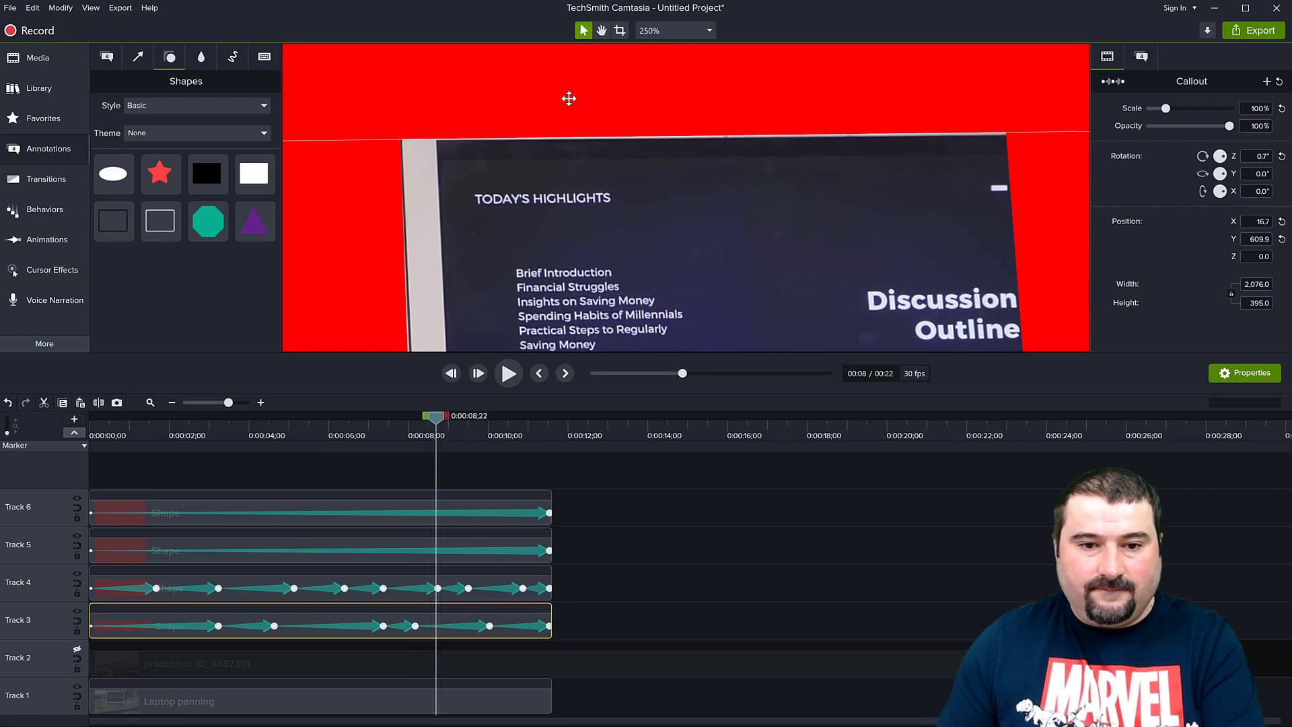
{"action": "key", "text": "comma"}
{"action": "key", "text": "comma"}
{"action": "key", "text": "comma"}
{"action": "key", "text": "comma"}
{"action": "key", "text": "comma"}
{"action": "key", "text": "comma"}
{"action": "key", "text": "comma"}
{"action": "key", "text": "comma"}
{"action": "key", "text": "comma"}
{"action": "key", "text": "comma"}
{"action": "key", "text": "comma"}
{"action": "key", "text": "comma"}
{"action": "key", "text": "comma"}
{"action": "key", "text": "comma"}
{"action": "key", "text": "comma"}
{"action": "key", "text": "comma"}
{"action": "key", "text": "comma"}
{"action": "key", "text": "comma"}
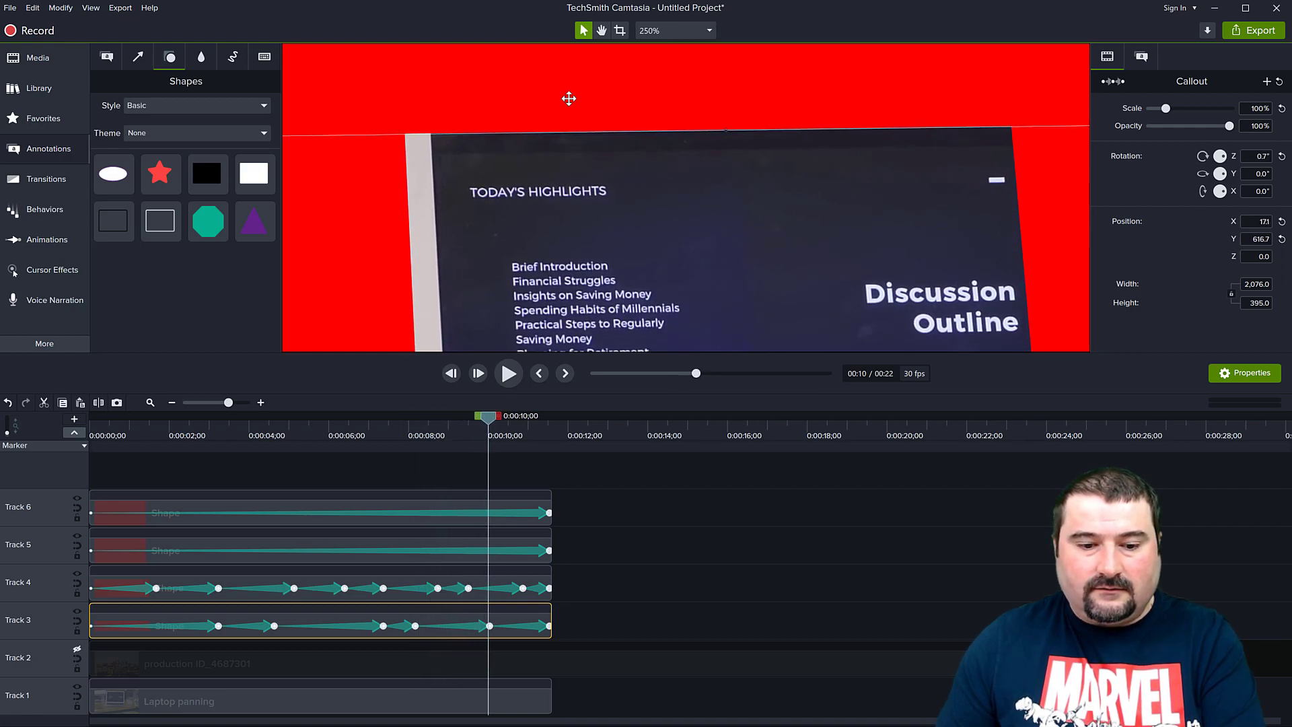
{"action": "key", "text": "Down"}
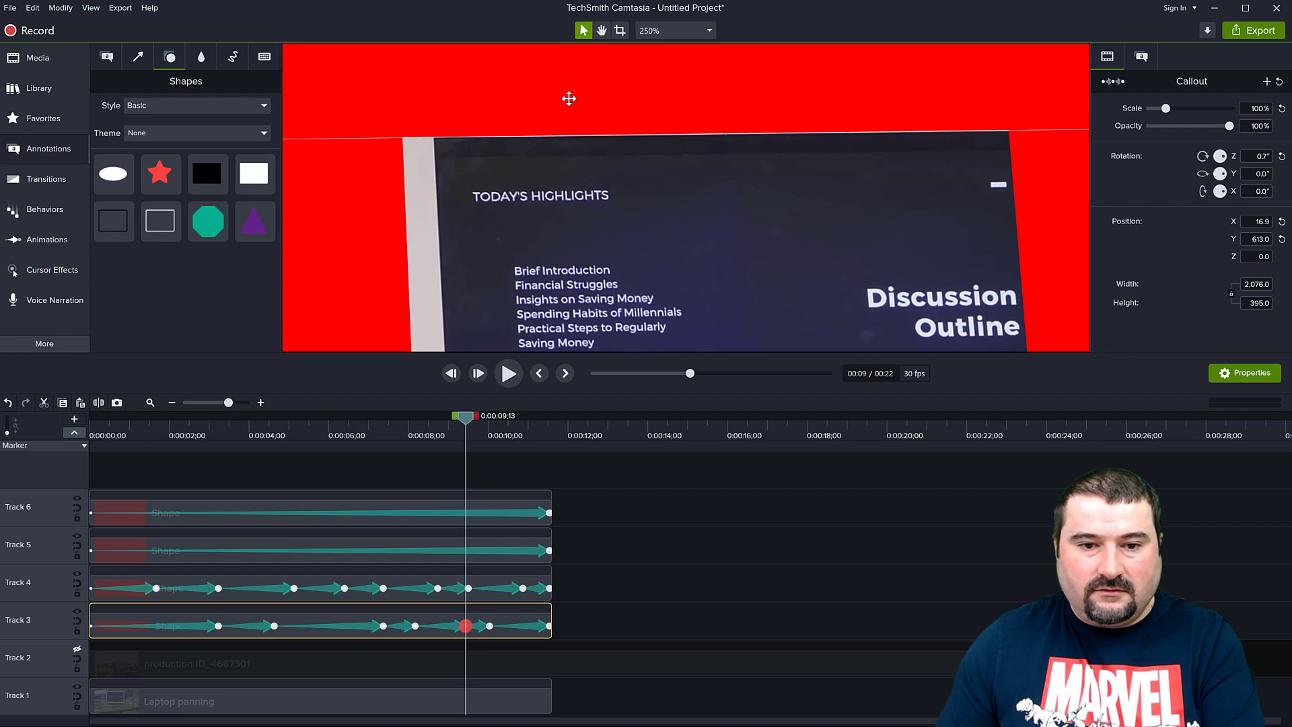
Step through the remaining frames to the clip's end and scrub back to 0:00:08;00, examining the Track 3 shape's alignment with the top edge
{"action": "key", "text": "period"}
{"action": "key", "text": "period"}
{"action": "key", "text": "period"}
{"action": "key", "text": "period"}
{"action": "key", "text": "period"}
{"action": "key", "text": "period"}
{"action": "key", "text": "period"}
{"action": "key", "text": "period"}
{"action": "key", "text": "period"}
{"action": "key", "text": "period"}
{"action": "key", "text": "period"}
{"action": "key", "text": "period"}
{"action": "key", "text": "period"}
{"action": "key", "text": "period"}
{"action": "key", "text": "period"}
{"action": "key", "text": "period"}
{"action": "key", "text": "period"}
{"action": "key", "text": "period"}
{"action": "key", "text": "period"}
{"action": "key", "text": "period"}
{"action": "key", "text": "period"}
{"action": "key", "text": "period"}
{"action": "key", "text": "period"}
{"action": "key", "text": "period"}
{"action": "key", "text": "period"}
{"action": "key", "text": "period"}
{"action": "key", "text": "period"}
{"action": "key", "text": "period"}
{"action": "key", "text": "period"}
{"action": "key", "text": "period"}
{"action": "key", "text": "period"}
{"action": "key", "text": "period"}
{"action": "key", "text": "period"}
{"action": "key", "text": "period"}
{"action": "key", "text": "period"}
{"action": "key", "text": "period"}
{"action": "key", "text": "period"}
{"action": "key", "text": "period"}
{"action": "key", "text": "period"}
{"action": "key", "text": "period"}
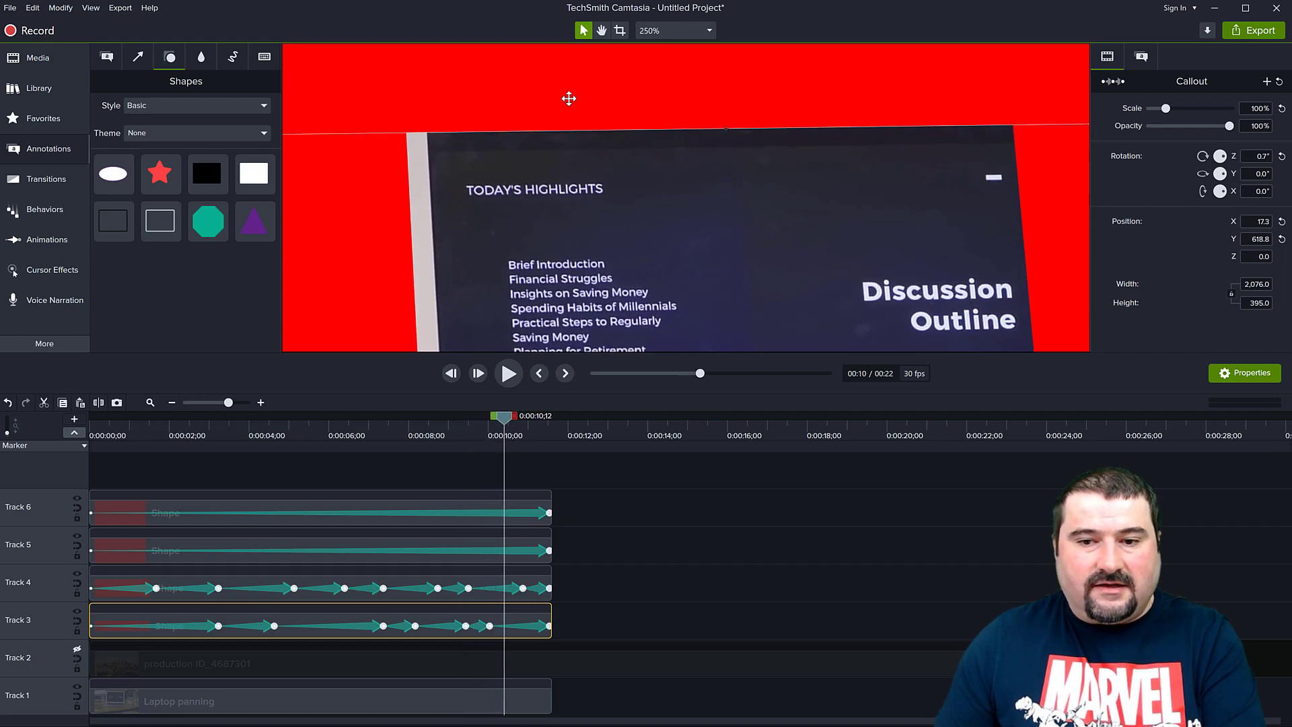
{"action": "key", "text": "period"}
{"action": "key", "text": "period"}
{"action": "key", "text": "period"}
{"action": "key", "text": "period"}
{"action": "key", "text": "period"}
{"action": "key", "text": "period"}
{"action": "key", "text": "period"}
{"action": "key", "text": "period"}
{"action": "key", "text": "period"}
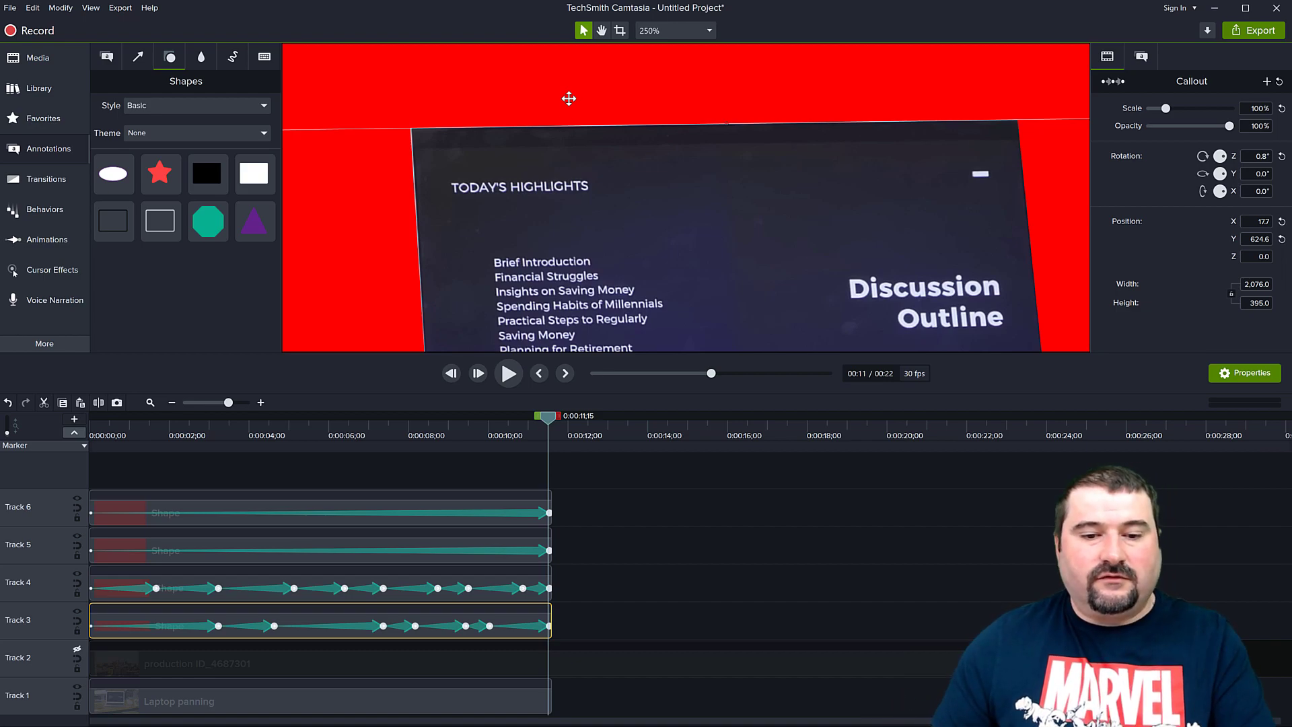
{"action": "left_click_drag", "start_coordinate": [551, 418], "coordinate": [411, 440]}
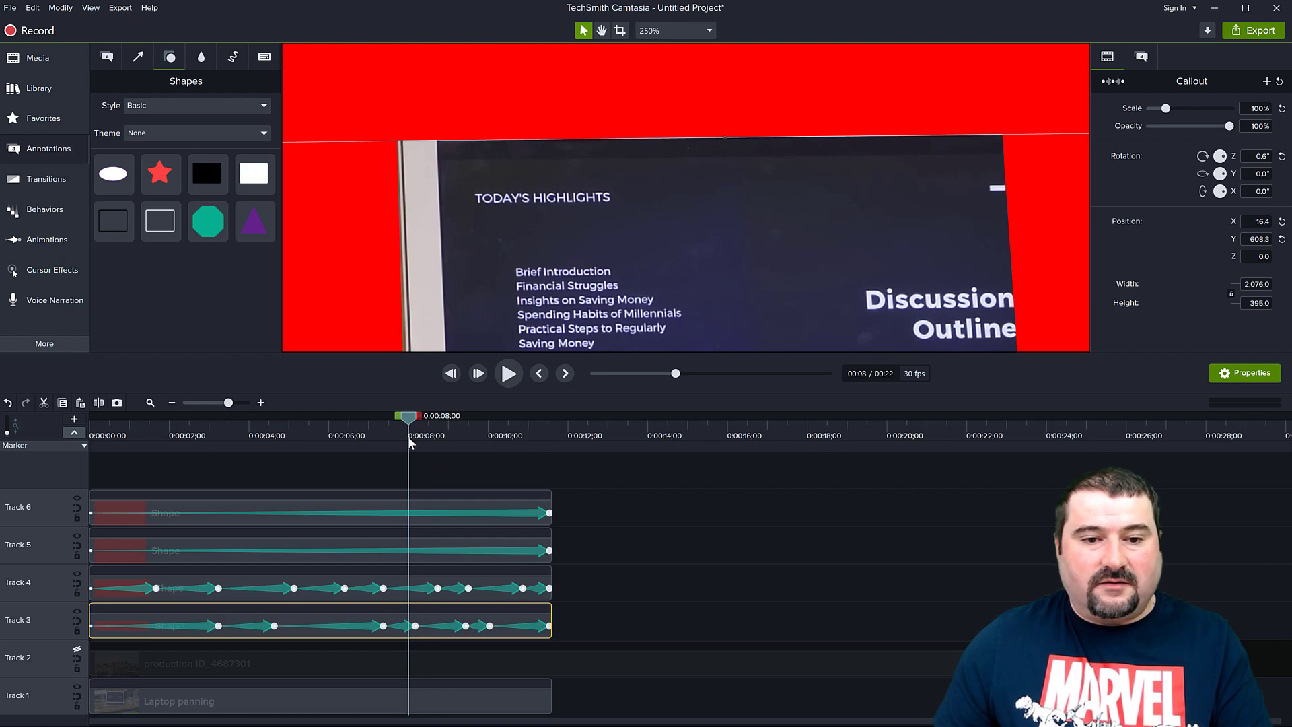
Step backward frame by frame from 0:00:08;00 to 0:00:02;10, examining the Track 3 shape against the laptop screen's top edge
{"action": "key", "text": "comma"}
{"action": "key", "text": "comma"}
{"action": "key", "text": "comma"}
{"action": "key", "text": "comma"}
{"action": "key", "text": "comma"}
{"action": "key", "text": "comma"}
{"action": "key", "text": "comma"}
{"action": "key", "text": "comma"}
{"action": "key", "text": "comma"}
{"action": "key", "text": "comma"}
{"action": "key", "text": "comma"}
{"action": "key", "text": "comma"}
{"action": "key", "text": "comma"}
{"action": "key", "text": "comma"}
{"action": "key", "text": "comma"}
{"action": "key", "text": "comma"}
{"action": "key", "text": "comma"}
{"action": "key", "text": "comma"}
{"action": "key", "text": "comma"}
{"action": "key", "text": "comma"}
{"action": "key", "text": "comma"}
{"action": "key", "text": "comma"}
{"action": "key", "text": "comma"}
{"action": "key", "text": "comma"}
{"action": "key", "text": "comma"}
{"action": "key", "text": "comma"}
{"action": "key", "text": "comma"}
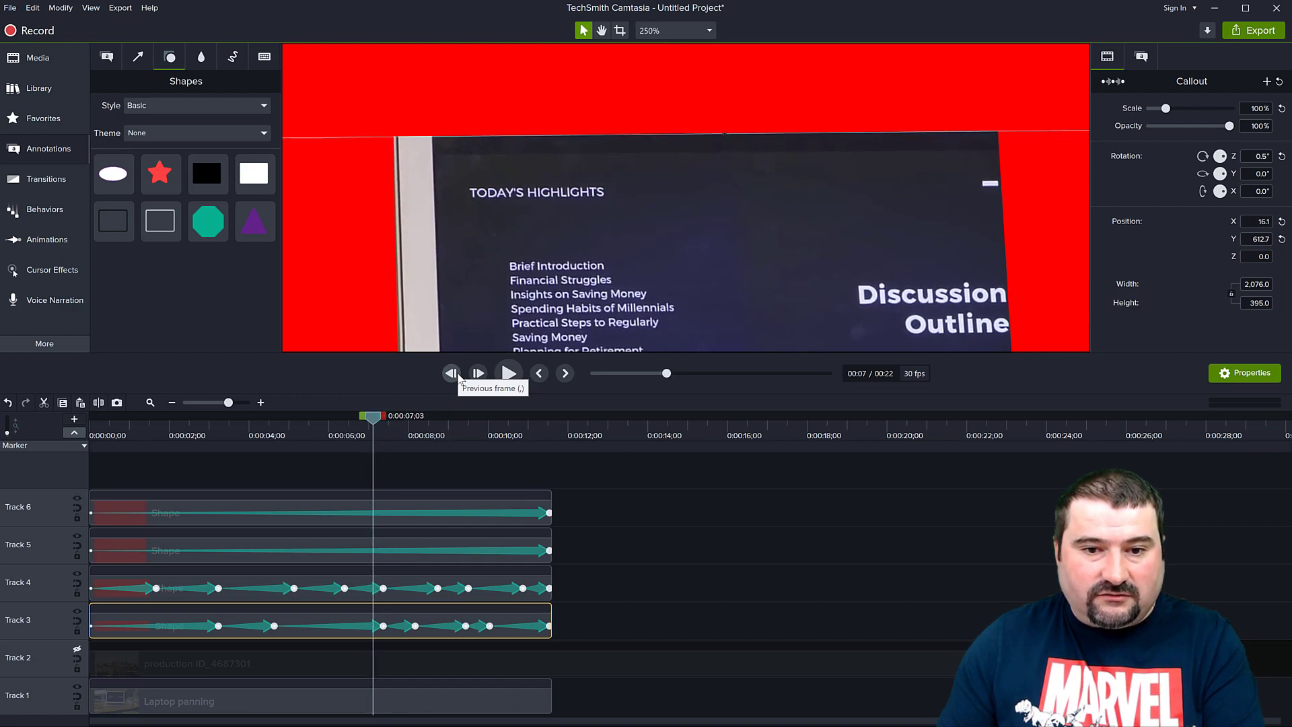
{"action": "key", "text": "comma"}
{"action": "key", "text": "comma"}
{"action": "key", "text": "comma"}
{"action": "key", "text": "comma"}
{"action": "key", "text": "comma"}
{"action": "key", "text": "comma"}
{"action": "key", "text": "comma"}
{"action": "key", "text": "comma"}
{"action": "key", "text": "comma"}
{"action": "key", "text": "comma"}
{"action": "key", "text": "comma"}
{"action": "key", "text": "comma"}
{"action": "key", "text": "comma"}
{"action": "key", "text": "comma"}
{"action": "key", "text": "comma"}
{"action": "key", "text": "comma"}
{"action": "key", "text": "comma"}
{"action": "key", "text": "comma"}
{"action": "key", "text": "comma"}
{"action": "key", "text": "comma"}
{"action": "key", "text": "comma"}
{"action": "key", "text": "comma"}
{"action": "key", "text": "comma"}
{"action": "key", "text": "comma"}
{"action": "key", "text": "comma"}
{"action": "key", "text": "comma"}
{"action": "key", "text": "comma"}
{"action": "key", "text": "comma"}
{"action": "key", "text": "comma"}
{"action": "key", "text": "comma"}
{"action": "key", "text": "comma"}
{"action": "key", "text": "comma"}
{"action": "key", "text": "comma"}
{"action": "key", "text": "comma"}
{"action": "key", "text": "comma"}
{"action": "key", "text": "comma"}
{"action": "key", "text": "comma"}
{"action": "key", "text": "comma"}
{"action": "key", "text": "comma"}
{"action": "key", "text": "comma"}
{"action": "key", "text": "comma"}
{"action": "key", "text": "comma"}
{"action": "key", "text": "comma"}
{"action": "key", "text": "comma"}
{"action": "key", "text": "comma"}
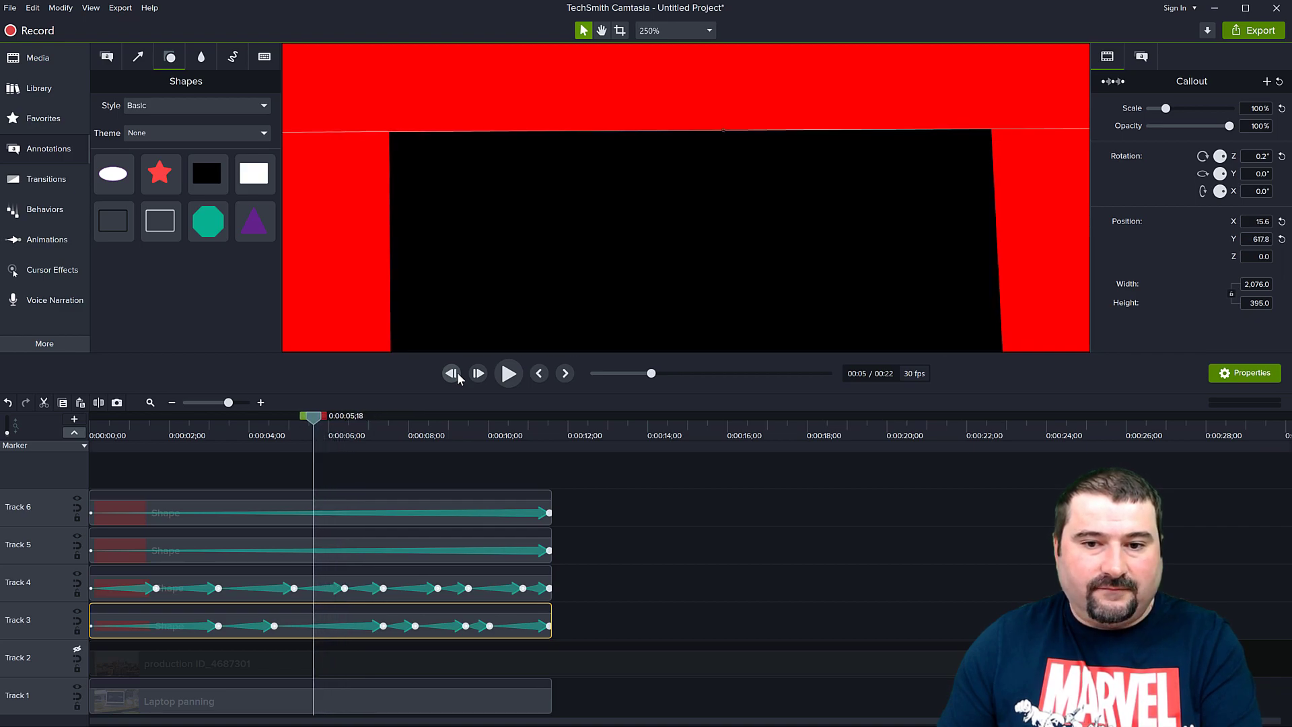
{"action": "key", "text": "comma"}
{"action": "key", "text": "comma"}
{"action": "key", "text": "comma"}
{"action": "key", "text": "comma"}
{"action": "key", "text": "comma"}
{"action": "key", "text": "comma"}
{"action": "key", "text": "comma"}
{"action": "key", "text": "comma"}
{"action": "key", "text": "comma"}
{"action": "key", "text": "comma"}
{"action": "key", "text": "comma"}
{"action": "key", "text": "comma"}
{"action": "key", "text": "comma"}
{"action": "key", "text": "comma"}
{"action": "key", "text": "comma"}
{"action": "key", "text": "comma"}
{"action": "key", "text": "comma"}
{"action": "key", "text": "comma"}
{"action": "key", "text": "comma"}
{"action": "key", "text": "comma"}
{"action": "key", "text": "comma"}
{"action": "key", "text": "comma"}
{"action": "key", "text": "comma"}
{"action": "key", "text": "comma"}
{"action": "key", "text": "comma"}
{"action": "key", "text": "comma"}
{"action": "key", "text": "comma"}
{"action": "key", "text": "comma"}
{"action": "key", "text": "comma"}
{"action": "key", "text": "comma"}
{"action": "key", "text": "comma"}
{"action": "key", "text": "comma"}
{"action": "key", "text": "comma"}
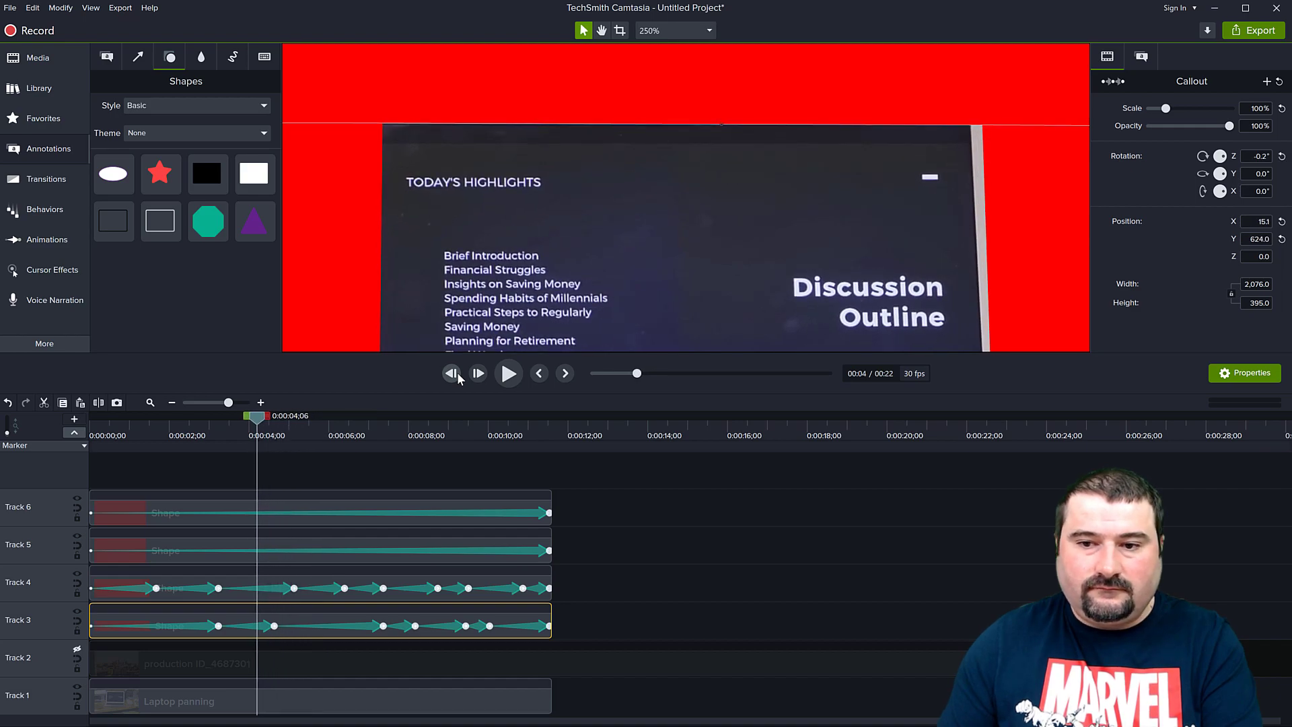
{"action": "key", "text": "comma"}
{"action": "key", "text": "comma"}
{"action": "key", "text": "comma"}
{"action": "key", "text": "comma"}
{"action": "key", "text": "comma"}
{"action": "key", "text": "comma"}
{"action": "key", "text": "comma"}
{"action": "key", "text": "comma"}
{"action": "key", "text": "comma"}
{"action": "key", "text": "comma"}
{"action": "key", "text": "comma"}
{"action": "key", "text": "comma"}
{"action": "key", "text": "comma"}
{"action": "key", "text": "comma"}
{"action": "key", "text": "comma"}
{"action": "key", "text": "comma"}
{"action": "key", "text": "comma"}
{"action": "key", "text": "comma"}
{"action": "key", "text": "comma"}
{"action": "key", "text": "comma"}
{"action": "key", "text": "comma"}
{"action": "key", "text": "comma"}
{"action": "key", "text": "comma"}
{"action": "key", "text": "comma"}
{"action": "key", "text": "comma"}
{"action": "key", "text": "comma"}
{"action": "key", "text": "comma"}
{"action": "key", "text": "comma"}
{"action": "key", "text": "comma"}
{"action": "key", "text": "comma"}
{"action": "key", "text": "comma"}
{"action": "key", "text": "comma"}
{"action": "key", "text": "comma"}
{"action": "key", "text": "comma"}
{"action": "key", "text": "comma"}
{"action": "key", "text": "comma"}
{"action": "key", "text": "comma"}
{"action": "key", "text": "comma"}
{"action": "key", "text": "comma"}
{"action": "key", "text": "comma"}
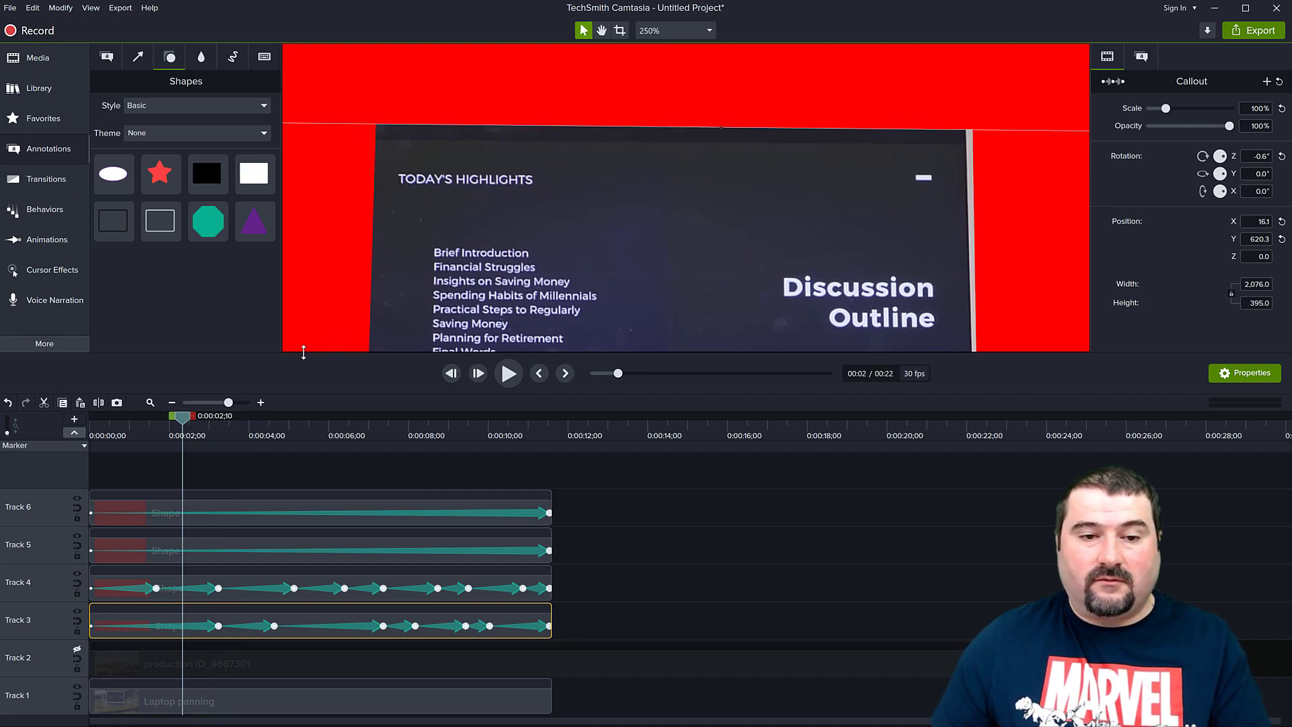
At 0:00:06;12, keyframe the Track 5 shape along the laptop screen's left edge with rotation Z 91.6° and position X -674.8, Y 25.1
{"action": "scroll", "coordinate": [564, 202], "scroll_direction": "down", "scroll_amount": 1, "text": "ctrl"}
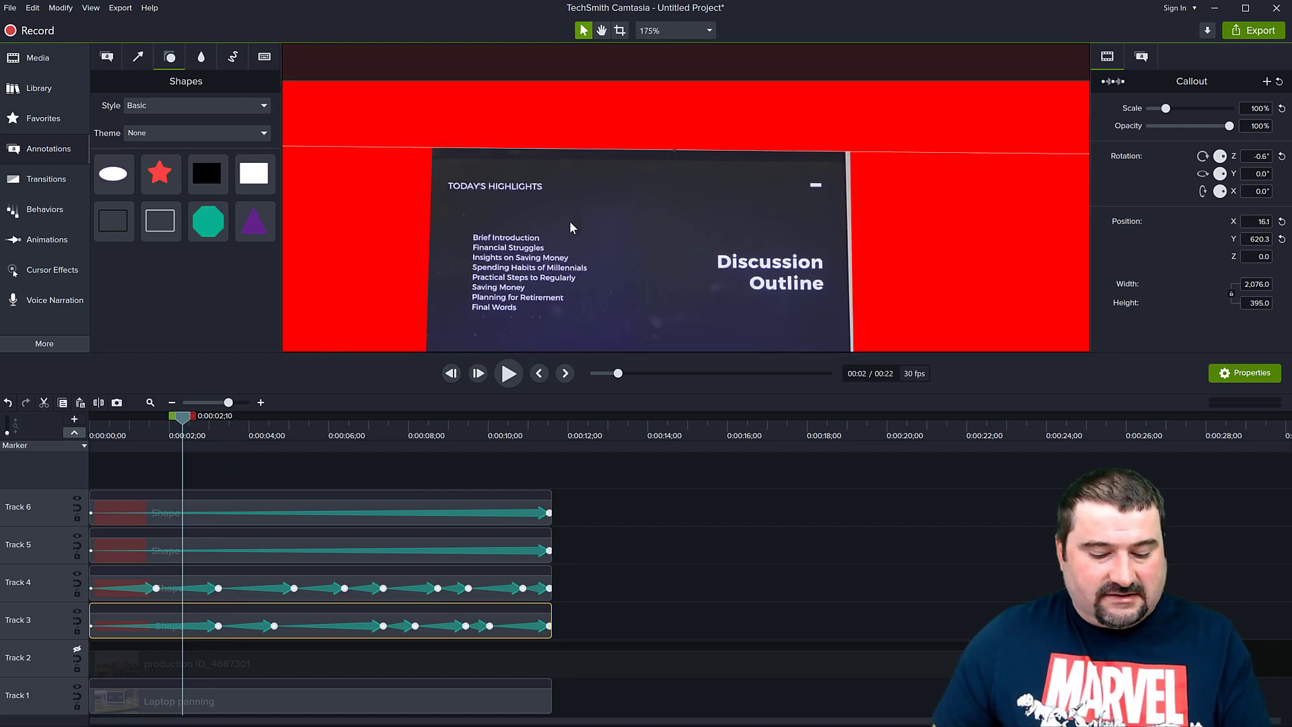
{"action": "scroll", "coordinate": [511, 212], "scroll_direction": "down", "scroll_amount": 1, "text": "ctrl"}
{"action": "left_click", "coordinate": [476, 213]}
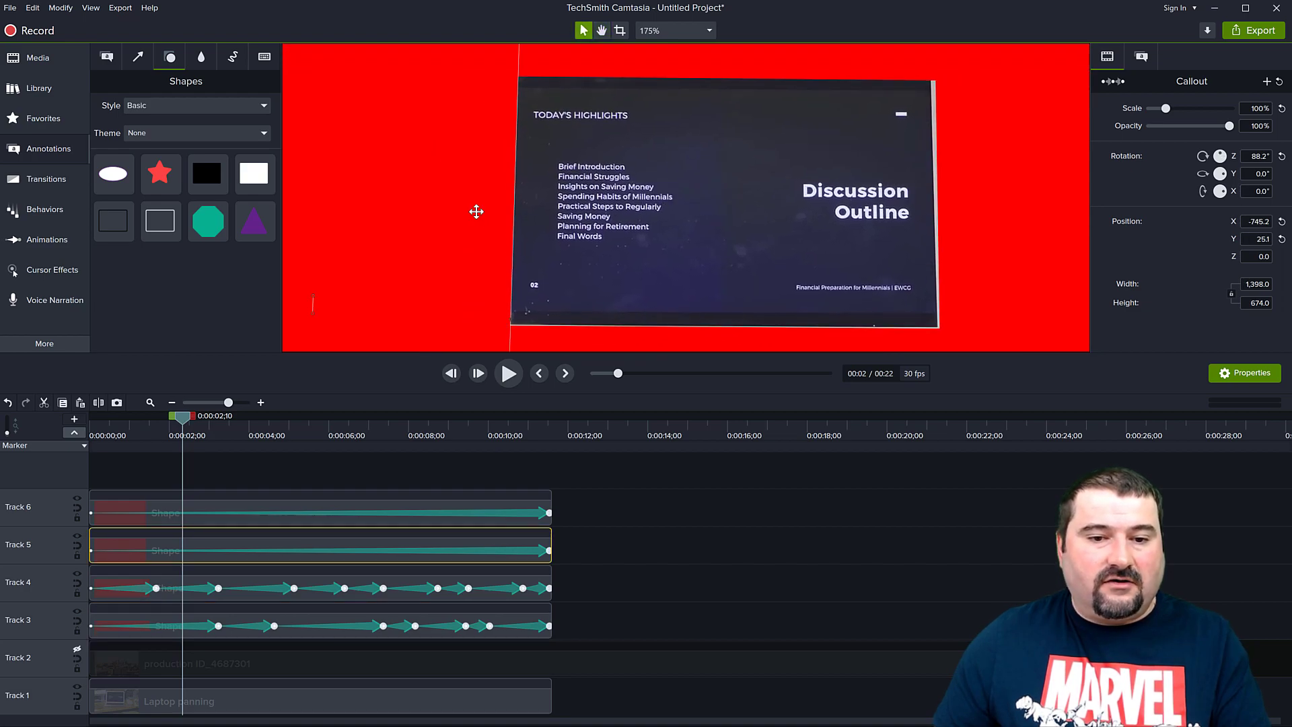
{"action": "left_click_drag", "start_coordinate": [189, 426], "coordinate": [344, 462]}
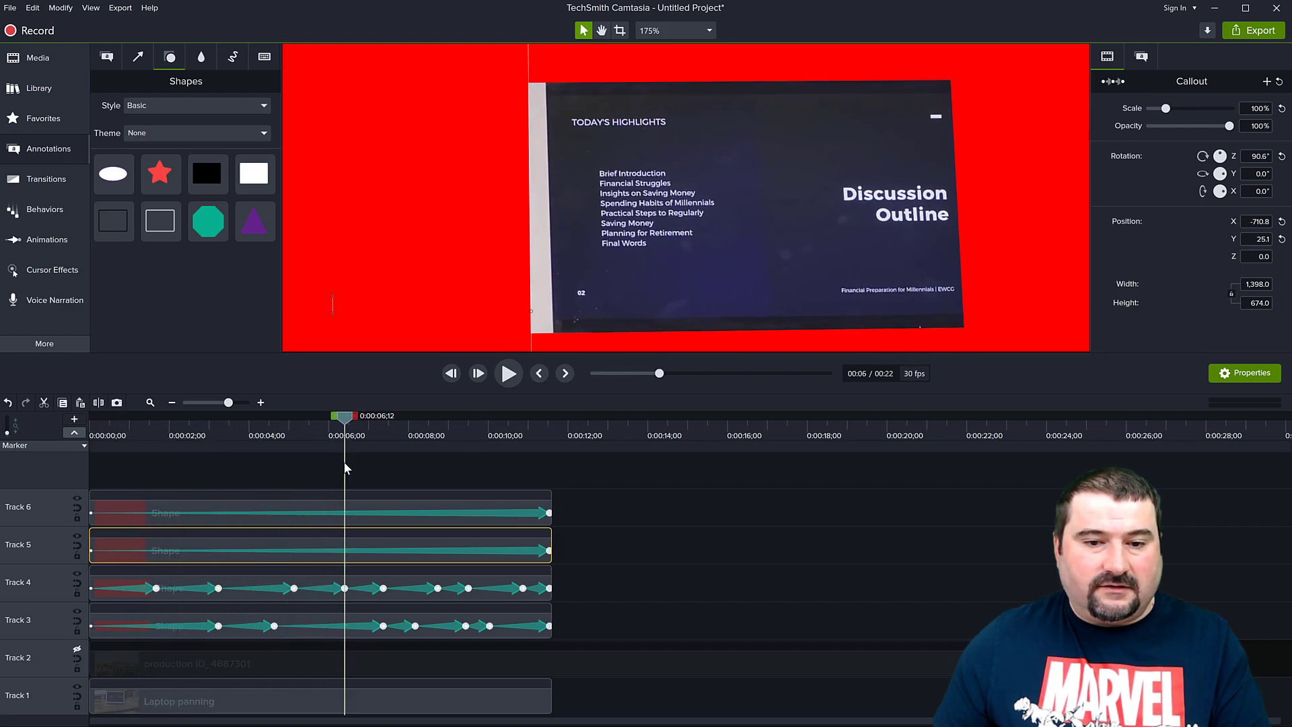
{"action": "left_click_drag", "start_coordinate": [483, 208], "coordinate": [498, 208]}
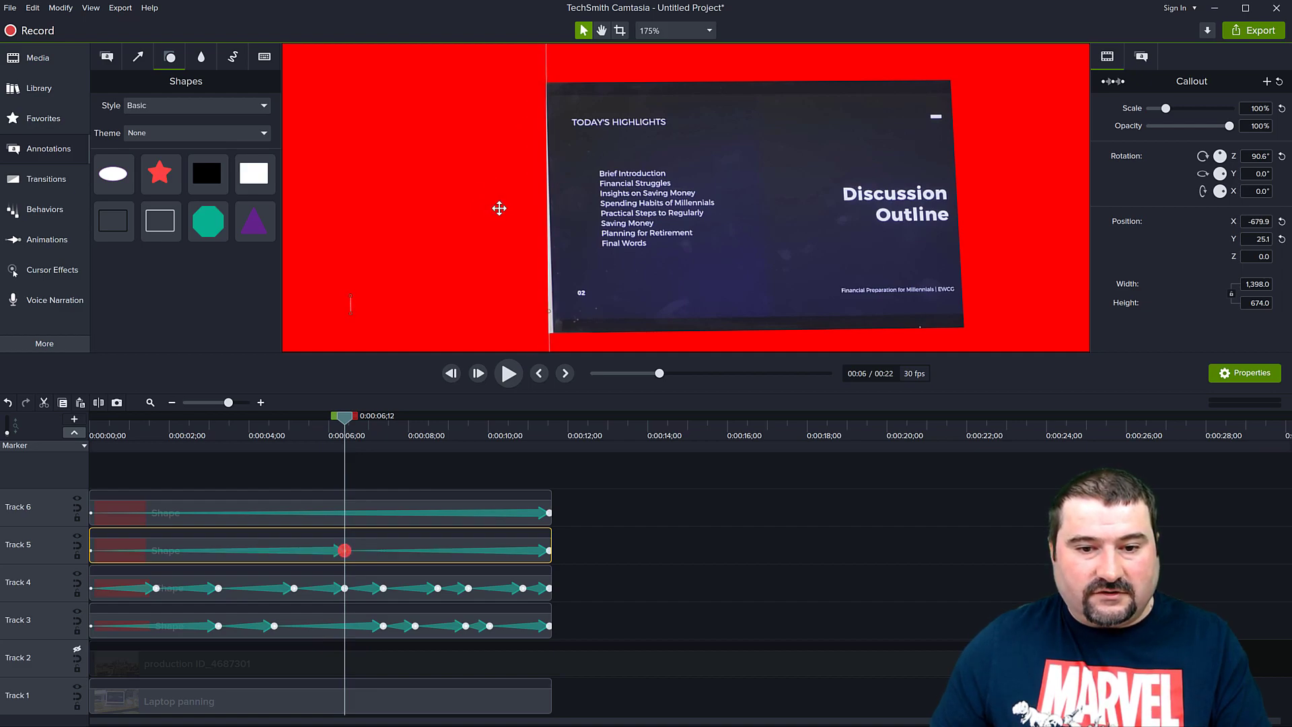
{"action": "scroll", "coordinate": [1262, 158], "scroll_direction": "up", "scroll_amount": 11}
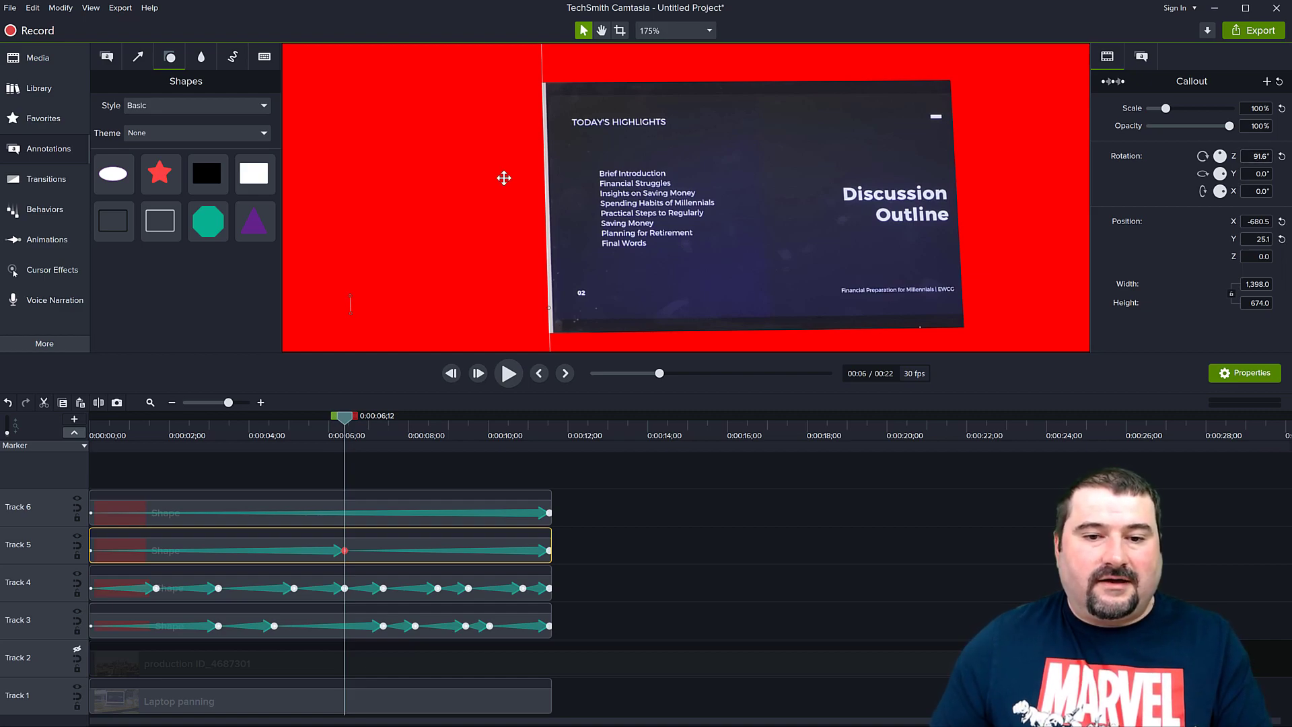
{"action": "key", "text": "Right"}
{"action": "key", "text": "Right"}
{"action": "key", "text": "Right"}
{"action": "key", "text": "Right"}
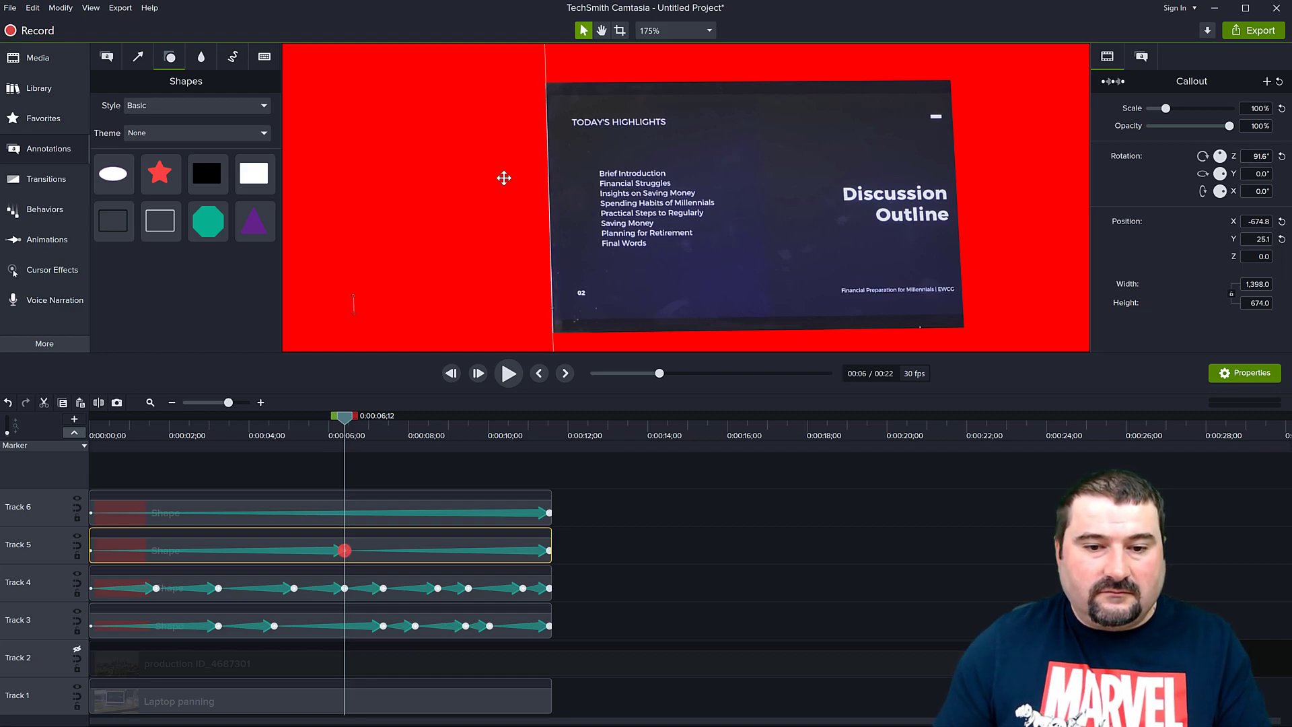
Keyframe the Track 5 shape onto the screen's left edge at 0:00:08;22 with X -644.2 and at 0:00:10;01 with X -647.2, Y 24.6
{"action": "left_click_drag", "start_coordinate": [348, 420], "coordinate": [435, 430]}
{"action": "left_click_drag", "start_coordinate": [476, 302], "coordinate": [491, 307]}
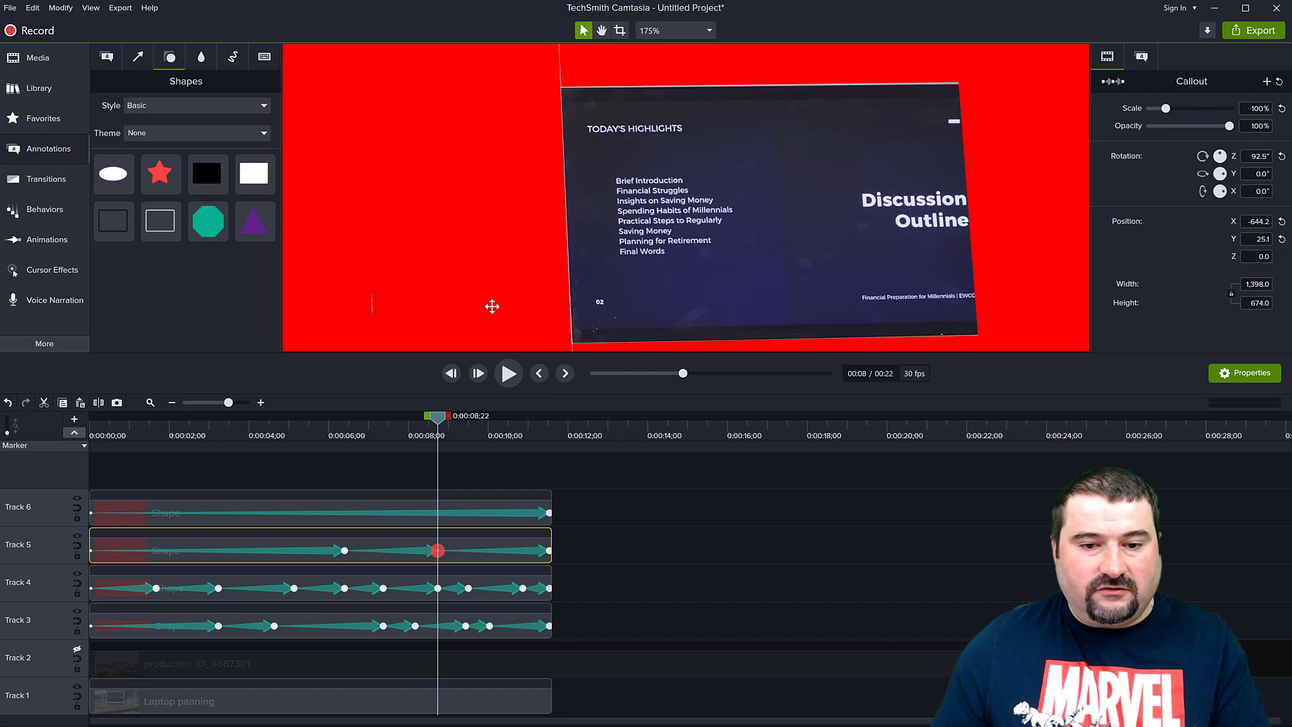
{"action": "left_click_drag", "start_coordinate": [438, 418], "coordinate": [486, 422]}
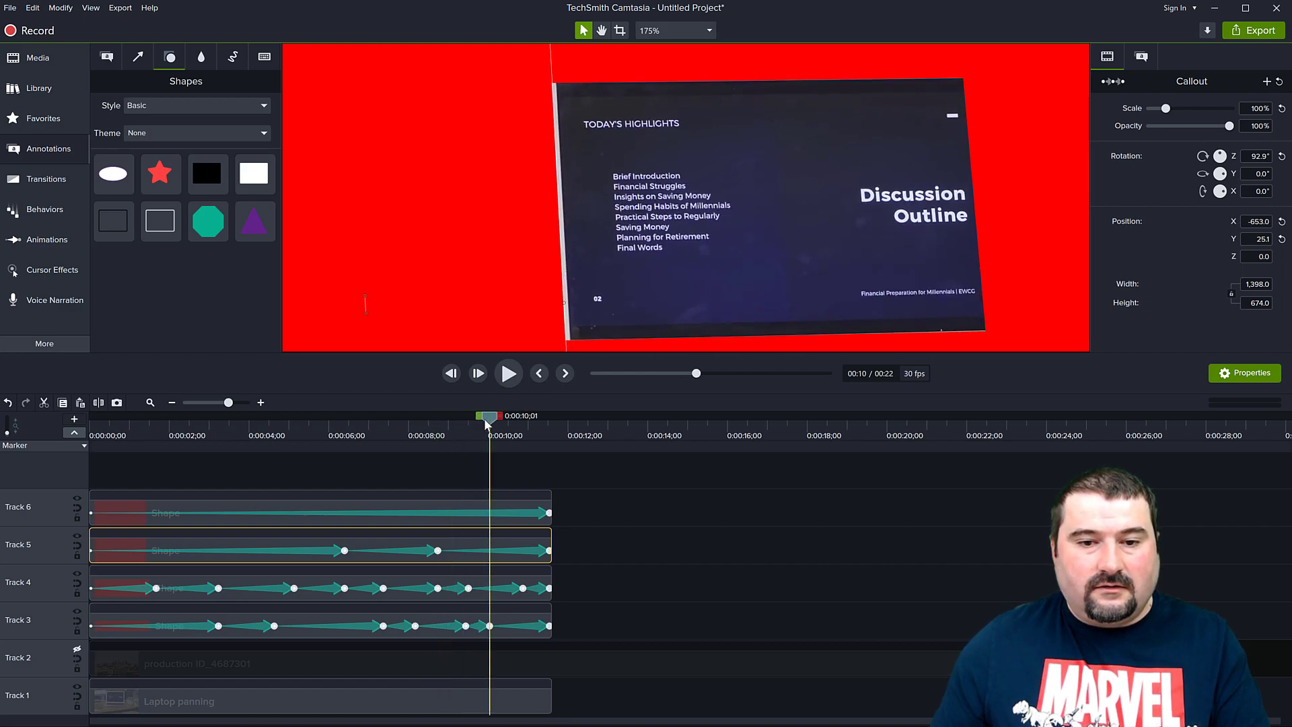
{"action": "left_click_drag", "start_coordinate": [496, 290], "coordinate": [504, 289]}
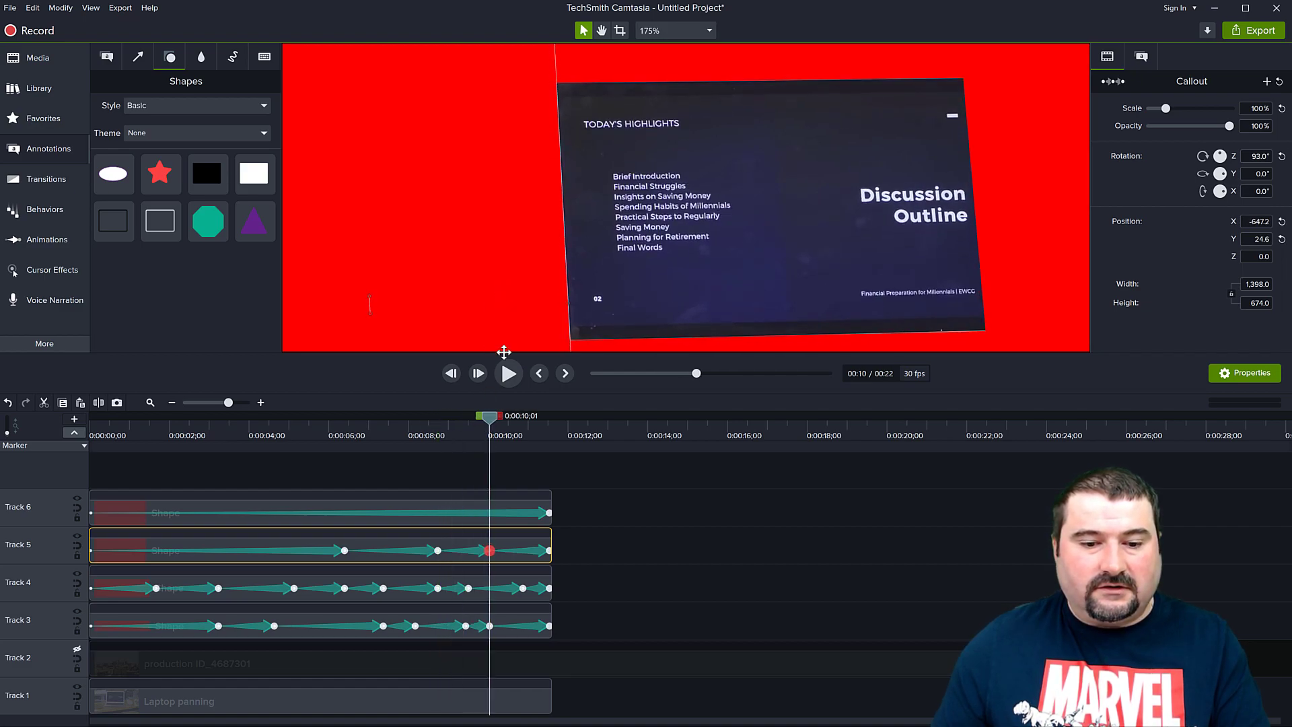
Keyframe the Track 5 shape onto the laptop screen's left edge at 0:00:07;03 with X -654.8, Y 23.4 and at 0:00:01;29 with X -761.8, Y 32.6
{"action": "left_click_drag", "start_coordinate": [490, 421], "coordinate": [375, 418]}
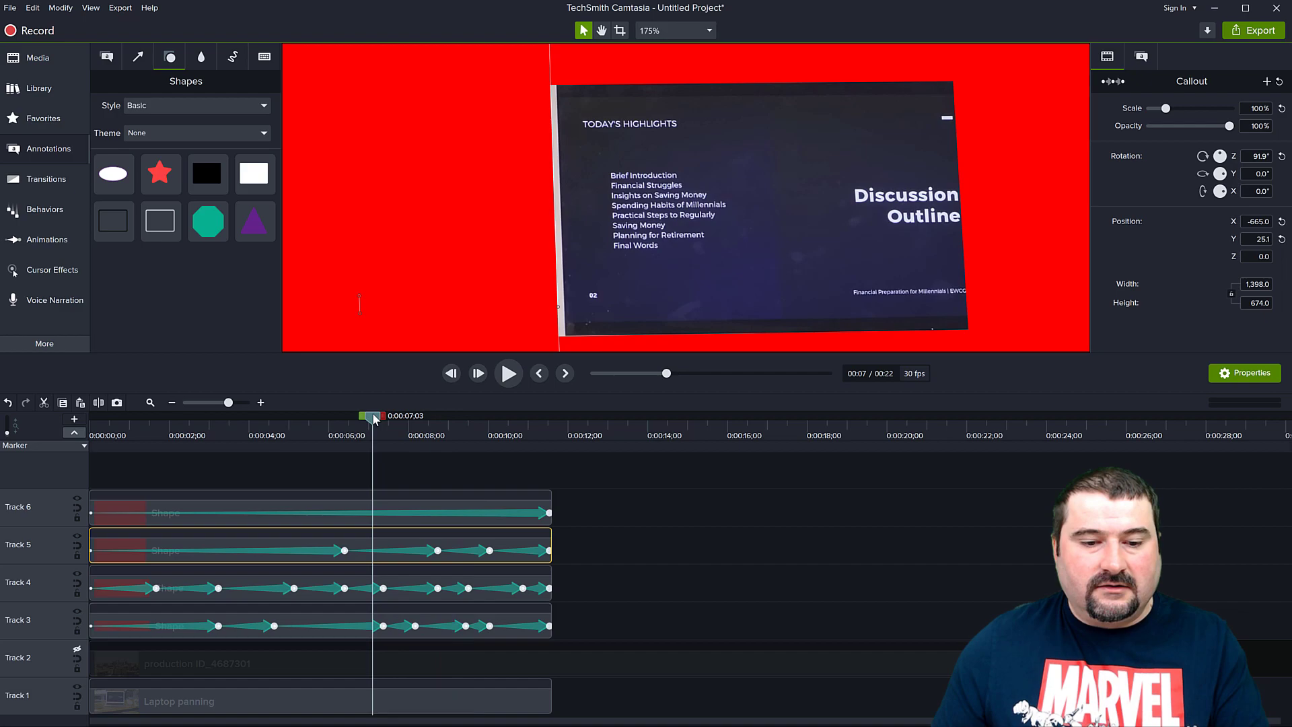
{"action": "left_click_drag", "start_coordinate": [424, 274], "coordinate": [430, 275]}
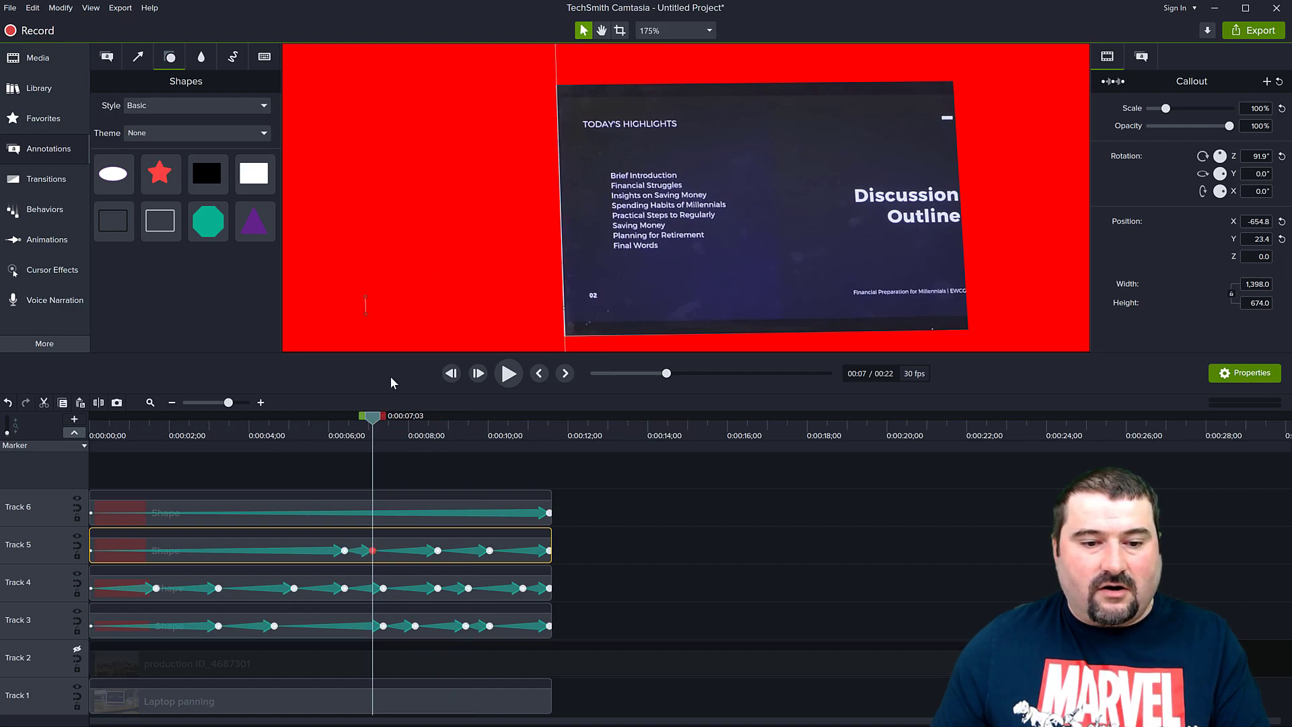
{"action": "left_click_drag", "start_coordinate": [367, 420], "coordinate": [168, 423]}
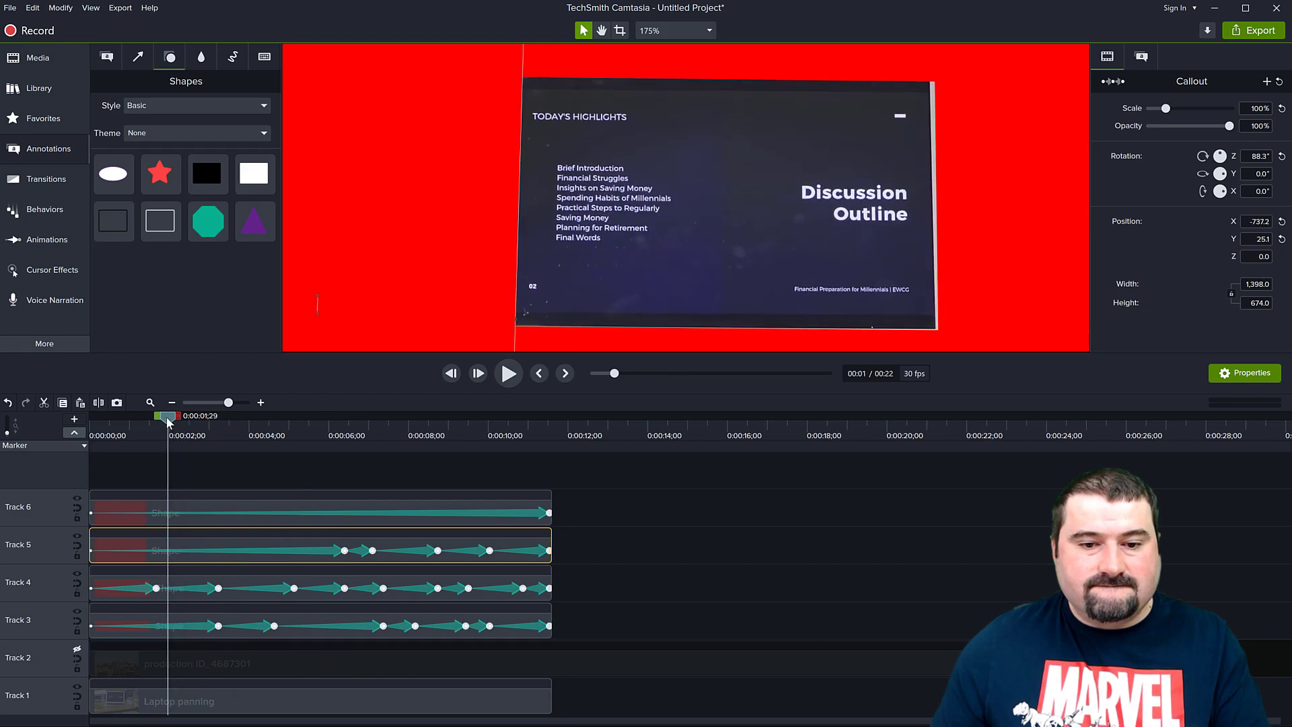
{"action": "left_click_drag", "start_coordinate": [441, 200], "coordinate": [427, 196]}
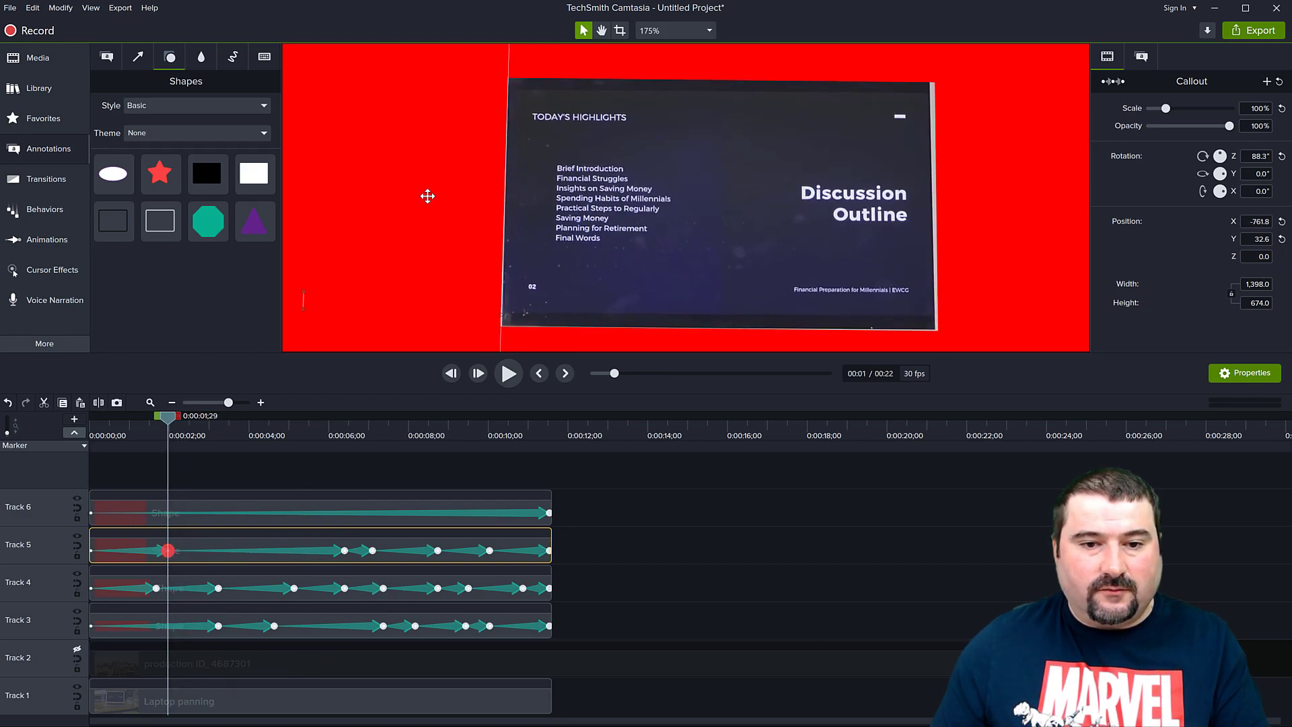
Keyframe the Track 5 shape onto the screen's left edge at 0:00:05;04 with X -721.0, Y 27.8 and at 0:00:03;17 with X -743.8, Y 27.9
{"action": "left_click_drag", "start_coordinate": [170, 424], "coordinate": [122, 431]}
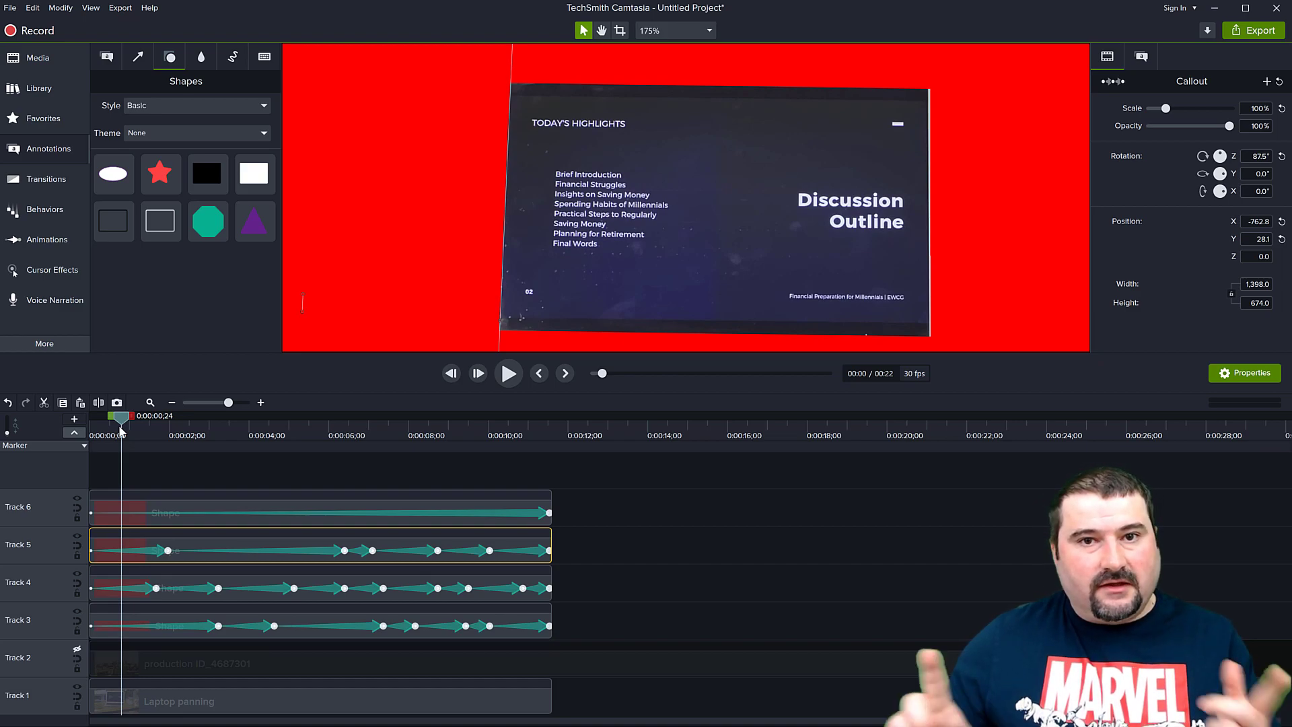
{"action": "left_click_drag", "start_coordinate": [114, 423], "coordinate": [290, 442]}
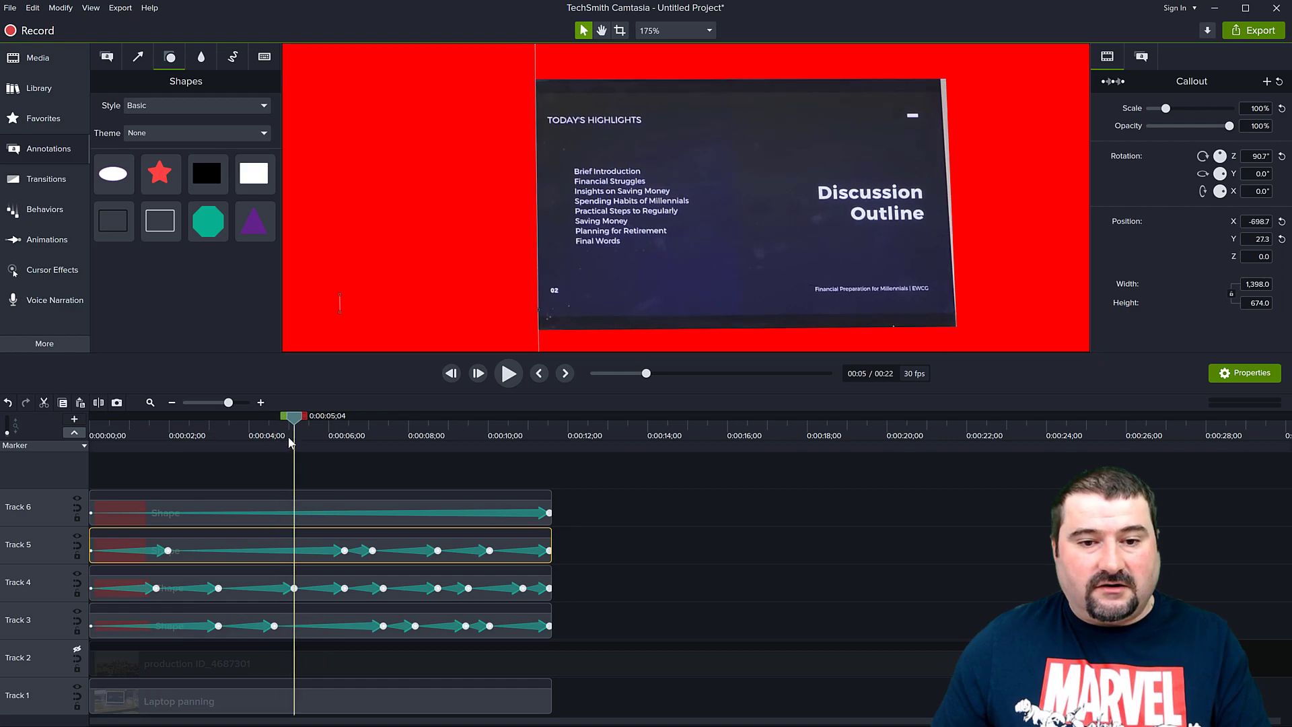
{"action": "left_click_drag", "start_coordinate": [493, 304], "coordinate": [479, 304]}
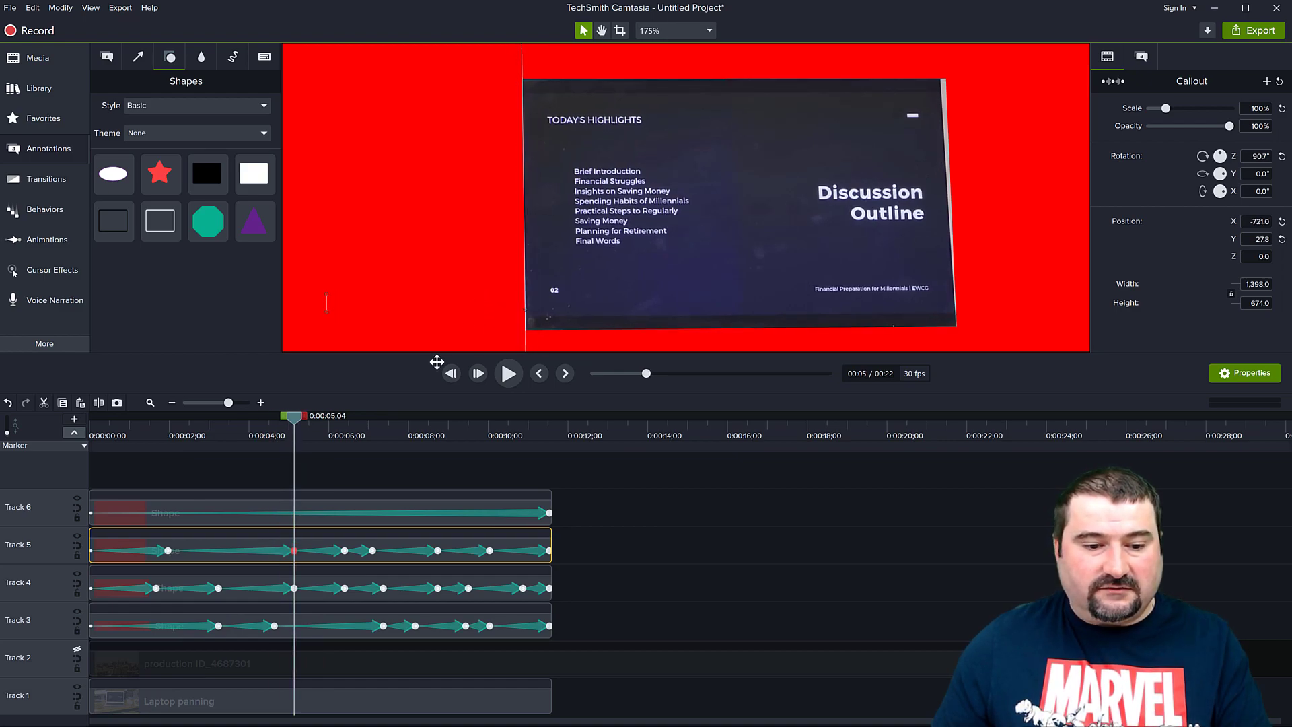
{"action": "left_click_drag", "start_coordinate": [306, 424], "coordinate": [235, 426]}
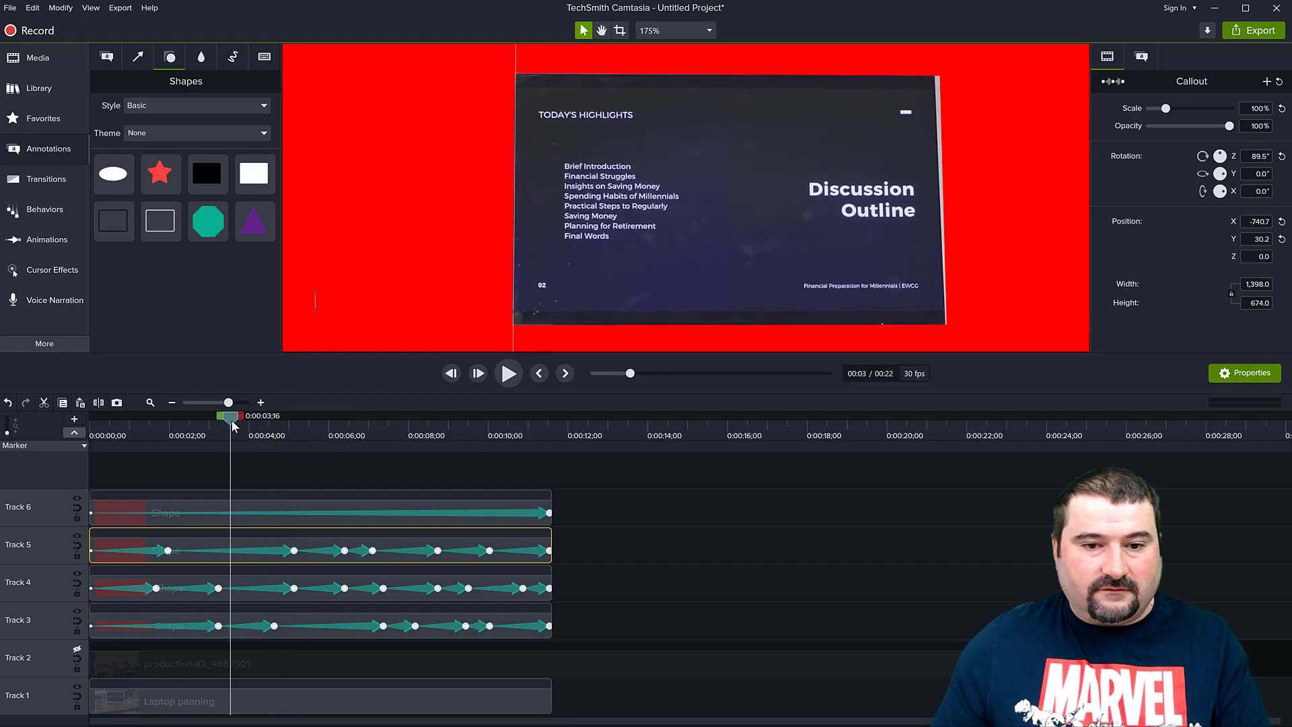
{"action": "left_click_drag", "start_coordinate": [420, 208], "coordinate": [418, 207]}
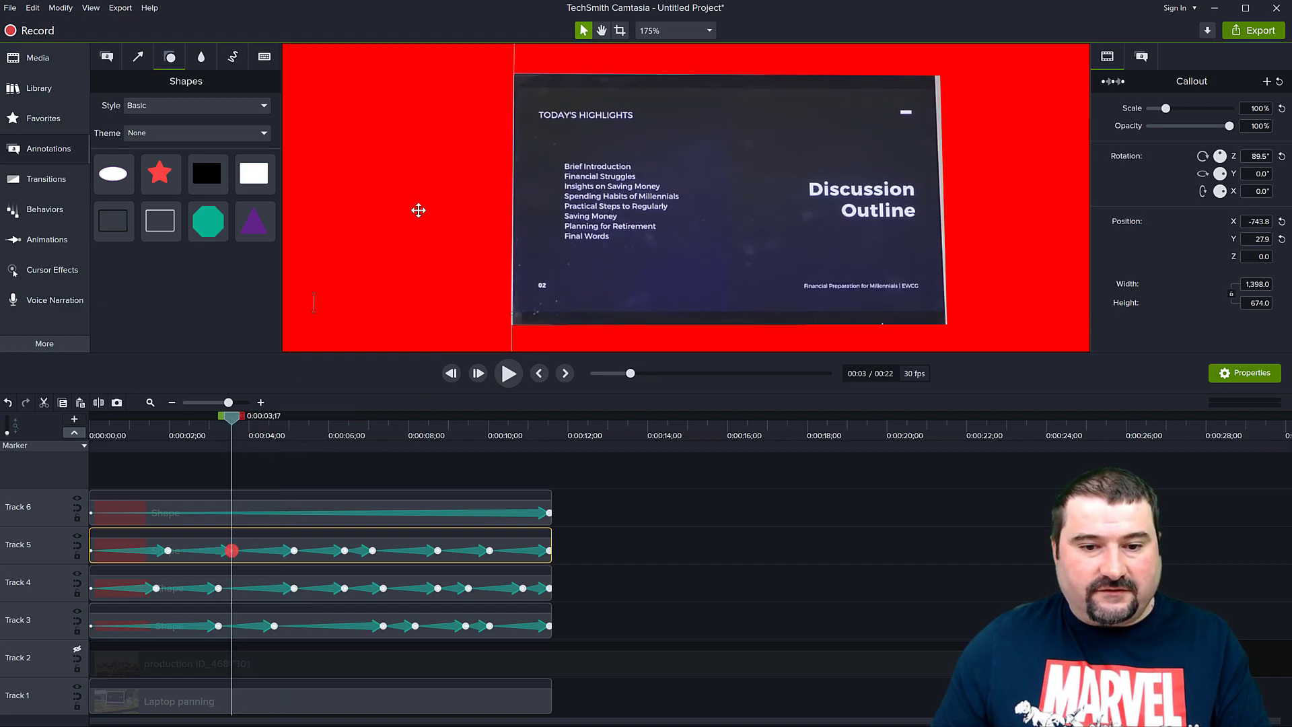
Keyframe the Track 5 shape onto the screen's left edge at 0:00:07;27 with X -646.5, Y 28.8 and at 0:00:10;26 with X -656.1, Y 23.7
{"action": "left_click_drag", "start_coordinate": [236, 419], "coordinate": [408, 434]}
{"action": "left_click_drag", "start_coordinate": [491, 216], "coordinate": [494, 213]}
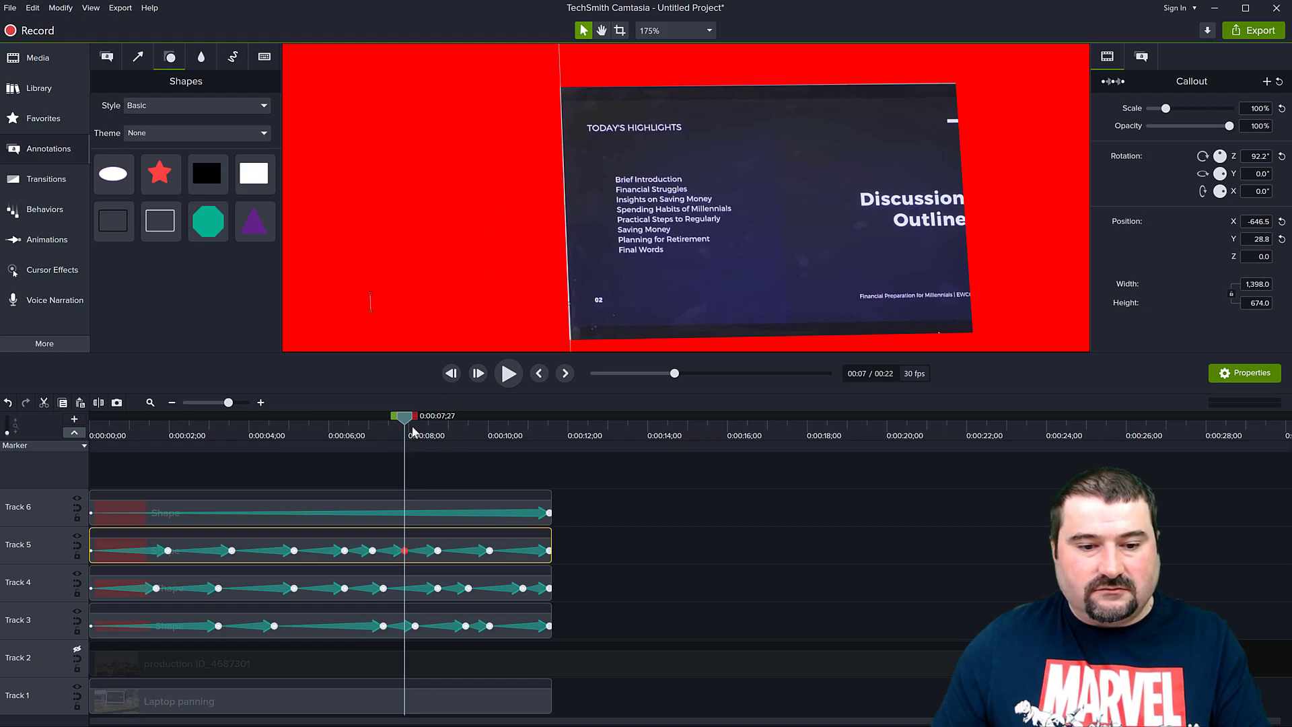
{"action": "left_click_drag", "start_coordinate": [413, 422], "coordinate": [520, 426]}
{"action": "left_click_drag", "start_coordinate": [515, 272], "coordinate": [515, 267]}
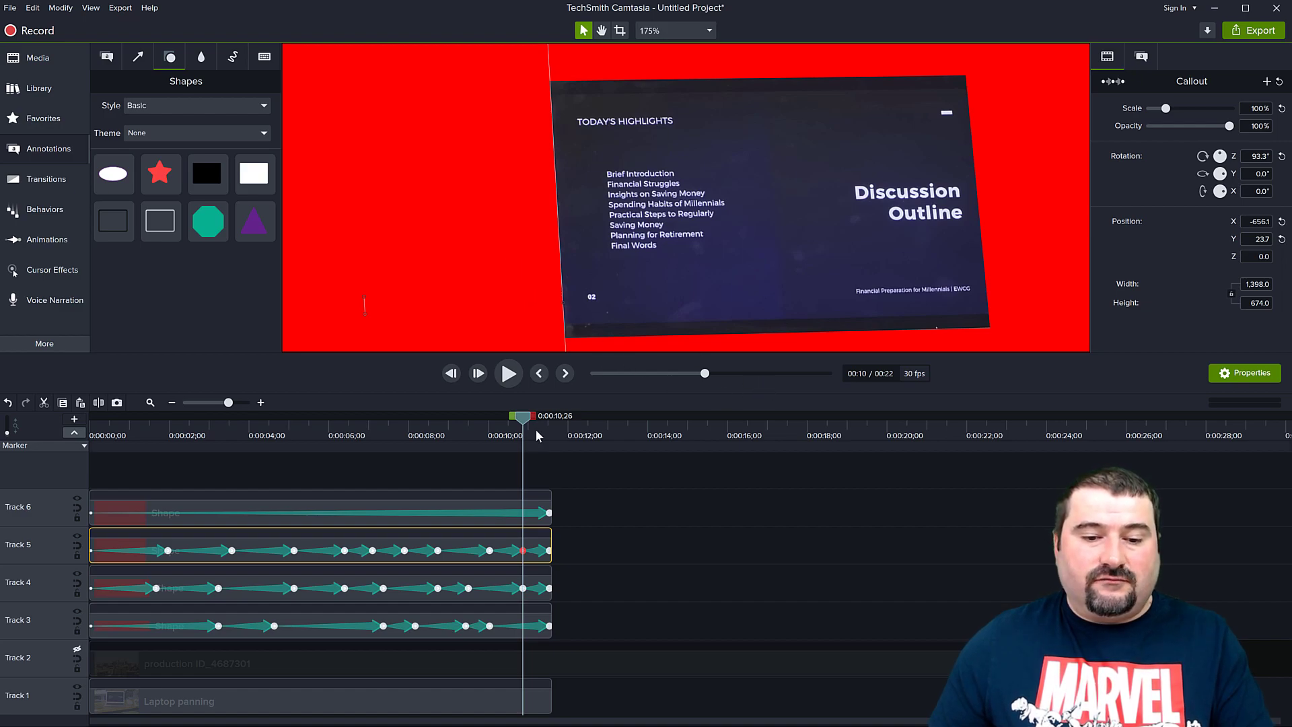
At 0:00:01;14, keyframe the Track 6 shape along the laptop screen's right edge with rotation Z 90.8° and position X 641.7
{"action": "left_click", "coordinate": [1023, 233]}
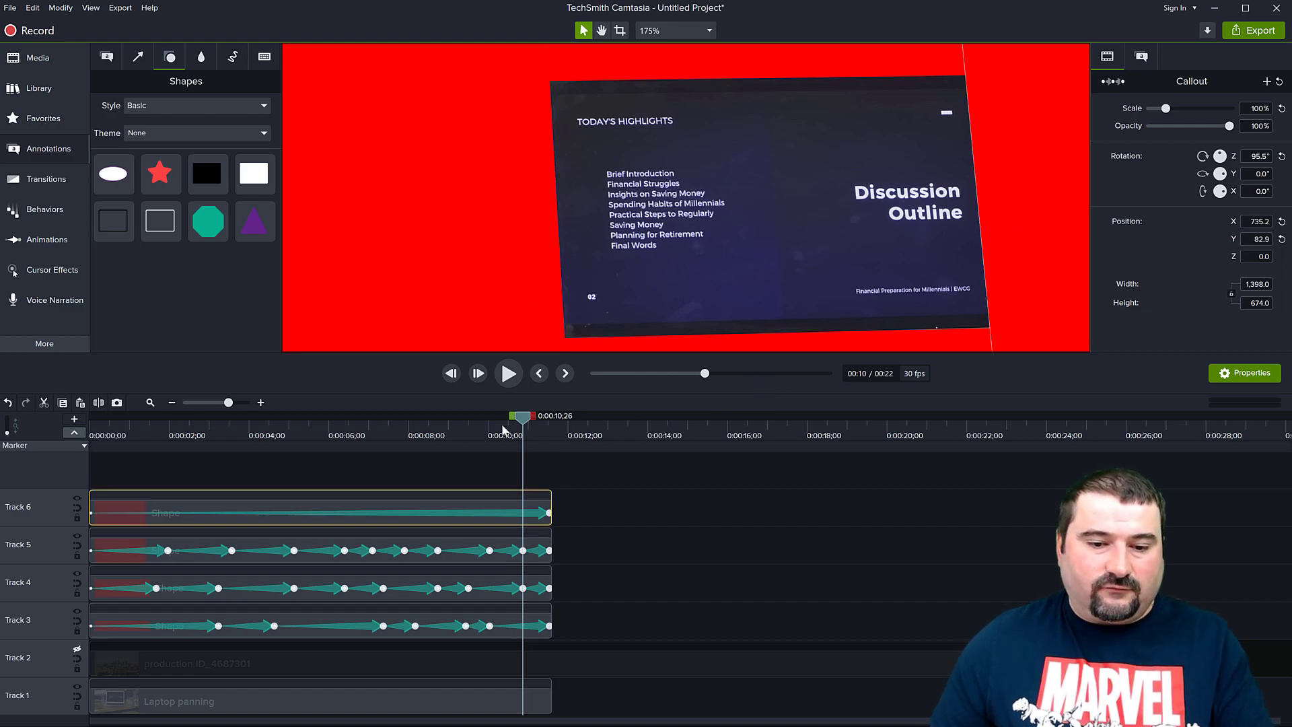
{"action": "left_click_drag", "start_coordinate": [525, 420], "coordinate": [47, 409]}
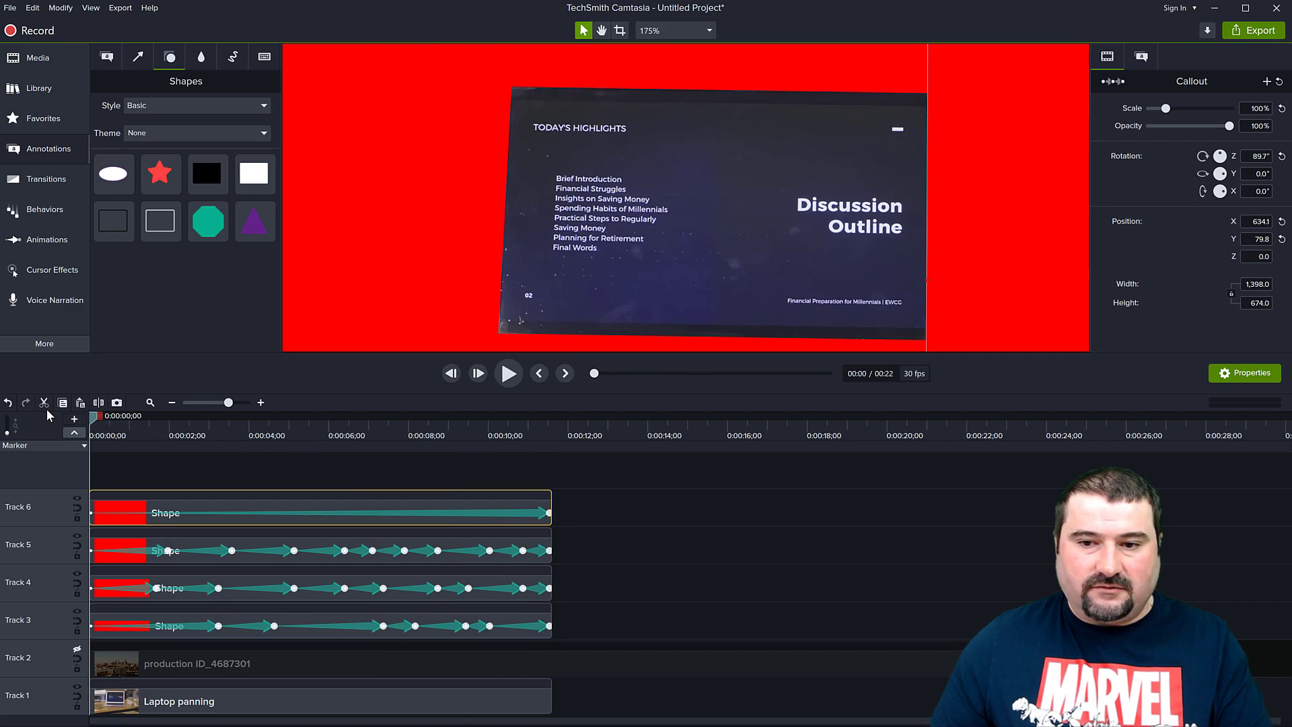
{"action": "key", "text": "space"}
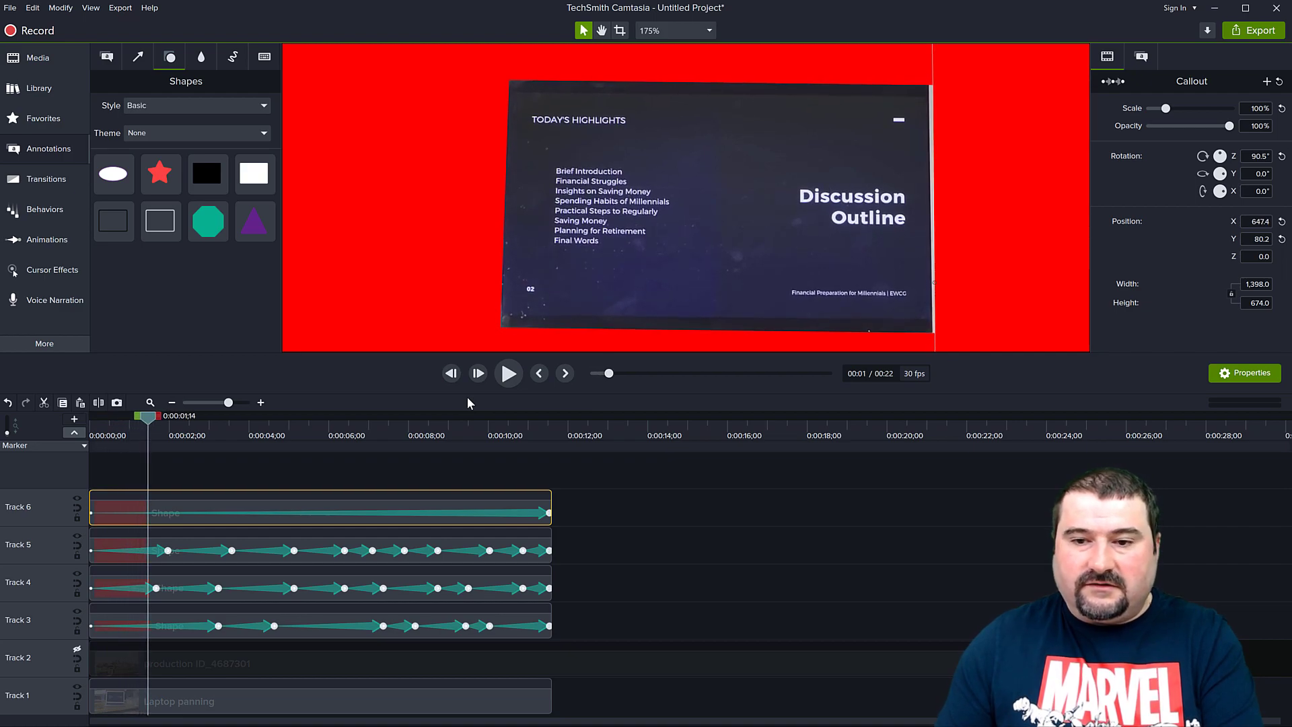
{"action": "key", "text": "Left"}
{"action": "key", "text": "Left"}
{"action": "key", "text": "Left"}
{"action": "key", "text": "Left"}
{"action": "key", "text": "Left"}
{"action": "key", "text": "Left"}
{"action": "key", "text": "Left"}
{"action": "key", "text": "Left"}
{"action": "key", "text": "Left"}
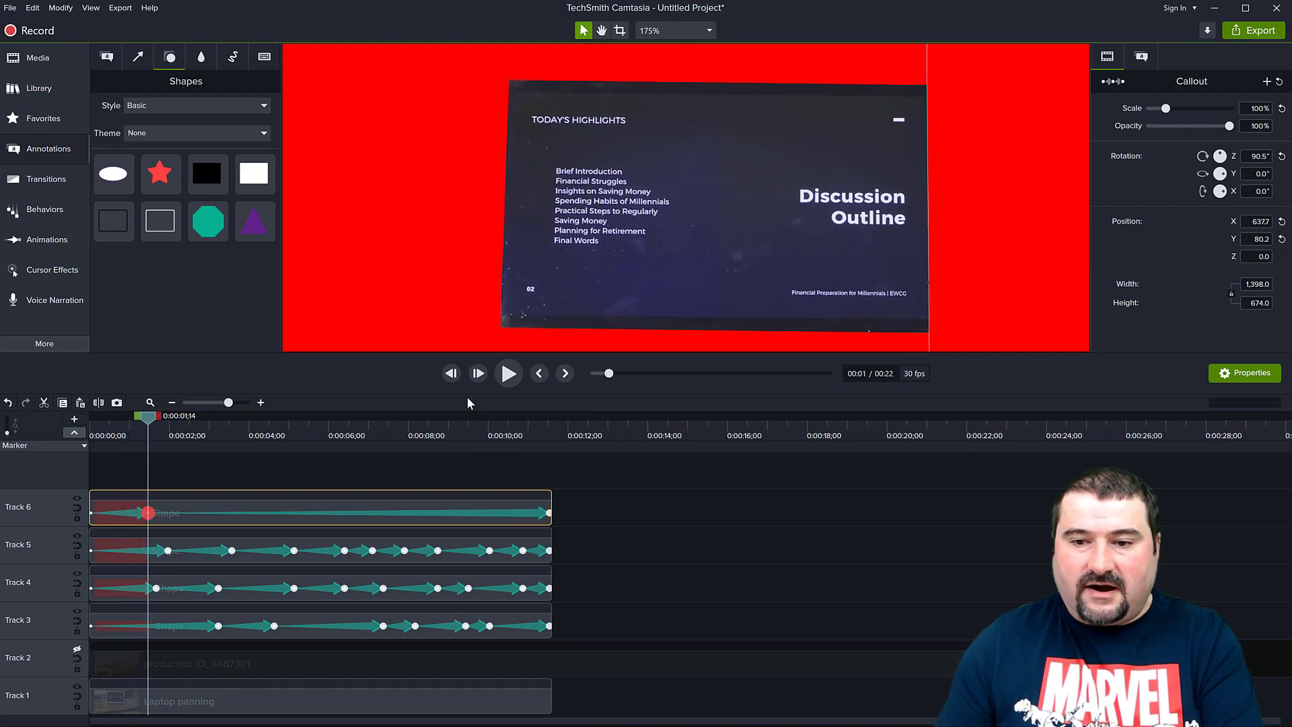
{"action": "key", "text": "Right"}
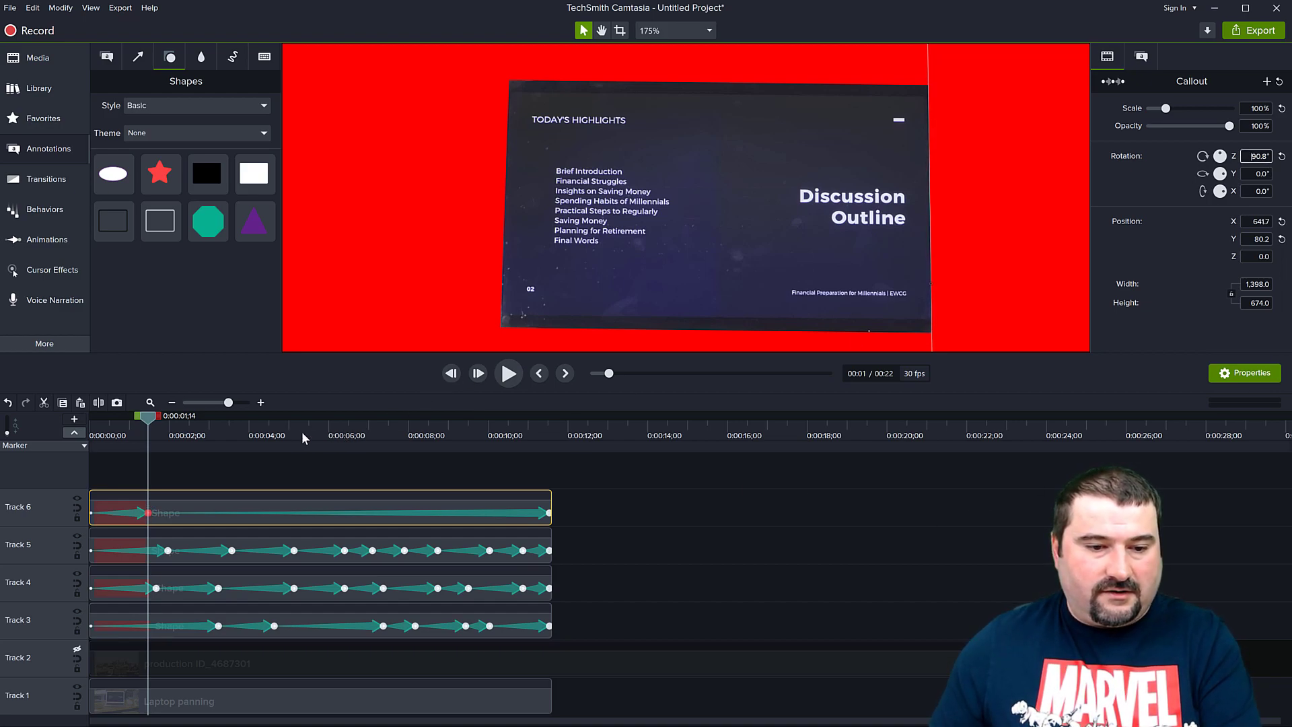
At 0:00:04;03, keyframe the Track 6 shape with rotation Z 92.9° and nudge it onto the screen's right edge after checking neighbouring frames
{"action": "left_click_drag", "start_coordinate": [157, 420], "coordinate": [255, 436]}
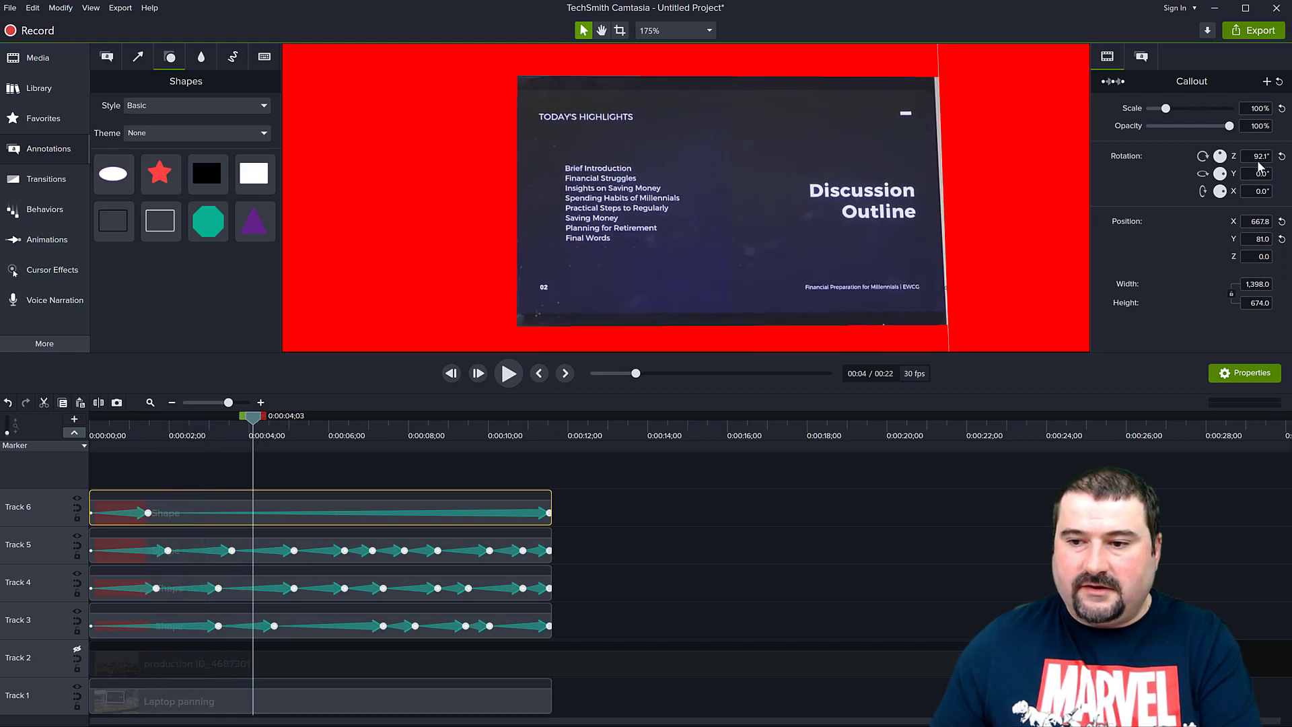
{"action": "type", "text": "92.4"}
{"action": "key", "text": "Return"}
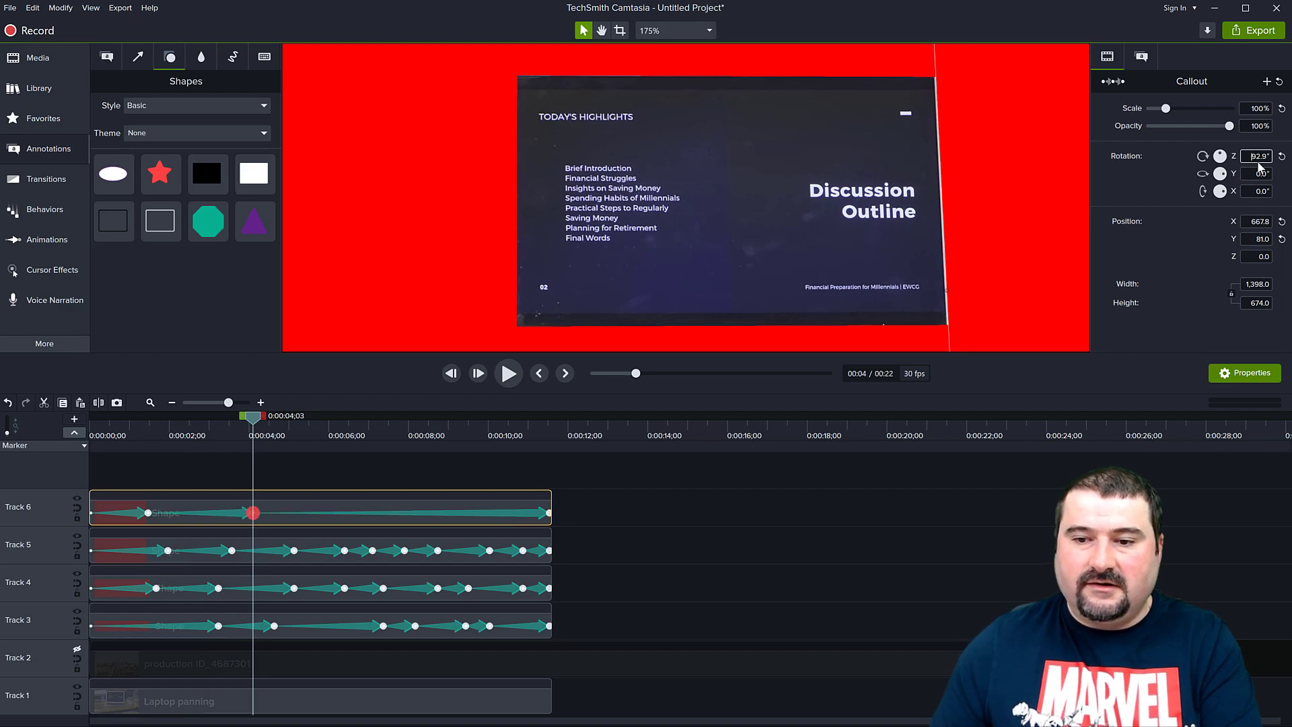
{"action": "left_click", "coordinate": [1037, 180]}
{"action": "key", "text": "comma"}
{"action": "key", "text": "comma"}
{"action": "key", "text": "comma"}
{"action": "key", "text": "comma"}
{"action": "key", "text": "comma"}
{"action": "key", "text": "comma"}
{"action": "key", "text": "comma"}
{"action": "key", "text": "comma"}
{"action": "key", "text": "comma"}
{"action": "key", "text": "comma"}
{"action": "key", "text": "comma"}
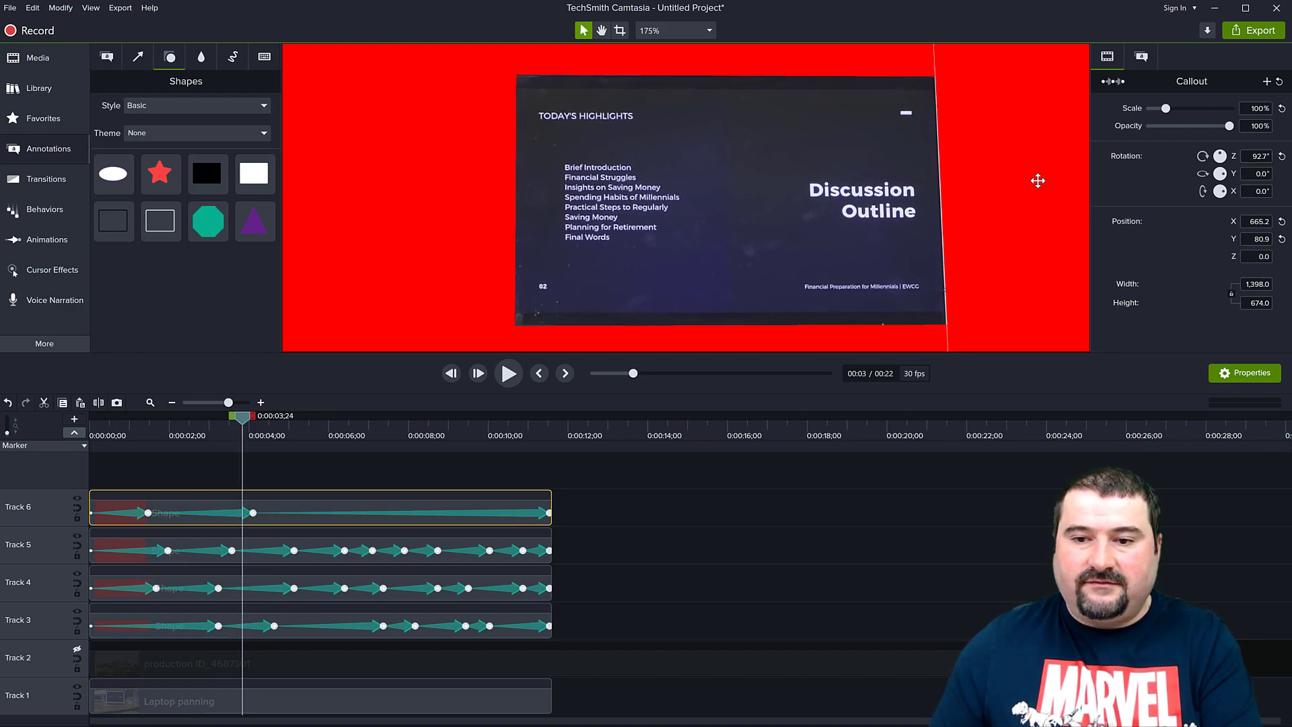
{"action": "key", "text": "period"}
{"action": "key", "text": "period"}
{"action": "key", "text": "period"}
{"action": "key", "text": "period"}
{"action": "key", "text": "period"}
{"action": "key", "text": "period"}
{"action": "key", "text": "period"}
{"action": "key", "text": "period"}
{"action": "key", "text": "period"}
{"action": "key", "text": "period"}
{"action": "key", "text": "period"}
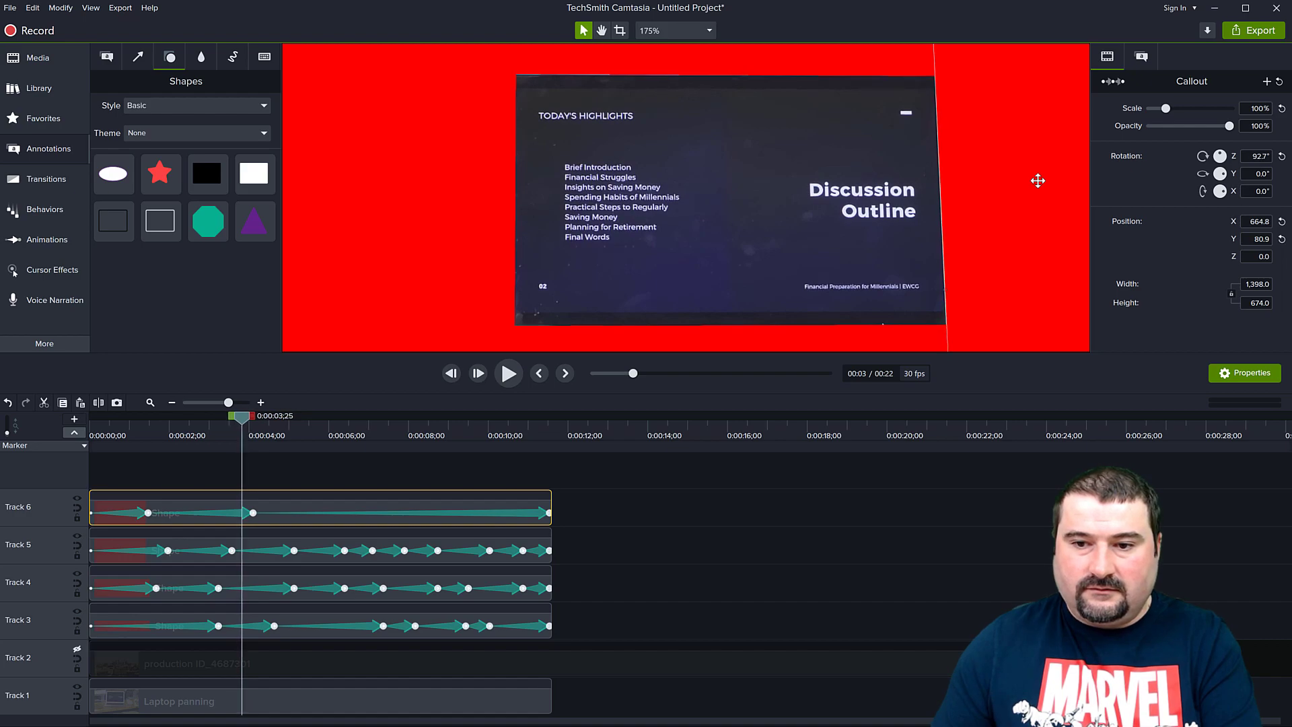
{"action": "key", "text": "Left"}
At 0:00:06;12, keyframe the Track 6 shape along the laptop screen's right edge with rotation Z 94.4° and position X 725.2, Y 81.6
{"action": "key", "text": "period"}
{"action": "key", "text": "period"}
{"action": "key", "text": "period"}
{"action": "key", "text": "period"}
{"action": "key", "text": "period"}
{"action": "key", "text": "period"}
{"action": "key", "text": "period"}
{"action": "key", "text": "period"}
{"action": "key", "text": "period"}
{"action": "key", "text": "period"}
{"action": "key", "text": "period"}
{"action": "key", "text": "period"}
{"action": "key", "text": "period"}
{"action": "key", "text": "period"}
{"action": "key", "text": "period"}
{"action": "key", "text": "period"}
{"action": "key", "text": "period"}
{"action": "key", "text": "period"}
{"action": "key", "text": "period"}
{"action": "key", "text": "period"}
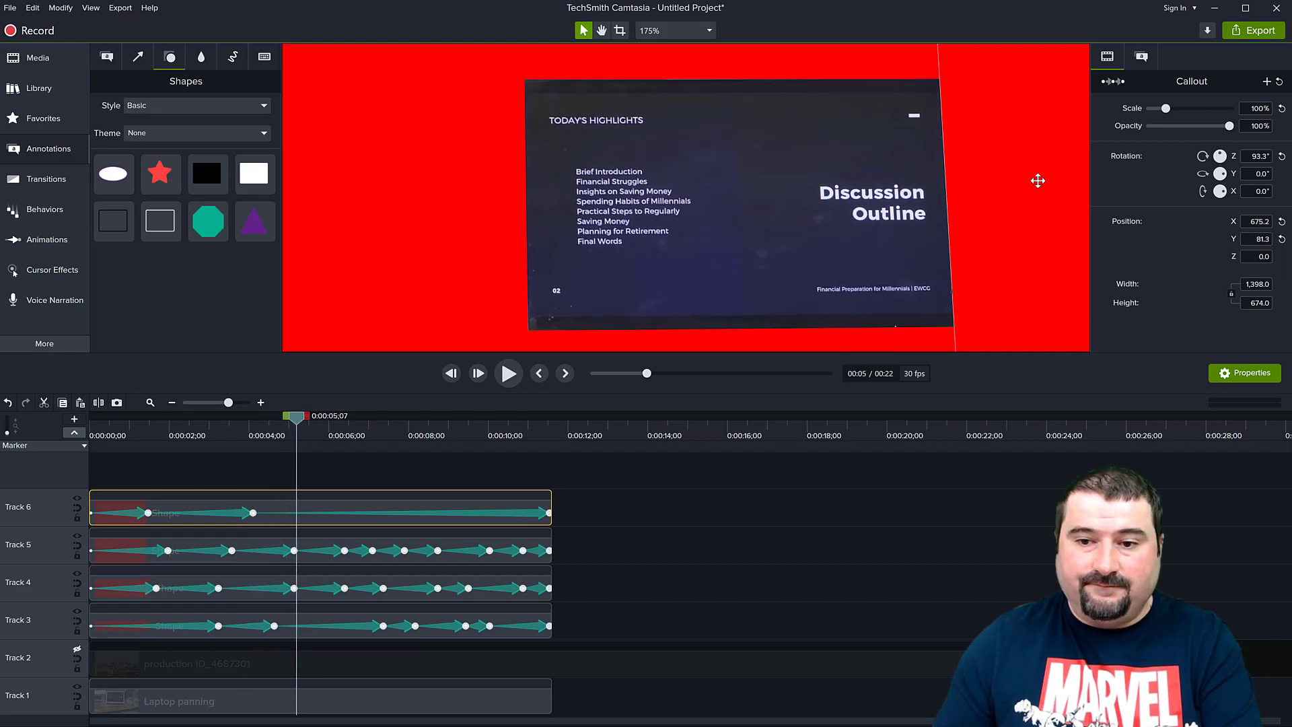
{"action": "key", "text": "period"}
{"action": "key", "text": "period"}
{"action": "key", "text": "period"}
{"action": "key", "text": "period"}
{"action": "key", "text": "period"}
{"action": "key", "text": "period"}
{"action": "key", "text": "period"}
{"action": "key", "text": "period"}
{"action": "key", "text": "period"}
{"action": "key", "text": "period"}
{"action": "key", "text": "period"}
{"action": "key", "text": "period"}
{"action": "key", "text": "period"}
{"action": "key", "text": "period"}
{"action": "key", "text": "period"}
{"action": "key", "text": "period"}
{"action": "key", "text": "period"}
{"action": "key", "text": "period"}
{"action": "key", "text": "period"}
{"action": "key", "text": "period"}
{"action": "key", "text": "Right"}
{"action": "key", "text": "Right"}
{"action": "key", "text": "Right"}
{"action": "key", "text": "Right"}
{"action": "key", "text": "Right"}
{"action": "key", "text": "Right"}
{"action": "key", "text": "Right"}
{"action": "key", "text": "Right"}
{"action": "key", "text": "Right"}
{"action": "key", "text": "Right"}
{"action": "key", "text": "Right"}
{"action": "key", "text": "Right"}
{"action": "key", "text": "Right"}
{"action": "key", "text": "Right"}
{"action": "key", "text": "Right"}
{"action": "key", "text": "Right"}
{"action": "key", "text": "Right"}
{"action": "key", "text": "Right"}
{"action": "key", "text": "Right"}
{"action": "key", "text": "Right"}
{"action": "key", "text": "Left"}
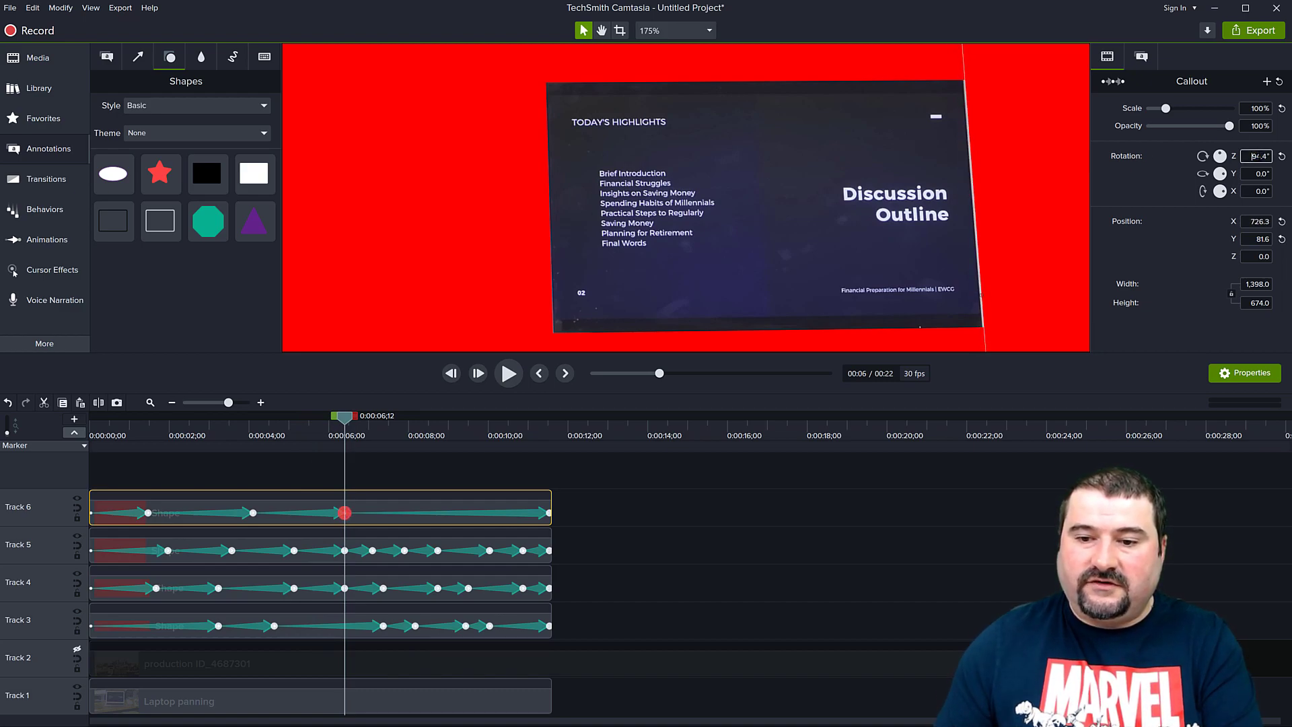
{"action": "key", "text": "Left"}
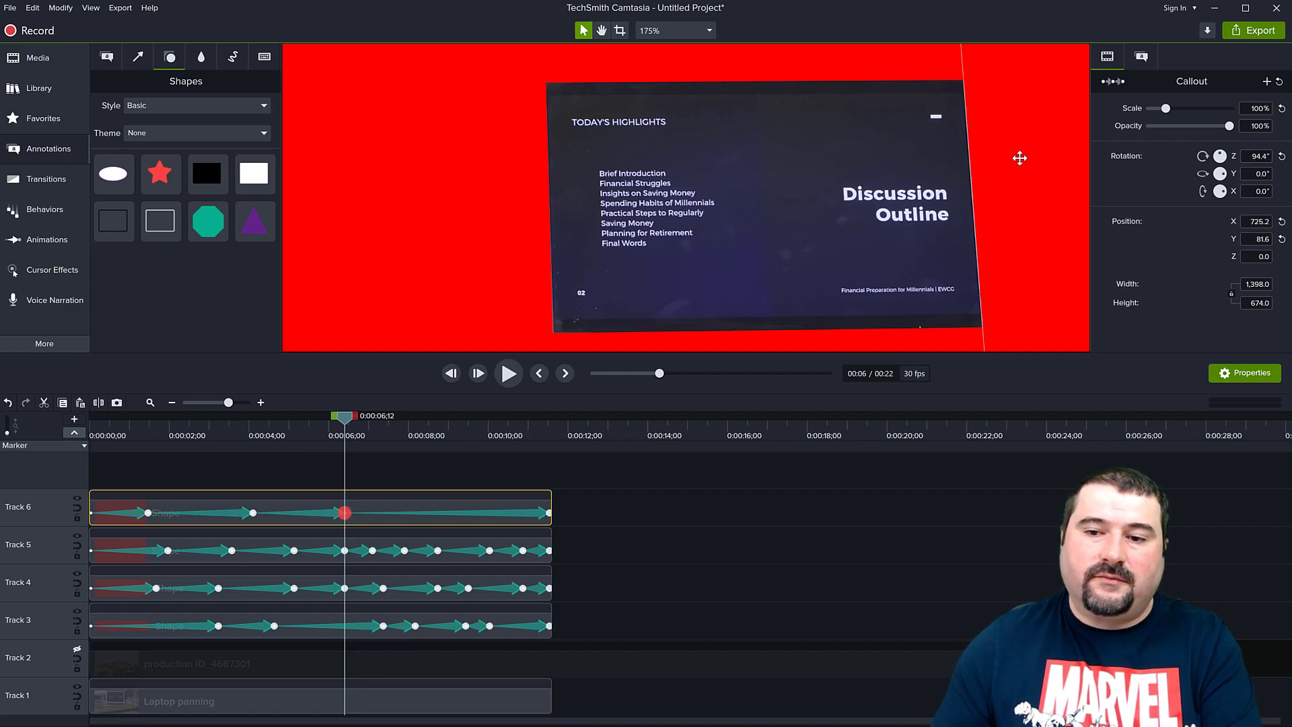
Step through the frames from 0:00:06;12 to 0:00:08;16, checking how the red shapes follow the laptop screen's edges
{"action": "key", "text": "period"}
{"action": "key", "text": "period"}
{"action": "key", "text": "period"}
{"action": "key", "text": "period"}
{"action": "key", "text": "period"}
{"action": "key", "text": "period"}
{"action": "key", "text": "period"}
{"action": "key", "text": "period"}
{"action": "key", "text": "period"}
{"action": "key", "text": "period"}
{"action": "key", "text": "period"}
{"action": "key", "text": "period"}
{"action": "key", "text": "period"}
{"action": "key", "text": "period"}
{"action": "key", "text": "period"}
{"action": "key", "text": "period"}
{"action": "key", "text": "period"}
{"action": "key", "text": "period"}
{"action": "key", "text": "period"}
{"action": "key", "text": "period"}
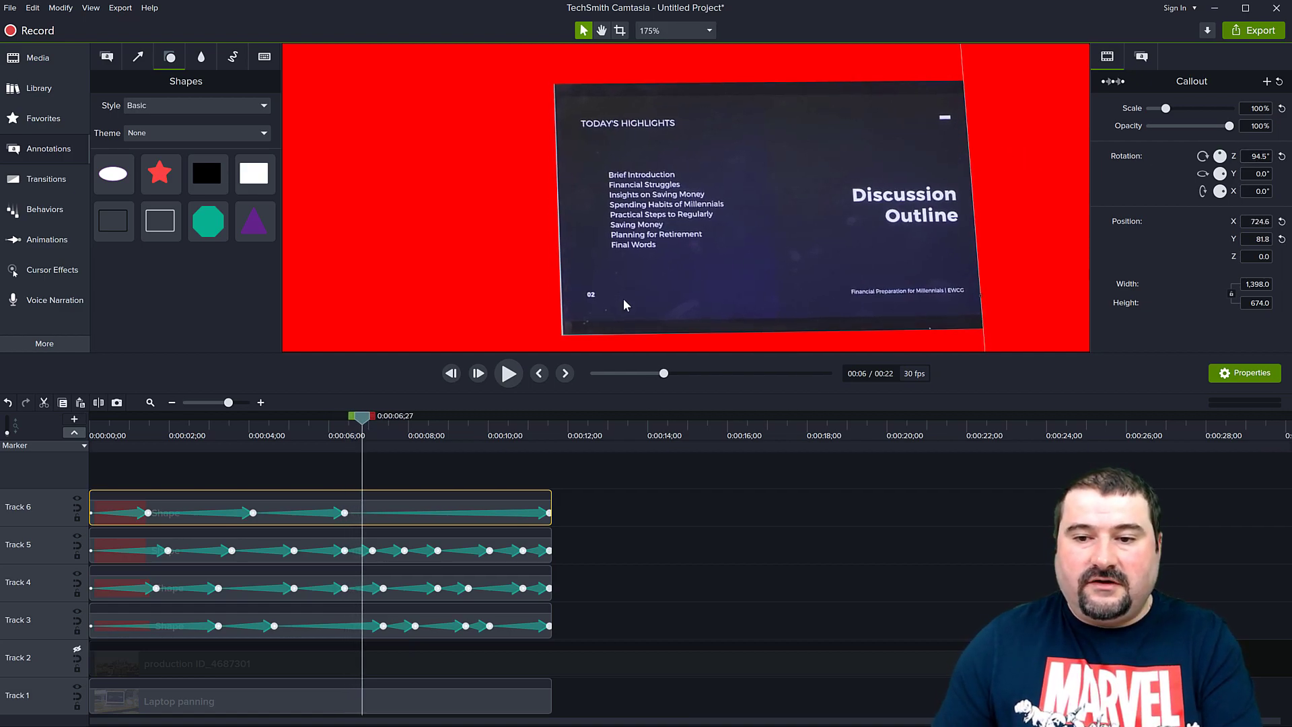
{"action": "key", "text": "period"}
{"action": "key", "text": "period"}
{"action": "key", "text": "period"}
{"action": "key", "text": "period"}
{"action": "key", "text": "period"}
{"action": "key", "text": "period"}
{"action": "key", "text": "period"}
{"action": "key", "text": "period"}
{"action": "key", "text": "period"}
{"action": "key", "text": "period"}
{"action": "key", "text": "period"}
{"action": "key", "text": "period"}
{"action": "key", "text": "period"}
{"action": "key", "text": "period"}
{"action": "key", "text": "period"}
{"action": "key", "text": "period"}
{"action": "key", "text": "period"}
{"action": "key", "text": "period"}
{"action": "key", "text": "period"}
{"action": "key", "text": "period"}
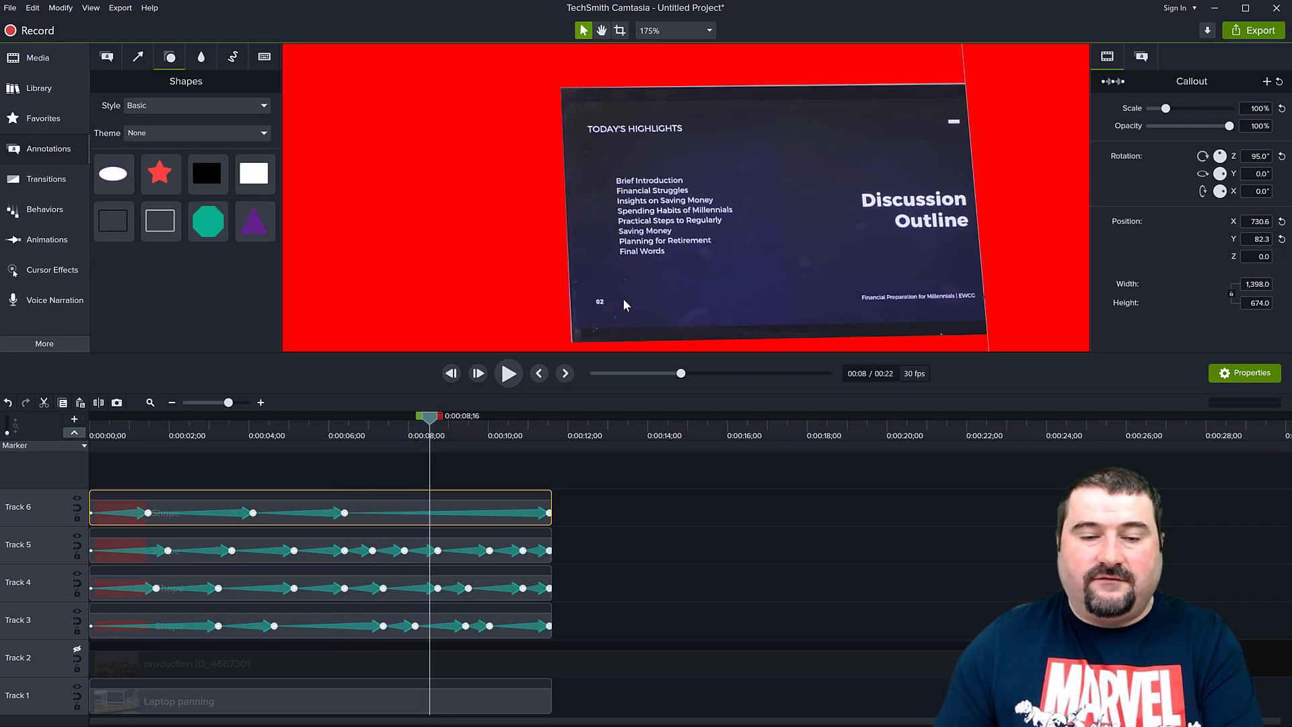
At 0:00:07;27, nudge the Track 5 shape onto the laptop screen's left edge with position X -644.7
{"action": "key", "text": "comma"}
{"action": "key", "text": "comma"}
{"action": "key", "text": "comma"}
{"action": "key", "text": "comma"}
{"action": "key", "text": "comma"}
{"action": "key", "text": "comma"}
{"action": "key", "text": "comma"}
{"action": "key", "text": "comma"}
{"action": "key", "text": "comma"}
{"action": "key", "text": "comma"}
{"action": "key", "text": "comma"}
{"action": "key", "text": "comma"}
{"action": "key", "text": "comma"}
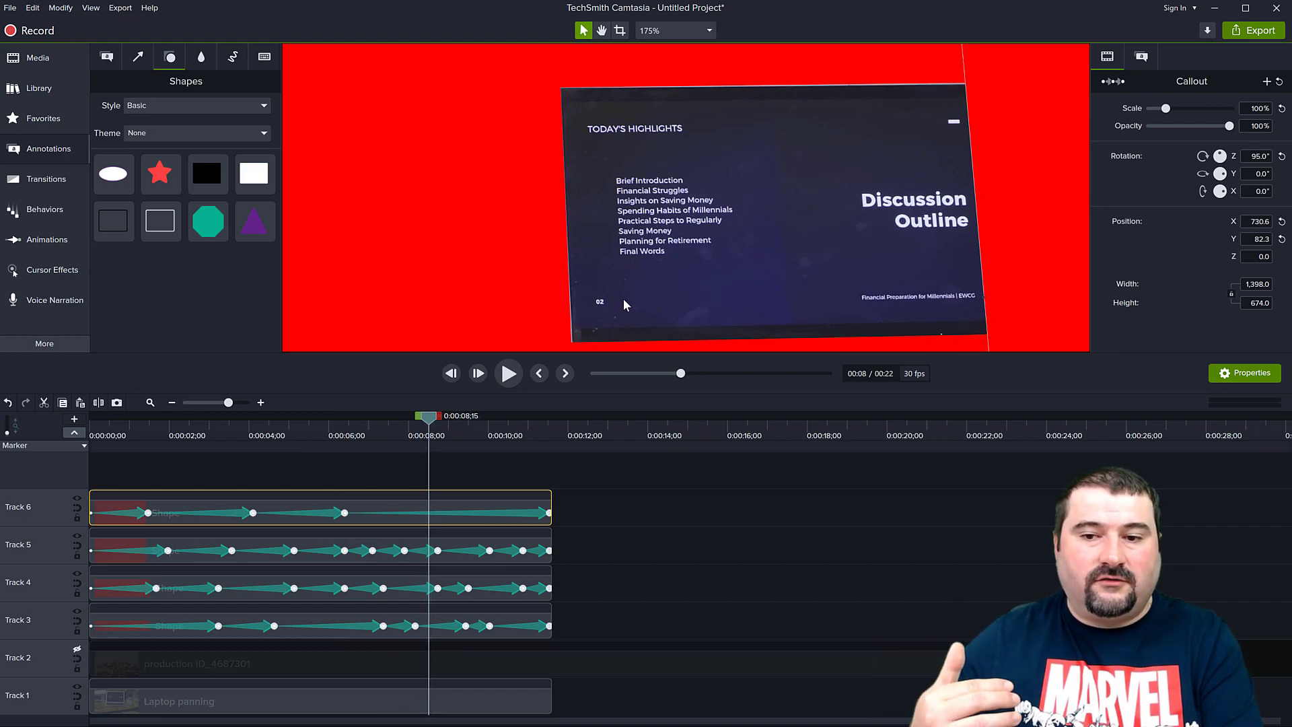
{"action": "key", "text": "period"}
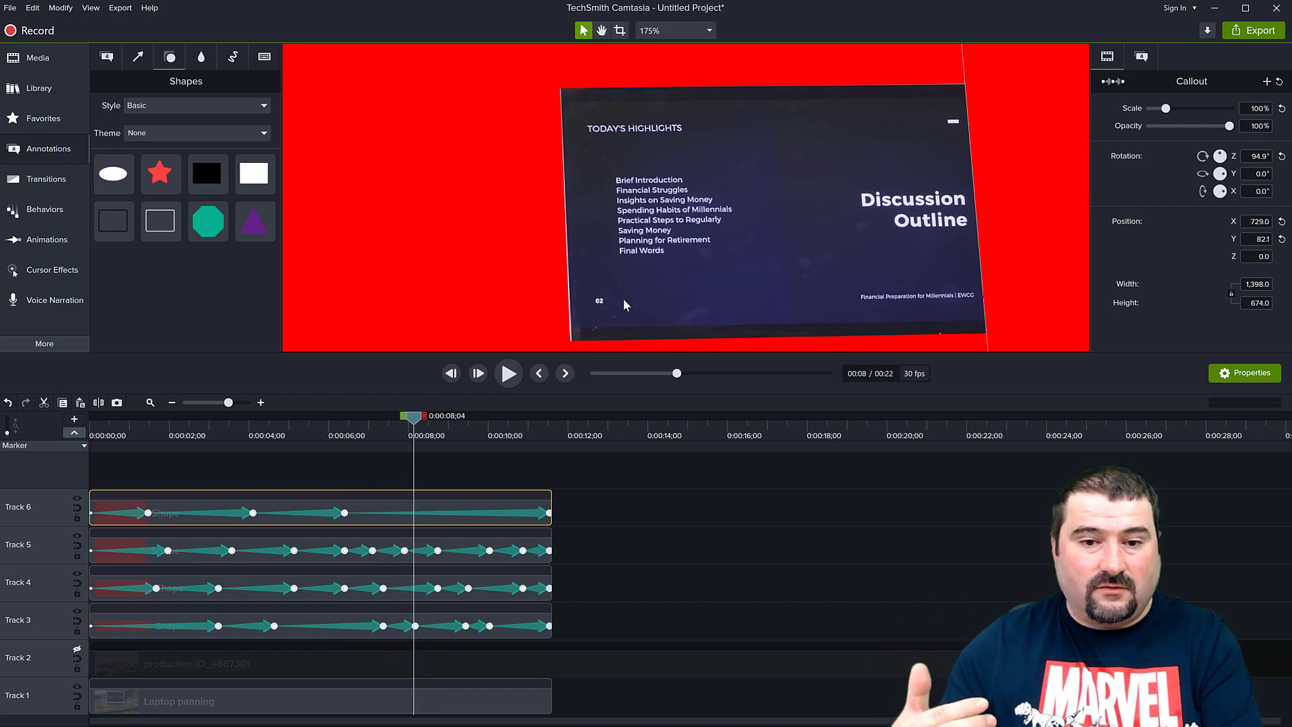
{"action": "key", "text": "comma"}
{"action": "key", "text": "comma"}
{"action": "key", "text": "comma"}
{"action": "key", "text": "comma"}
{"action": "key", "text": "comma"}
{"action": "key", "text": "comma"}
{"action": "key", "text": "comma"}
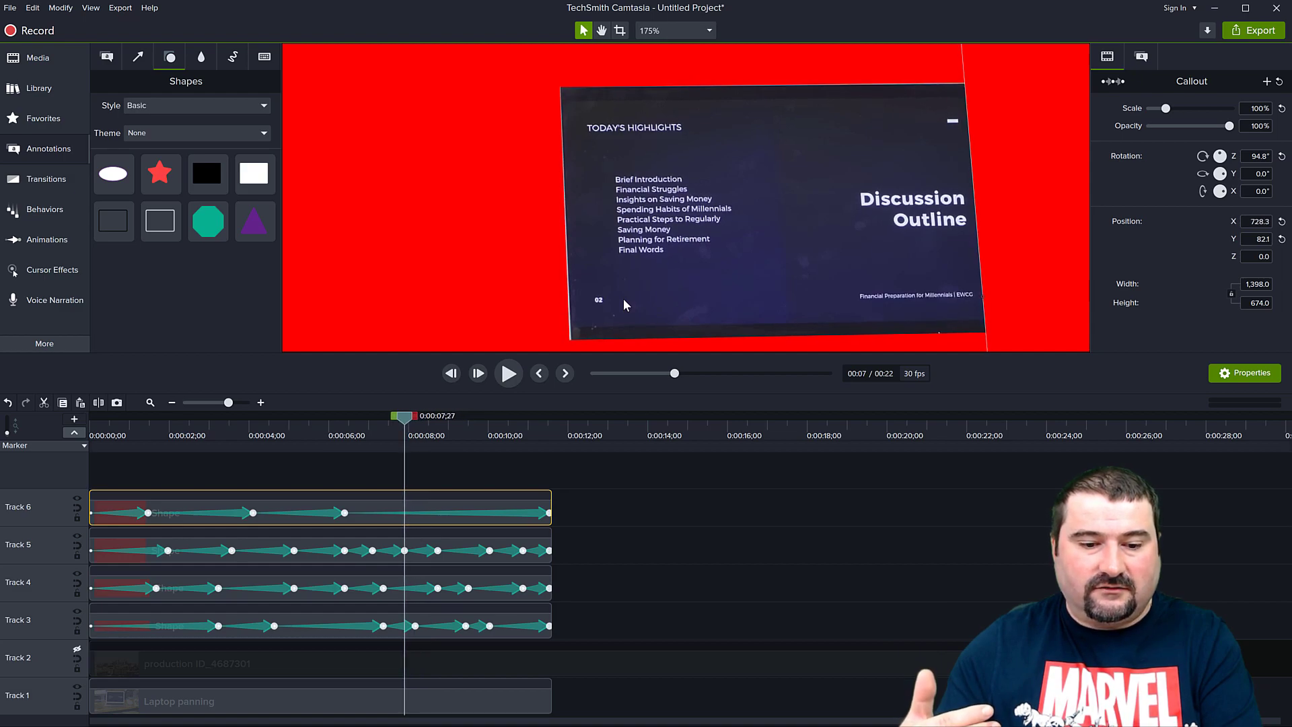
{"action": "left_click", "coordinate": [551, 216]}
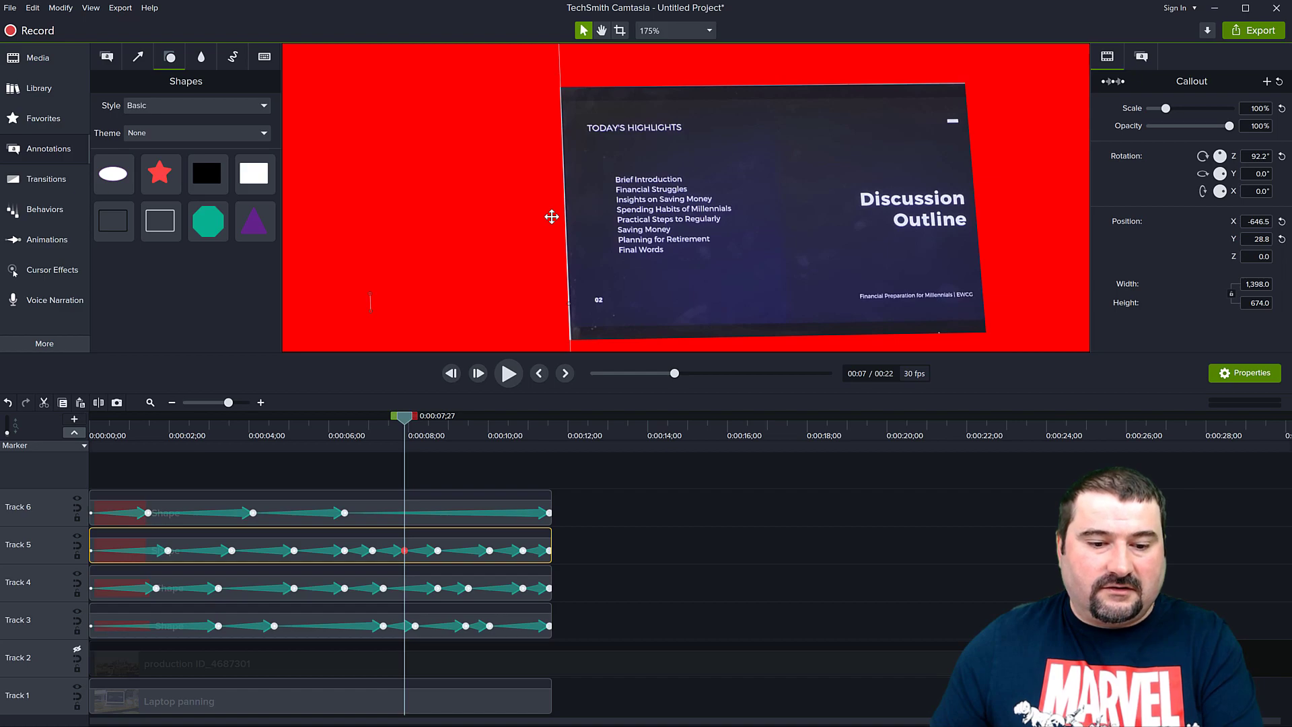
{"action": "key", "text": "Right"}
{"action": "key", "text": "Right"}
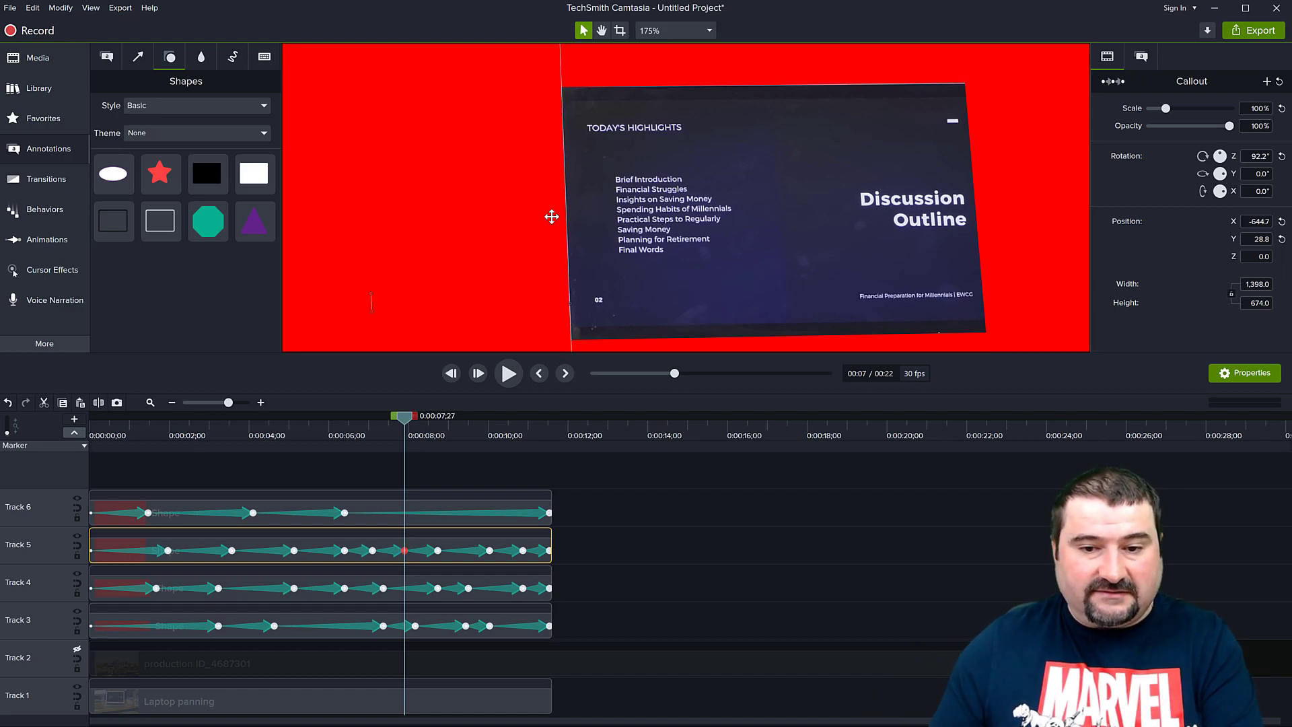
Check the frames up to 0:00:08;22 and keyframe the Track 3 shape there onto the screen's upper edge with position Y 607.3
{"action": "left_click", "coordinate": [1068, 203]}
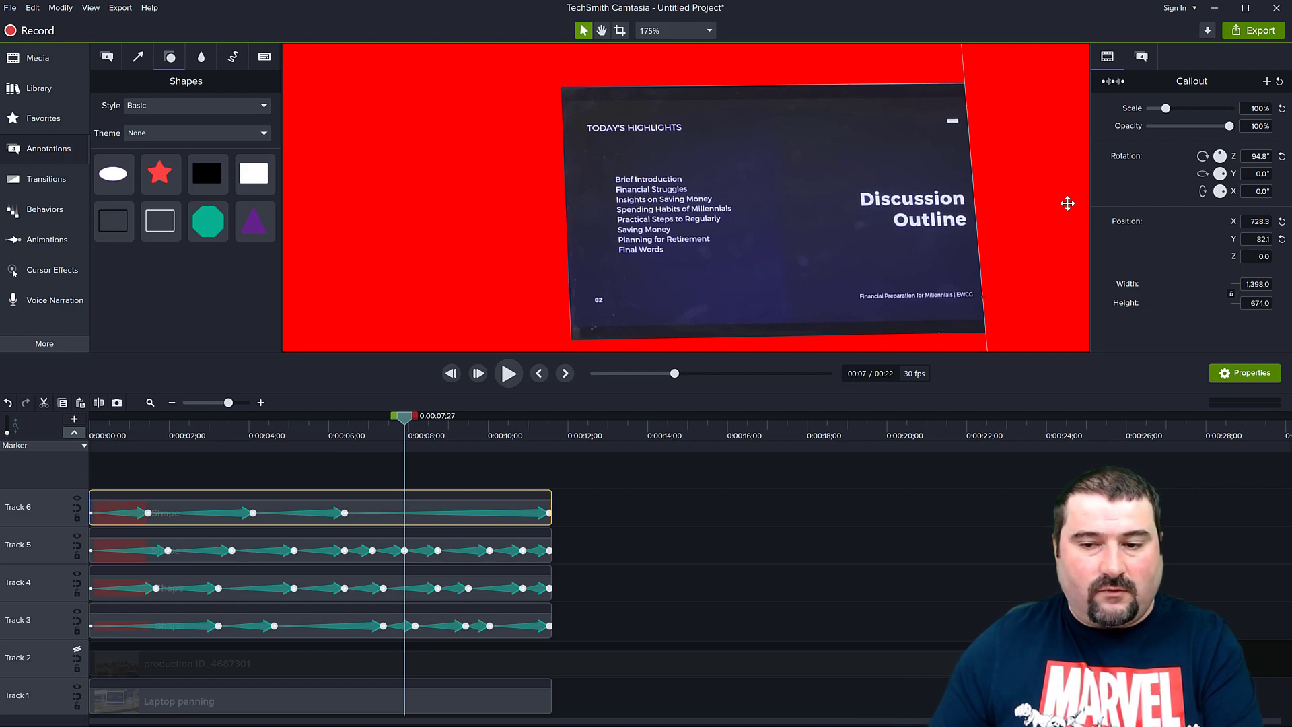
{"action": "key", "text": "period"}
{"action": "key", "text": "period"}
{"action": "key", "text": "period"}
{"action": "key", "text": "period"}
{"action": "key", "text": "period"}
{"action": "key", "text": "period"}
{"action": "key", "text": "period"}
{"action": "key", "text": "period"}
{"action": "key", "text": "period"}
{"action": "key", "text": "period"}
{"action": "key", "text": "period"}
{"action": "key", "text": "period"}
{"action": "key", "text": "period"}
{"action": "key", "text": "period"}
{"action": "key", "text": "period"}
{"action": "key", "text": "period"}
{"action": "key", "text": "period"}
{"action": "key", "text": "period"}
{"action": "key", "text": "period"}
{"action": "key", "text": "period"}
{"action": "key", "text": "period"}
{"action": "key", "text": "period"}
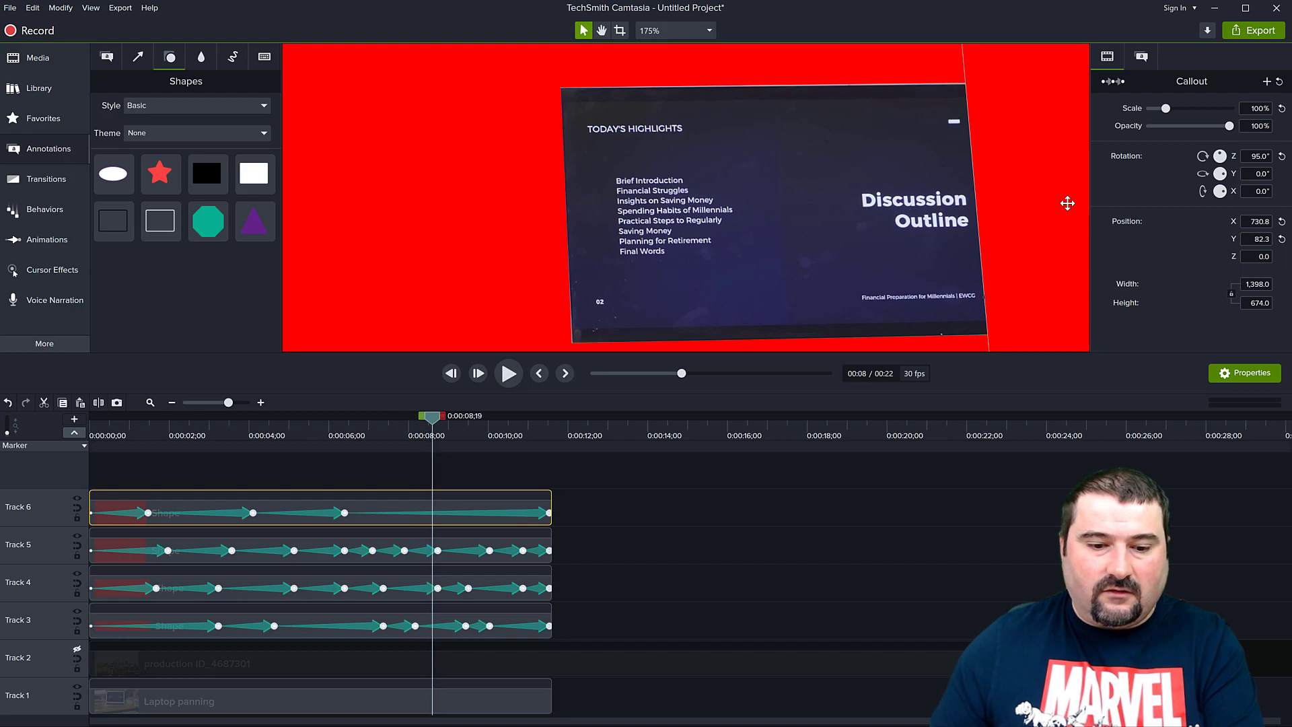
{"action": "key", "text": "period"}
{"action": "key", "text": "period"}
{"action": "key", "text": "period"}
{"action": "left_click", "coordinate": [822, 78]}
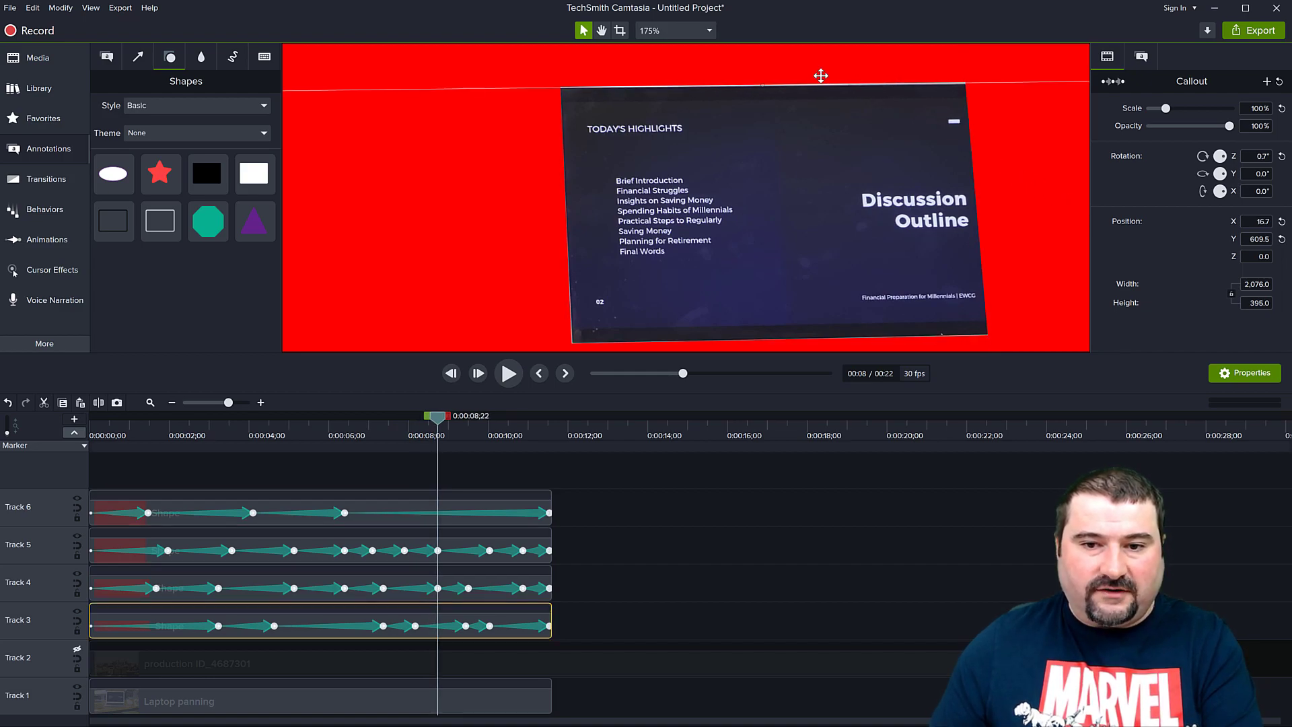
{"action": "key", "text": "Down"}
{"action": "key", "text": "Down"}
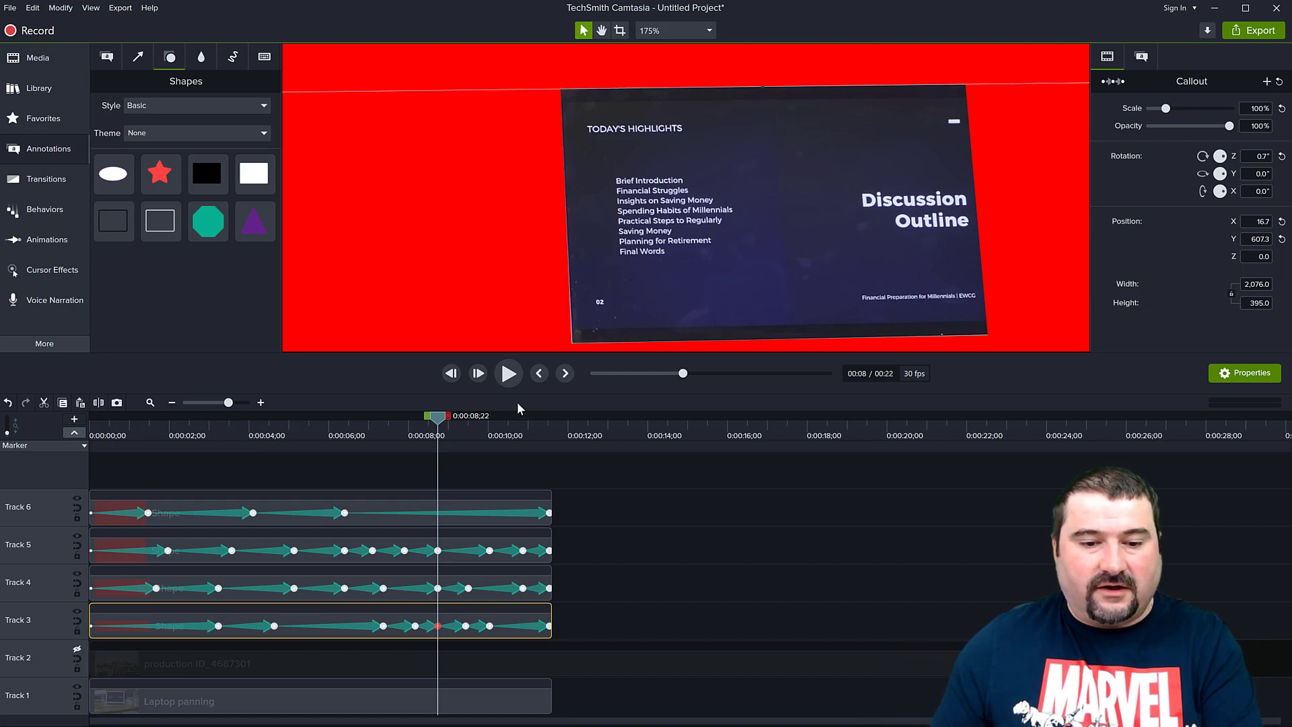
At 0:00:05;13, keyframe the Track 6 shape along the laptop screen's right edge with position X 687.7
{"action": "left_click_drag", "start_coordinate": [440, 420], "coordinate": [506, 441]}
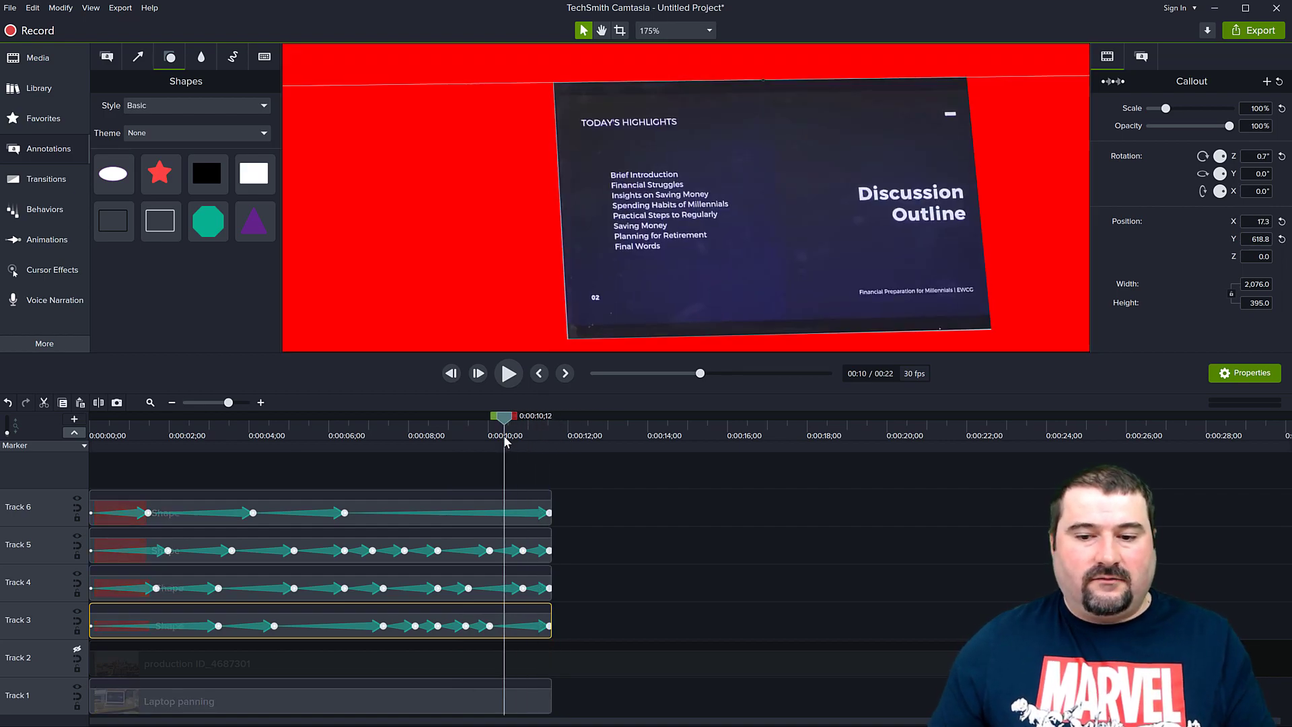
{"action": "left_click_drag", "start_coordinate": [503, 423], "coordinate": [305, 420]}
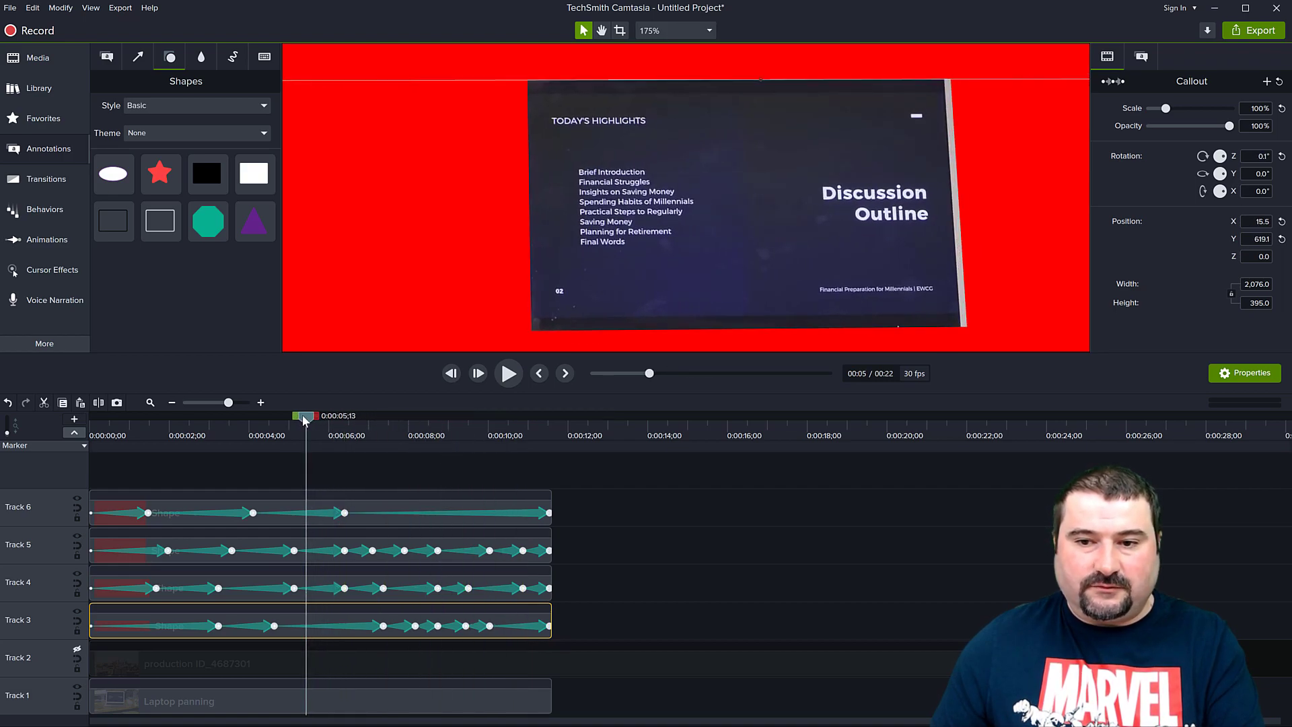
{"action": "left_click", "coordinate": [981, 196]}
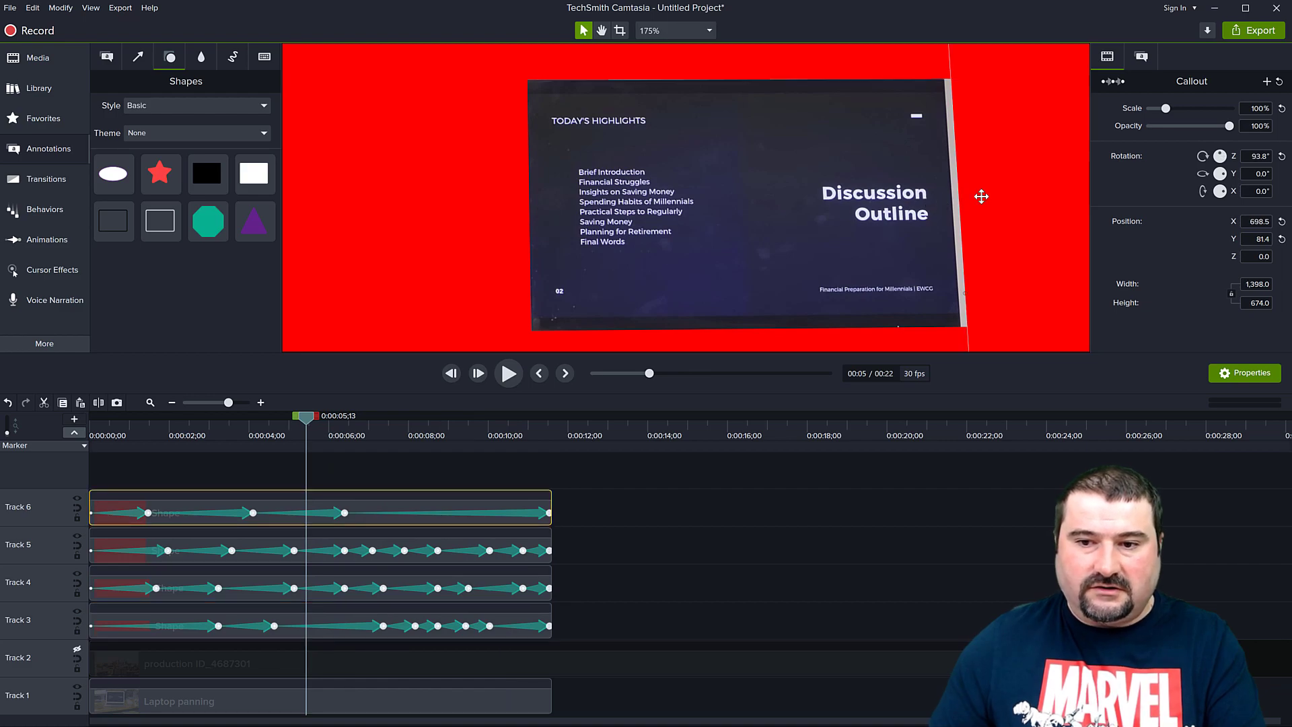
{"action": "key", "text": "Left"}
{"action": "key", "text": "Left"}
{"action": "key", "text": "Left"}
{"action": "key", "text": "Left"}
{"action": "key", "text": "Left"}
{"action": "key", "text": "Left"}
{"action": "key", "text": "Left"}
{"action": "key", "text": "Left"}
{"action": "key", "text": "Left"}
{"action": "key", "text": "Left"}
{"action": "key", "text": "Left"}
{"action": "key", "text": "Left"}
{"action": "key", "text": "Right"}
{"action": "key", "text": "Right"}
{"action": "key", "text": "Right"}
{"action": "key", "text": "Right"}
{"action": "key", "text": "Right"}
{"action": "key", "text": "Right"}
{"action": "key", "text": "Right"}
{"action": "key", "text": "Right"}
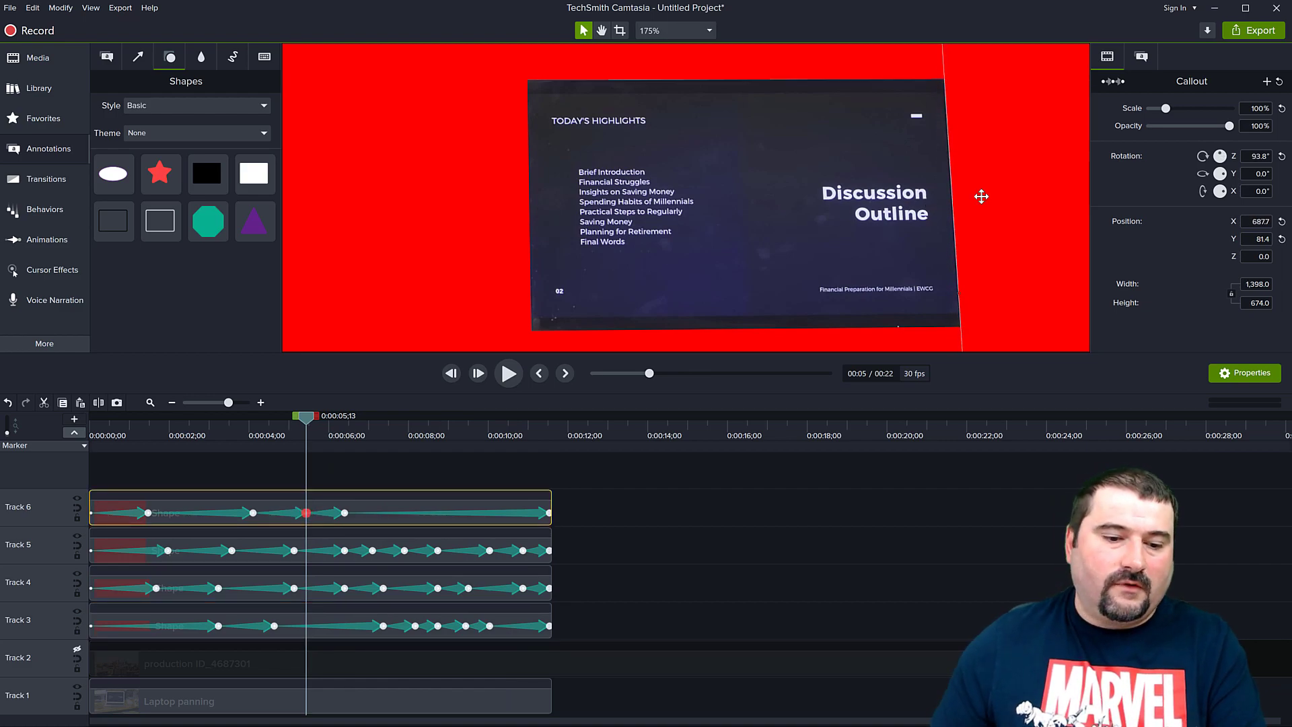
At 0:00:04;19, keyframe the Track 6 shape onto the laptop screen's right edge with position X 671.7
{"action": "left_click_drag", "start_coordinate": [308, 422], "coordinate": [276, 439]}
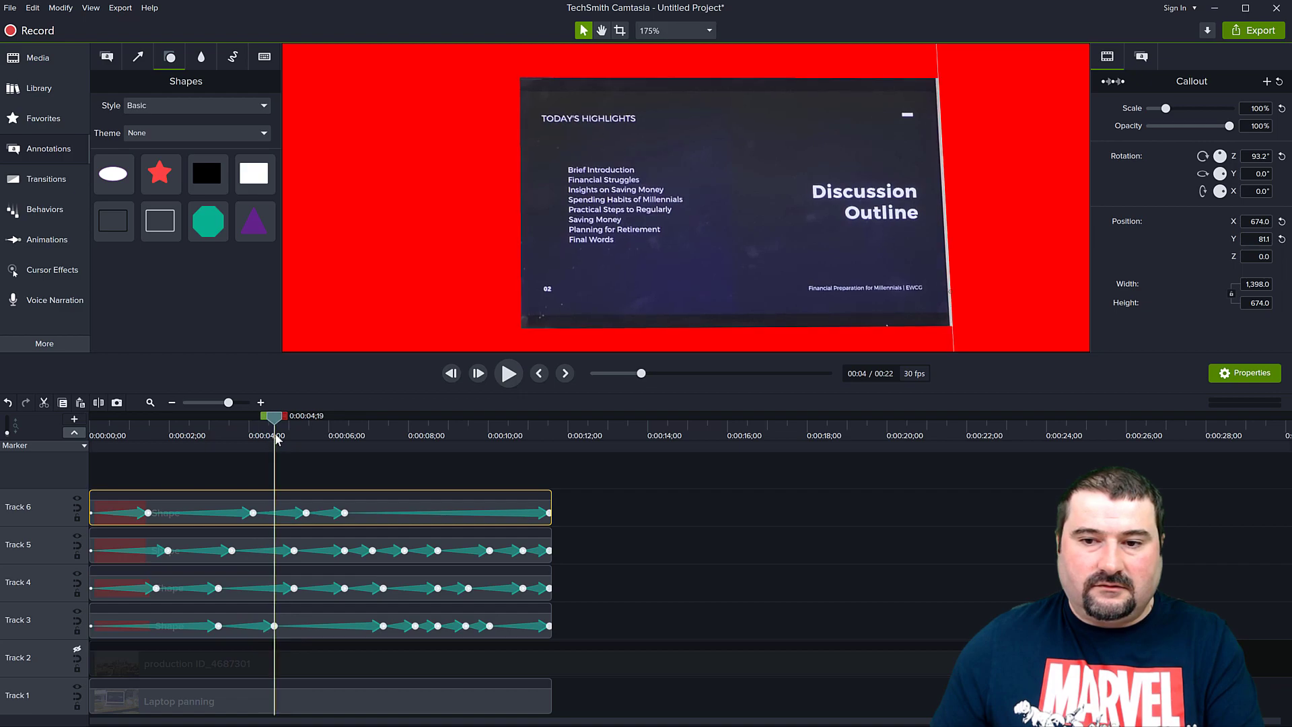
{"action": "key", "text": "Left"}
{"action": "key", "text": "Left"}
{"action": "key", "text": "Left"}
{"action": "key", "text": "Left"}
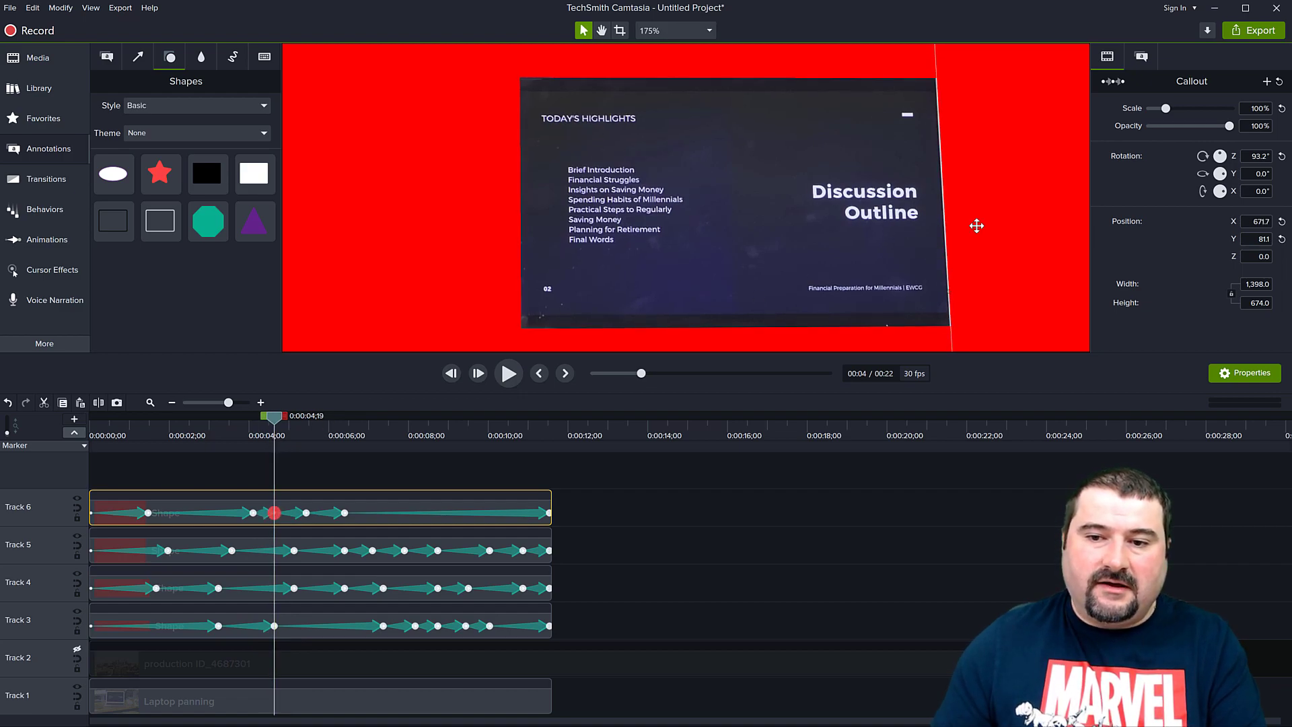
At 0:00:02;22, keyframe the Track 4 shape up onto the laptop screen's lower edge with position Y -330.4
{"action": "left_click_drag", "start_coordinate": [276, 417], "coordinate": [200, 434]}
{"action": "left_click", "coordinate": [649, 342]}
{"action": "key", "text": "Up"}
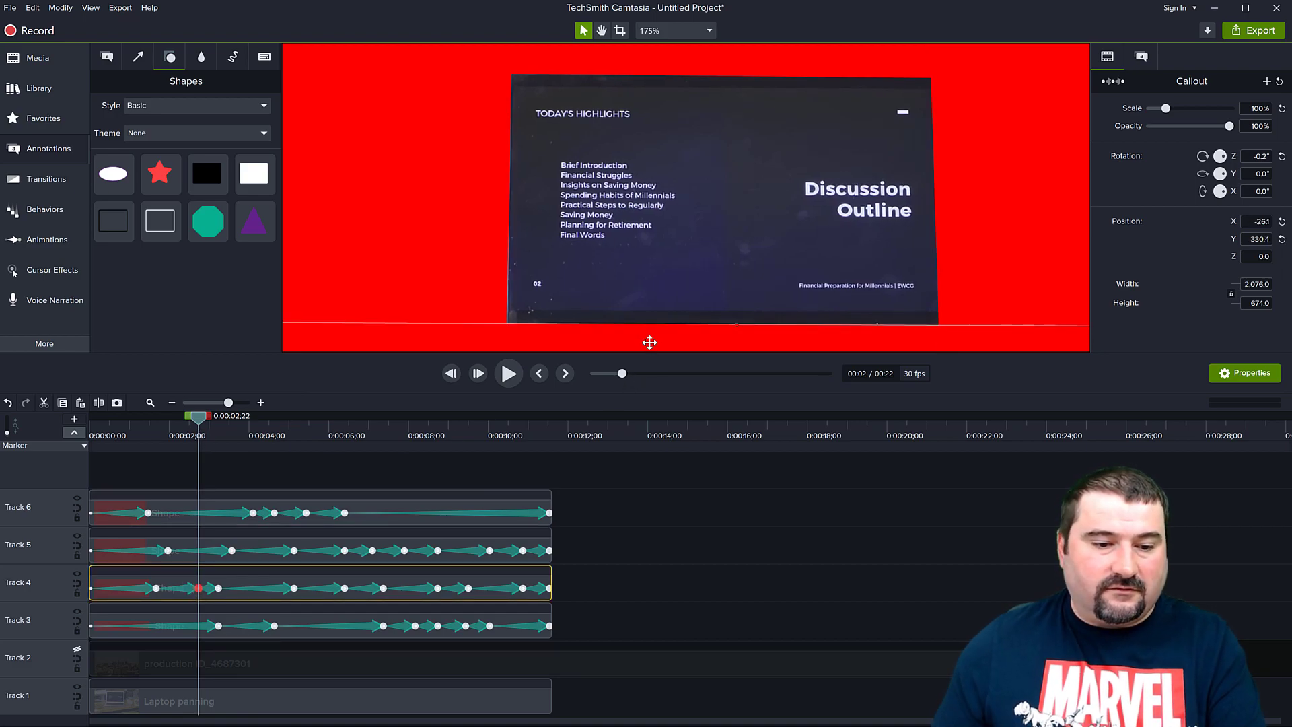
Play the shot from the beginning to about 0:00:10;02 to check that the four shapes follow the laptop screen
{"action": "left_click_drag", "start_coordinate": [199, 417], "coordinate": [464, 444]}
{"action": "scroll", "coordinate": [615, 322], "scroll_direction": "down", "scroll_amount": 3}
{"action": "scroll", "coordinate": [616, 322], "scroll_direction": "down", "scroll_amount": 2}
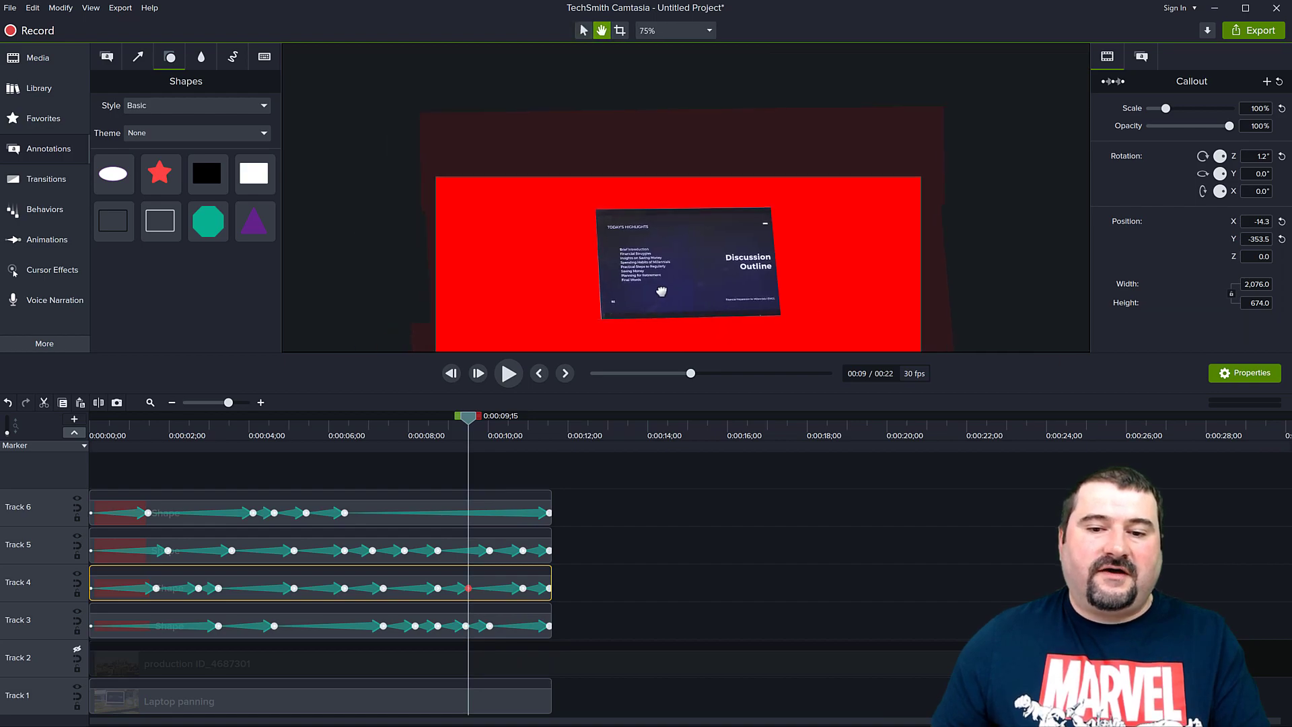
{"action": "left_click_drag", "start_coordinate": [473, 417], "coordinate": [90, 419]}
{"action": "key", "text": "space"}
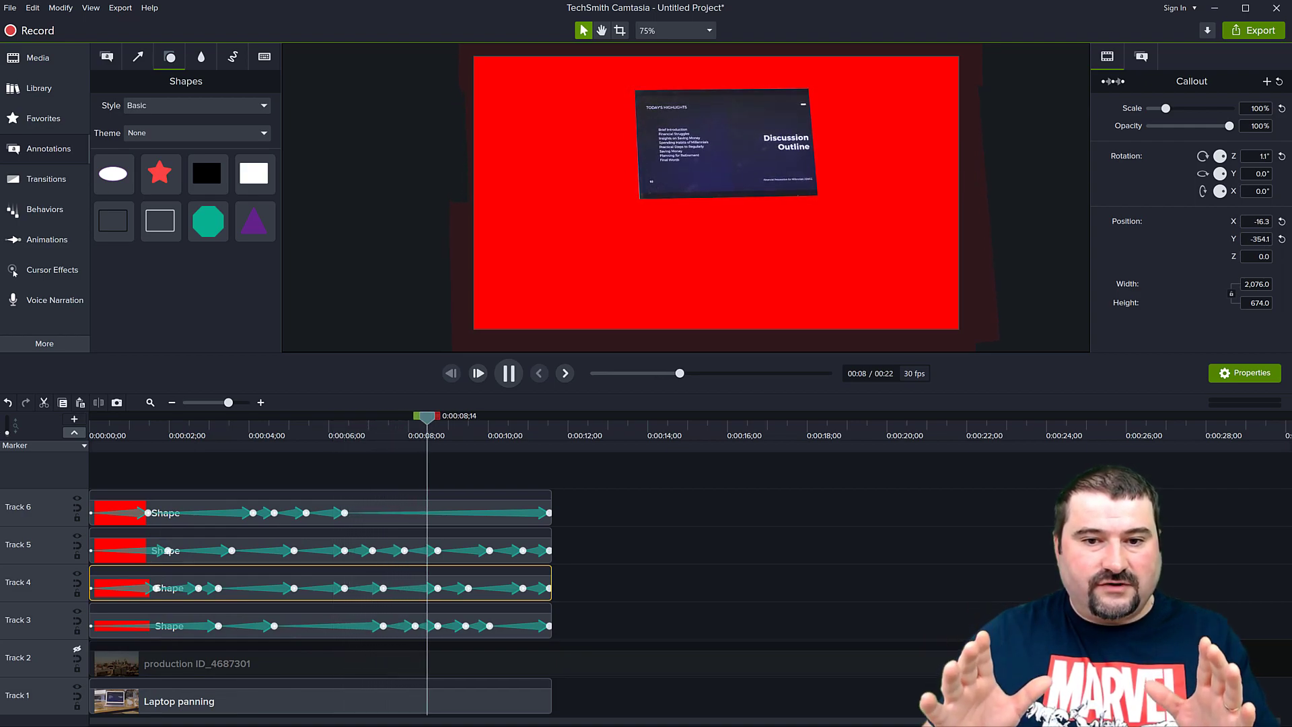
{"action": "key", "text": "space"}
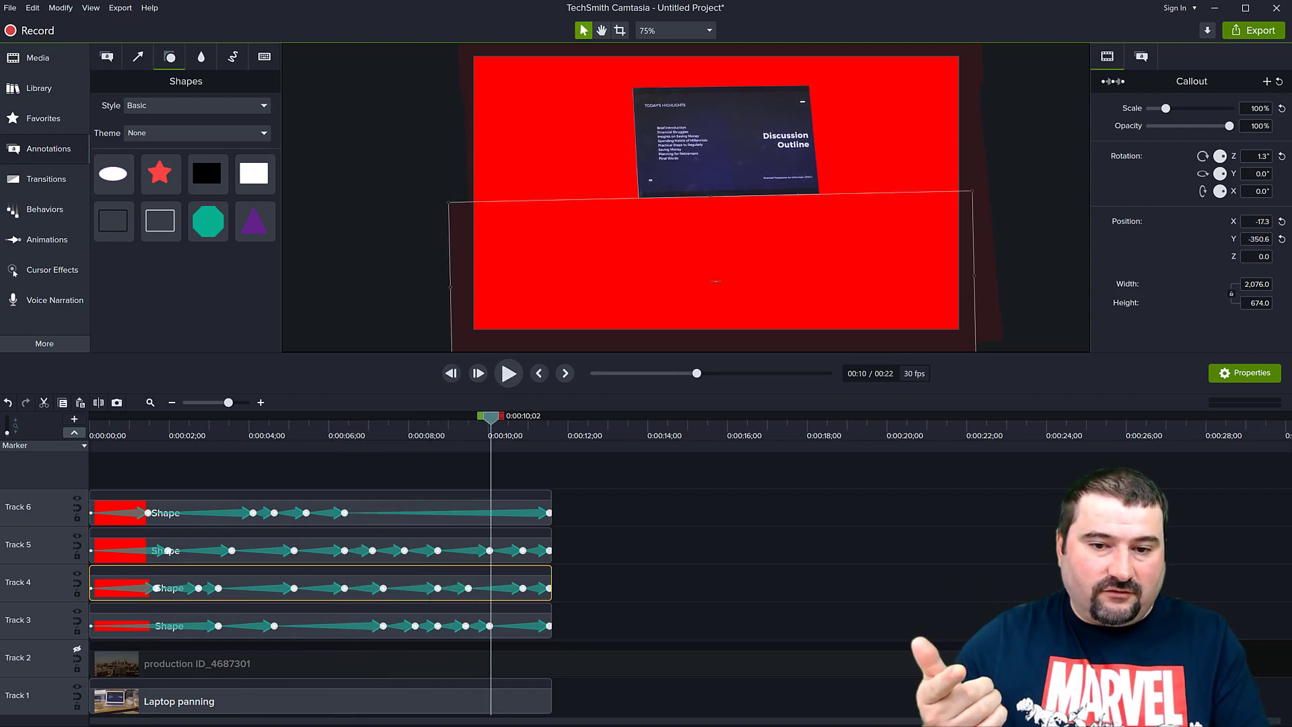
At 0:00:08;22, nudge the Track 5 shape onto the laptop screen's left edge with position X -639.7
{"action": "left_click", "coordinate": [321, 202]}
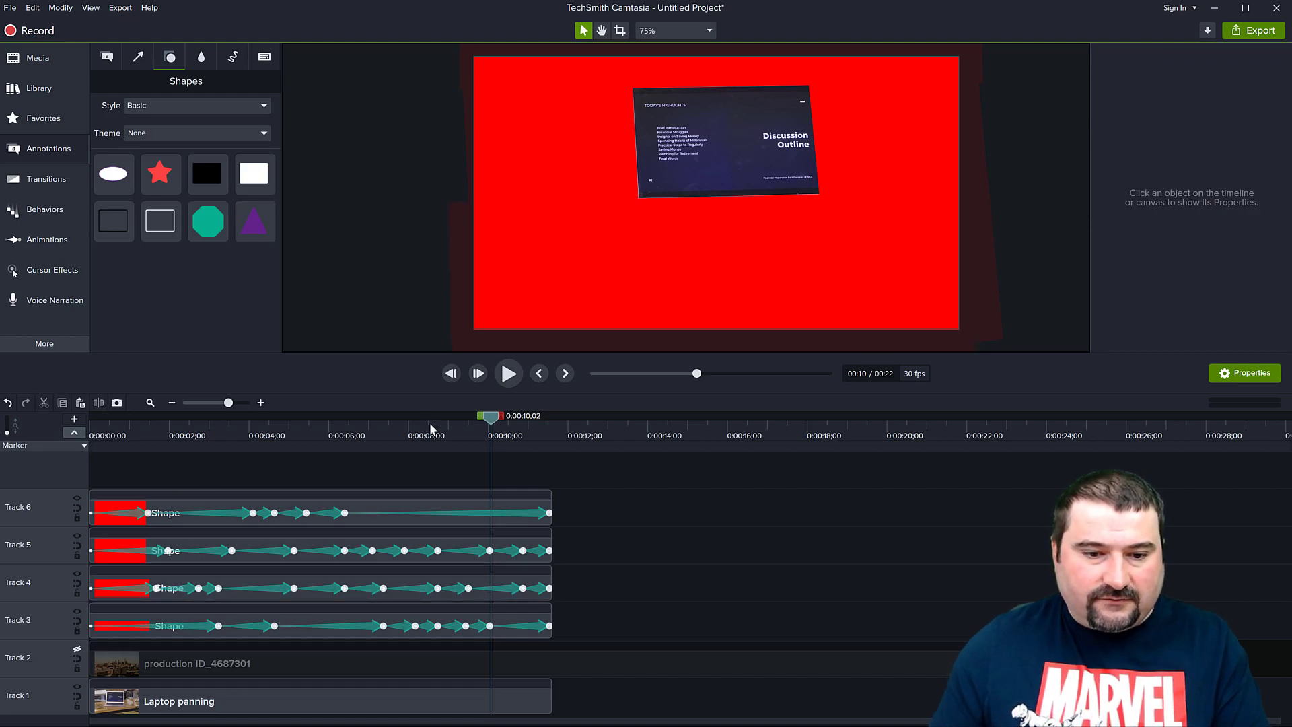
{"action": "left_click_drag", "start_coordinate": [496, 424], "coordinate": [437, 417]}
{"action": "left_click", "coordinate": [594, 181]}
{"action": "key", "text": "Right"}
{"action": "key", "text": "Right"}
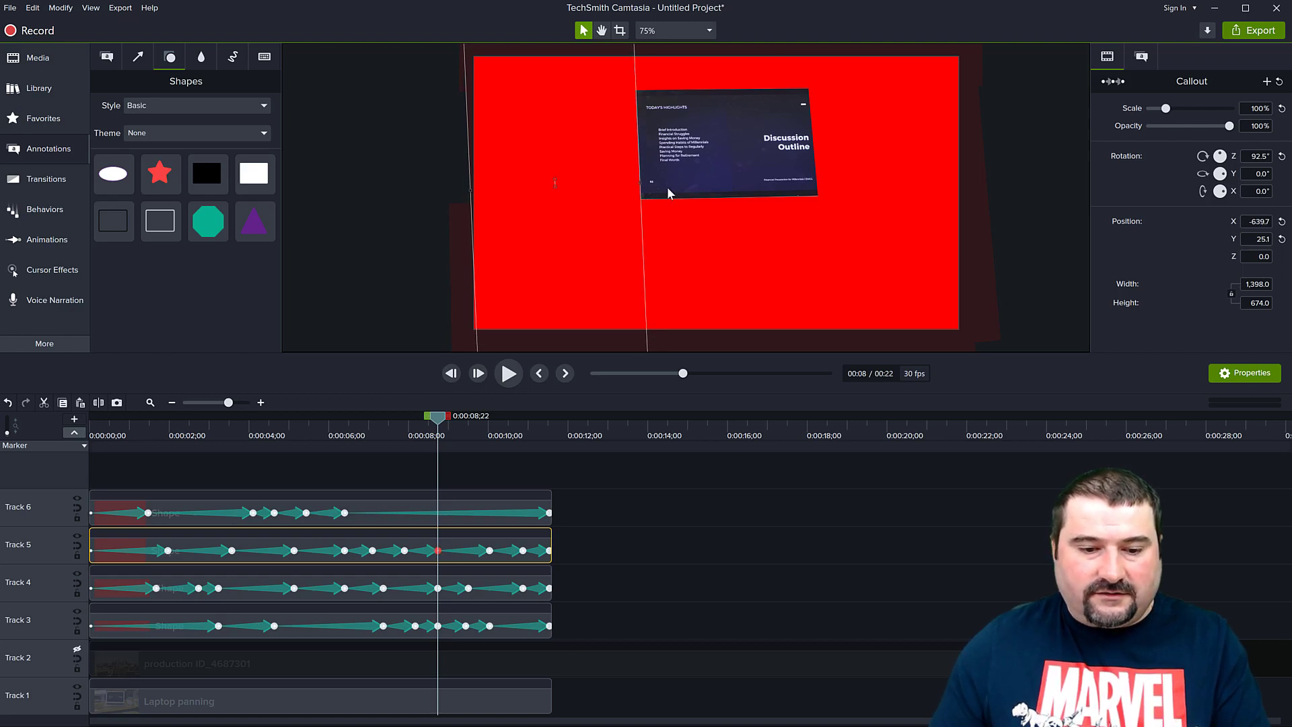
Play on to 0:00:09;23 and keyframe the Track 3 shape there onto the screen's upper edge with position Y 612.2
{"action": "left_click", "coordinate": [509, 375]}
{"action": "left_click", "coordinate": [508, 374]}
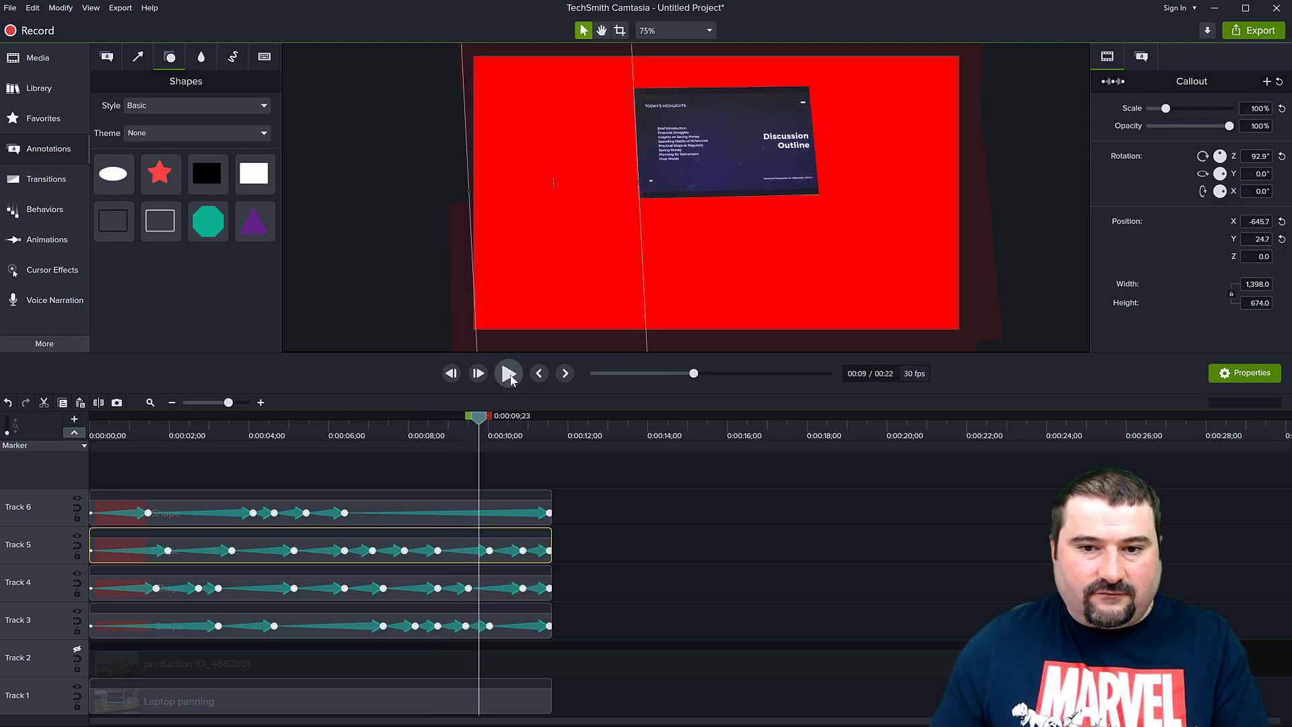
{"action": "left_click", "coordinate": [750, 80]}
{"action": "key", "text": "Down"}
{"action": "key", "text": "Down"}
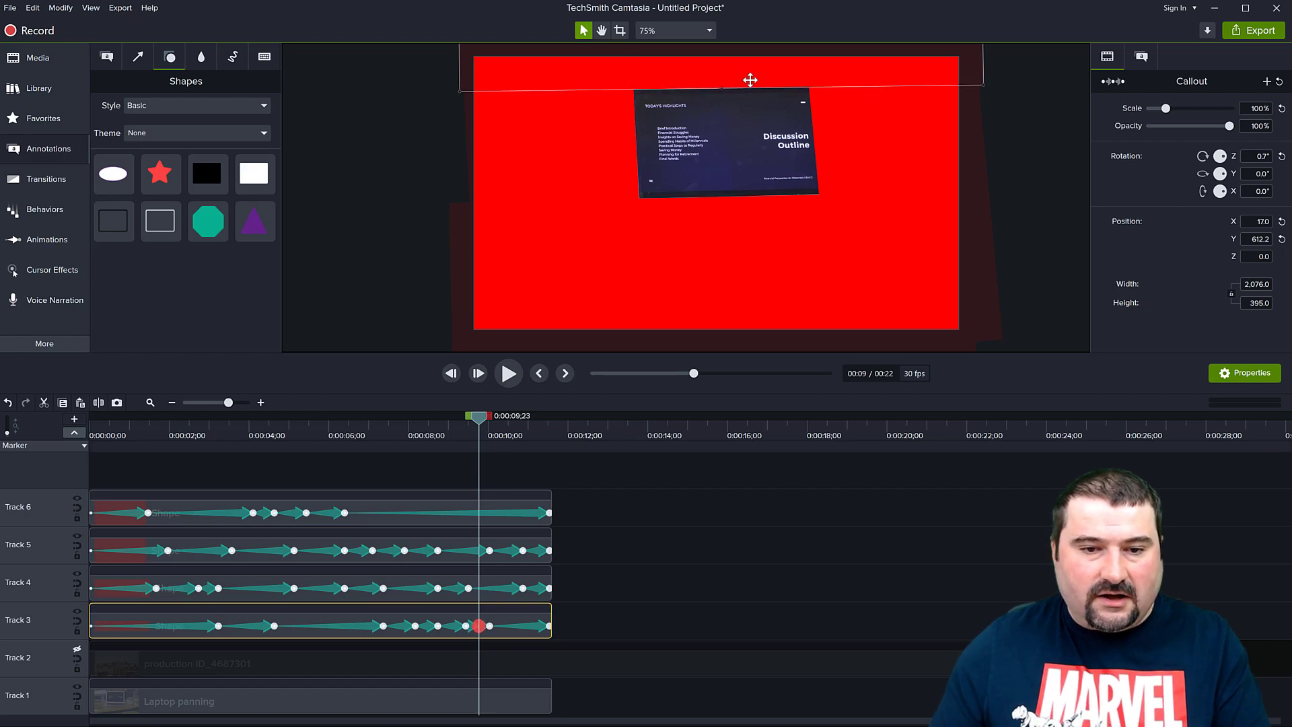
{"action": "left_click", "coordinate": [419, 177]}
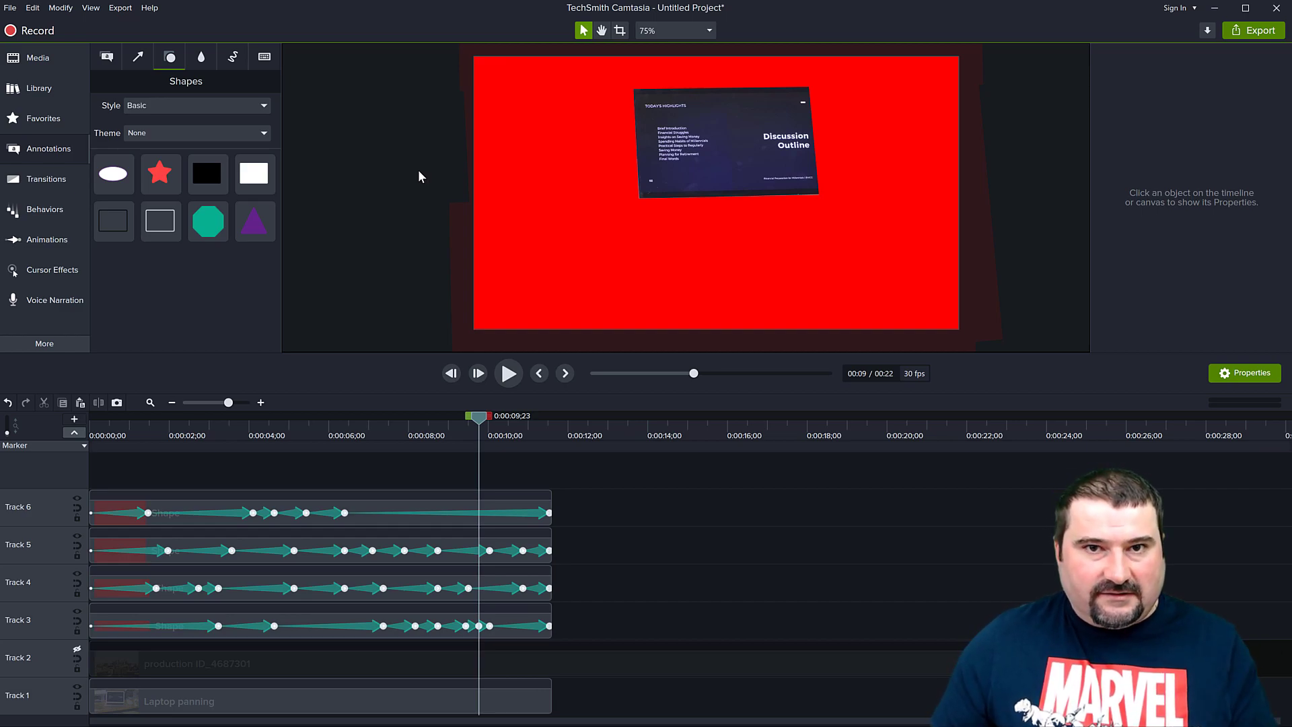
Group the four red shapes on Tracks 3 to 6 into a single clip
{"action": "left_click_drag", "start_coordinate": [476, 417], "coordinate": [251, 418]}
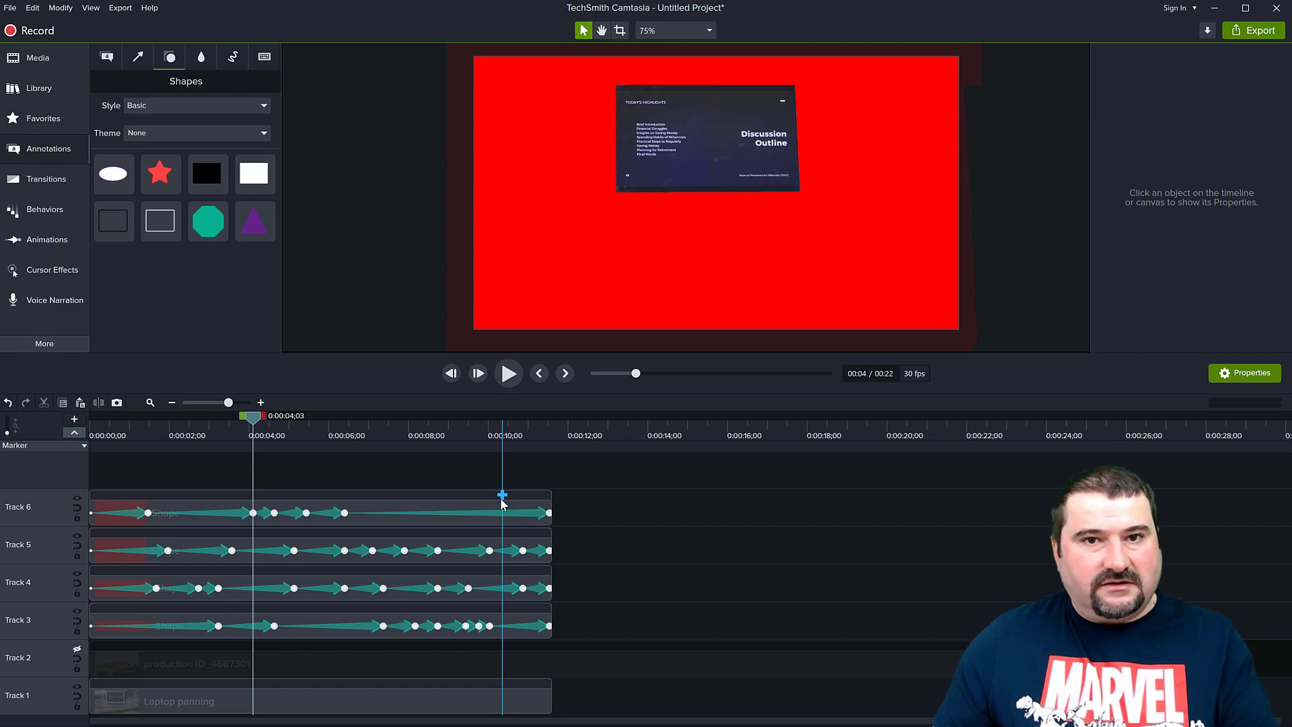
{"action": "left_click_drag", "start_coordinate": [617, 475], "coordinate": [325, 618]}
{"action": "key", "text": "ctrl+g"}
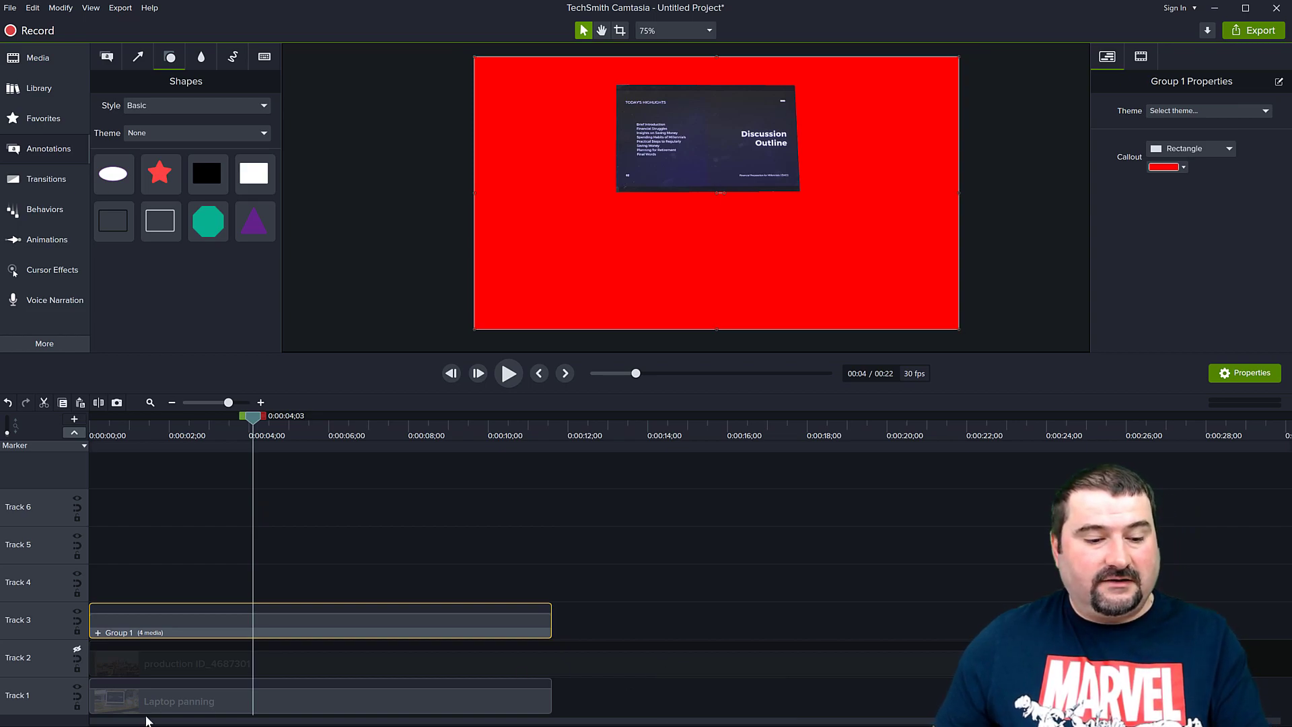
Show the hidden Track 2 video and lower the shape group's opacity to 49%
{"action": "left_click", "coordinate": [78, 650]}
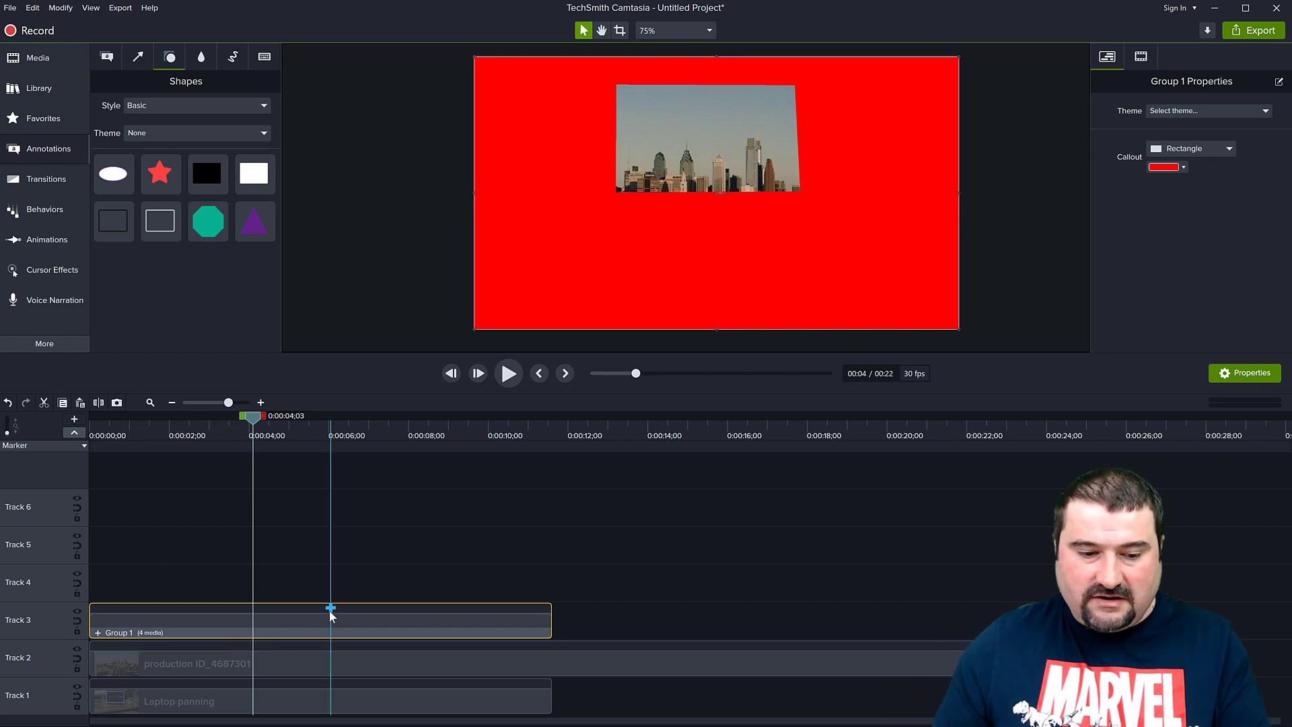
{"action": "left_click", "coordinate": [323, 665]}
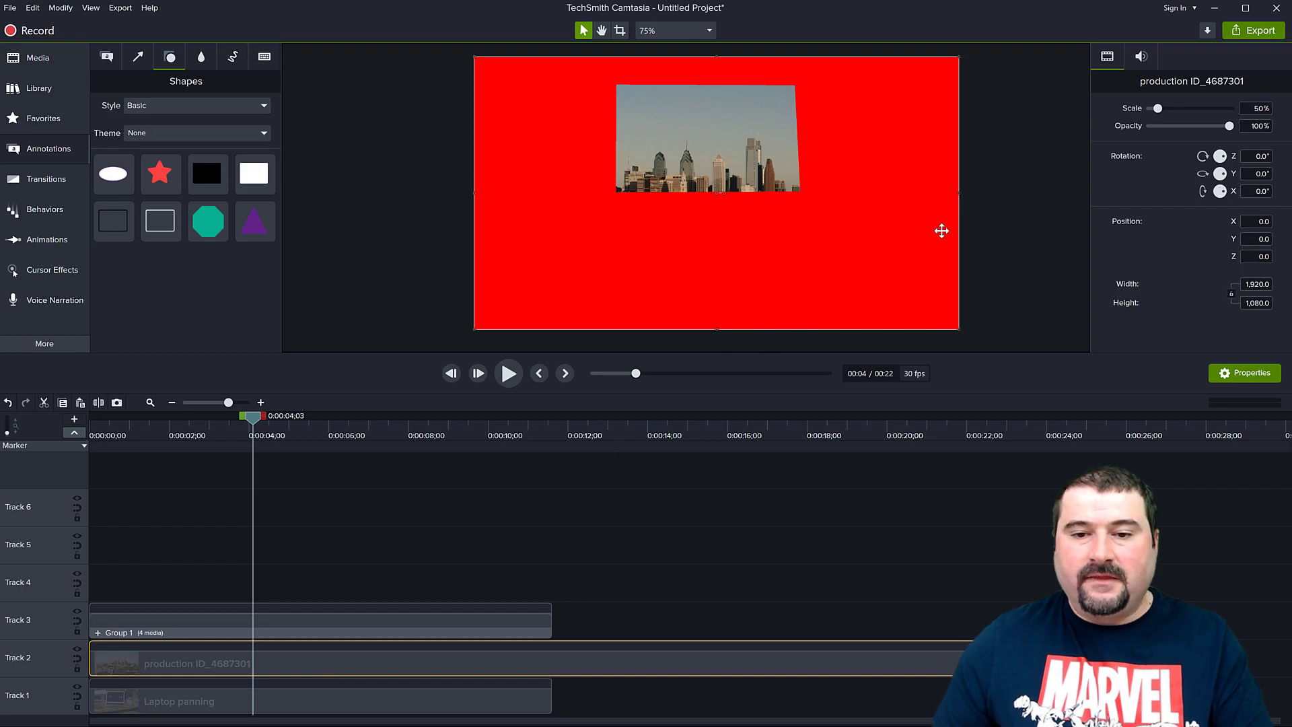
{"action": "left_click", "coordinate": [868, 177]}
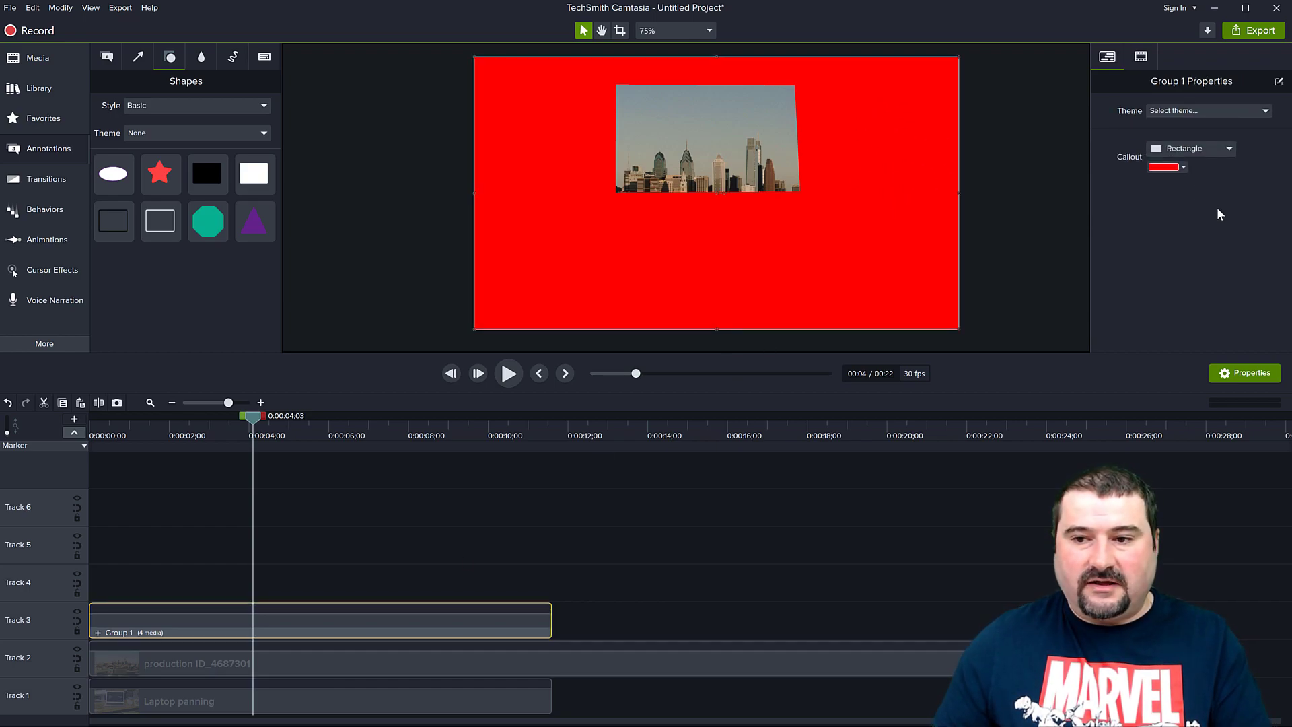
{"action": "left_click", "coordinate": [1139, 55]}
{"action": "left_click_drag", "start_coordinate": [1229, 128], "coordinate": [1202, 127]}
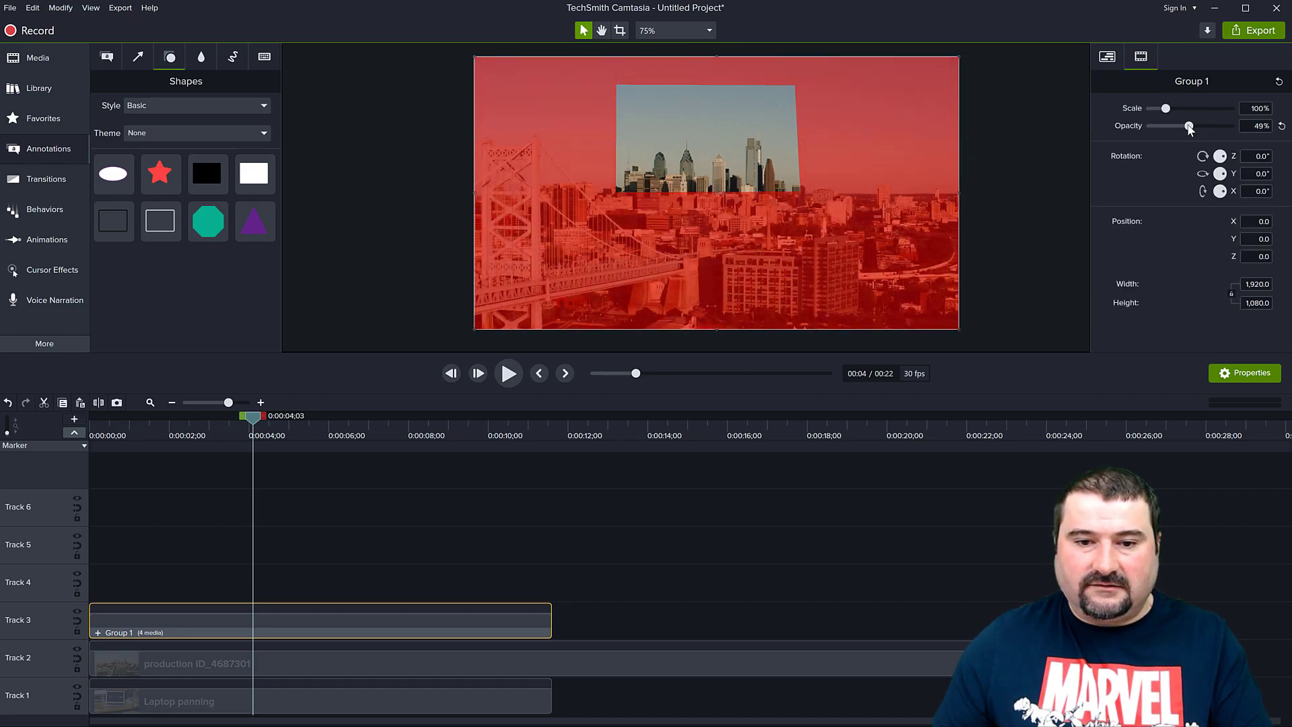
Scale the Track 2 city video to 20.8% and place it over the laptop screen at the shot's start, position X -77.3, Y 193.5
{"action": "left_click", "coordinate": [427, 664]}
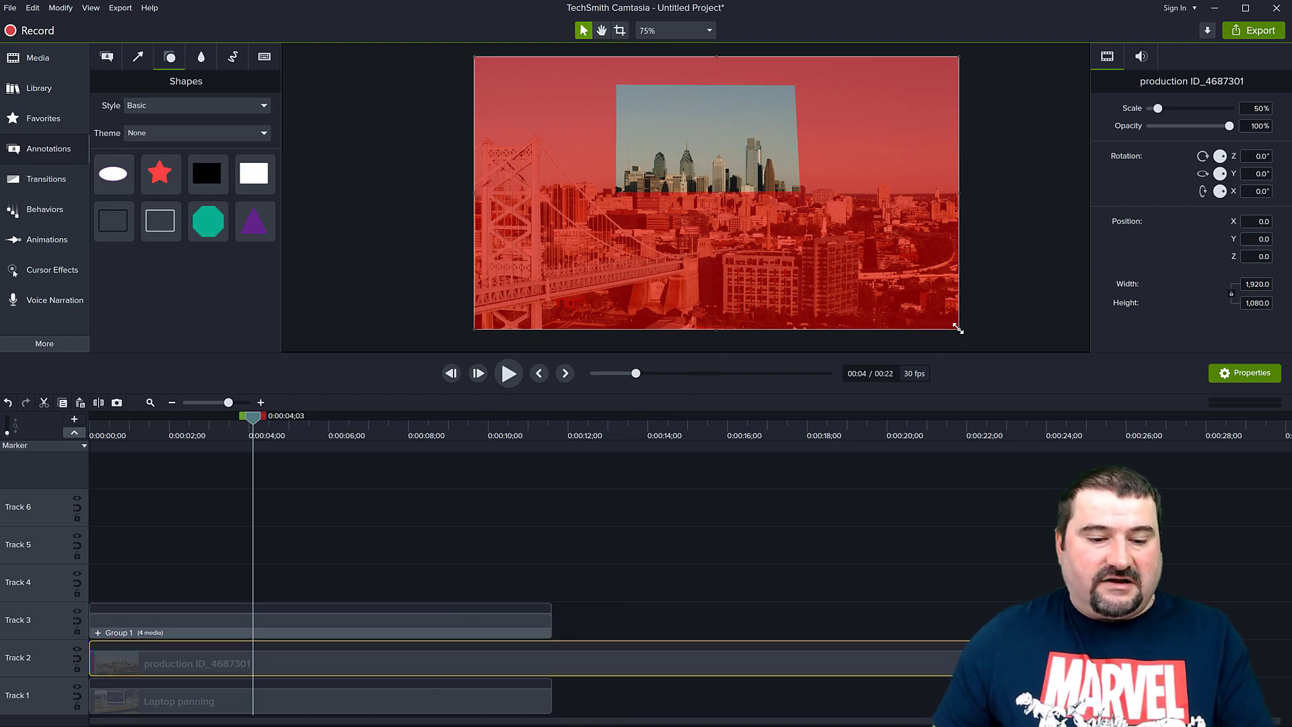
{"action": "left_click_drag", "start_coordinate": [957, 329], "coordinate": [853, 269]}
{"action": "left_click_drag", "start_coordinate": [261, 427], "coordinate": [92, 419]}
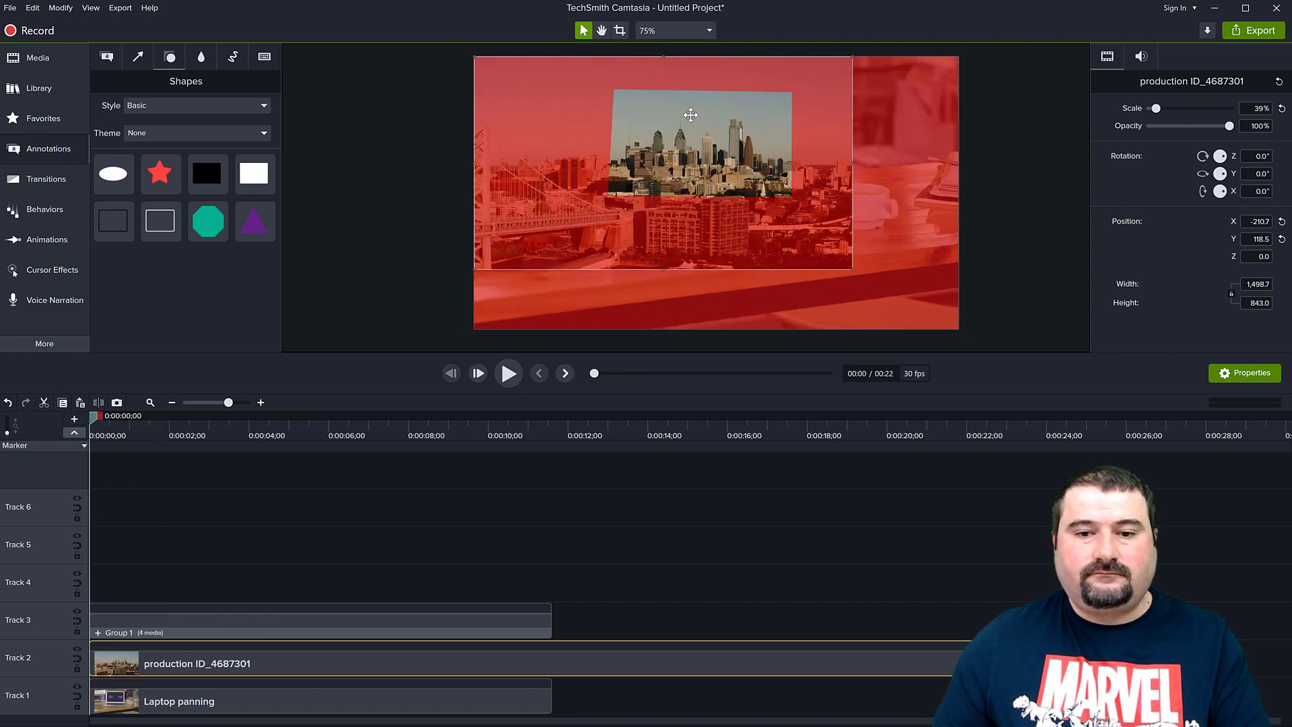
{"action": "left_click_drag", "start_coordinate": [475, 270], "coordinate": [596, 200]}
{"action": "left_click_drag", "start_coordinate": [855, 59], "coordinate": [798, 95]}
{"action": "scroll", "coordinate": [661, 134], "scroll_direction": "up", "scroll_amount": 3}
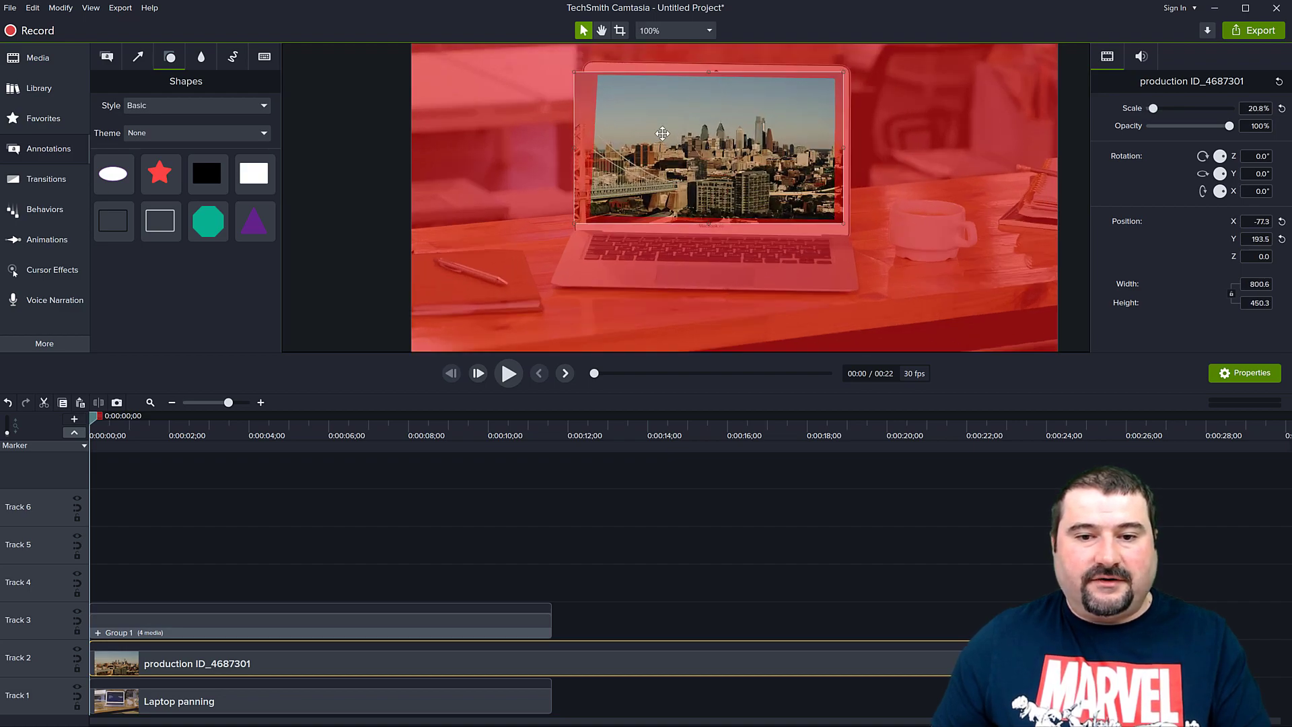
Try to tilt the city video in 3D to match the angle of the laptop screen
{"action": "left_click_drag", "start_coordinate": [762, 180], "coordinate": [729, 236]}
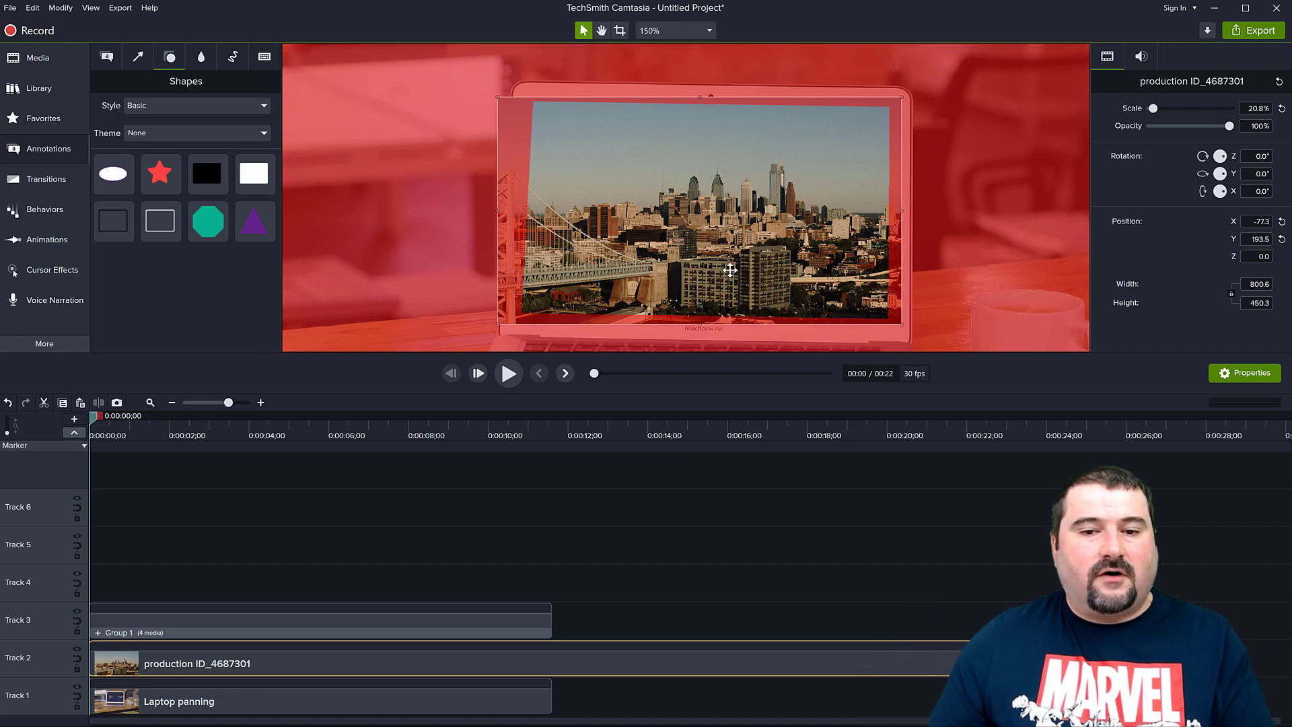
{"action": "left_click_drag", "start_coordinate": [707, 241], "coordinate": [746, 234]}
{"action": "left_click_drag", "start_coordinate": [712, 232], "coordinate": [712, 238]}
{"action": "left_click_drag", "start_coordinate": [896, 289], "coordinate": [813, 286]}
{"action": "left_click_drag", "start_coordinate": [524, 207], "coordinate": [544, 147]}
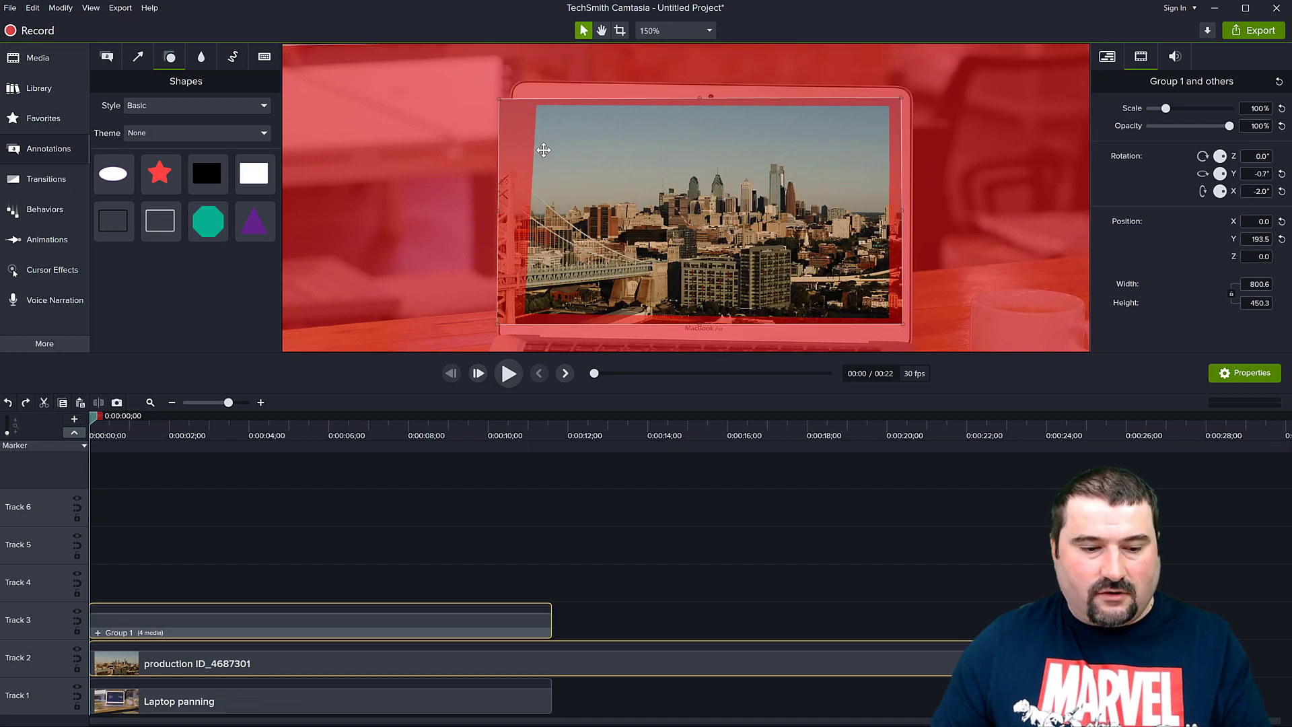
Select only the city video on Track 2 and lock Track 3 with the shape group
{"action": "left_click", "coordinate": [365, 537]}
{"action": "left_click", "coordinate": [508, 663]}
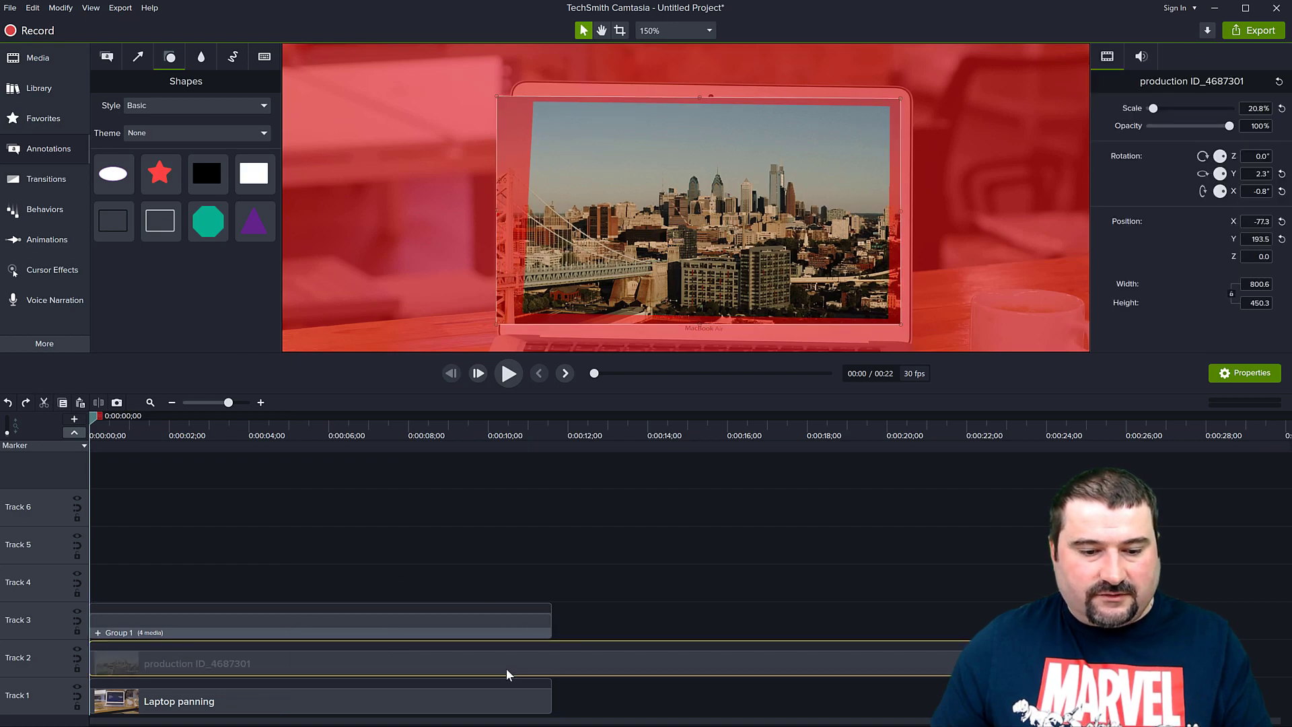
{"action": "left_click", "coordinate": [77, 632]}
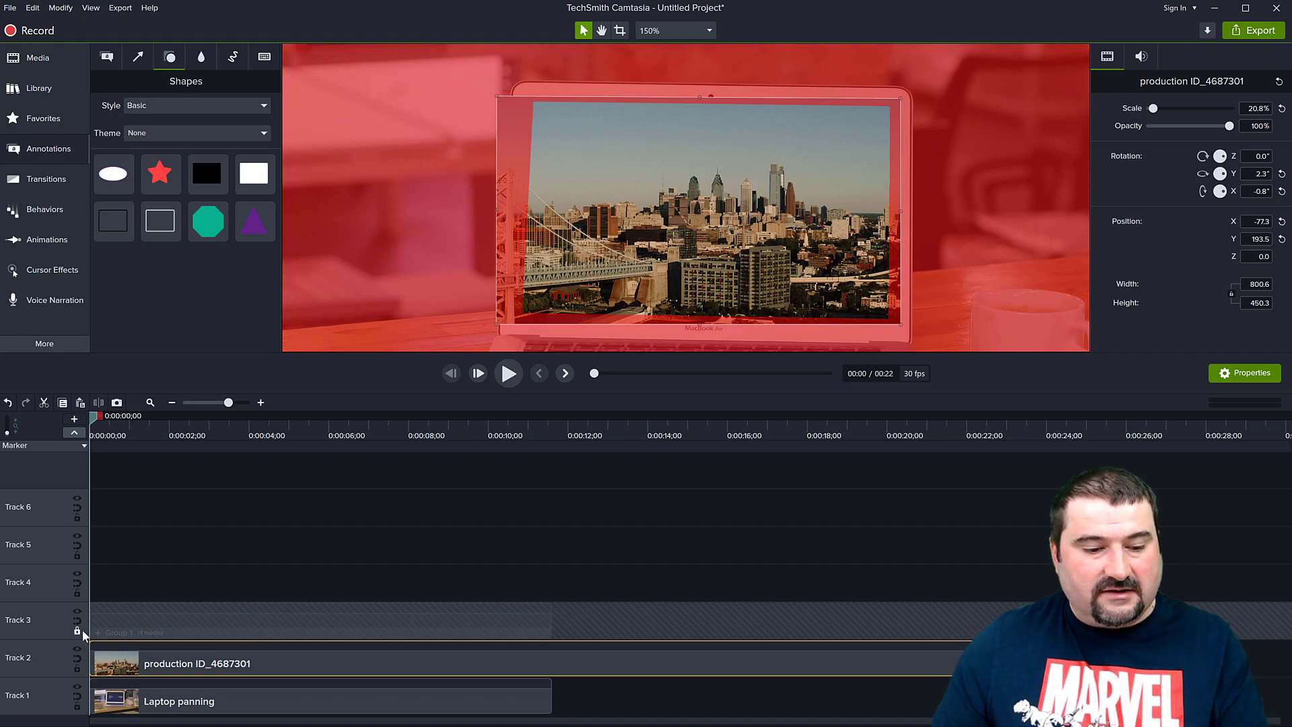
Rotate the city video to Z -1.7°, Y -7.9°, X -2.3° and scale it down to 19.8%
{"action": "left_click_drag", "start_coordinate": [644, 230], "coordinate": [648, 223]}
{"action": "left_click_drag", "start_coordinate": [775, 295], "coordinate": [702, 271]}
{"action": "scroll", "coordinate": [702, 271], "scroll_direction": "down", "scroll_amount": 1}
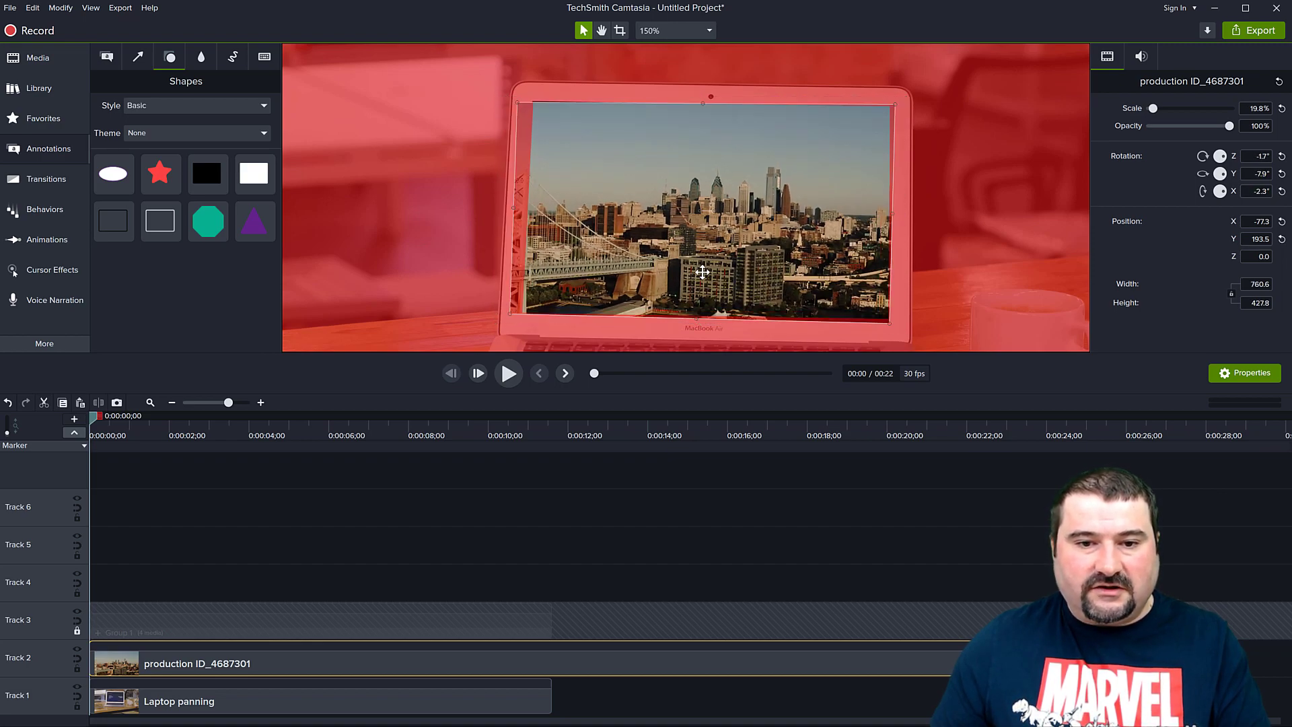
Resize the city video to 751.4 by 442.9 over the laptop screen, at position X -64.6, Y 196.3
{"action": "left_click_drag", "start_coordinate": [666, 271], "coordinate": [670, 271]}
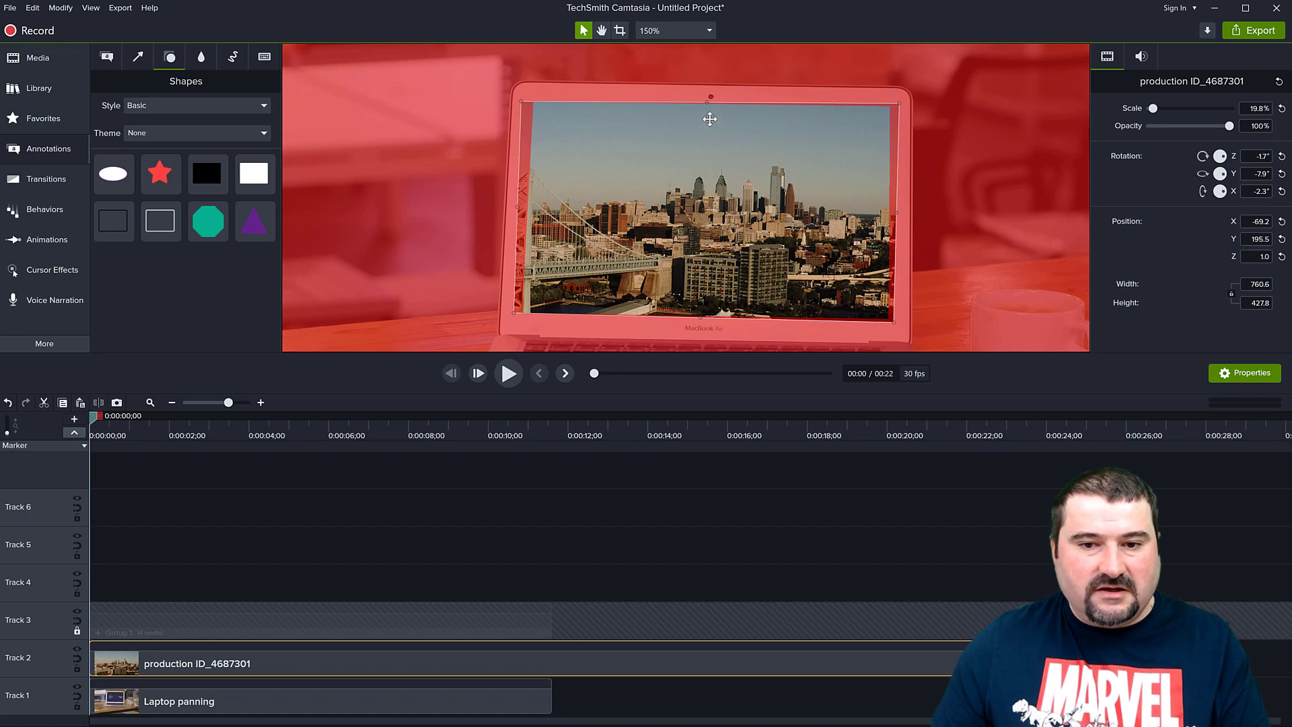
{"action": "left_click_drag", "start_coordinate": [707, 103], "coordinate": [707, 99]}
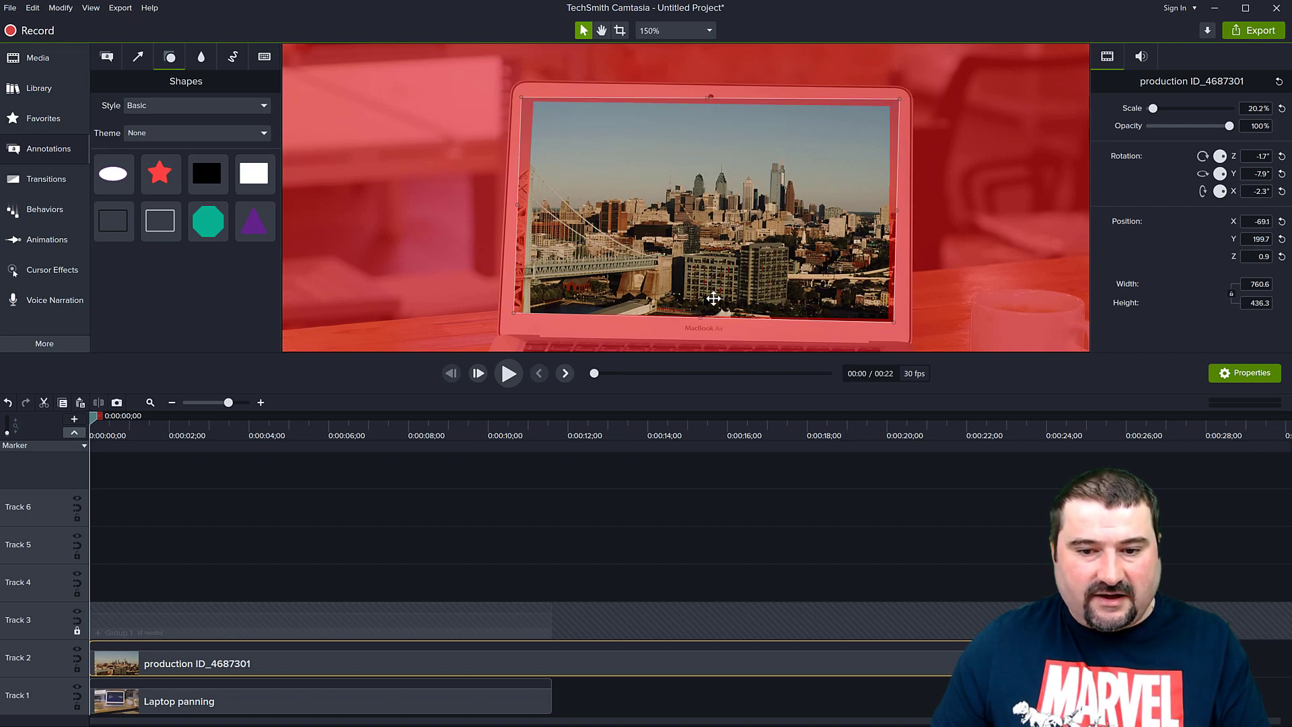
{"action": "left_click_drag", "start_coordinate": [701, 316], "coordinate": [701, 318]}
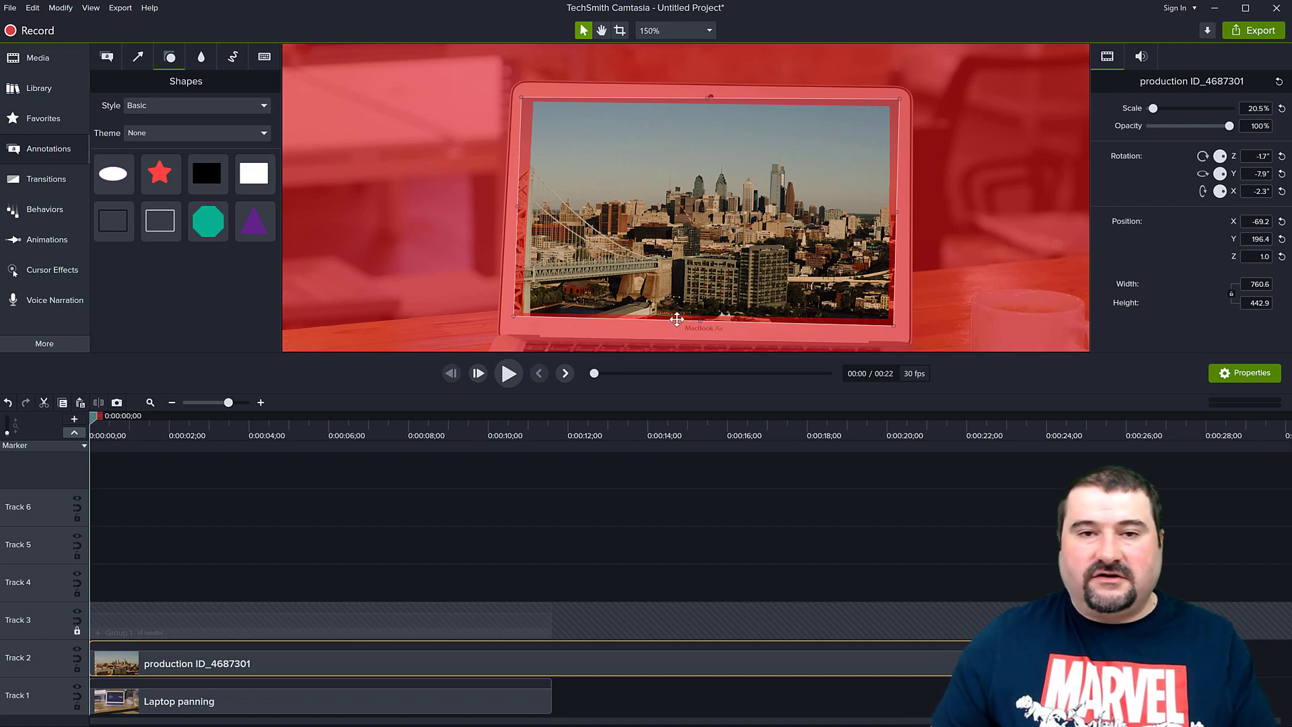
{"action": "left_click_drag", "start_coordinate": [516, 205], "coordinate": [520, 206]}
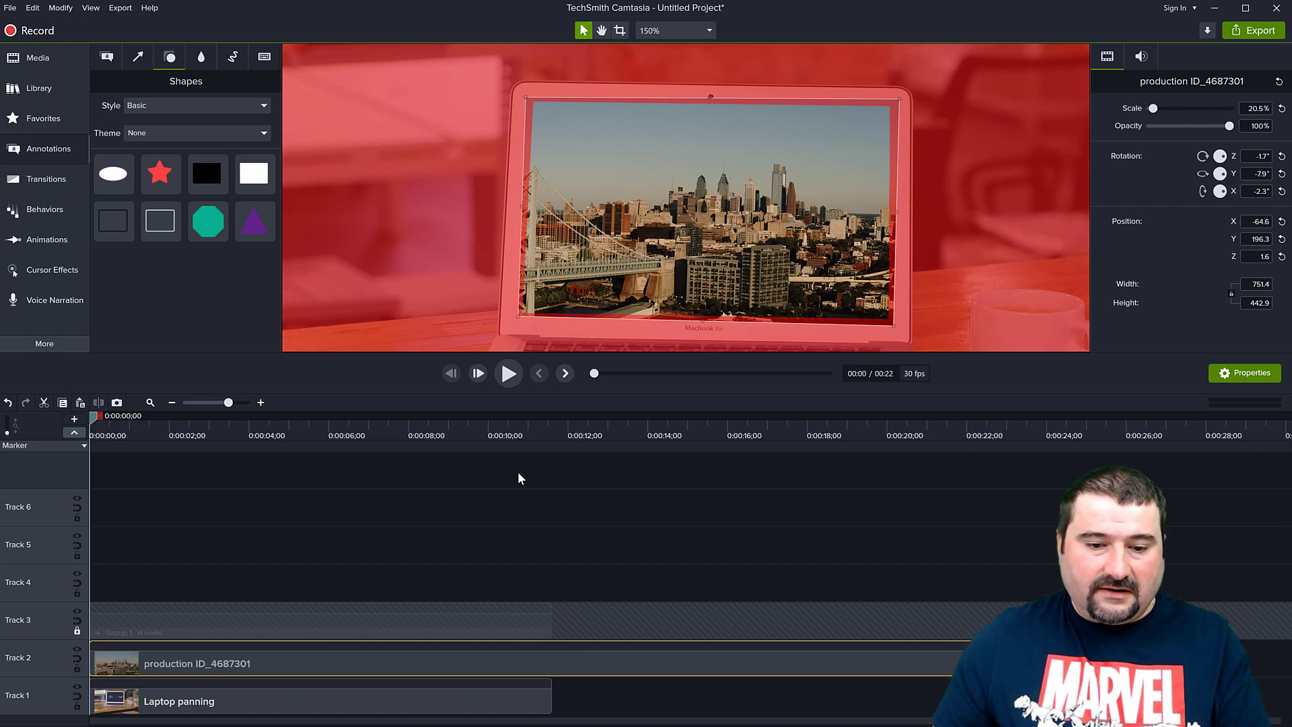
Split the city video at 0:00:11;18, where the laptop clip ends, and delete the remainder
{"action": "left_click_drag", "start_coordinate": [519, 434], "coordinate": [549, 431]}
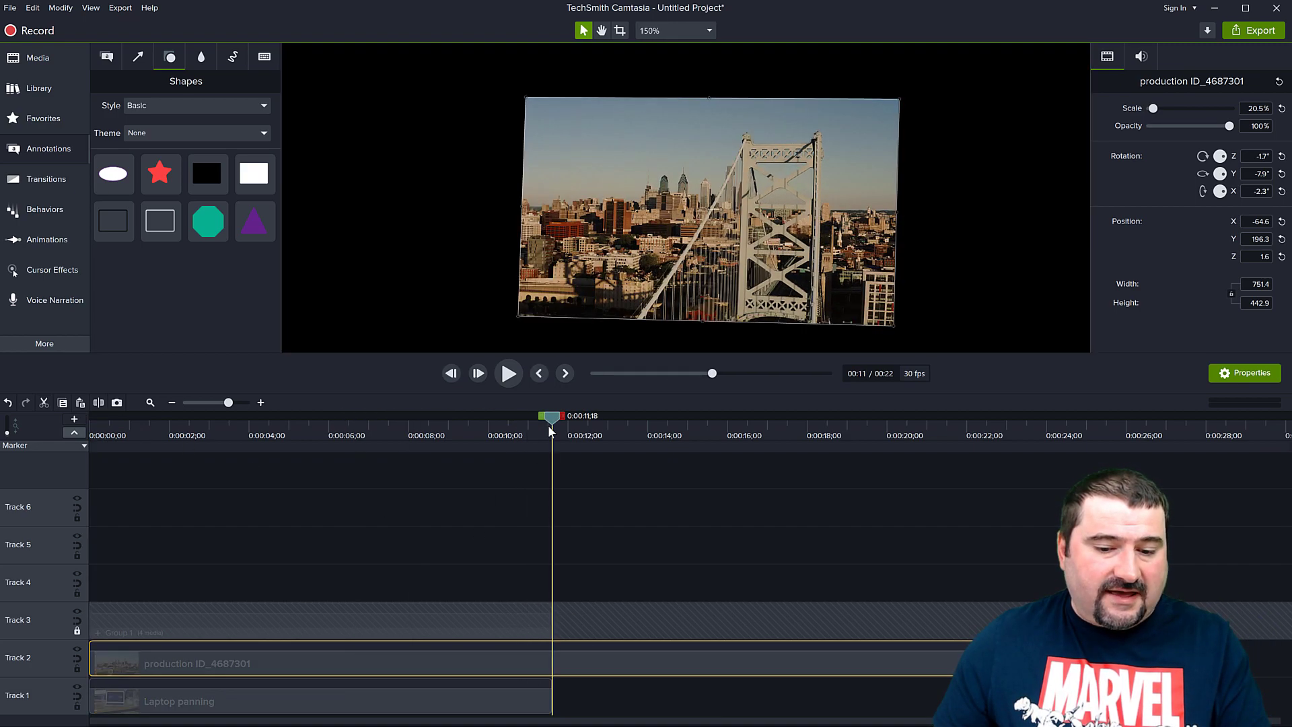
{"action": "key", "text": "s"}
{"action": "left_click", "coordinate": [589, 662]}
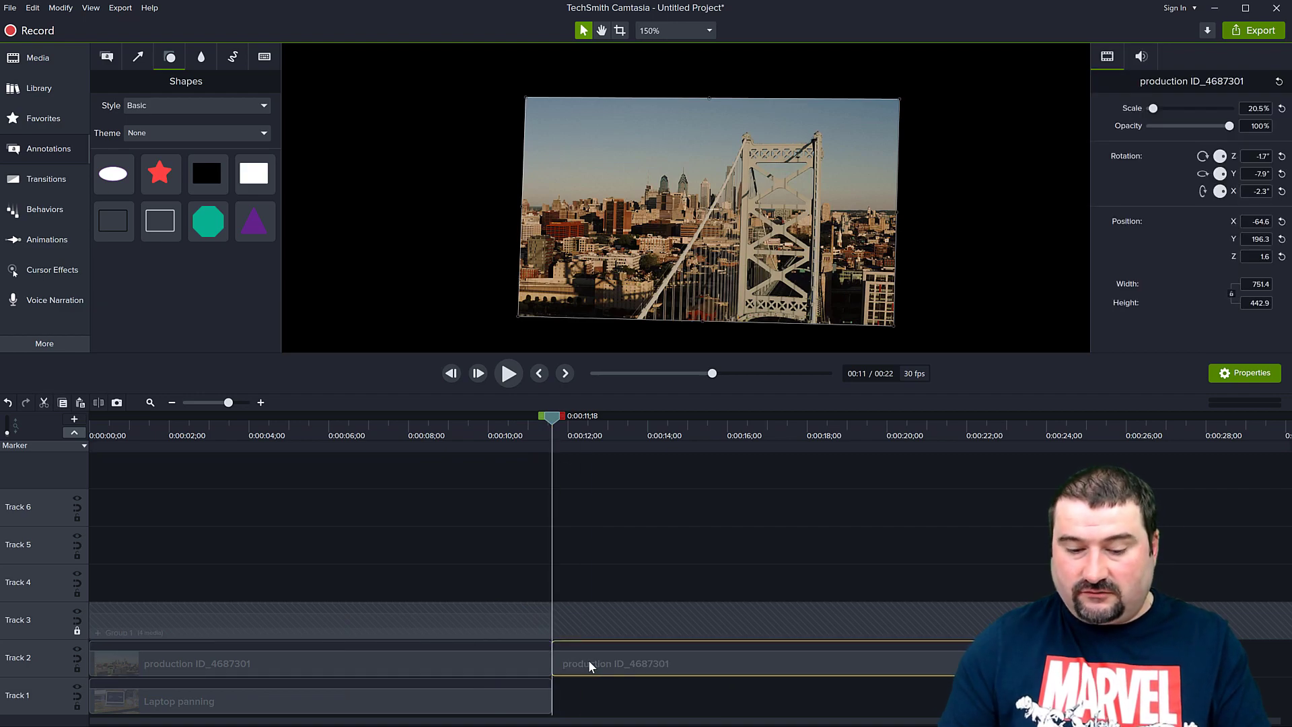
{"action": "key", "text": "Delete"}
Add a custom animation to the city video and stretch it across the clip's whole length
{"action": "left_click_drag", "start_coordinate": [559, 416], "coordinate": [423, 462]}
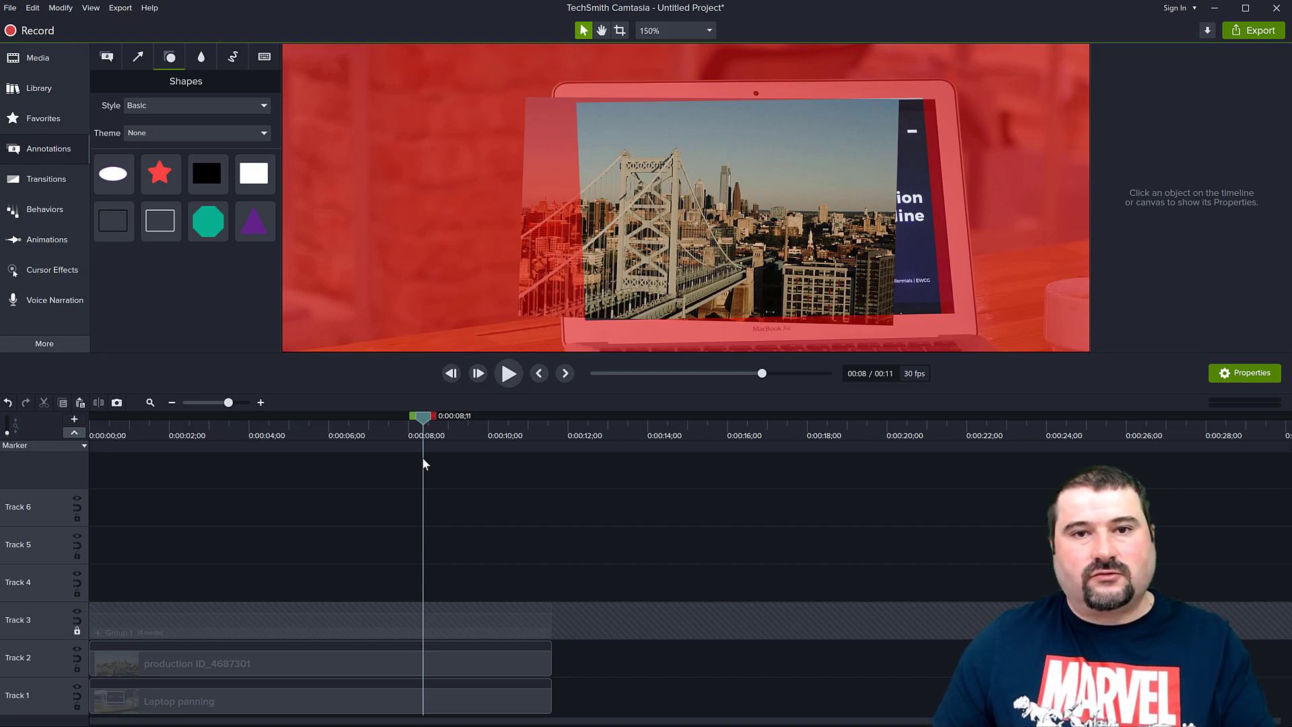
{"action": "left_click_drag", "start_coordinate": [423, 463], "coordinate": [533, 488]}
{"action": "left_click", "coordinate": [474, 666]}
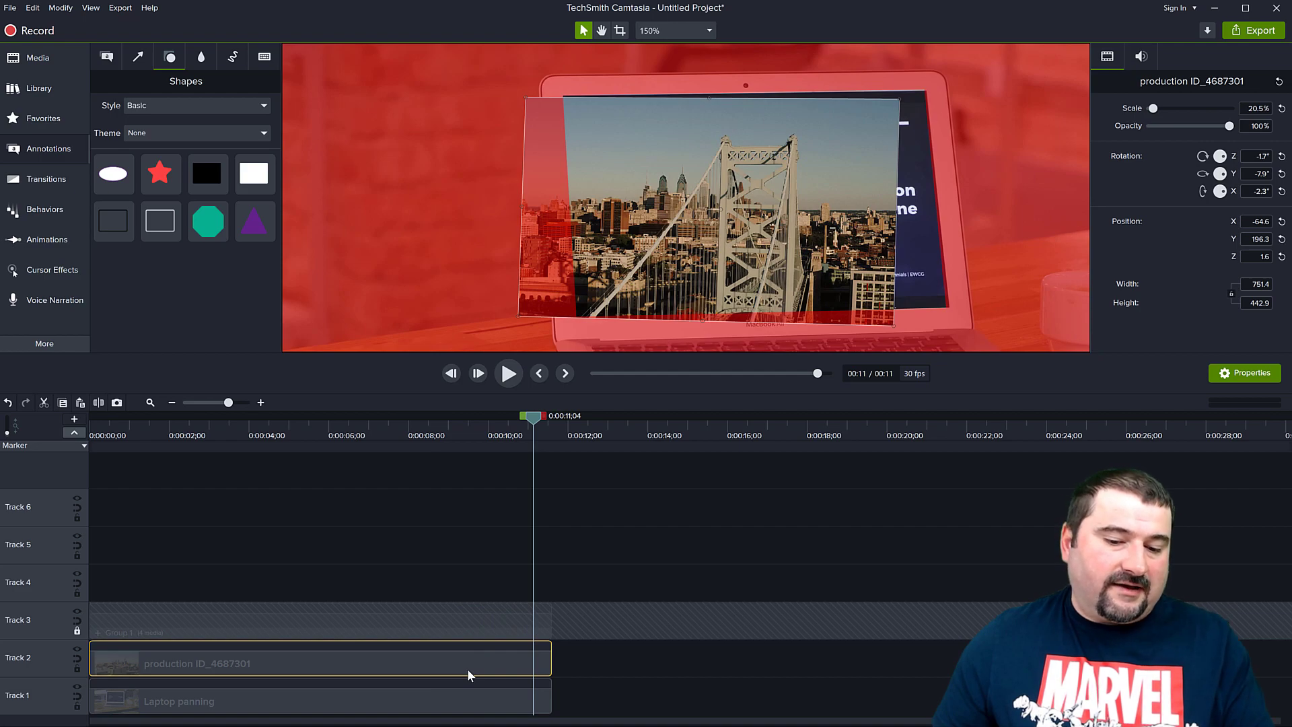
{"action": "key", "text": "shift+a"}
{"action": "left_click_drag", "start_coordinate": [491, 664], "coordinate": [90, 664]}
{"action": "left_click_drag", "start_coordinate": [532, 663], "coordinate": [542, 665]}
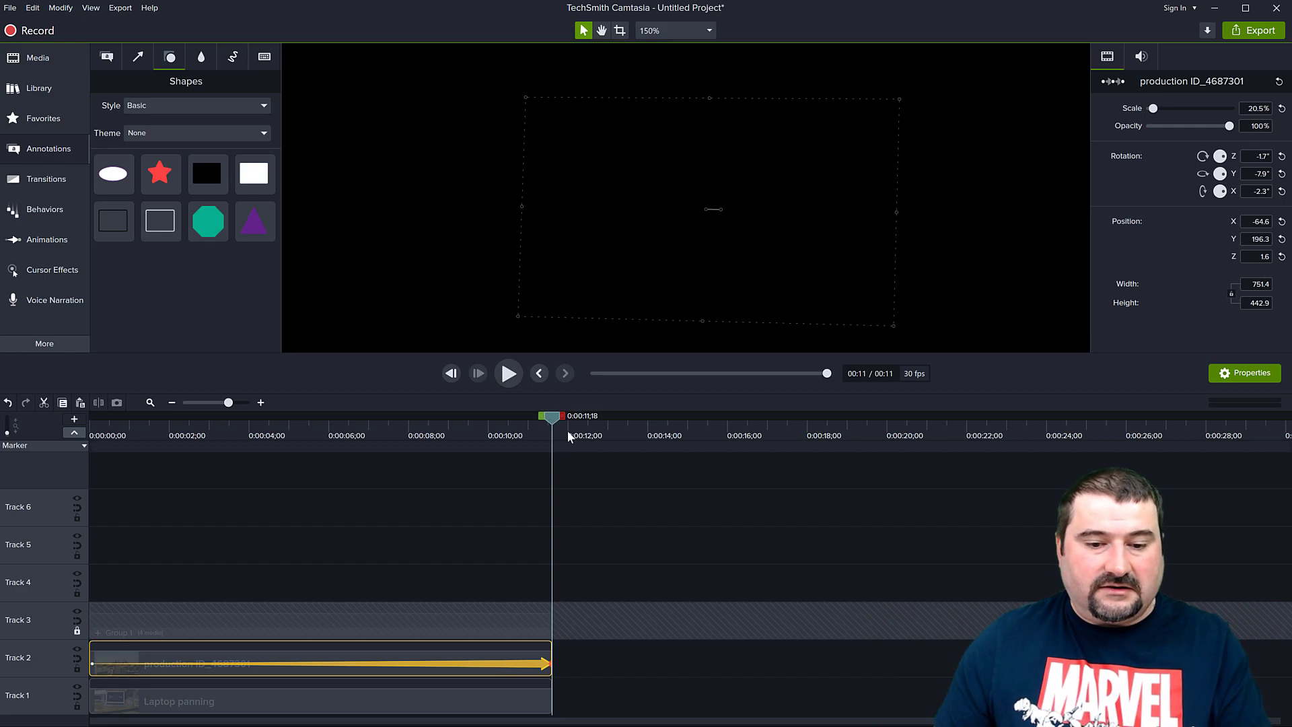
Set the easing of the city video's animation to Linear
{"action": "left_click_drag", "start_coordinate": [557, 417], "coordinate": [95, 444]}
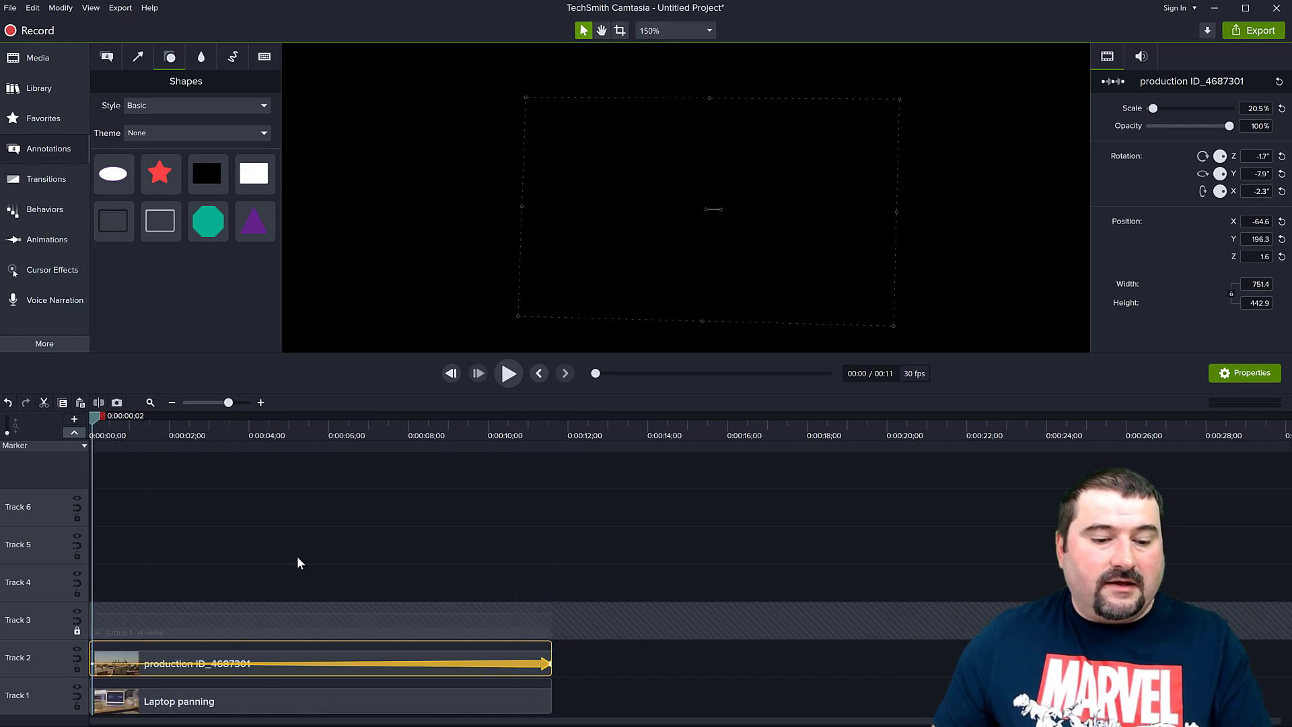
{"action": "right_click", "coordinate": [485, 666]}
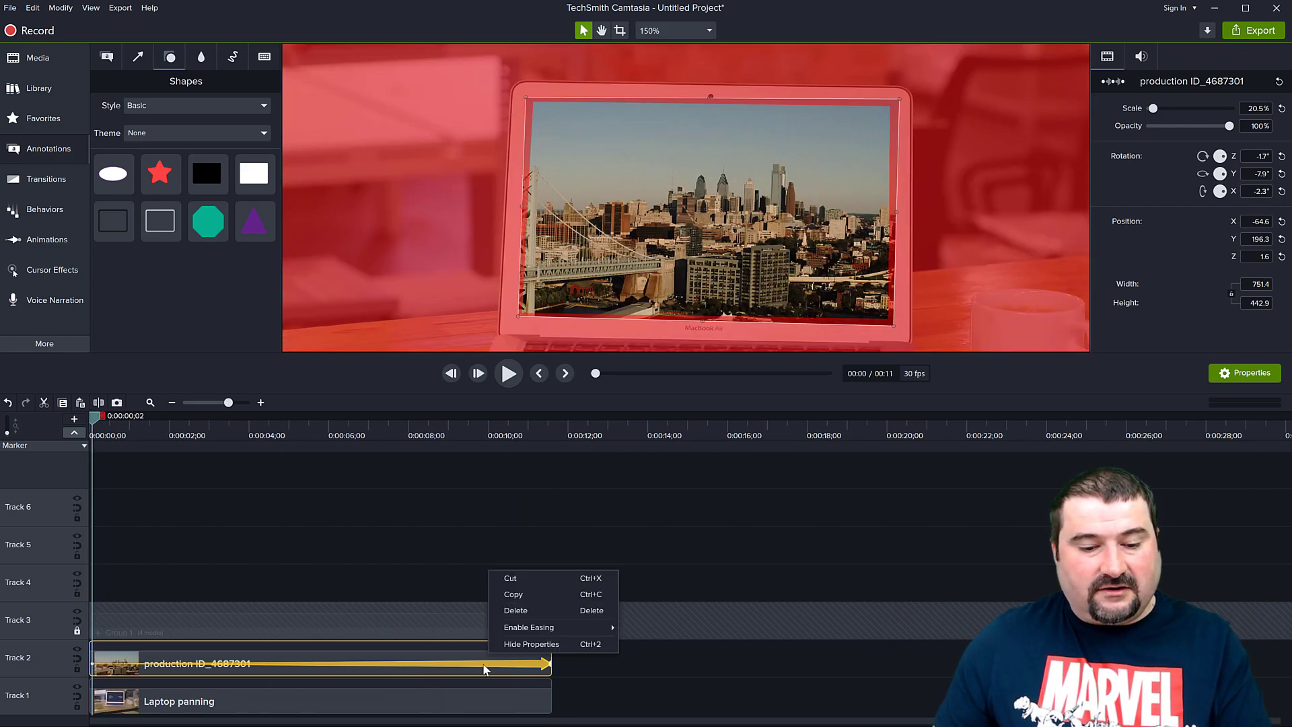
{"action": "mouse_move", "coordinate": [550, 628]}
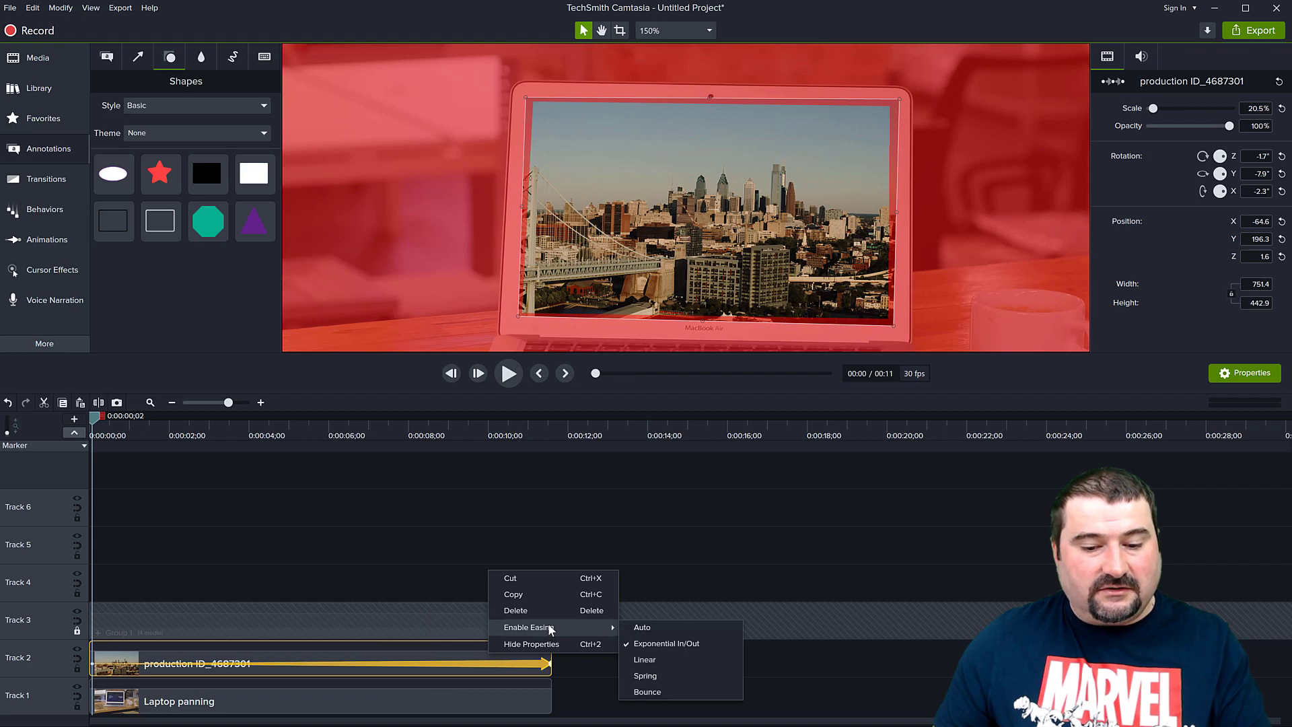
{"action": "left_click", "coordinate": [637, 659]}
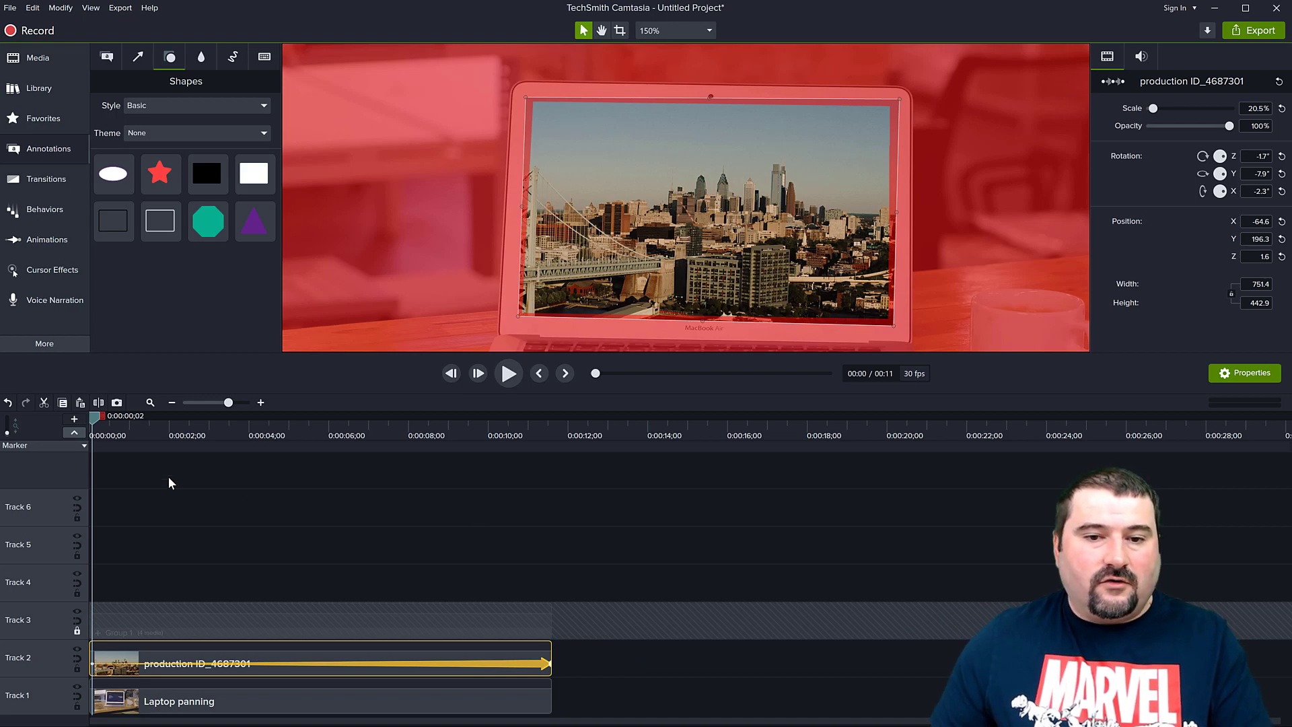
Keyframe the city video at 0:00:02;20 with rotation Z -0.9°, Y -2.9°, X -3.6°, position X -52.6, Y 215.6 and scale 20.6%
{"action": "left_click_drag", "start_coordinate": [96, 424], "coordinate": [200, 427]}
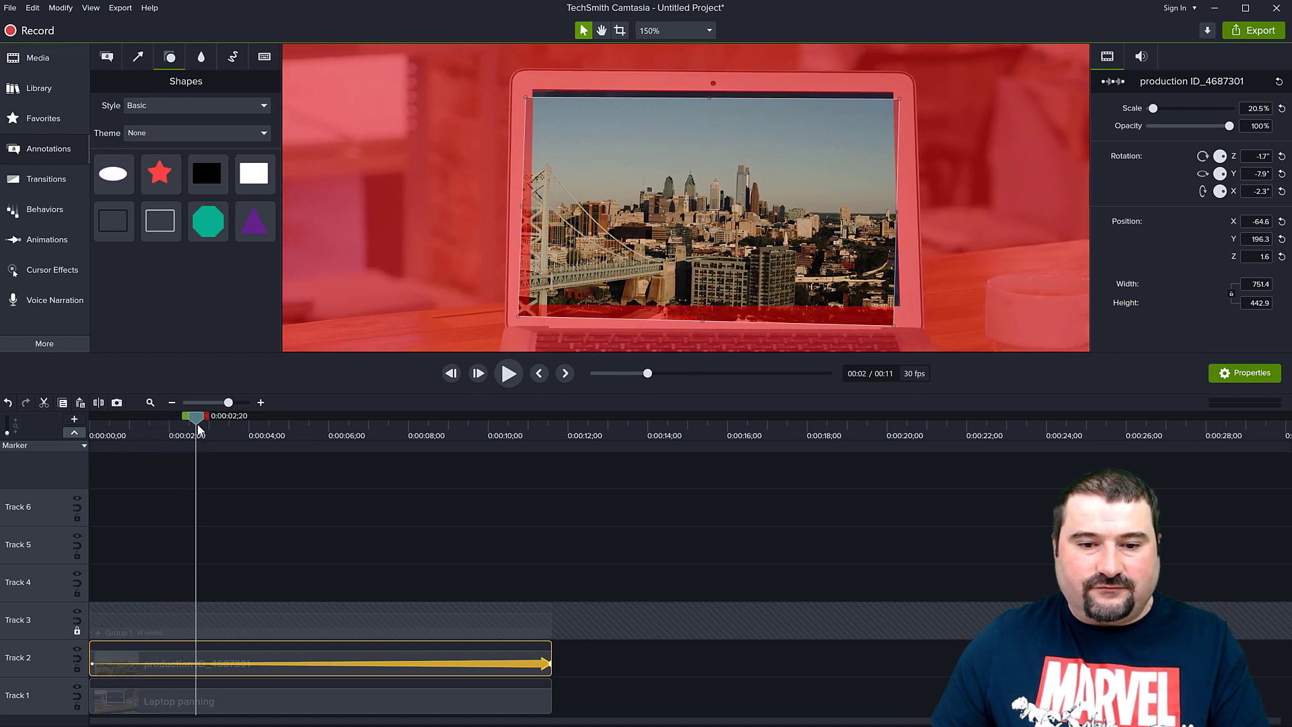
{"action": "left_click_drag", "start_coordinate": [669, 225], "coordinate": [691, 222]}
{"action": "left_click_drag", "start_coordinate": [857, 287], "coordinate": [864, 291]}
{"action": "mouse_move", "coordinate": [567, 279]}
{"action": "left_mouse_down"}
{"action": "mouse_move", "coordinate": [569, 260]}
{"action": "mouse_move", "coordinate": [550, 272]}
{"action": "left_mouse_up"}
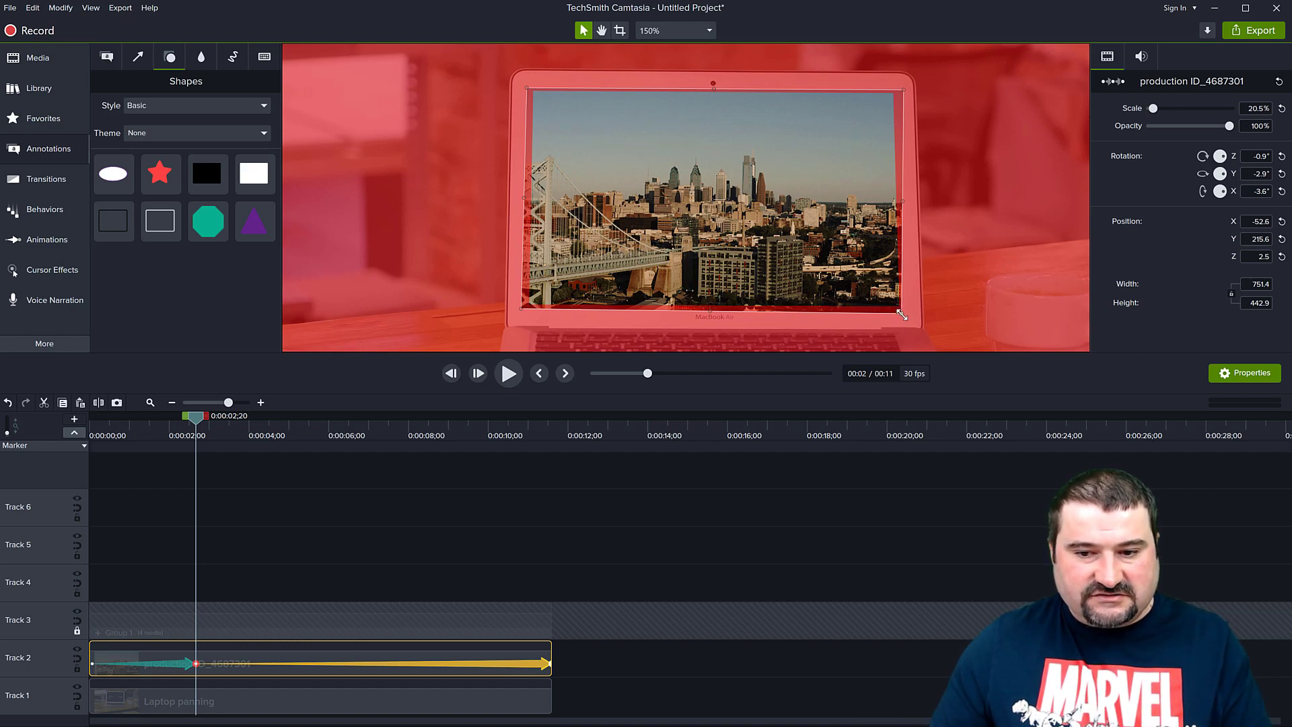
{"action": "left_click_drag", "start_coordinate": [901, 314], "coordinate": [902, 312]}
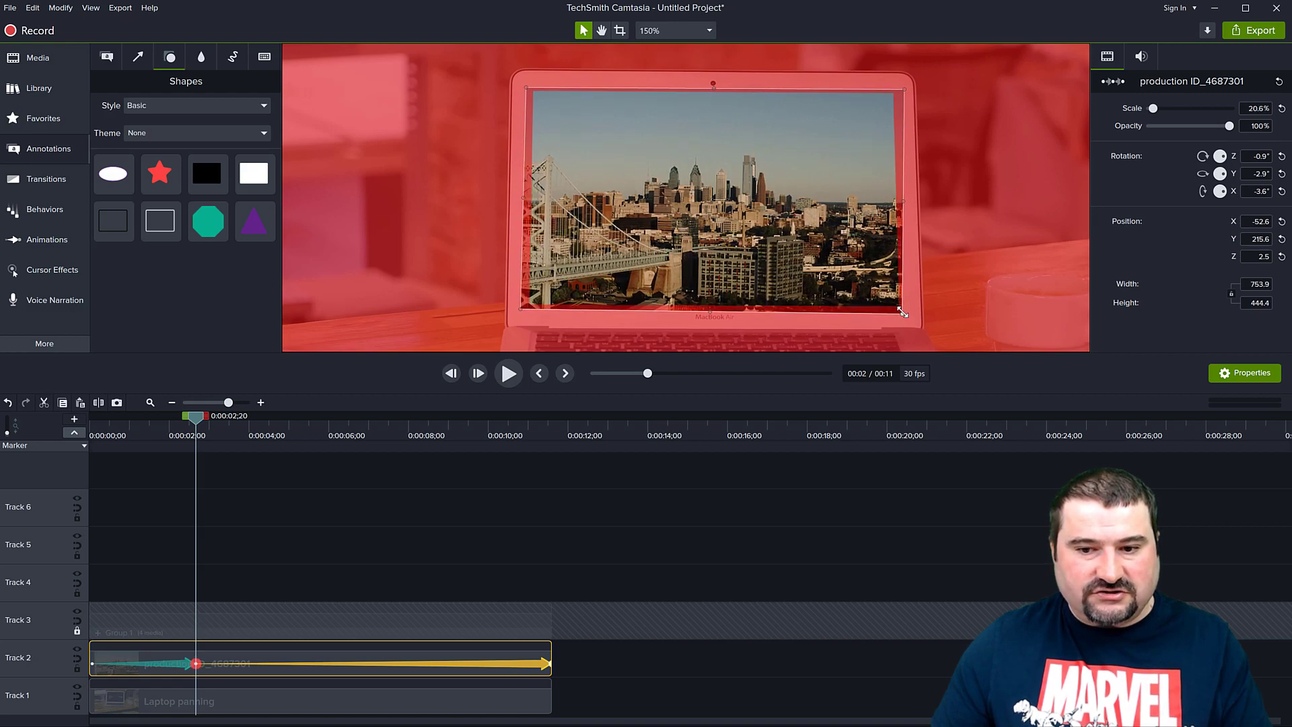
Keyframe the city video at 0:00:07;02 with rotation Z 1.0°, Y 0.9°, X -1.0° and position X 32.5, Y 202.4
{"action": "left_click_drag", "start_coordinate": [196, 414], "coordinate": [370, 422]}
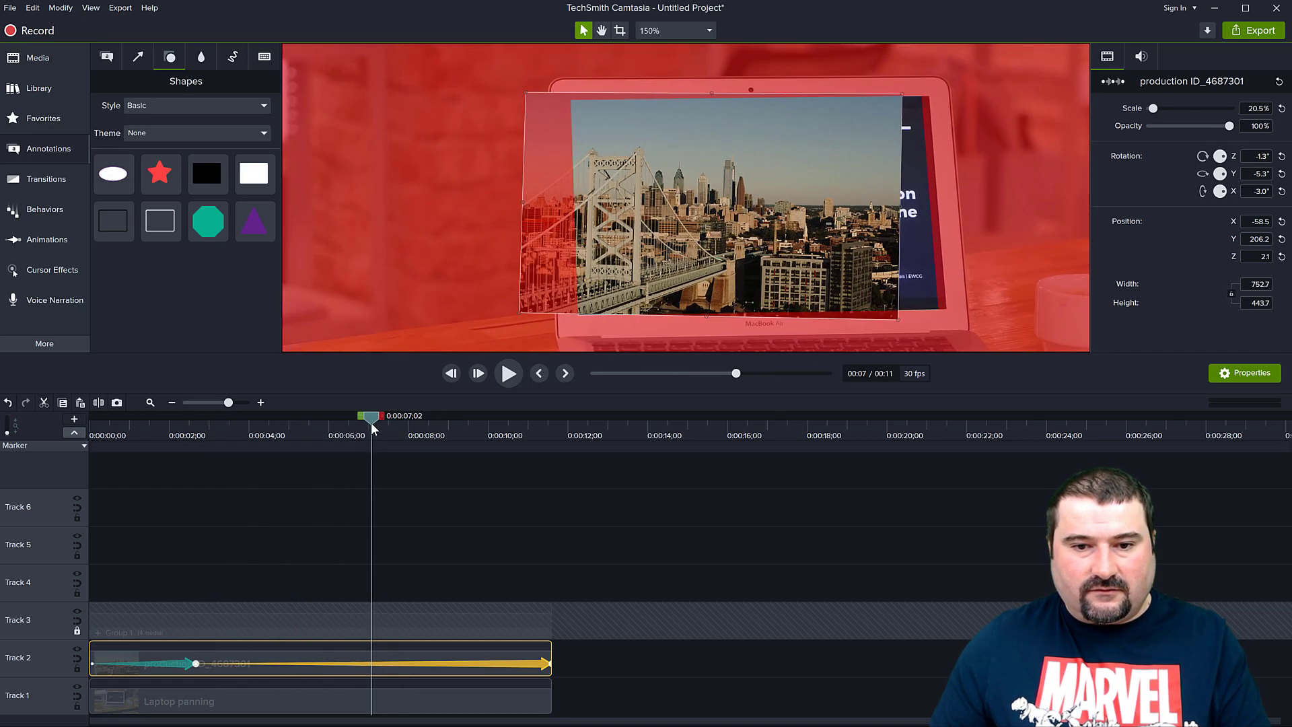
{"action": "left_click_drag", "start_coordinate": [712, 232], "coordinate": [769, 265]}
{"action": "left_click_drag", "start_coordinate": [893, 150], "coordinate": [875, 139]}
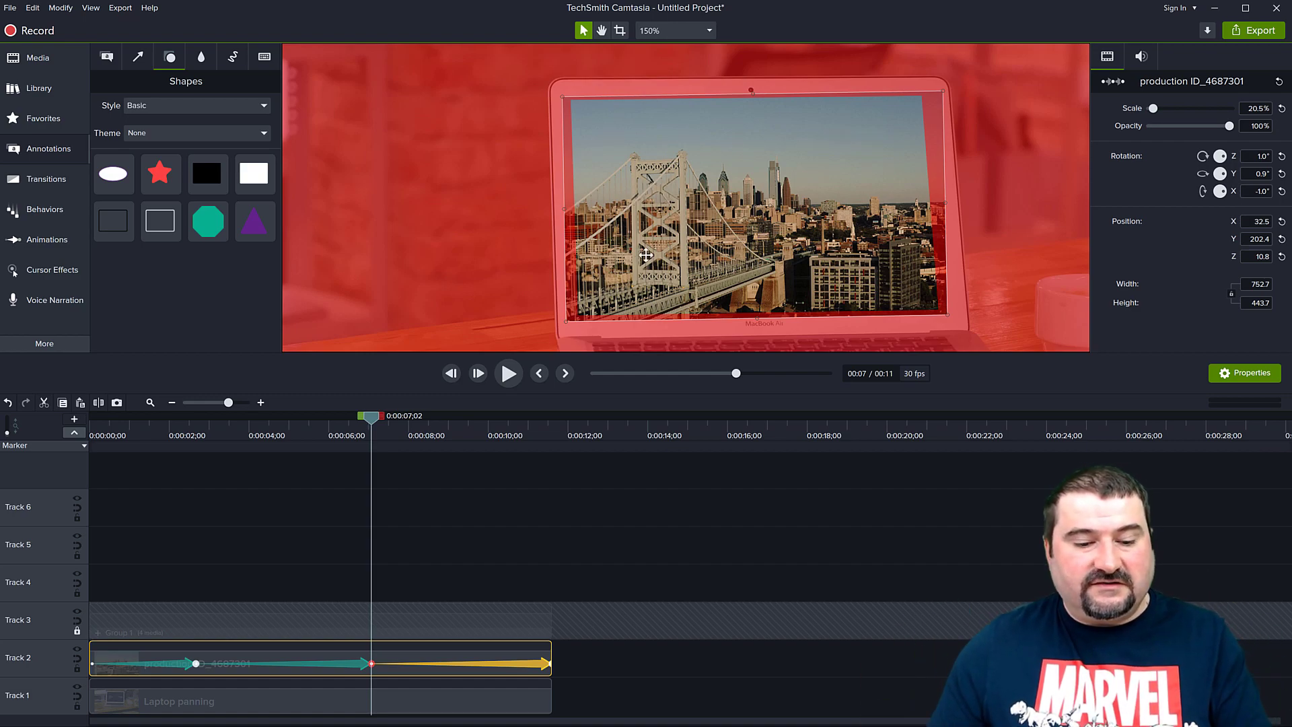
Shorten the last animation on the city video so it ends at 0:00:11;16
{"action": "left_click_drag", "start_coordinate": [378, 435], "coordinate": [389, 421]}
{"action": "left_click_drag", "start_coordinate": [424, 426], "coordinate": [550, 436]}
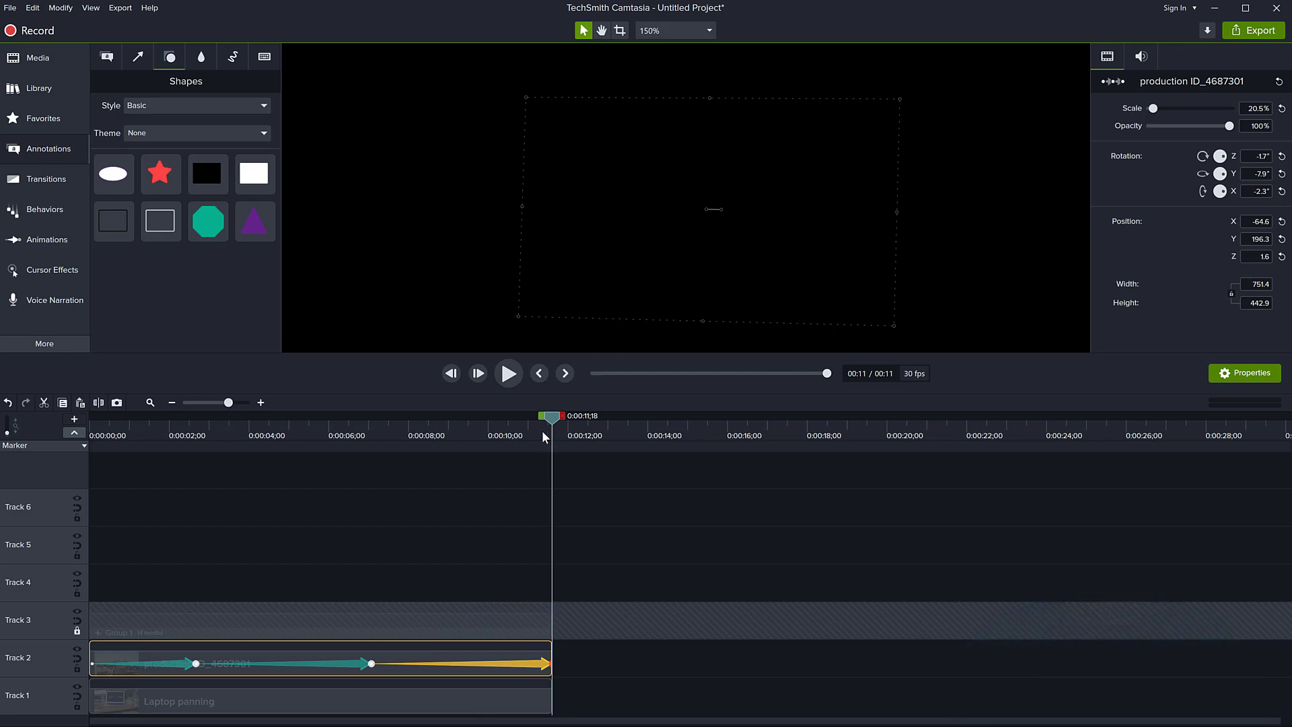
{"action": "left_click", "coordinate": [452, 373]}
{"action": "scroll", "coordinate": [558, 672], "scroll_direction": "up", "scroll_amount": 2, "text": "ctrl"}
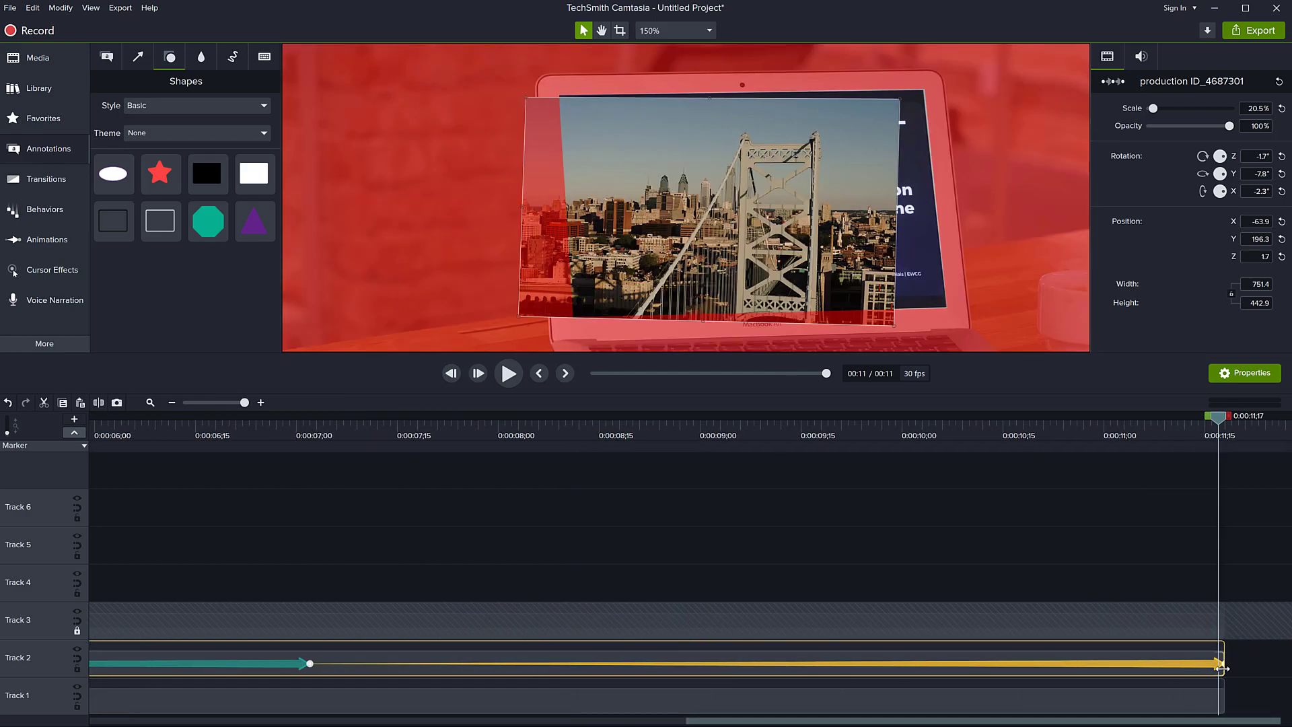
{"action": "mouse_move", "coordinate": [1221, 669]}
{"action": "left_mouse_down"}
{"action": "mouse_move", "coordinate": [1198, 664]}
{"action": "mouse_move", "coordinate": [1210, 663]}
{"action": "left_mouse_up"}
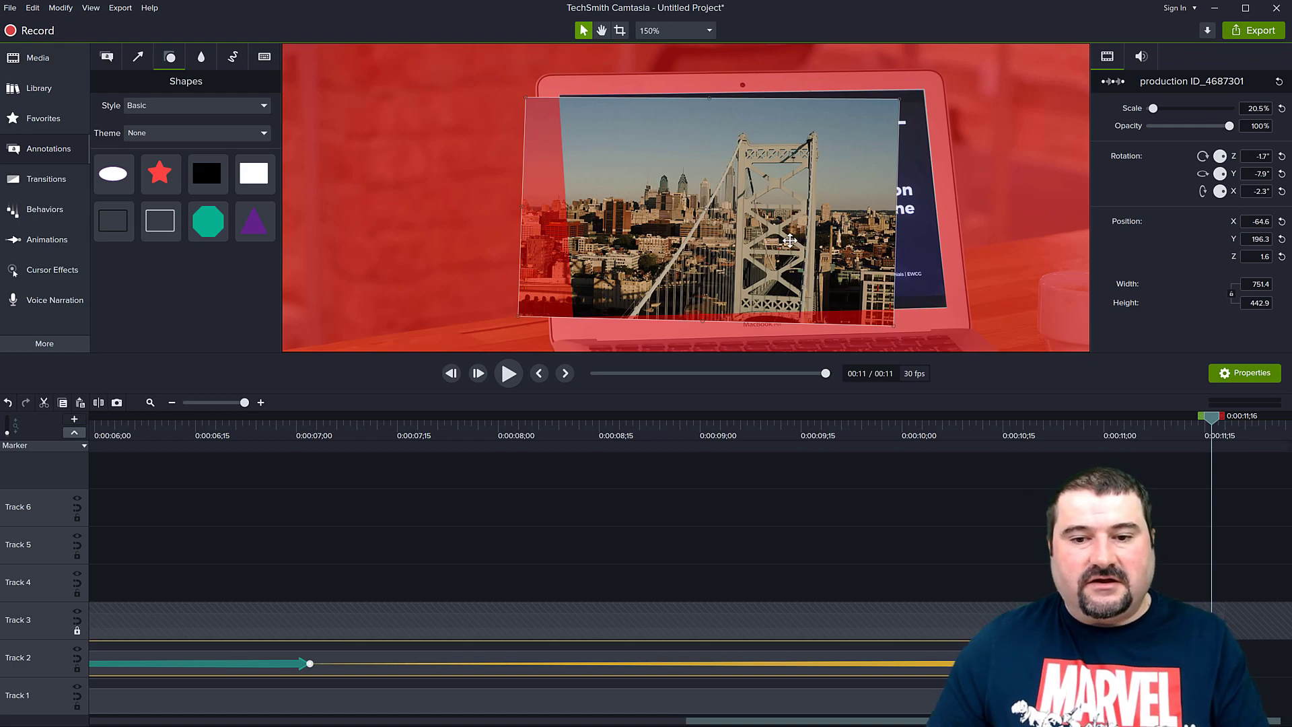
Fit the city video at 0:00:11;16 with rotation Z 2.7°, Y 8.8°, X -4.8°, scale 21.6% and position X 35.7, Y 210.6
{"action": "left_click_drag", "start_coordinate": [790, 241], "coordinate": [826, 248]}
{"action": "left_click_drag", "start_coordinate": [884, 298], "coordinate": [894, 292], "text": "ctrl"}
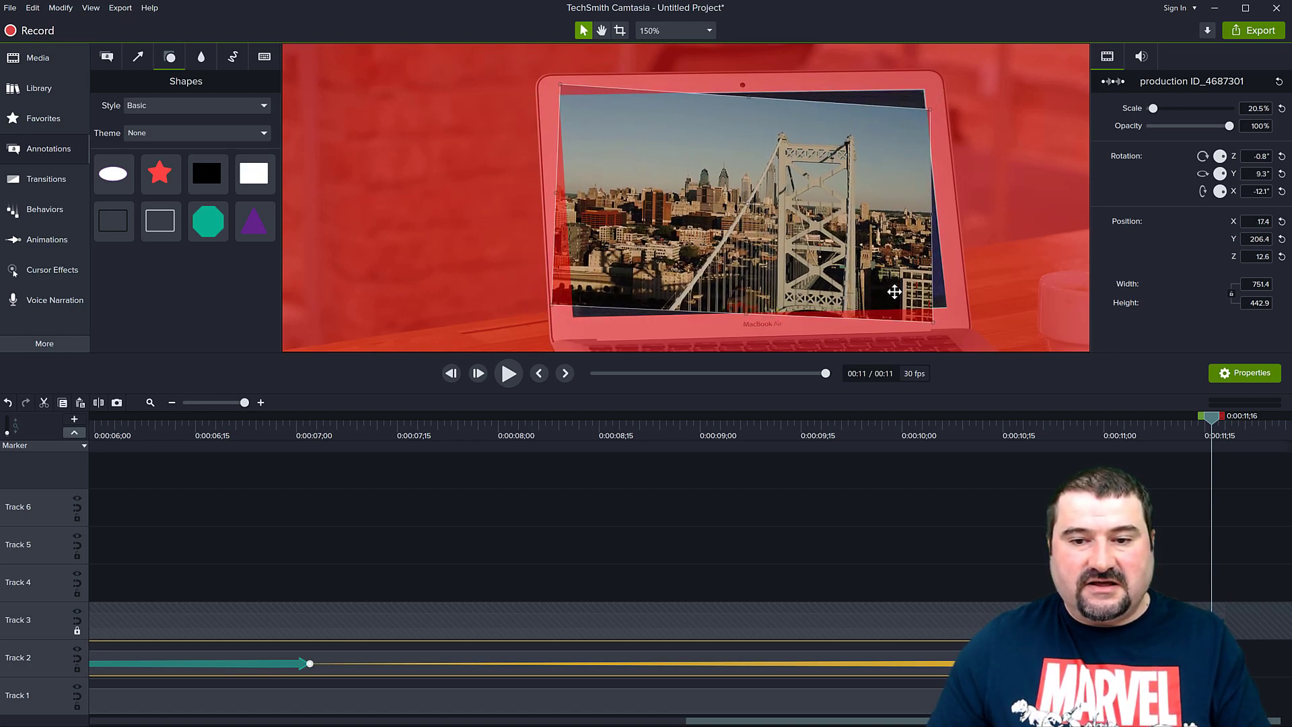
{"action": "left_click_drag", "start_coordinate": [579, 248], "coordinate": [586, 271], "text": "ctrl"}
{"action": "left_click_drag", "start_coordinate": [822, 134], "coordinate": [802, 117], "text": "ctrl"}
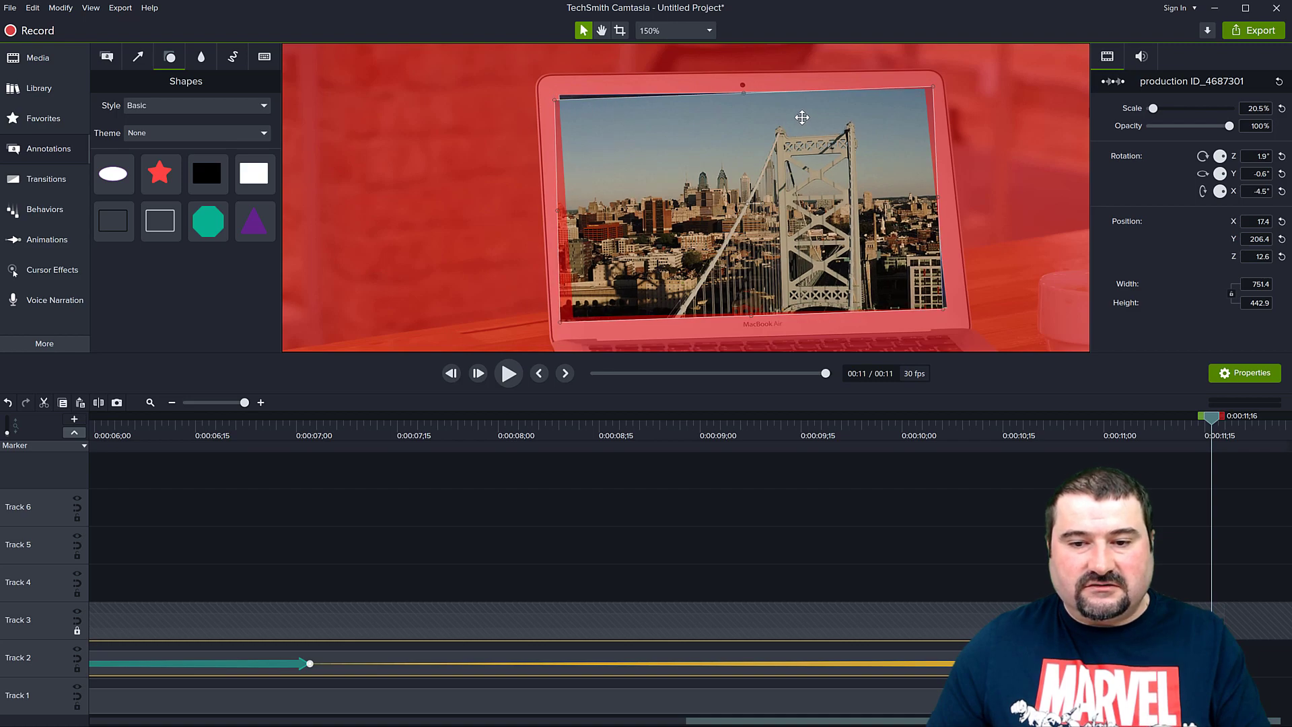
{"action": "mouse_move", "coordinate": [636, 135]}
{"action": "left_mouse_down", "text": "ctrl"}
{"action": "mouse_move", "coordinate": [629, 124]}
{"action": "mouse_move", "coordinate": [645, 131]}
{"action": "left_mouse_up", "text": "ctrl"}
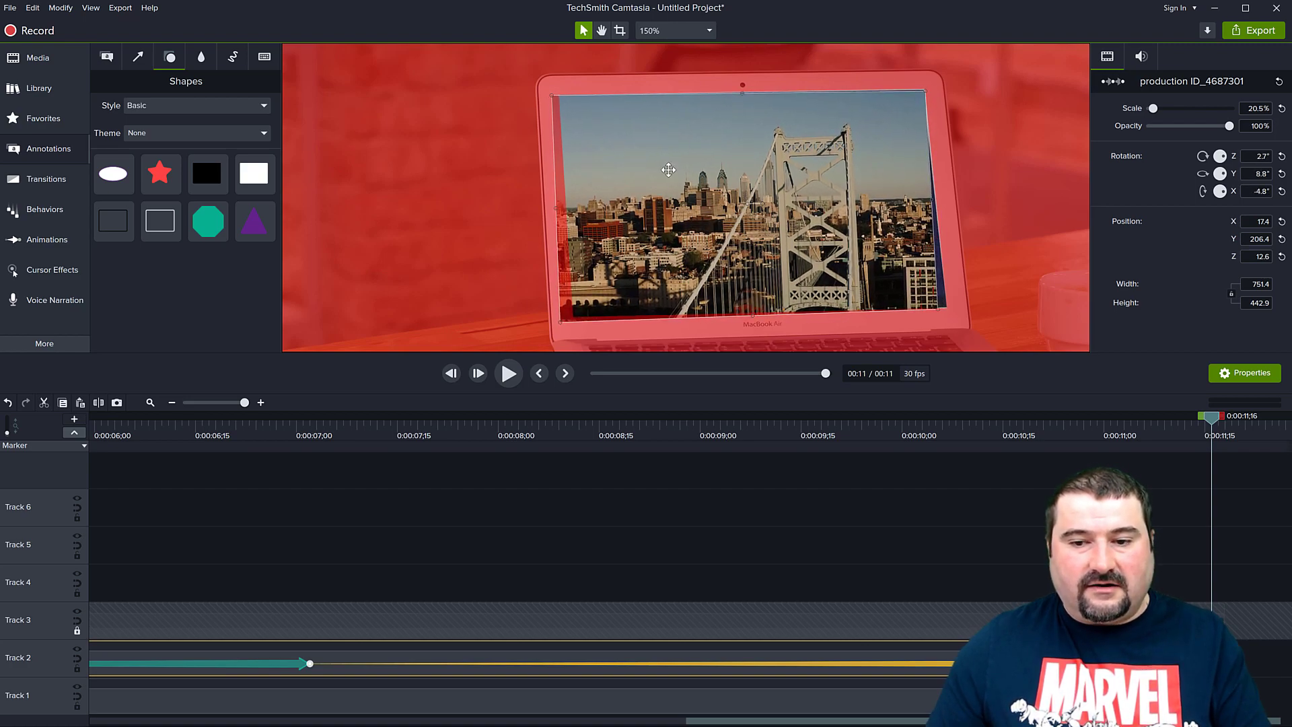
{"action": "scroll", "coordinate": [676, 185], "scroll_direction": "up", "scroll_amount": 1}
{"action": "left_click_drag", "start_coordinate": [677, 185], "coordinate": [685, 201]}
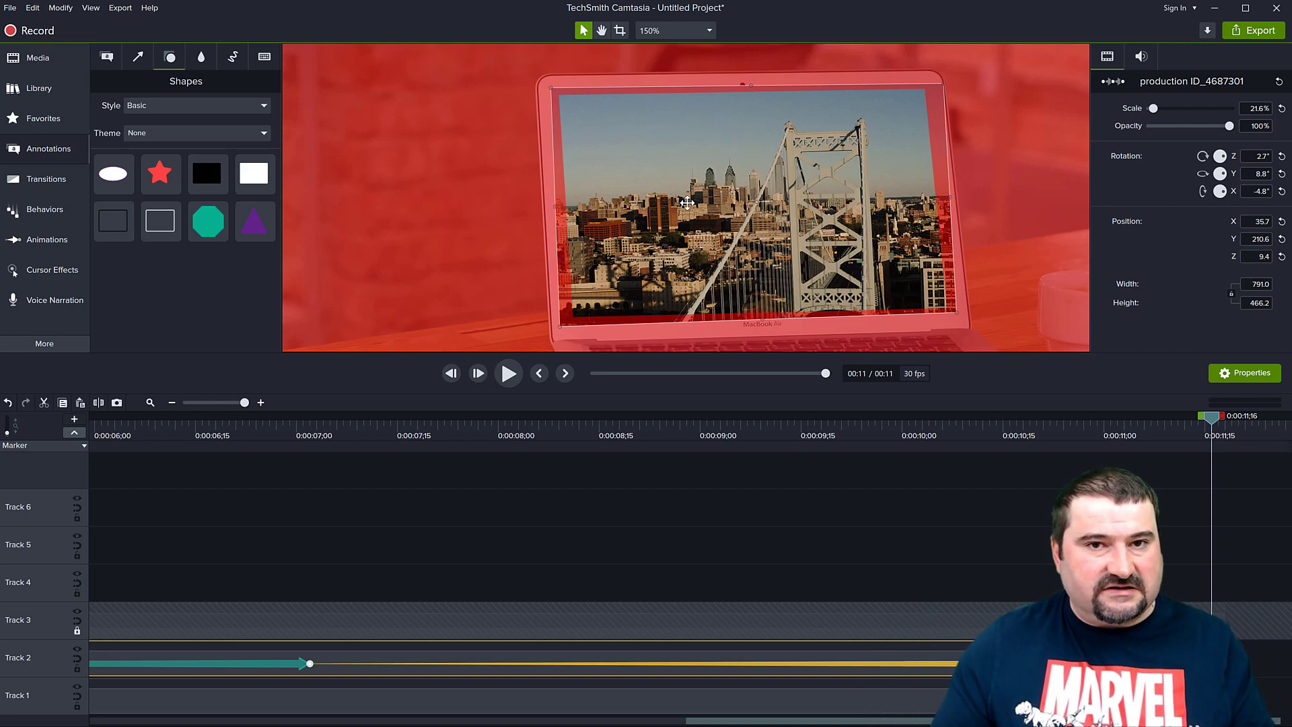
Keyframe the city video at 0:00:09;07 with rotation Z 1.9°, Y 4.5°, X -6.3° and position X 38.0, Y 202.4
{"action": "left_click_drag", "start_coordinate": [1211, 418], "coordinate": [749, 466]}
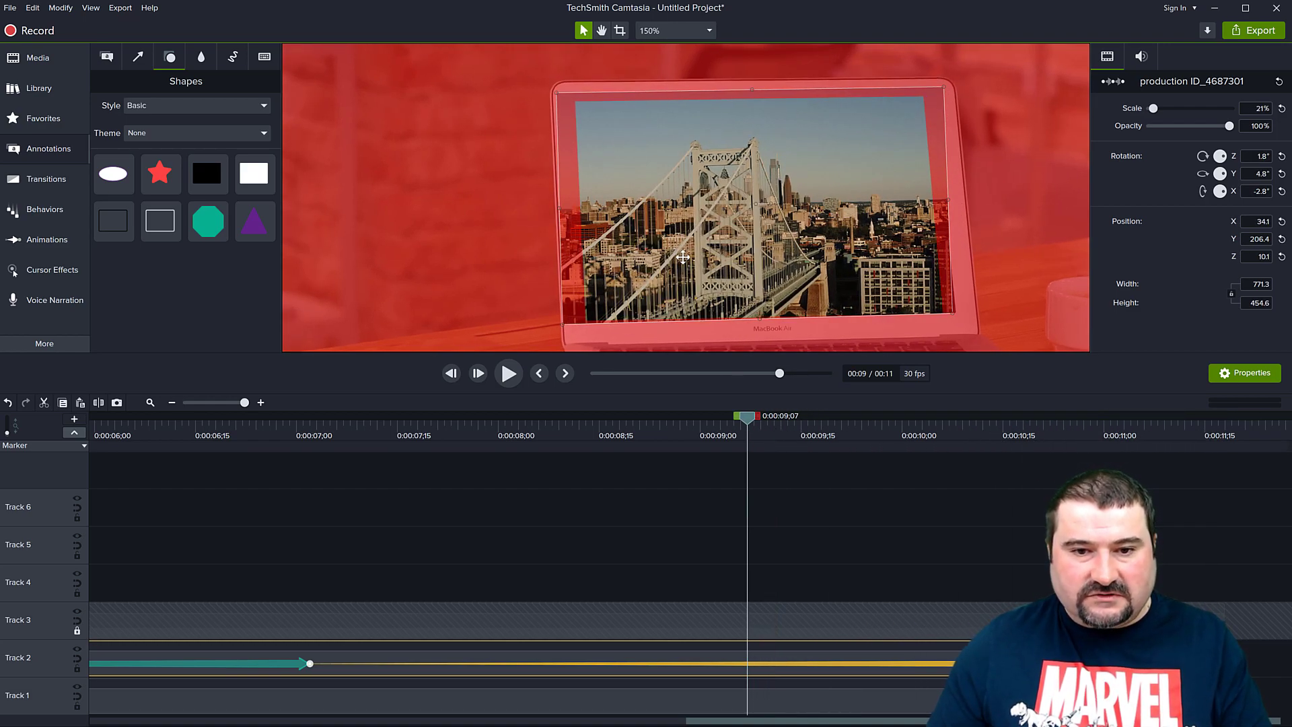
{"action": "left_click_drag", "start_coordinate": [681, 251], "coordinate": [700, 267]}
{"action": "left_click_drag", "start_coordinate": [600, 126], "coordinate": [596, 119]}
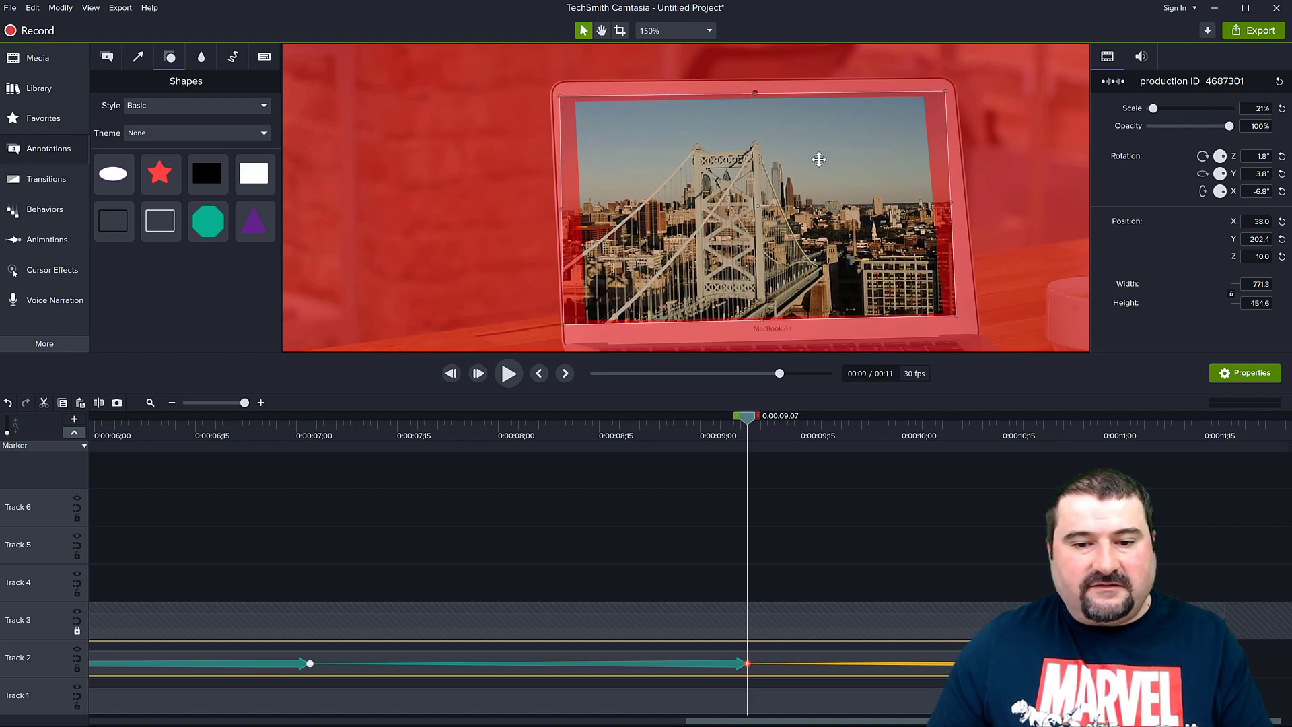
{"action": "left_click_drag", "start_coordinate": [625, 195], "coordinate": [648, 207]}
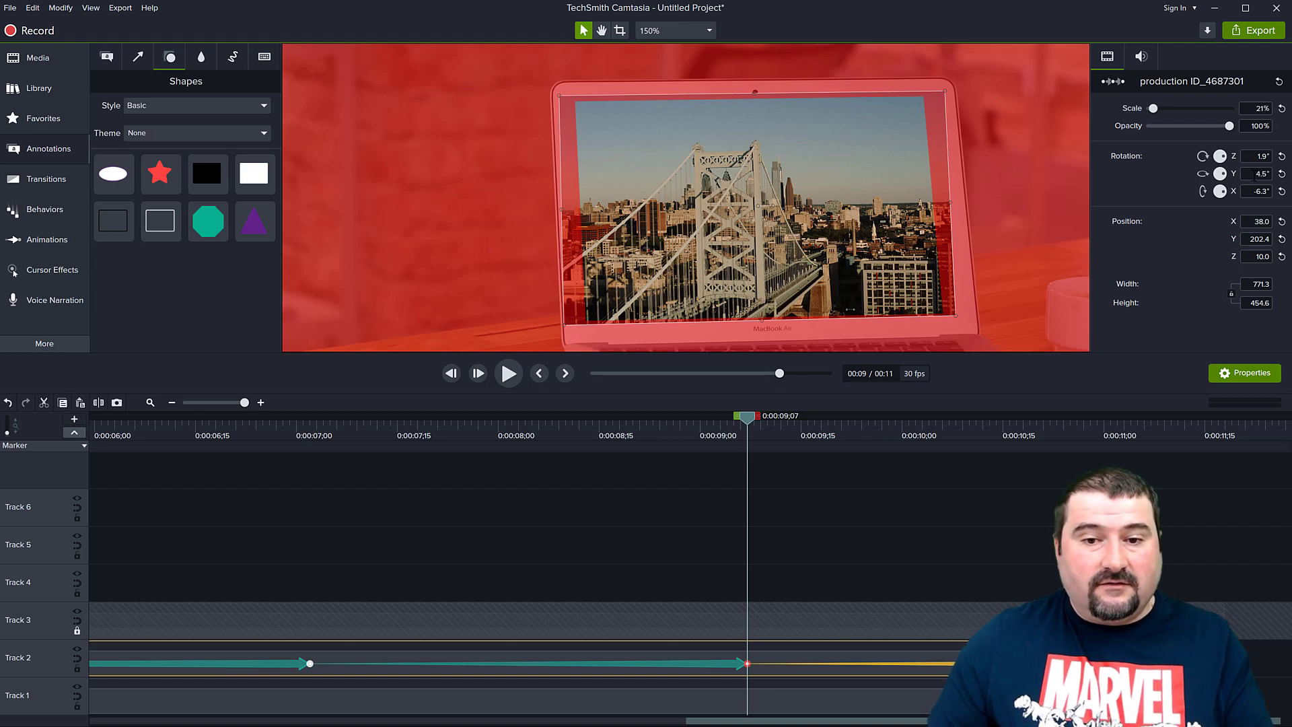
Set the city video's Y rotation at 0:00:09;07 to 3.0°
{"action": "left_click", "coordinate": [1255, 174]}
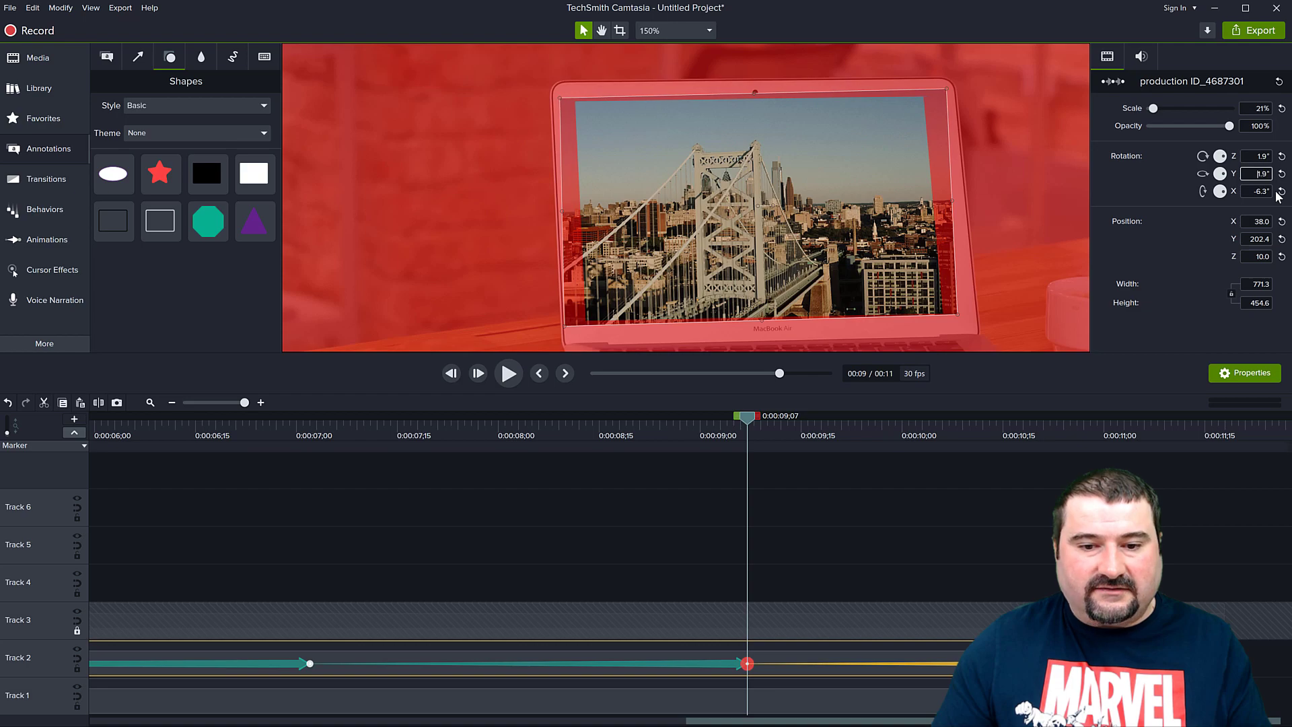
{"action": "key", "text": "Up"}
{"action": "key", "text": "Up"}
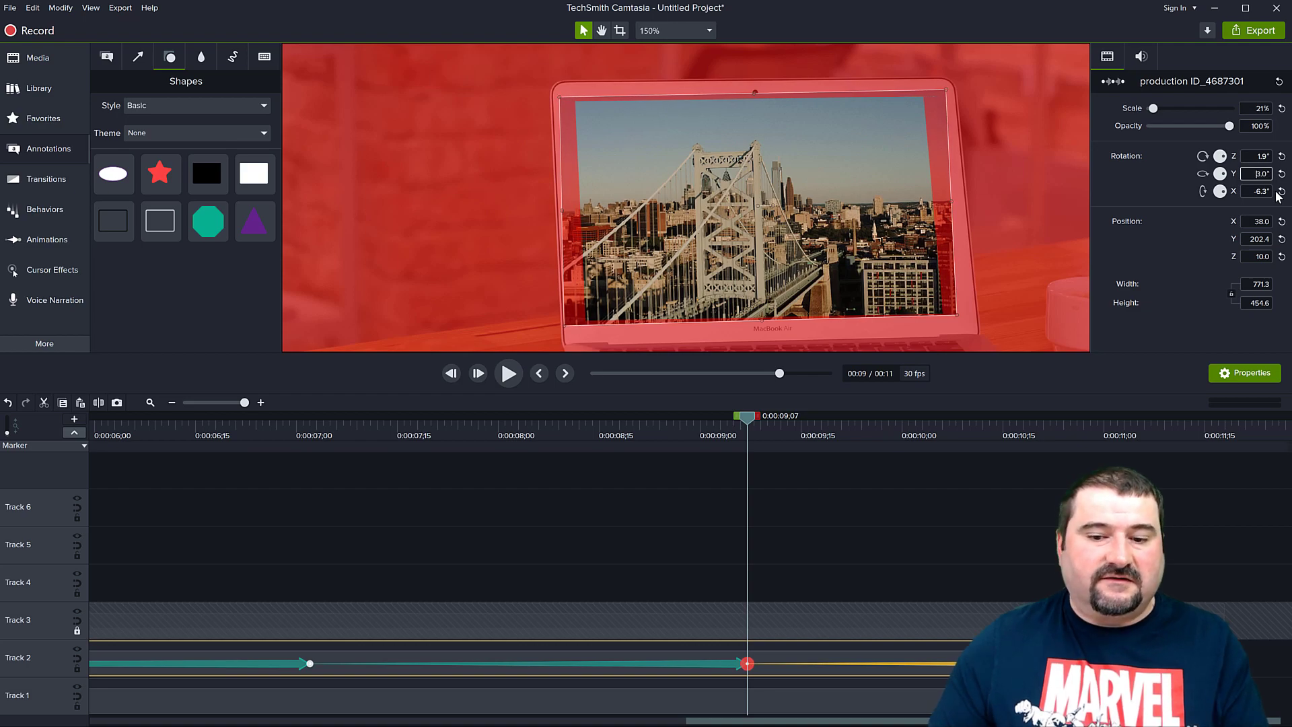
Keyframe the city video at 0:00:04;22 with position X -25.9, Y 212.1 to fit the laptop screen
{"action": "left_click_drag", "start_coordinate": [752, 424], "coordinate": [518, 441]}
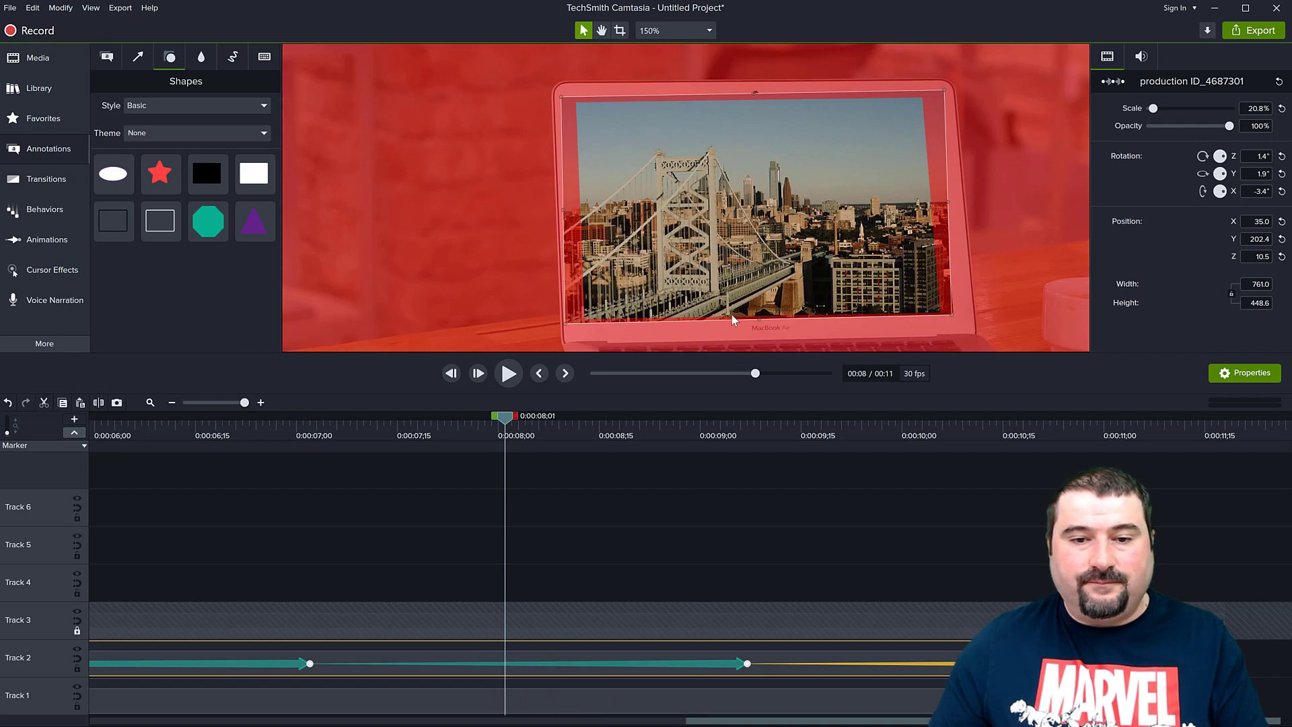
{"action": "left_click_drag", "start_coordinate": [500, 424], "coordinate": [545, 466]}
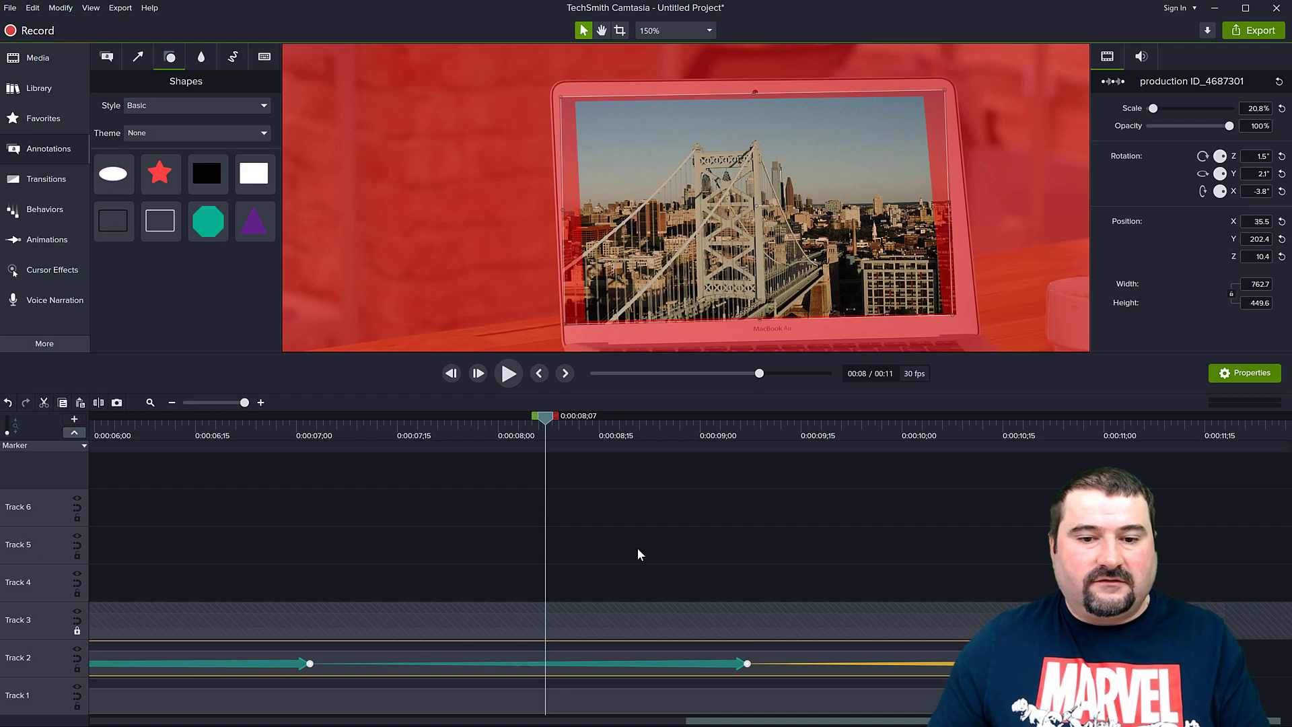
{"action": "scroll", "coordinate": [638, 549], "scroll_direction": "down", "scroll_amount": 2}
{"action": "scroll", "coordinate": [637, 555], "scroll_direction": "down", "scroll_amount": 1}
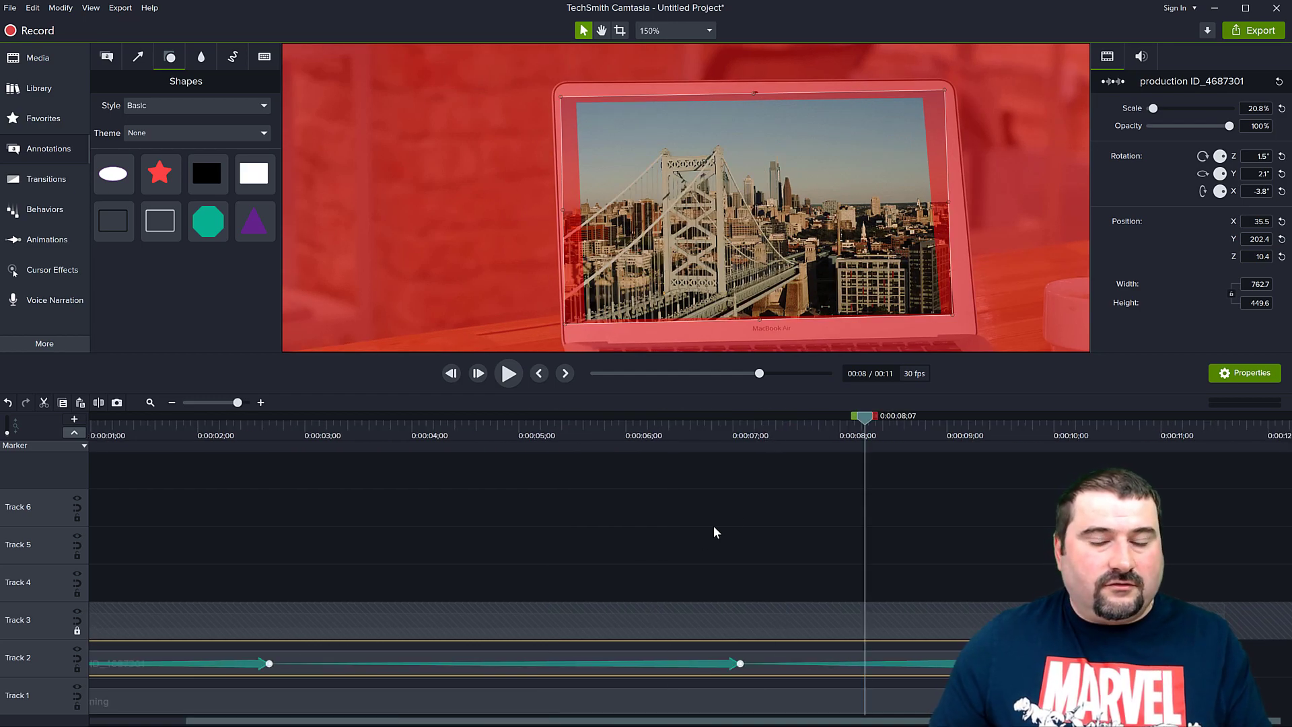
{"action": "left_click_drag", "start_coordinate": [856, 424], "coordinate": [491, 440]}
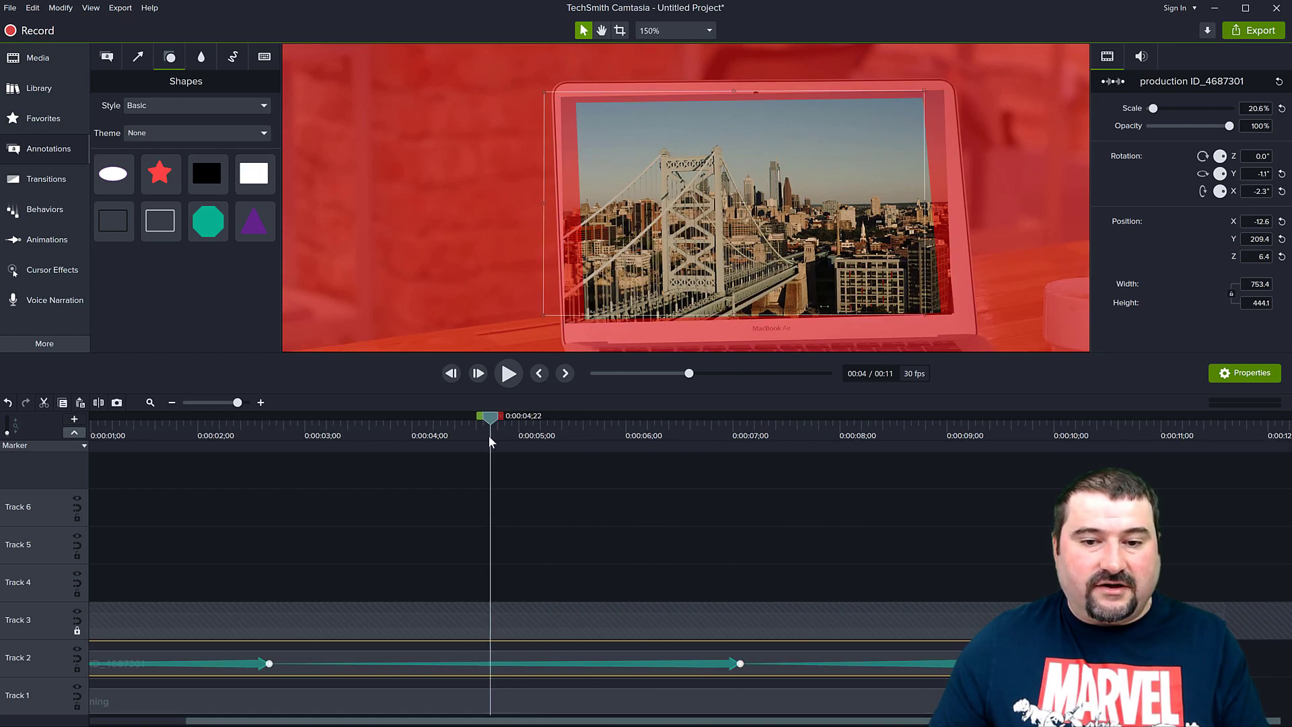
{"action": "left_click_drag", "start_coordinate": [647, 212], "coordinate": [640, 210]}
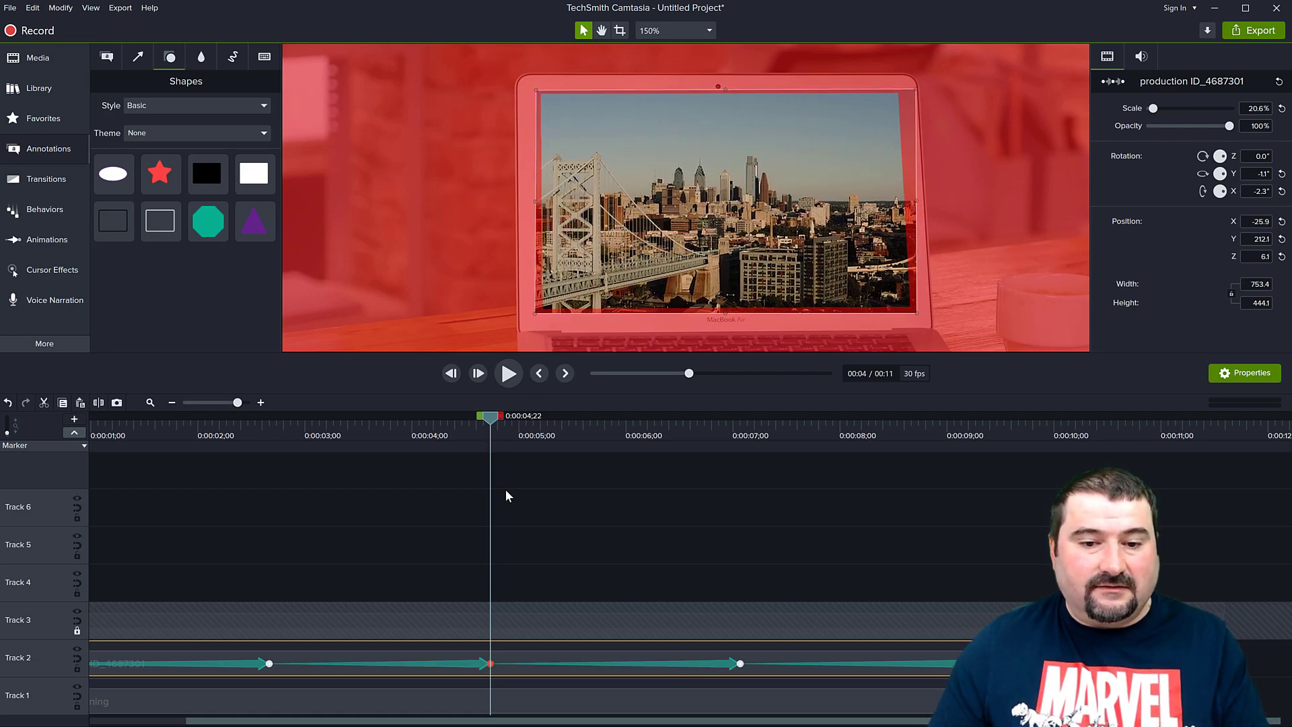
Play the whole timeline from the start to check how the city video follows the laptop screen
{"action": "left_click_drag", "start_coordinate": [490, 418], "coordinate": [226, 419]}
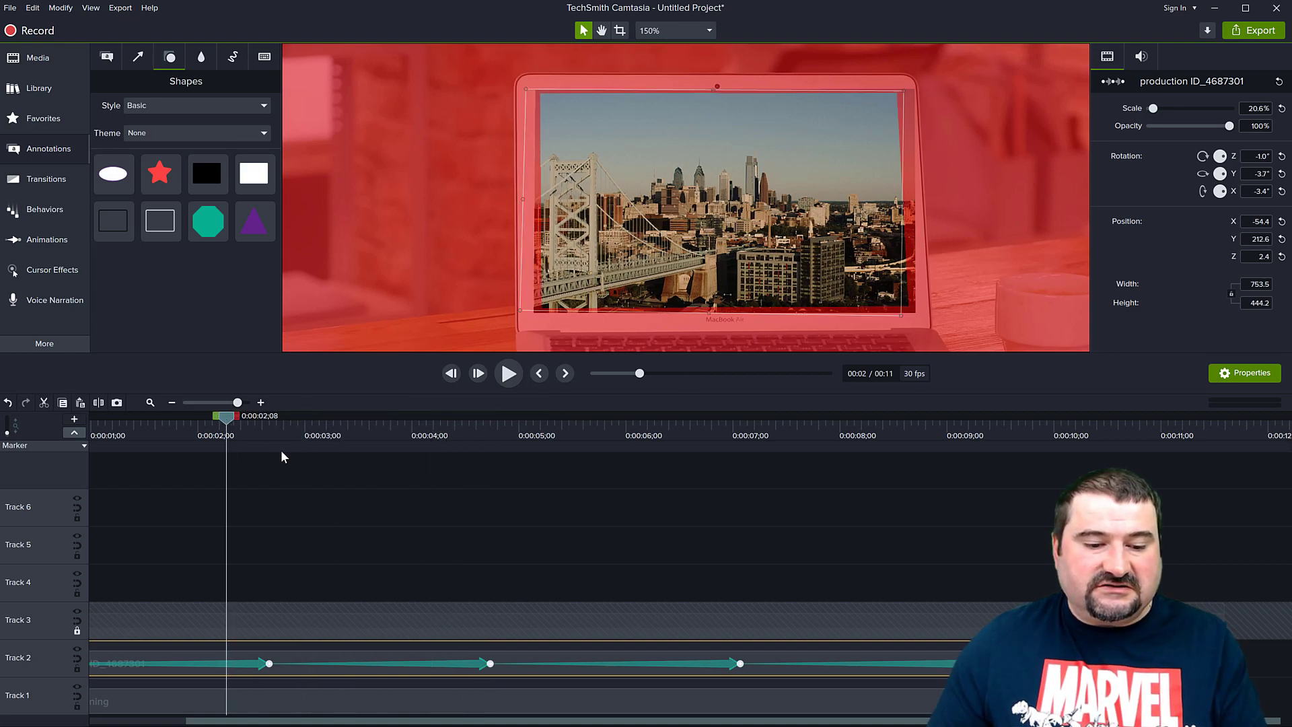
{"action": "scroll", "coordinate": [378, 577], "scroll_direction": "down", "scroll_amount": 2}
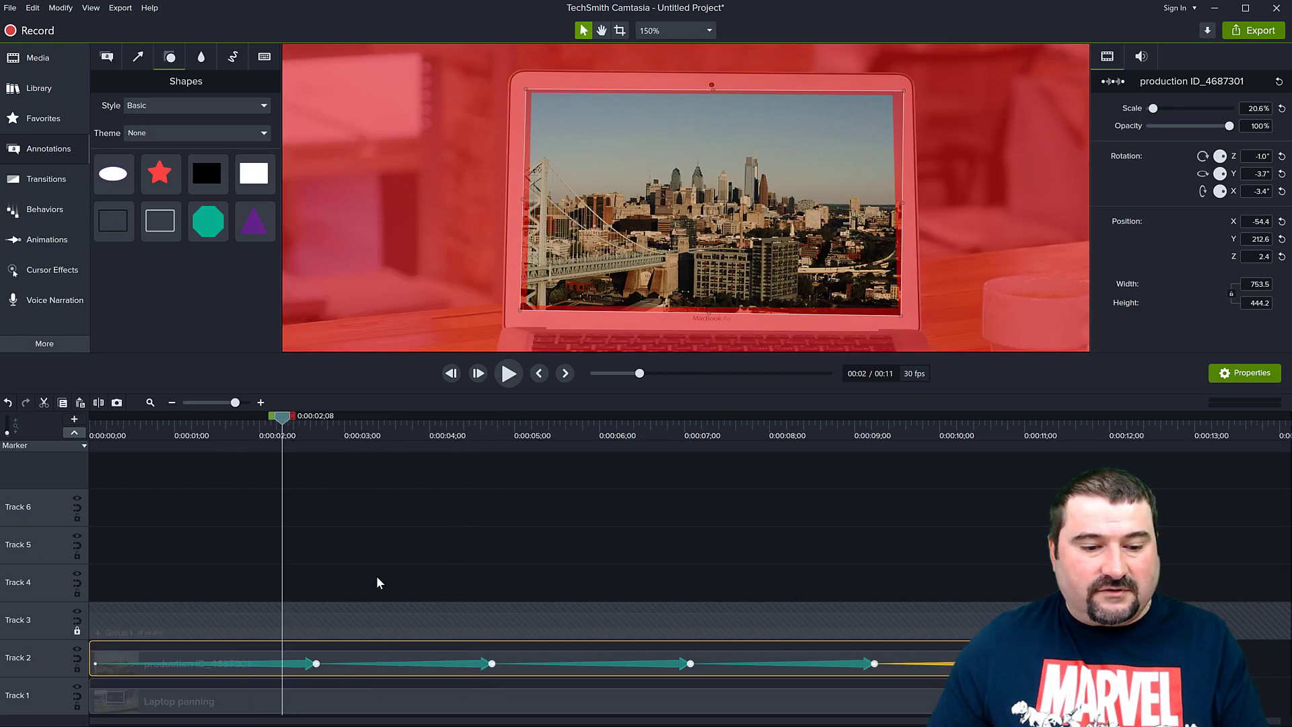
{"action": "left_click_drag", "start_coordinate": [277, 424], "coordinate": [94, 424]}
{"action": "key", "text": "space"}
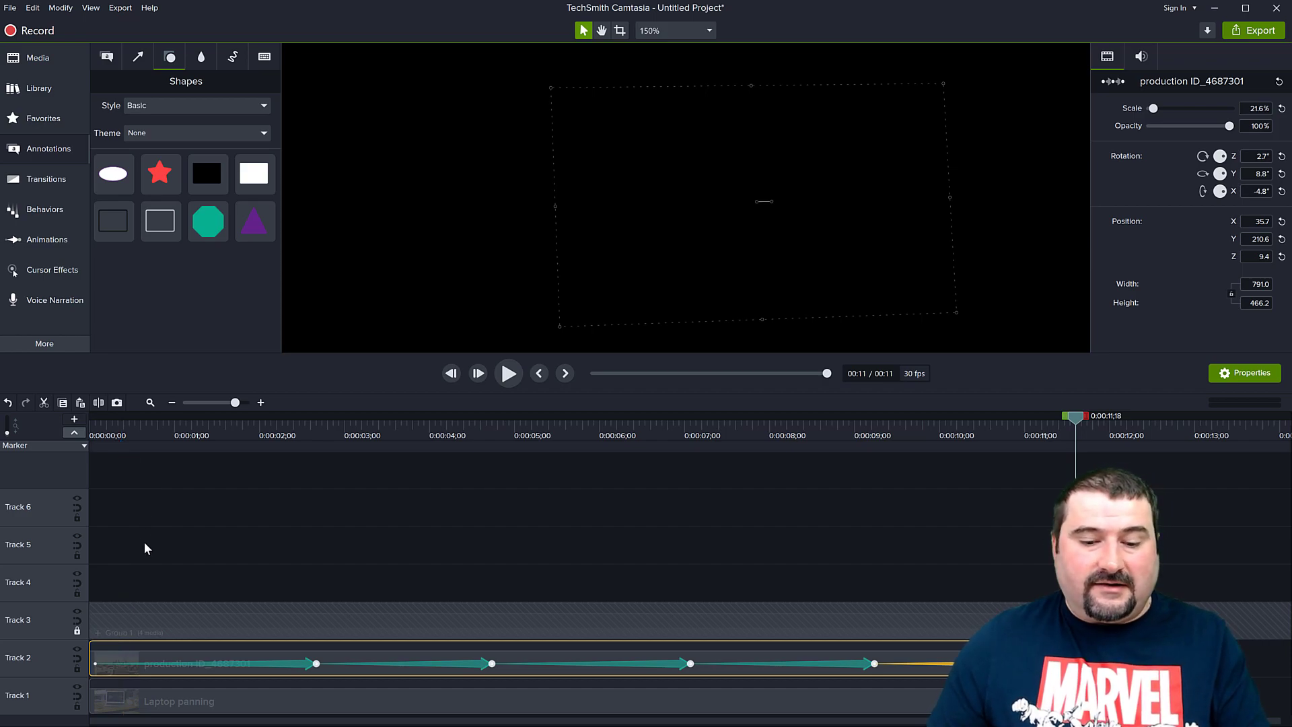
Unlock Track 3 and shift the red mask group slightly at 0:00:03;10 to position X -6.7, Y 1.3
{"action": "scroll", "coordinate": [154, 541], "scroll_direction": "up", "scroll_amount": 1}
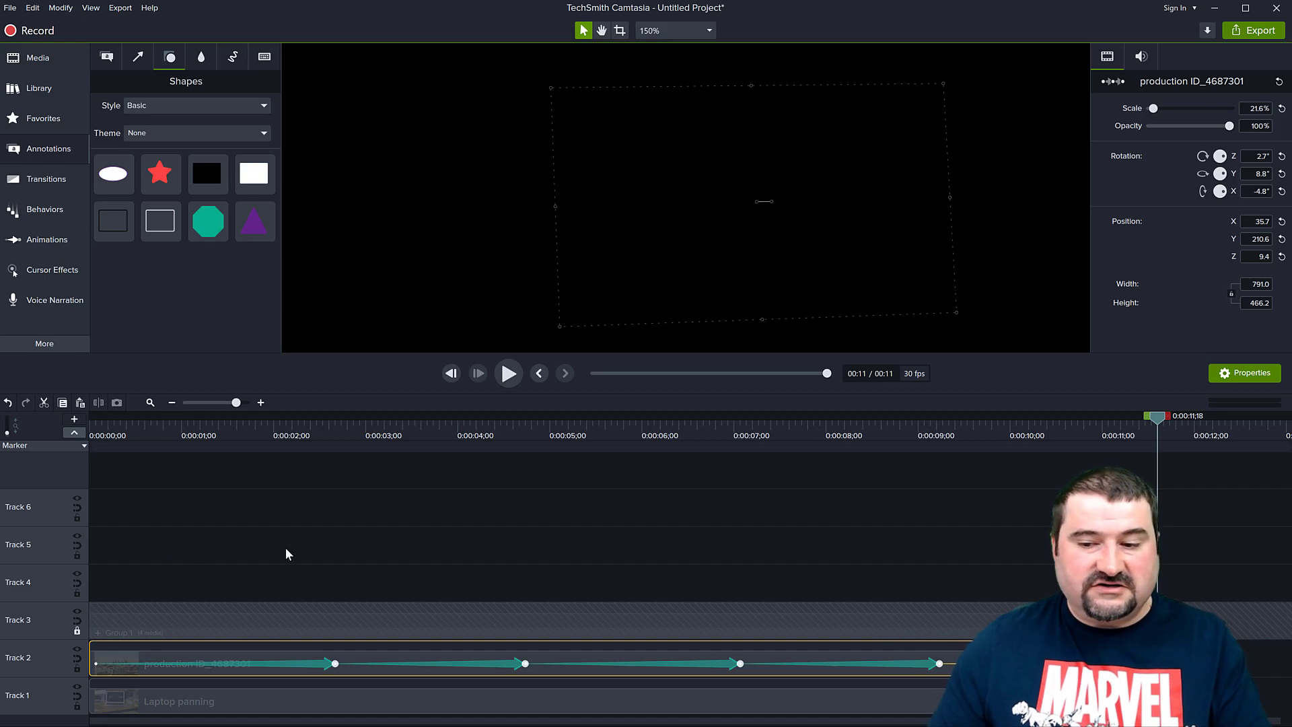
{"action": "left_click_drag", "start_coordinate": [1148, 421], "coordinate": [396, 419]}
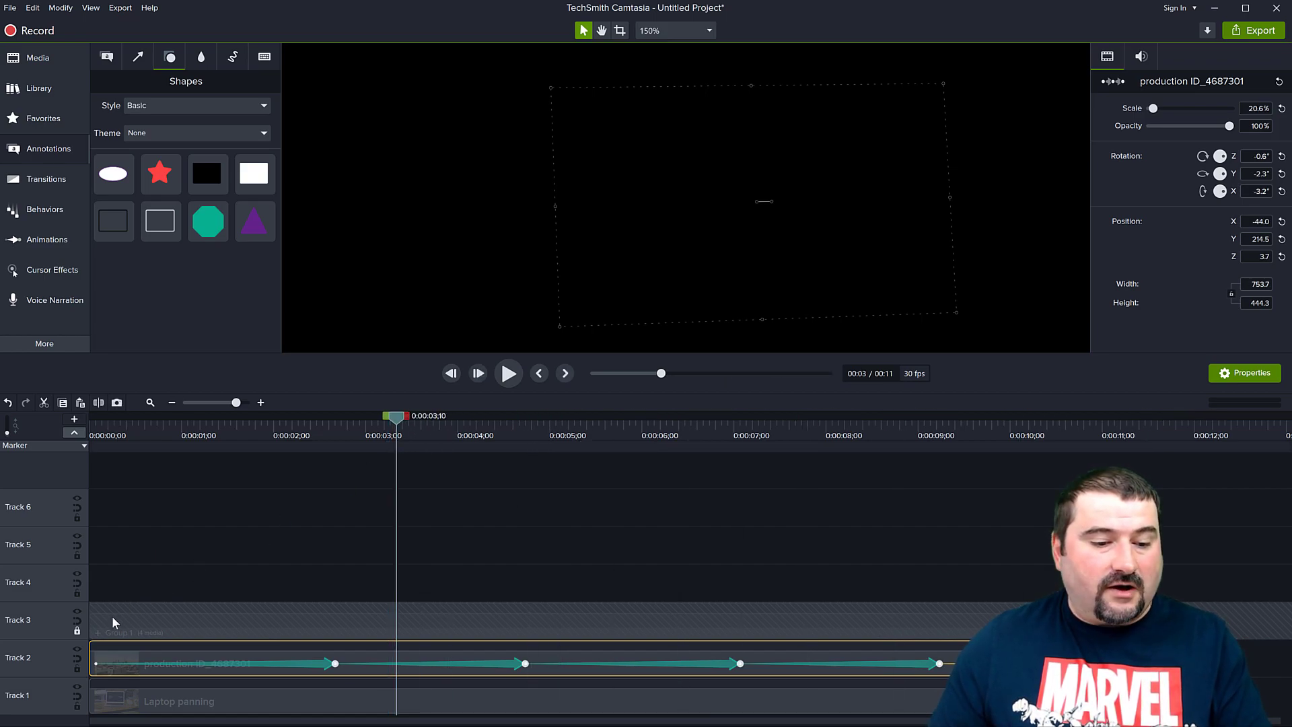
{"action": "left_click", "coordinate": [77, 632]}
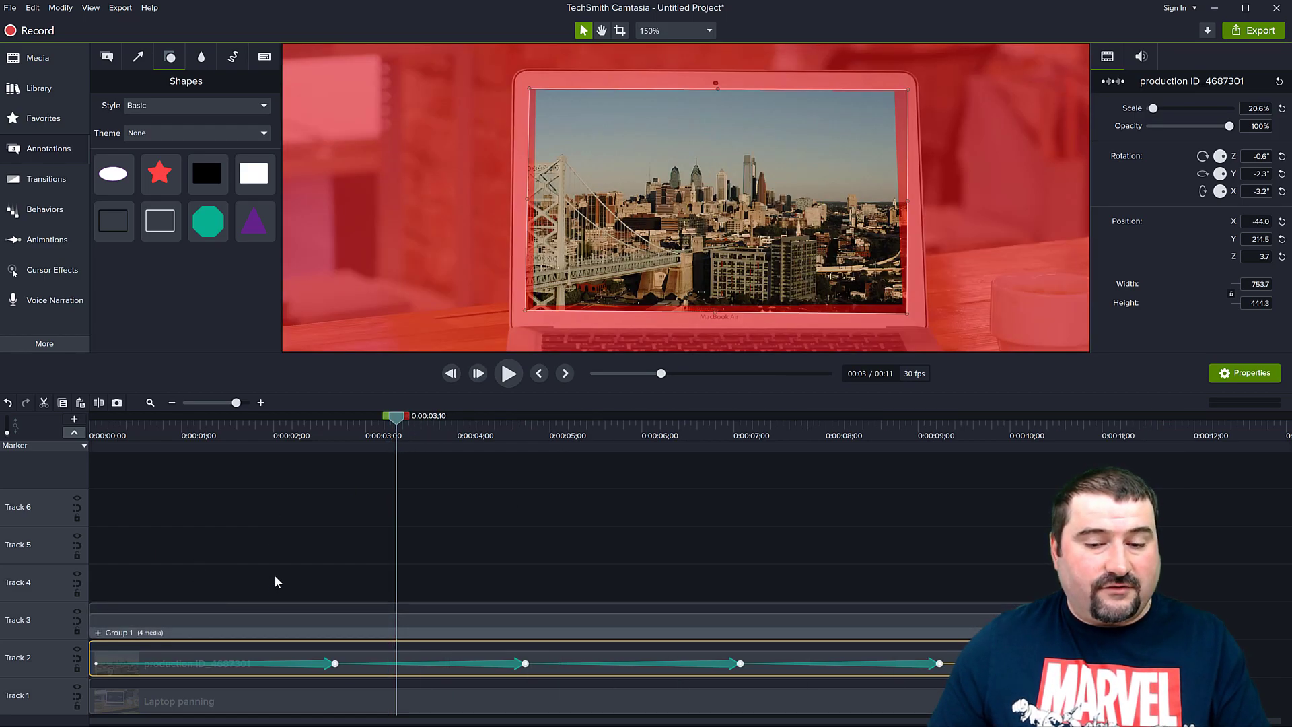
{"action": "scroll", "coordinate": [638, 256], "scroll_direction": "down", "scroll_amount": 2}
{"action": "key", "text": "space"}
{"action": "left_click_drag", "start_coordinate": [644, 291], "coordinate": [621, 199]}
{"action": "scroll", "coordinate": [621, 199], "scroll_direction": "down", "scroll_amount": 1}
{"action": "left_click", "coordinate": [578, 330]}
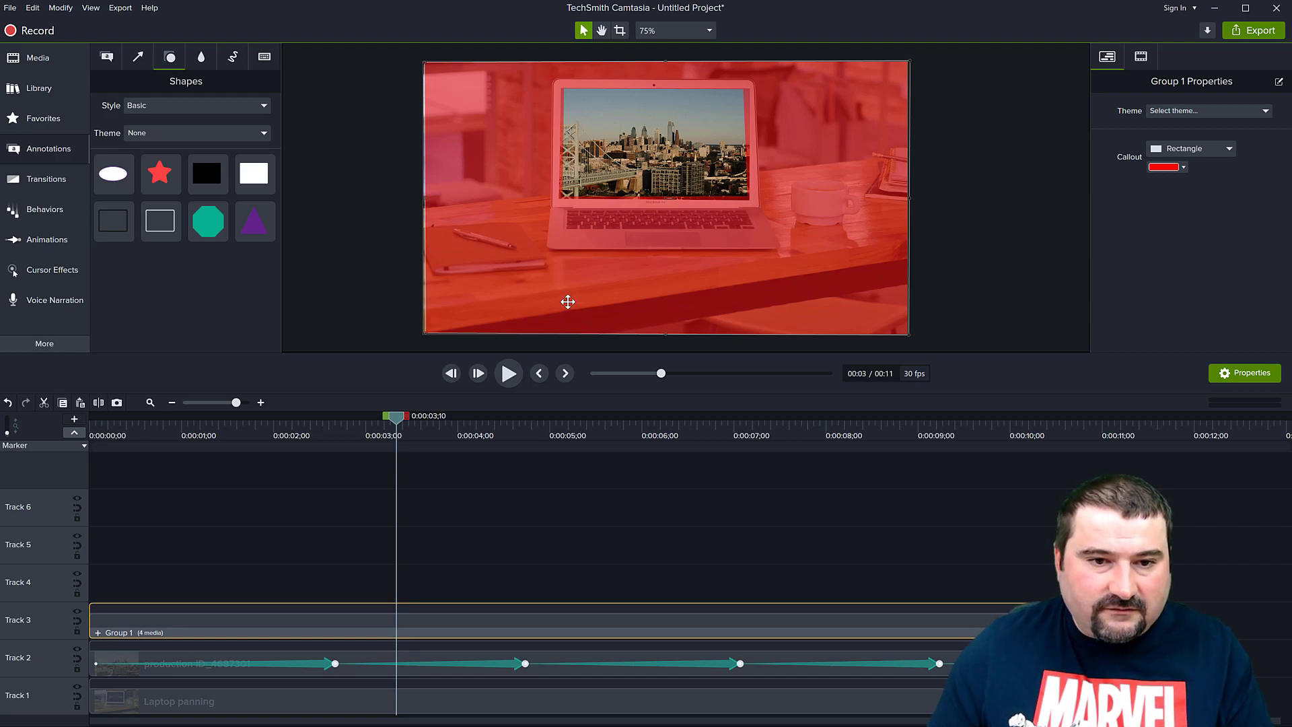
{"action": "left_click_drag", "start_coordinate": [568, 301], "coordinate": [566, 301]}
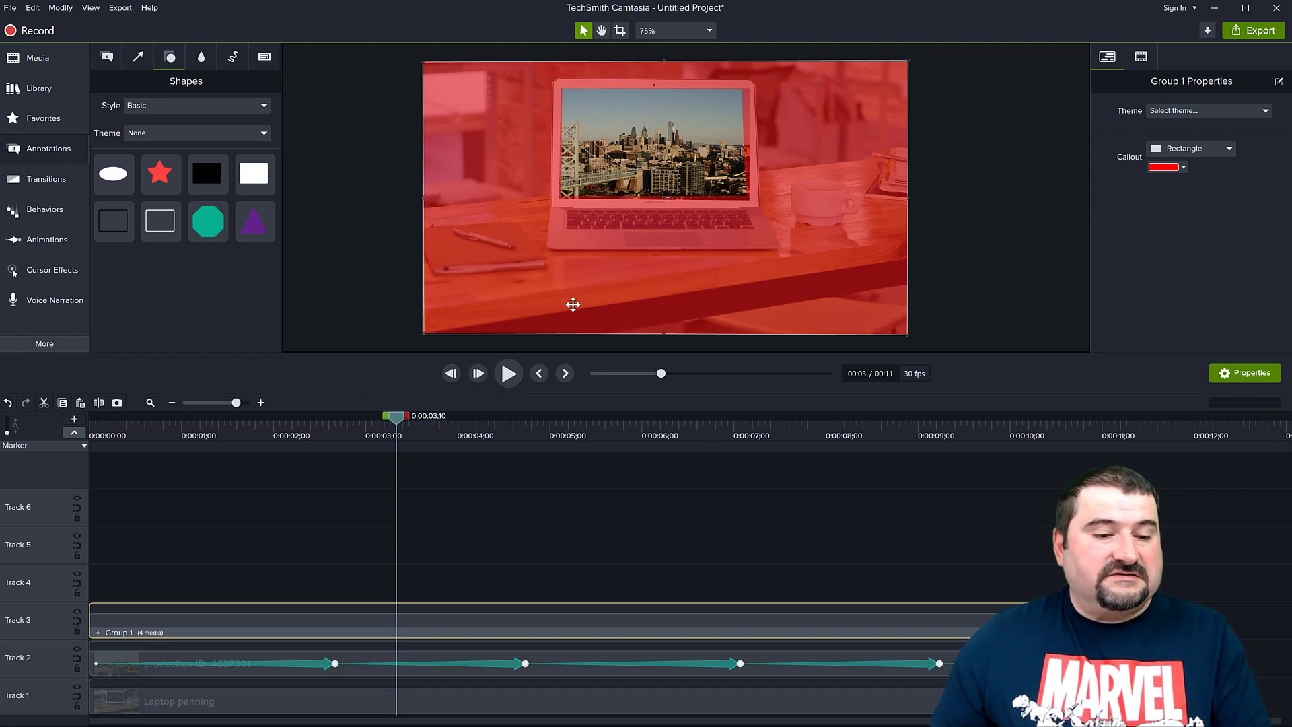
Apply the Media Matte effect to Group 1 on Track 3 and set its mode to Alpha Invert
{"action": "left_click", "coordinate": [45, 342]}
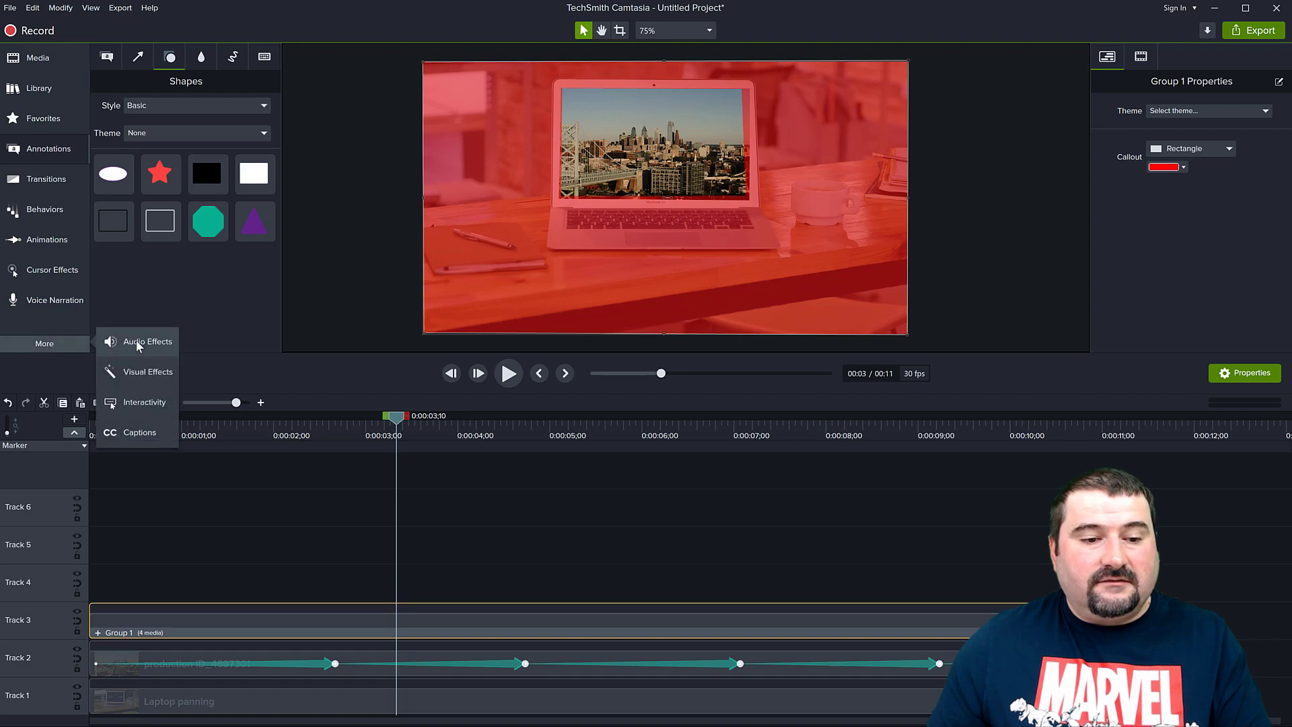
{"action": "left_click", "coordinate": [146, 372]}
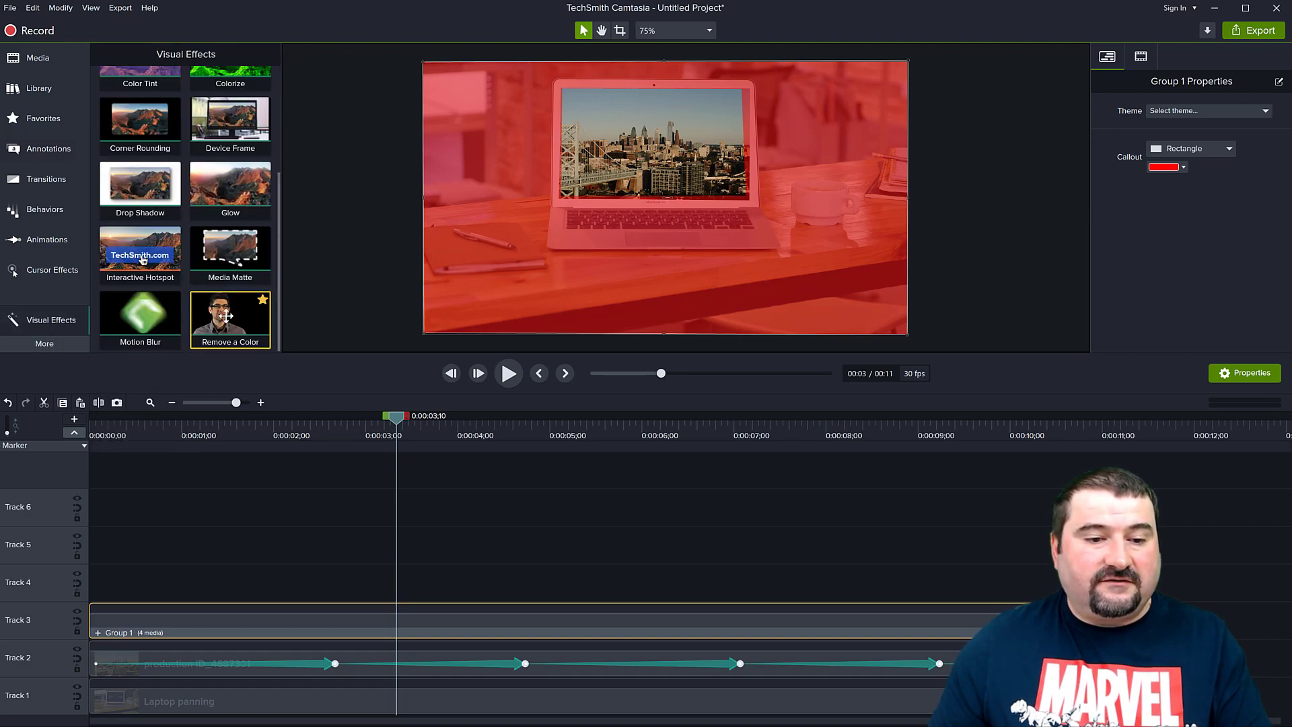
{"action": "left_click_drag", "start_coordinate": [226, 316], "coordinate": [322, 628]}
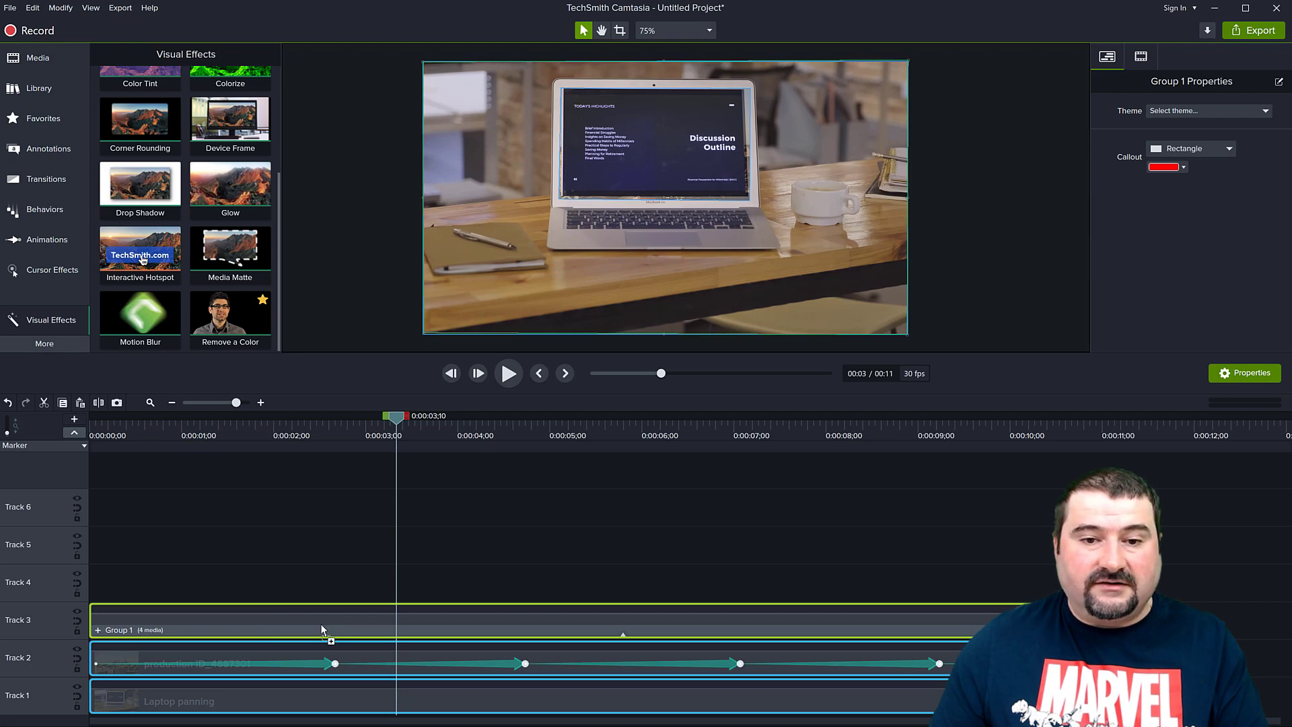
{"action": "left_click_drag", "start_coordinate": [322, 629], "coordinate": [320, 623]}
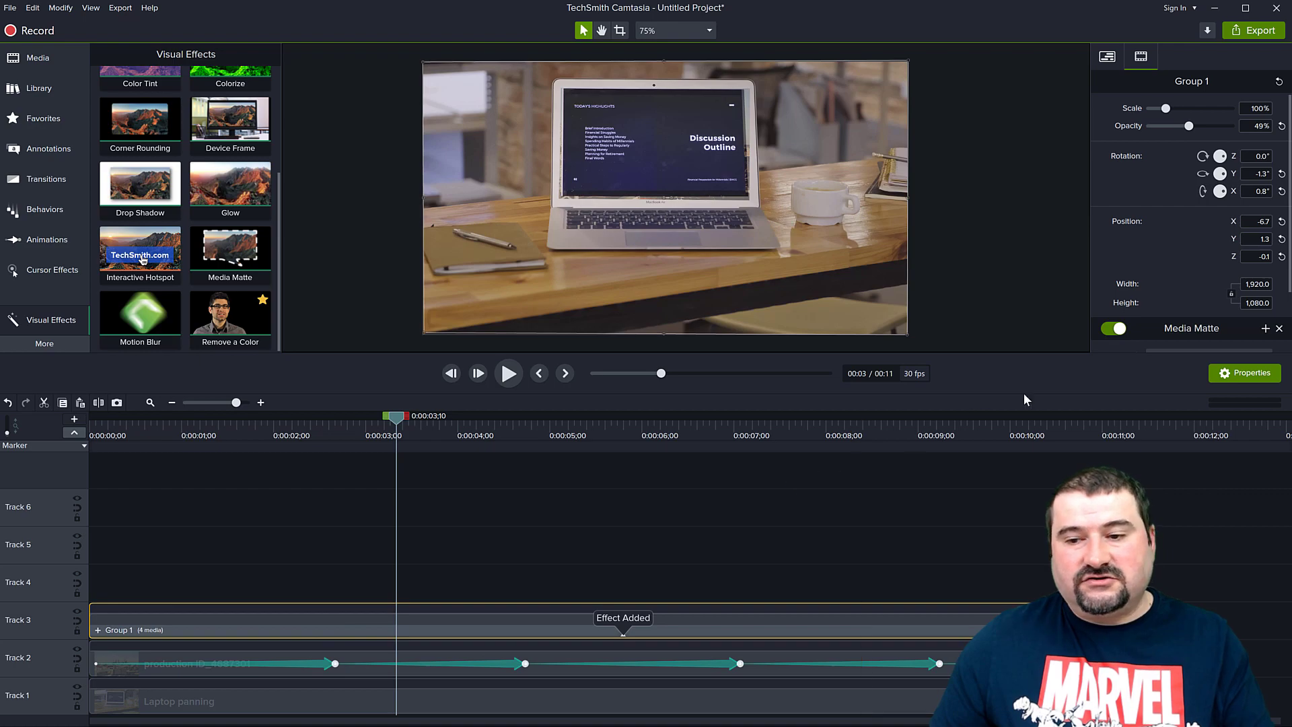
{"action": "scroll", "coordinate": [1195, 323], "scroll_direction": "down", "scroll_amount": 1}
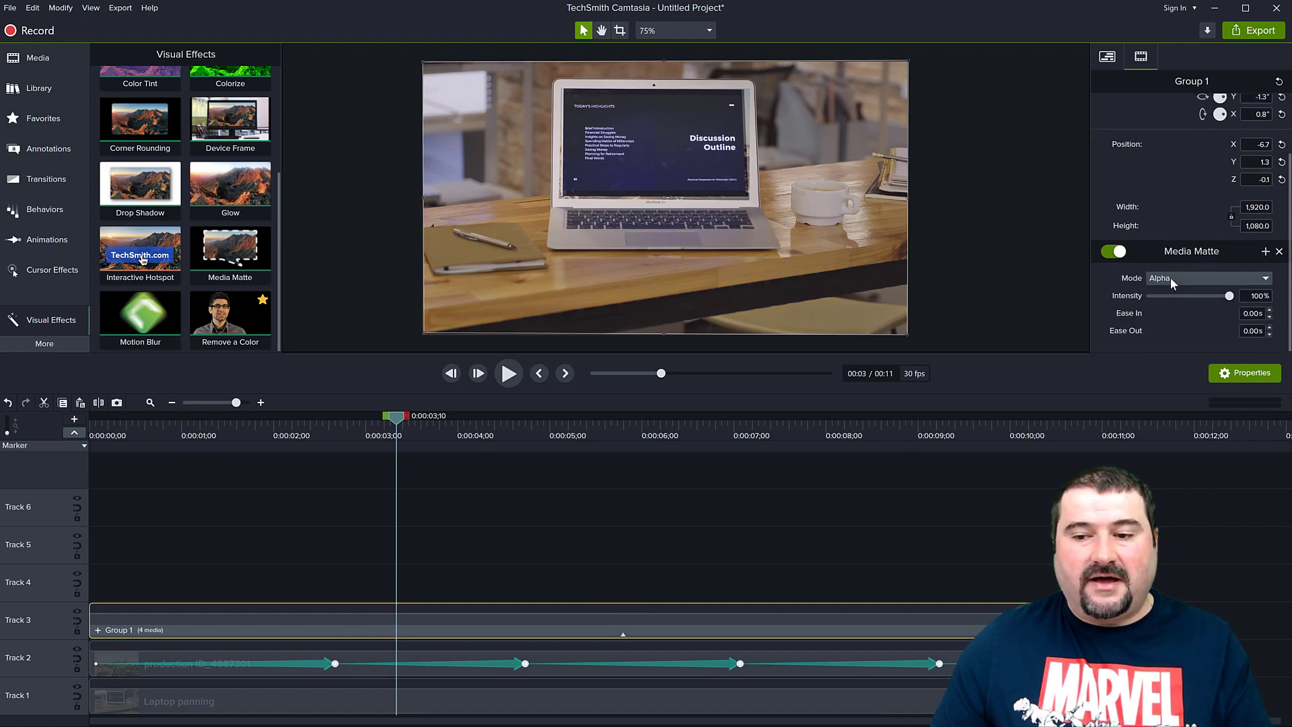
{"action": "left_click", "coordinate": [1169, 277]}
{"action": "left_click", "coordinate": [1169, 308]}
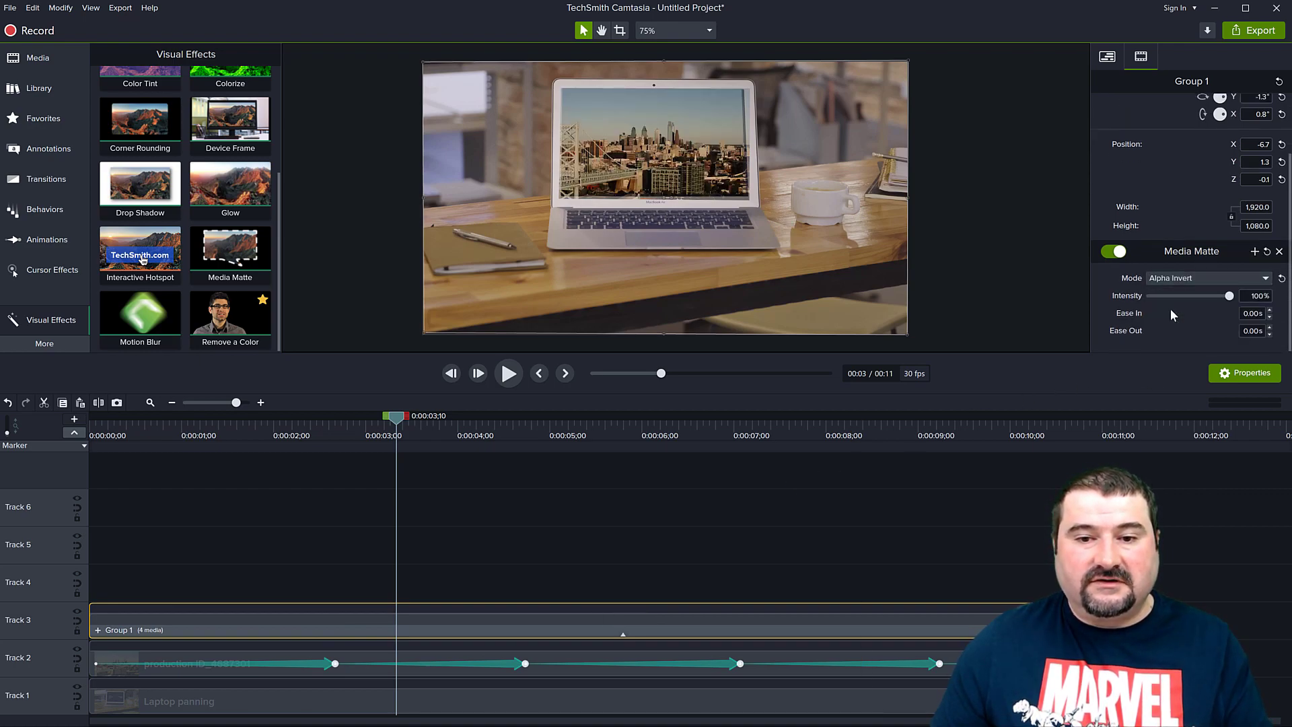
{"action": "left_click", "coordinate": [1003, 255]}
{"action": "scroll", "coordinate": [655, 123], "scroll_direction": "up", "scroll_amount": 3}
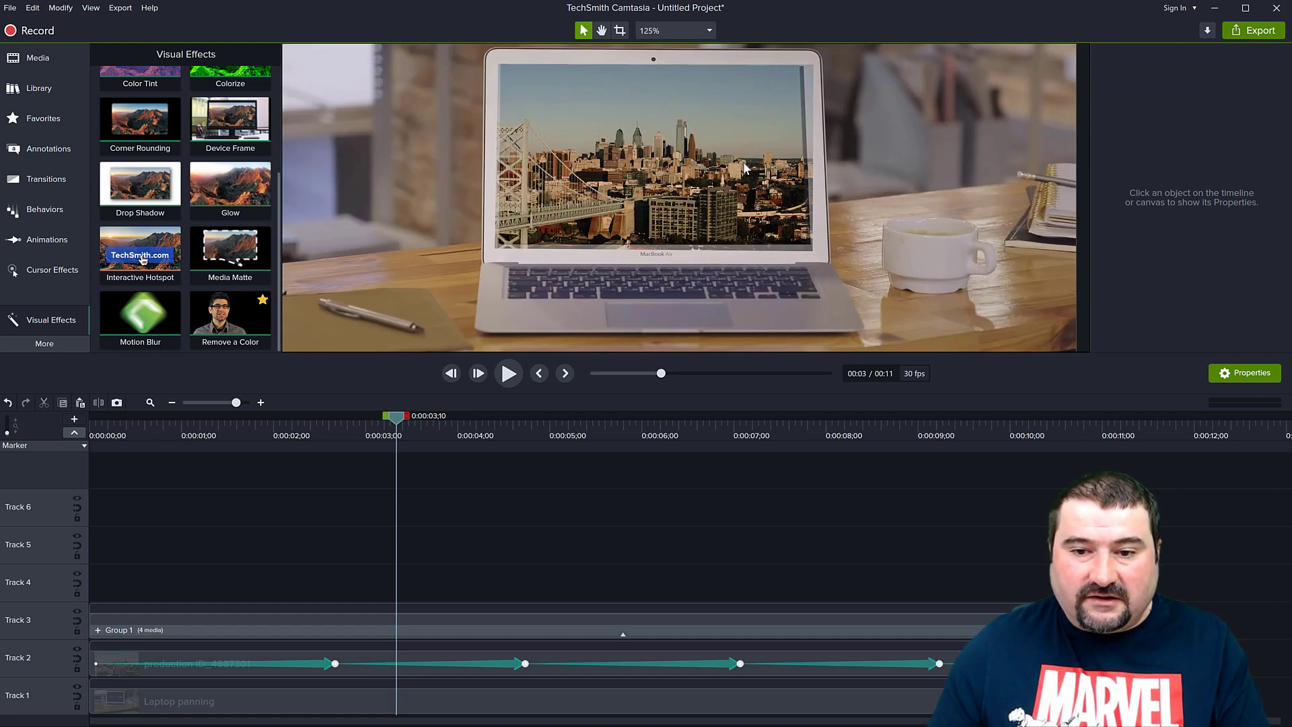
Set Group 1's opacity to 100% and move it on the canvas to position X 1.2, Y -0.3
{"action": "left_click", "coordinate": [261, 619]}
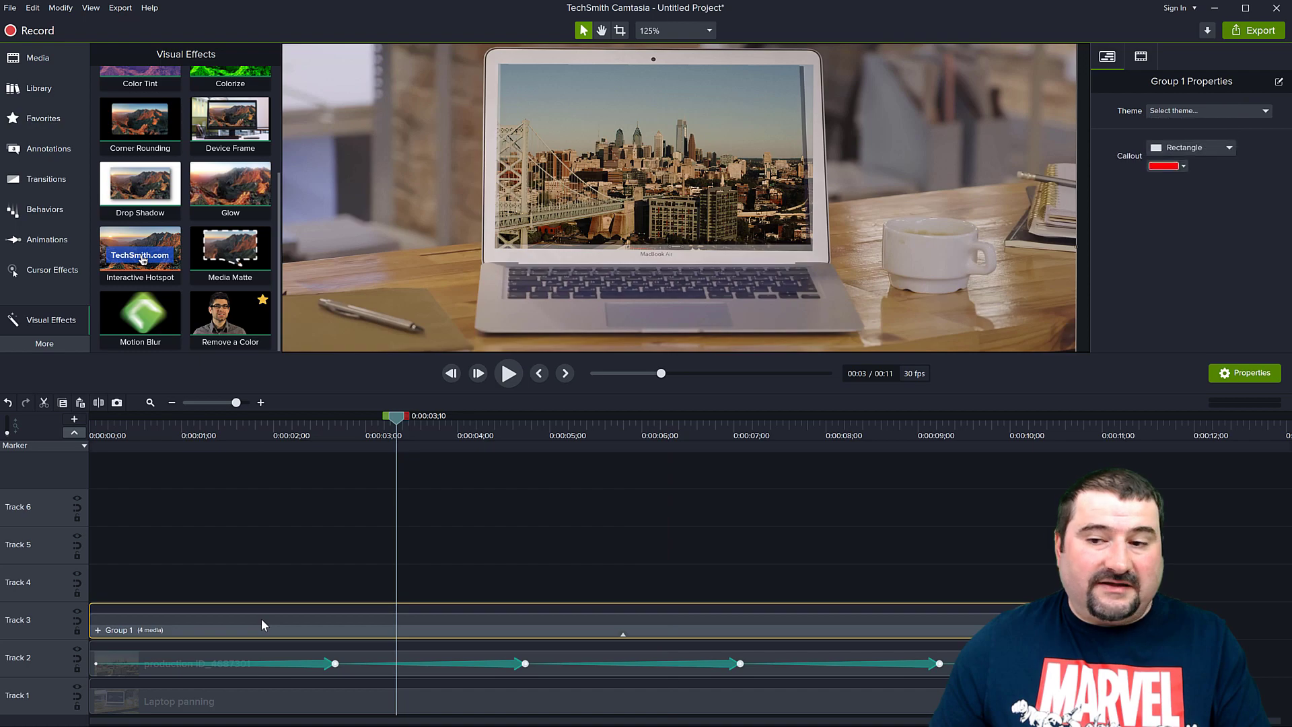
{"action": "left_click", "coordinate": [1139, 53]}
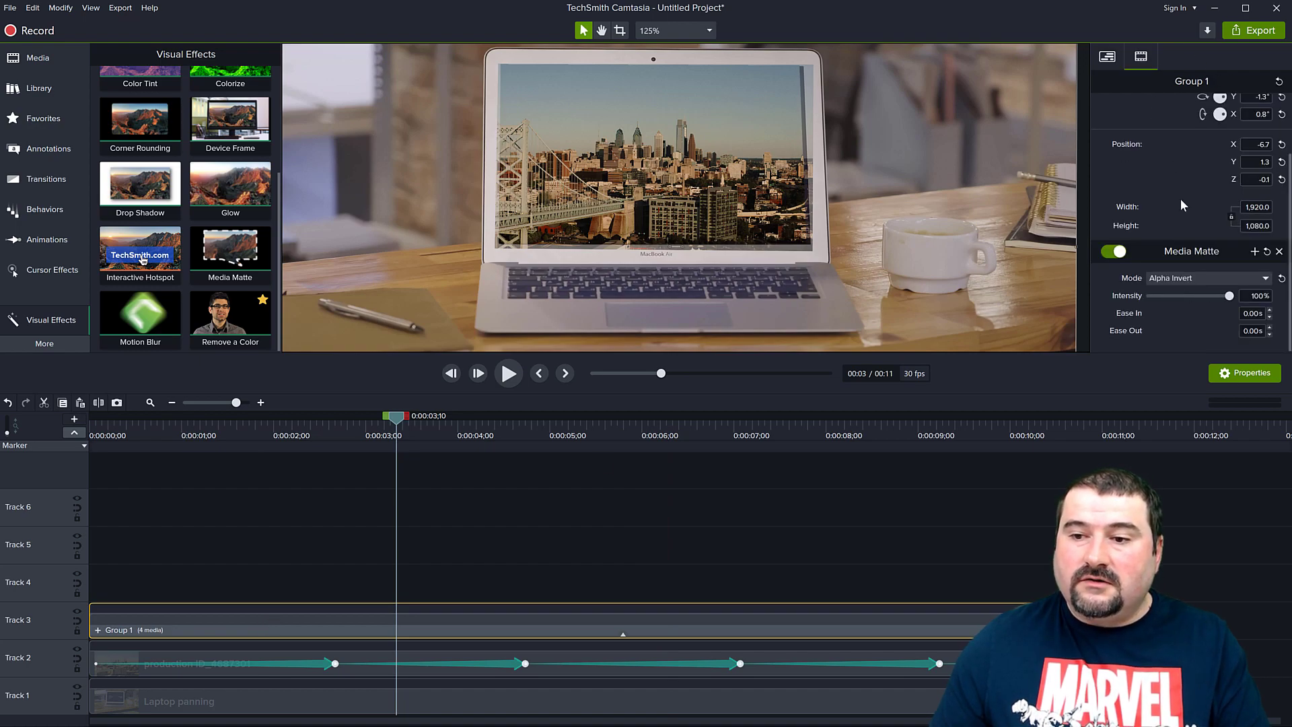
{"action": "scroll", "coordinate": [1184, 205], "scroll_direction": "up", "scroll_amount": 2}
{"action": "left_click_drag", "start_coordinate": [1189, 129], "coordinate": [1234, 132]}
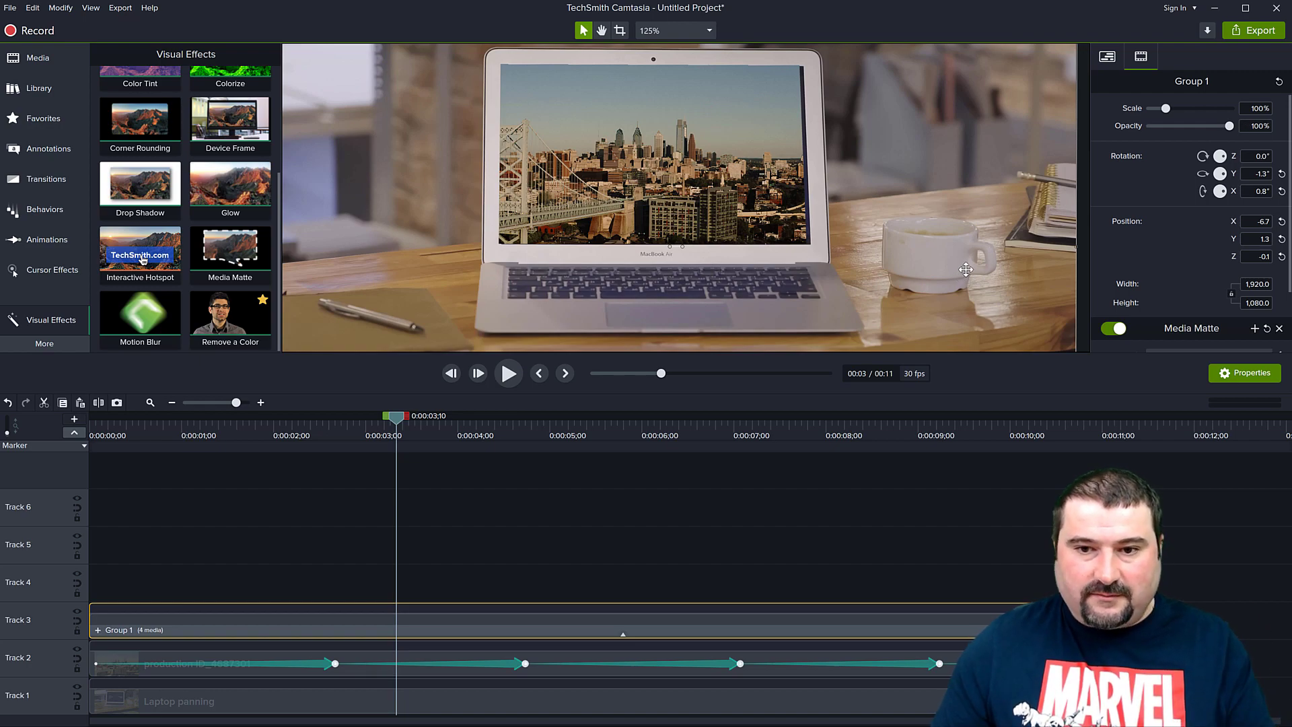
{"action": "left_click_drag", "start_coordinate": [957, 270], "coordinate": [966, 269]}
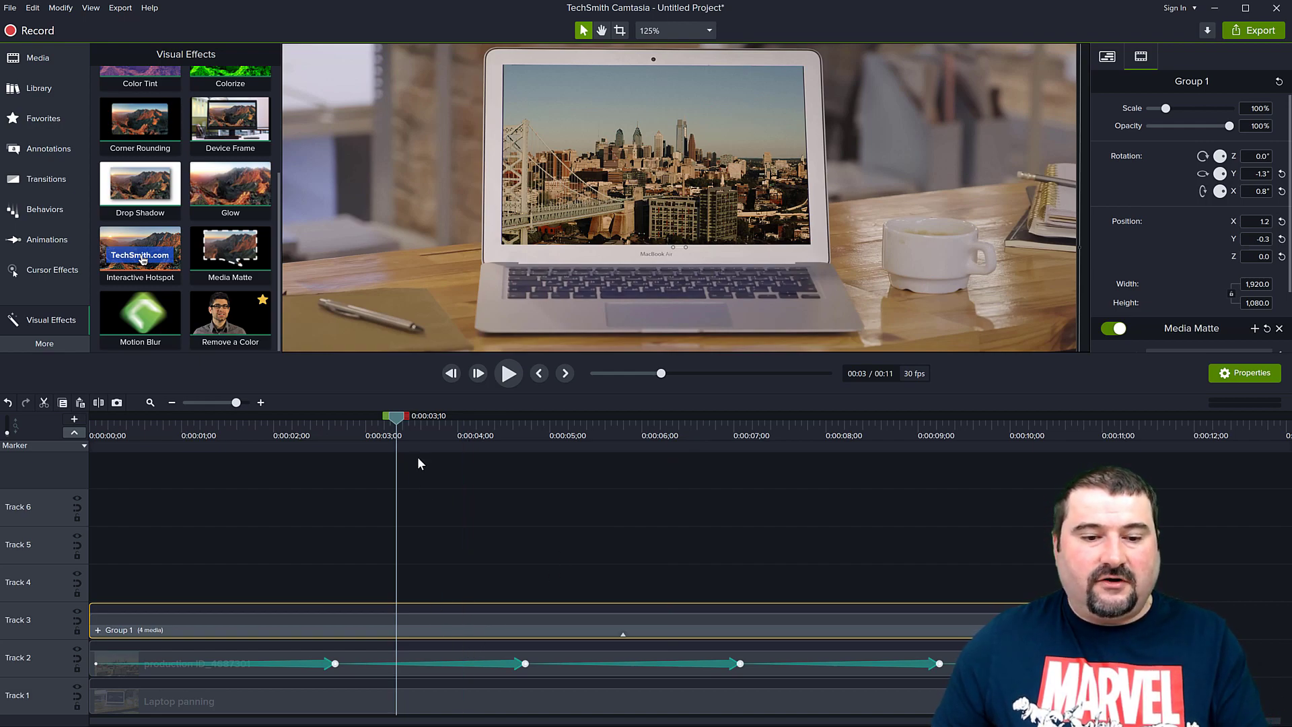
Open Group 1 and nudge its Track 3 shape at 0:00:04;26 to position X -726.0
{"action": "left_click_drag", "start_coordinate": [399, 421], "coordinate": [81, 424]}
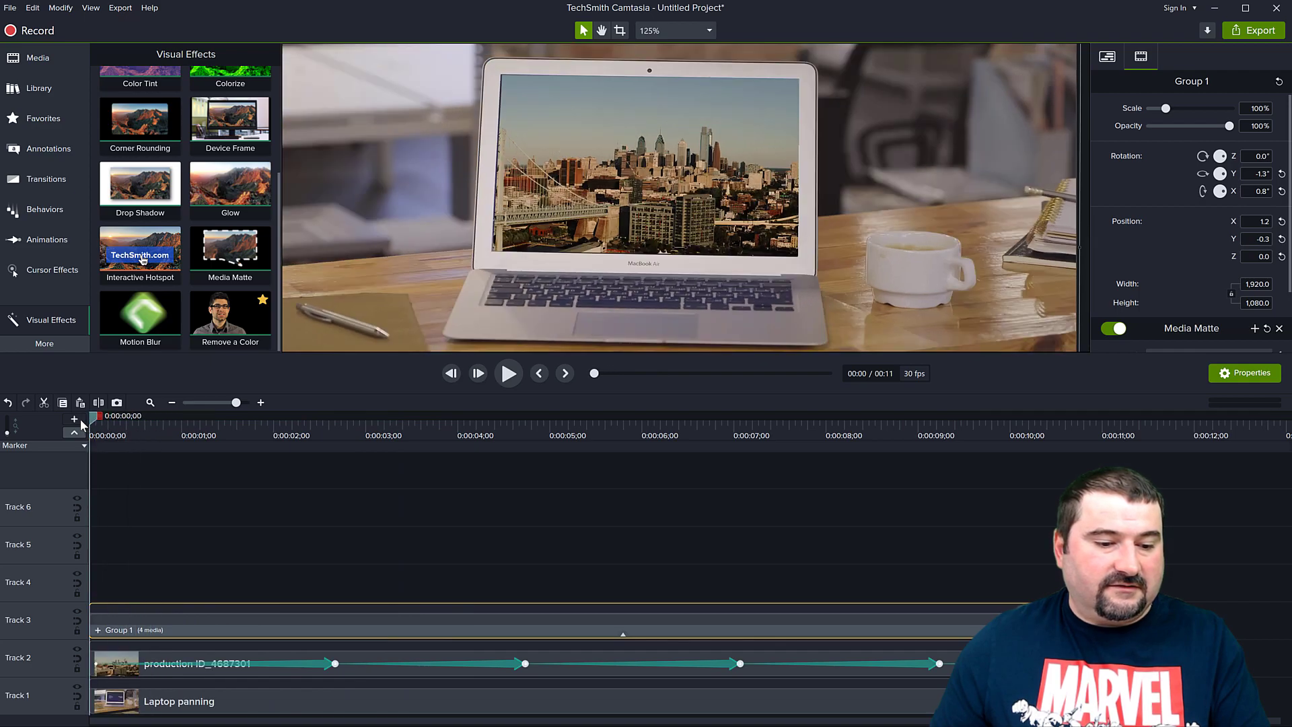
{"action": "key", "text": "space"}
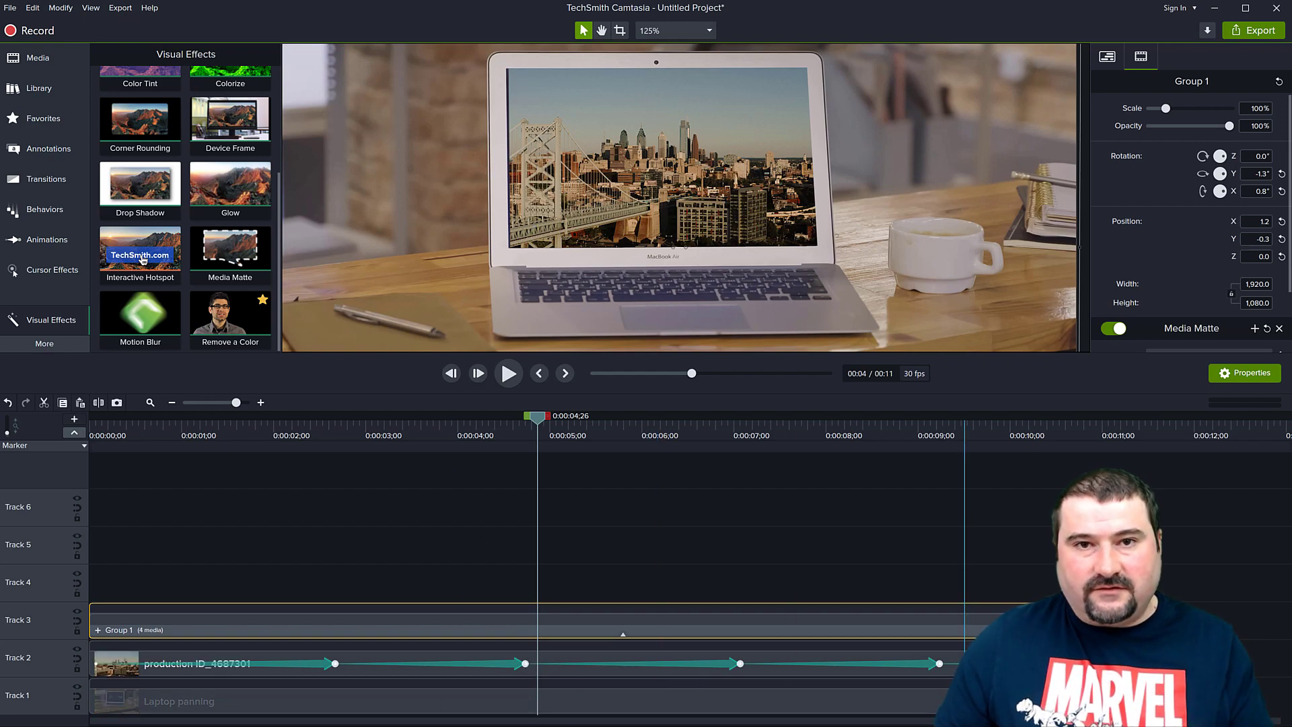
{"action": "left_click", "coordinate": [98, 630]}
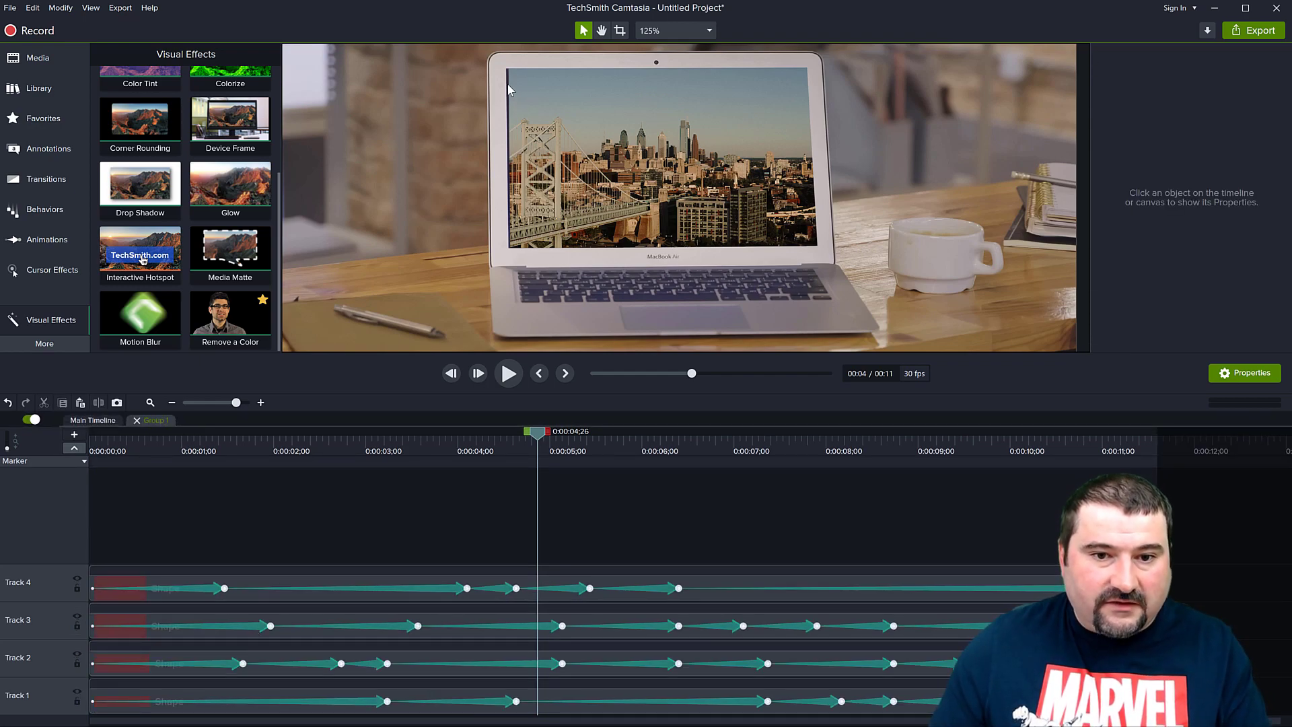
{"action": "left_click", "coordinate": [333, 624]}
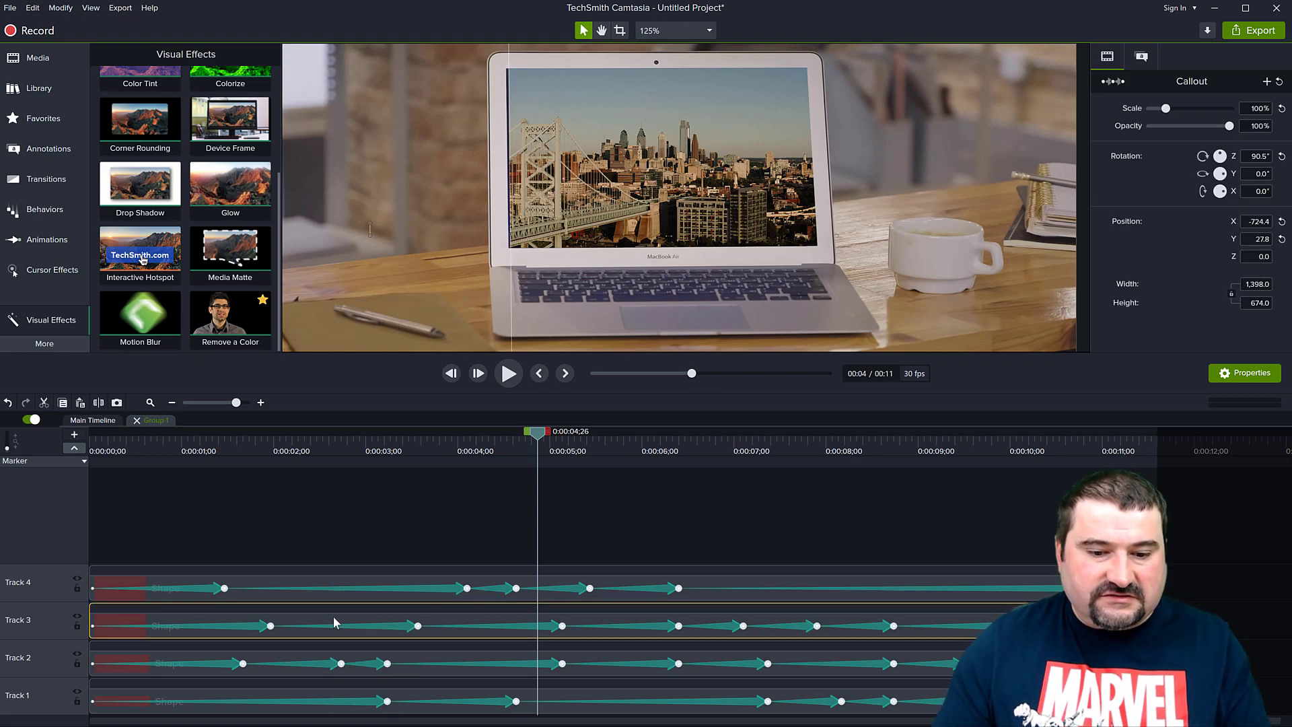
{"action": "key", "text": "Left"}
{"action": "key", "text": "Left"}
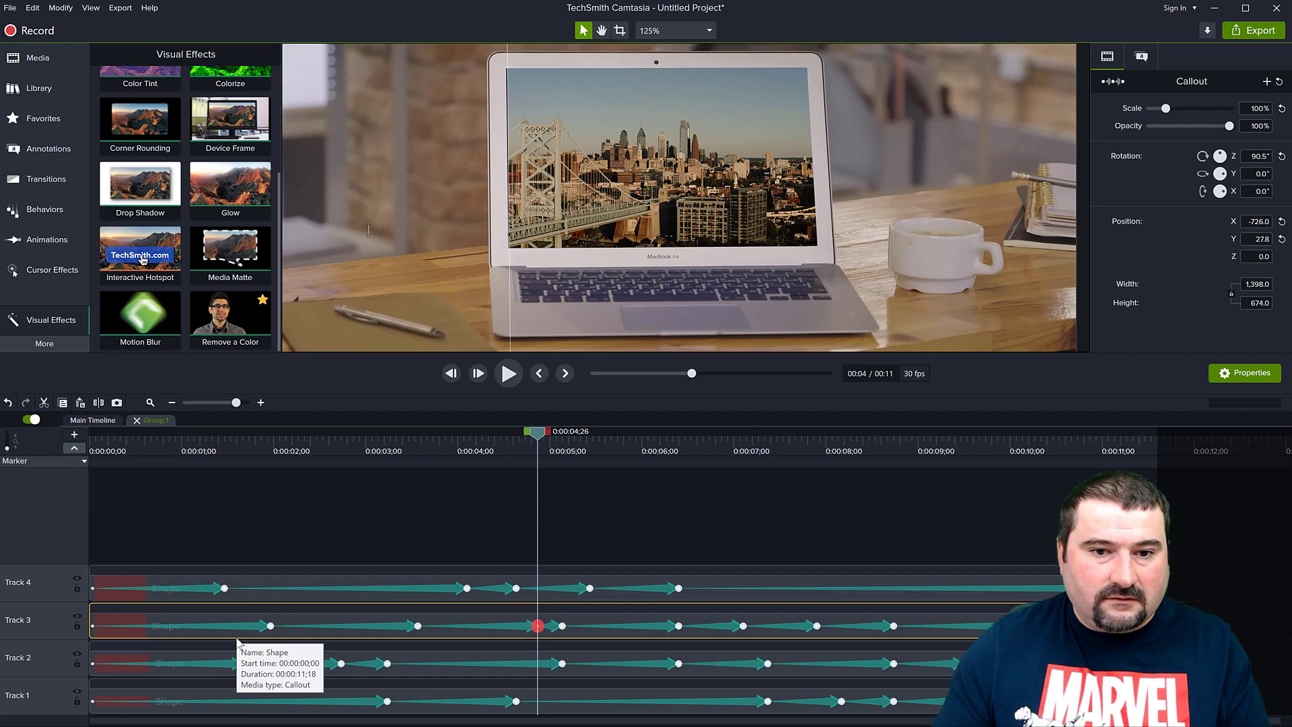